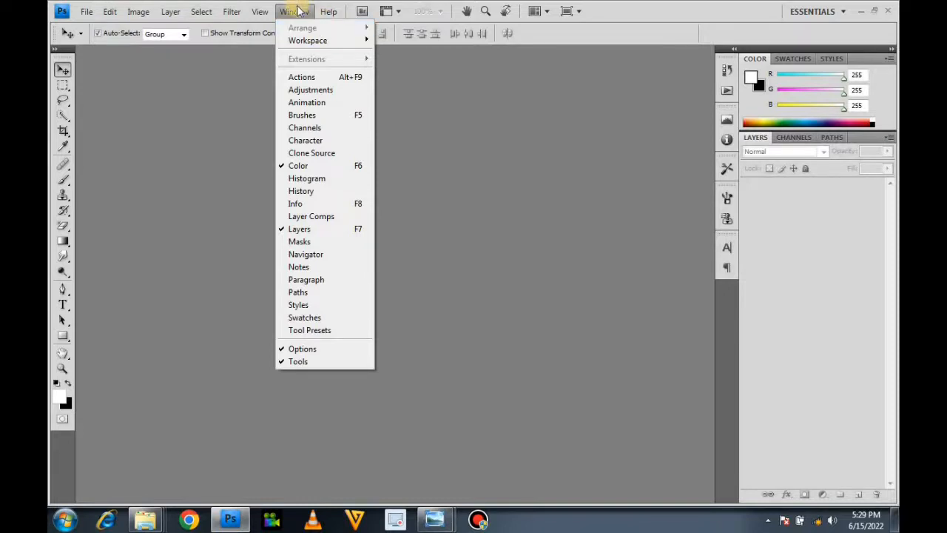
# Step: Hide the Options bar and the Tools panel, and dismiss the Windows color scheme prompt without choosing a scheme
pyautogui.press('Escape')
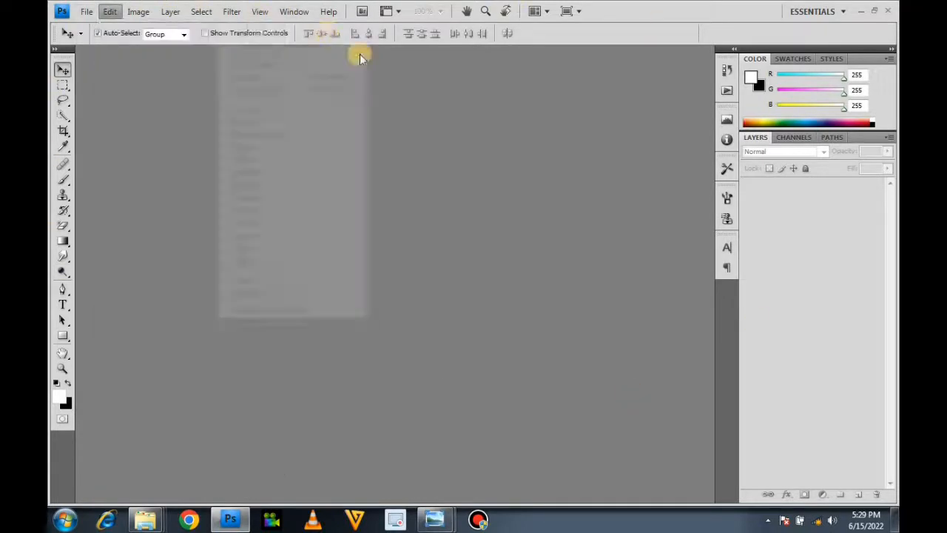
pyautogui.click(295, 12)
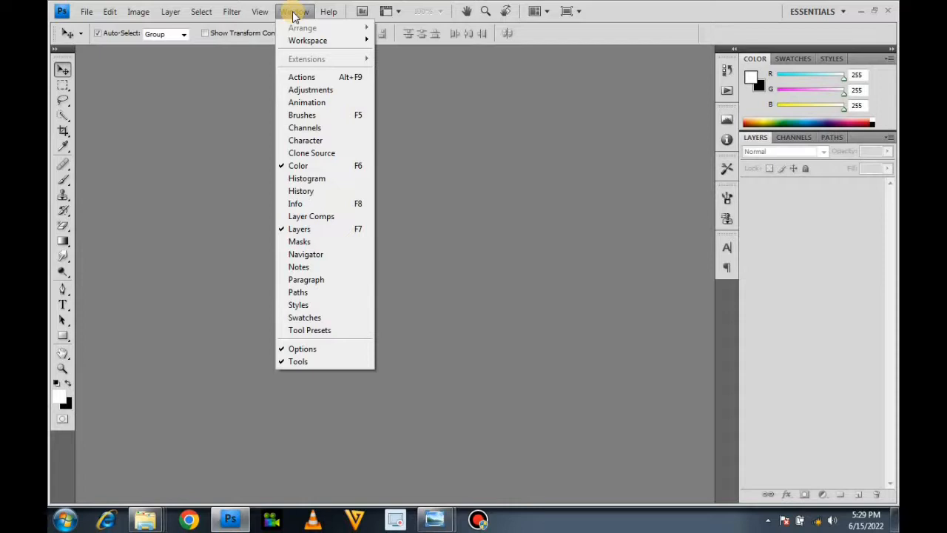
pyautogui.click(303, 350)
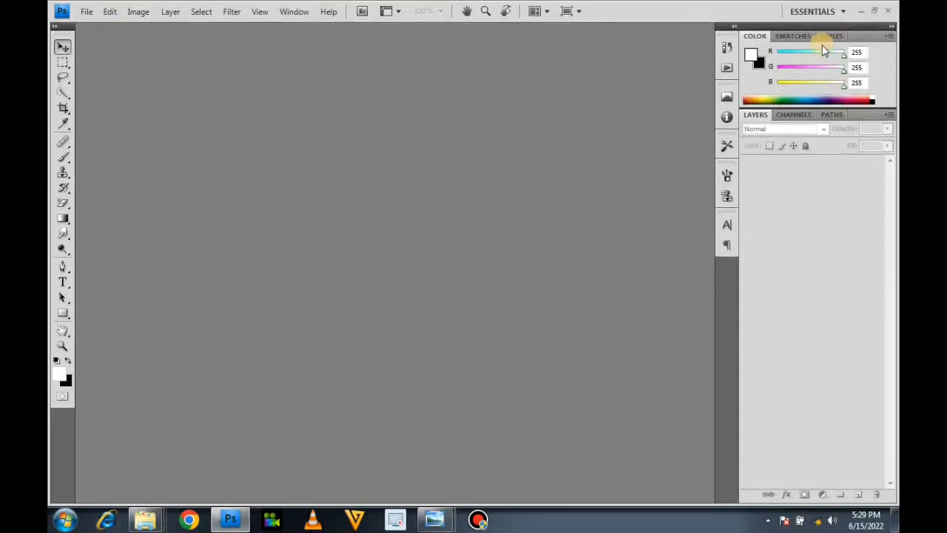
pyautogui.click(294, 12)
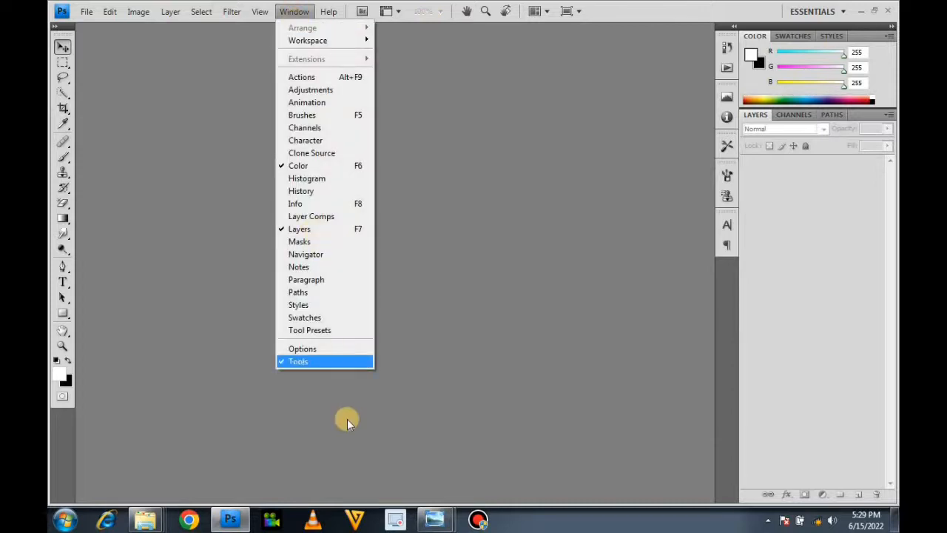
pyautogui.click(300, 361)
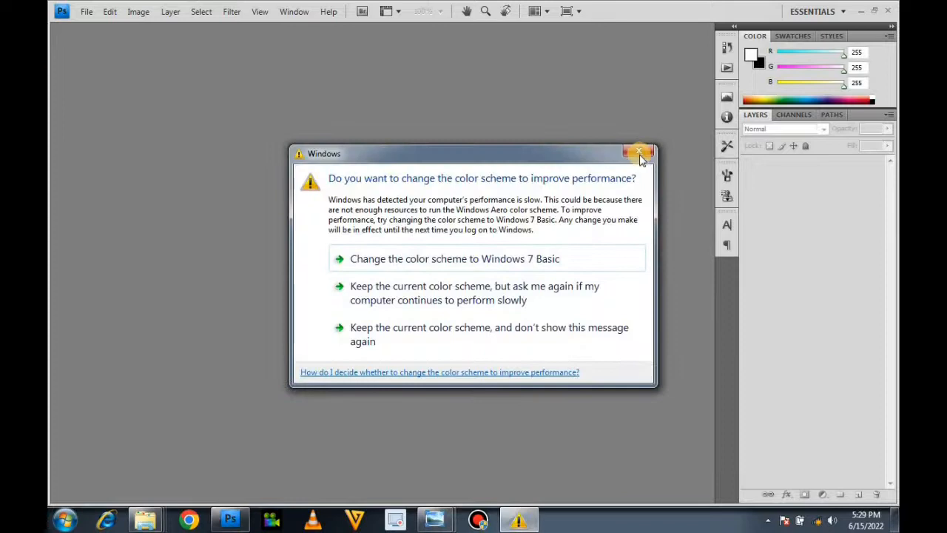
pyautogui.click(640, 155)
# Step: Hide the Layers and Color panel groups from the workspace
pyautogui.click(292, 12)
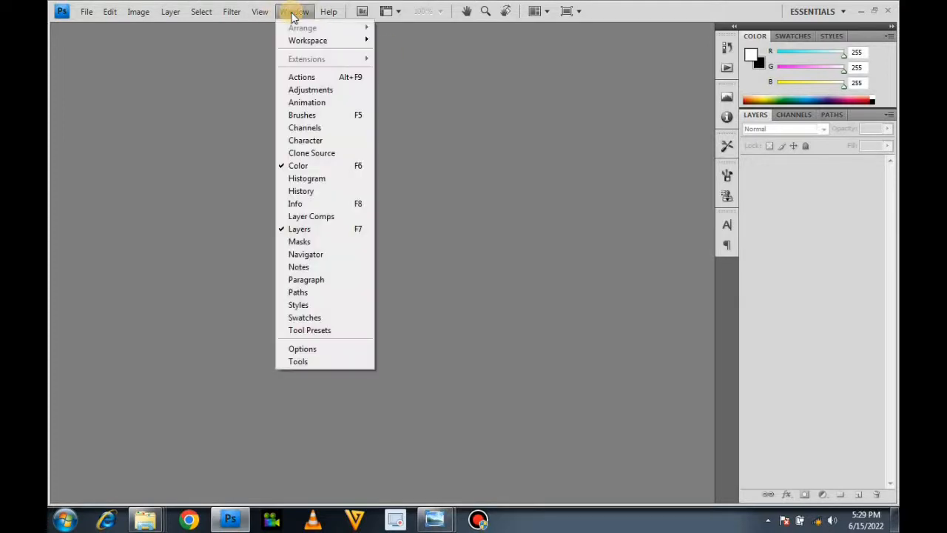
pyautogui.click(301, 228)
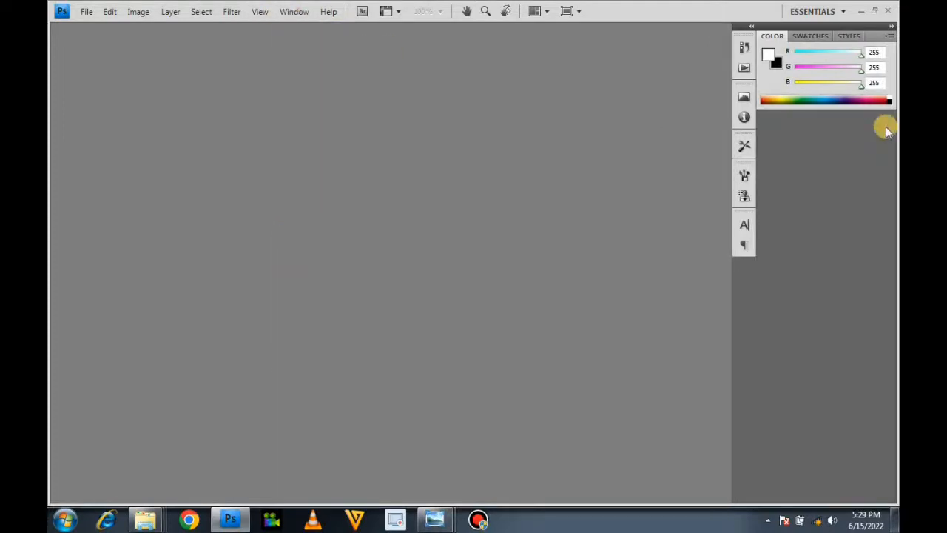
pyautogui.click(294, 12)
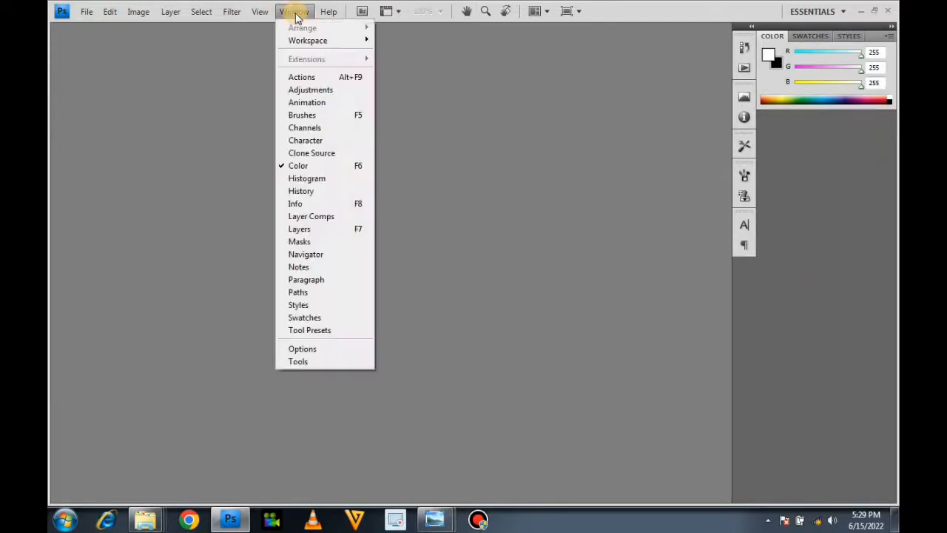
pyautogui.click(305, 166)
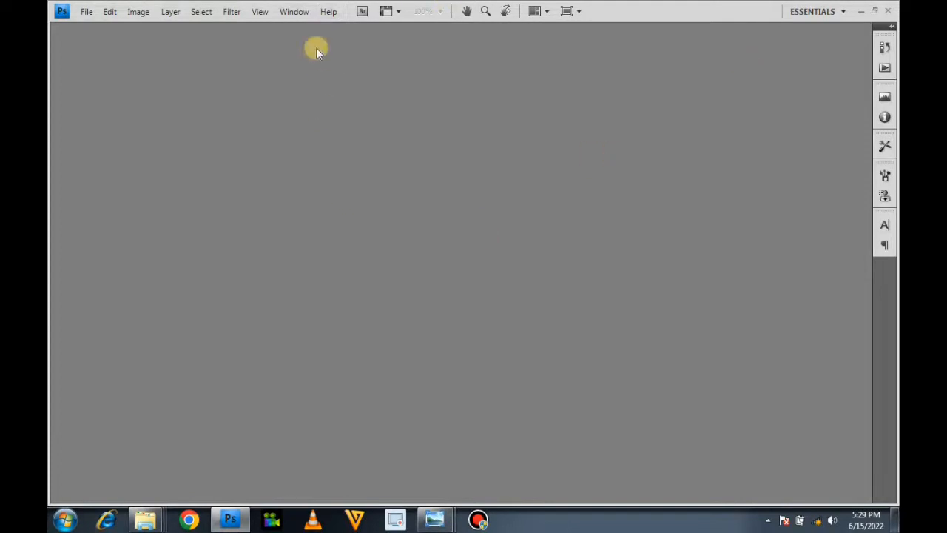
# Step: Restore the hidden panels by applying the Essentials (Default) workspace
pyautogui.click(296, 12)
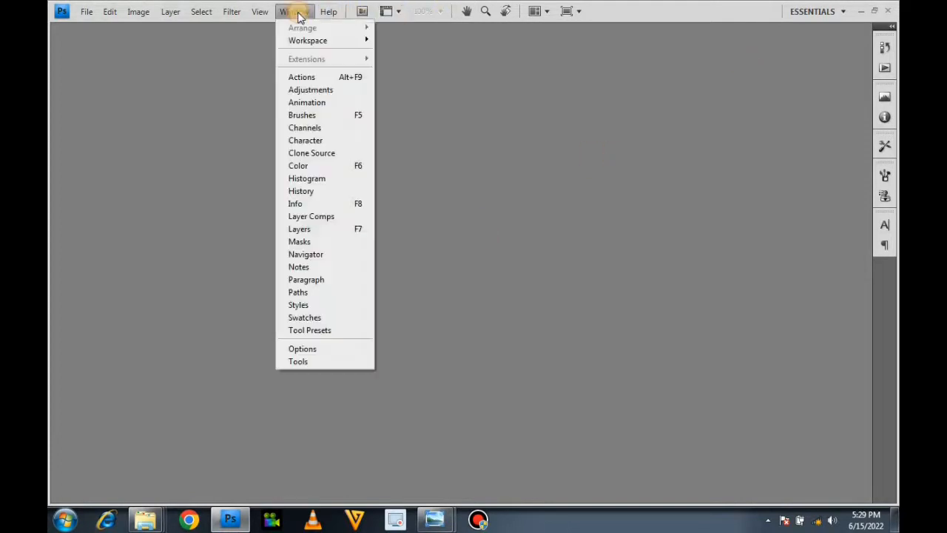
pyautogui.moveTo(302, 41)
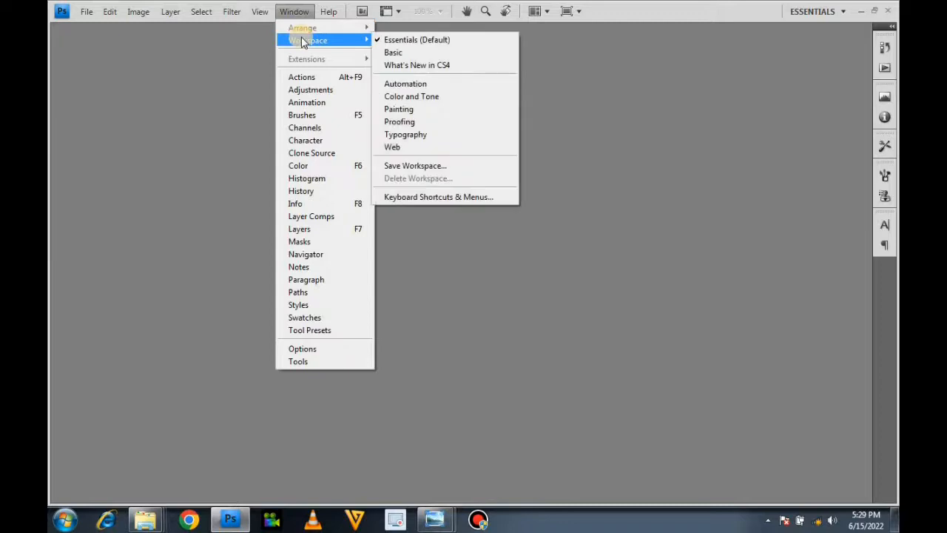
pyautogui.click(416, 40)
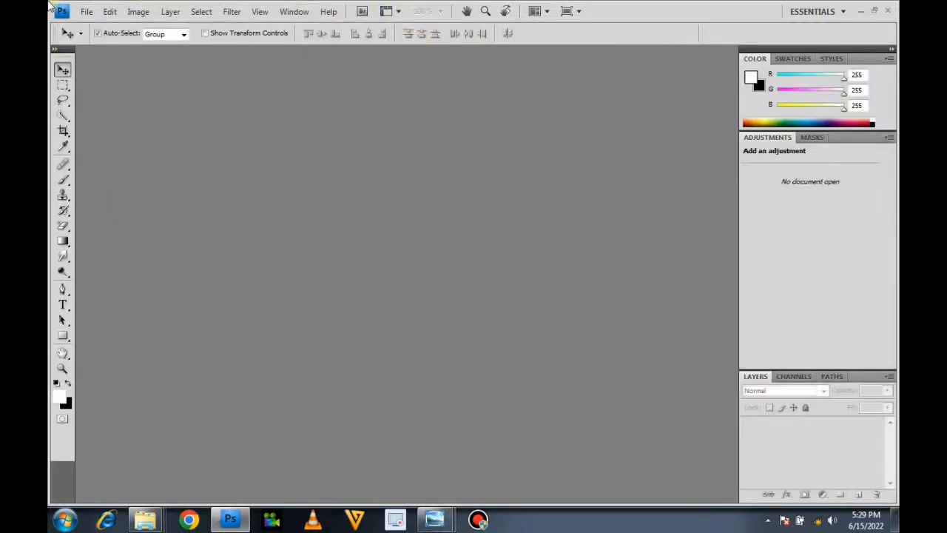
# Step: Switch the panel layout to the Basic workspace
pyautogui.click(292, 12)
pyautogui.moveTo(313, 45)
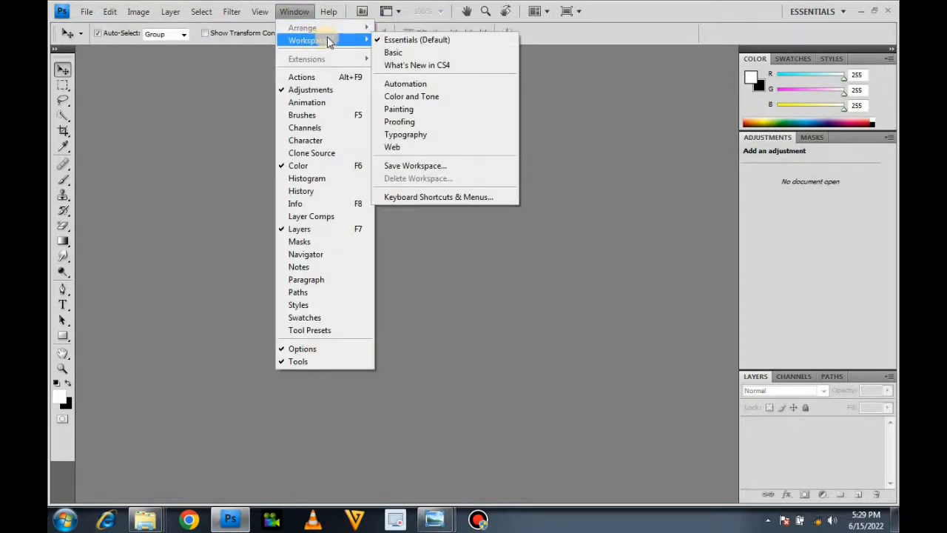
pyautogui.click(392, 52)
pyautogui.click(460, 213)
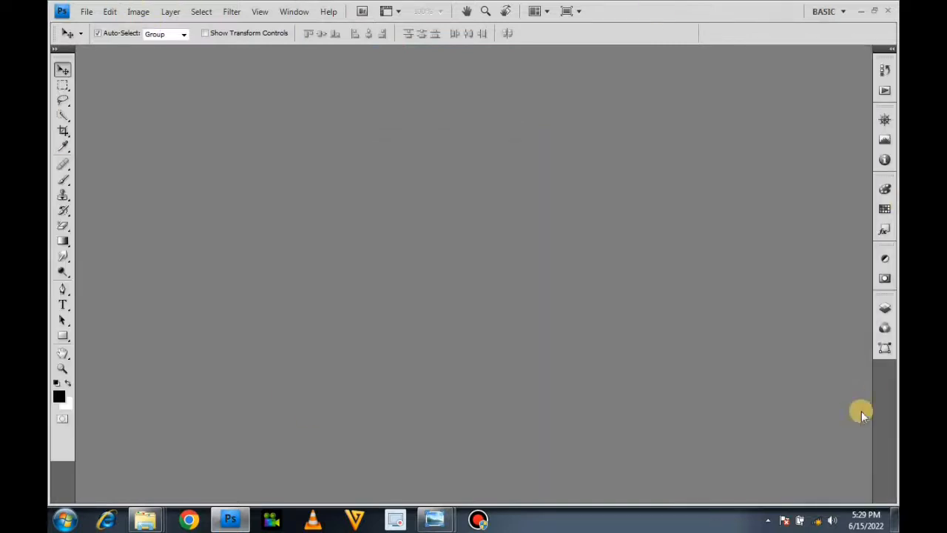
# Step: Change the panel layout to the Automation workspace
pyautogui.click(294, 12)
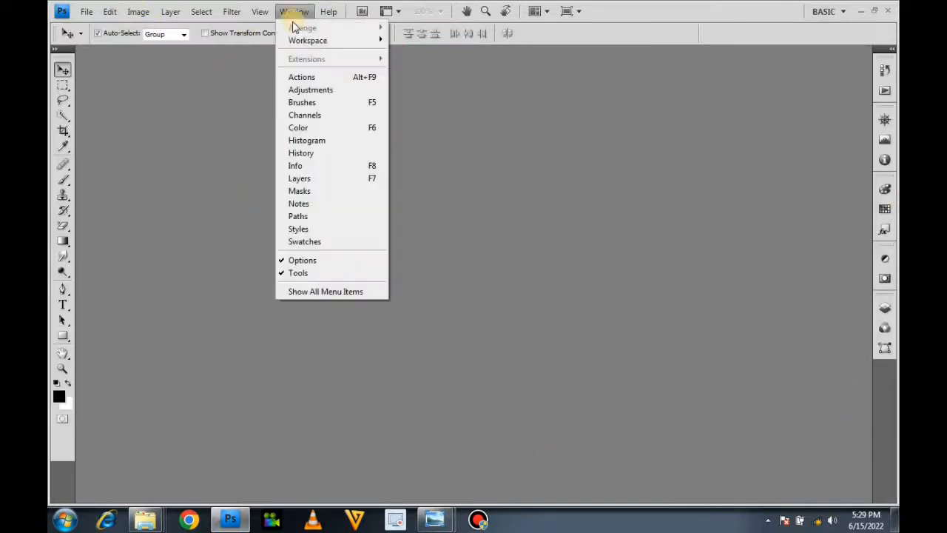
pyautogui.moveTo(302, 40)
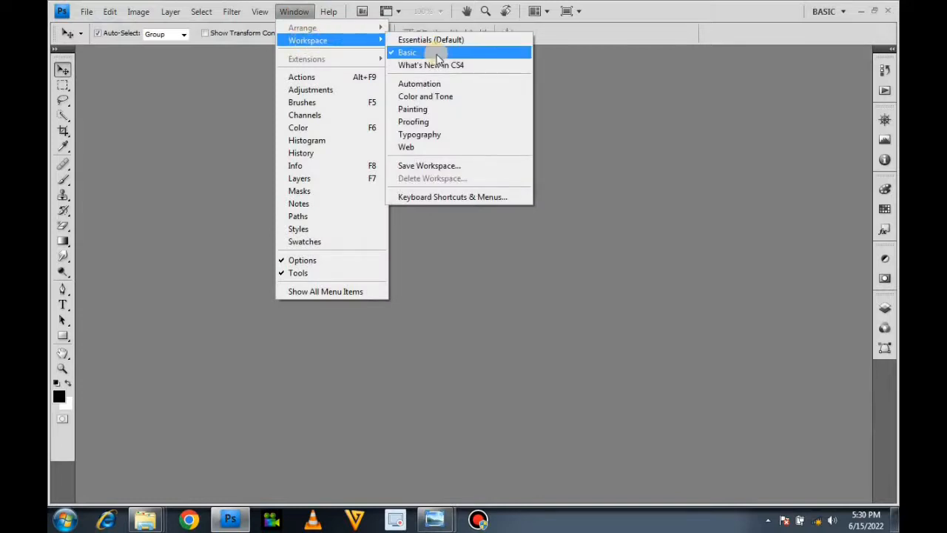
pyautogui.click(439, 83)
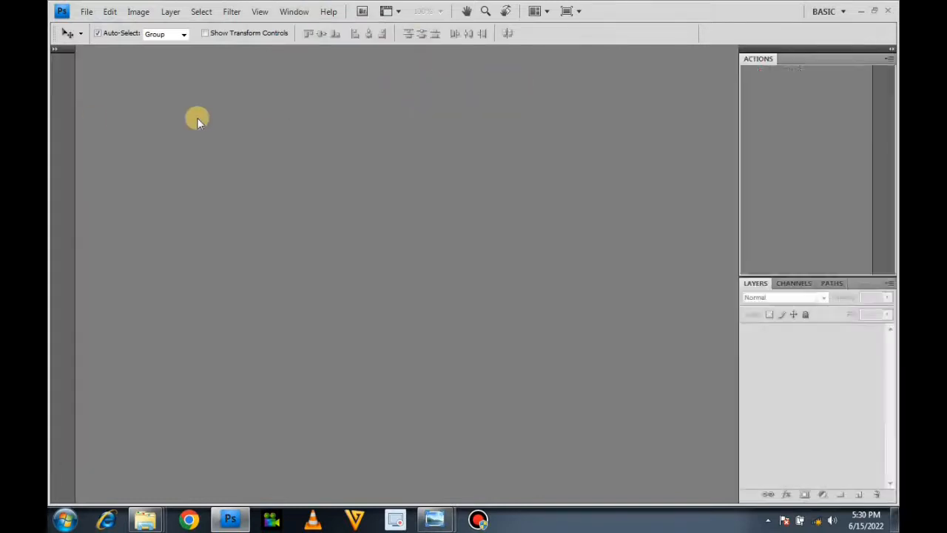
# Step: Return from the Automation layout to the Essentials (Default) workspace
pyautogui.click(304, 15)
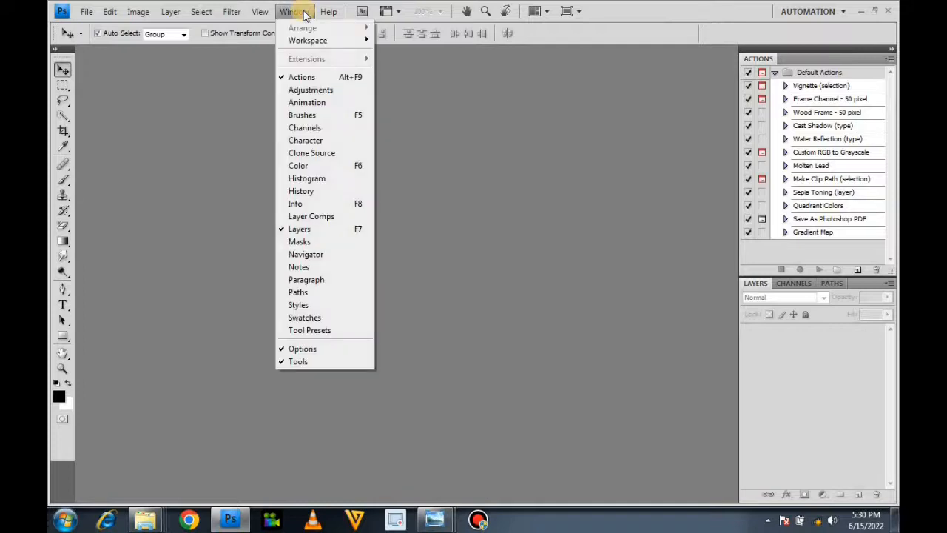
pyautogui.moveTo(314, 40)
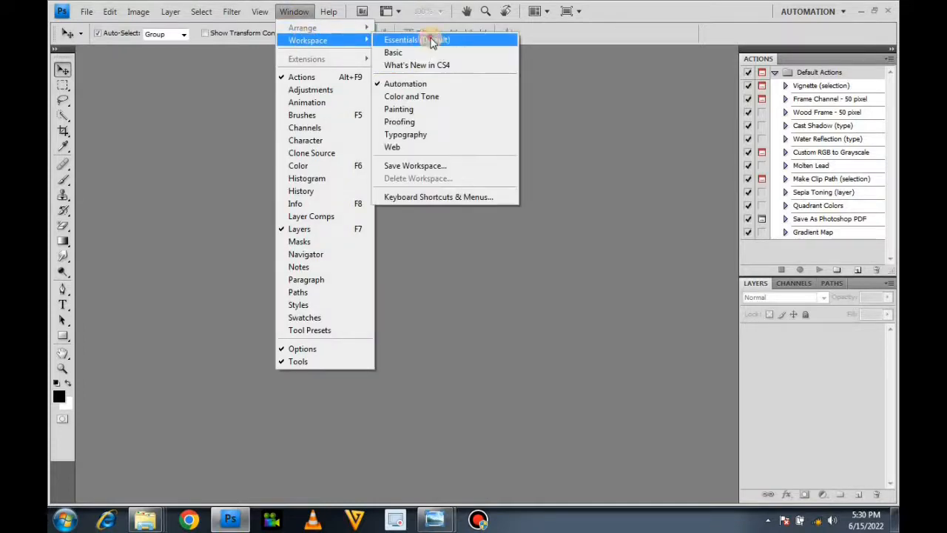
pyautogui.click(430, 40)
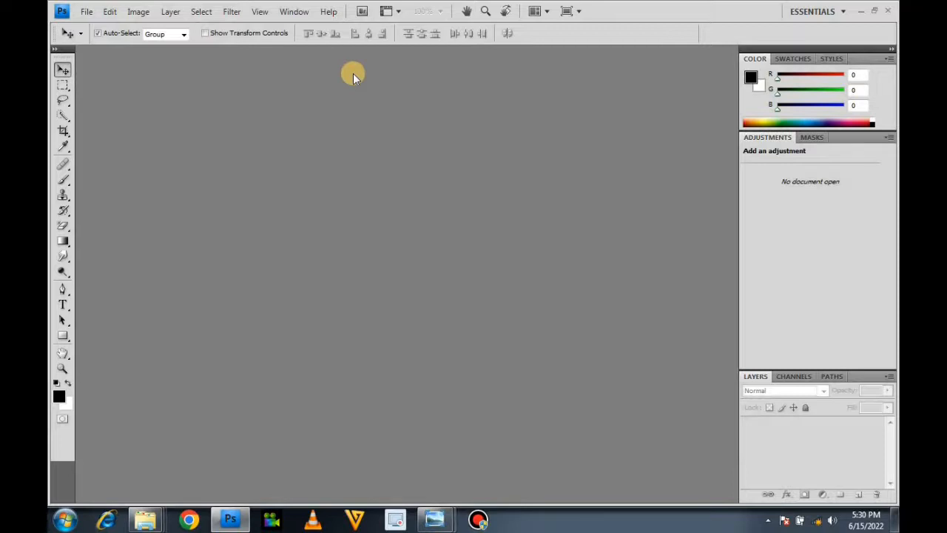
# Step: Create a new document named with a first name, 7 by 5 inches at 300 pixels/inch, in RGB Color with a white background
pyautogui.click(88, 13)
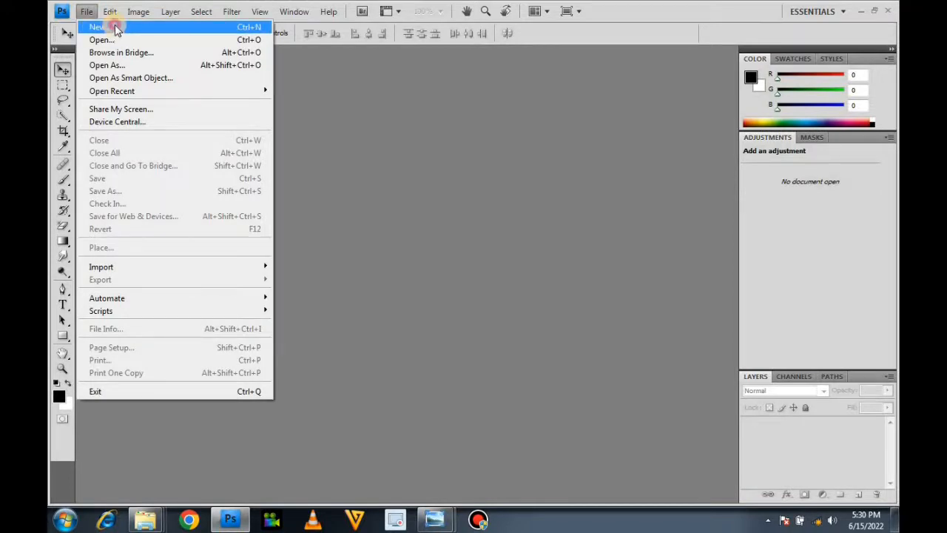
pyautogui.click(115, 28)
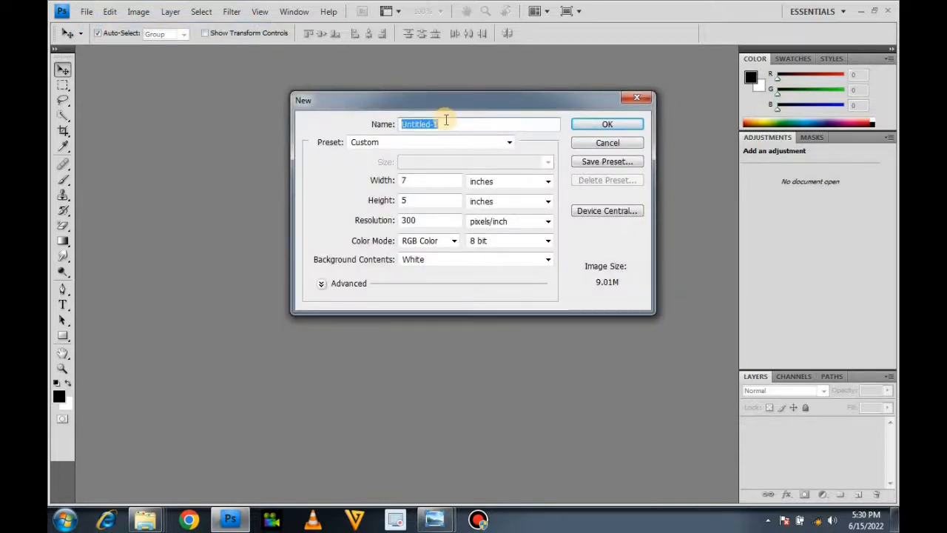
pyautogui.write('PETER')
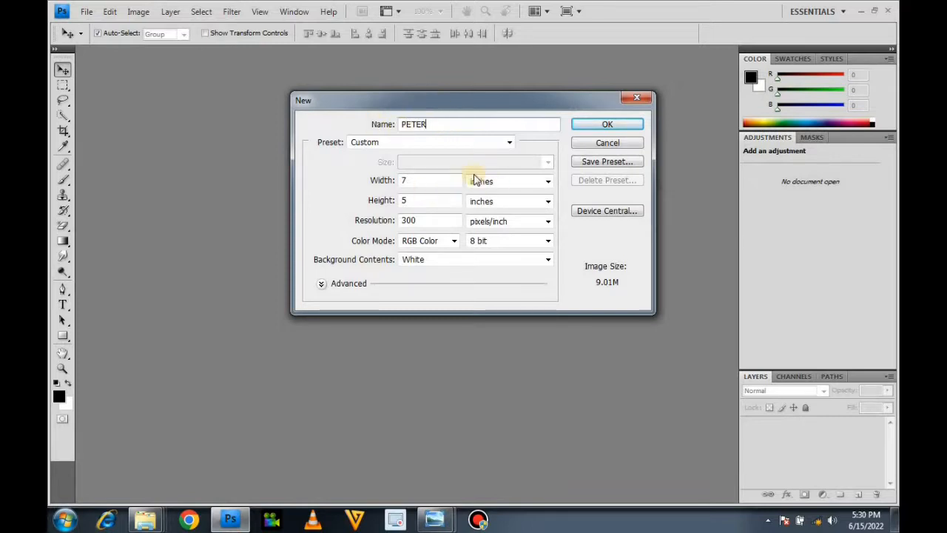
pyautogui.click(548, 181)
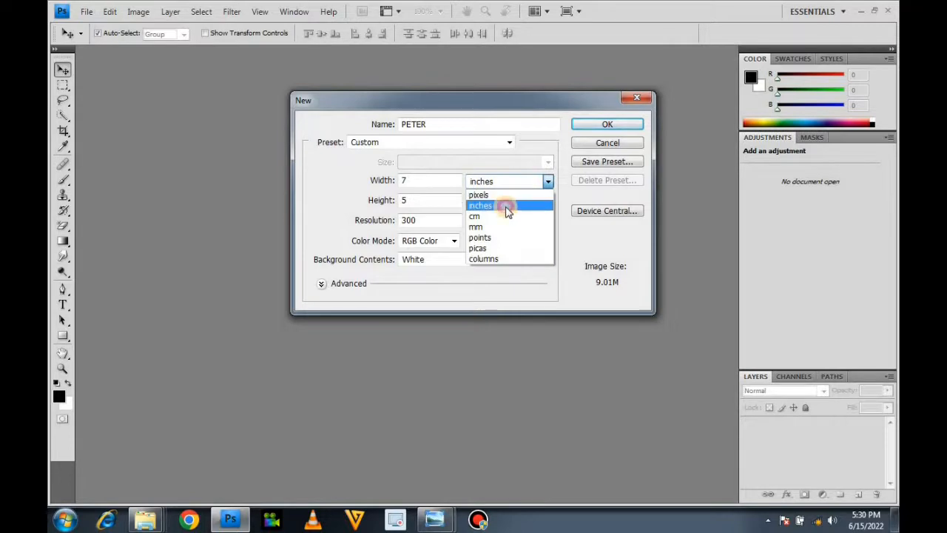
pyautogui.click(518, 206)
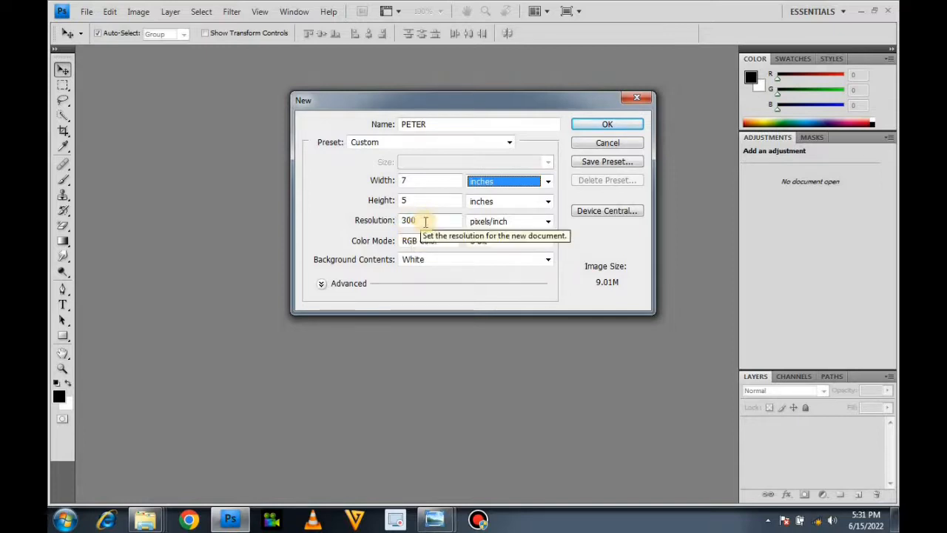
pyautogui.click(603, 123)
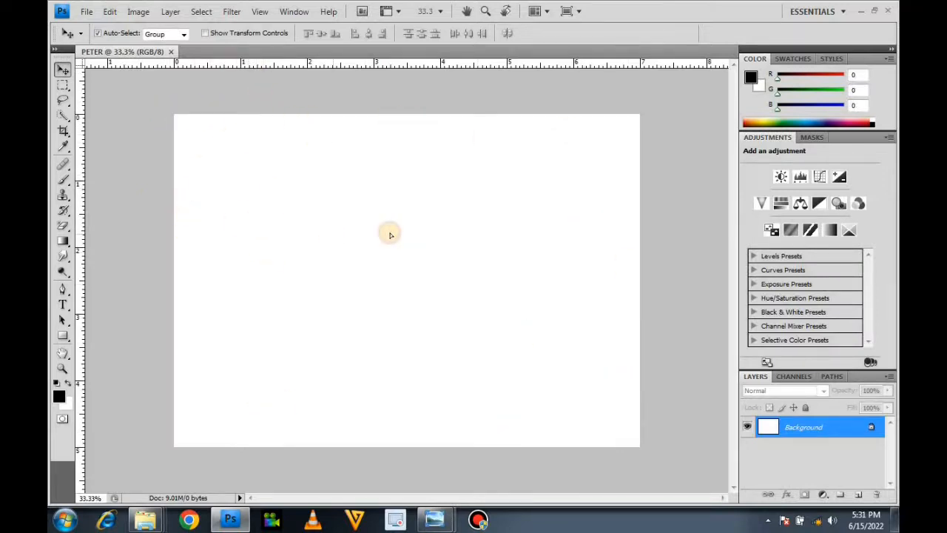
# Step: Convert the locked Background into the regular layer Layer 0, and try moving it across the canvas before undoing the move
pyautogui.doubleClick(802, 432)
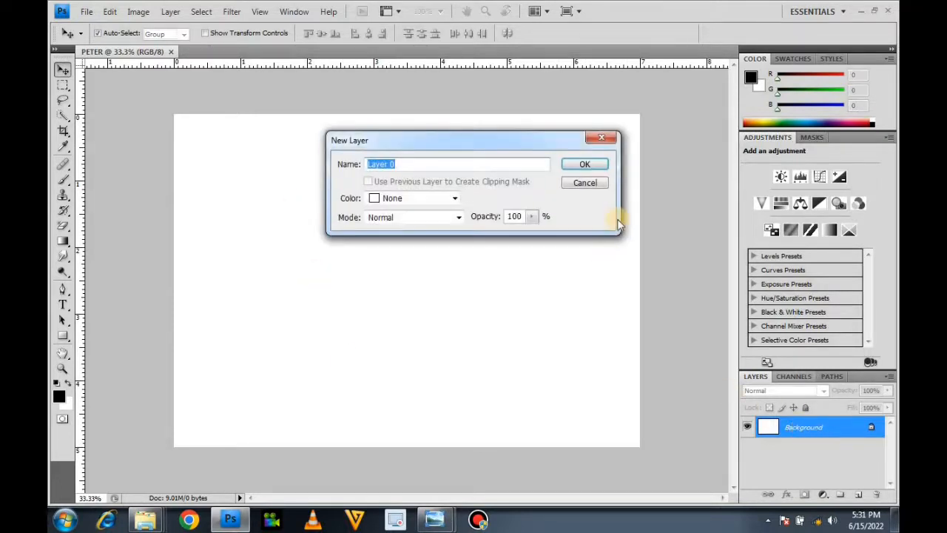
pyautogui.click(598, 165)
pyautogui.moveTo(424, 250); pyautogui.dragTo(557, 214)
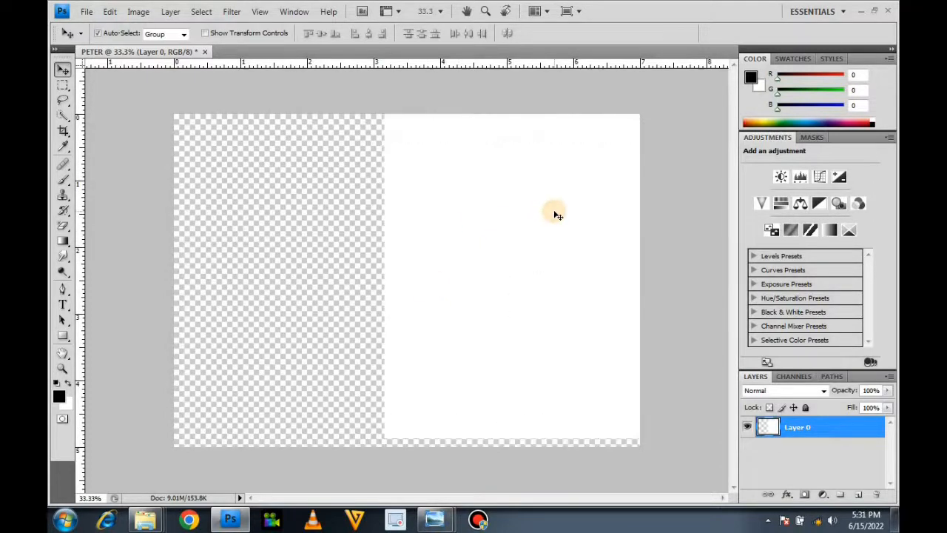
pyautogui.hotkey('ctrl', 'z')
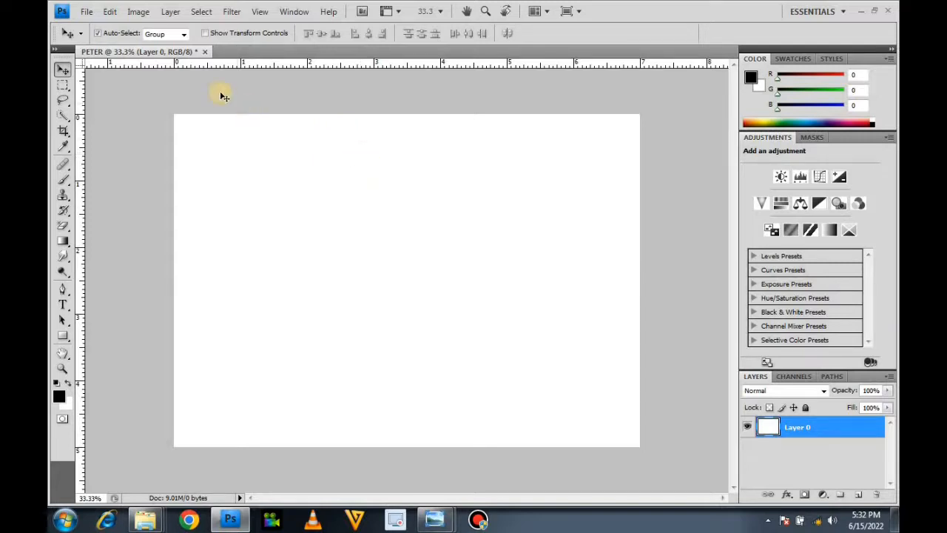
pyautogui.click(85, 12)
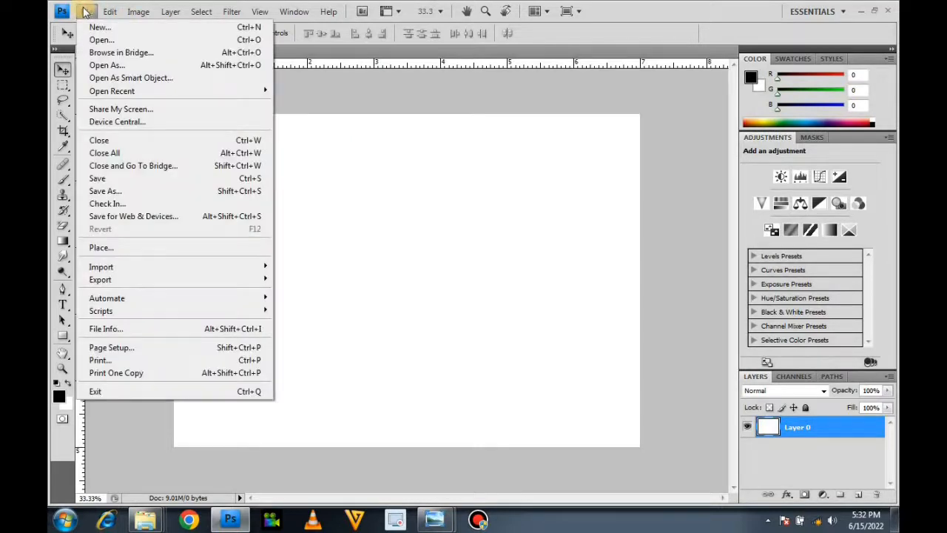
pyautogui.click(96, 39)
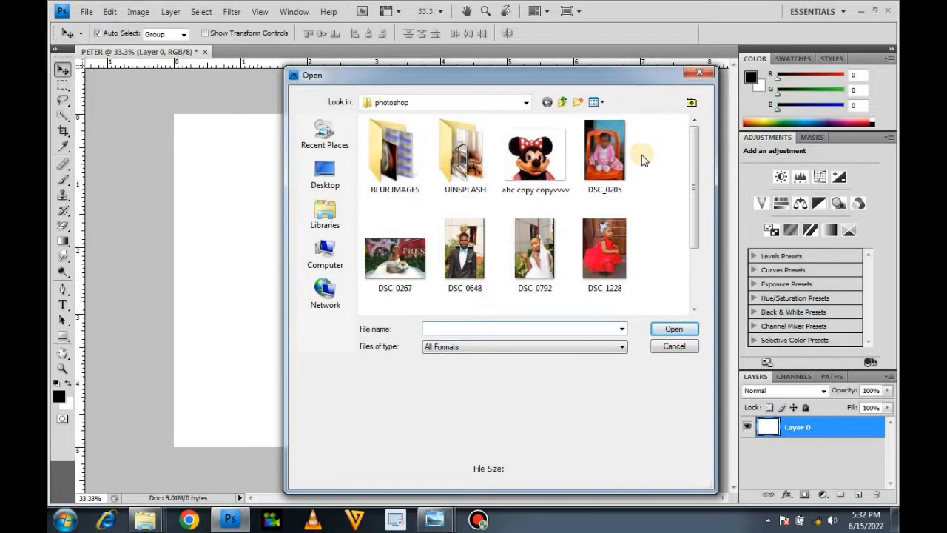
pyautogui.click(699, 72)
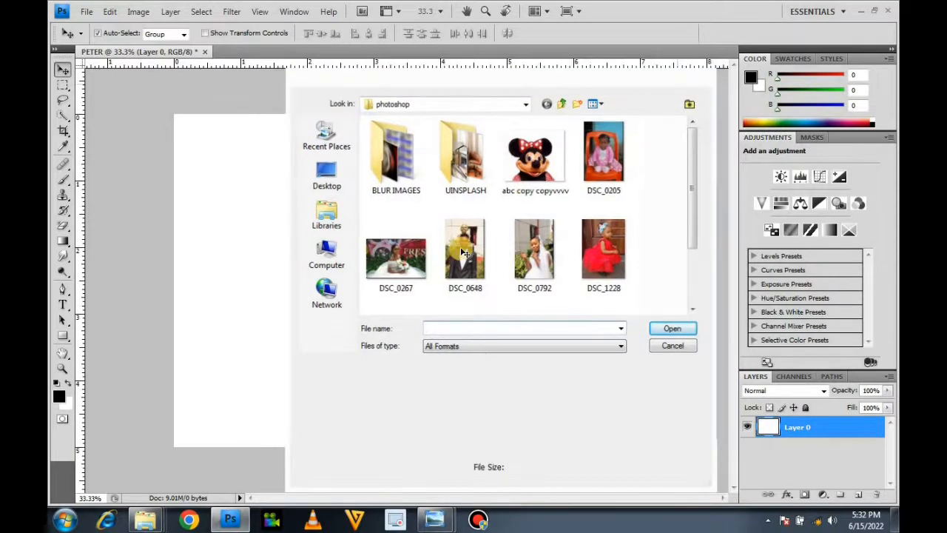
# Step: Bring the photo DSC_0267 from the photoshop folder in Windows Explorer into Photoshop as its own document
pyautogui.moveTo(145, 521)
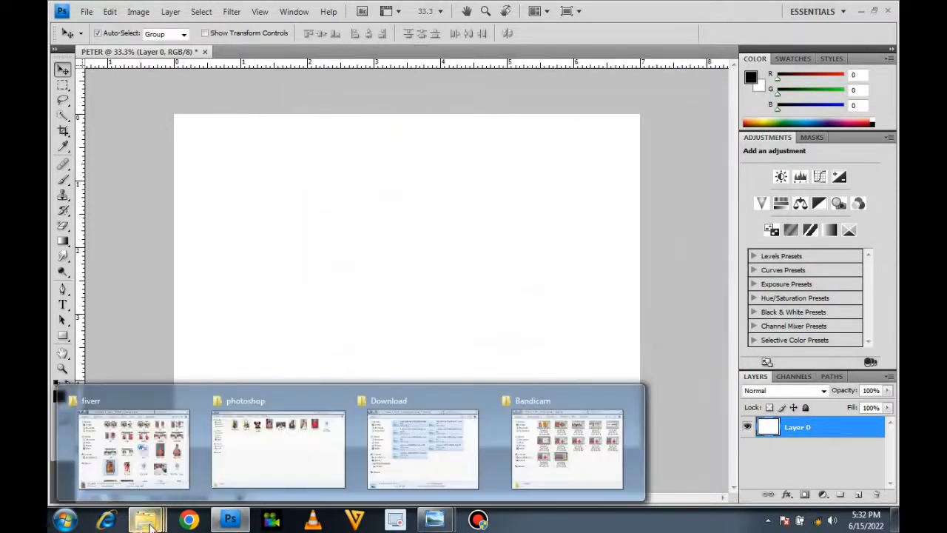
pyautogui.click(264, 474)
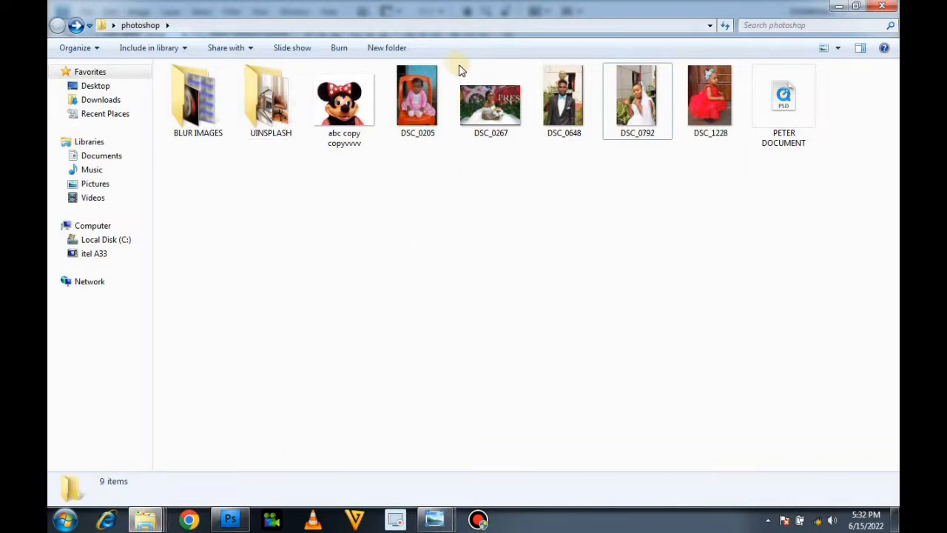
pyautogui.click(646, 109)
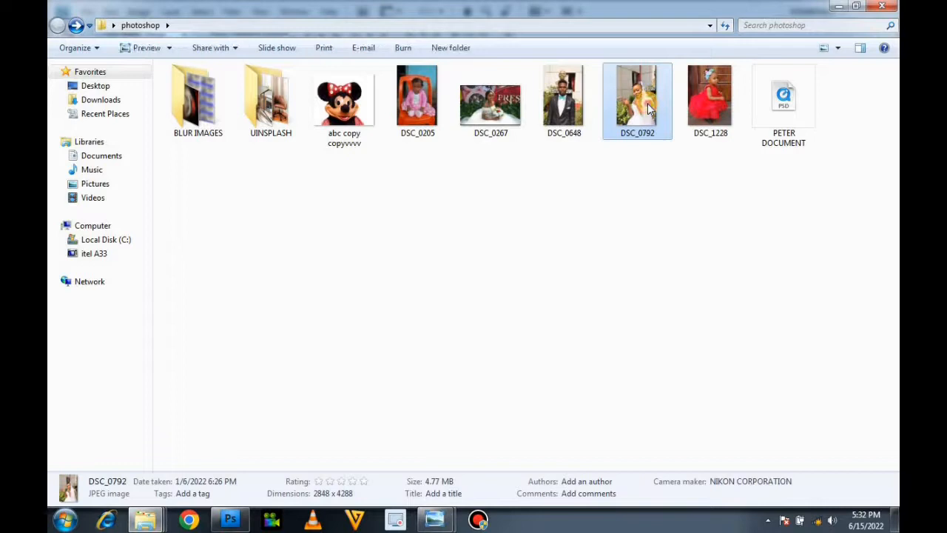
pyautogui.moveTo(497, 109); pyautogui.dragTo(547, 429)
pyautogui.moveTo(459, 522); pyautogui.dragTo(385, 246)
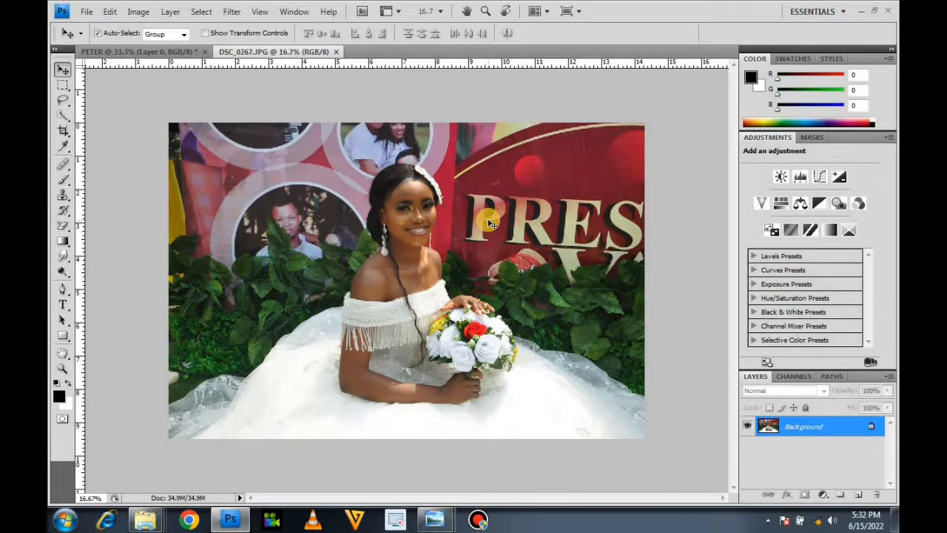
# Step: Examine the DSC_0267 photo at different magnifications, from a close-up of the bride's face to the whole image
pyautogui.scroll(1, 485, 222)
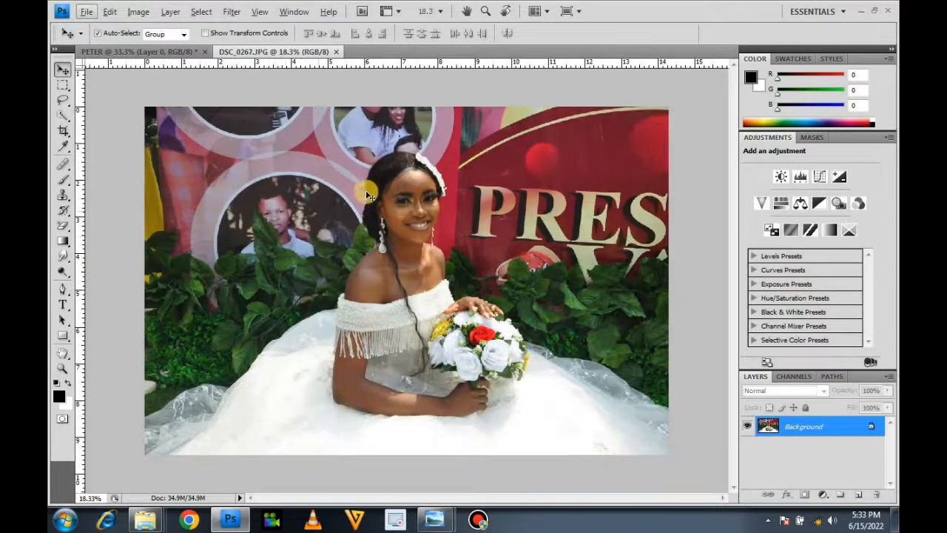
pyautogui.scroll(5, 413, 204)
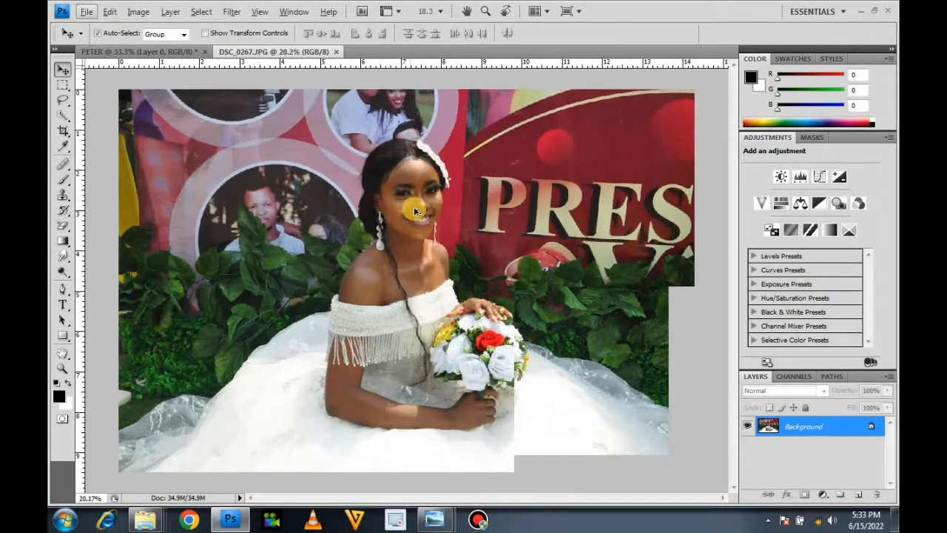
pyautogui.scroll(7, 415, 204)
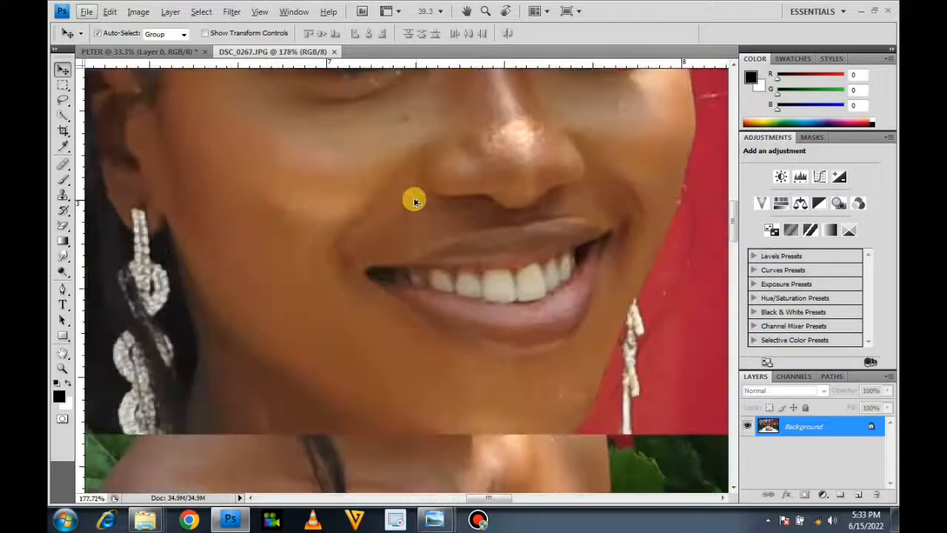
pyautogui.scroll(-9, 413, 204)
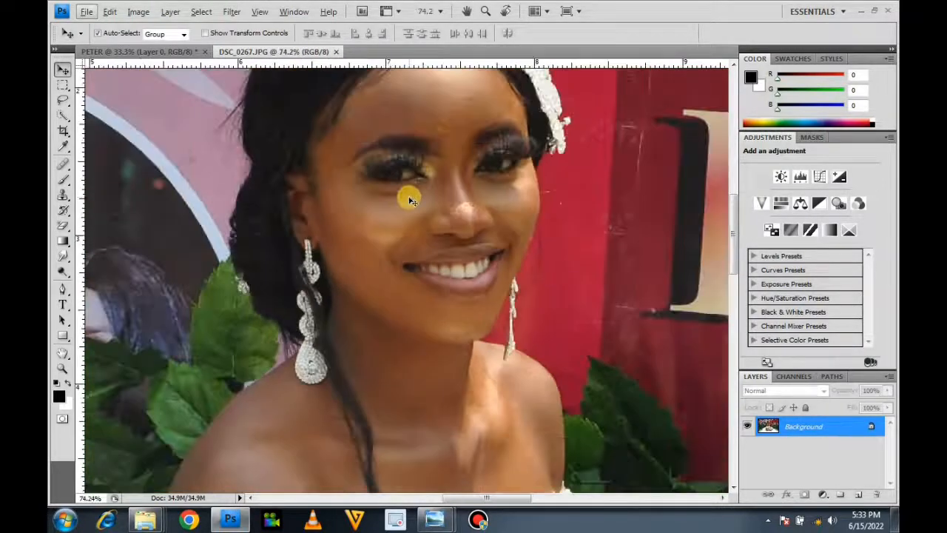
pyautogui.scroll(-3, 411, 199)
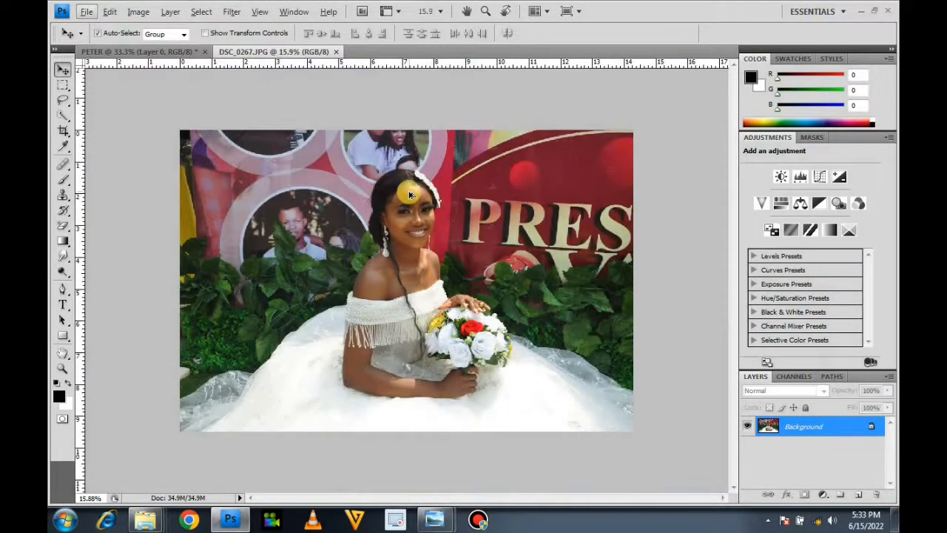
pyautogui.scroll(-1, 409, 194)
pyautogui.scroll(4, 409, 194)
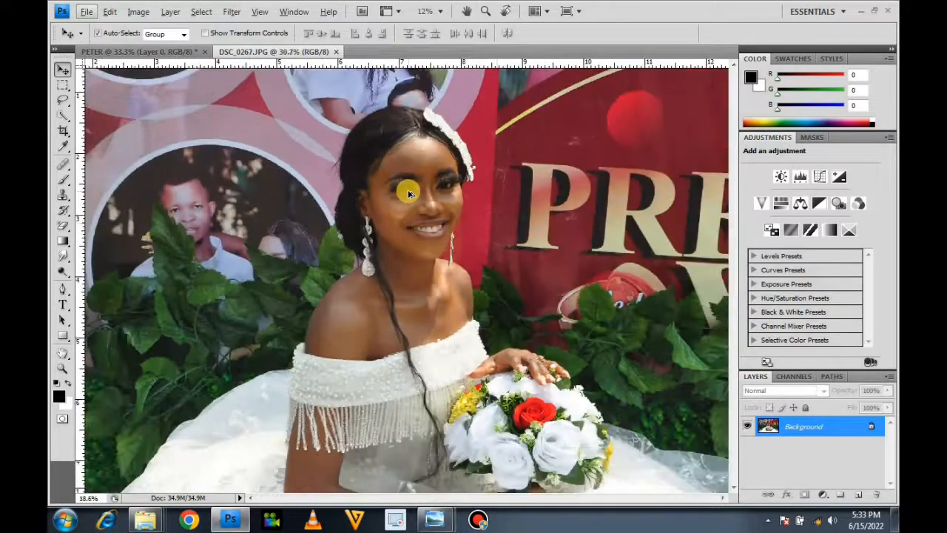
pyautogui.scroll(-4, 409, 193)
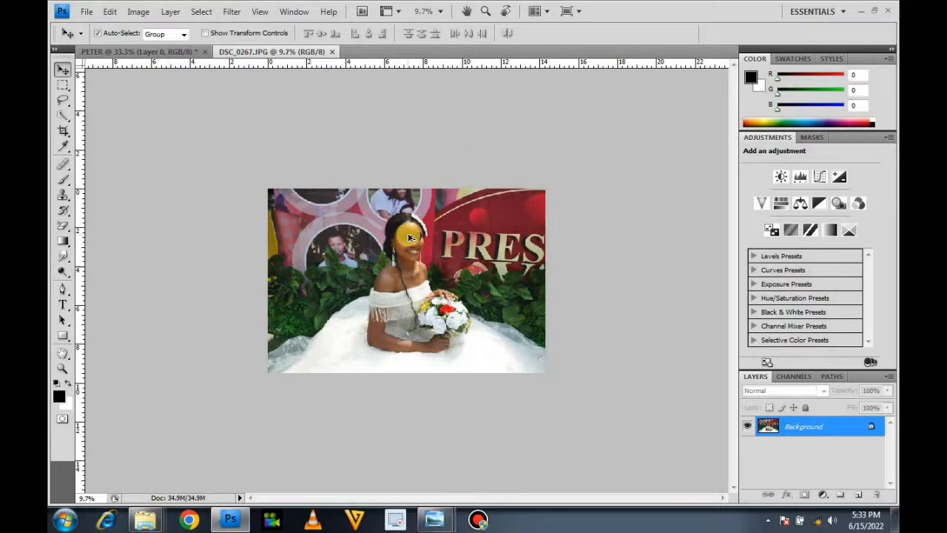
pyautogui.scroll(2, 410, 237)
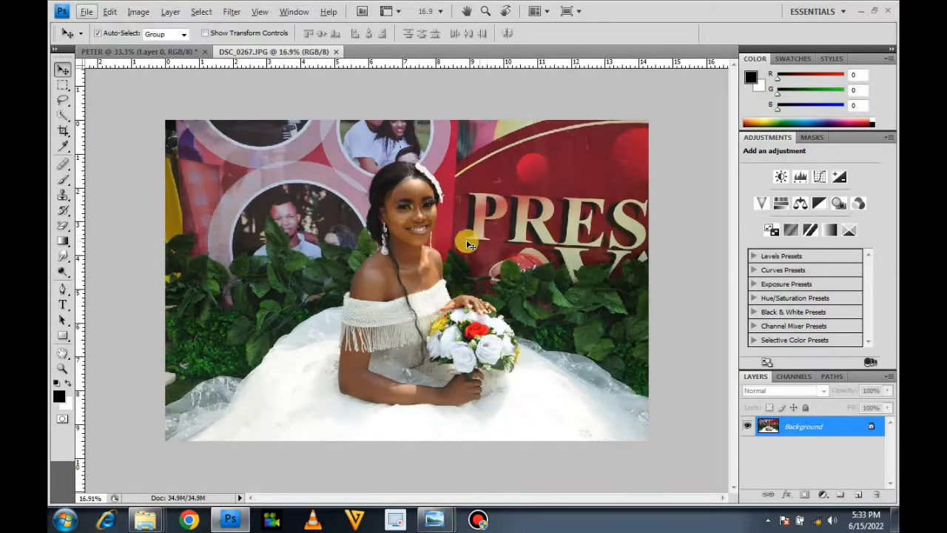
# Step: Convert the photo's locked Background into the regular layer Layer 0 and duplicate it twice
pyautogui.doubleClick(819, 433)
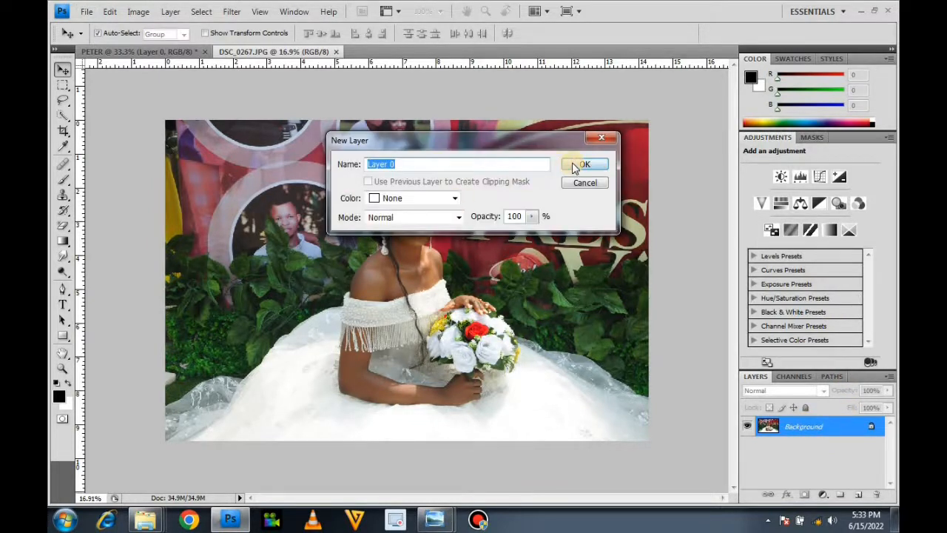
pyautogui.click(577, 165)
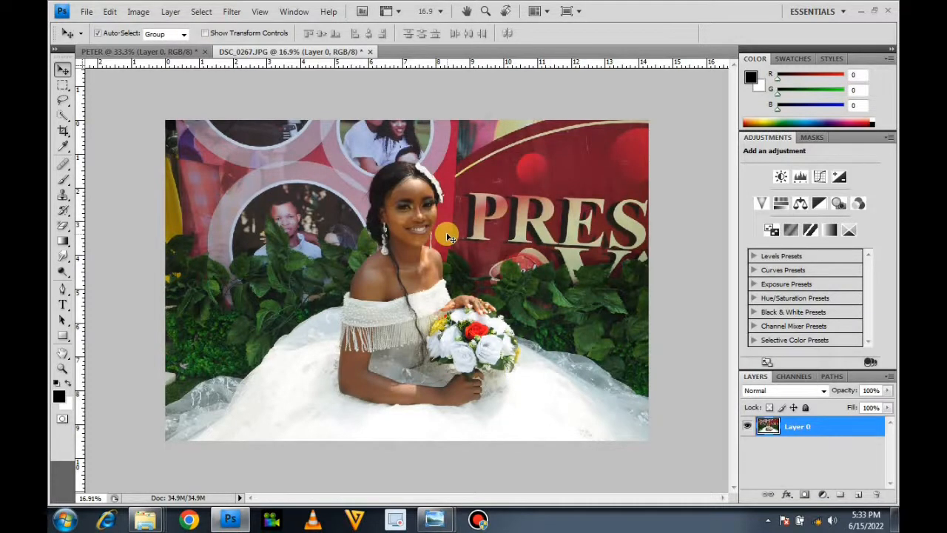
pyautogui.hotkey('ctrl', 'j')
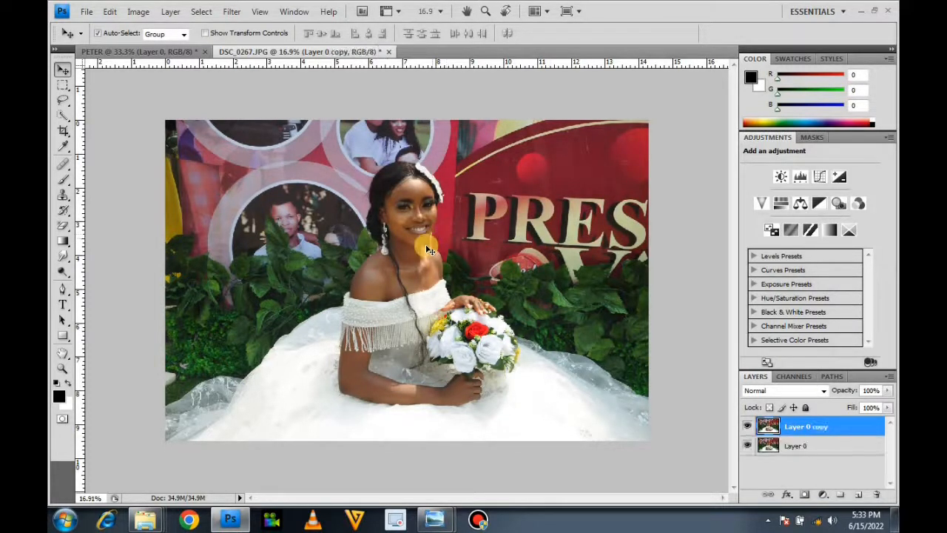
pyautogui.hotkey('ctrl', 'j')
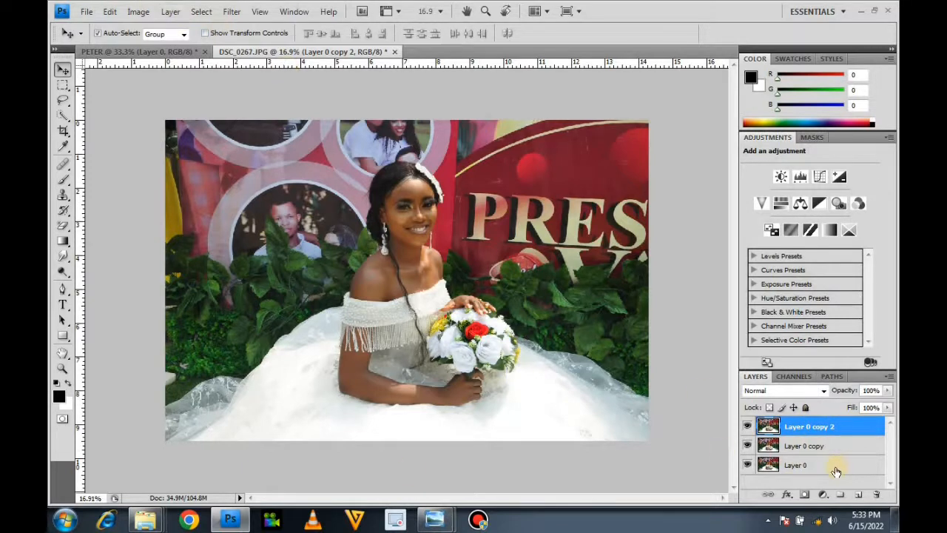
# Step: Duplicate Layer 0 copy 2 within DSC_0267.JPG under the name Layer 0 copy 3
pyautogui.click(170, 11)
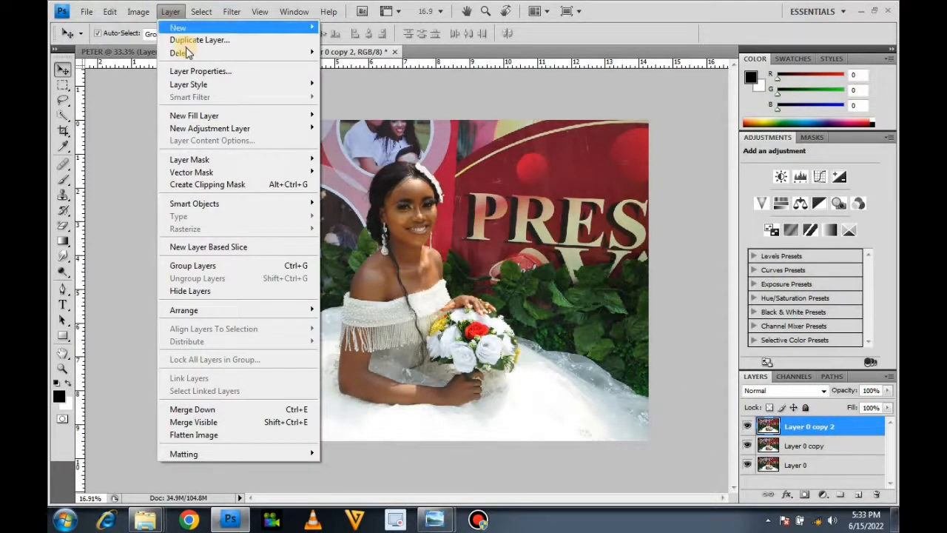
pyautogui.click(200, 39)
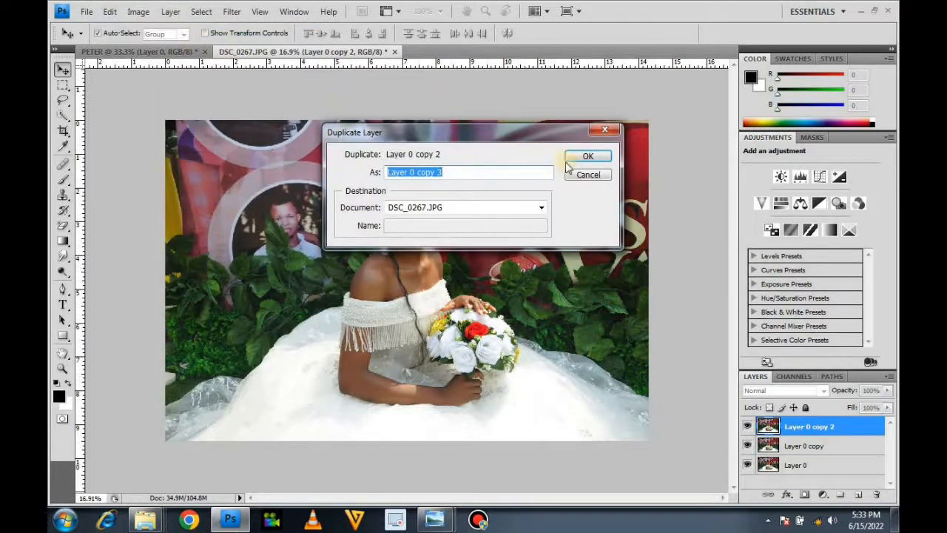
pyautogui.click(597, 161)
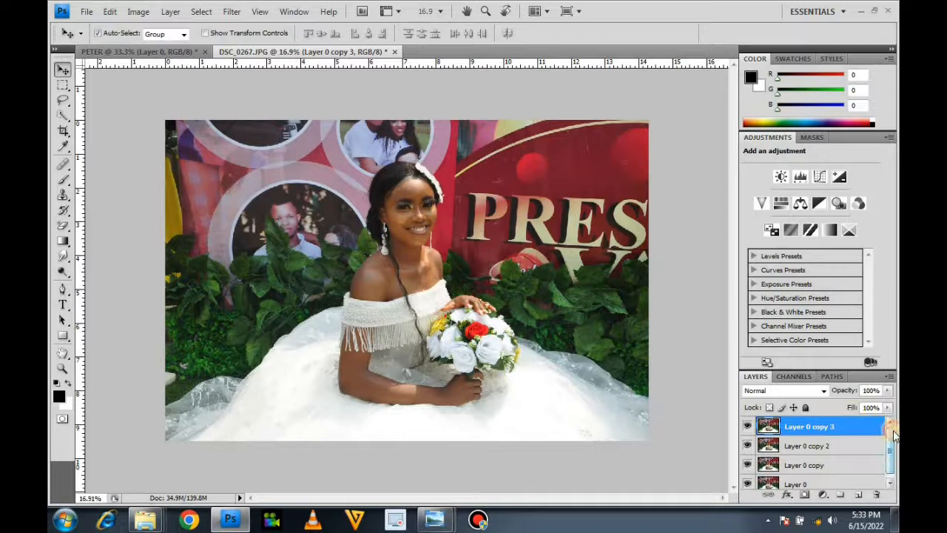
pyautogui.moveTo(893, 454); pyautogui.dragTo(892, 460)
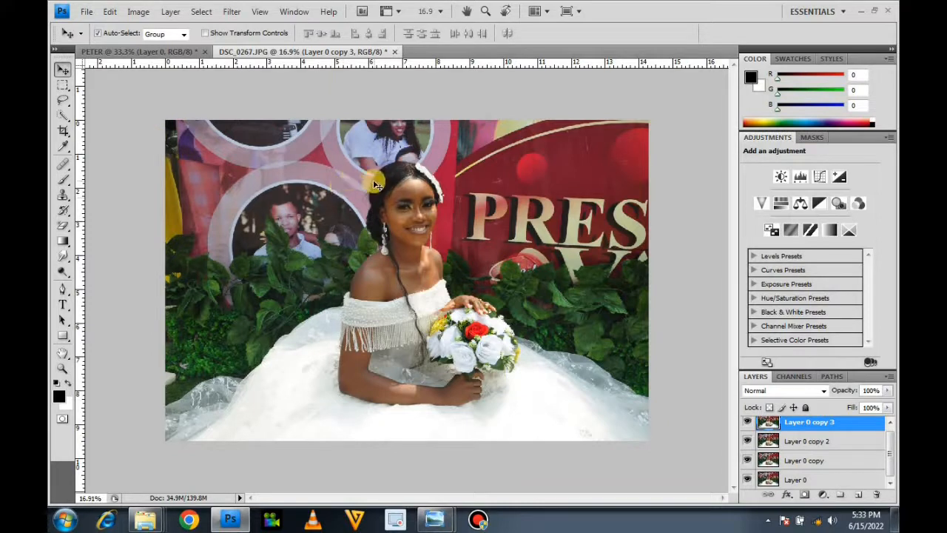
# Step: Select all four photo layers and scale them together with Free Transform to about half size in the canvas's lower-left corner
pyautogui.click(815, 480)
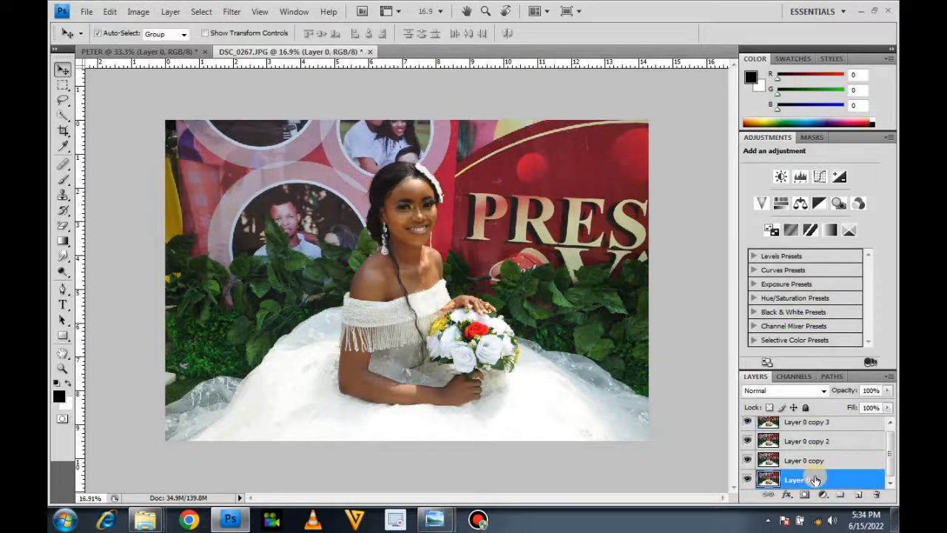
pyautogui.click(817, 424)
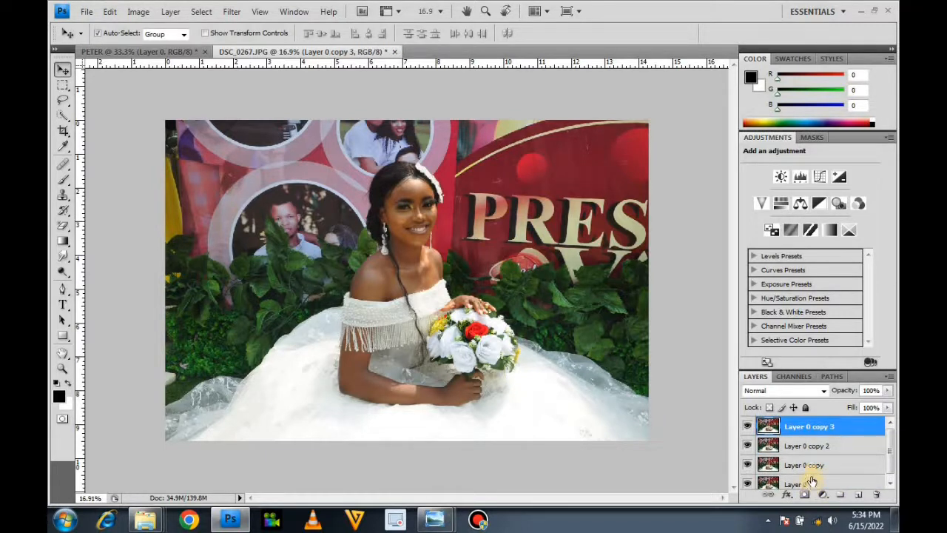
pyautogui.click(814, 485)
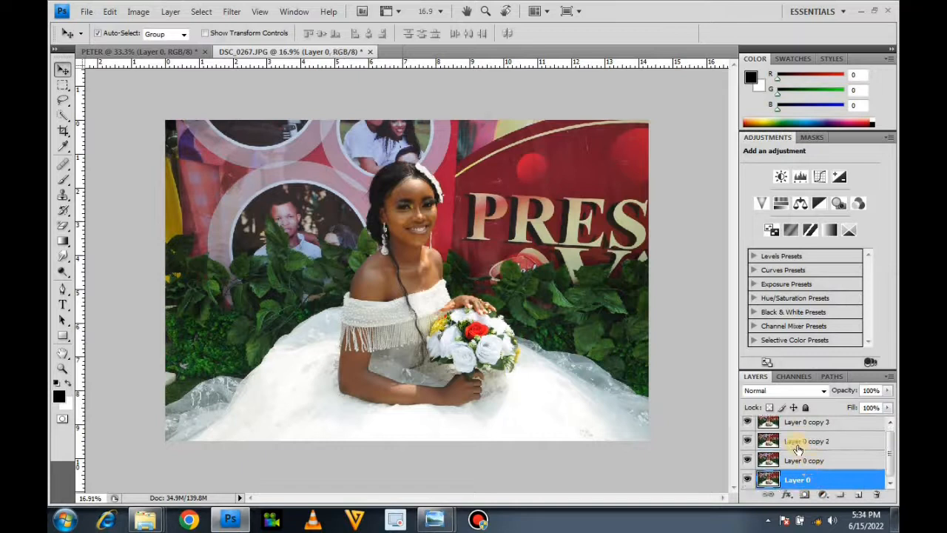
pyautogui.click(809, 425)
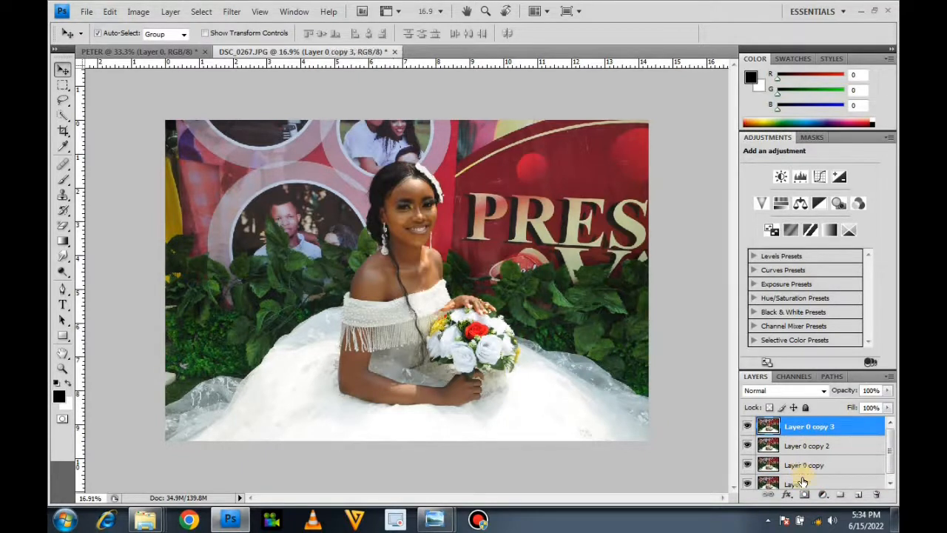
pyautogui.keyDown('shift'); pyautogui.click(803, 485); pyautogui.keyUp('shift')
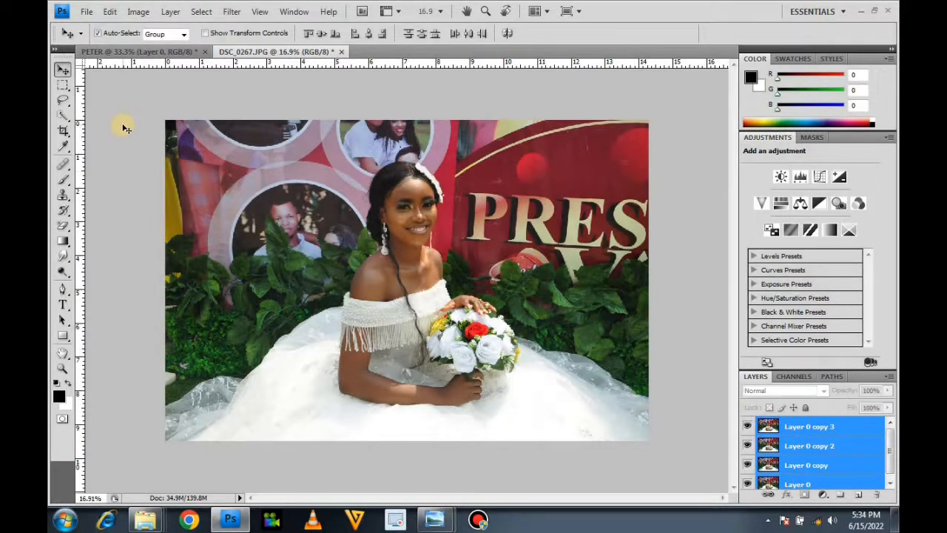
pyautogui.hotkey('ctrl', 't')
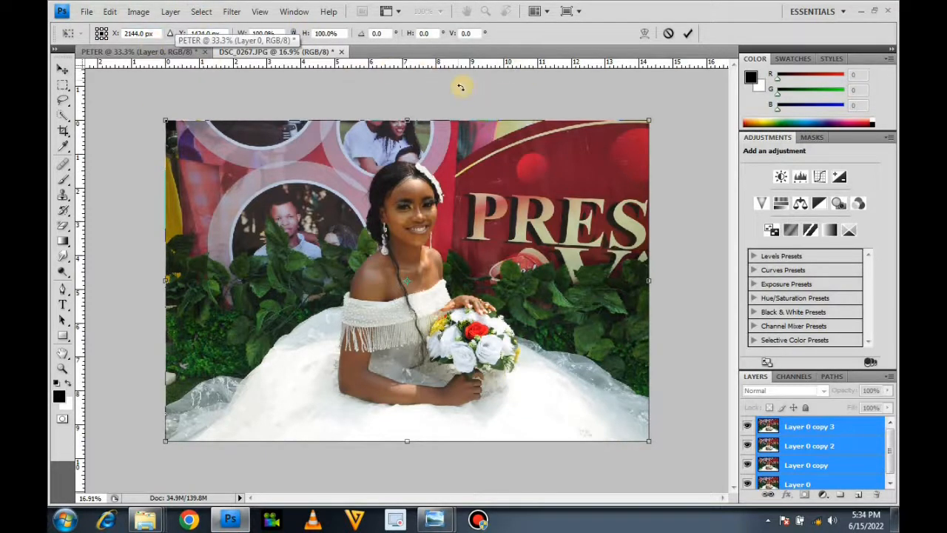
pyautogui.moveTo(645, 121); pyautogui.dragTo(390, 259)
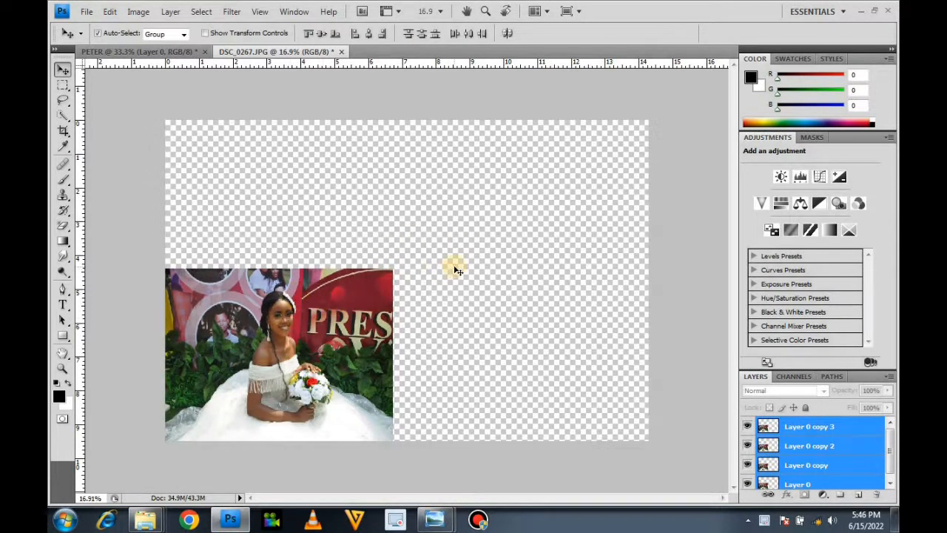
# Step: Try moving the four scaled layers toward the canvas centre, and step back through the history to their lower-left placement
pyautogui.click(62, 69)
pyautogui.moveTo(332, 336); pyautogui.dragTo(446, 308)
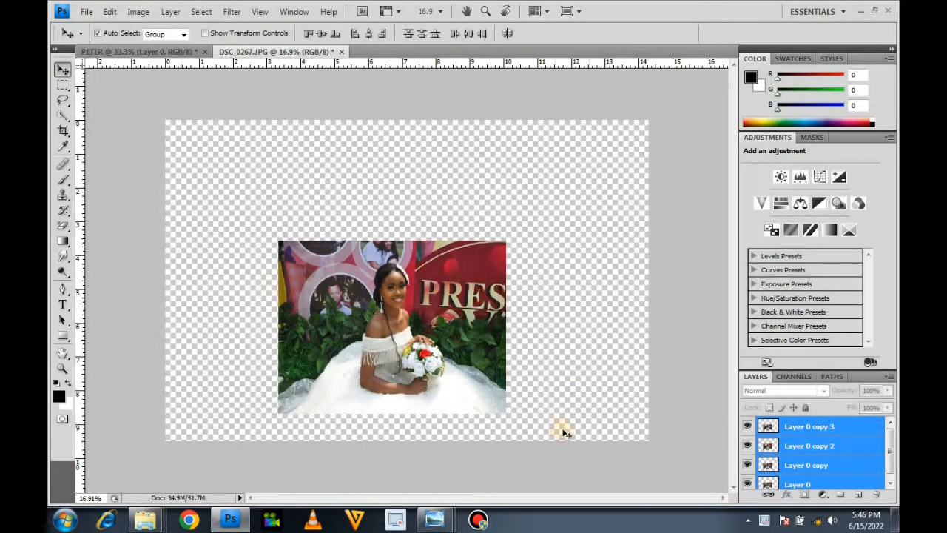
pyautogui.hotkey('ctrl', 'alt', 'z')
pyautogui.hotkey('ctrl', 'alt', 'z')
pyautogui.hotkey('ctrl', 'alt', 'z')
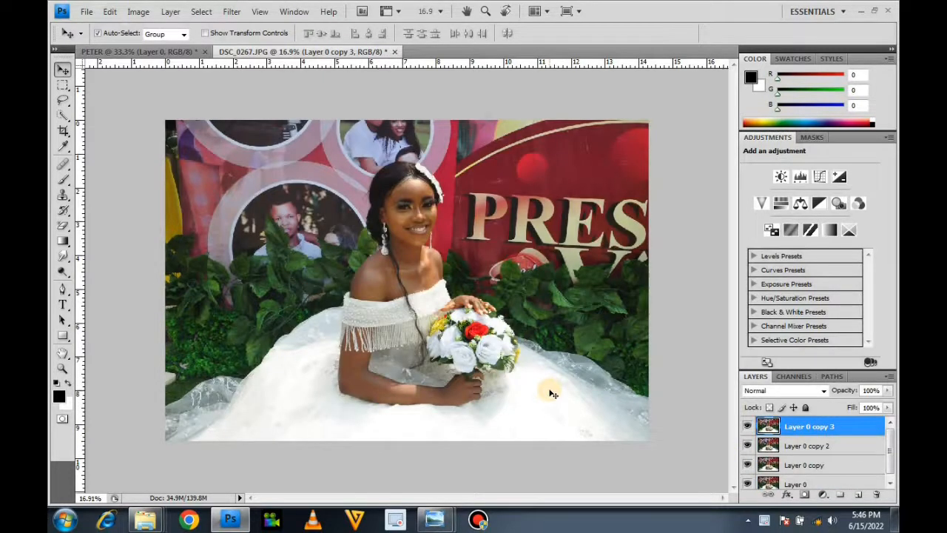
pyautogui.hotkey('ctrl', 'shift', 'z')
pyautogui.hotkey('ctrl', 'shift', 'z')
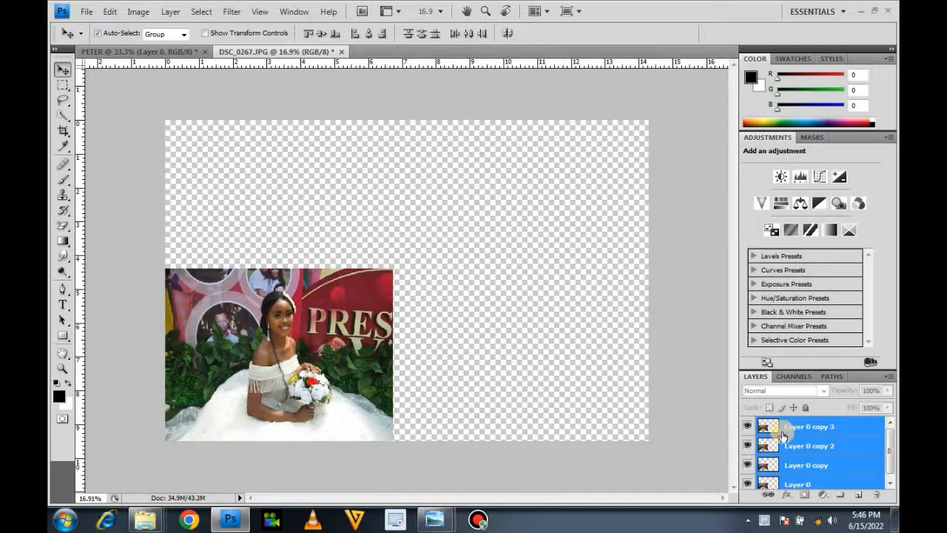
# Step: Select only Layer 0 copy 3 and move it to the upper-right area of the canvas
pyautogui.click(832, 427)
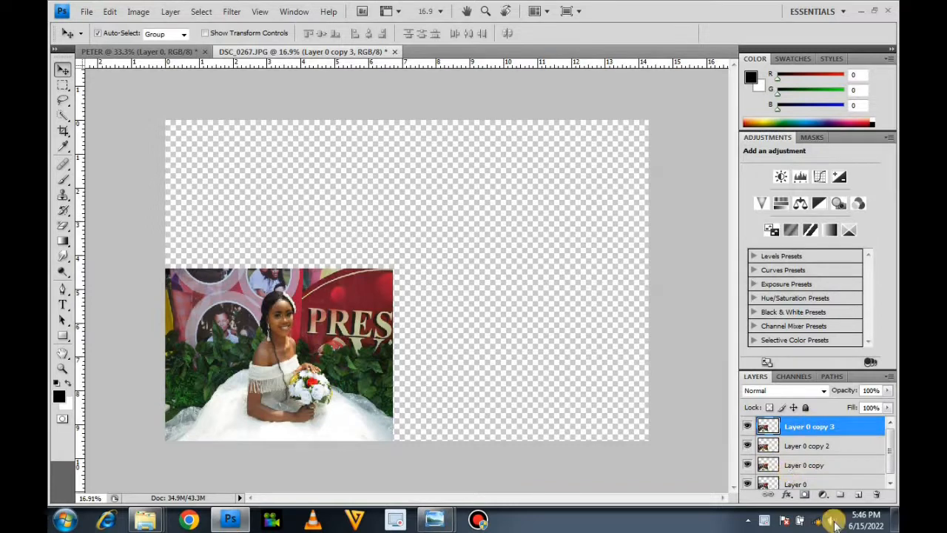
pyautogui.moveTo(339, 328); pyautogui.dragTo(530, 209)
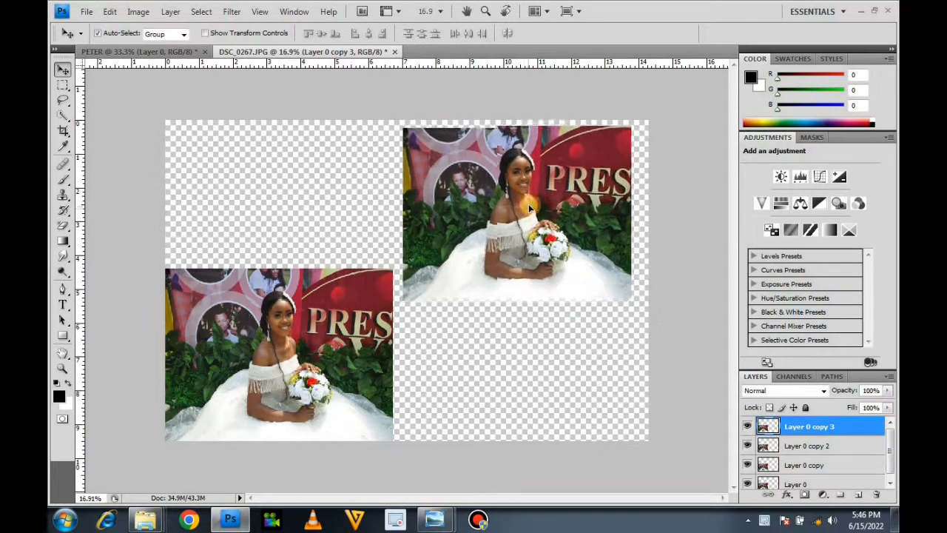
pyautogui.moveTo(234, 339)
pyautogui.mouseDown()
pyautogui.moveTo(318, 332)
pyautogui.moveTo(332, 344)
pyautogui.moveTo(300, 329)
pyautogui.moveTo(252, 332)
pyautogui.moveTo(232, 340)
pyautogui.moveTo(228, 356)
pyautogui.mouseUp()
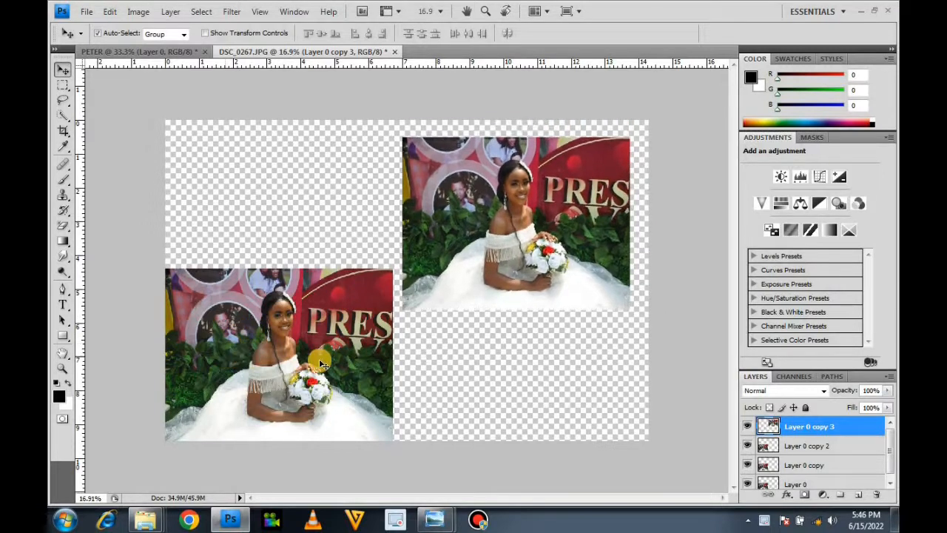
# Step: Move Layer 0 copy 2 to the canvas's upper-left corner and Layer 0 copy to its lower-right corner
pyautogui.moveTo(302, 330); pyautogui.dragTo(516, 84)
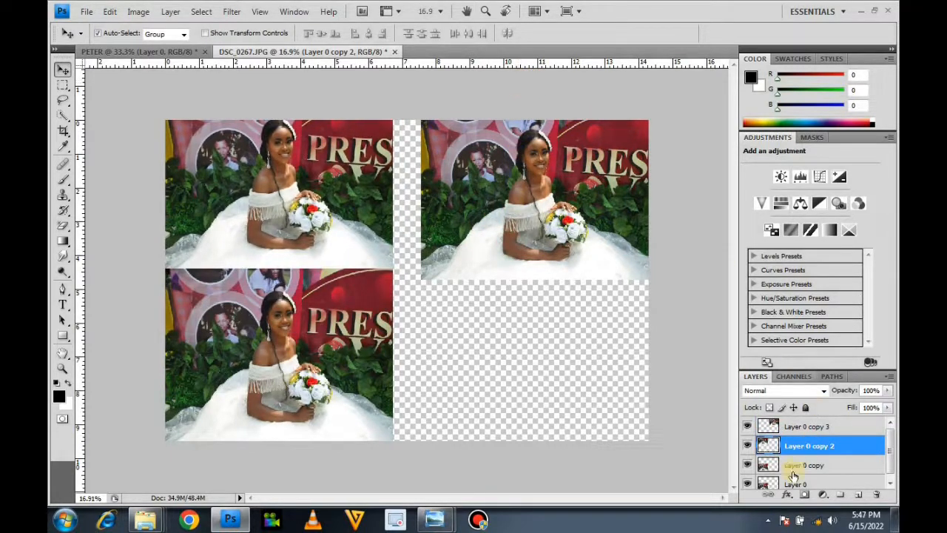
pyautogui.click(763, 472)
pyautogui.moveTo(281, 347); pyautogui.dragTo(541, 351)
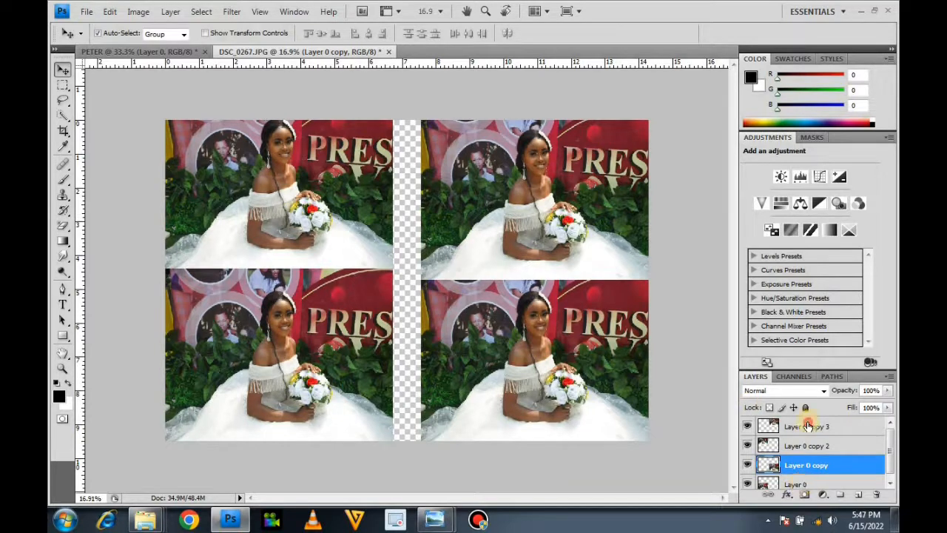
# Step: Select all four photo layers and scale them down slightly together with Free Transform, keeping them anchored at the canvas's lower-left corner
pyautogui.keyDown('shift'); pyautogui.click(808, 427); pyautogui.keyUp('shift')
pyautogui.moveTo(808, 444); pyautogui.dragTo(811, 490)
pyautogui.keyDown('shift'); pyautogui.click(810, 487); pyautogui.keyUp('shift')
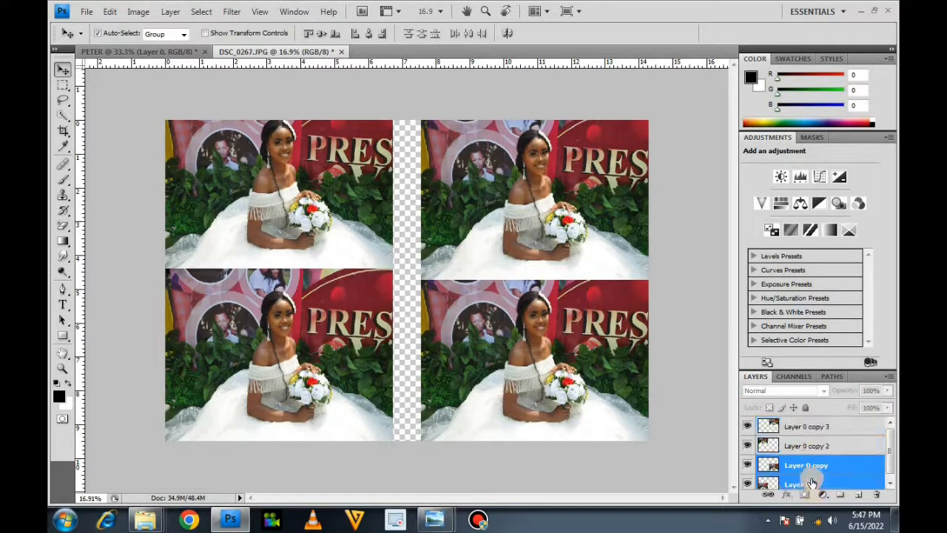
pyautogui.keyDown('shift'); pyautogui.click(814, 431); pyautogui.keyUp('shift')
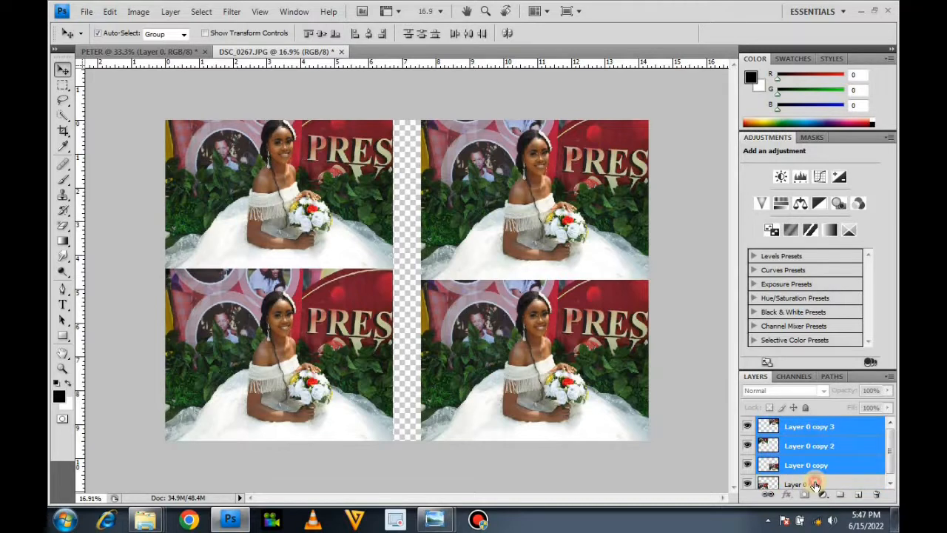
pyautogui.keyDown('shift'); pyautogui.click(814, 484); pyautogui.keyUp('shift')
pyautogui.click(816, 485)
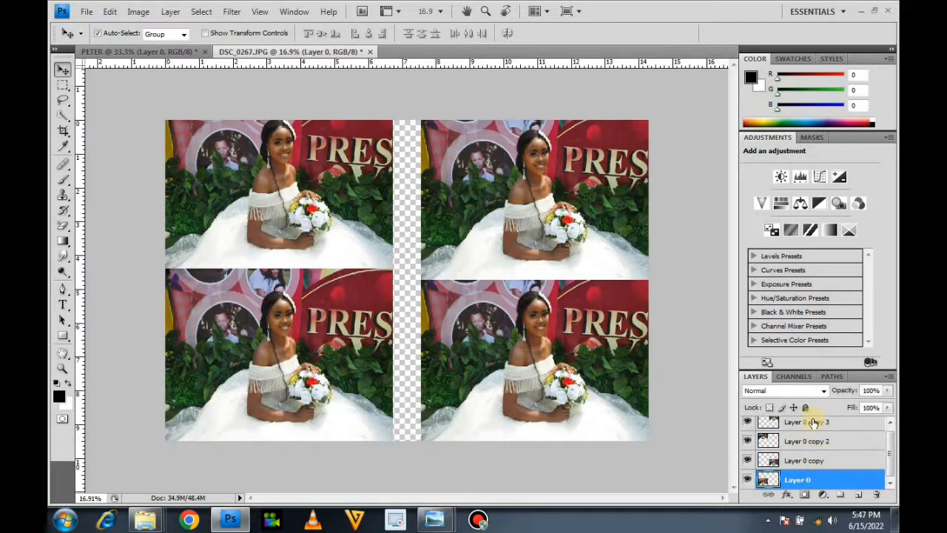
pyautogui.keyDown('shift'); pyautogui.click(813, 423); pyautogui.keyUp('shift')
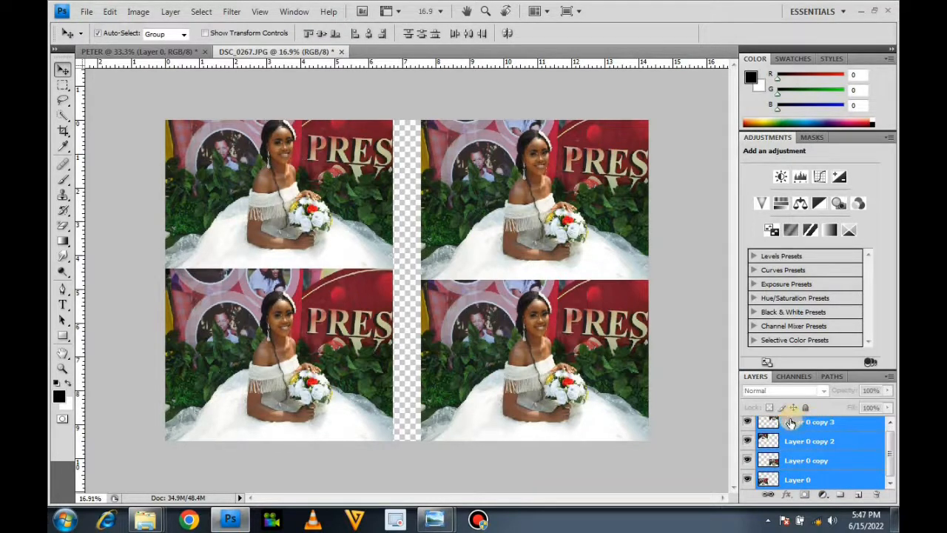
pyautogui.hotkey('ctrl', 't')
pyautogui.moveTo(646, 96); pyautogui.dragTo(589, 126)
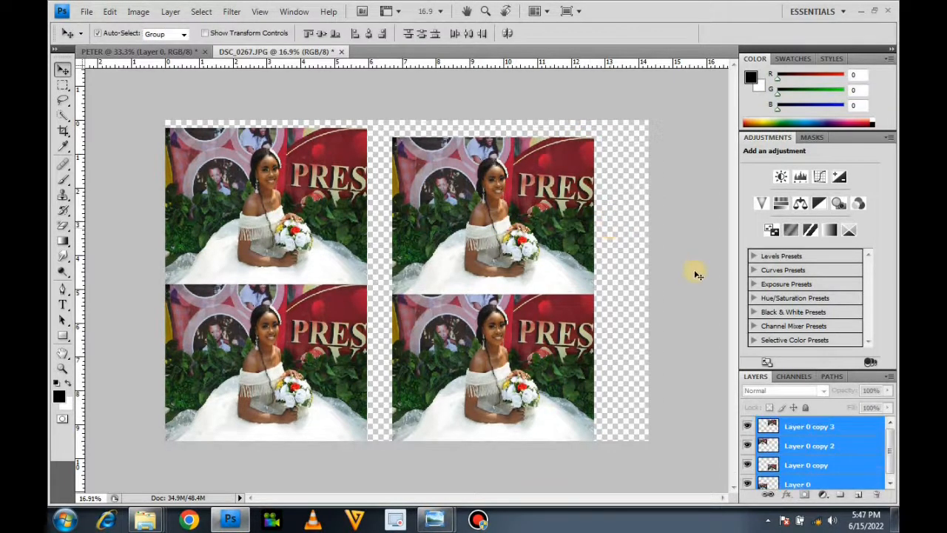
# Step: Move Layer 0 copy 3 and Layer 0 copy toward the canvas's right edge, aligning their left edges
pyautogui.click(838, 432)
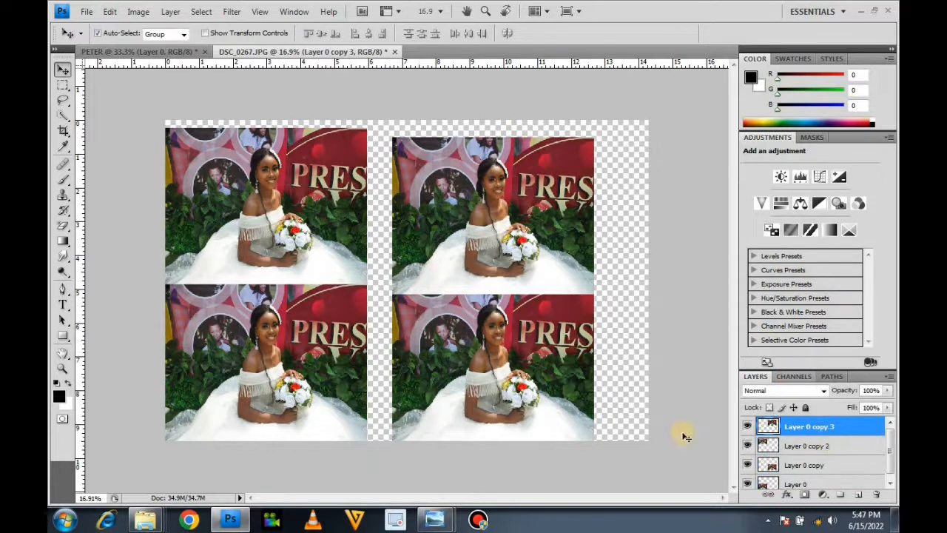
pyautogui.moveTo(495, 221); pyautogui.dragTo(534, 211)
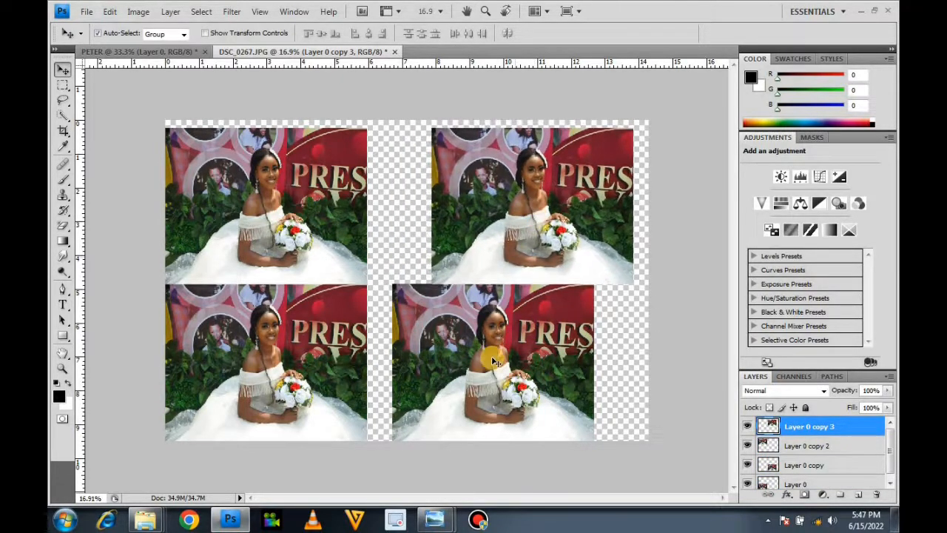
pyautogui.click(811, 467)
pyautogui.moveTo(497, 360); pyautogui.dragTo(536, 366)
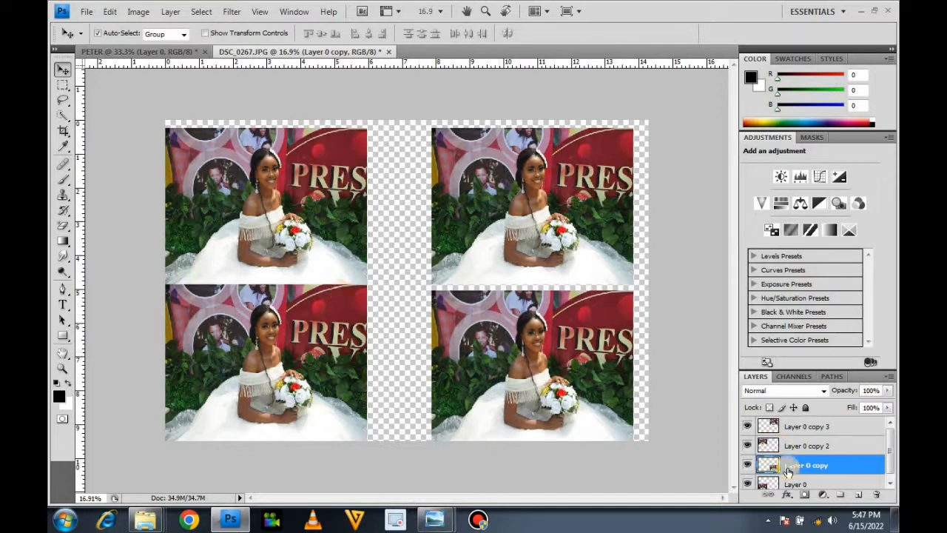
# Step: Shift the two left photos inward and raise the upper two to the canvas's top edge, forming an evenly spaced two-by-two grid
pyautogui.moveTo(288, 220); pyautogui.dragTo(327, 222)
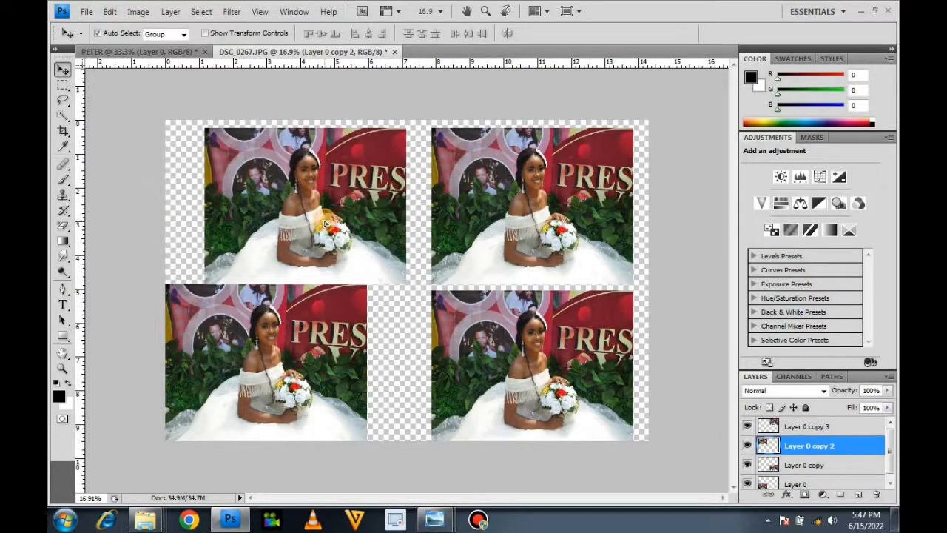
pyautogui.click(98, 34)
pyautogui.moveTo(257, 324); pyautogui.dragTo(280, 341)
pyautogui.moveTo(286, 191)
pyautogui.mouseDown()
pyautogui.moveTo(272, 183)
pyautogui.moveTo(281, 184)
pyautogui.mouseUp()
pyautogui.moveTo(480, 215); pyautogui.dragTo(486, 194)
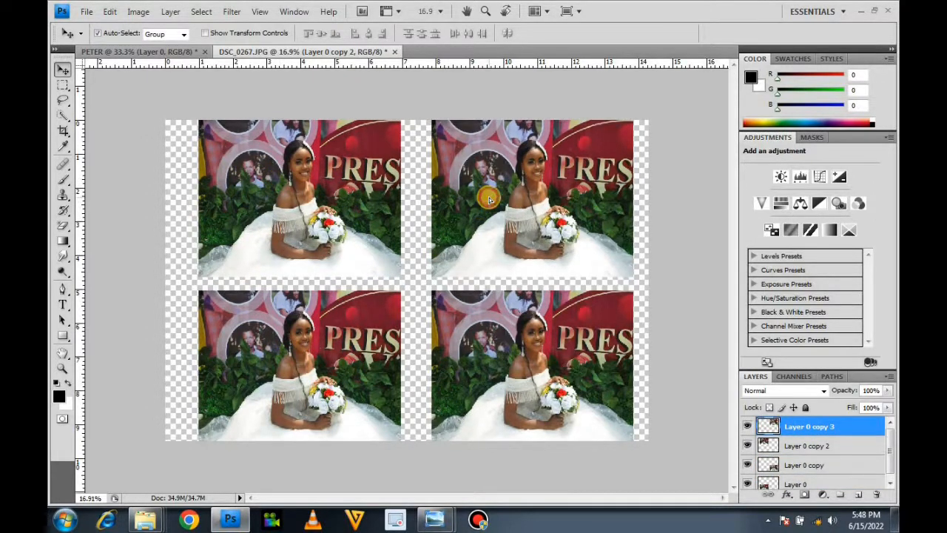
pyautogui.click(509, 330)
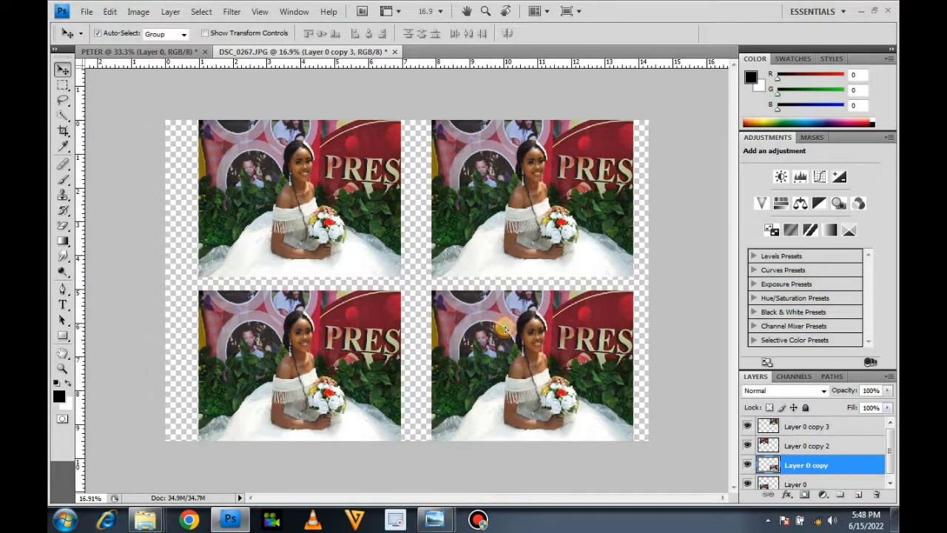
pyautogui.moveTo(500, 328); pyautogui.dragTo(502, 328)
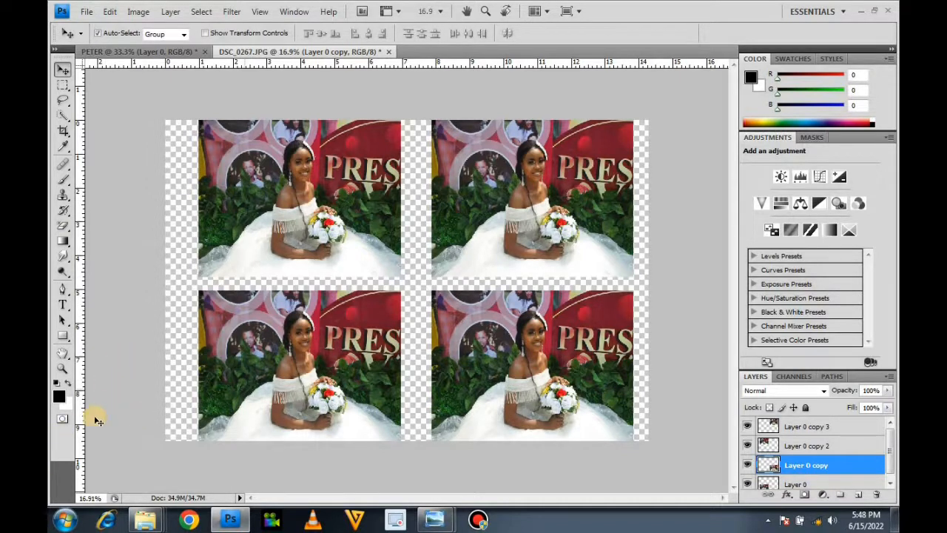
# Step: Draw a black rectangle shape covering the whole canvas with the Rectangle Tool
pyautogui.click(63, 337)
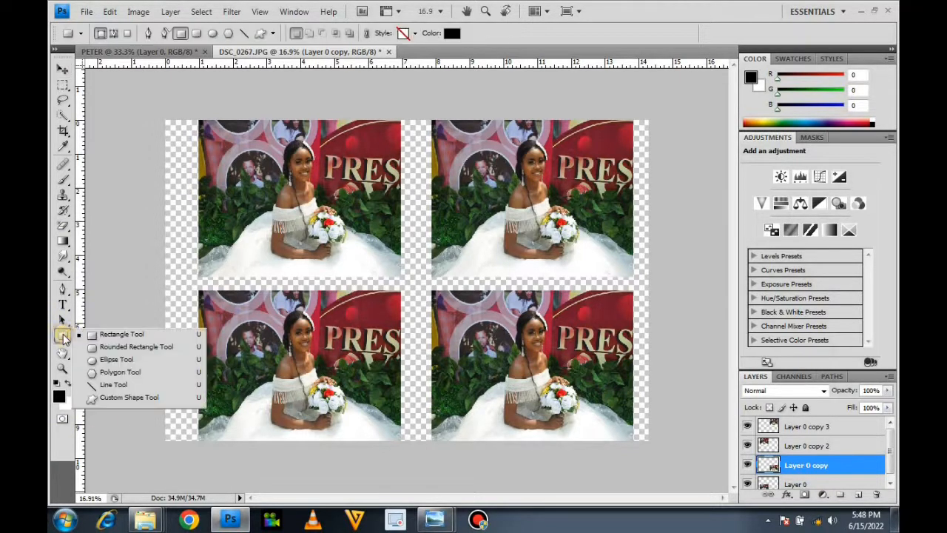
pyautogui.click(120, 334)
pyautogui.moveTo(146, 94); pyautogui.dragTo(733, 486)
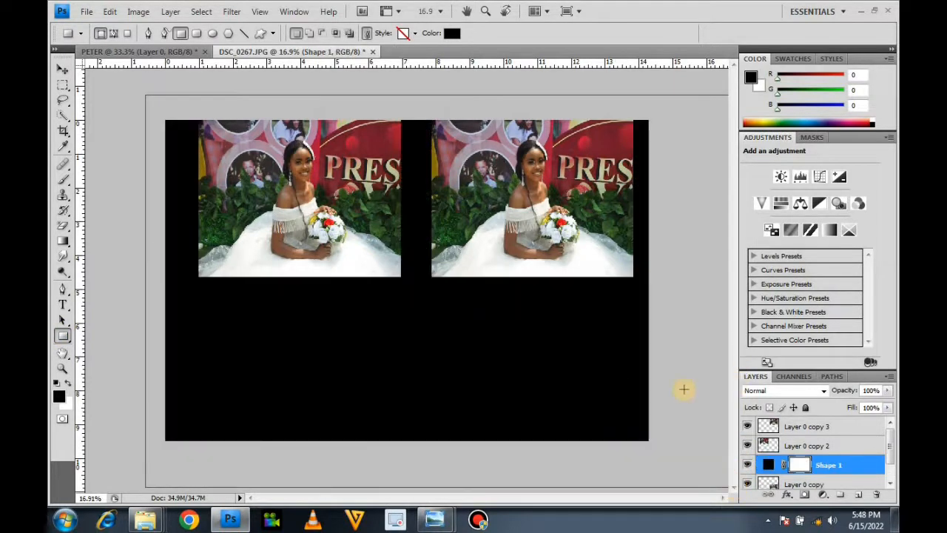
# Step: Send the black rectangle layer to the back, behind all four photos
pyautogui.click(170, 12)
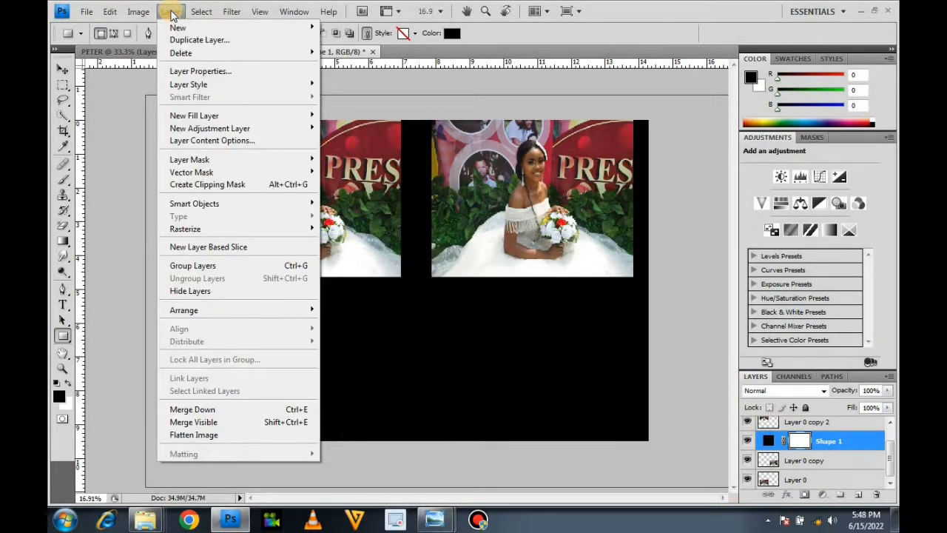
pyautogui.click(848, 441)
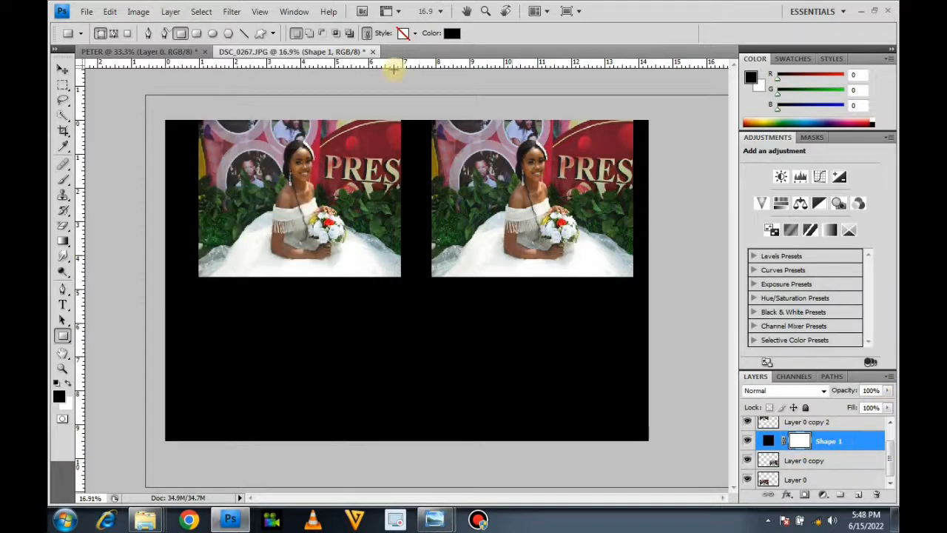
pyautogui.click(169, 12)
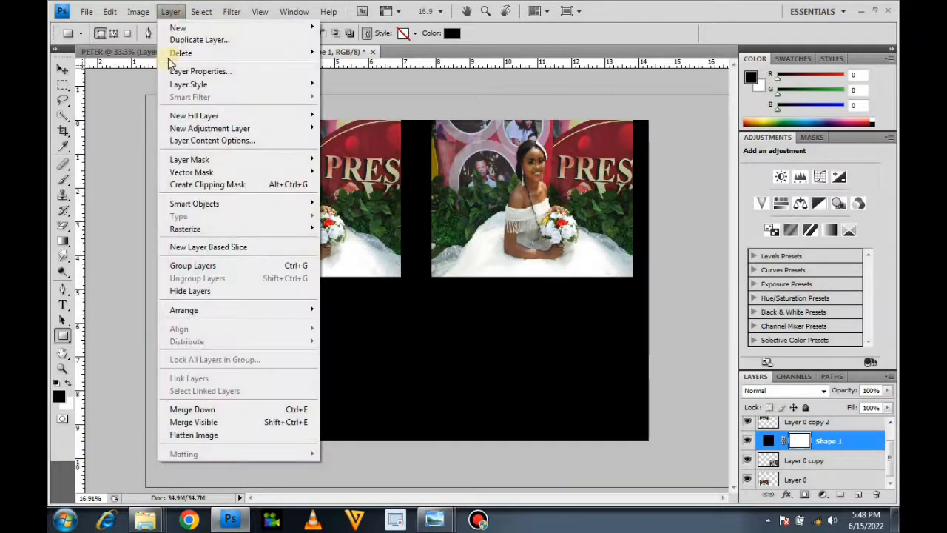
pyautogui.moveTo(185, 310)
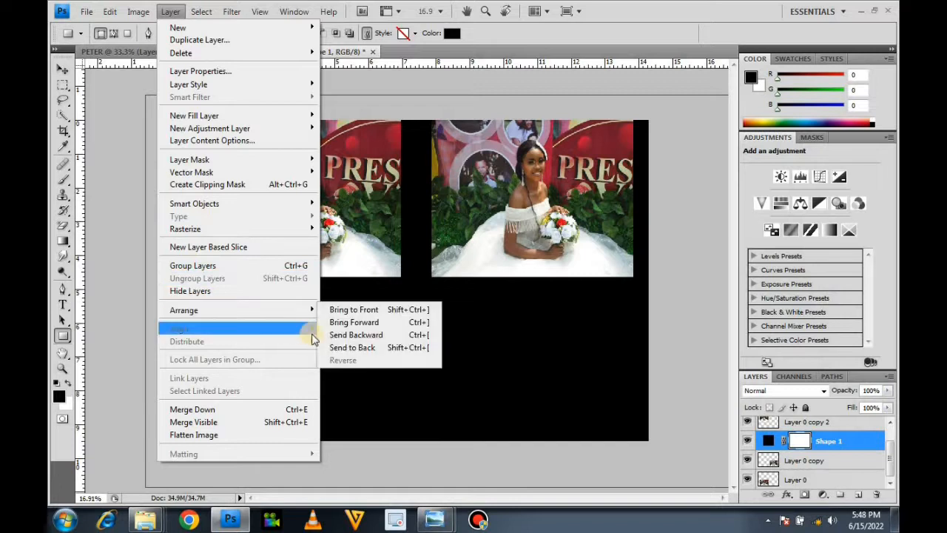
pyautogui.click(349, 348)
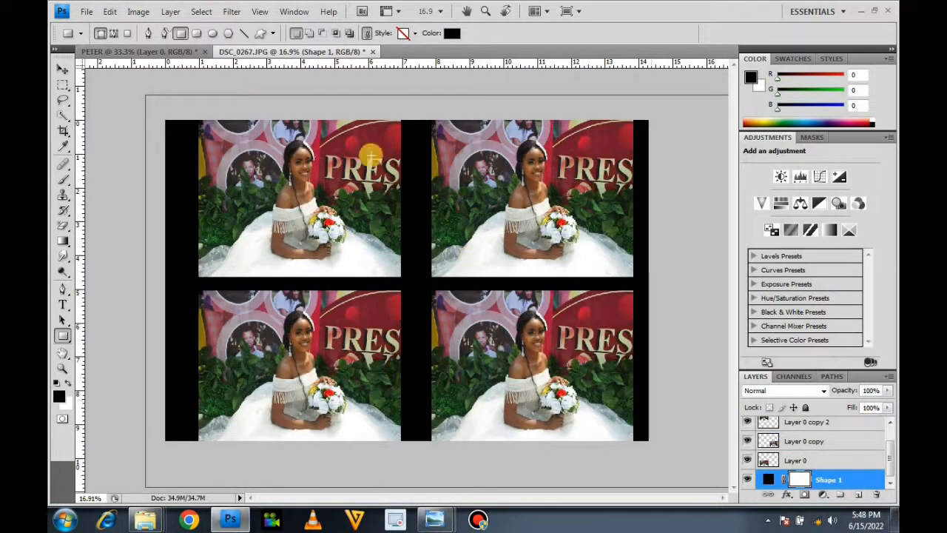
# Step: Select the four photo layers and scale them together to about 92.2% with Free Transform, leaving a black margin around them
pyautogui.click(821, 463)
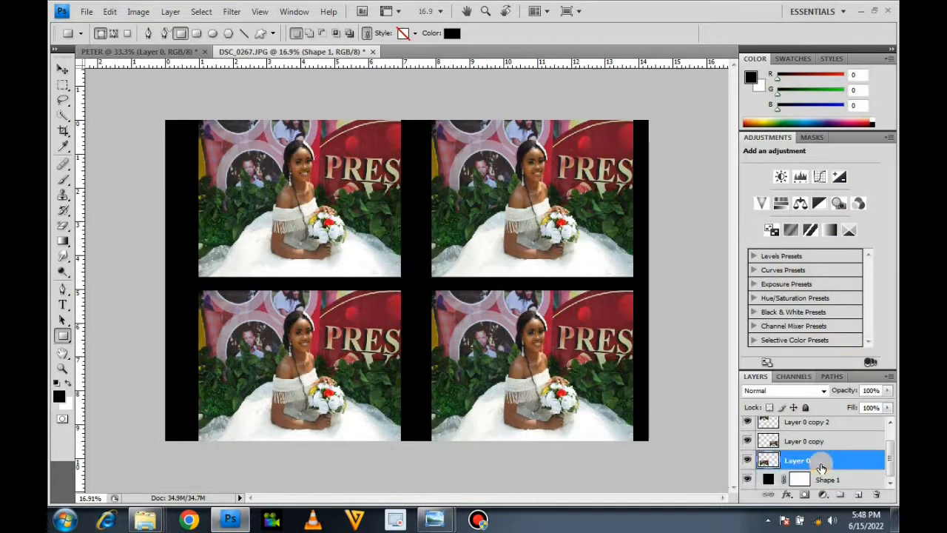
pyautogui.keyDown('shift'); pyautogui.click(822, 423); pyautogui.keyUp('shift')
pyautogui.click(891, 423)
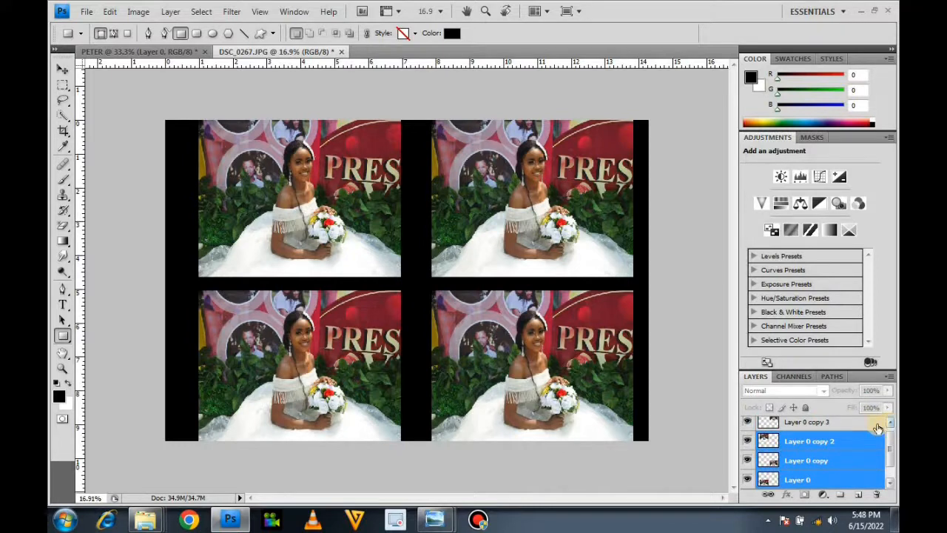
pyautogui.keyDown('shift'); pyautogui.click(839, 423); pyautogui.keyUp('shift')
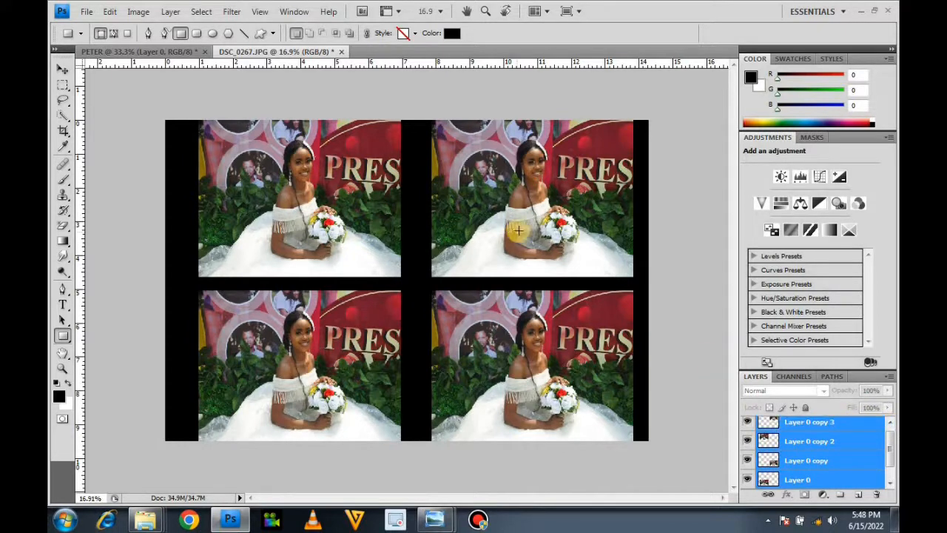
pyautogui.hotkey('ctrl', 't')
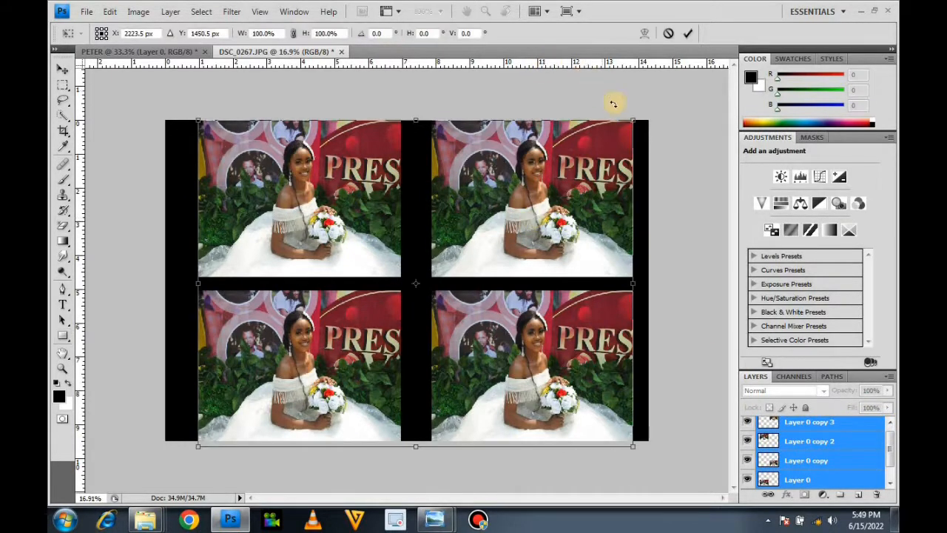
pyautogui.moveTo(636, 117); pyautogui.dragTo(613, 135)
pyautogui.moveTo(197, 445); pyautogui.dragTo(207, 433)
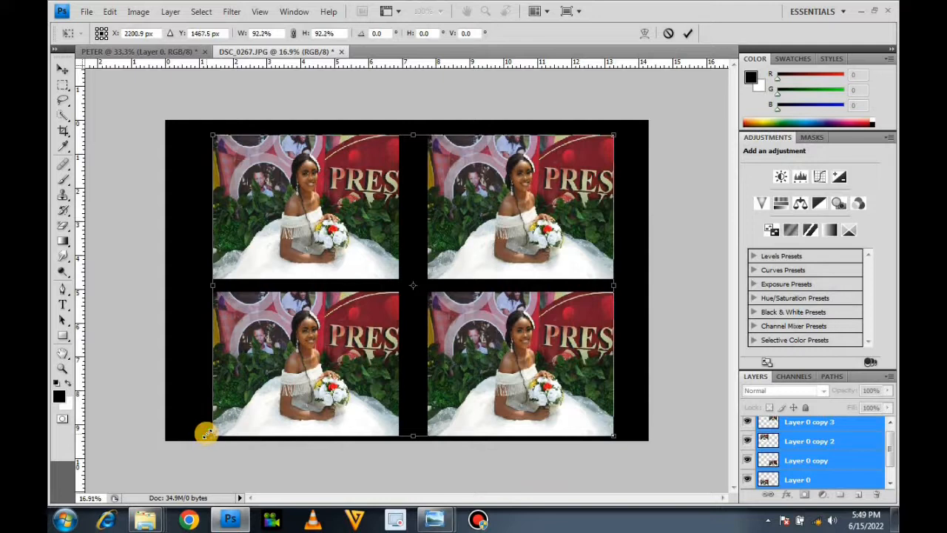
pyautogui.press('Return')
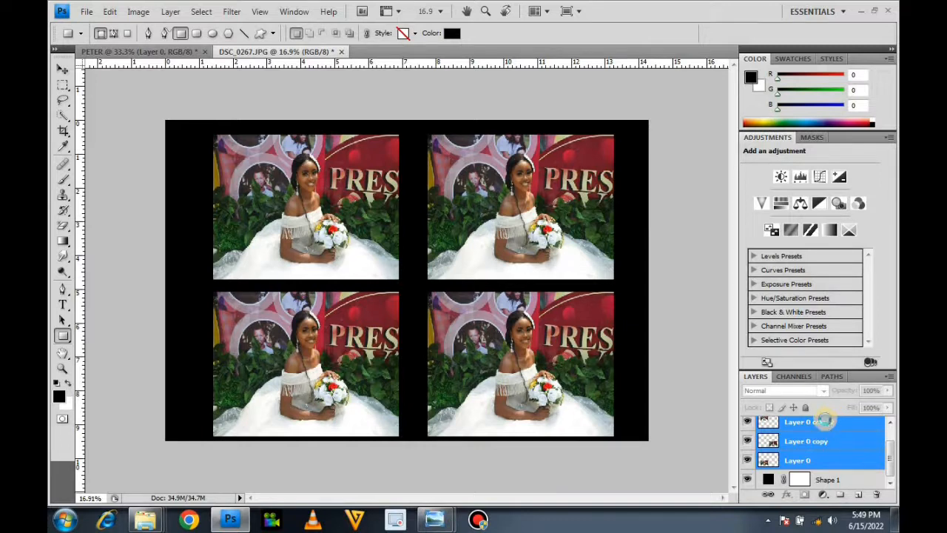
# Step: Merge the four selected photo layers into one and move the merged layer slightly up and to the left
pyautogui.hotkey('ctrl', 'e')
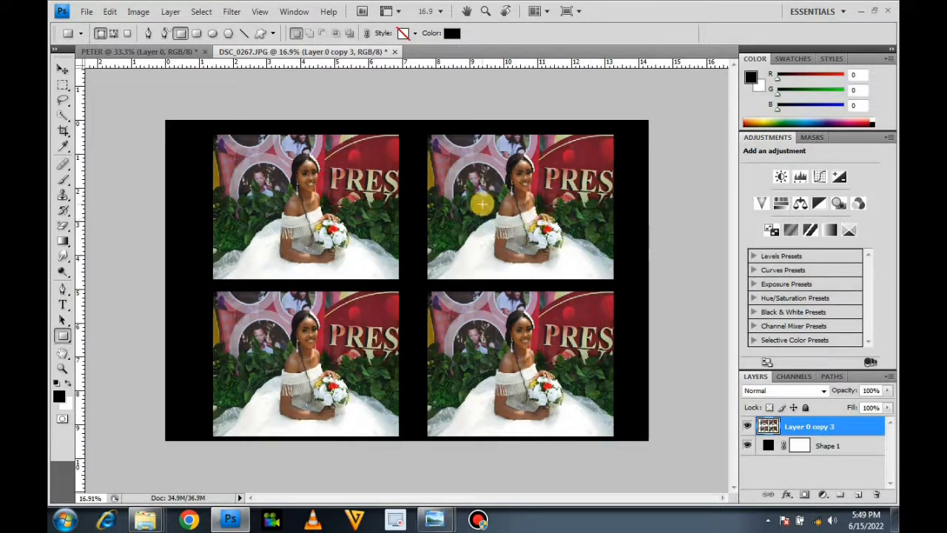
pyautogui.press('v')
pyautogui.moveTo(482, 204)
pyautogui.mouseDown()
pyautogui.moveTo(448, 196)
pyautogui.moveTo(550, 195)
pyautogui.moveTo(535, 203)
pyautogui.moveTo(474, 191)
pyautogui.moveTo(522, 192)
pyautogui.moveTo(508, 185)
pyautogui.moveTo(493, 192)
pyautogui.moveTo(499, 199)
pyautogui.mouseUp()
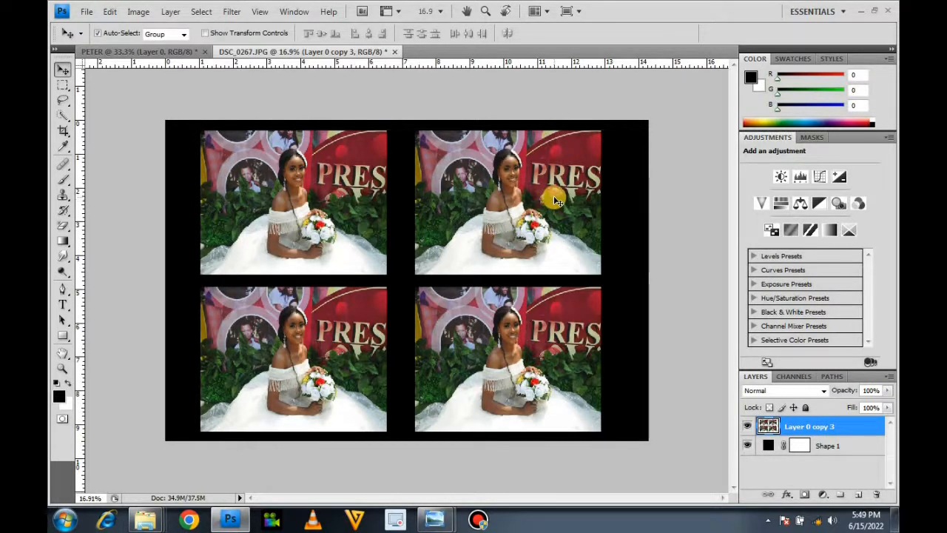
# Step: Add a 27 px off-white (#f6efef) Stroke to the merged photo layer and nudge the layer slightly right
pyautogui.click(789, 499)
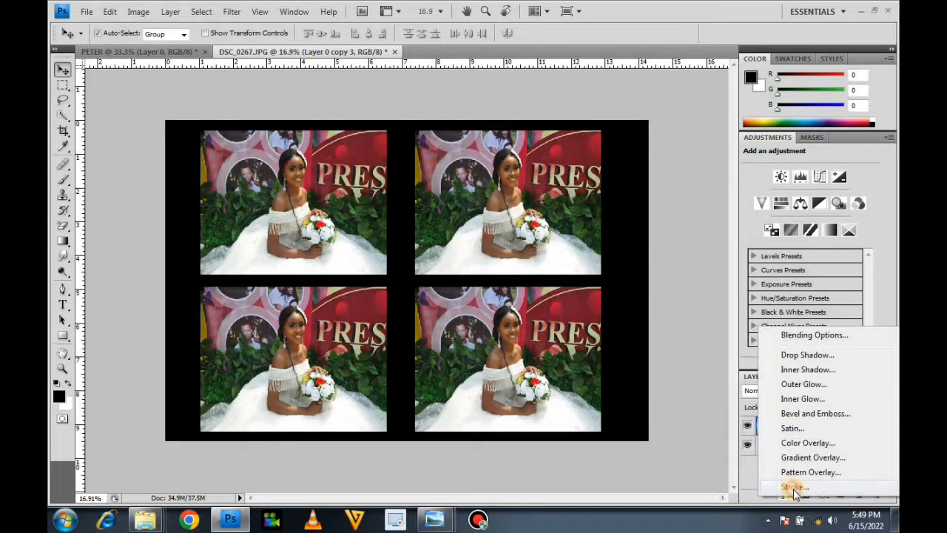
pyautogui.click(793, 487)
pyautogui.moveTo(691, 309); pyautogui.dragTo(807, 297)
pyautogui.moveTo(768, 343); pyautogui.dragTo(773, 343)
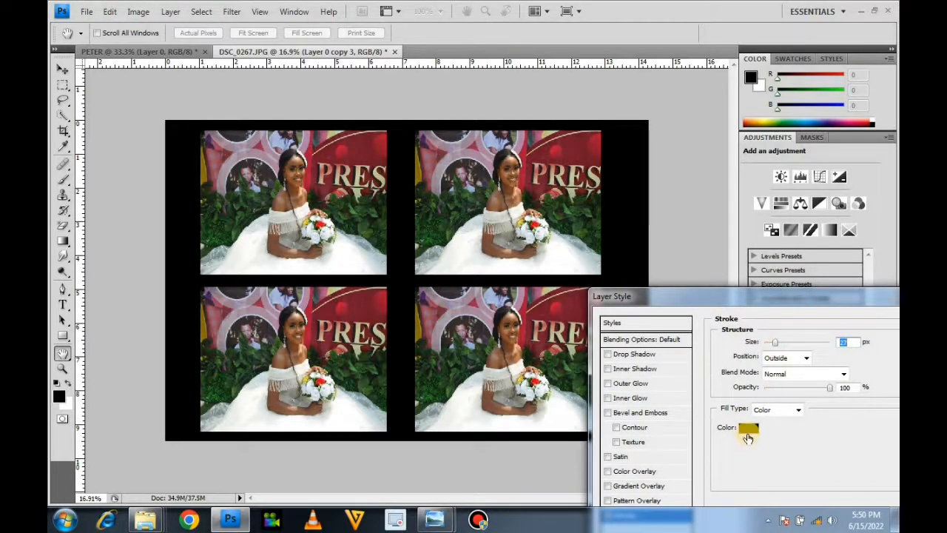
pyautogui.click(748, 437)
pyautogui.click(540, 198)
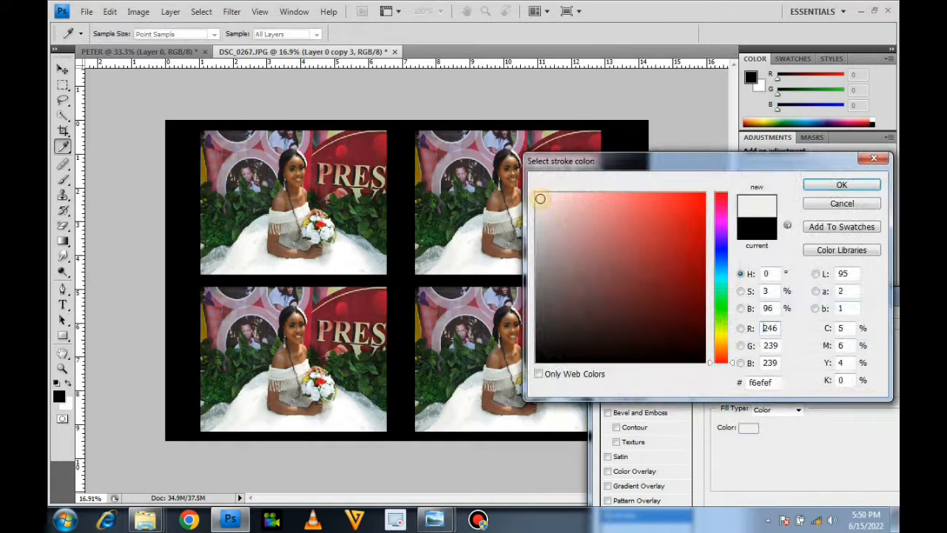
pyautogui.click(835, 185)
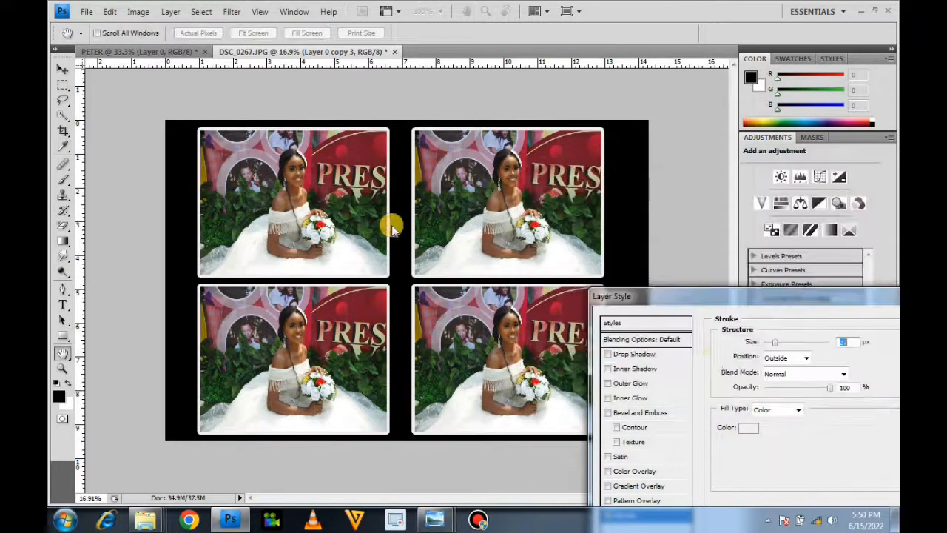
pyautogui.moveTo(821, 294); pyautogui.dragTo(692, 284)
pyautogui.press('Return')
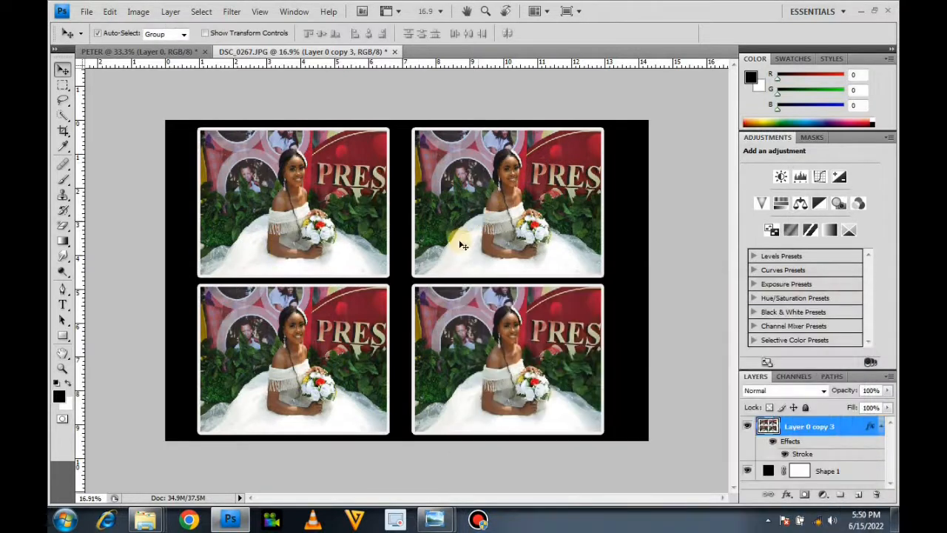
pyautogui.moveTo(440, 196)
pyautogui.mouseDown()
pyautogui.moveTo(431, 189)
pyautogui.moveTo(443, 199)
pyautogui.mouseUp()
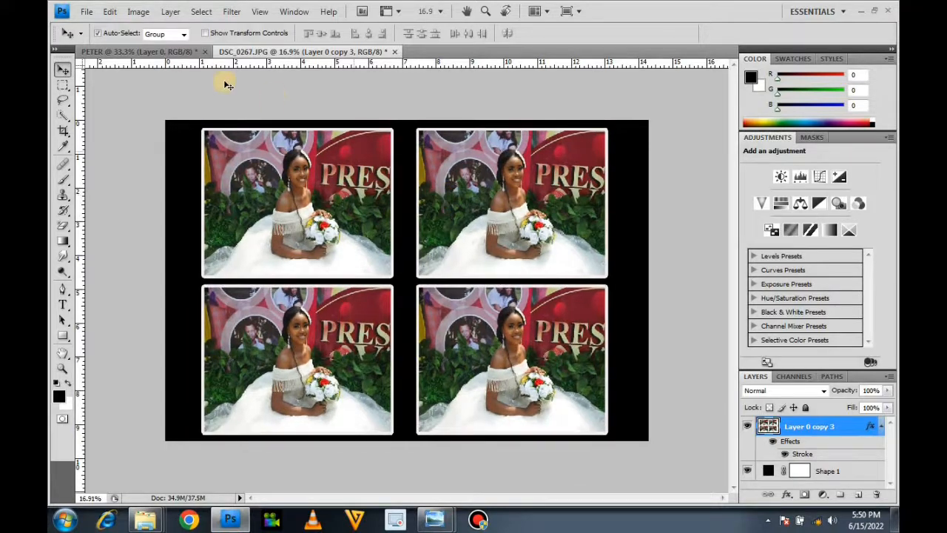
# Step: Try a Brightness/Contrast adjustment with higher brightness on the merged photo layer, and discard it
pyautogui.click(139, 11)
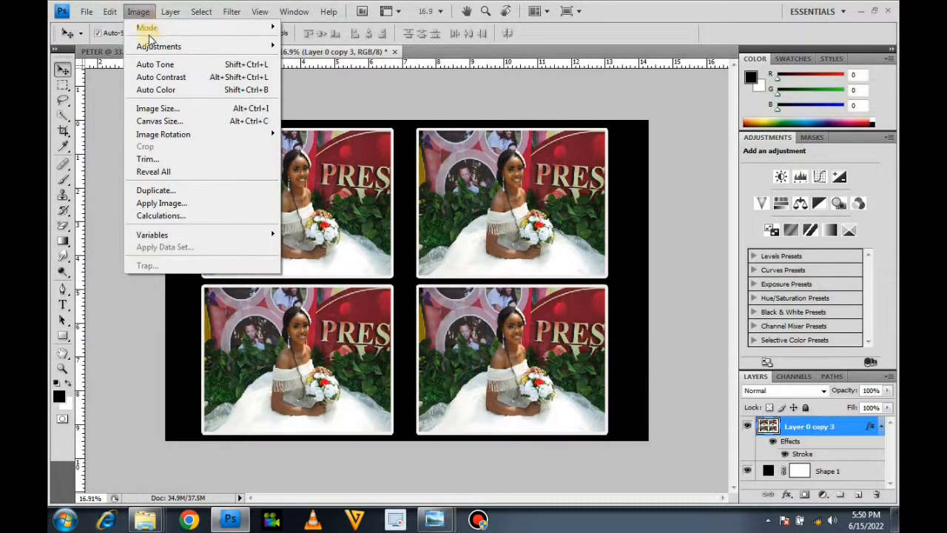
pyautogui.moveTo(153, 49)
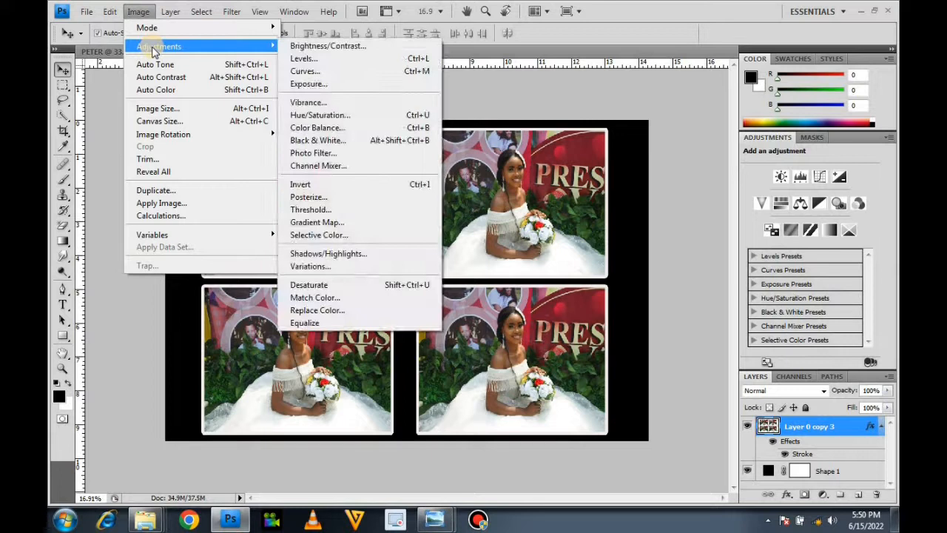
pyautogui.click(326, 44)
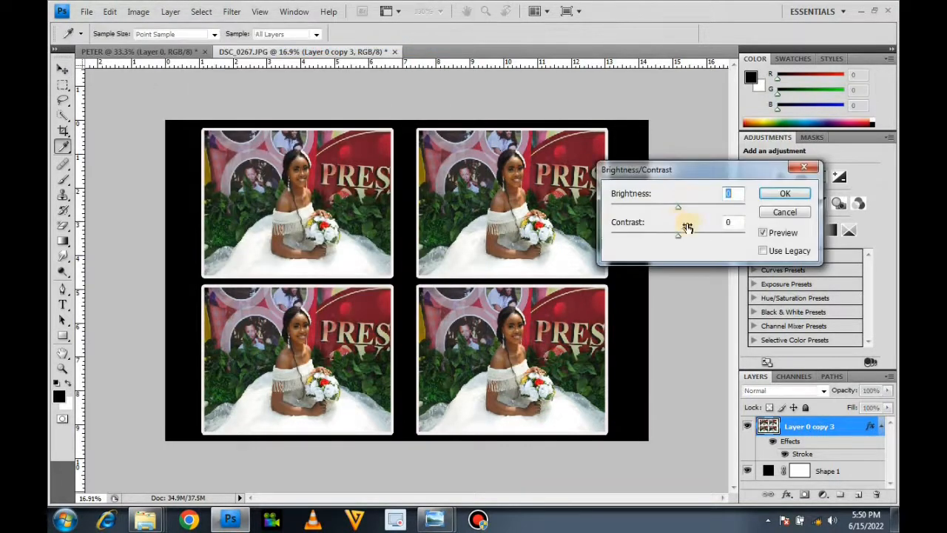
pyautogui.moveTo(678, 211); pyautogui.dragTo(699, 240)
pyautogui.click(785, 194)
pyautogui.click(786, 212)
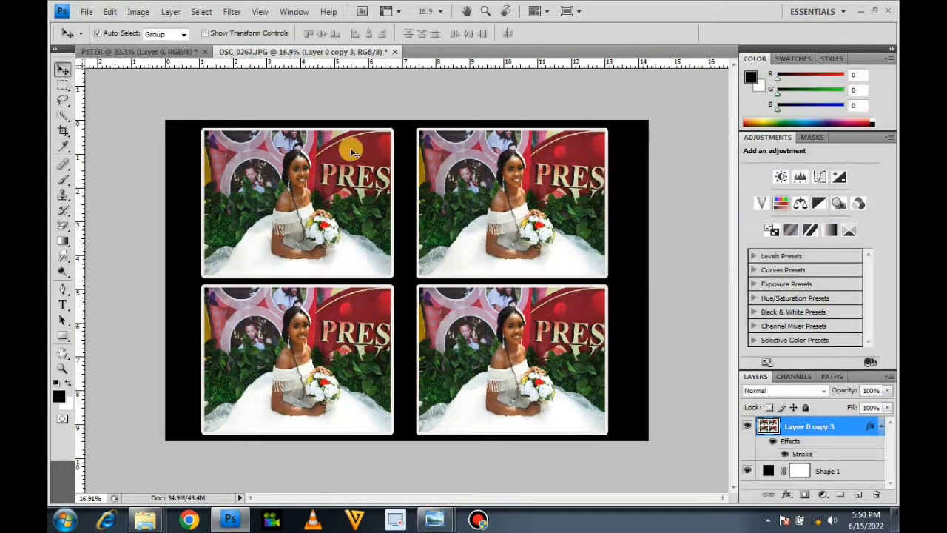
# Step: Try a Levels adjustment on the merged photo layer by shifting the midtone input, and discard it
pyautogui.click(138, 11)
pyautogui.moveTo(181, 48)
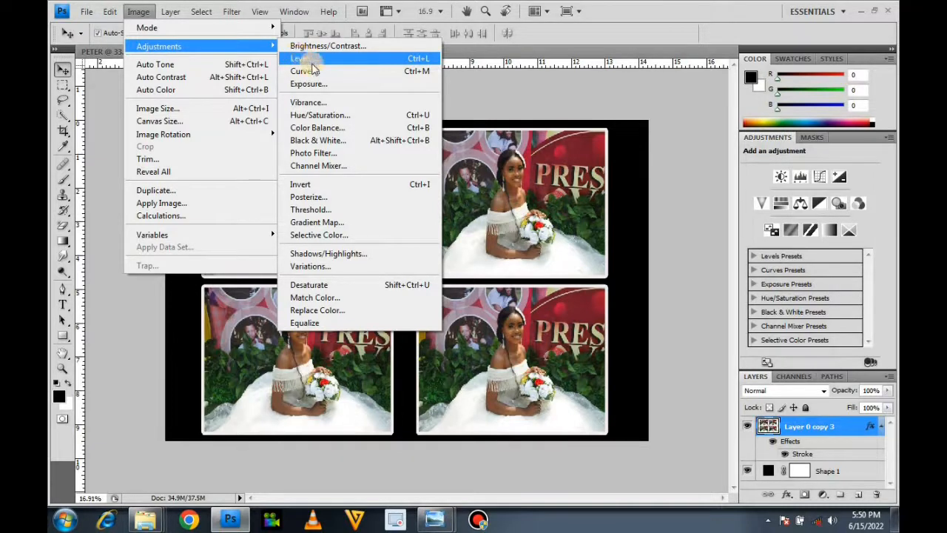
pyautogui.click(320, 57)
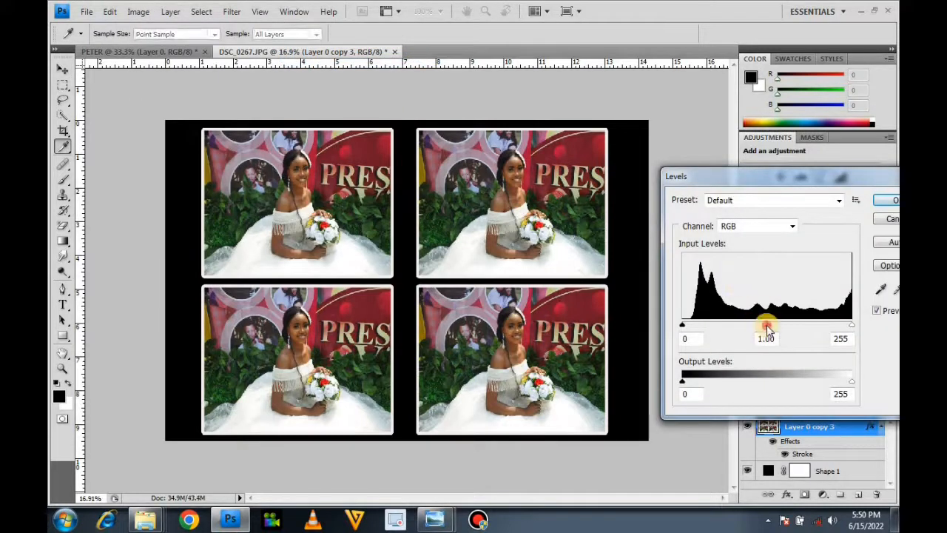
pyautogui.moveTo(765, 330); pyautogui.dragTo(744, 332)
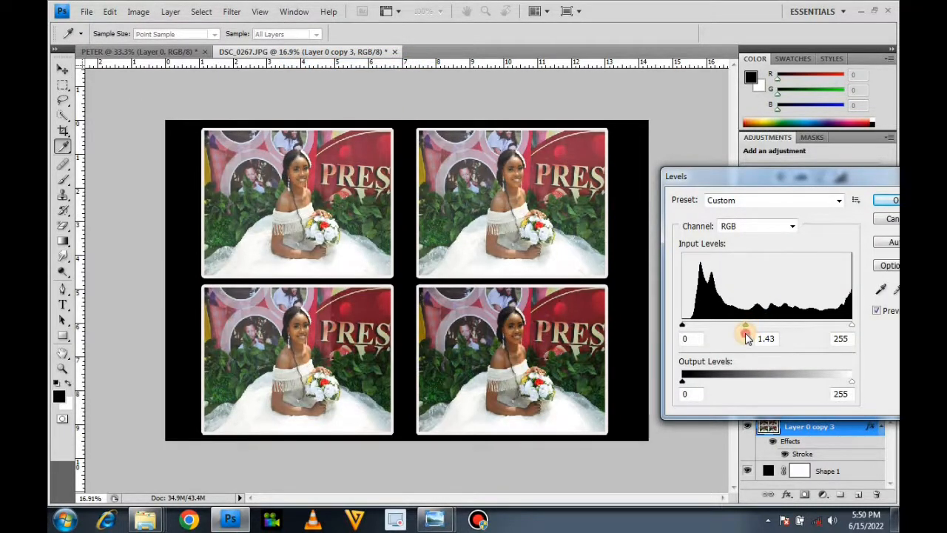
pyautogui.doubleClick(752, 338)
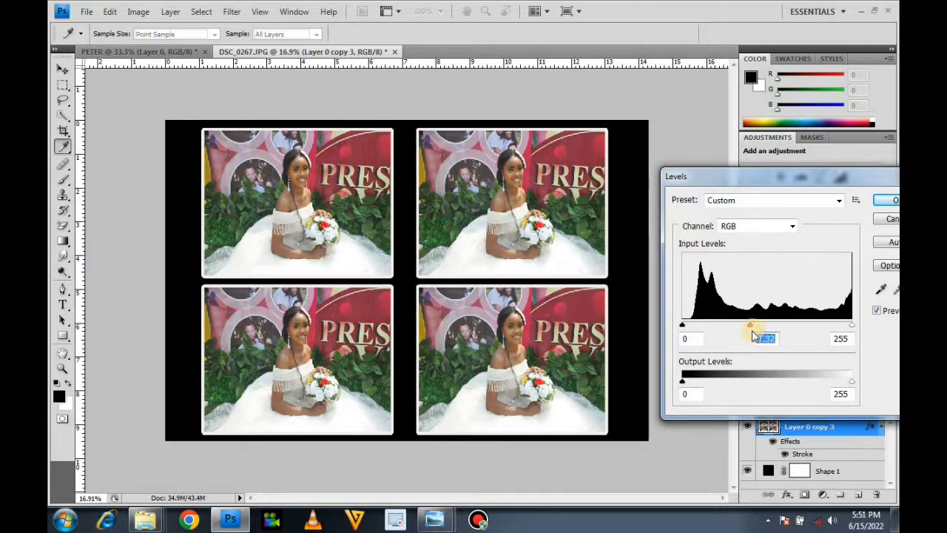
pyautogui.moveTo(752, 330)
pyautogui.mouseDown()
pyautogui.moveTo(813, 327)
pyautogui.moveTo(729, 323)
pyautogui.moveTo(767, 325)
pyautogui.mouseUp()
pyautogui.click(890, 225)
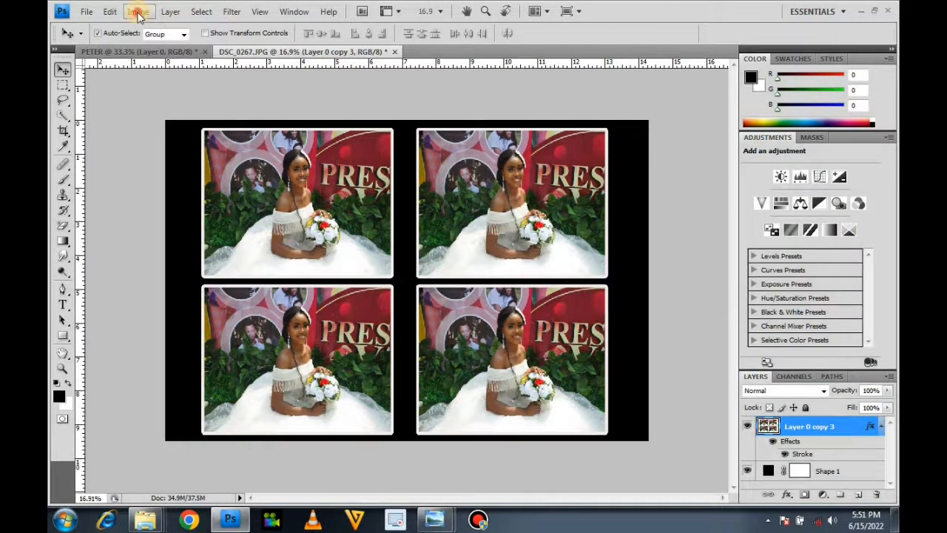
# Step: Brighten the merged photo layer with a Curves adjustment, raising the RGB curve's midpoint to output 148
pyautogui.click(139, 12)
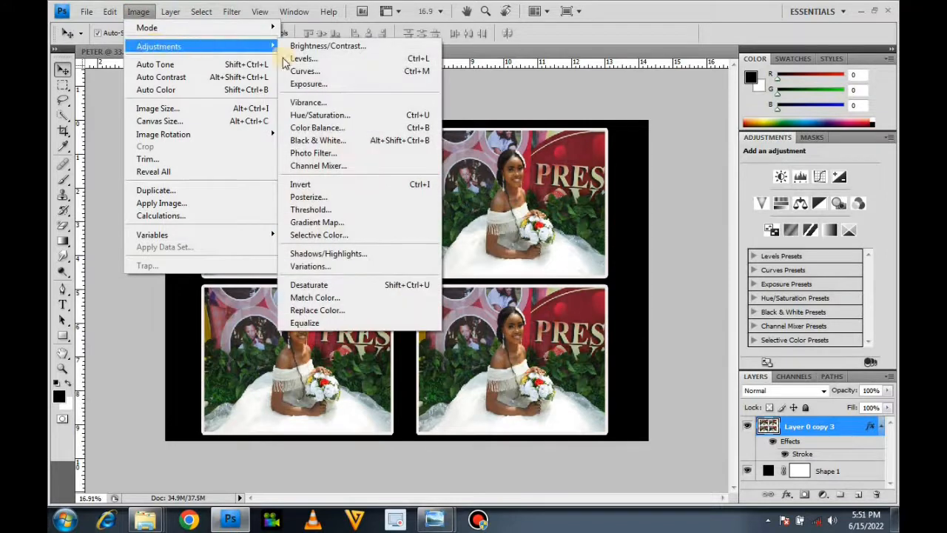
pyautogui.click(303, 71)
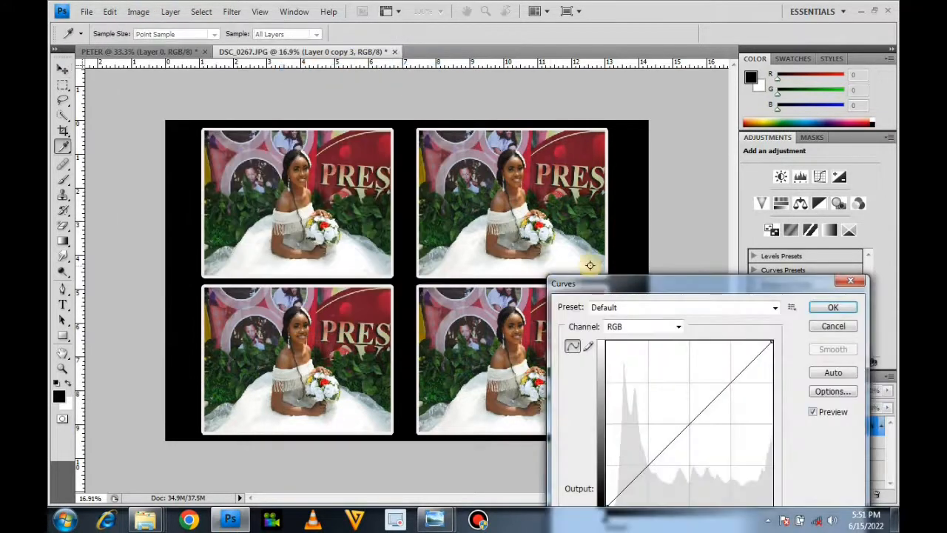
pyautogui.moveTo(662, 286); pyautogui.dragTo(769, 252)
pyautogui.moveTo(801, 390)
pyautogui.mouseDown()
pyautogui.moveTo(783, 369)
pyautogui.moveTo(791, 378)
pyautogui.mouseUp()
pyautogui.moveTo(782, 252); pyautogui.dragTo(733, 252)
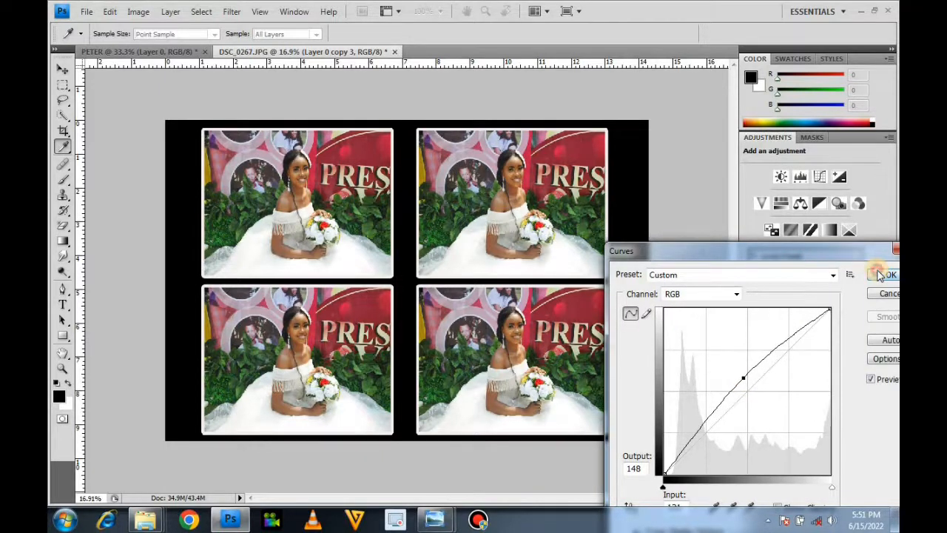
pyautogui.click(885, 274)
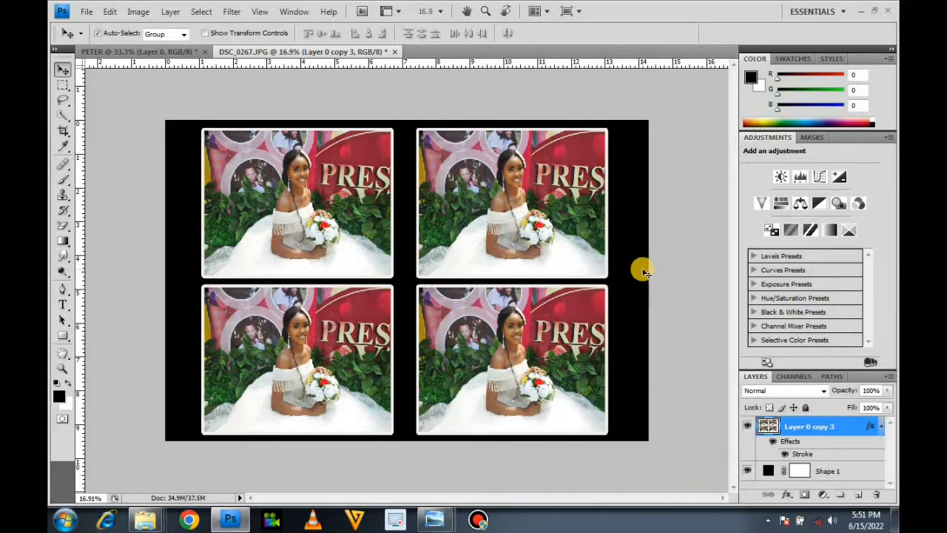
# Step: Apply a second, slighter Curves adjustment to the photo layer, raising the RGB curve's midpoint to output 132
pyautogui.hotkey('ctrl', 'm')
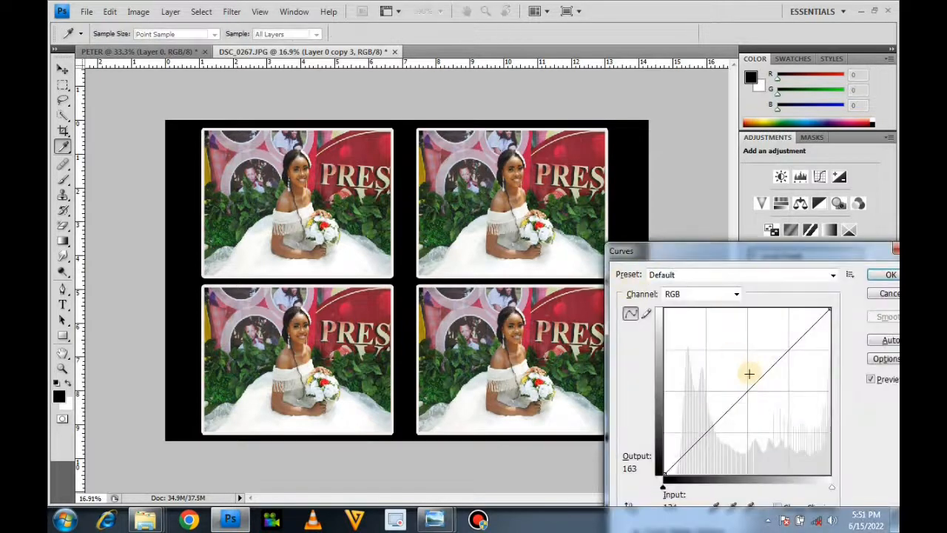
pyautogui.moveTo(737, 384); pyautogui.dragTo(704, 348)
pyautogui.moveTo(762, 393); pyautogui.dragTo(741, 388)
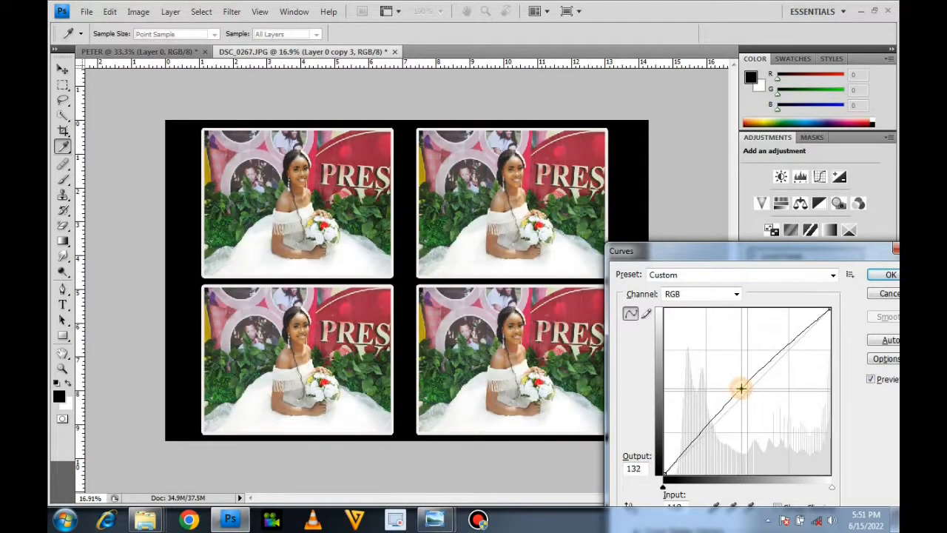
pyautogui.click(888, 274)
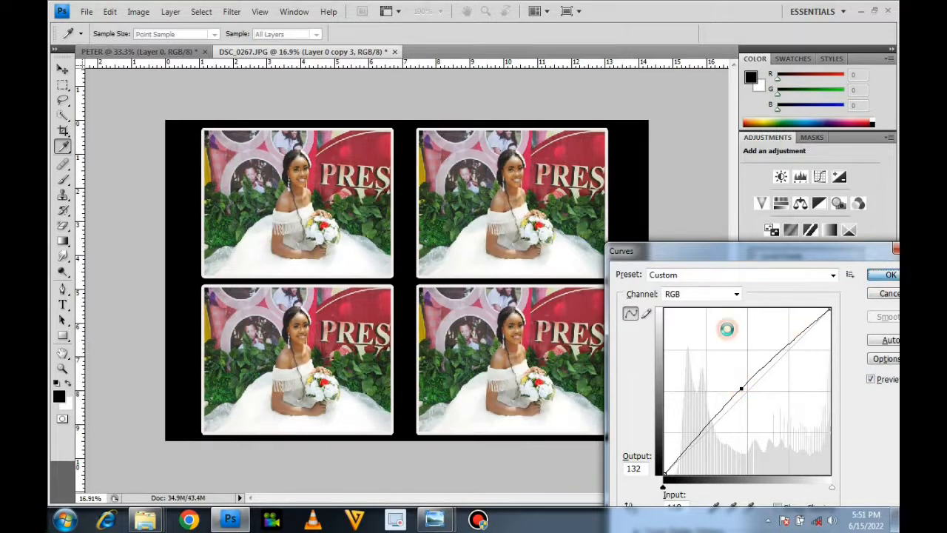
# Step: Apply a Color Balance adjustment to the photo layer with the midtones' Cyan–Red level set to 4
pyautogui.click(136, 12)
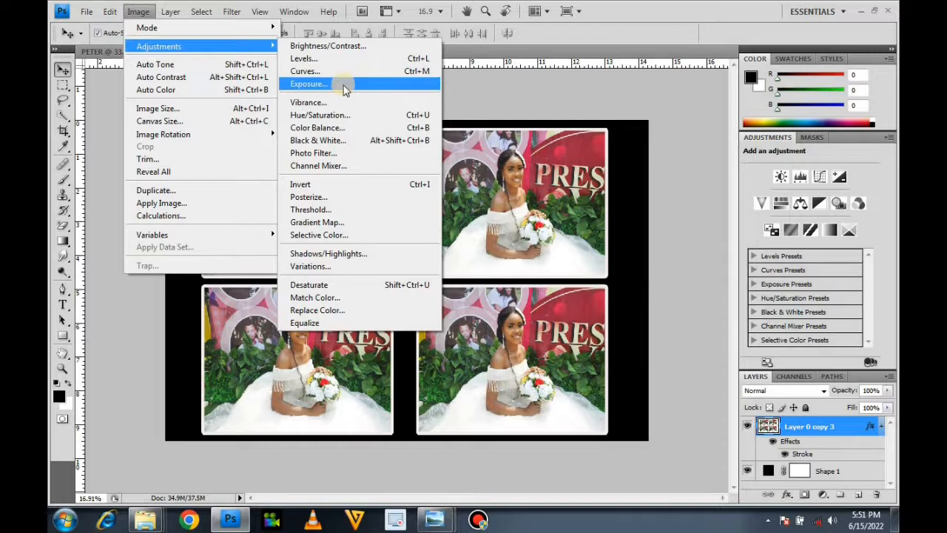
pyautogui.click(350, 128)
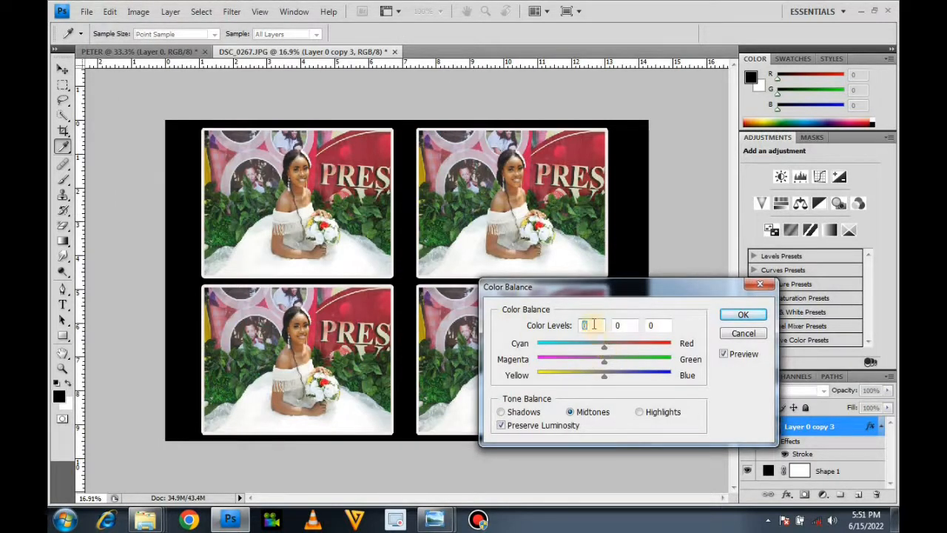
pyautogui.moveTo(587, 325); pyautogui.dragTo(569, 327)
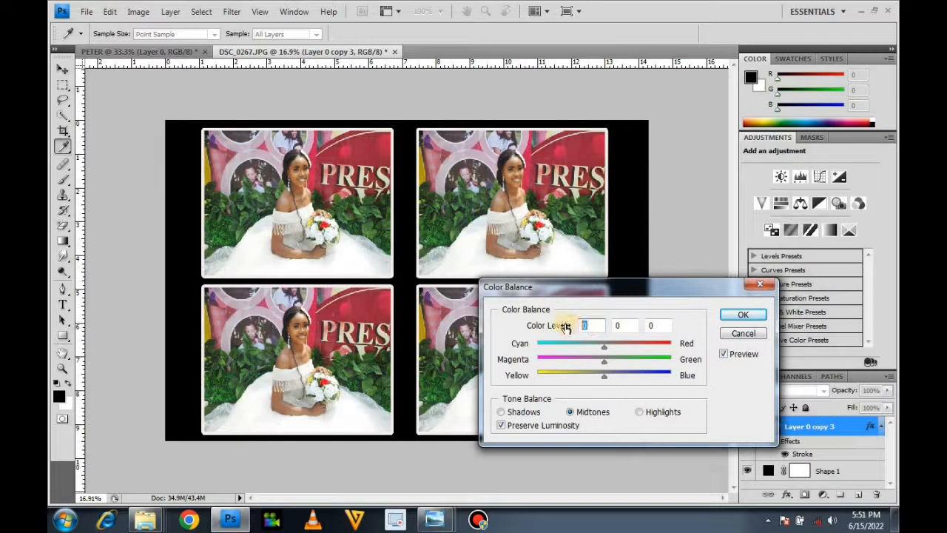
pyautogui.write('4')
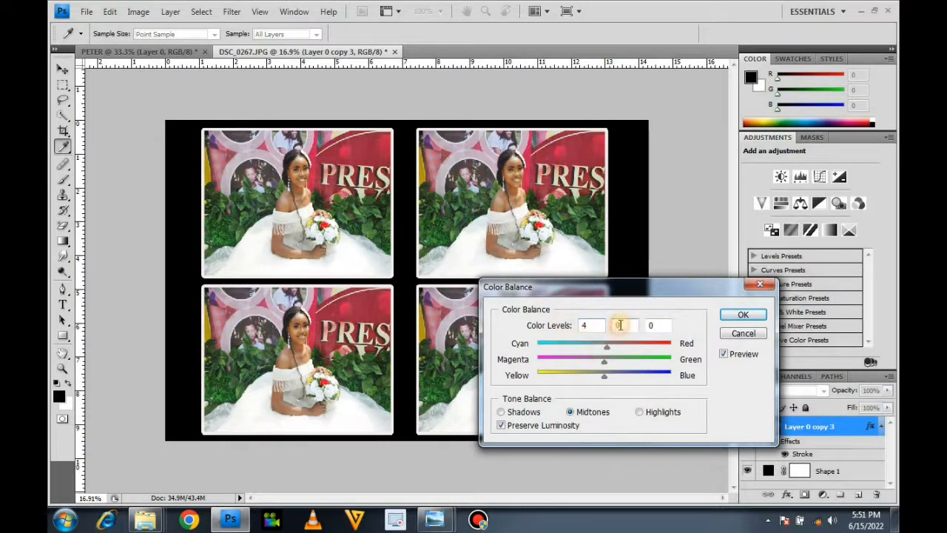
pyautogui.click(736, 315)
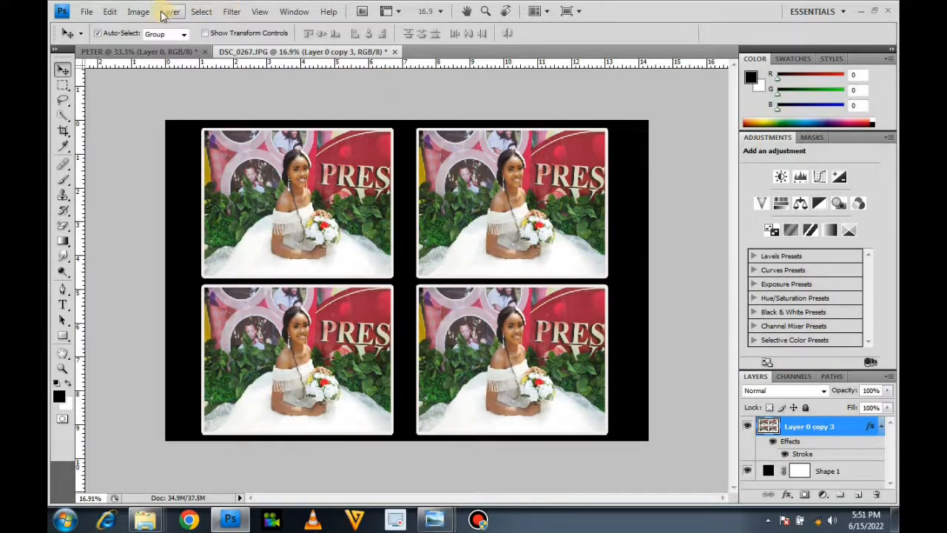
# Step: Preview a Black & White adjustment with the Default preset on the photo layer, and discard it
pyautogui.click(167, 12)
pyautogui.click(138, 11)
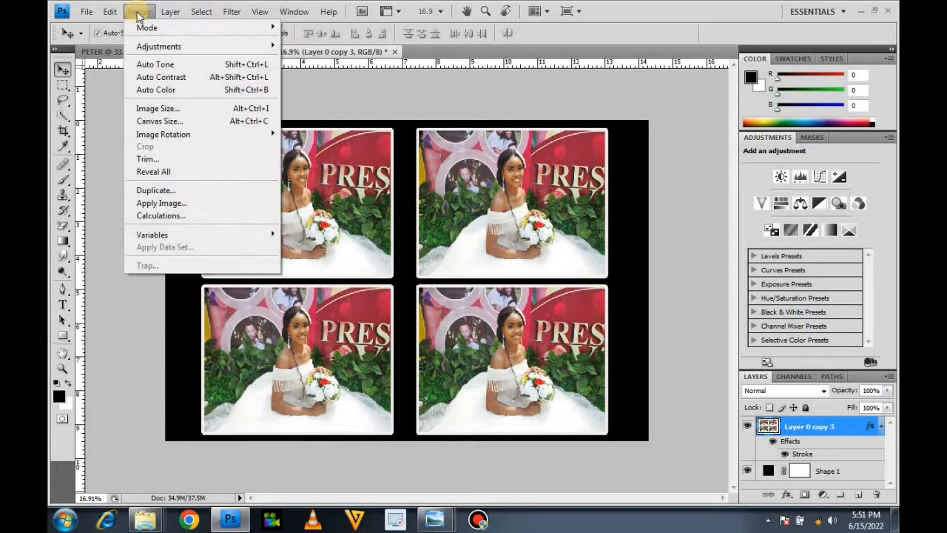
pyautogui.moveTo(147, 49)
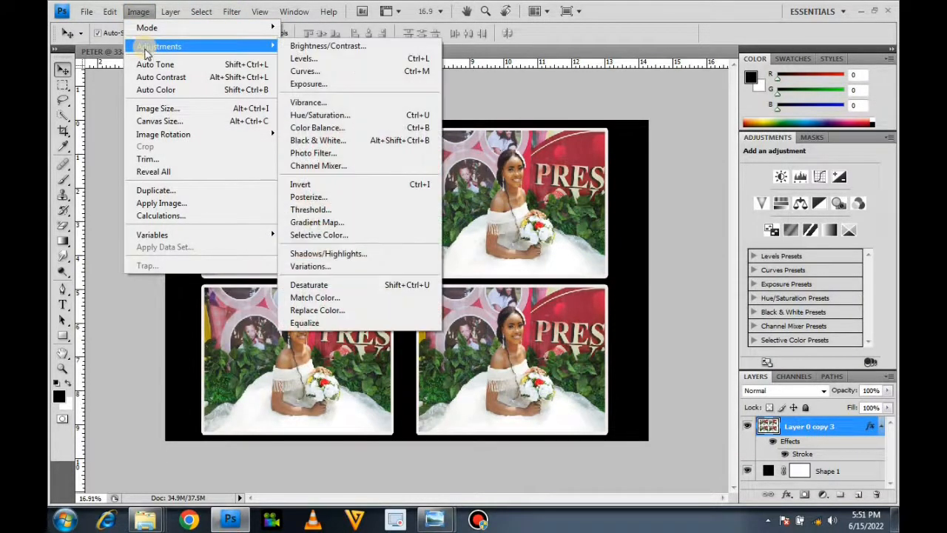
pyautogui.click(338, 141)
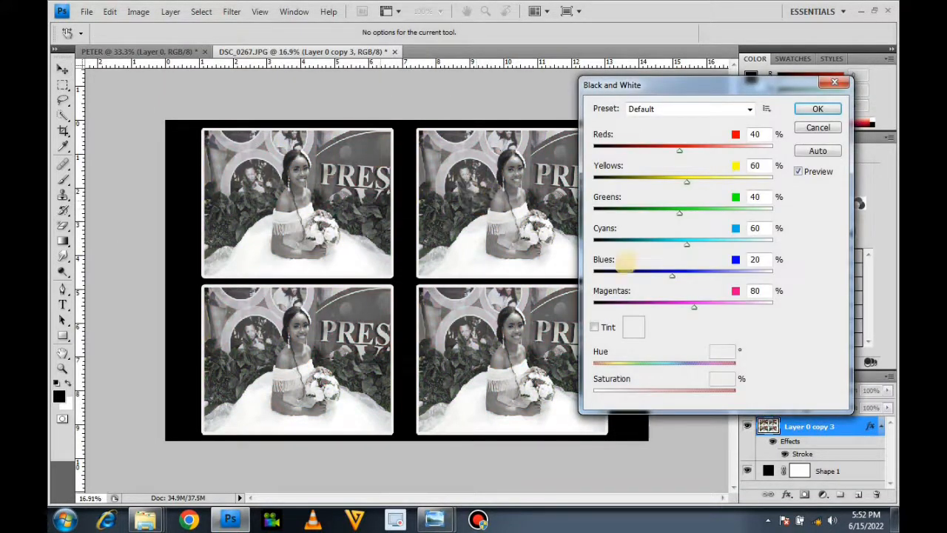
pyautogui.click(817, 128)
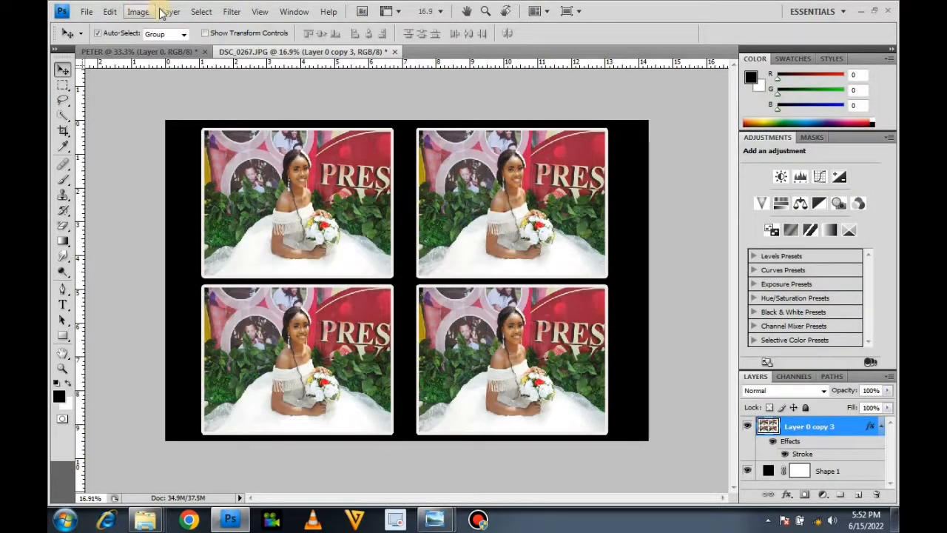
# Step: Apply a Hue/Saturation adjustment to the photo layer with hue -7 and saturation about -6
pyautogui.click(171, 12)
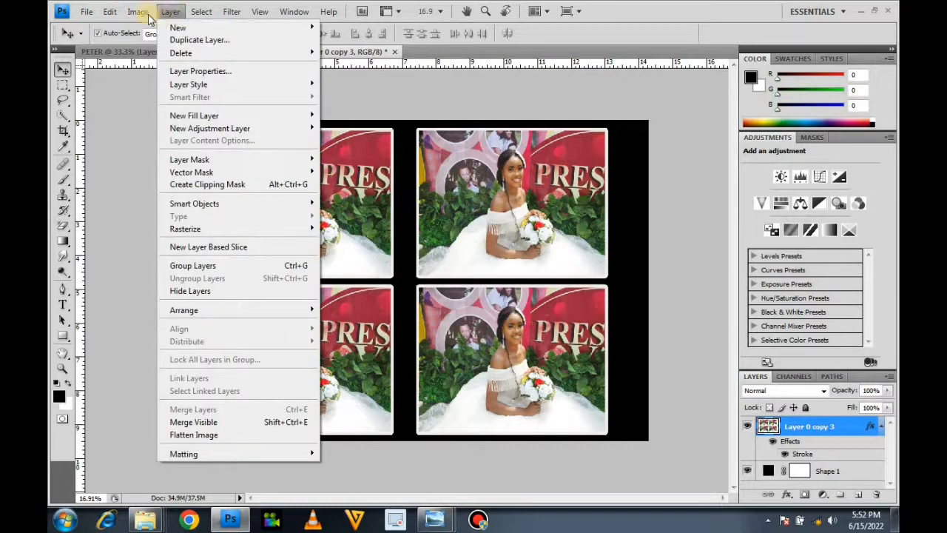
pyautogui.click(146, 18)
pyautogui.click(145, 17)
pyautogui.moveTo(150, 46)
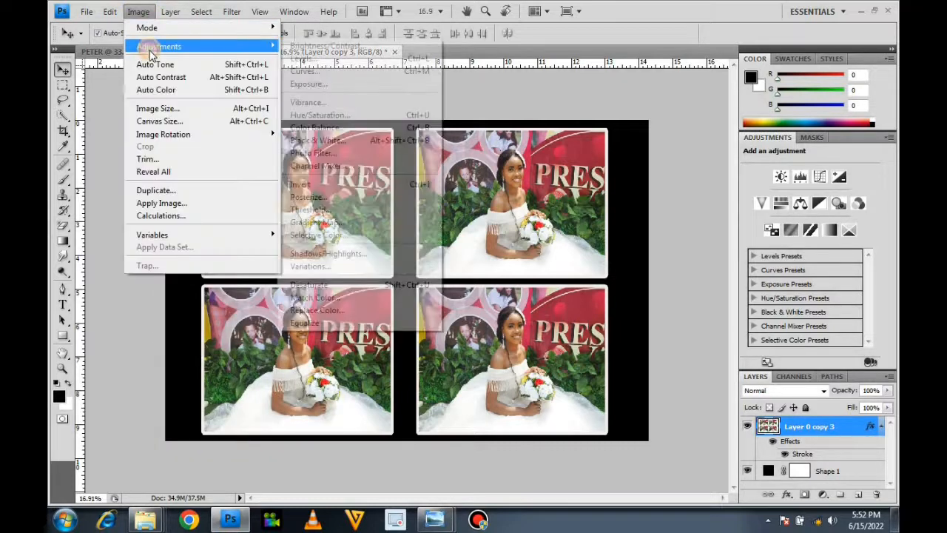
pyautogui.click(318, 116)
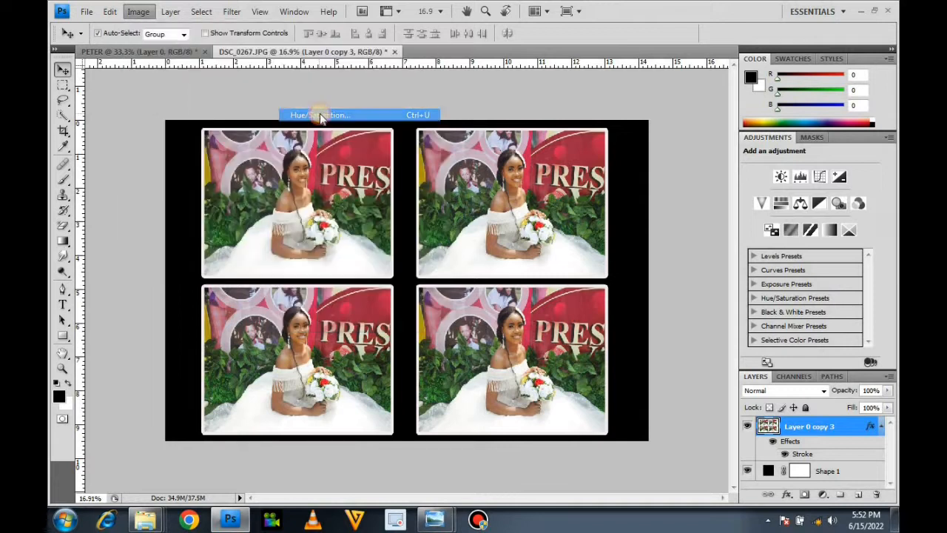
pyautogui.moveTo(747, 238)
pyautogui.mouseDown()
pyautogui.moveTo(666, 237)
pyautogui.moveTo(821, 241)
pyautogui.moveTo(722, 235)
pyautogui.moveTo(739, 236)
pyautogui.mouseUp()
pyautogui.moveTo(747, 277)
pyautogui.mouseDown()
pyautogui.moveTo(795, 275)
pyautogui.moveTo(680, 270)
pyautogui.moveTo(808, 277)
pyautogui.moveTo(743, 280)
pyautogui.mouseUp()
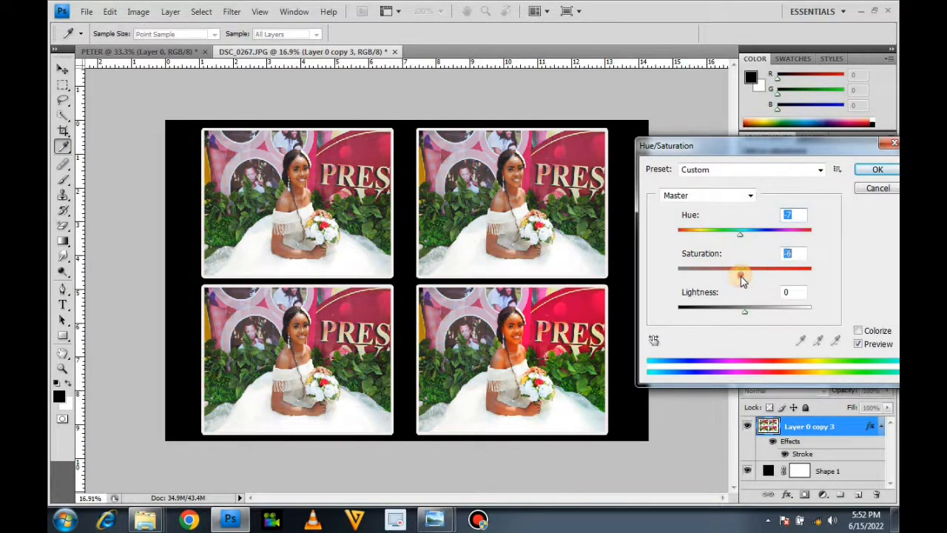
pyautogui.press('Return')
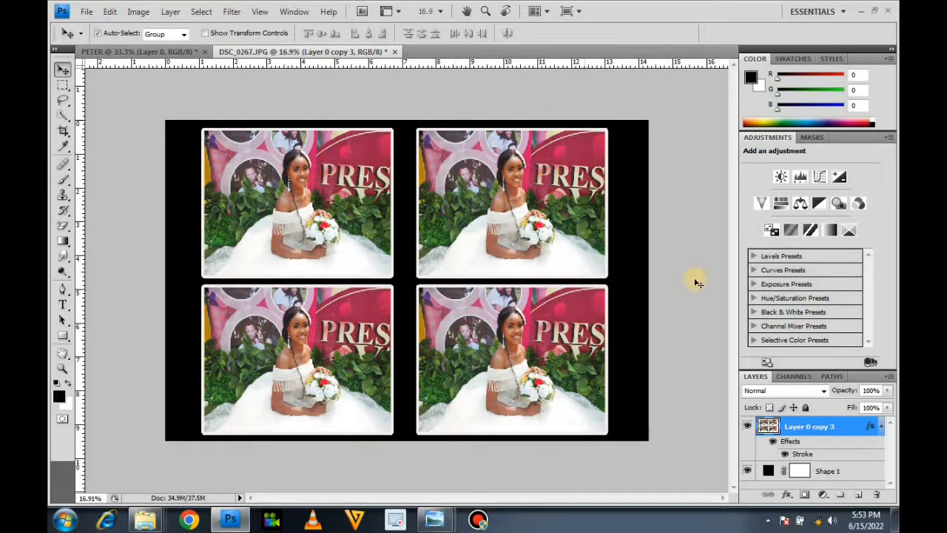
# Step: Add the text BRIDE in black 12 pt Times New Roman at the upper-left corner of the top-right photo
pyautogui.click(62, 305)
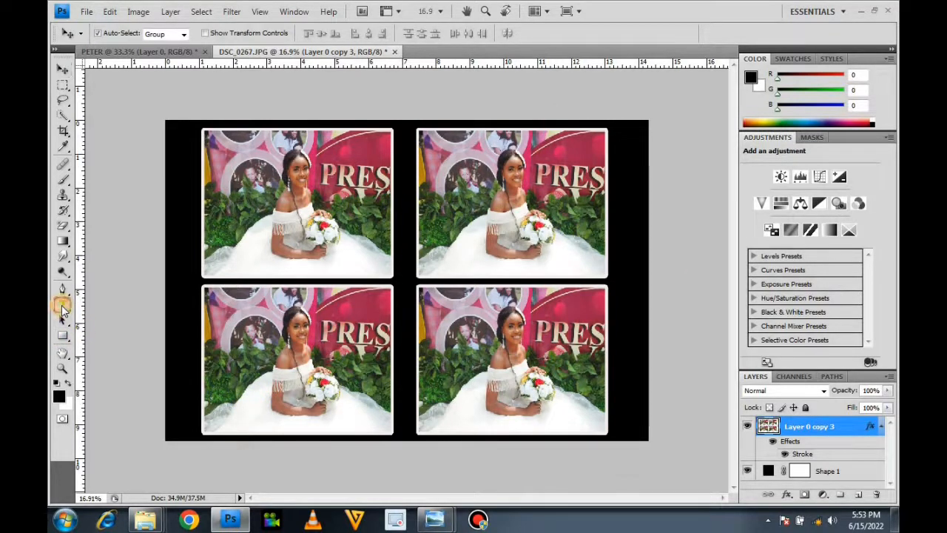
pyautogui.click(425, 143)
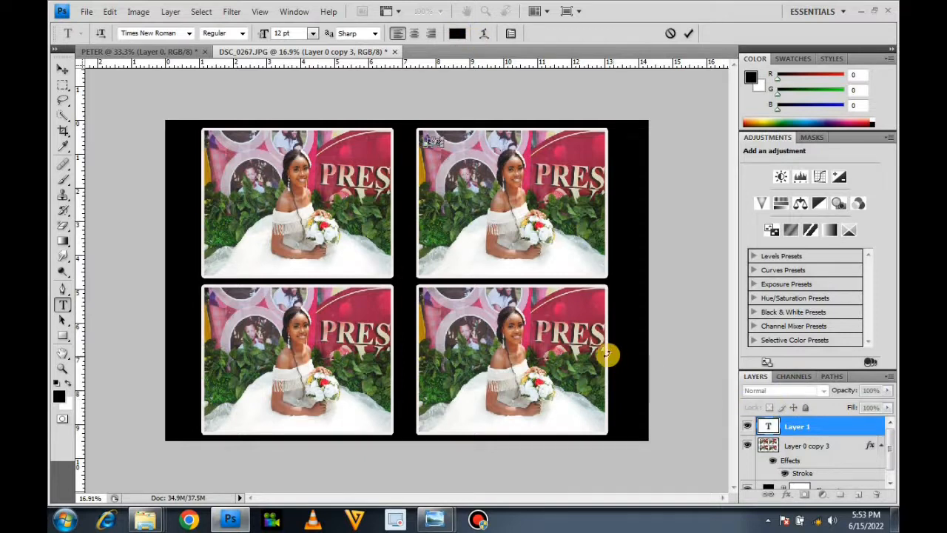
pyautogui.click(63, 68)
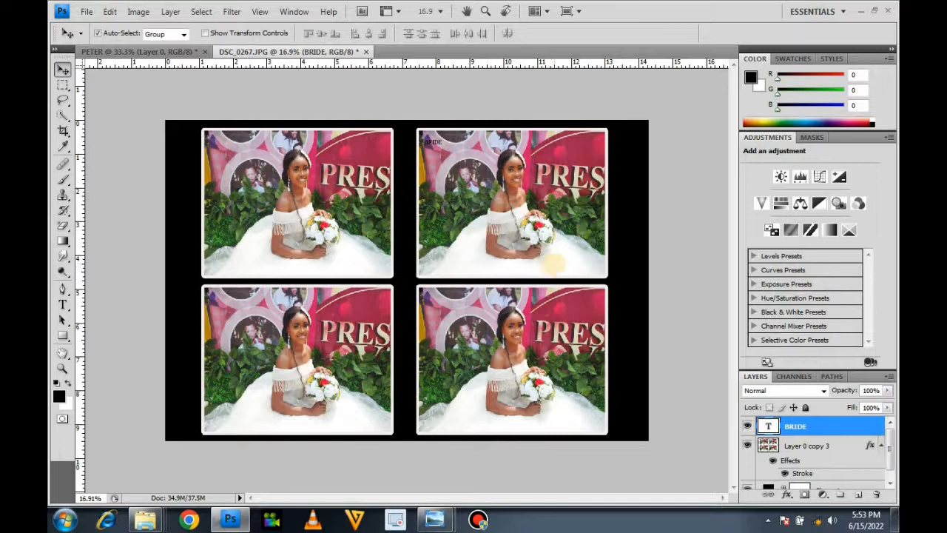
# Step: Enlarge the BRIDE text to about half the photo's width and move it to the bottom of the lower-left photo
pyautogui.hotkey('ctrl', 't')
pyautogui.moveTo(441, 148); pyautogui.dragTo(527, 178)
pyautogui.press('Return')
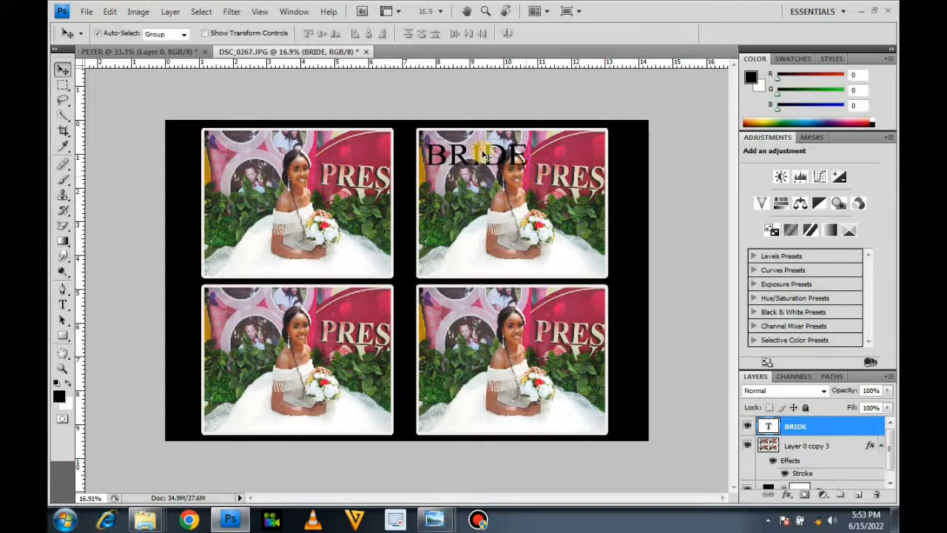
pyautogui.moveTo(473, 153); pyautogui.dragTo(281, 423)
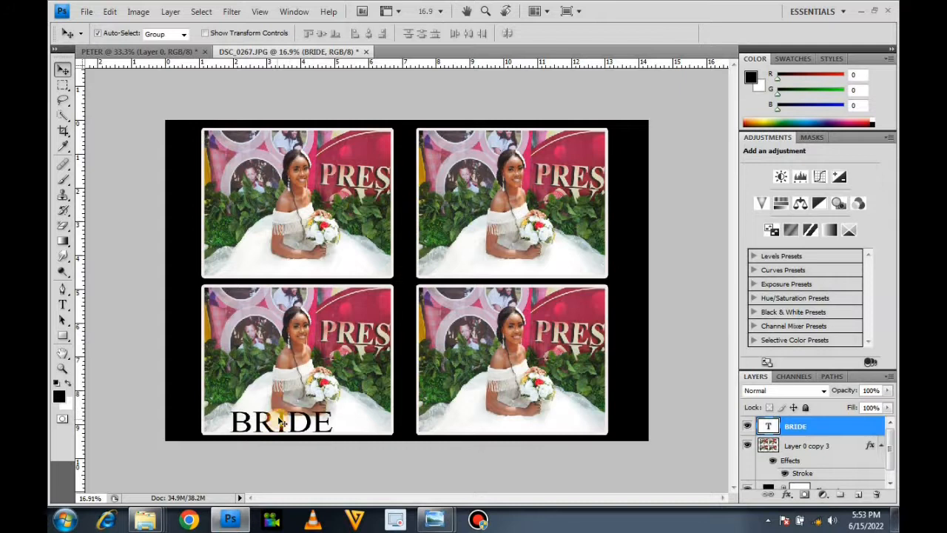
# Step: Scale the BRIDE text down slightly at the bottom of the lower-left photo
pyautogui.hotkey('ctrl', 't')
pyautogui.moveTo(334, 404); pyautogui.dragTo(314, 417)
pyautogui.press('Return')
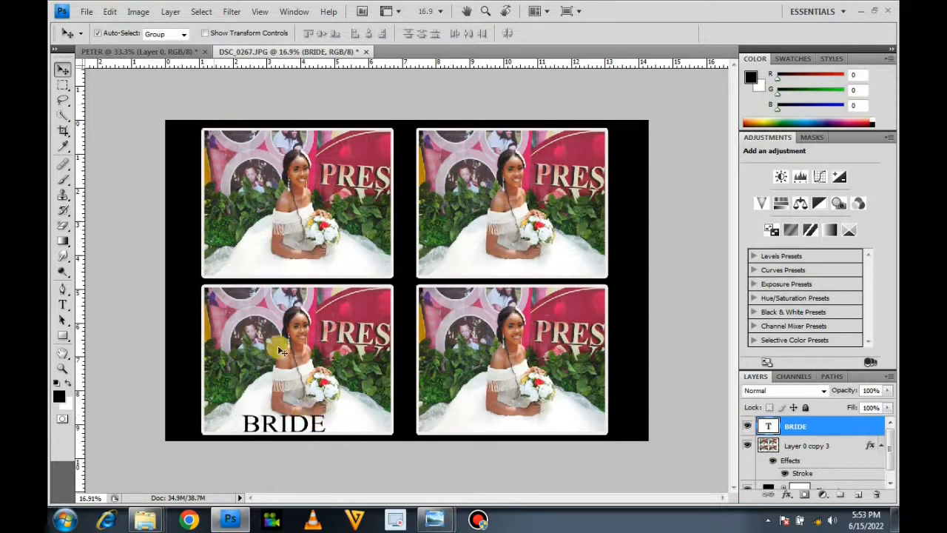
# Step: Try Tw Cen MT Condensed Extra Bold on the BRIDE text, and settle on the font Utsaah
pyautogui.doubleClick(768, 426)
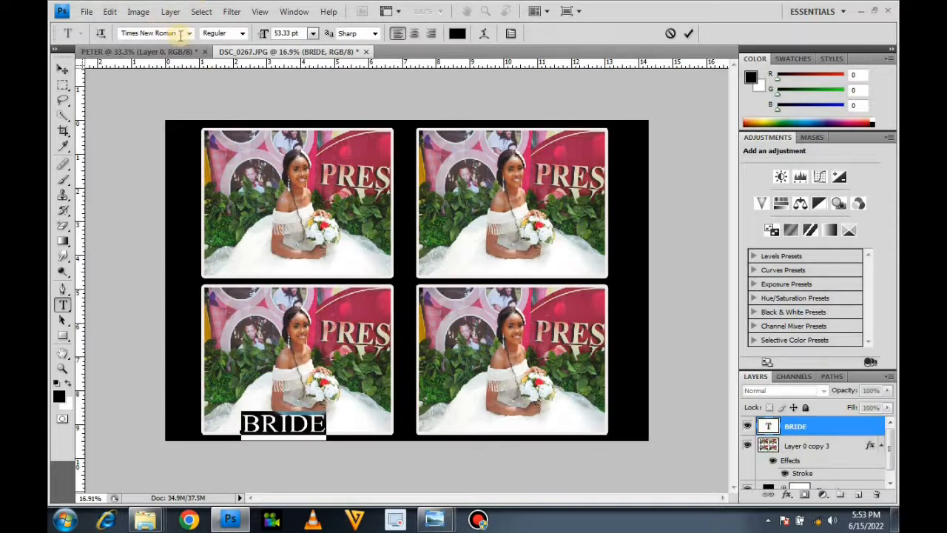
pyautogui.click(189, 35)
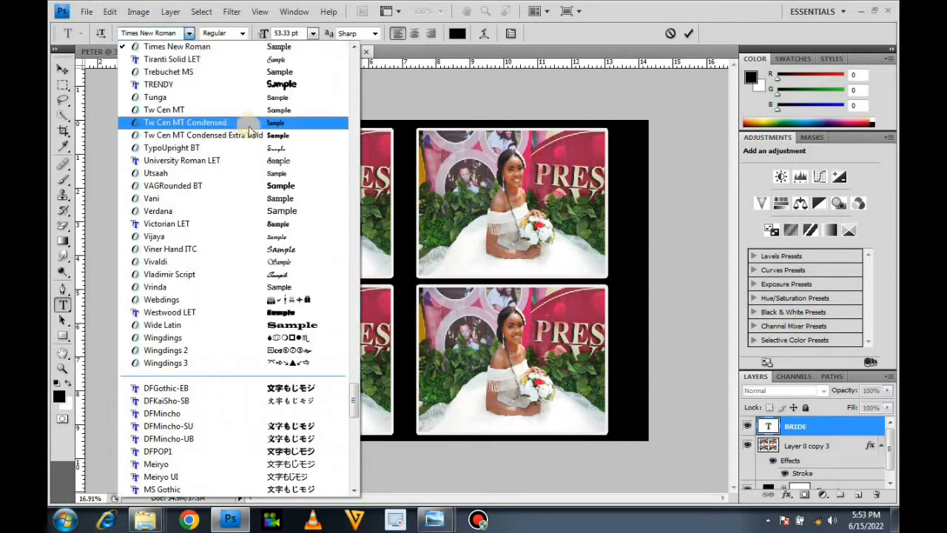
pyautogui.click(283, 136)
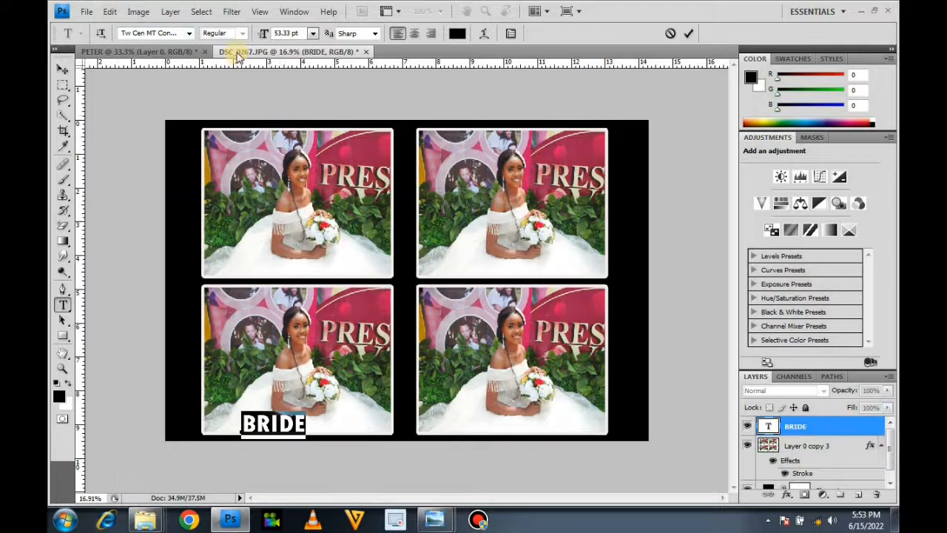
pyautogui.click(189, 33)
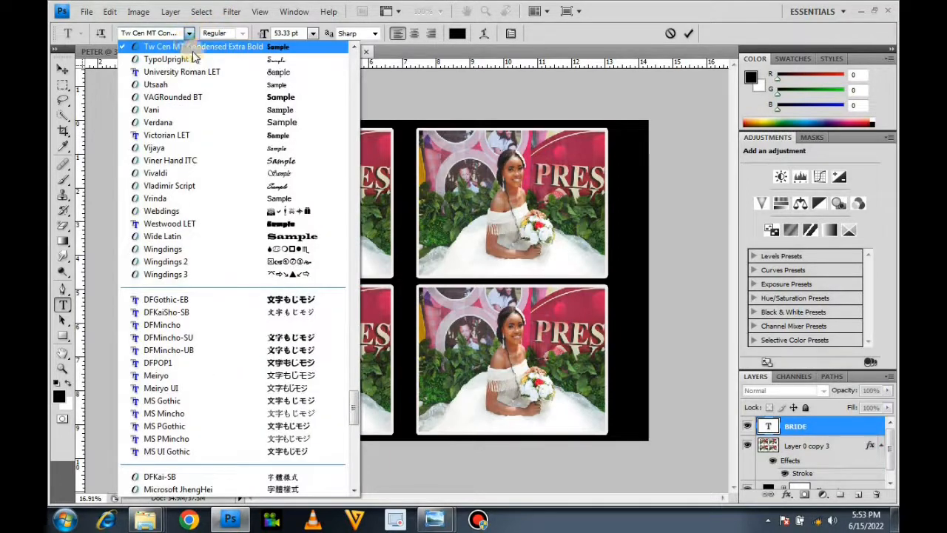
pyautogui.click(177, 72)
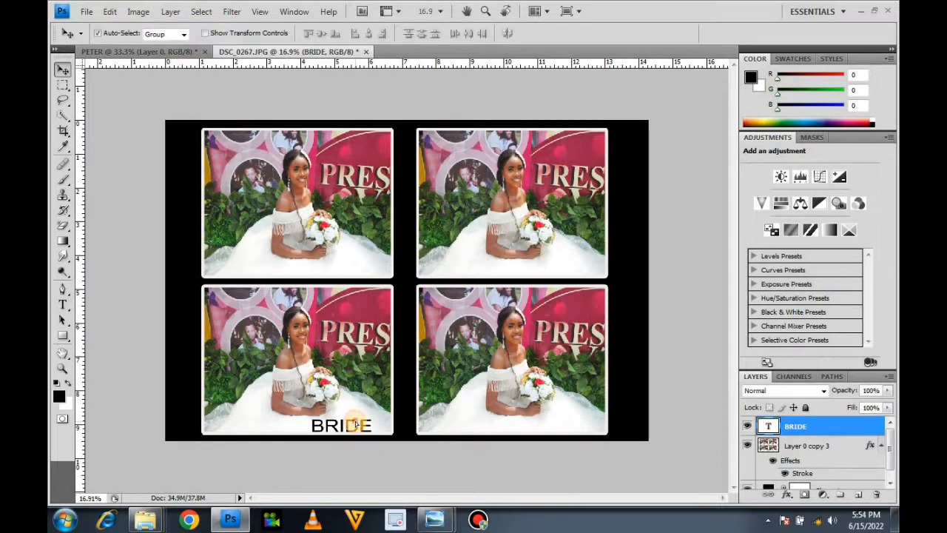
# Step: Recolour the BRIDE text pinkish red (#e91448) sampled from the bouquet, and nudge it towards the lower-left photo's lower-right corner
pyautogui.doubleClick(768, 426)
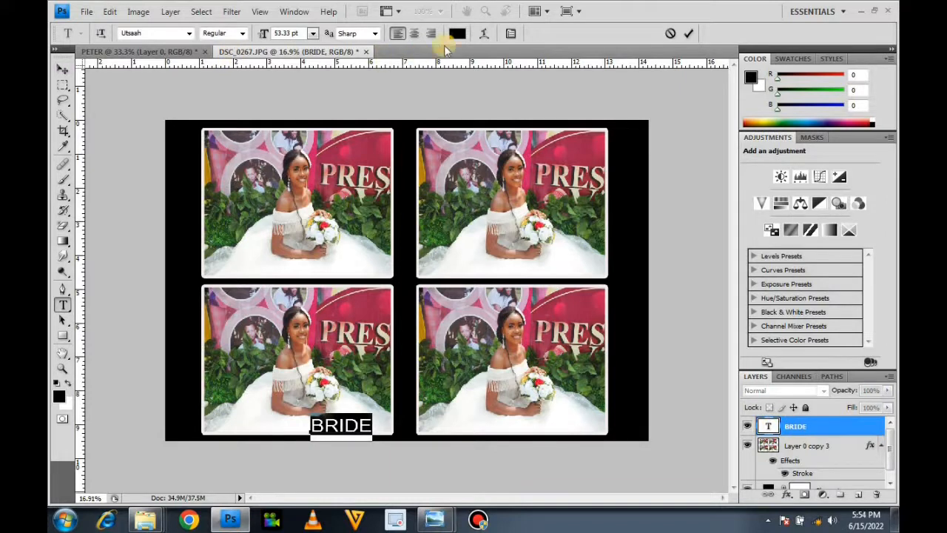
pyautogui.click(457, 33)
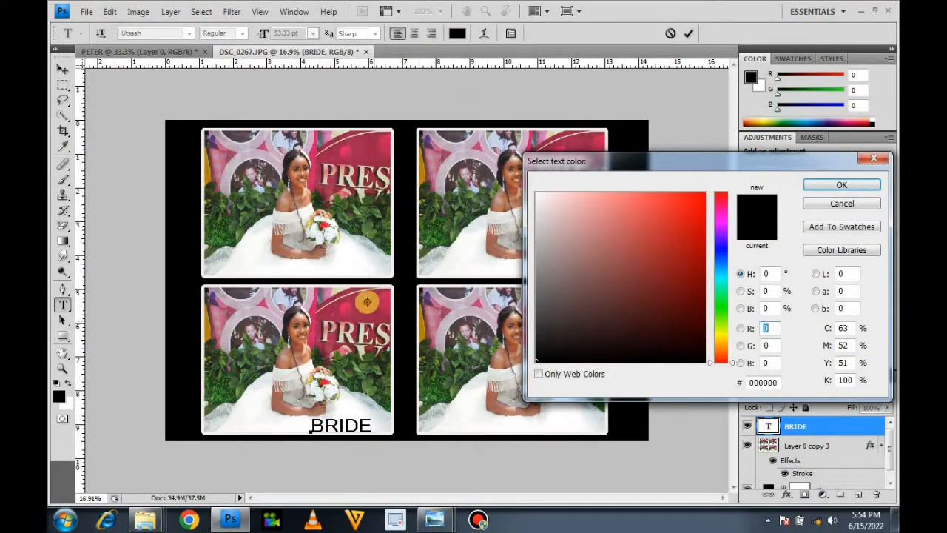
pyautogui.click(365, 303)
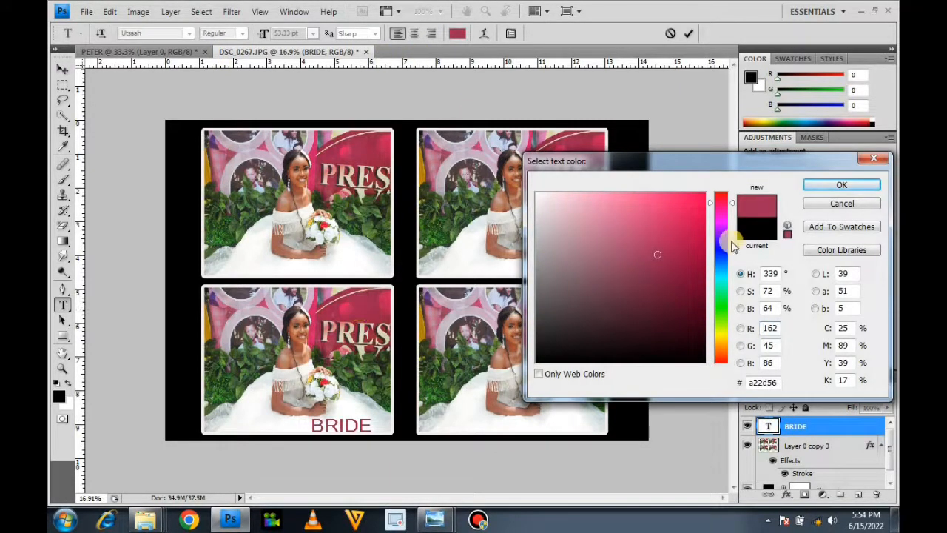
pyautogui.click(721, 194)
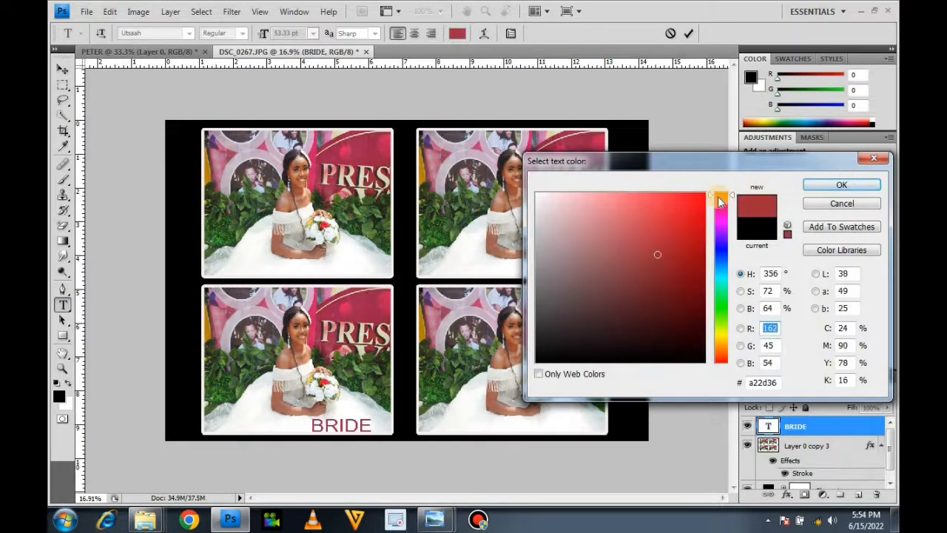
pyautogui.click(370, 310)
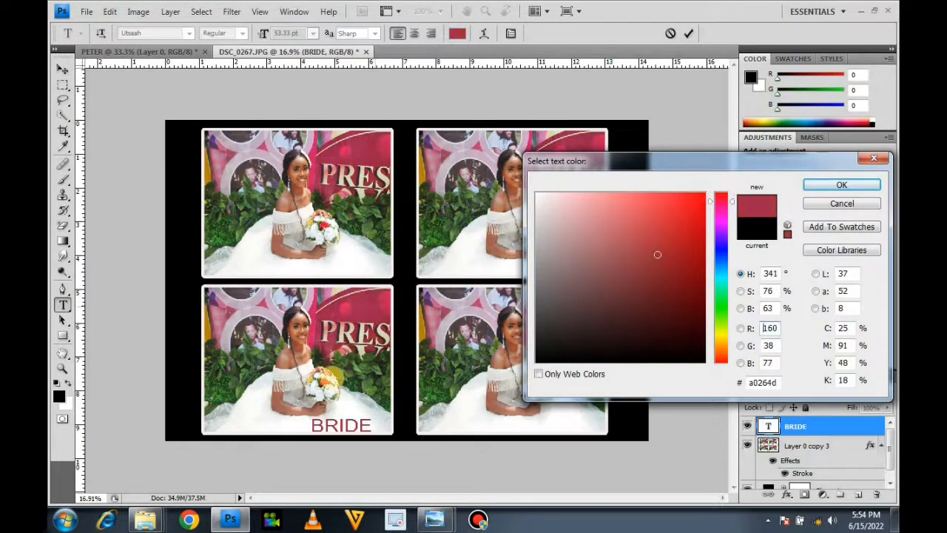
pyautogui.click(321, 381)
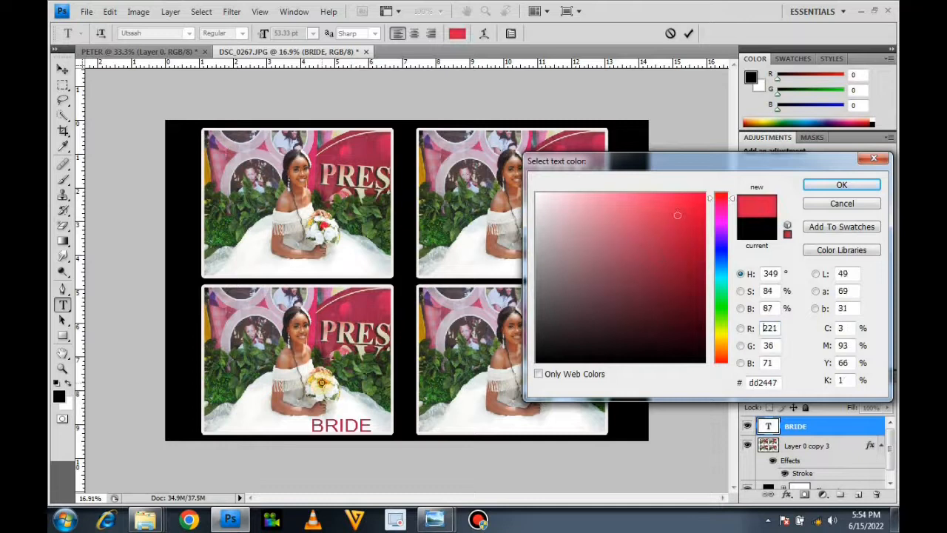
pyautogui.click(324, 223)
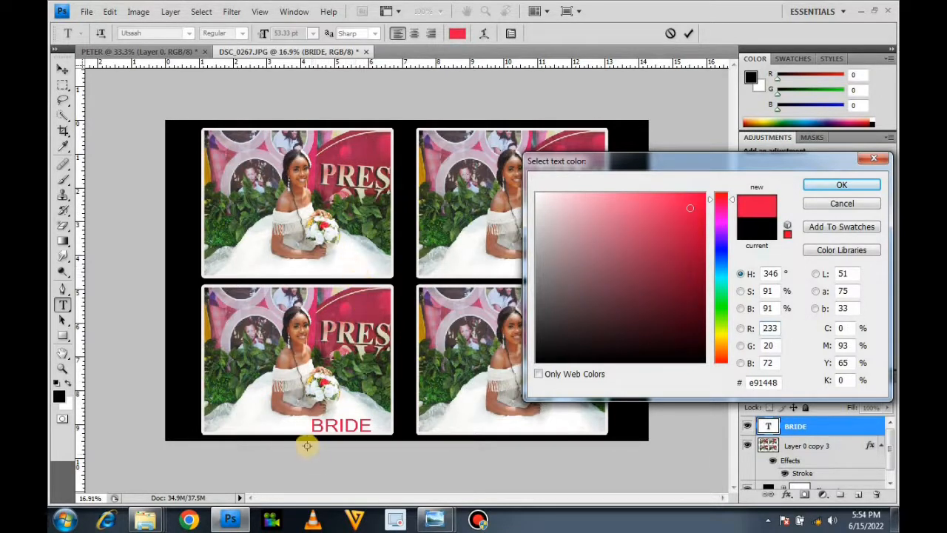
pyautogui.click(847, 185)
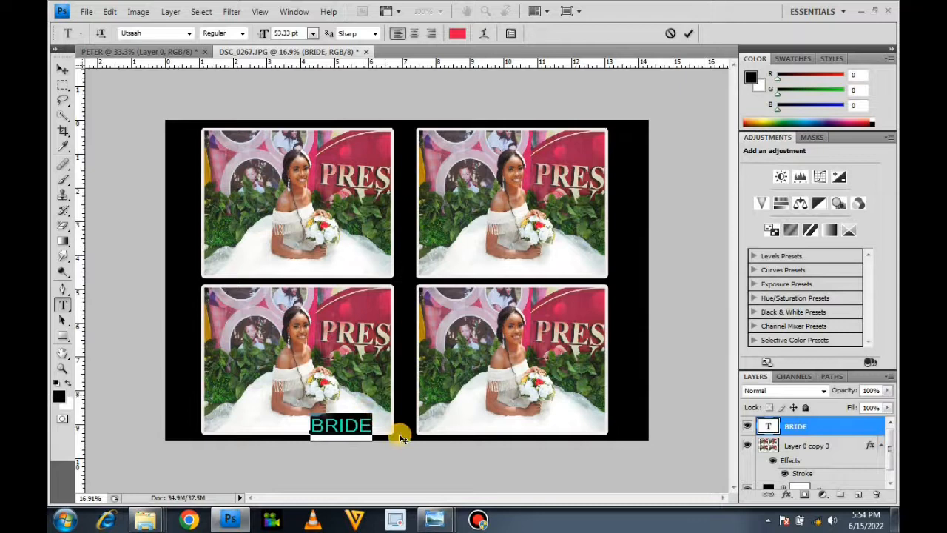
pyautogui.click(63, 68)
pyautogui.moveTo(360, 421); pyautogui.dragTo(373, 419)
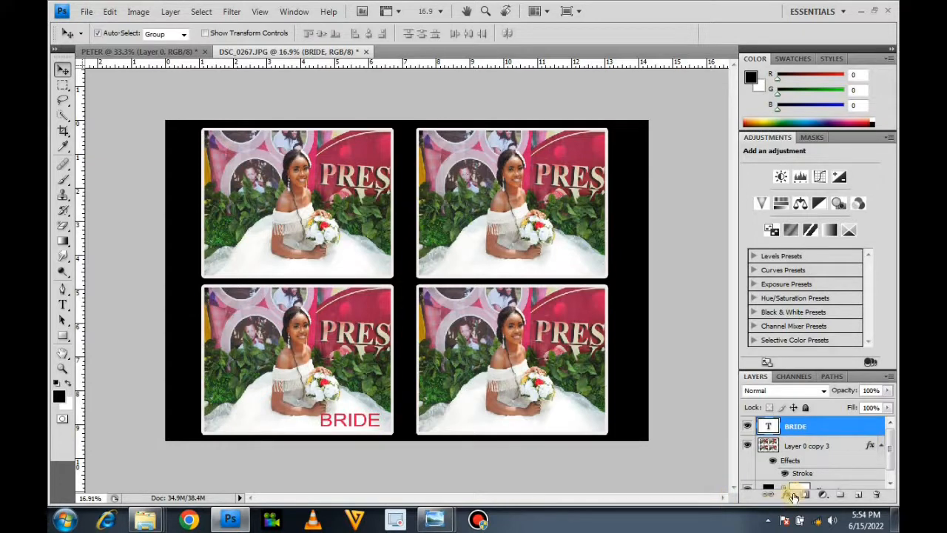
# Step: Add an outside Stroke layer style of 13 px to the BRIDE text
pyautogui.click(170, 14)
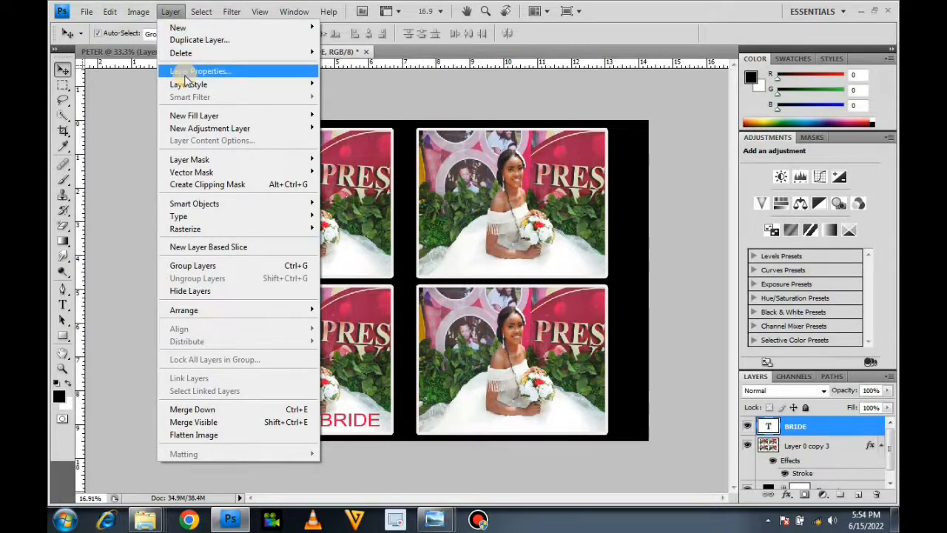
pyautogui.moveTo(191, 85)
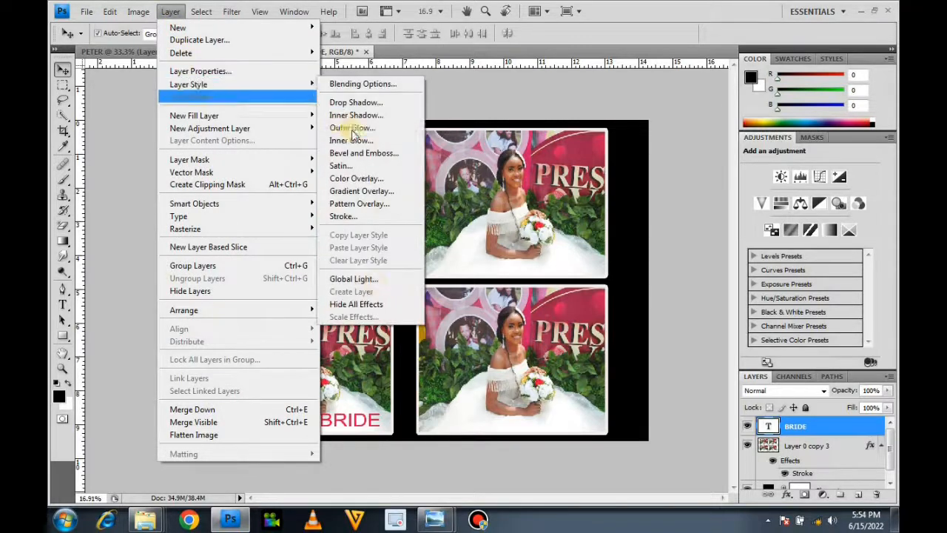
pyautogui.click(348, 216)
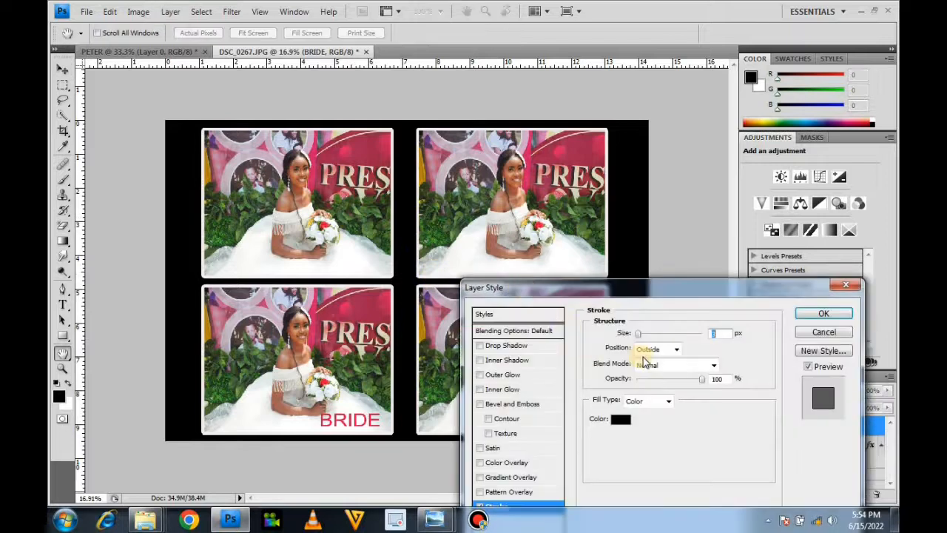
pyautogui.moveTo(640, 335); pyautogui.dragTo(645, 336)
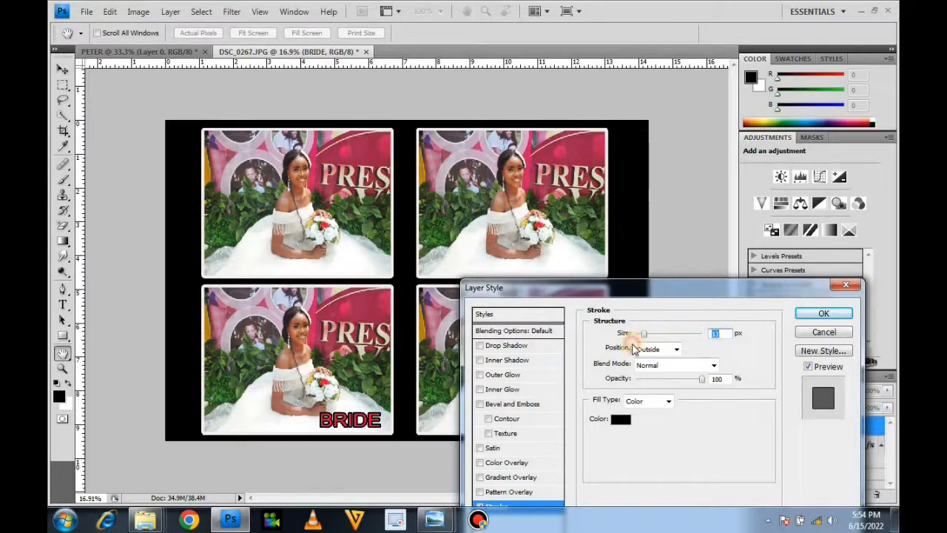
# Step: Try red, blue and sampled photo colours for the BRIDE text's stroke, and set it to purple (#60259d)
pyautogui.click(620, 418)
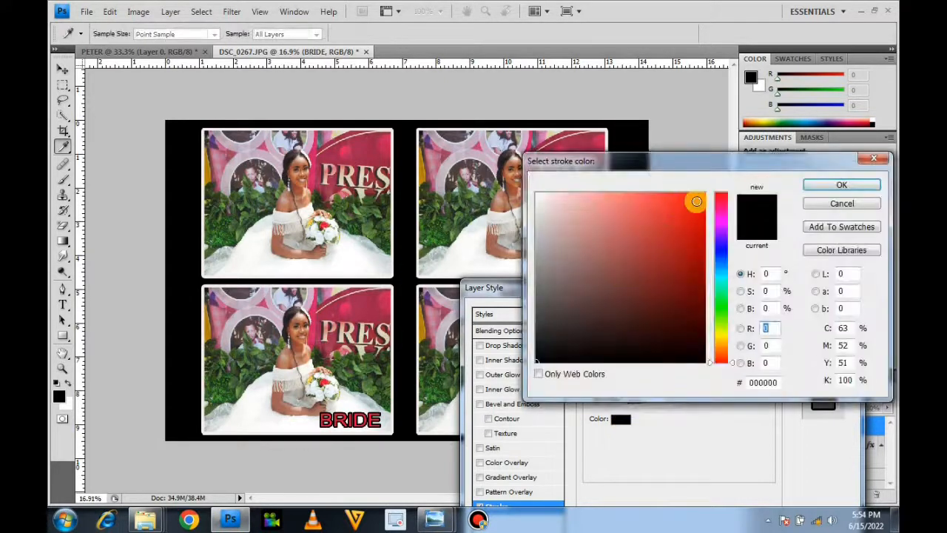
pyautogui.click(697, 200)
pyautogui.click(719, 237)
pyautogui.click(721, 197)
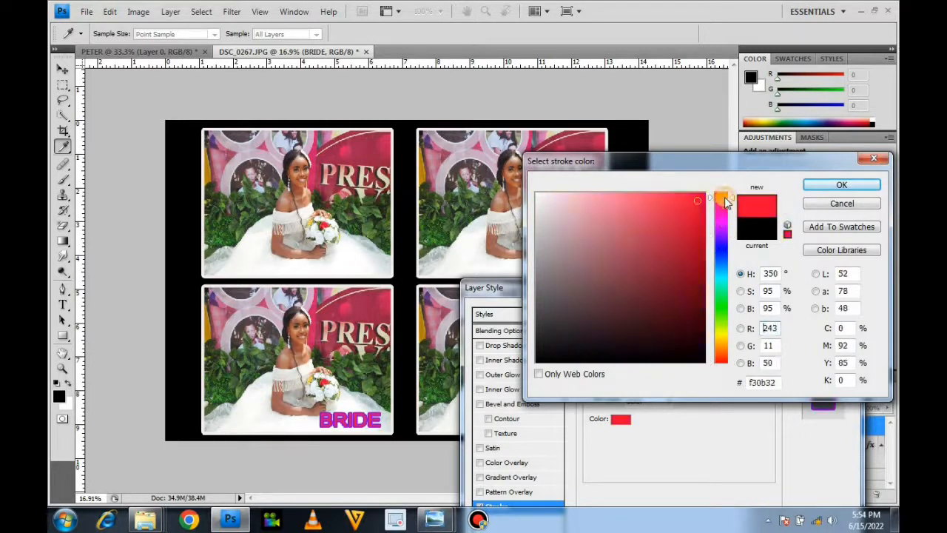
pyautogui.moveTo(719, 238); pyautogui.dragTo(717, 263)
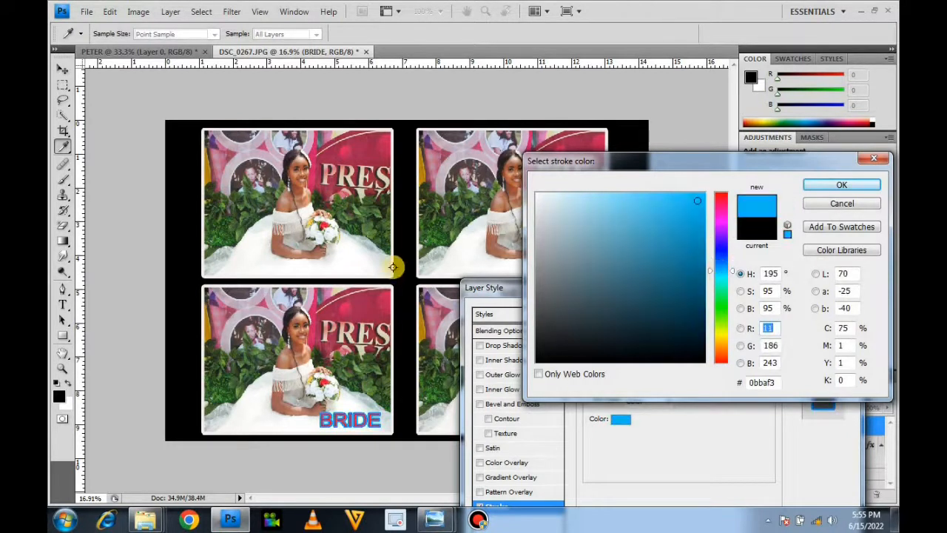
pyautogui.click(362, 300)
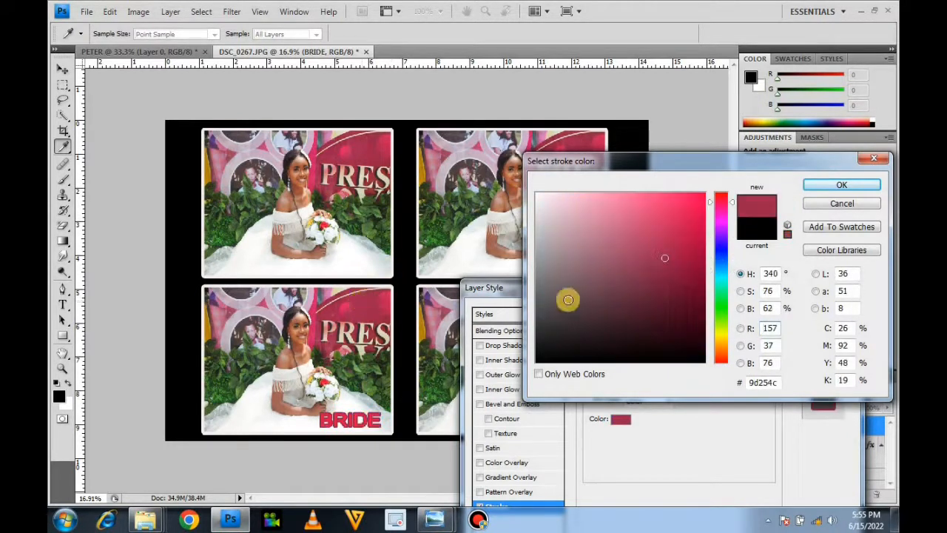
pyautogui.moveTo(713, 250)
pyautogui.mouseDown()
pyautogui.moveTo(734, 231)
pyautogui.moveTo(718, 234)
pyautogui.mouseUp()
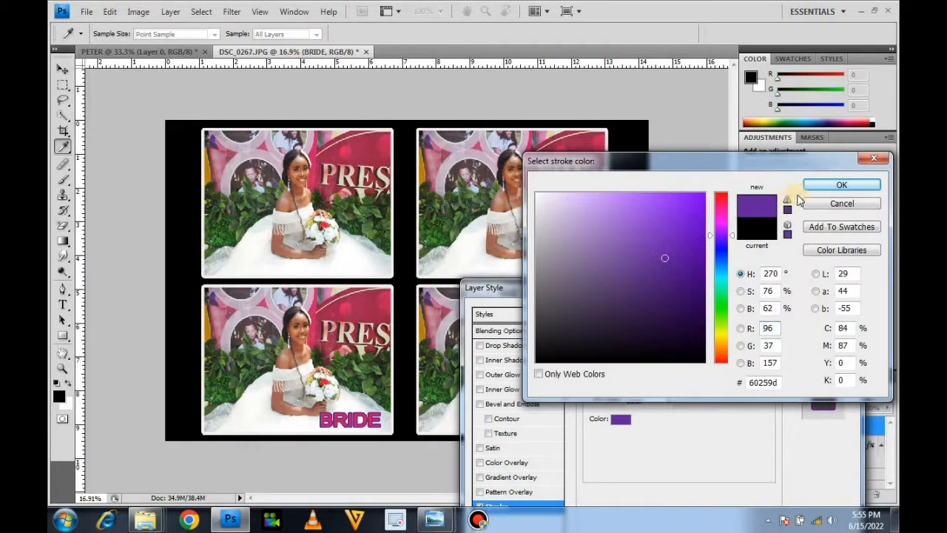
pyautogui.click(841, 184)
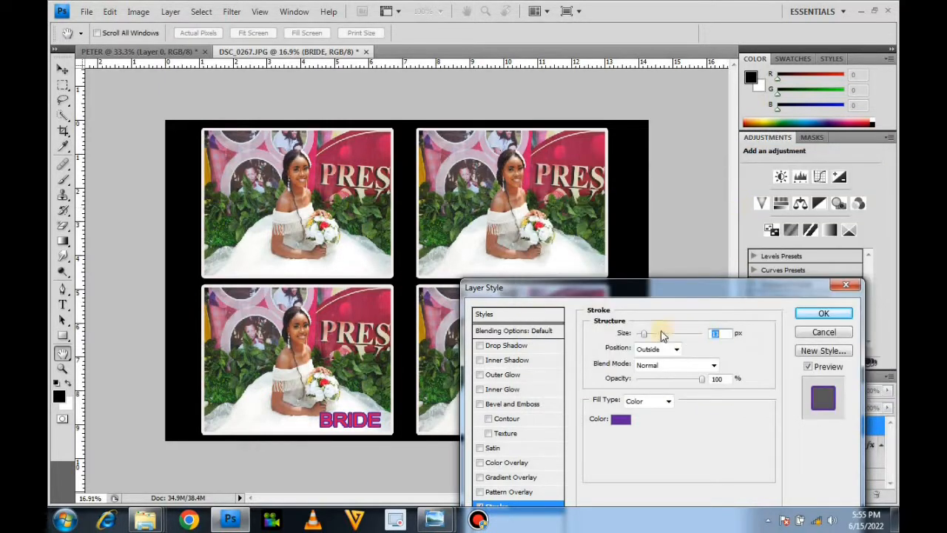
# Step: Set the BRIDE text's stroke to 40 px in near-black (#0a080c) and apply the layer style
pyautogui.moveTo(645, 336); pyautogui.dragTo(651, 338)
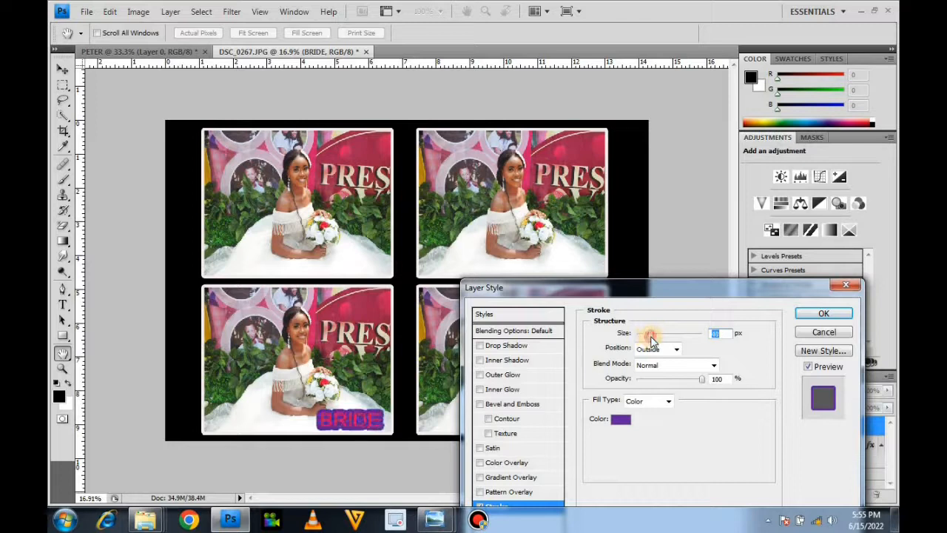
pyautogui.click(620, 418)
pyautogui.click(591, 355)
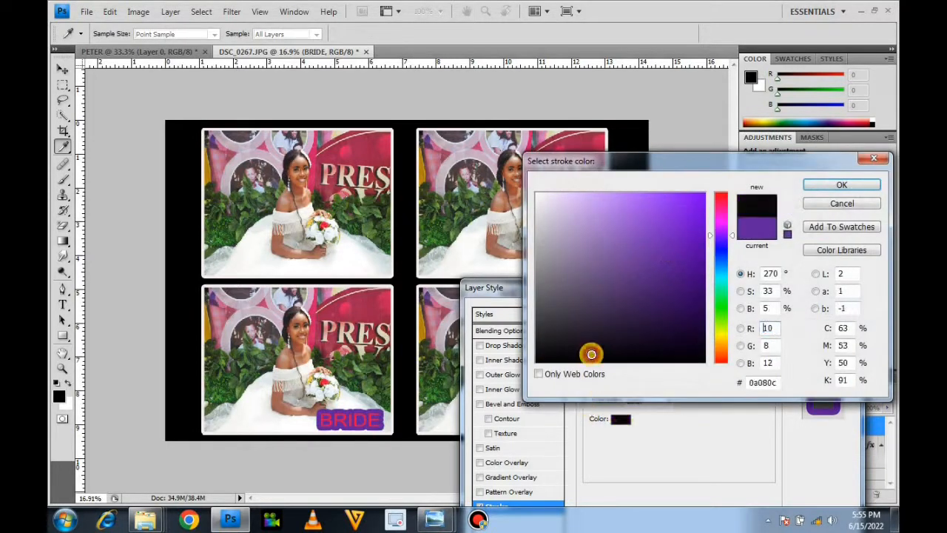
pyautogui.click(866, 189)
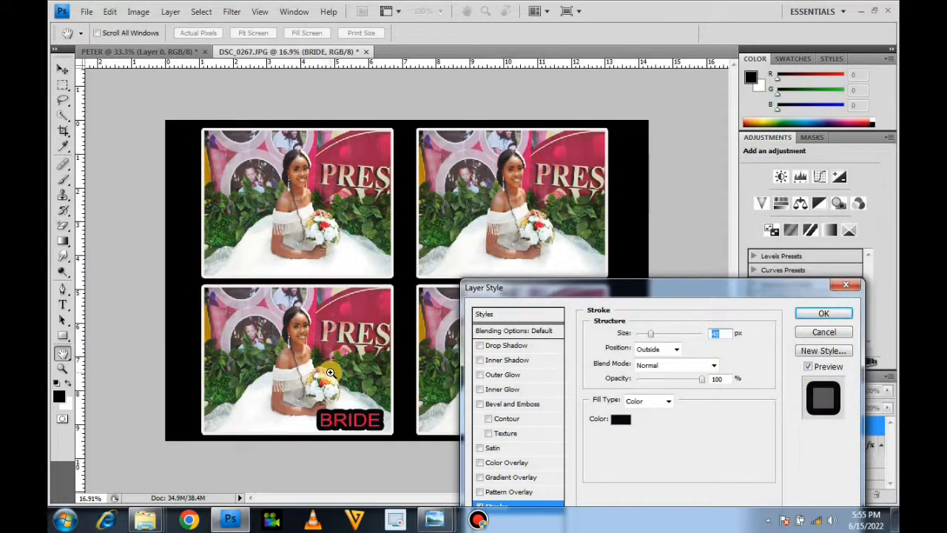
pyautogui.click(804, 320)
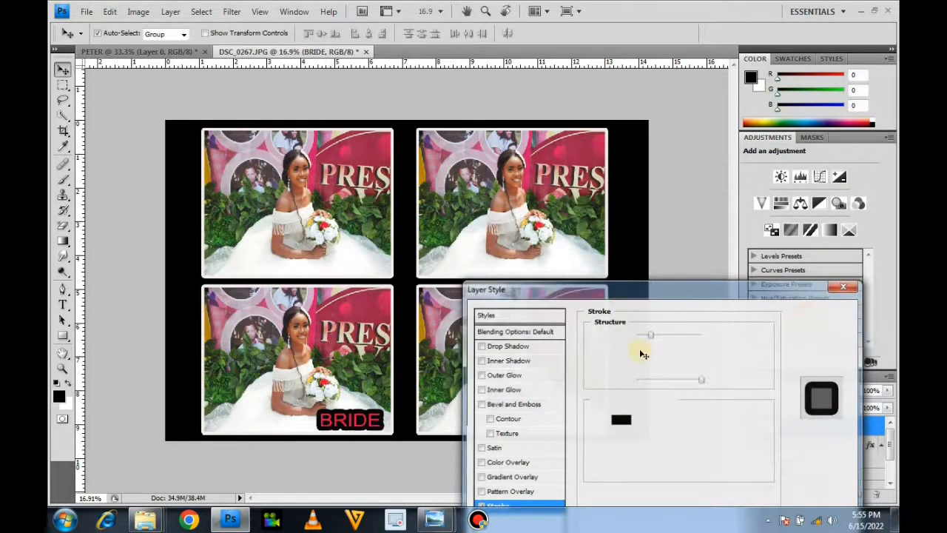
# Step: Scale the outlined BRIDE text down slightly, and select the photo layer behind it
pyautogui.hotkey('ctrl', 't')
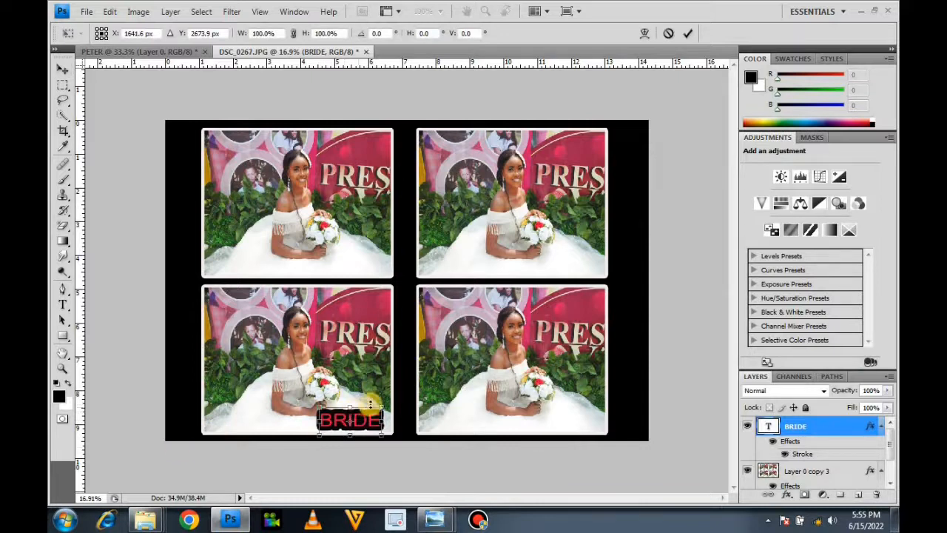
pyautogui.moveTo(378, 407); pyautogui.dragTo(370, 411)
pyautogui.press('Return')
pyautogui.click(386, 325)
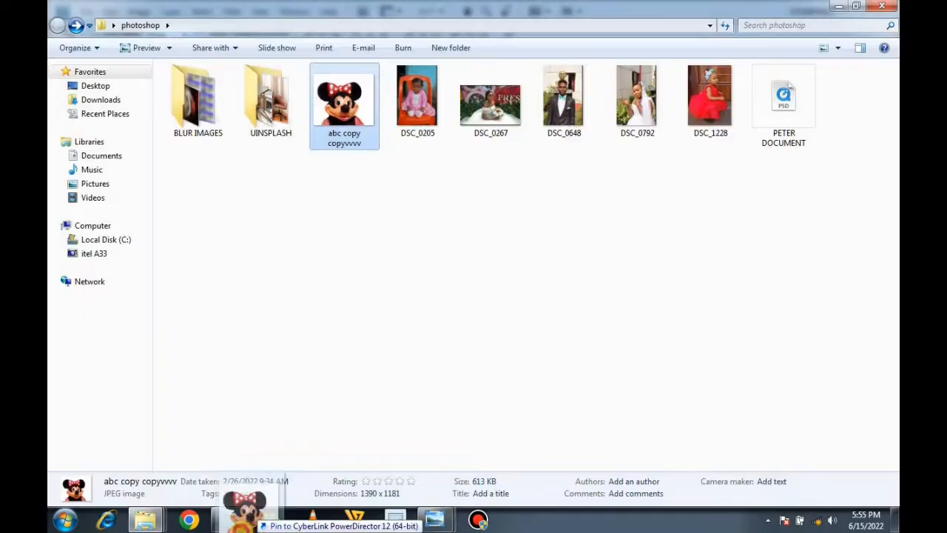
# Step: Open the image abc copy copyvvvv from the photoshop folder in Photoshop, and convert its Background into a regular layer with default settings
pyautogui.moveTo(264, 501); pyautogui.dragTo(327, 356)
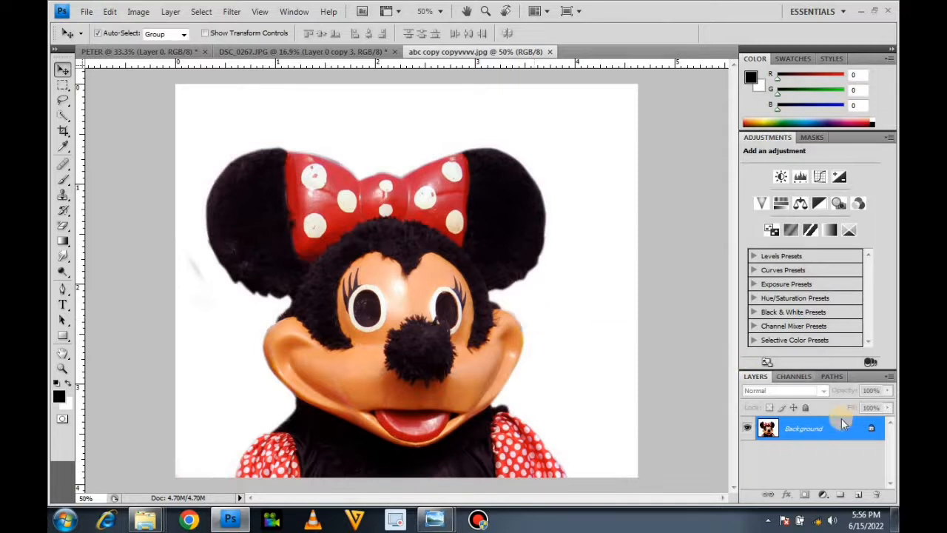
pyautogui.doubleClick(810, 433)
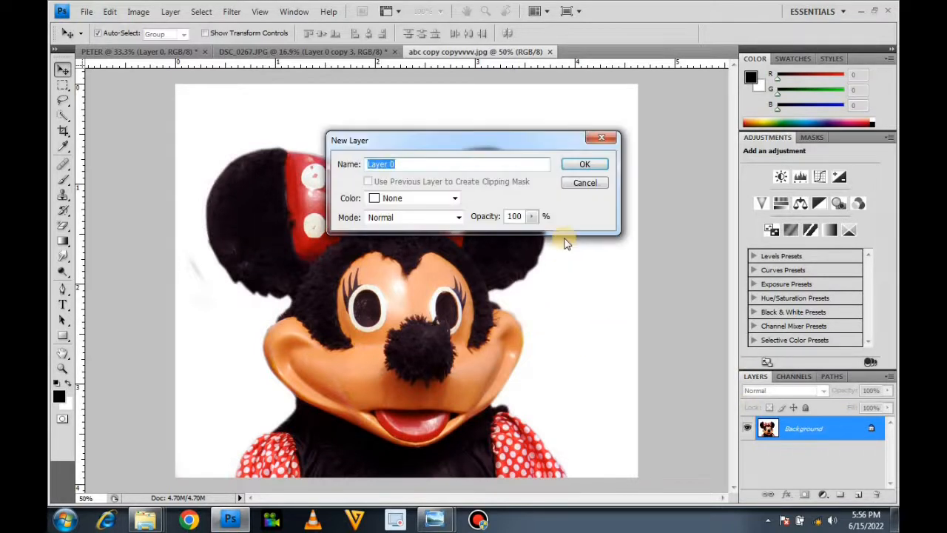
pyautogui.click(589, 163)
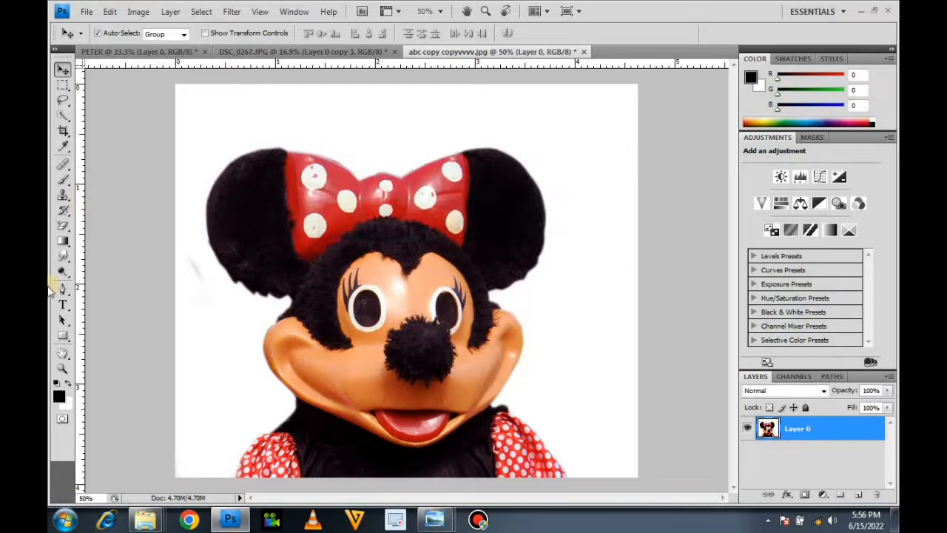
# Step: Erase the white background around the Minnie Mouse figure using the Magic Eraser with tolerance 32
pyautogui.click(64, 228)
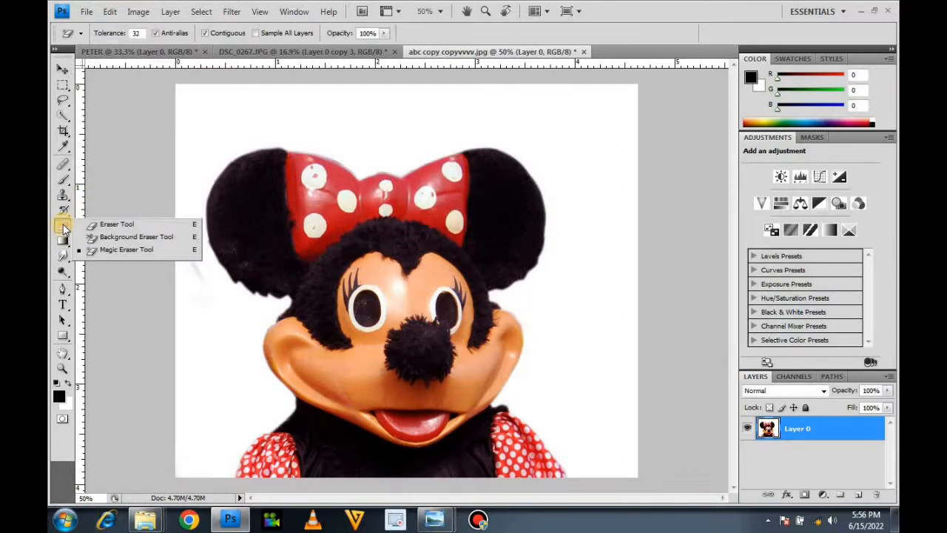
pyautogui.moveTo(64, 228); pyautogui.dragTo(120, 226)
pyautogui.click(418, 121)
pyautogui.click(523, 111)
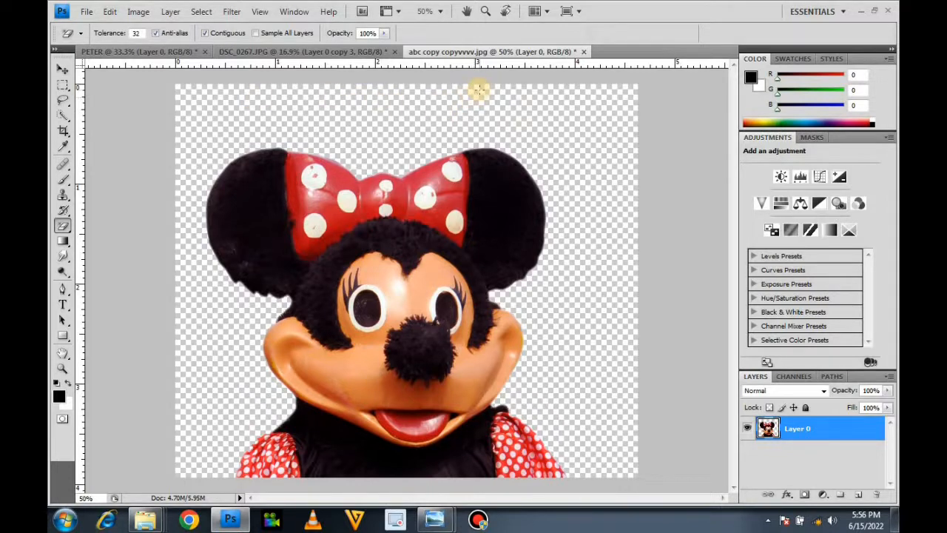
pyautogui.click(62, 69)
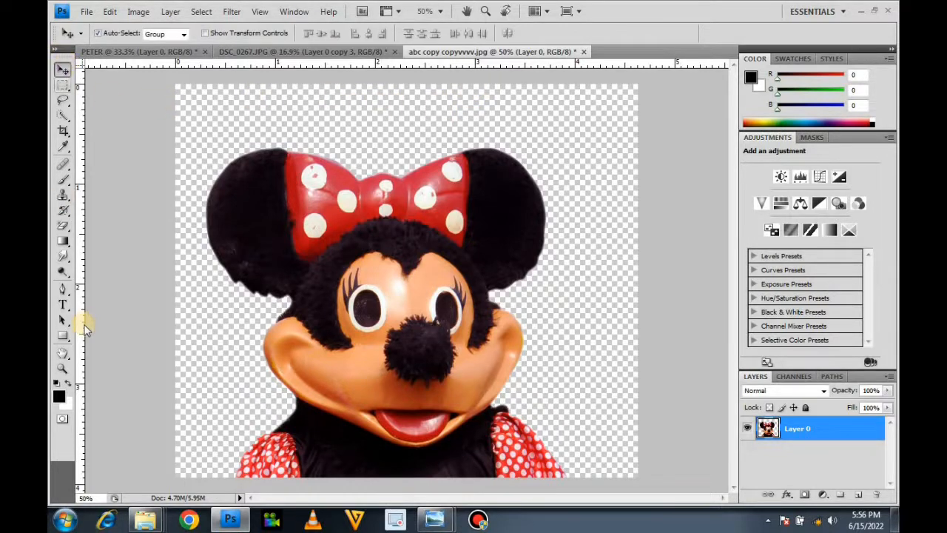
# Step: Open the blurred image DSC_0137 from the BLUR IMAGES folder in Photoshop
pyautogui.moveTo(145, 520)
pyautogui.click(286, 454)
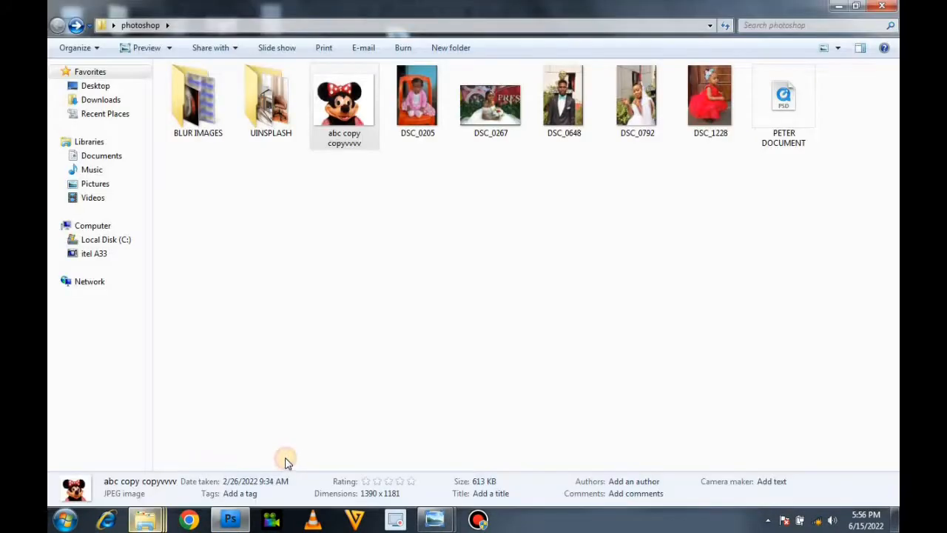
pyautogui.doubleClick(198, 111)
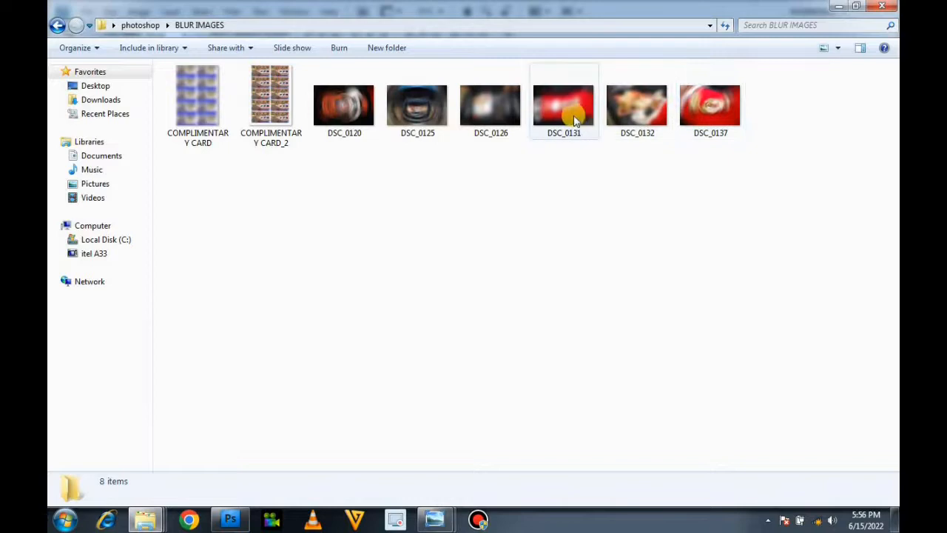
pyautogui.click(703, 135)
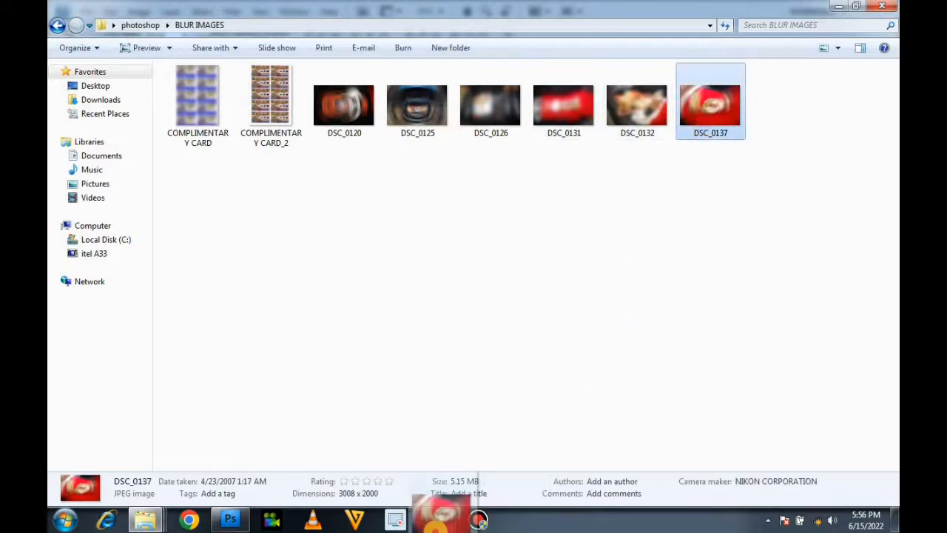
pyautogui.click(244, 521)
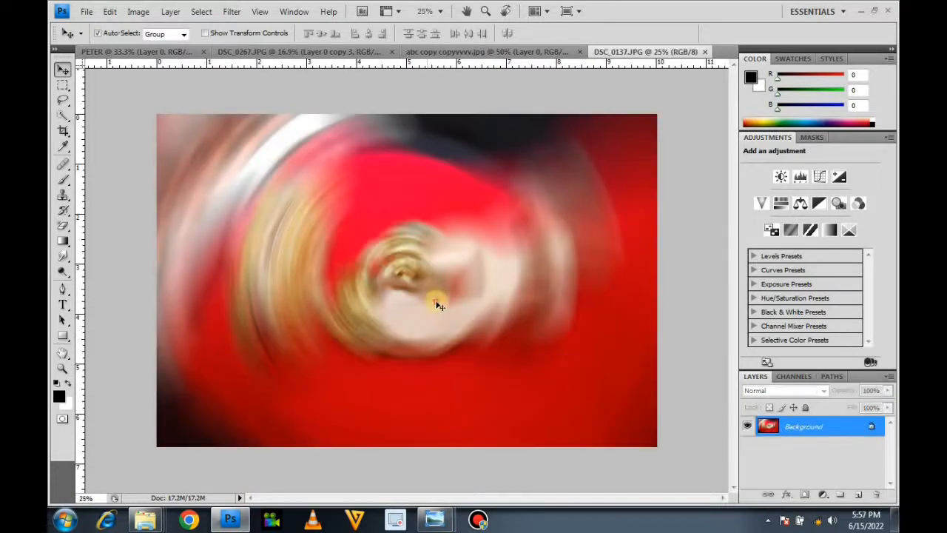
# Step: Bring the DSC_0137 blur into the Minnie Mouse document, send it behind the figure and adjust its position as the backdrop
pyautogui.moveTo(467, 51); pyautogui.dragTo(417, 312)
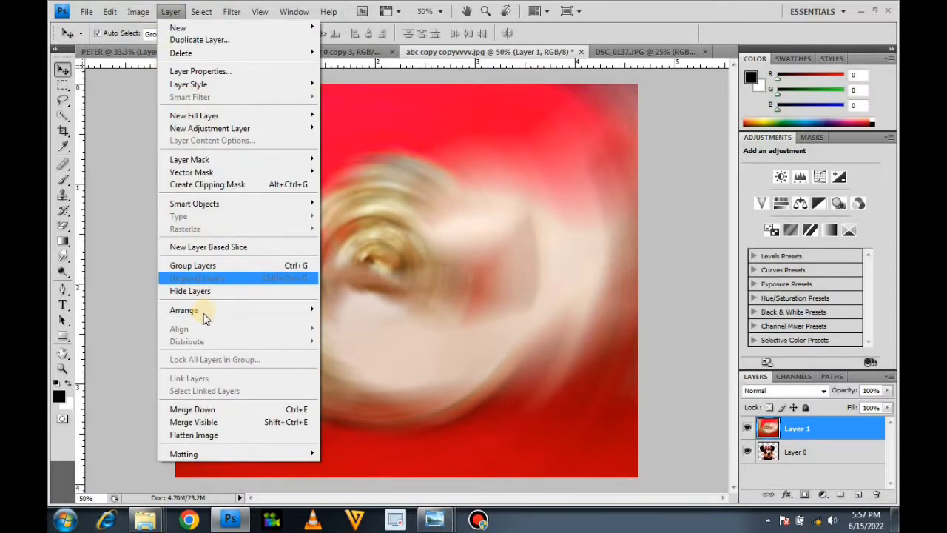
pyautogui.moveTo(204, 311)
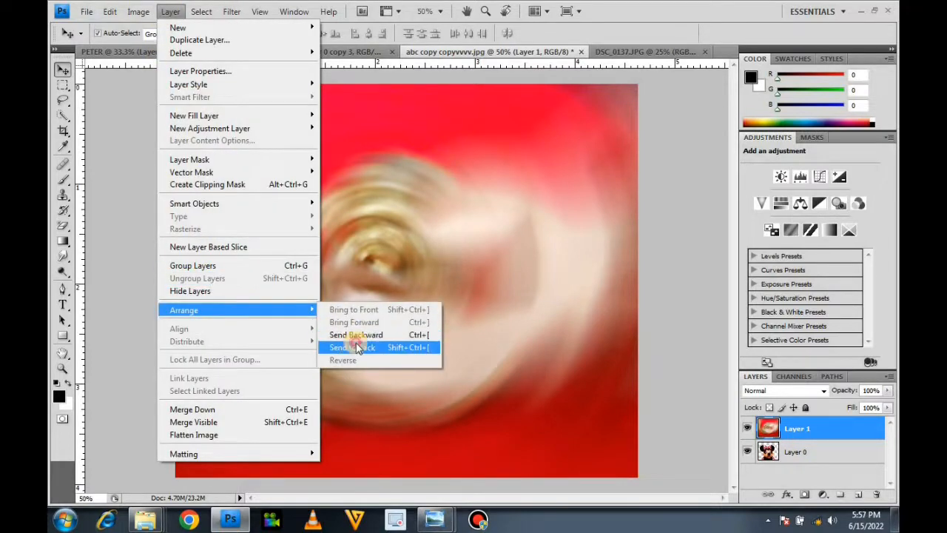
pyautogui.click(355, 337)
pyautogui.moveTo(564, 111); pyautogui.dragTo(554, 157)
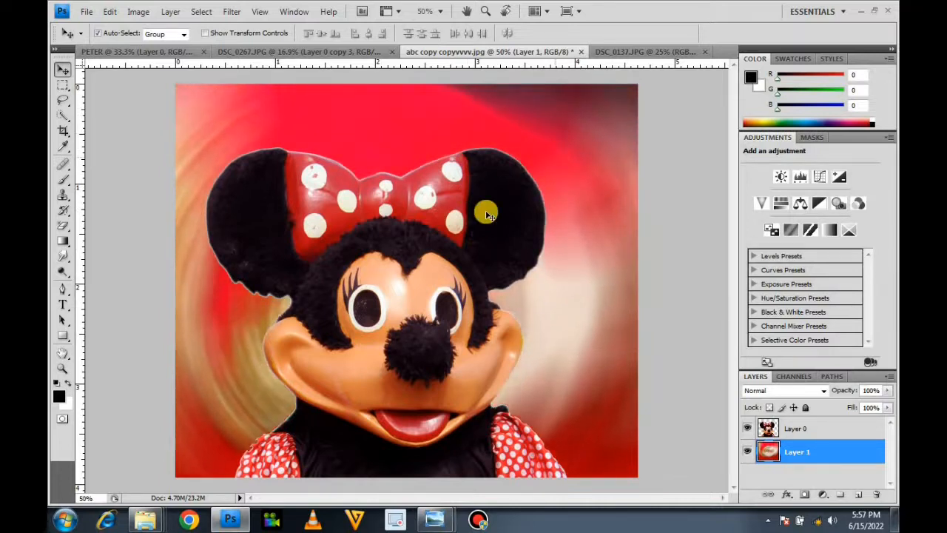
# Step: Scale the Minnie Mouse layer up proportionally to about 113% and apply the transform
pyautogui.click(473, 221)
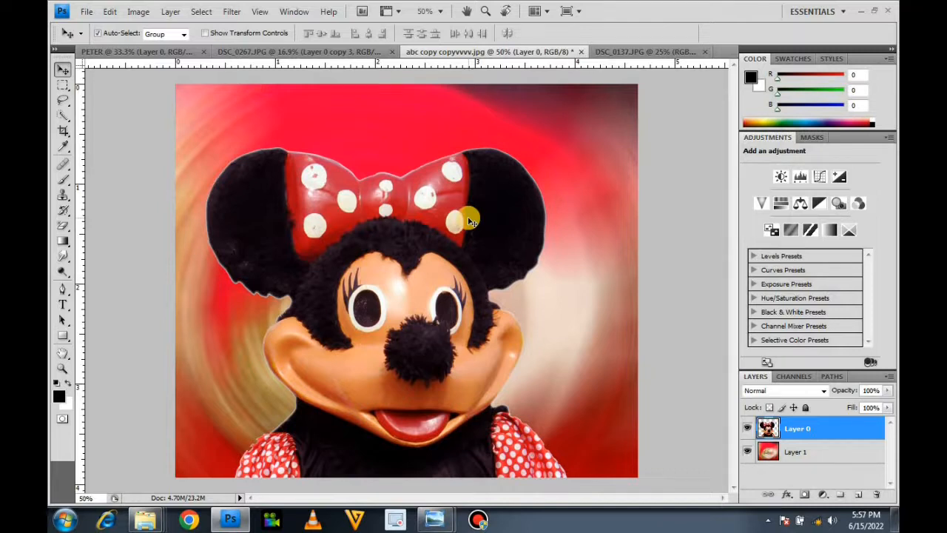
pyautogui.hotkey('ctrl', 't')
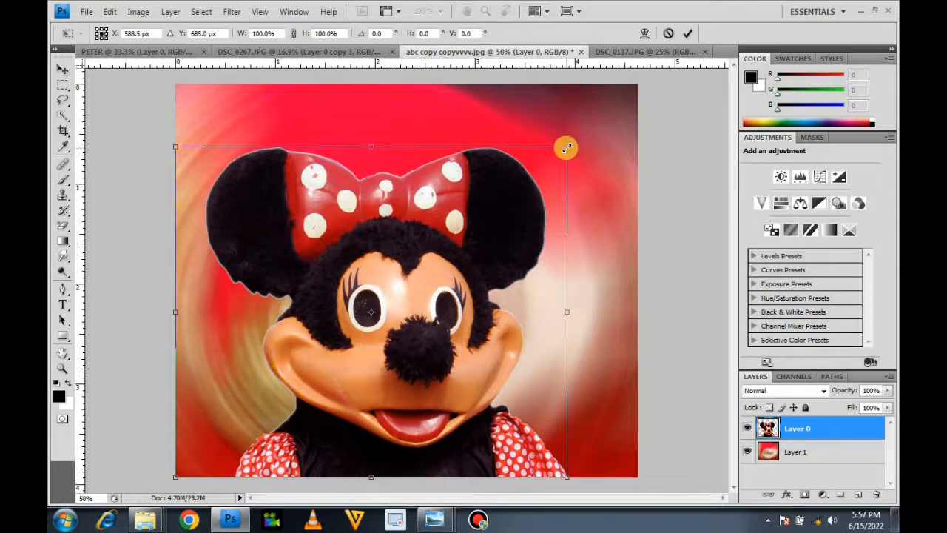
pyautogui.moveTo(571, 146); pyautogui.dragTo(624, 123)
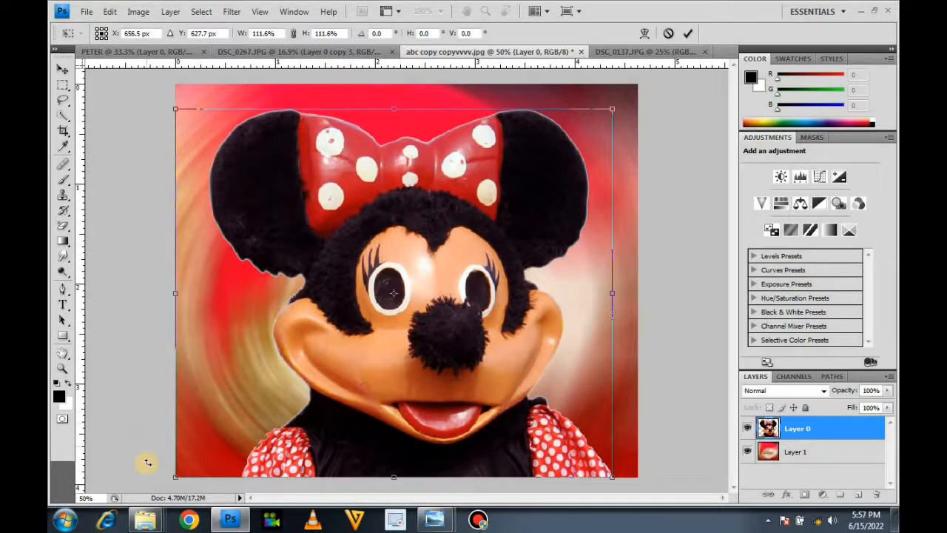
pyautogui.moveTo(174, 476); pyautogui.dragTo(167, 481)
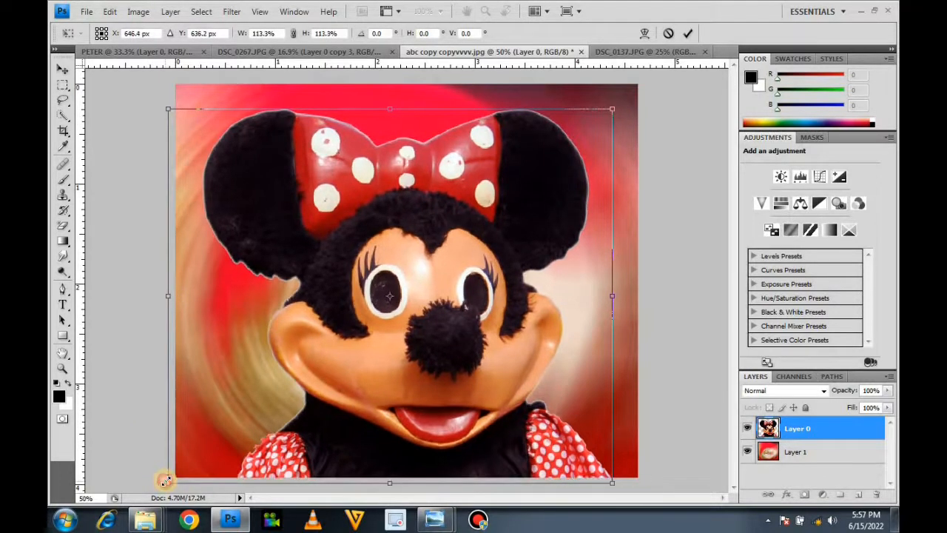
pyautogui.press('Return')
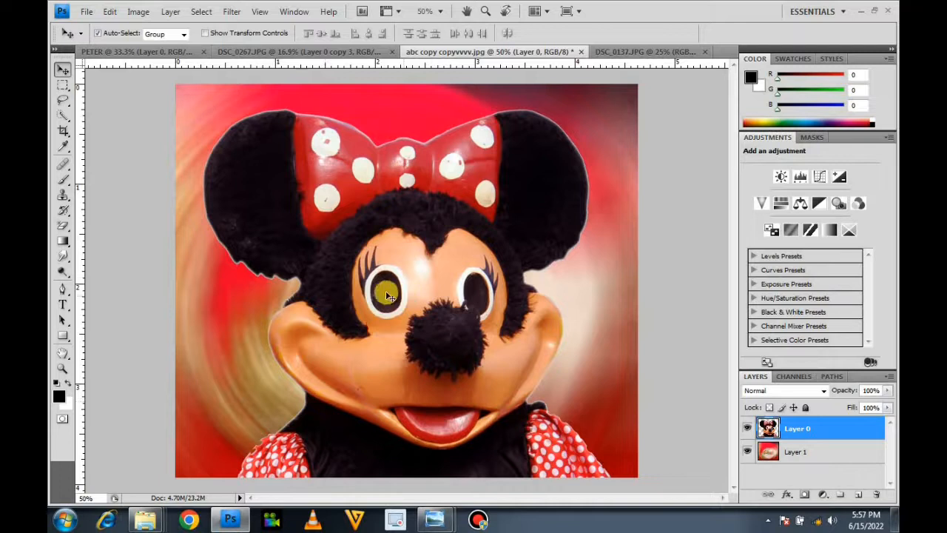
# Step: Try shrinking the Minnie Mouse layer to about 69% width and 80% height with Free Transform, and undo the resize
pyautogui.click(111, 12)
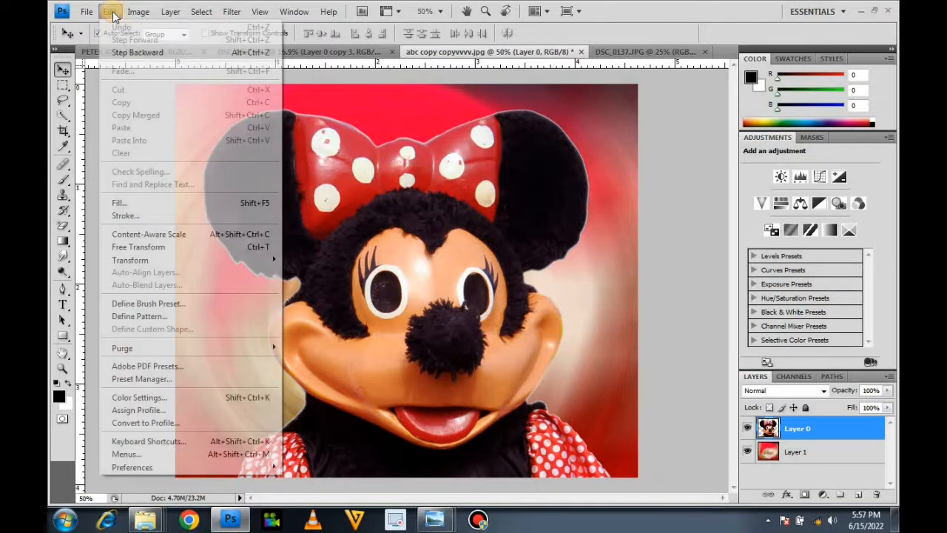
pyautogui.click(463, 252)
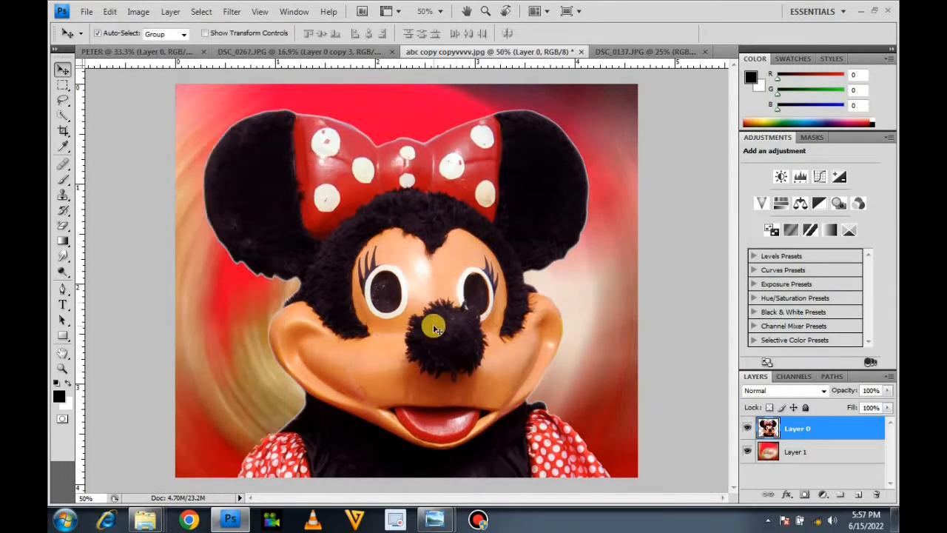
pyautogui.click(115, 13)
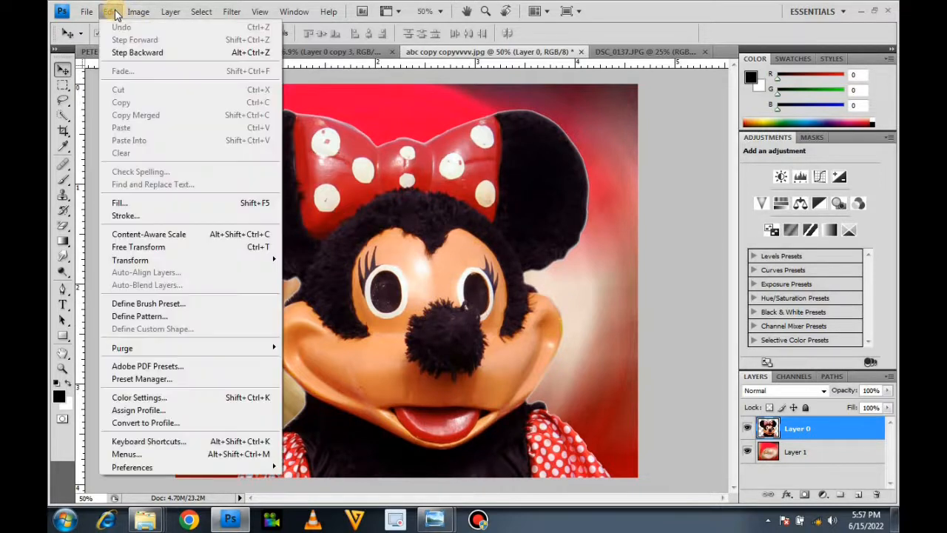
pyautogui.click(148, 246)
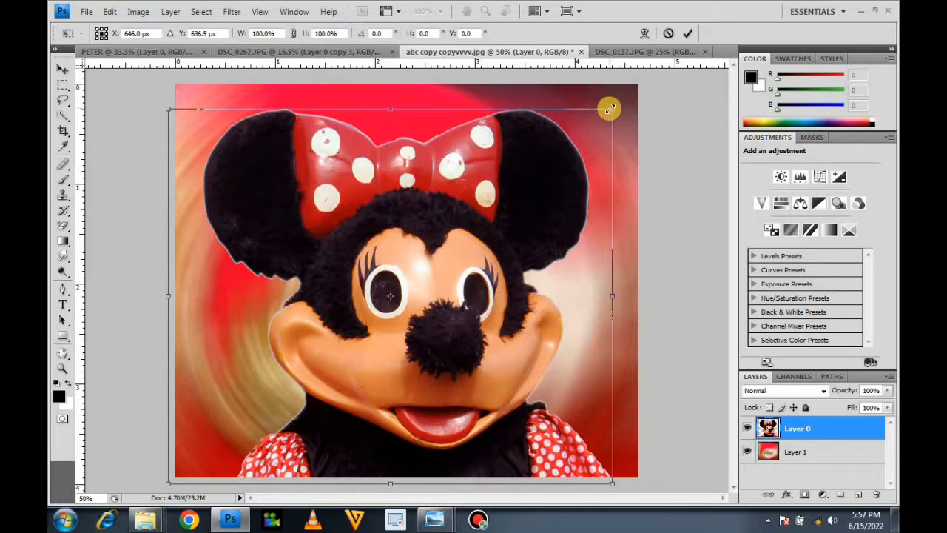
pyautogui.moveTo(608, 108); pyautogui.dragTo(472, 180)
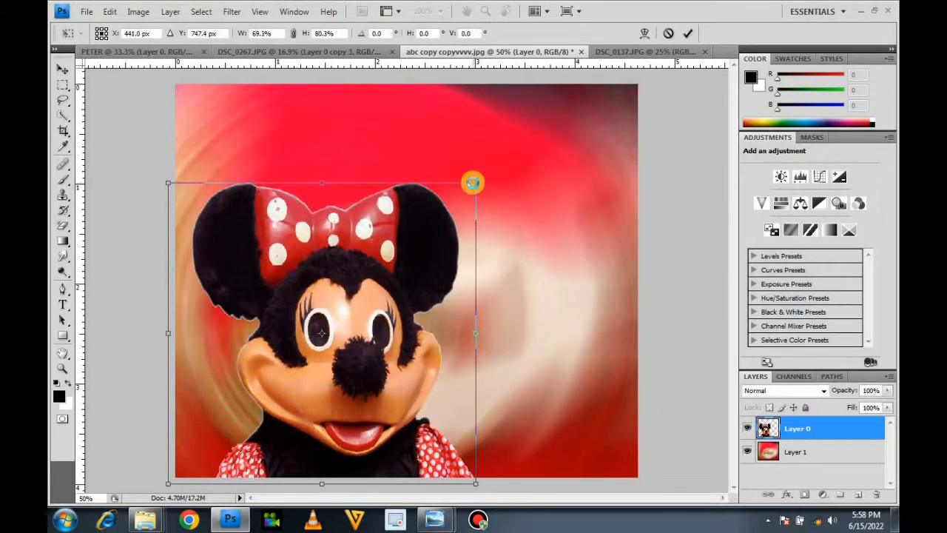
pyautogui.press('Return')
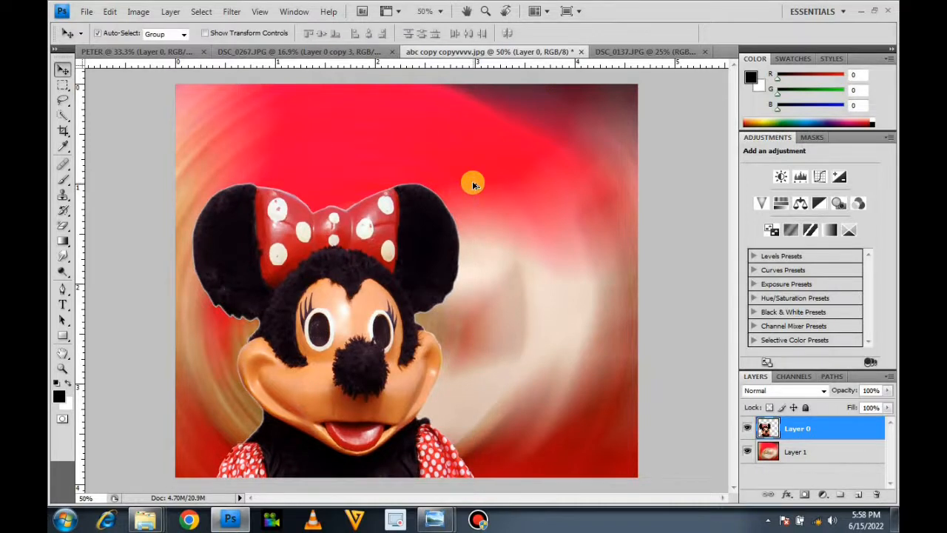
pyautogui.hotkey('ctrl', 'z')
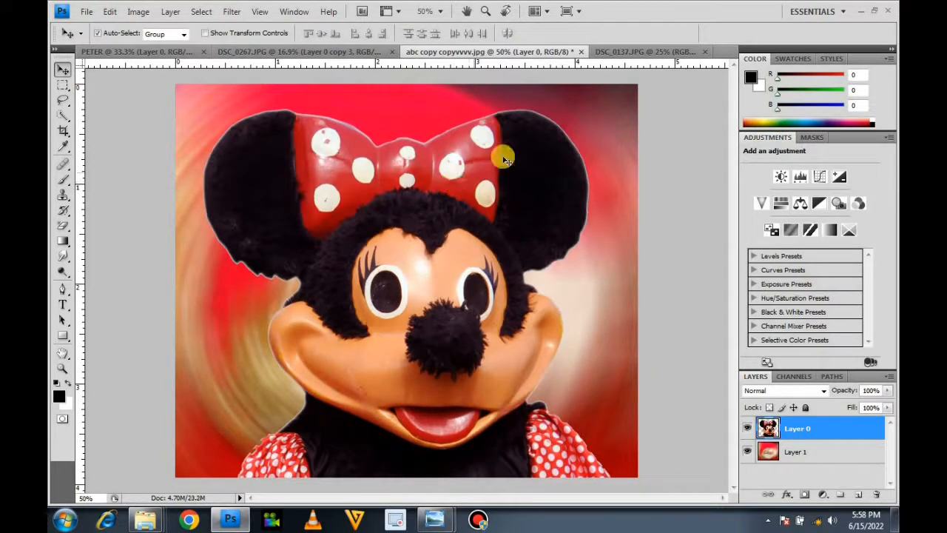
# Step: Scale the Minnie Mouse layer down very slightly with Free Transform and apply it
pyautogui.hotkey('ctrl', 't')
pyautogui.moveTo(611, 104); pyautogui.dragTo(634, 147)
pyautogui.press('Return')
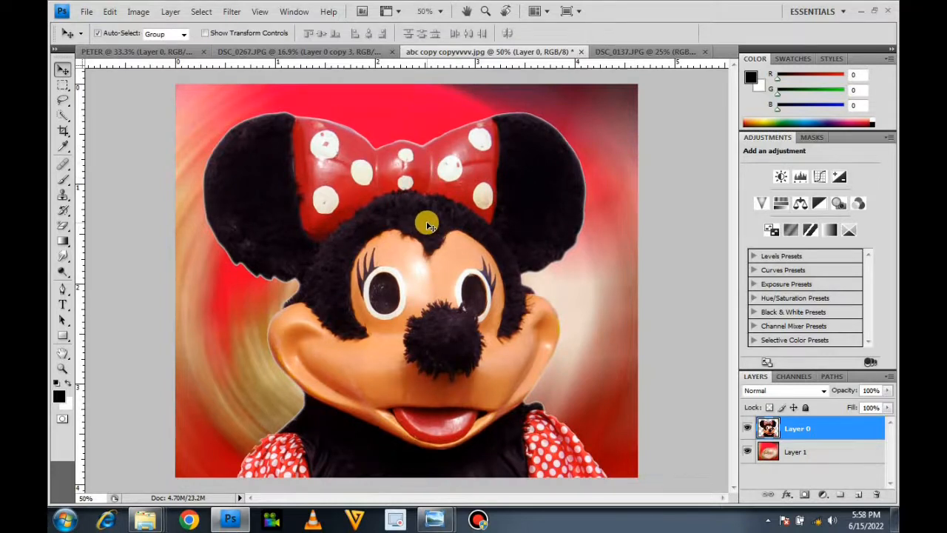
# Step: Try flipping the Minnie Mouse layer horizontally, shift it toward the canvas's right edge, and flip it back
pyautogui.hotkey('ctrl', 't')
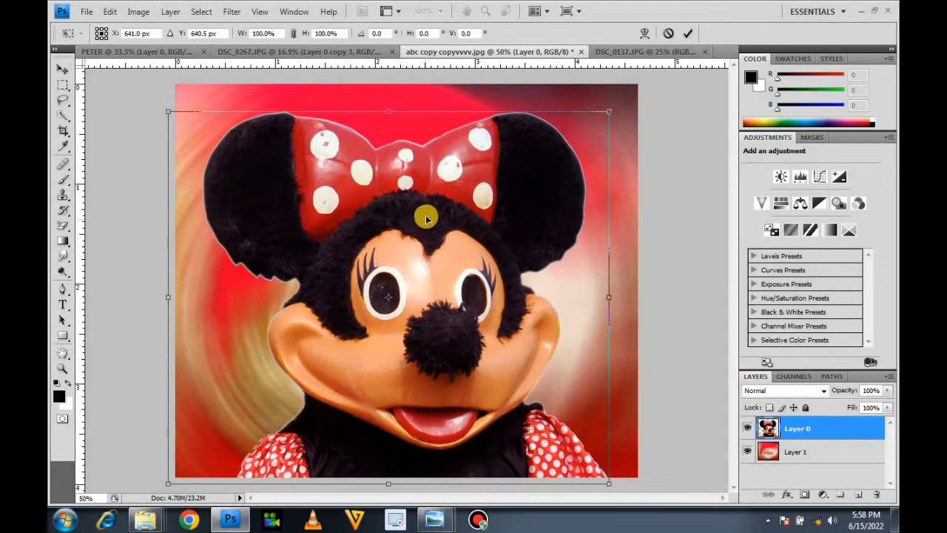
pyautogui.rightClick(429, 209)
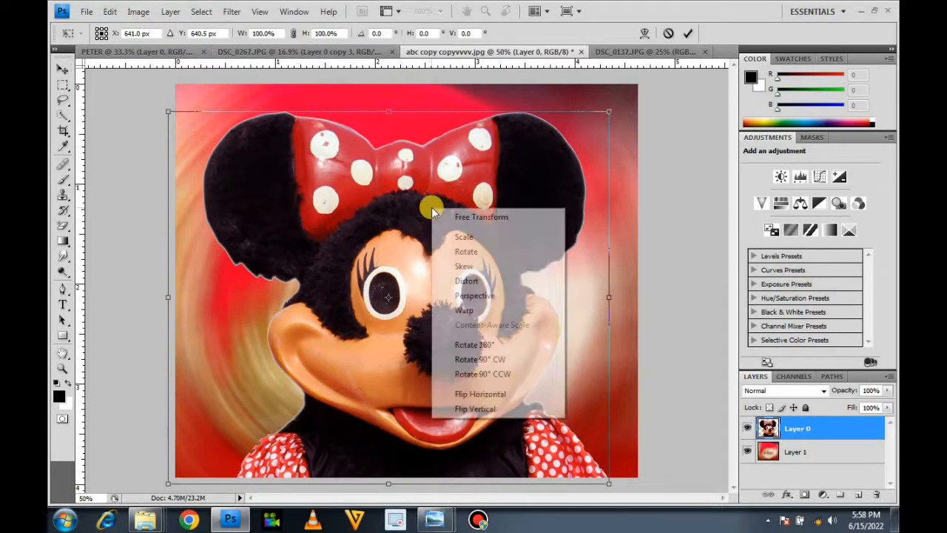
pyautogui.click(487, 393)
pyautogui.moveTo(368, 333); pyautogui.dragTo(392, 330)
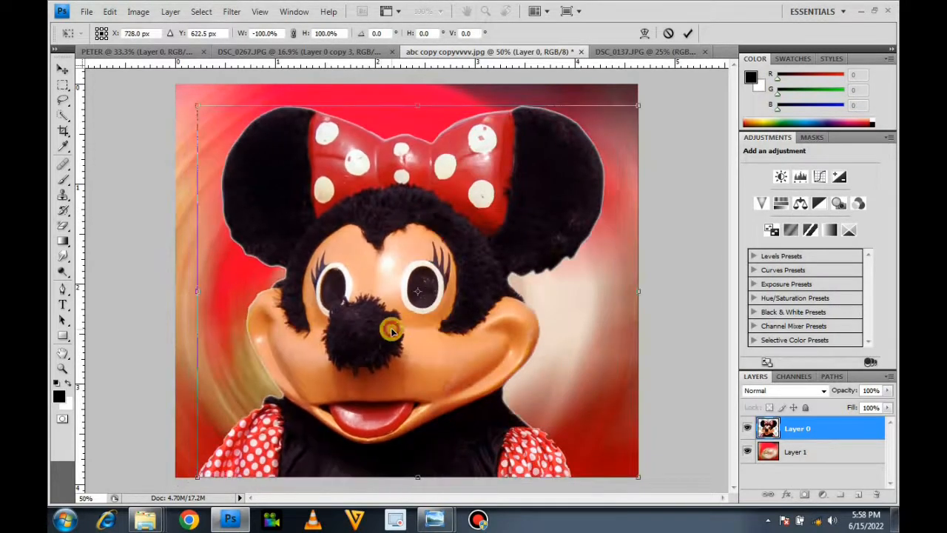
pyautogui.rightClick(380, 235)
pyautogui.click(445, 415)
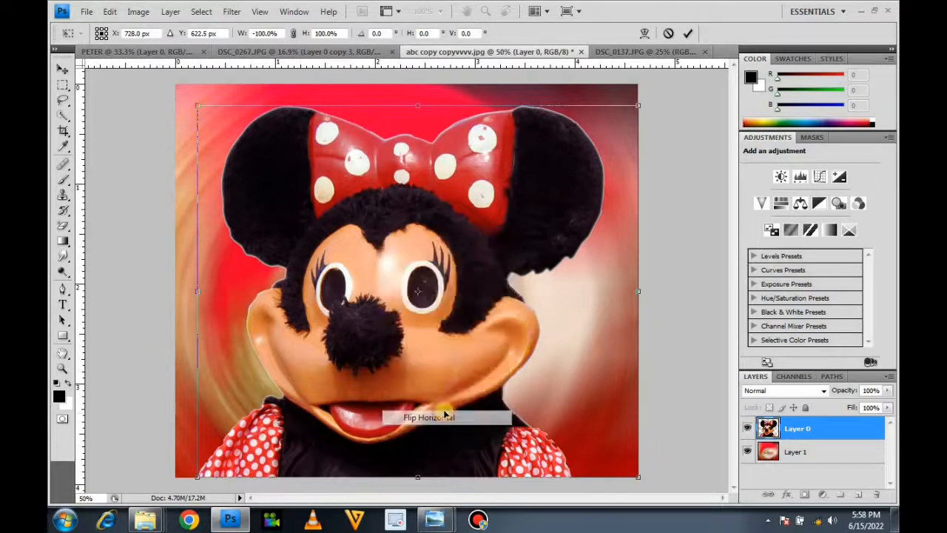
# Step: Try a vertical flip of the Minnie Mouse layer and reverse it, and apply the transform with the layer moved left
pyautogui.rightClick(430, 261)
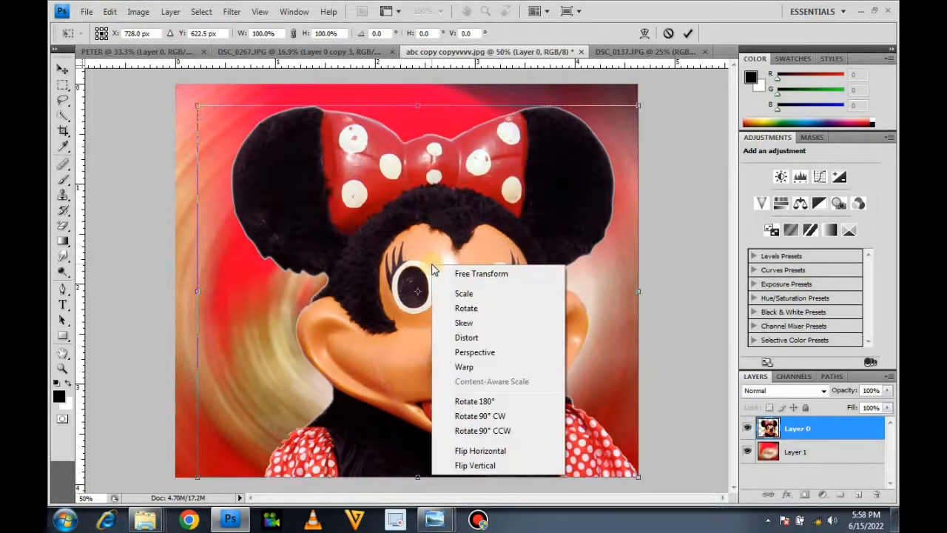
pyautogui.click(480, 466)
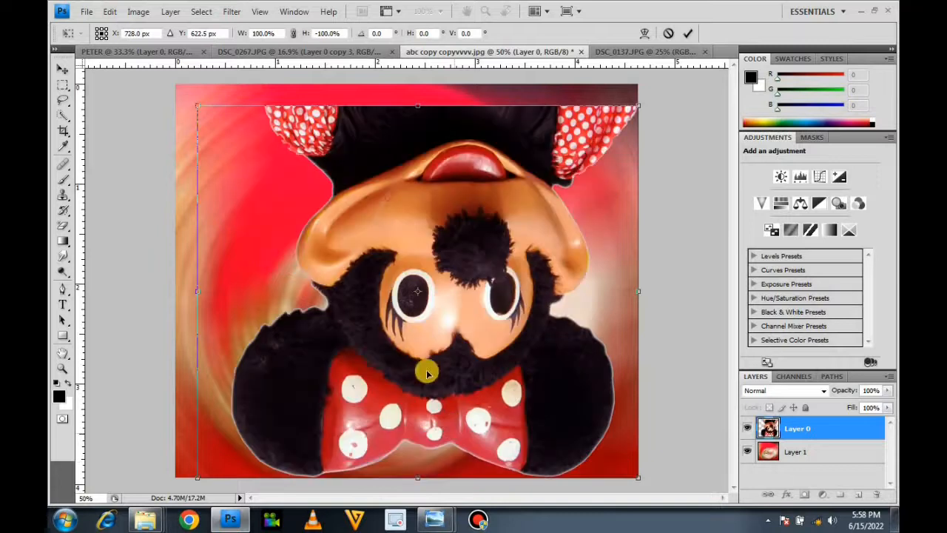
pyautogui.rightClick(418, 301)
pyautogui.click(486, 299)
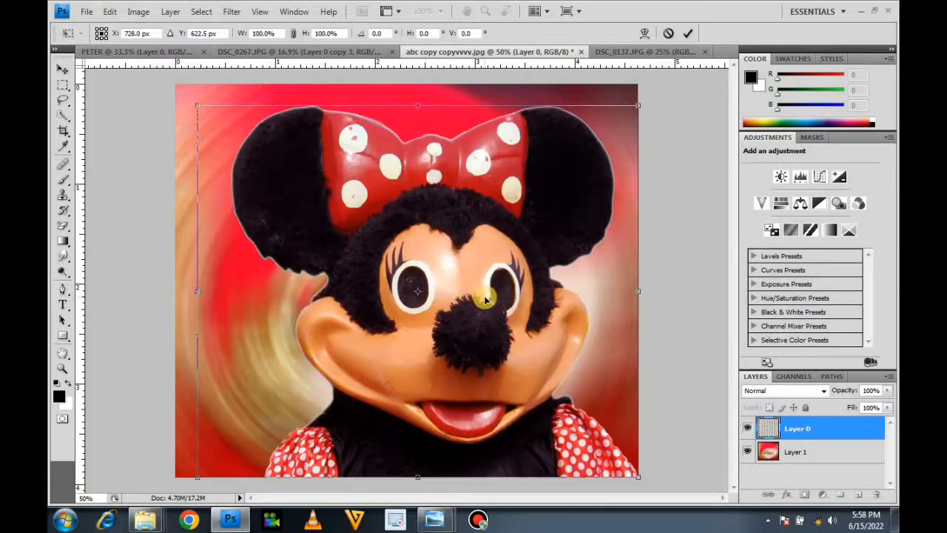
pyautogui.moveTo(483, 296); pyautogui.dragTo(452, 285)
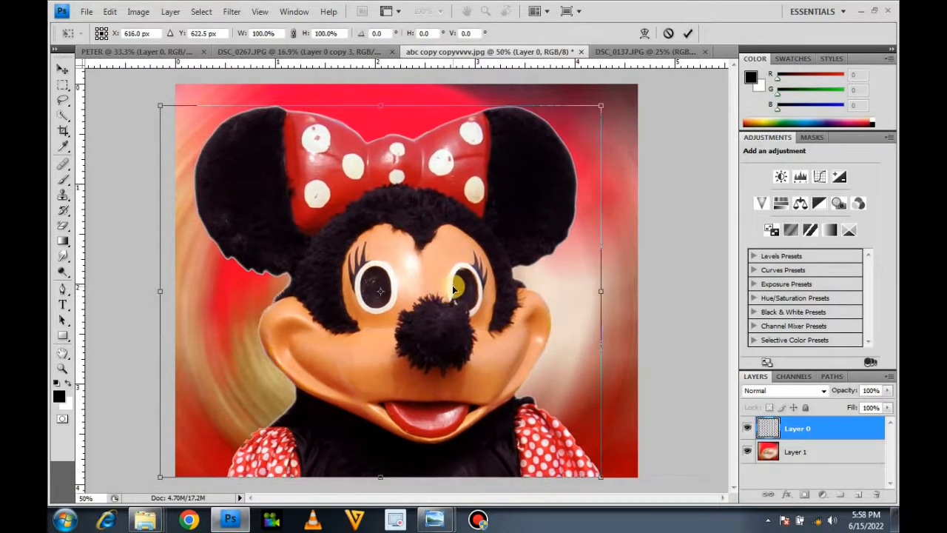
pyautogui.press('Return')
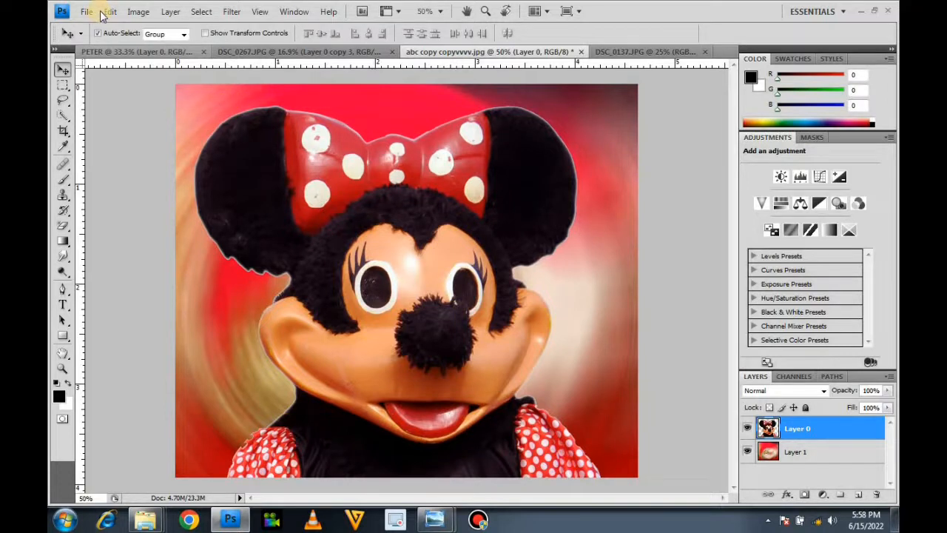
# Step: Rotate the whole Minnie Mouse image 90° clockwise
pyautogui.click(139, 12)
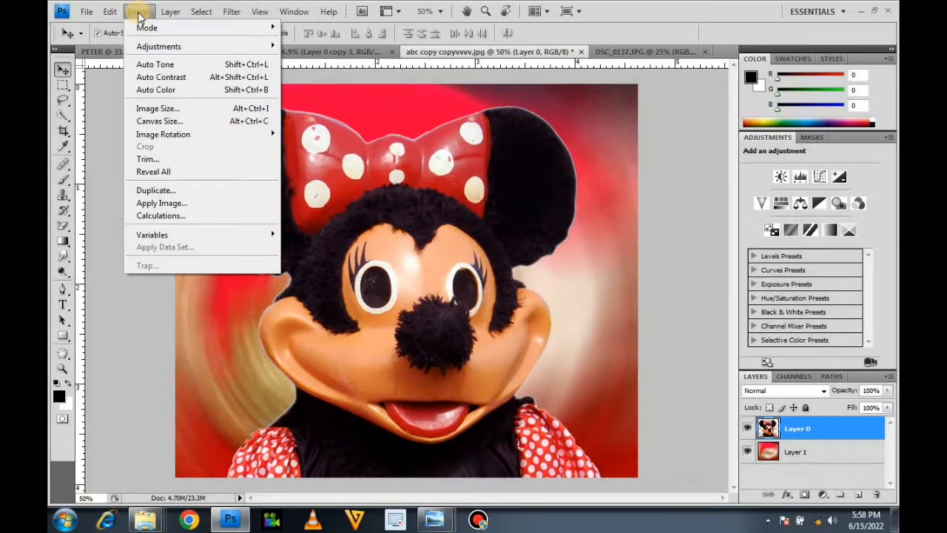
pyautogui.moveTo(174, 136)
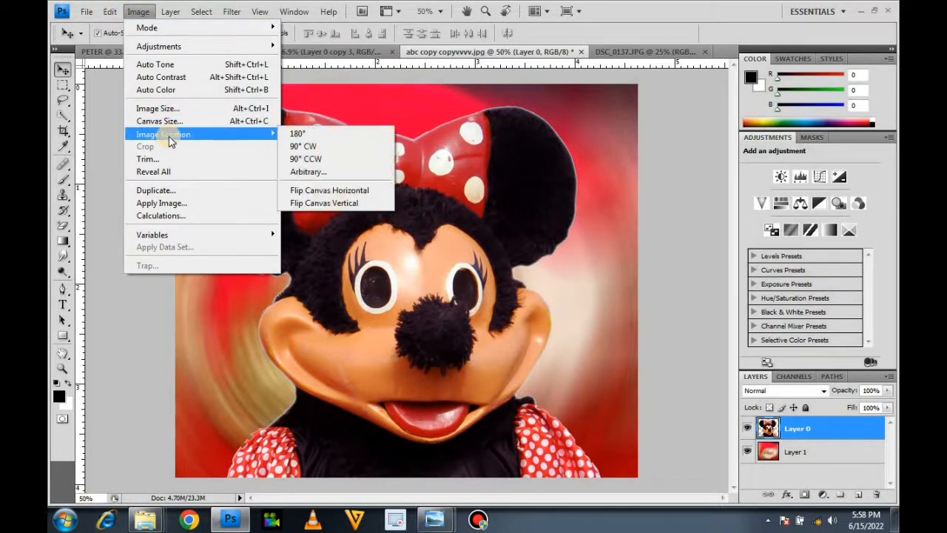
pyautogui.click(321, 146)
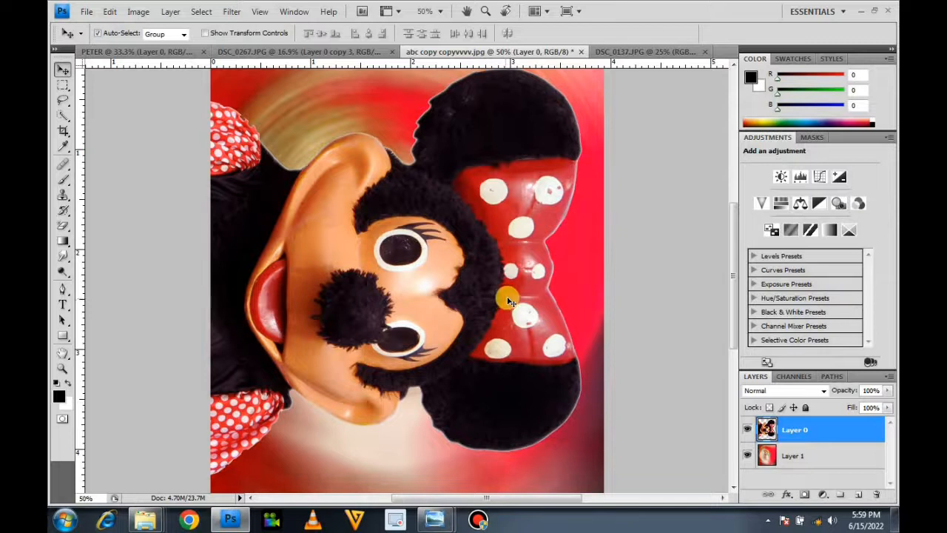
# Step: Rotate the Minnie Mouse layer upright by -89.7° with Free Transform, apply it, and shift the layer slightly downward
pyautogui.hotkey('ctrl', 't')
pyautogui.moveTo(615, 450); pyautogui.dragTo(474, 182)
pyautogui.moveTo(425, 244); pyautogui.dragTo(418, 281)
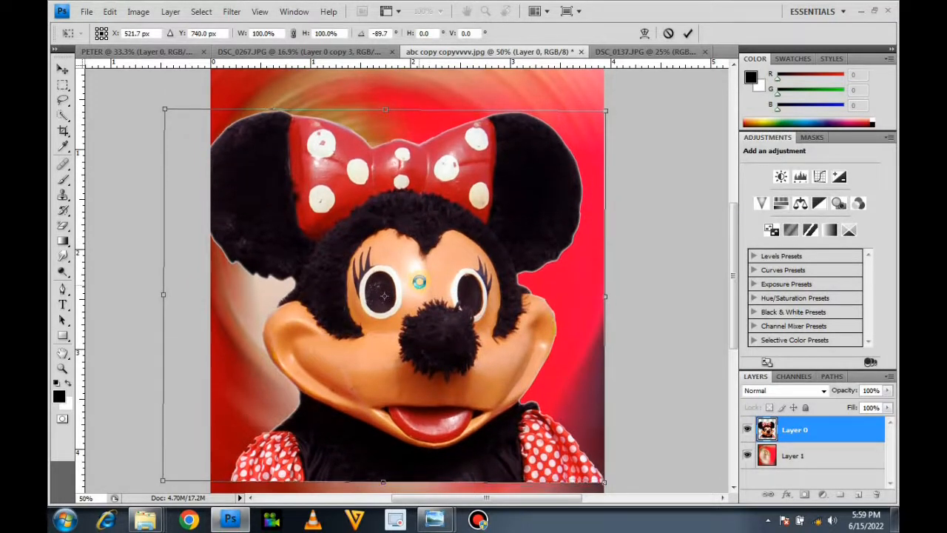
pyautogui.press('Return')
pyautogui.moveTo(429, 229)
pyautogui.mouseDown()
pyautogui.moveTo(441, 226)
pyautogui.moveTo(432, 239)
pyautogui.mouseUp()
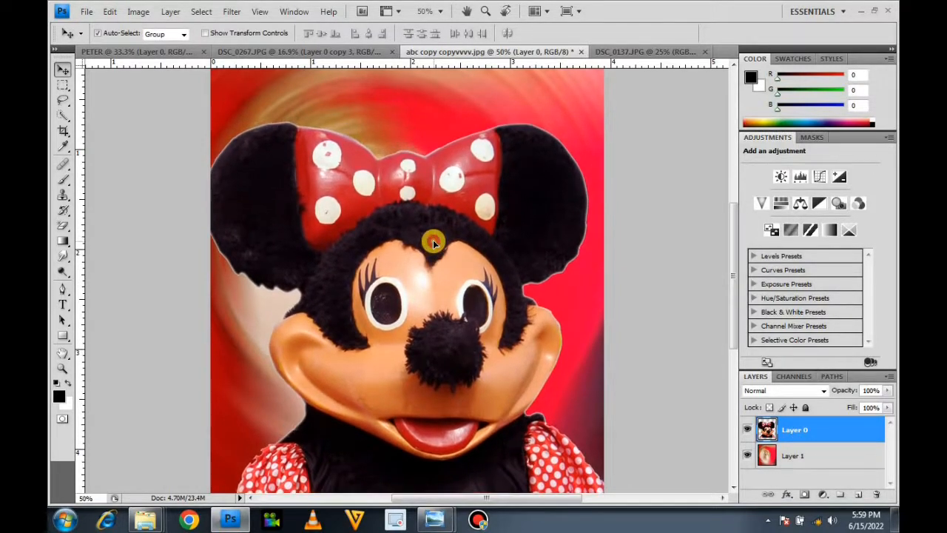
# Step: Undo the layer changes and the whole-image rotation, and nudge the Minnie Mouse layer slightly up and left
pyautogui.hotkey('ctrl', 'alt', 'z')
pyautogui.hotkey('ctrl', 'alt', 'z')
pyautogui.hotkey('ctrl', 'alt', 'z')
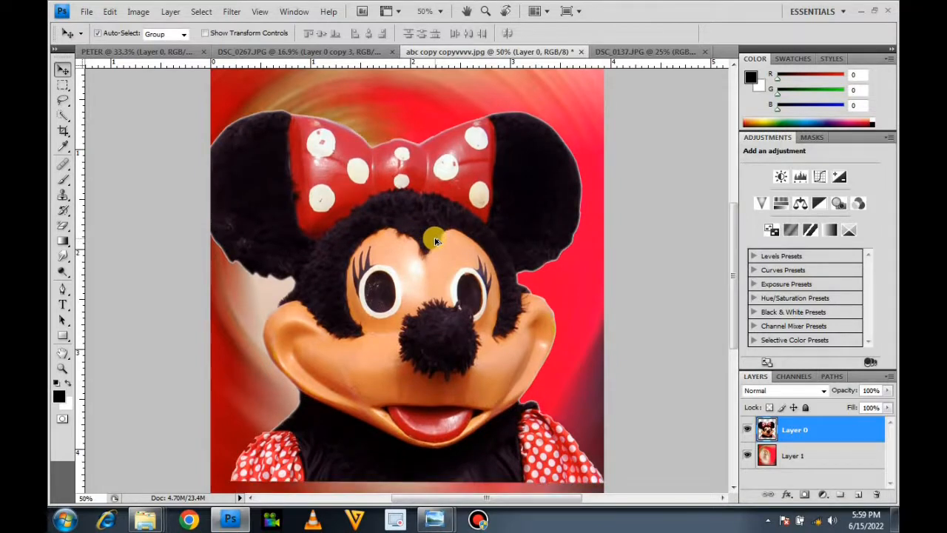
pyautogui.hotkey('ctrl', 'alt', 'z')
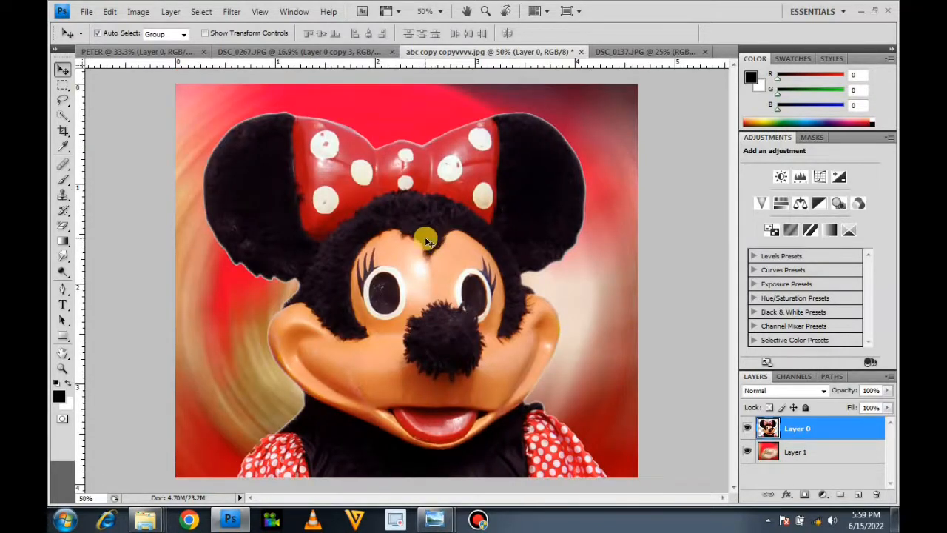
pyautogui.moveTo(424, 243); pyautogui.dragTo(414, 241)
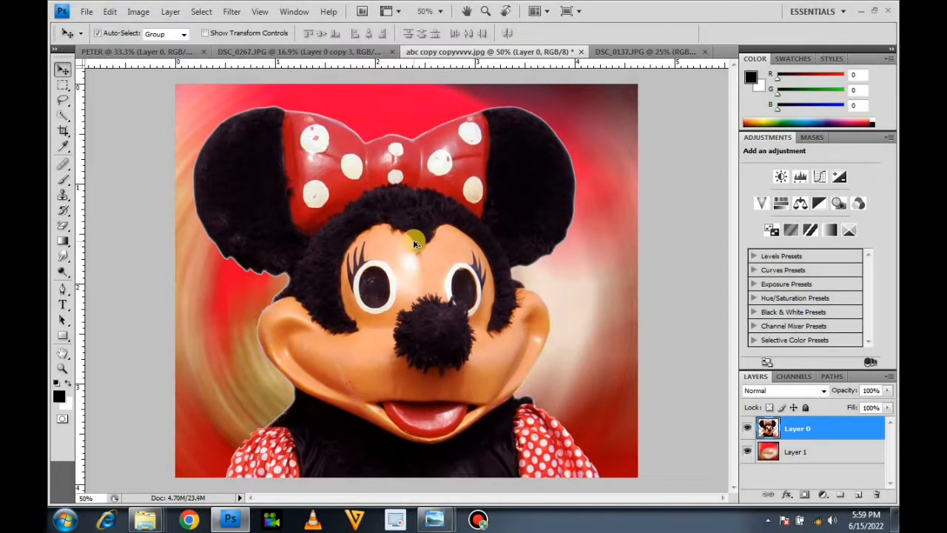
# Step: Save the Minnie Mouse composition as a JPEG copy named "abc copy copyvvvv copy" in the photoshop folder
pyautogui.hotkey('ctrl', 'shift', 's')
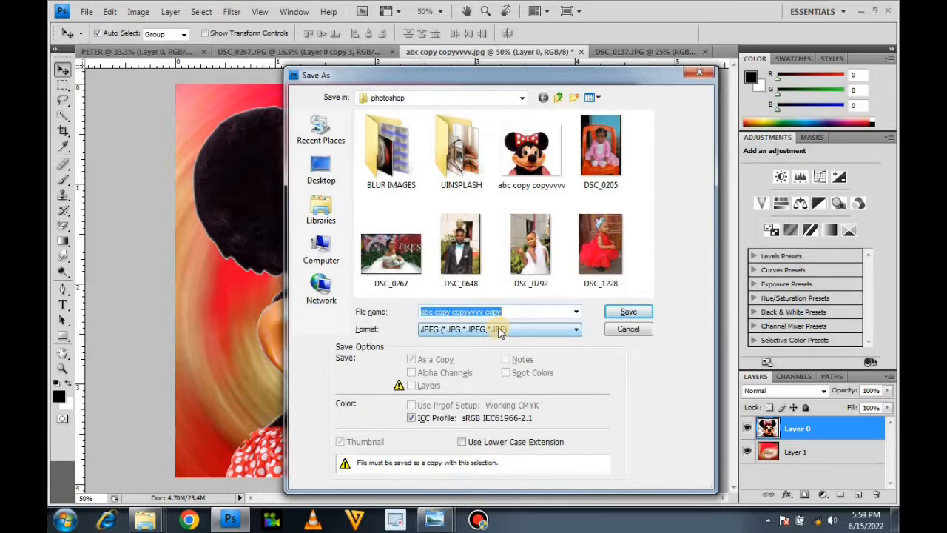
pyautogui.click(637, 316)
pyautogui.click(554, 131)
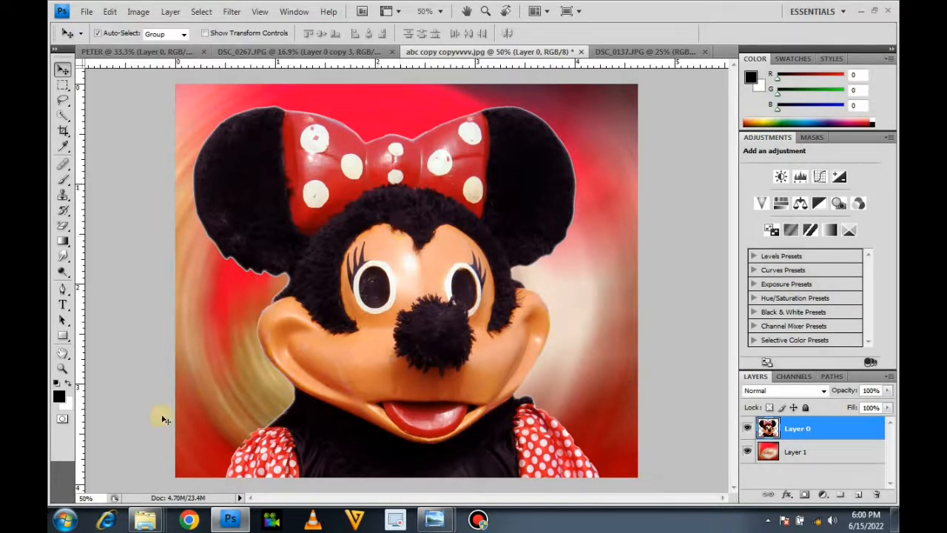
# Step: Open DSC_0648 from the photoshop folder and convert its locked Background into the editable Layer 0
pyautogui.click(84, 15)
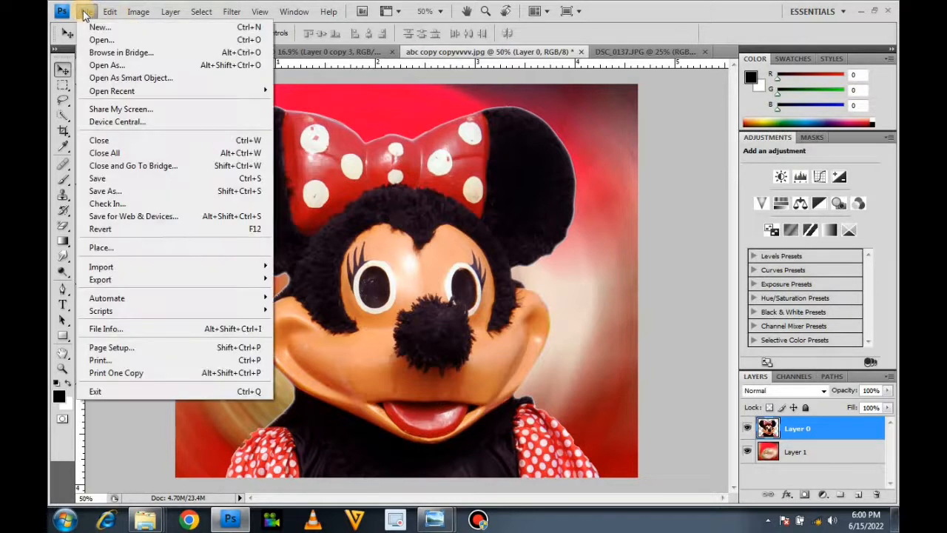
pyautogui.click(96, 38)
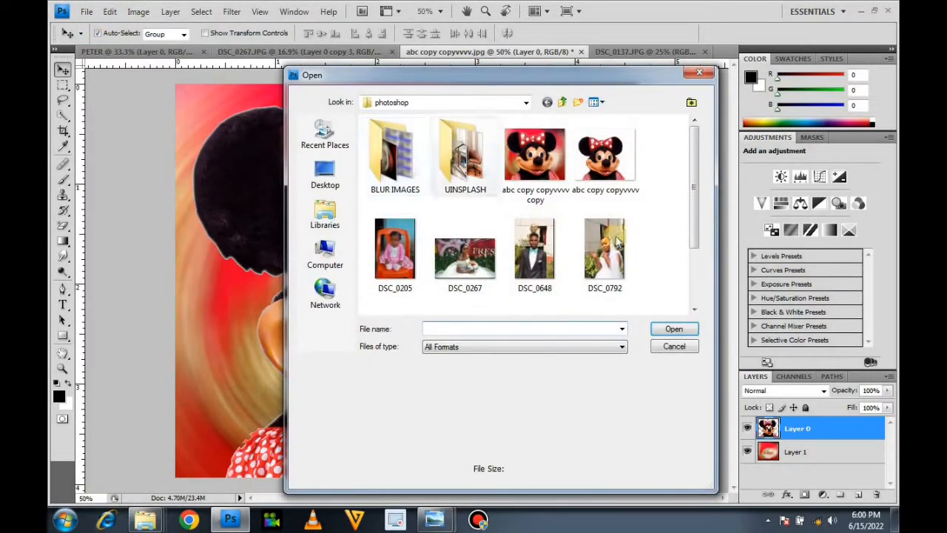
pyautogui.moveTo(698, 189); pyautogui.dragTo(694, 224)
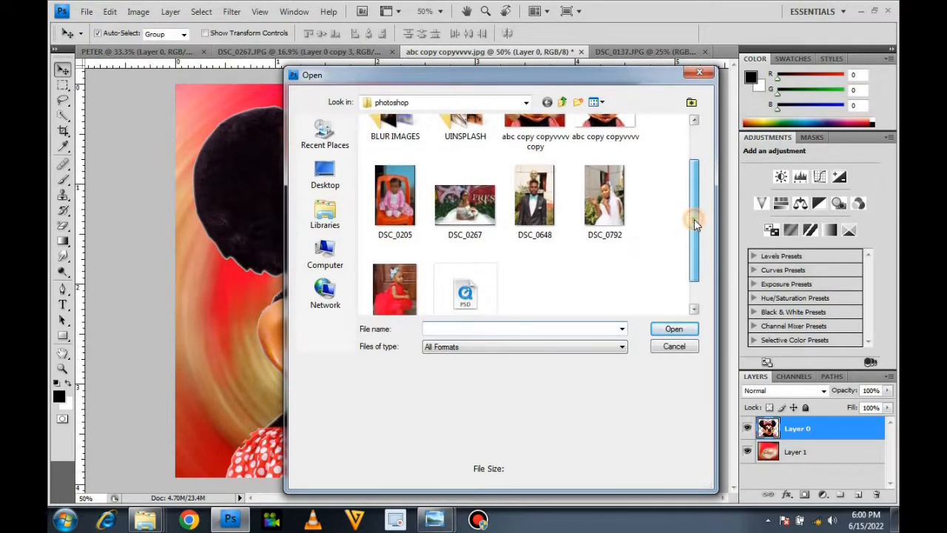
pyautogui.click(539, 208)
pyautogui.click(670, 329)
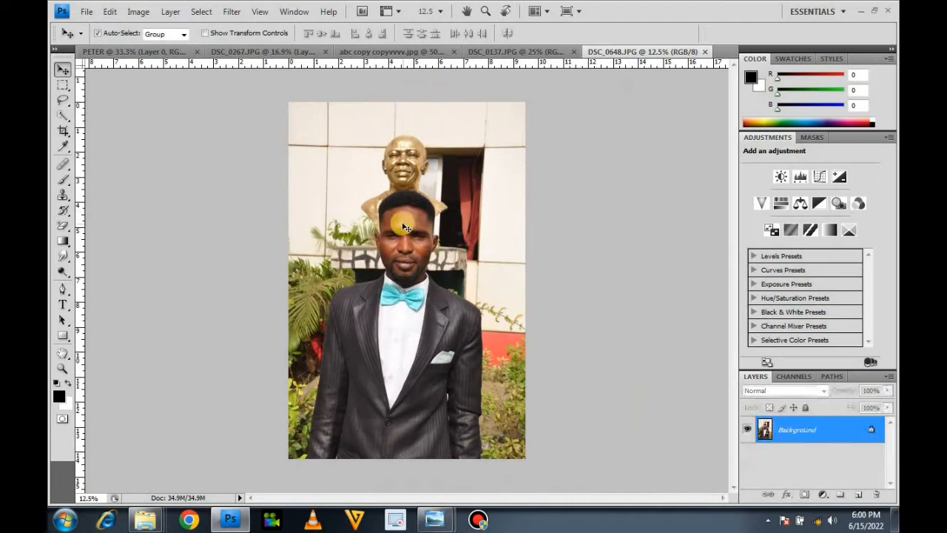
pyautogui.doubleClick(797, 432)
pyautogui.press('Return')
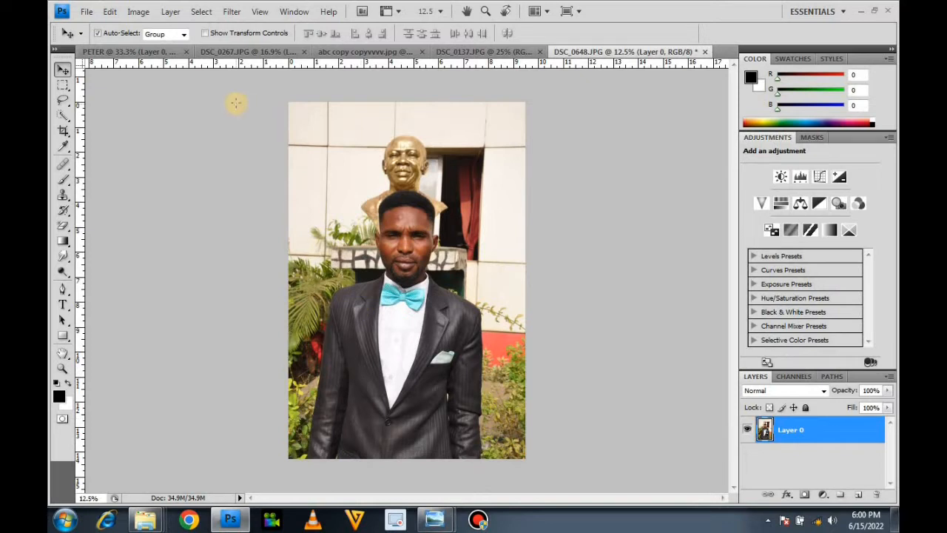
# Step: Crop the photo tighter around the man in the suit, to about 8 by 10 inches, trimming mostly the area above his head
pyautogui.press('c')
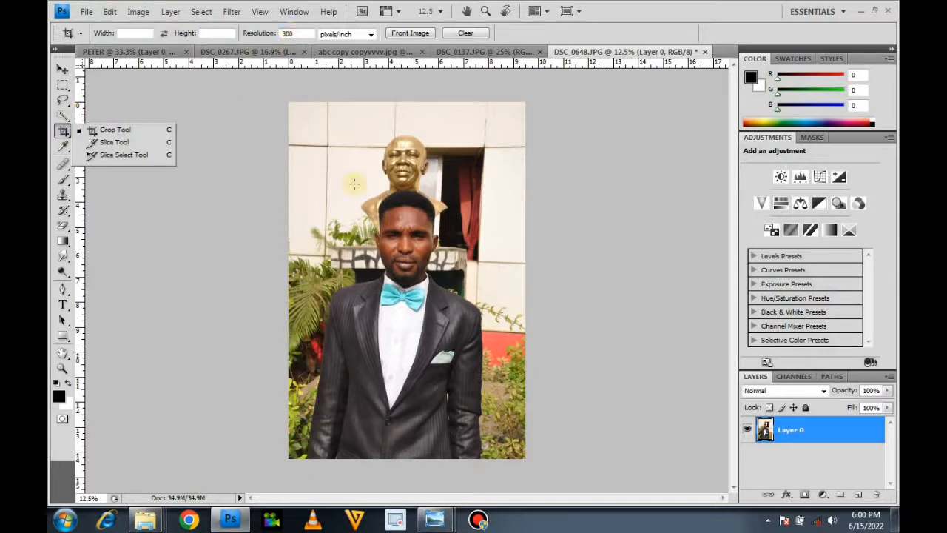
pyautogui.moveTo(288, 187); pyautogui.dragTo(494, 440)
pyautogui.moveTo(377, 353); pyautogui.dragTo(373, 322)
pyautogui.press('Return')
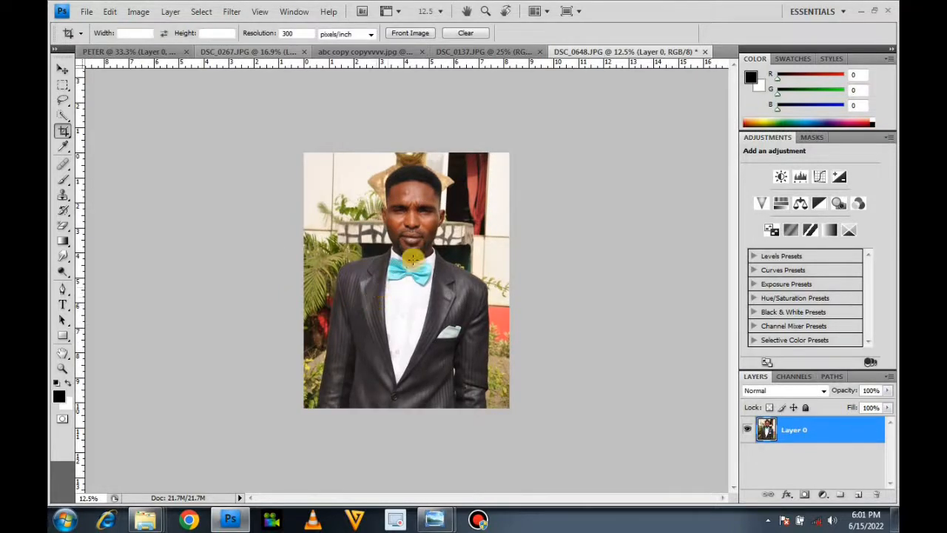
pyautogui.scroll(2, 413, 238)
pyautogui.scroll(3, 413, 237)
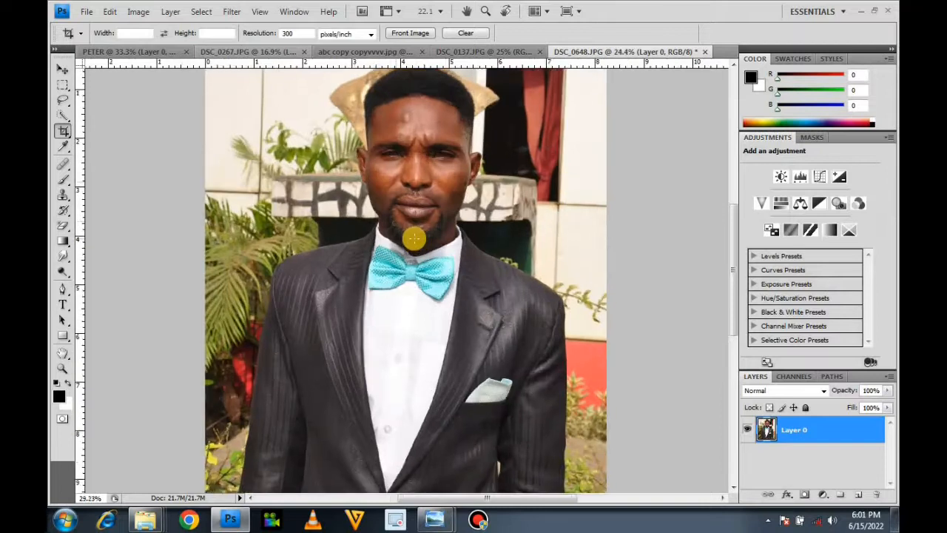
pyautogui.scroll(3, 417, 233)
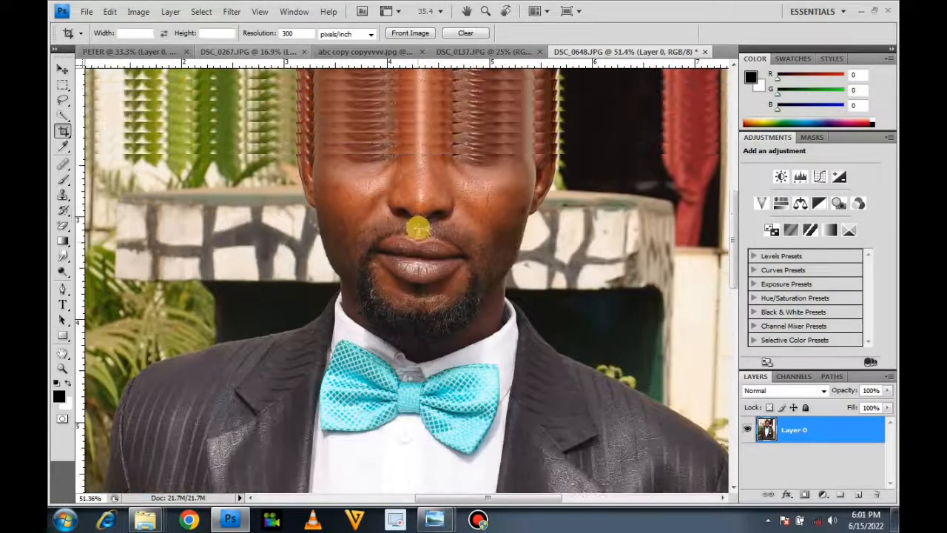
pyautogui.scroll(-5, 416, 233)
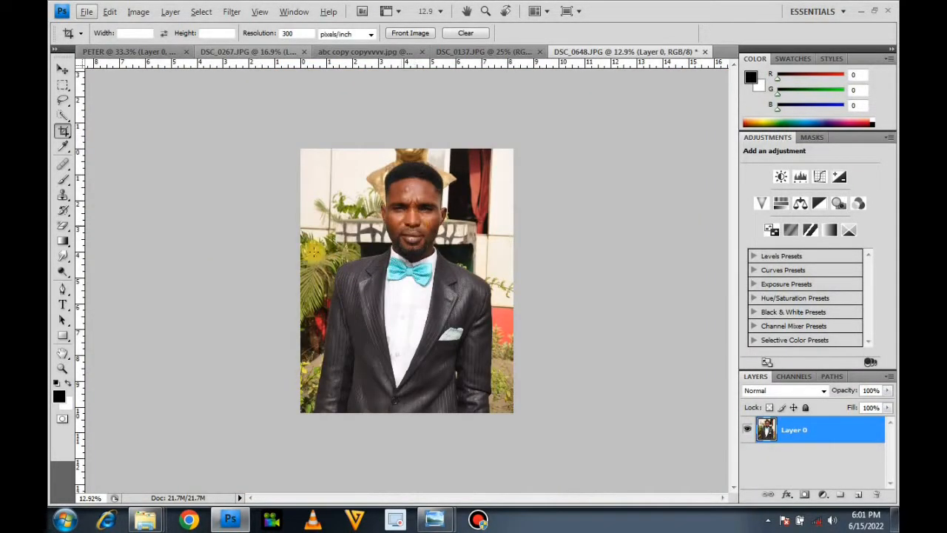
pyautogui.click(63, 126)
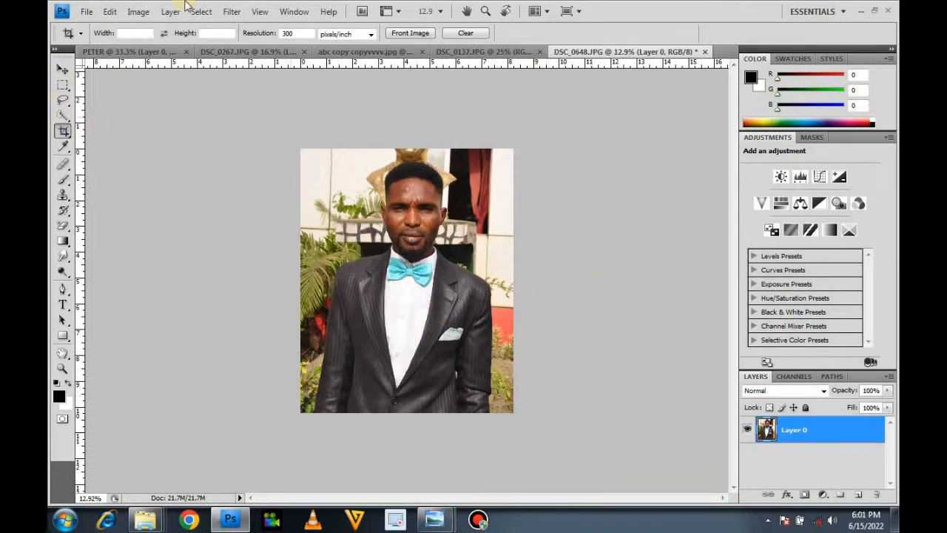
# Step: Select the palm leaves and red background along the photo's left edge beside the man's sleeve with the Quick Selection tool
pyautogui.moveTo(65, 113); pyautogui.dragTo(123, 118)
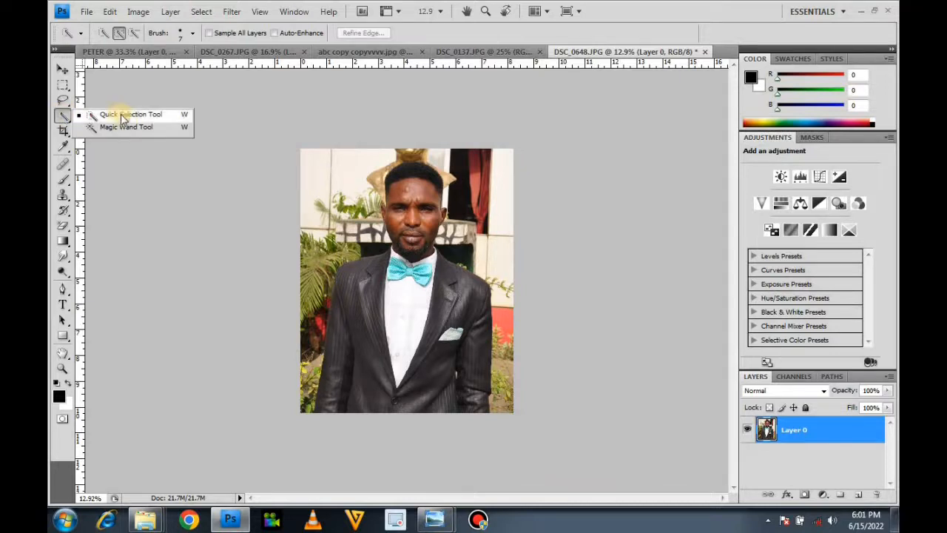
pyautogui.click(126, 115)
pyautogui.scroll(5, 303, 221)
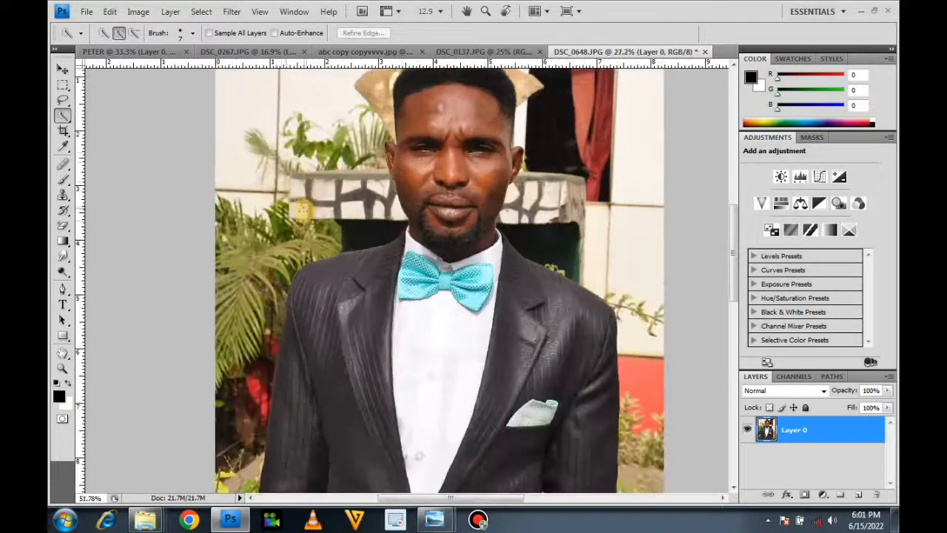
pyautogui.scroll(-2, 311, 181)
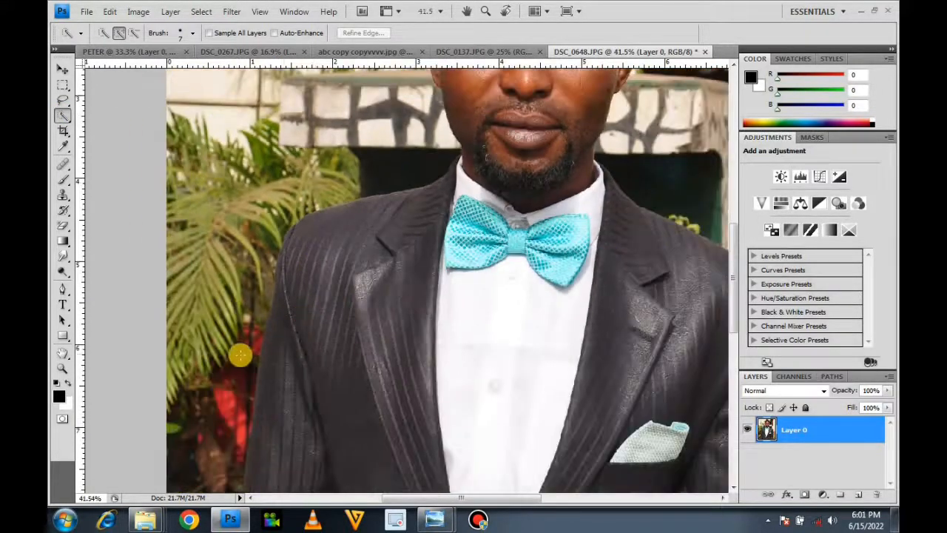
pyautogui.moveTo(219, 433); pyautogui.dragTo(216, 349)
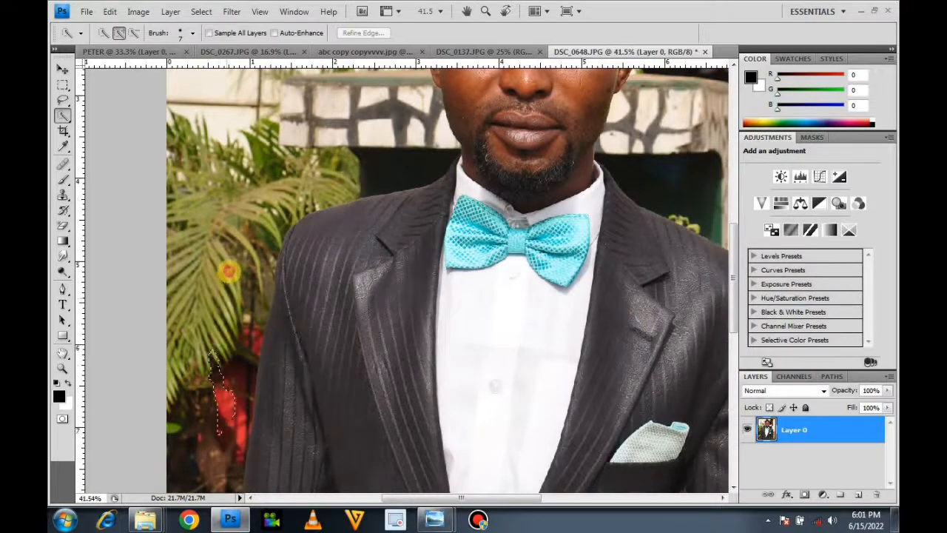
pyautogui.moveTo(236, 196); pyautogui.dragTo(227, 240)
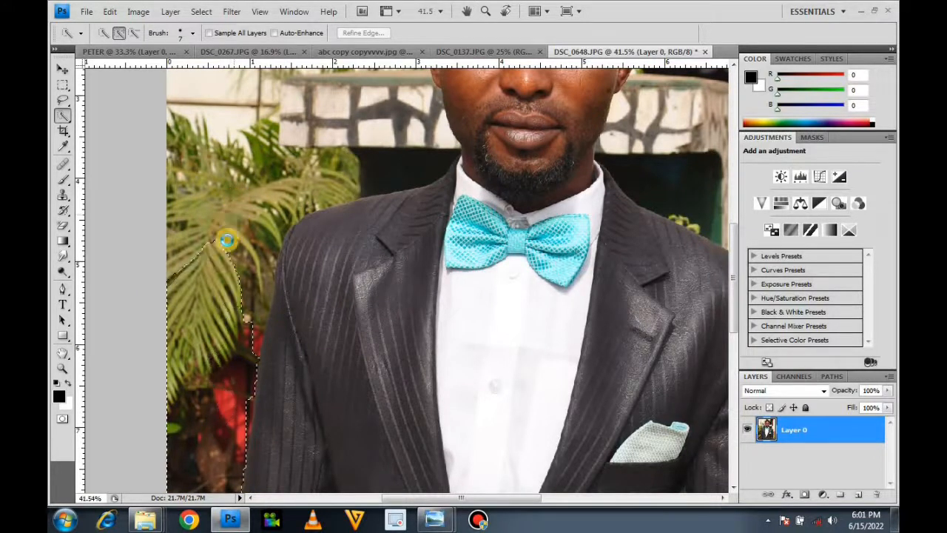
pyautogui.click(220, 266)
pyautogui.scroll(4, 221, 266)
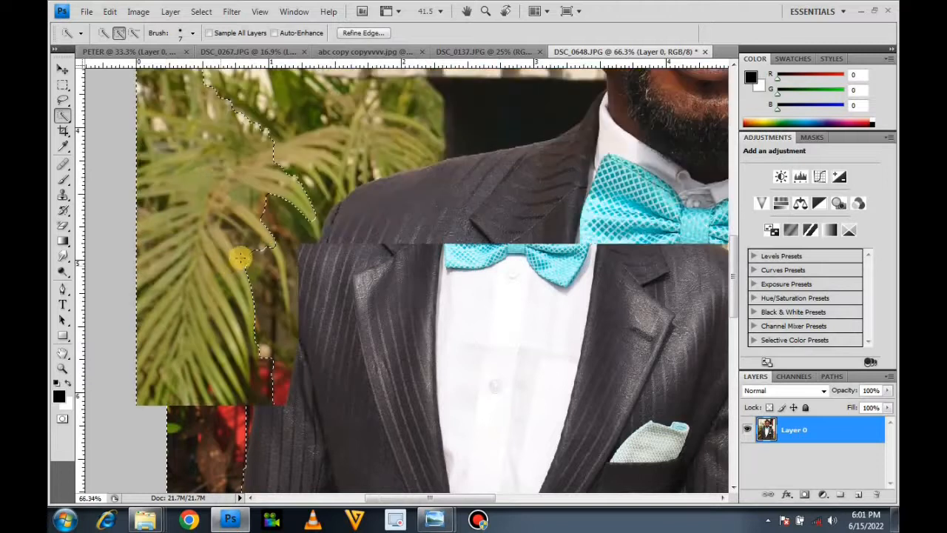
# Step: Subtract a patch of background beside the lower sleeve from the selection and set the Quick Selection brush diameter to 18 px
pyautogui.scroll(-7, 247, 248)
pyautogui.scroll(-3, 245, 253)
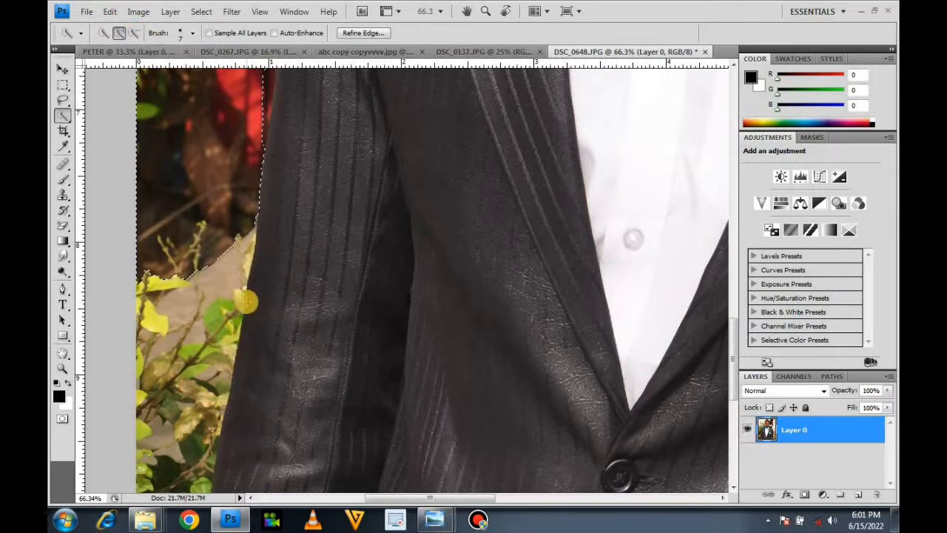
pyautogui.keyDown('alt'); pyautogui.click(246, 300); pyautogui.keyUp('alt')
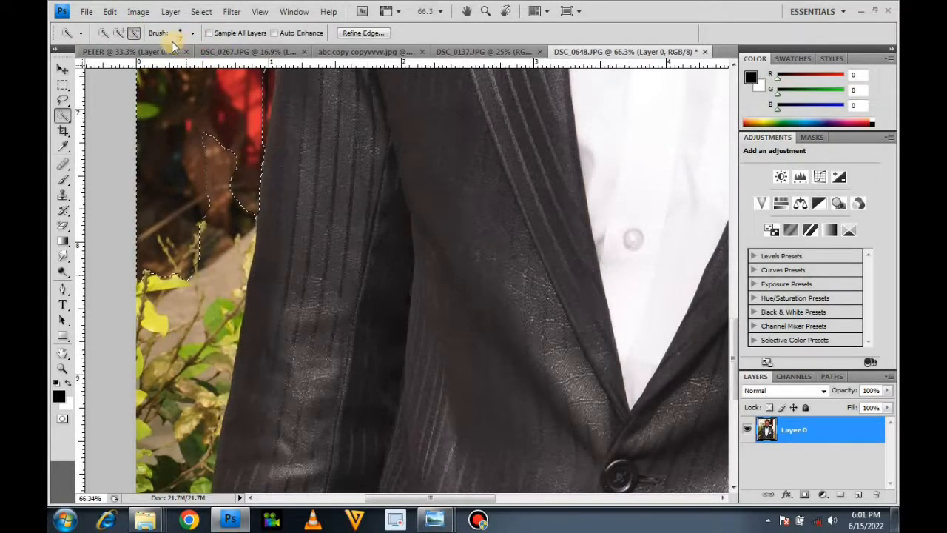
pyautogui.click(194, 33)
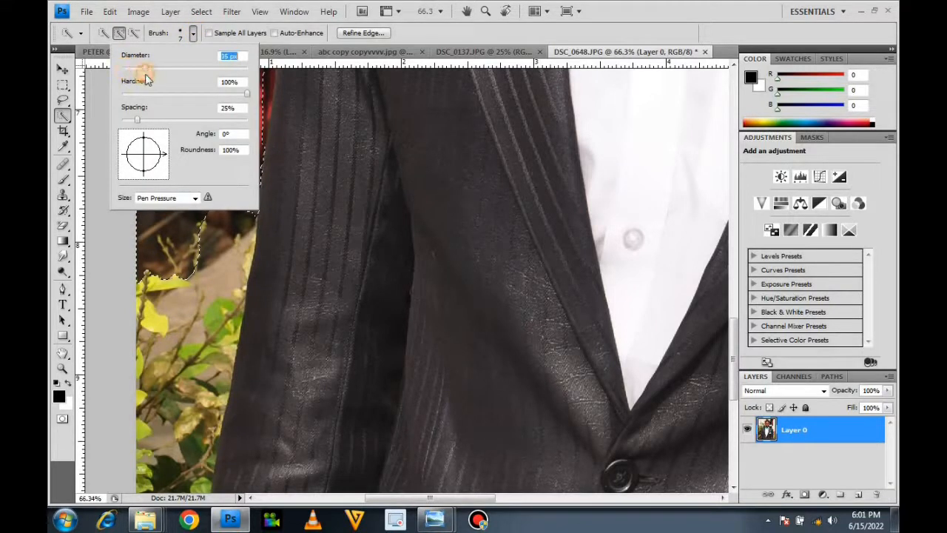
pyautogui.moveTo(185, 87); pyautogui.dragTo(155, 80)
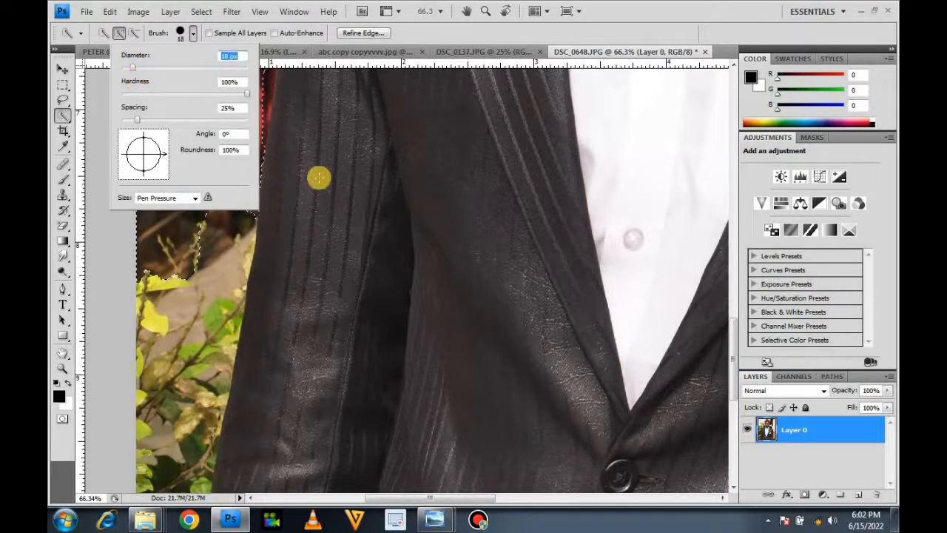
pyautogui.click(341, 188)
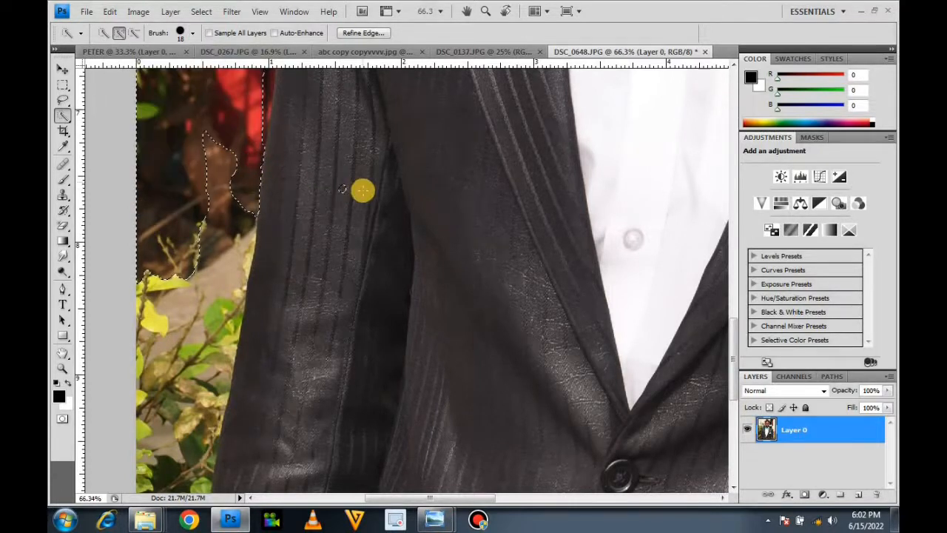
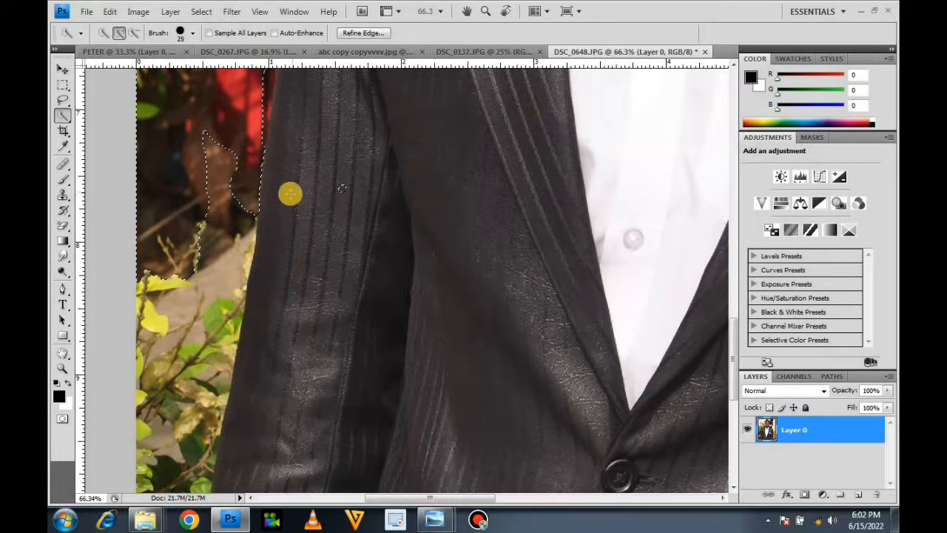
# Step: Add the foliage beside the lower sleeve down to the photo's bottom edge to the selection, using a 9 px Quick Selection brush
pyautogui.press('alt')
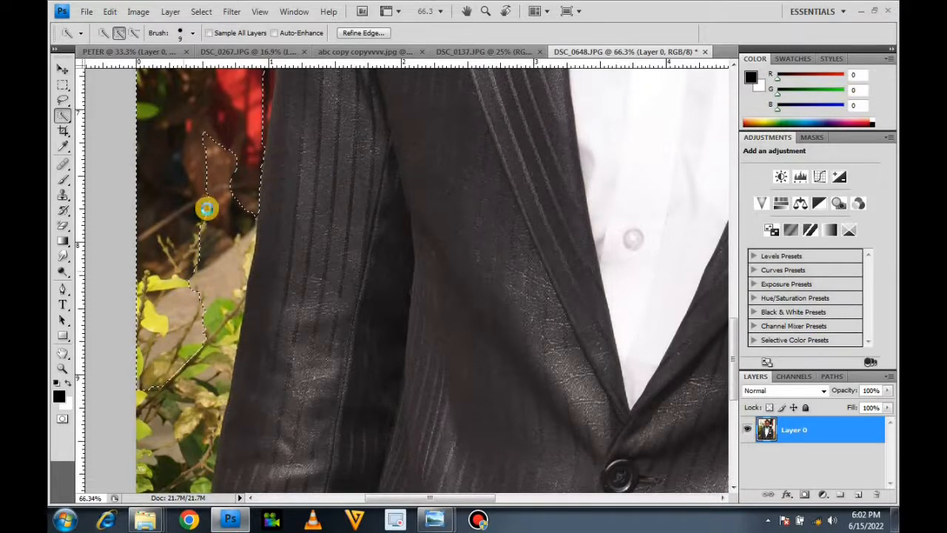
pyautogui.scroll(-5, 194, 349)
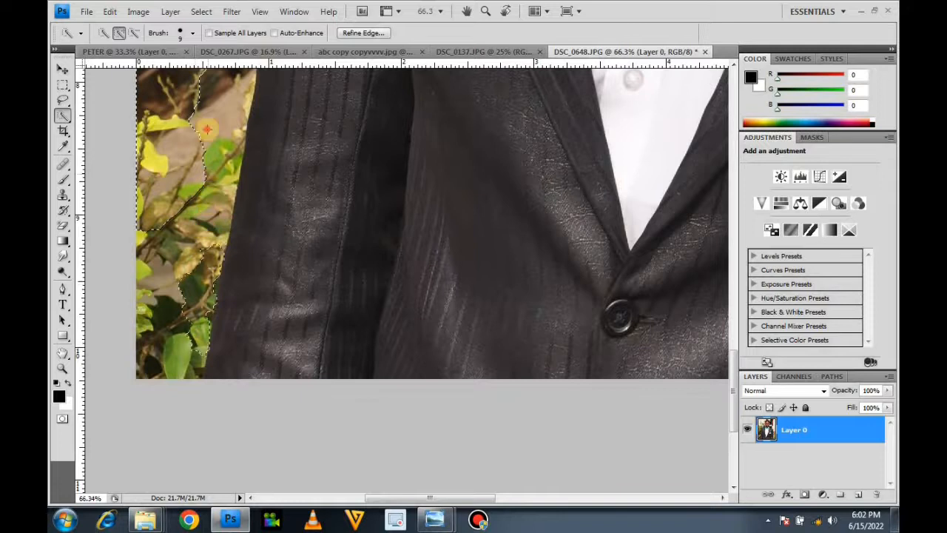
pyautogui.moveTo(204, 96); pyautogui.dragTo(206, 105)
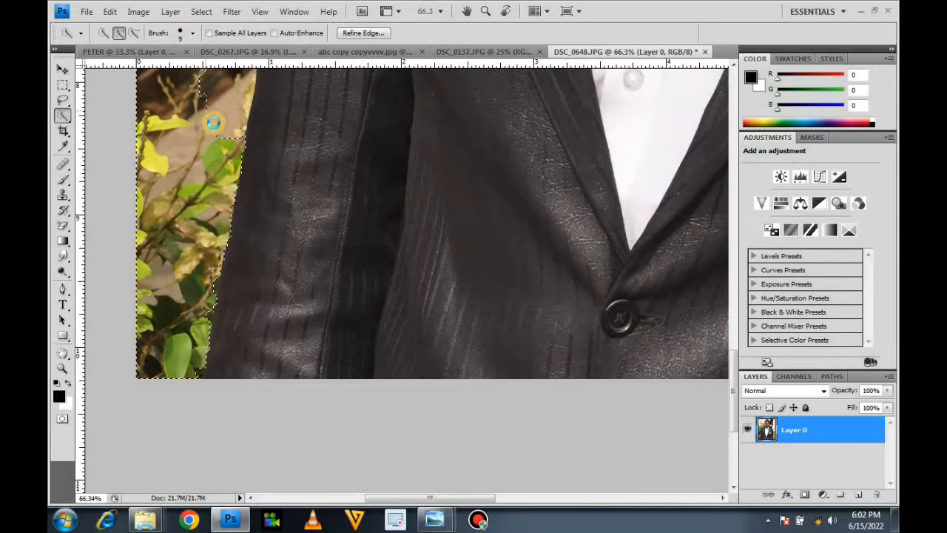
pyautogui.scroll(2, 213, 123)
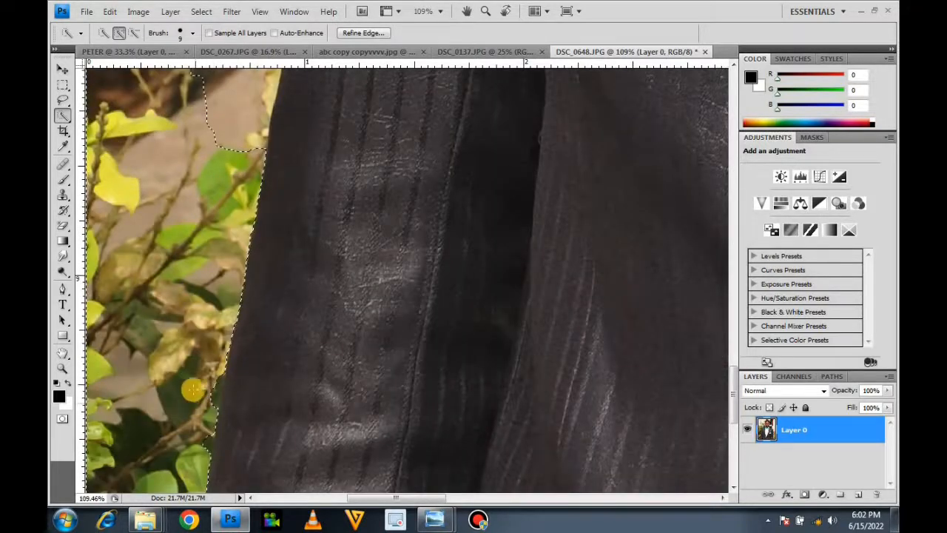
pyautogui.scroll(2, 198, 202)
pyautogui.moveTo(227, 211)
pyautogui.mouseDown()
pyautogui.moveTo(241, 153)
pyautogui.moveTo(237, 31)
pyautogui.mouseUp()
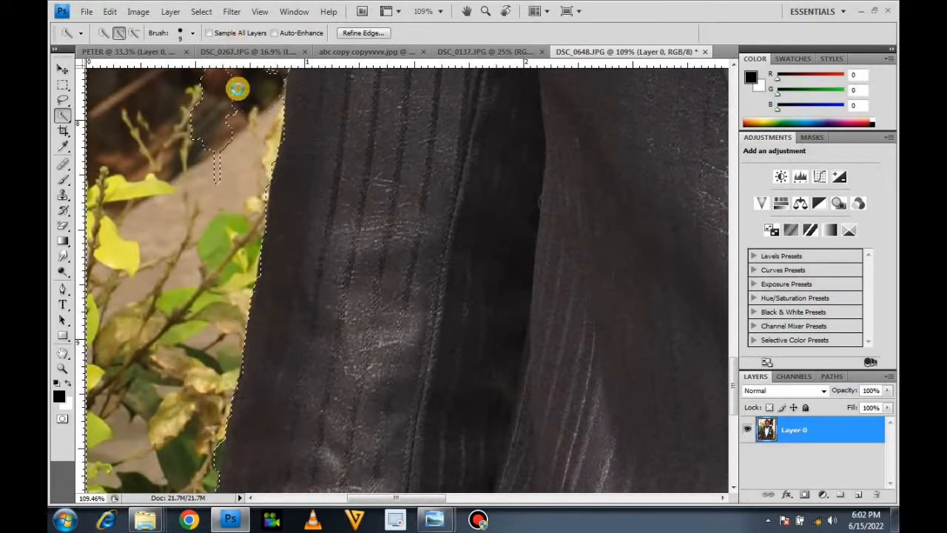
# Step: Add the leftover unselected patch between the red background and the yellow-green plants beside the sleeve to the selection
pyautogui.scroll(-2, 236, 89)
pyautogui.scroll(-1, 232, 95)
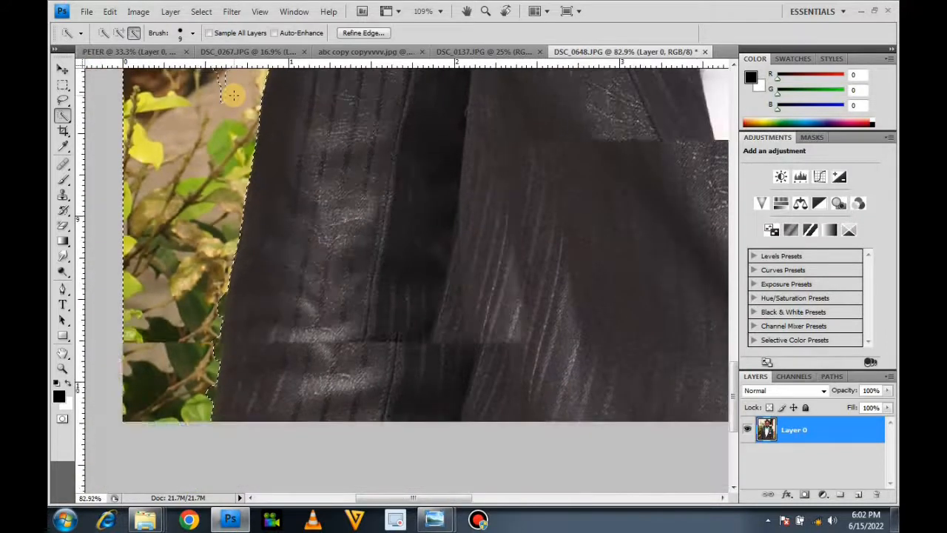
pyautogui.scroll(-2, 232, 94)
pyautogui.scroll(4, 235, 99)
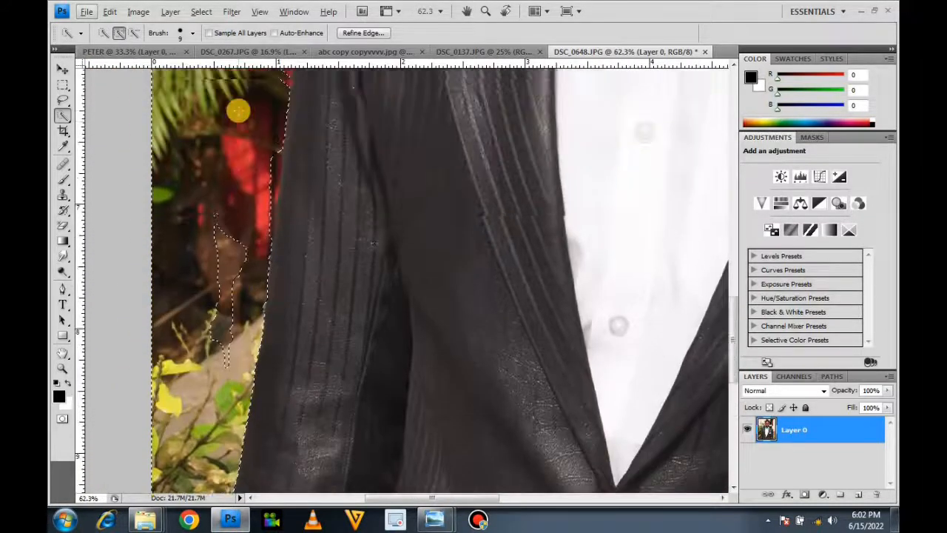
pyautogui.scroll(2, 225, 244)
pyautogui.moveTo(222, 285); pyautogui.dragTo(230, 423)
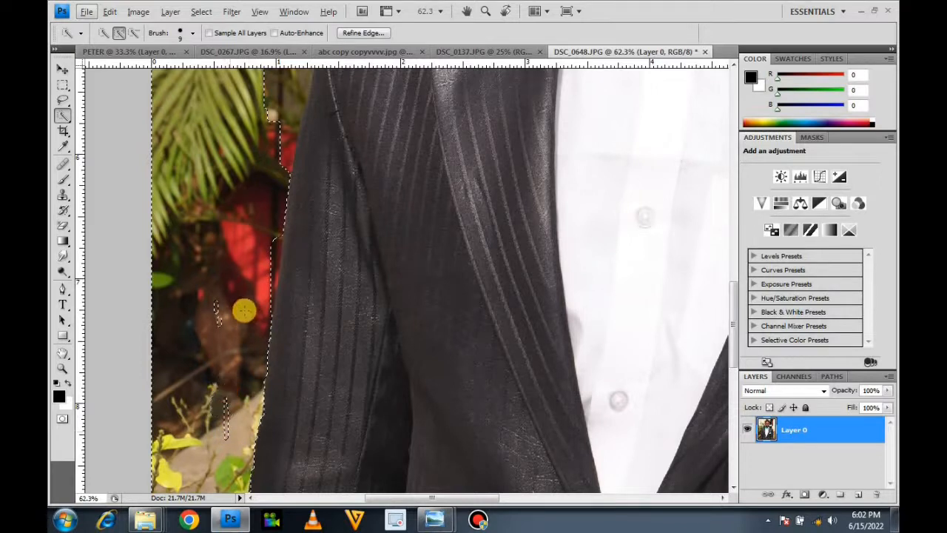
# Step: Enlarge the Quick Selection brush to 45 px and add the palm leaves beside the man's upper sleeve and shoulder to the selection
pyautogui.press(']')
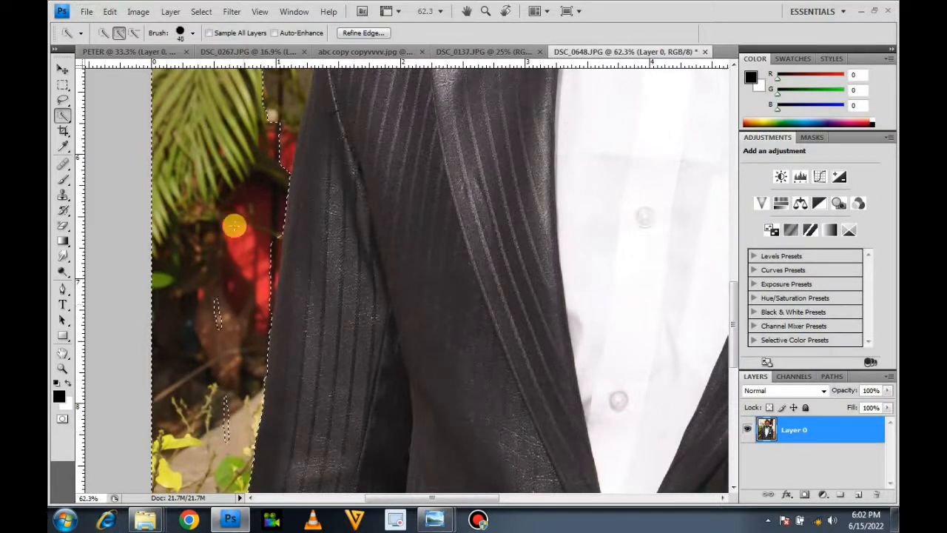
pyautogui.scroll(4, 235, 222)
pyautogui.scroll(3, 236, 222)
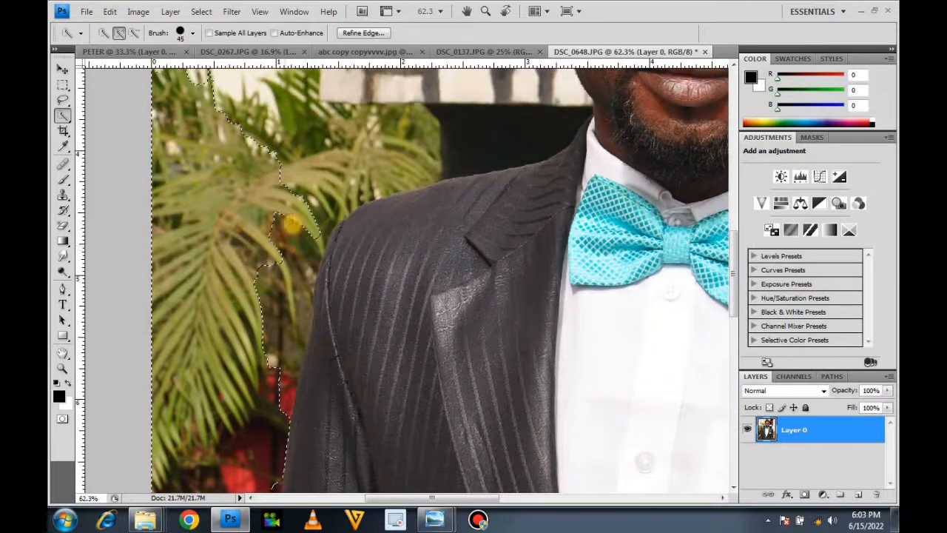
pyautogui.moveTo(323, 133)
pyautogui.mouseDown()
pyautogui.moveTo(386, 50)
pyautogui.moveTo(408, 108)
pyautogui.mouseUp()
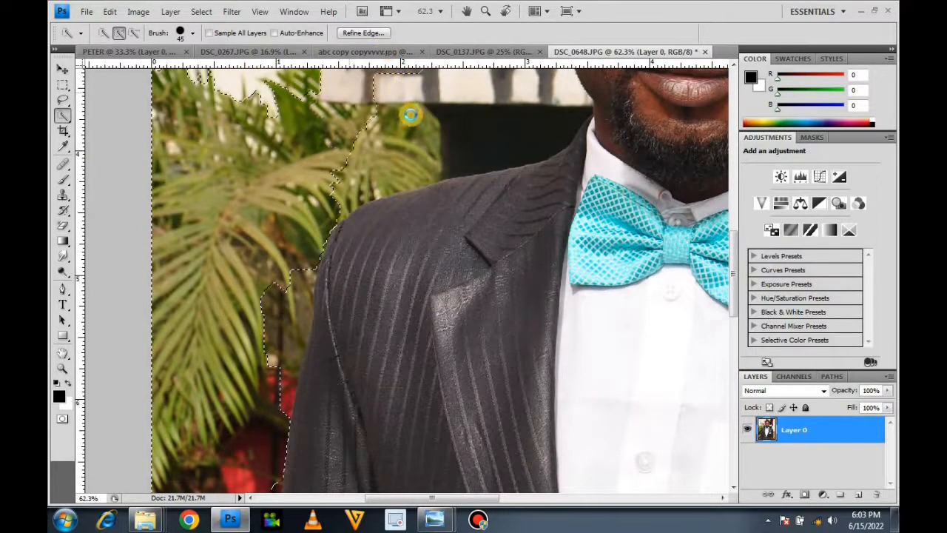
# Step: Add the part of the gold statue on the potted-plant side of the man's hair to the selection
pyautogui.scroll(6, 429, 126)
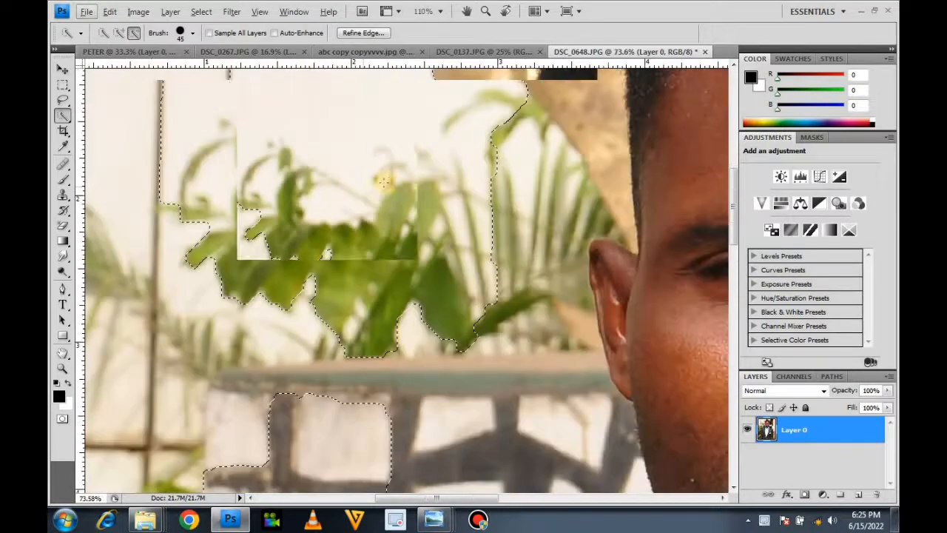
pyautogui.scroll(-3, 389, 189)
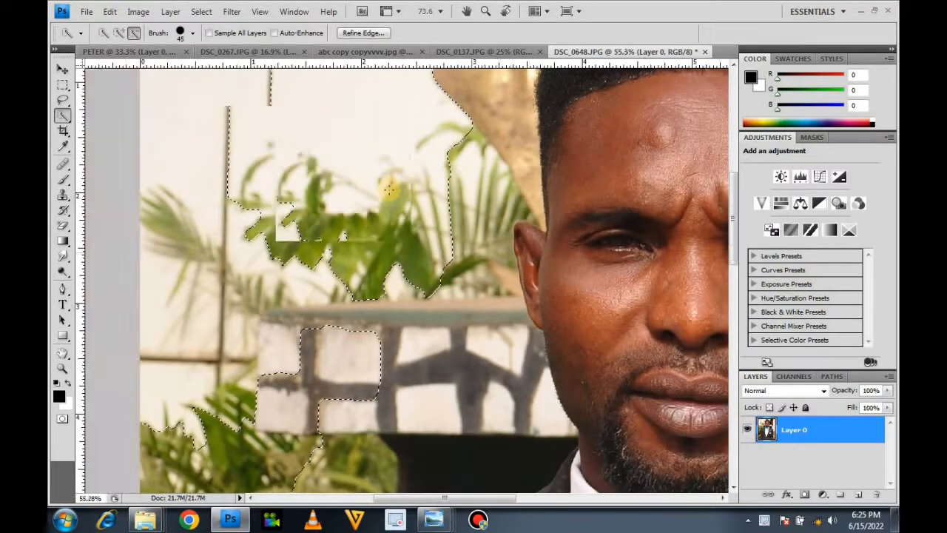
pyautogui.scroll(5, 389, 190)
pyautogui.scroll(2, 457, 210)
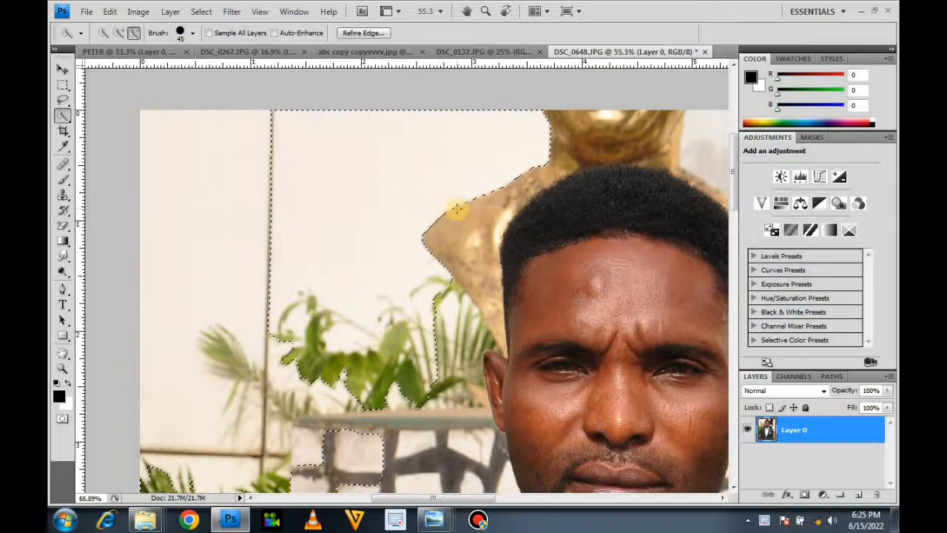
pyautogui.scroll(1, 457, 210)
pyautogui.hscroll(2, 464, 201)
pyautogui.moveTo(344, 256)
pyautogui.mouseDown()
pyautogui.moveTo(328, 232)
pyautogui.moveTo(328, 205)
pyautogui.moveTo(361, 197)
pyautogui.mouseUp()
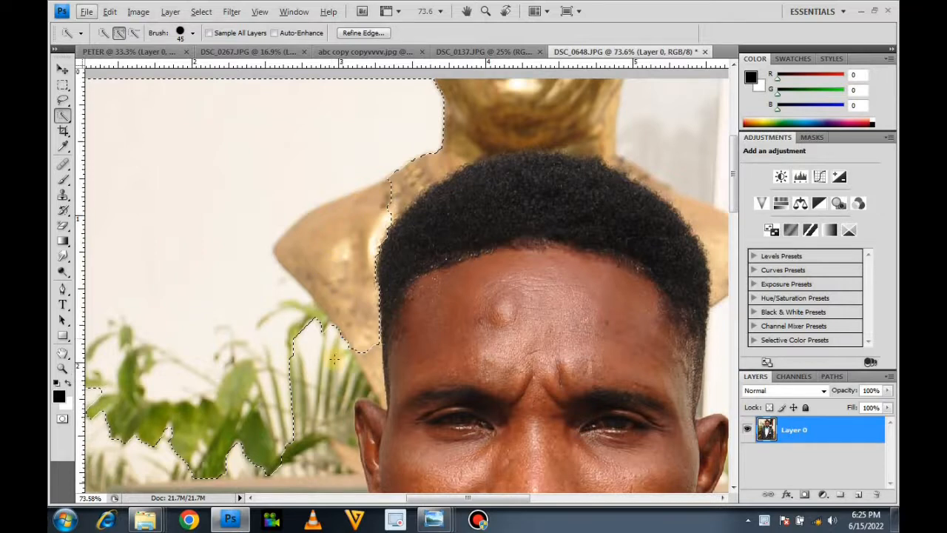
# Step: Add the palm leaves beside the ear and the stone ledge with its patterned wall next to the face to the selection
pyautogui.scroll(-6, 331, 269)
pyautogui.keyDown('alt'); pyautogui.click(325, 210); pyautogui.keyUp('alt')
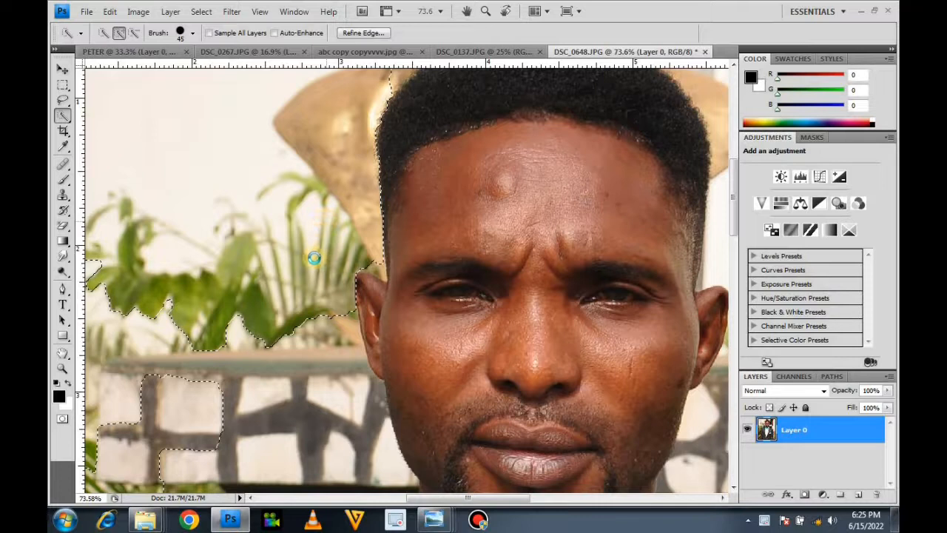
pyautogui.scroll(-7, 313, 258)
pyautogui.click(266, 200)
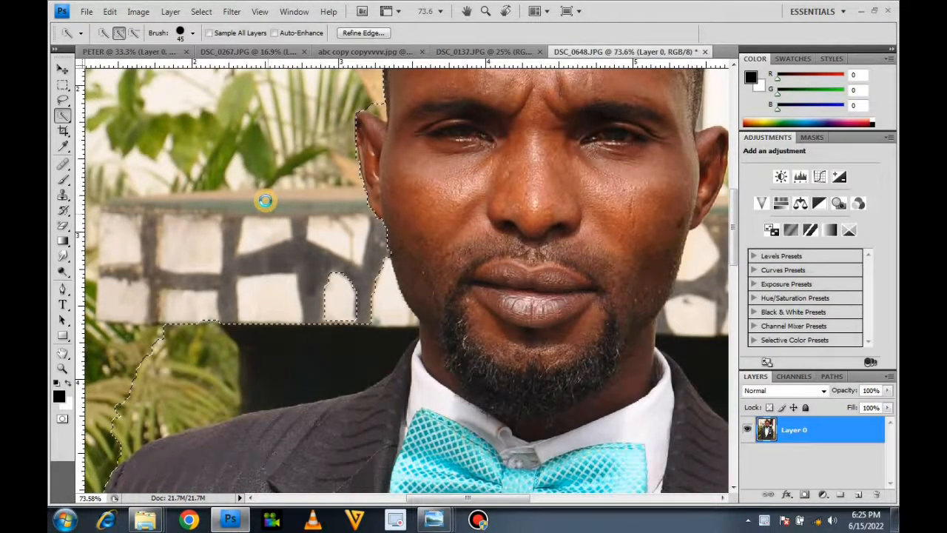
pyautogui.hscroll(-6, 270, 202)
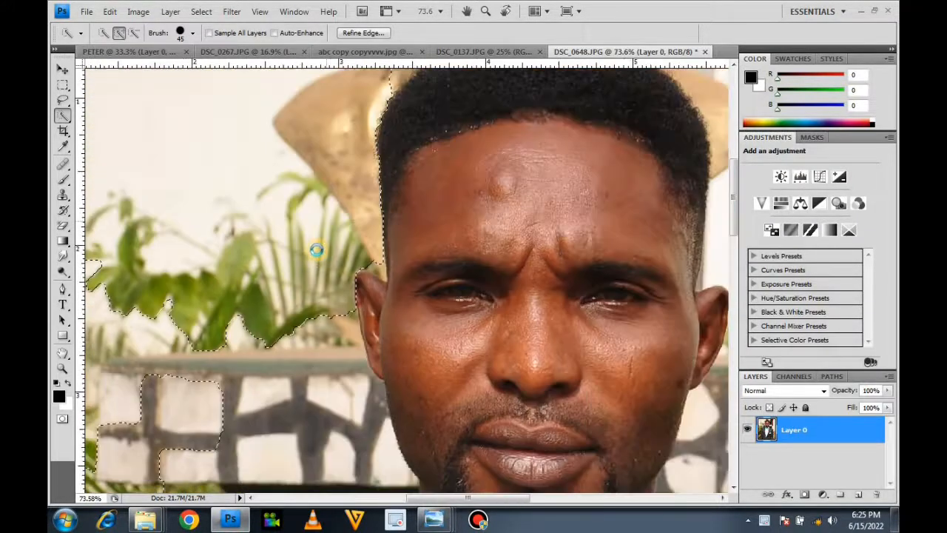
pyautogui.scroll(-7, 312, 260)
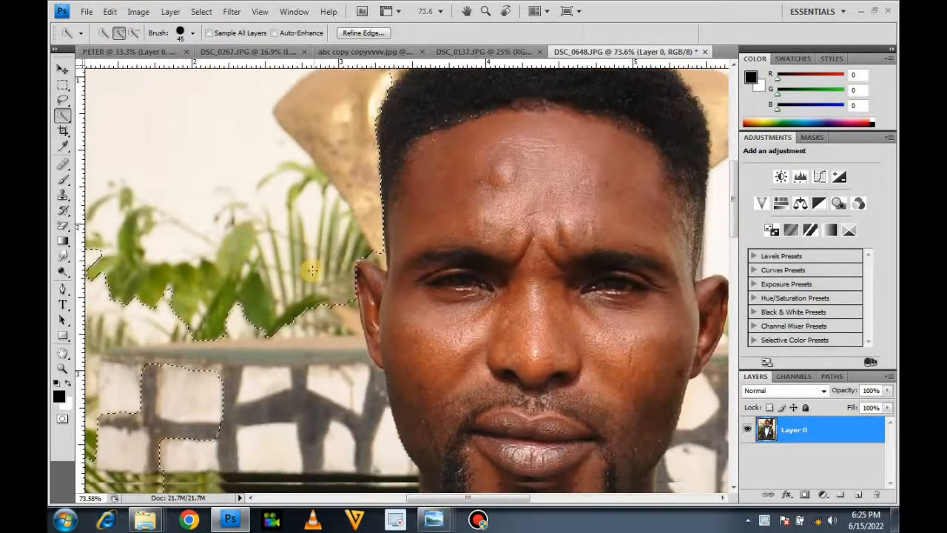
pyautogui.click(266, 200)
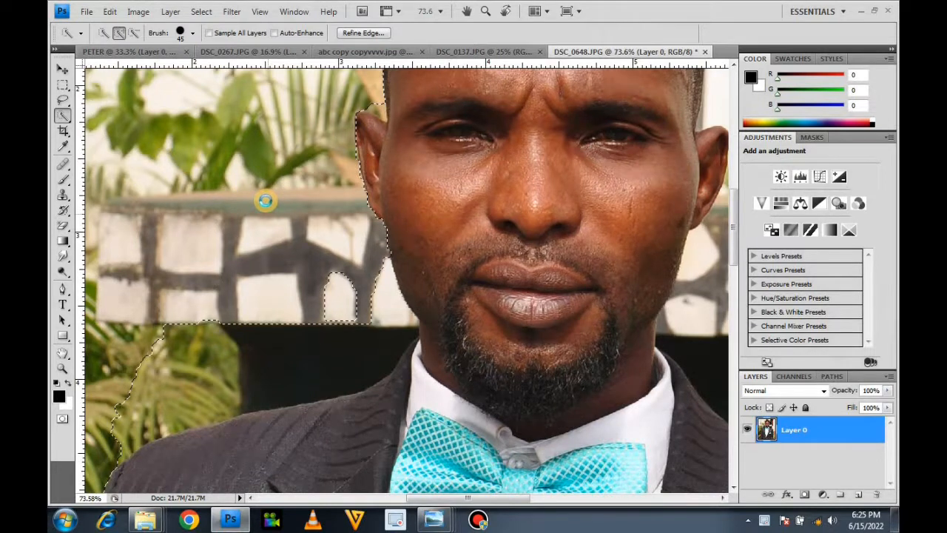
# Step: Add the dark area under the stone ledge and the leaves along the shoulder line to the selection
pyautogui.hscroll(-6, 270, 207)
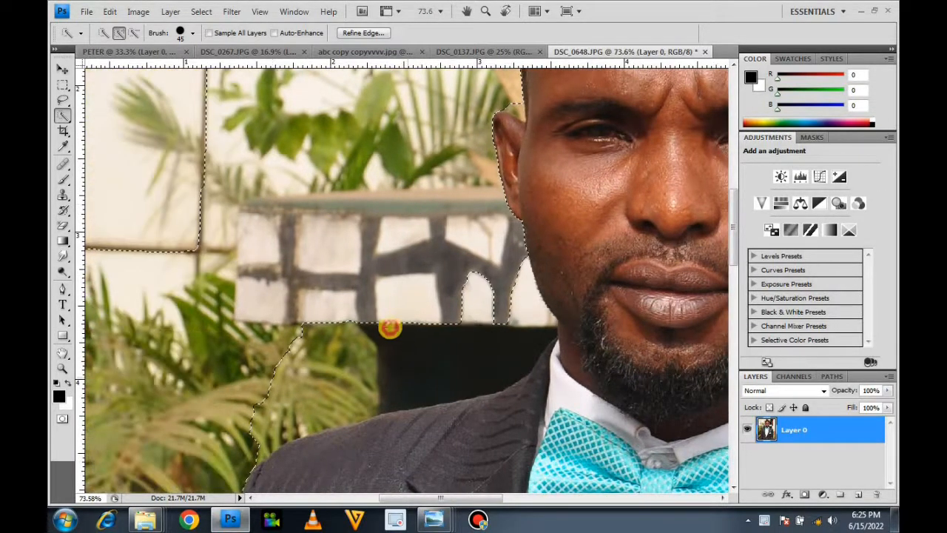
pyautogui.moveTo(380, 316); pyautogui.dragTo(295, 318)
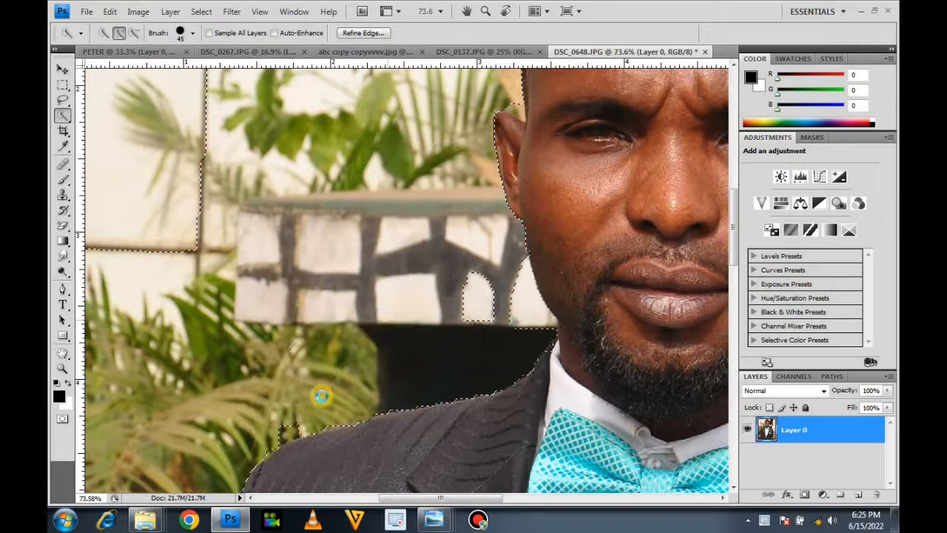
pyautogui.moveTo(287, 435); pyautogui.dragTo(299, 427)
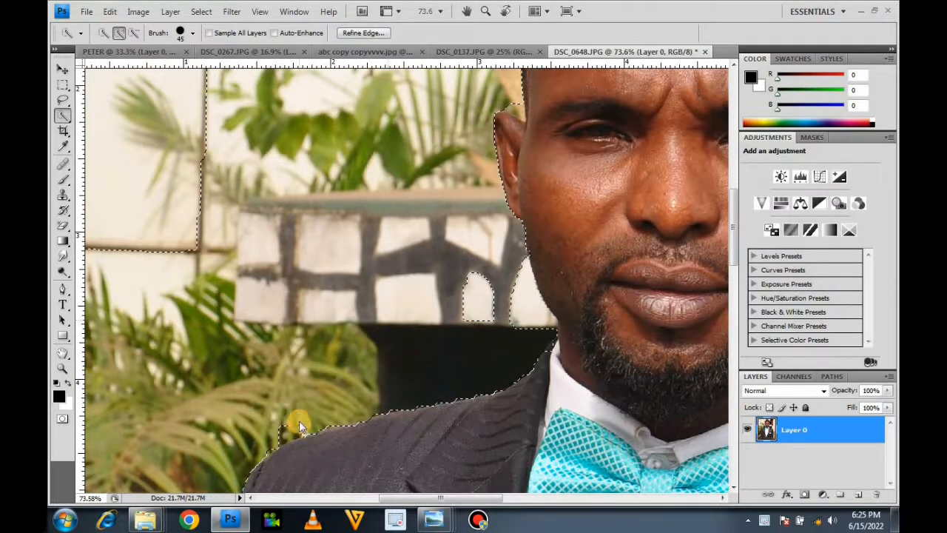
# Step: Reduce the Quick Selection brush to 9 px and add the background notch between the ear and the hairline to the selection
pyautogui.moveTo(573, 187); pyautogui.dragTo(332, 185)
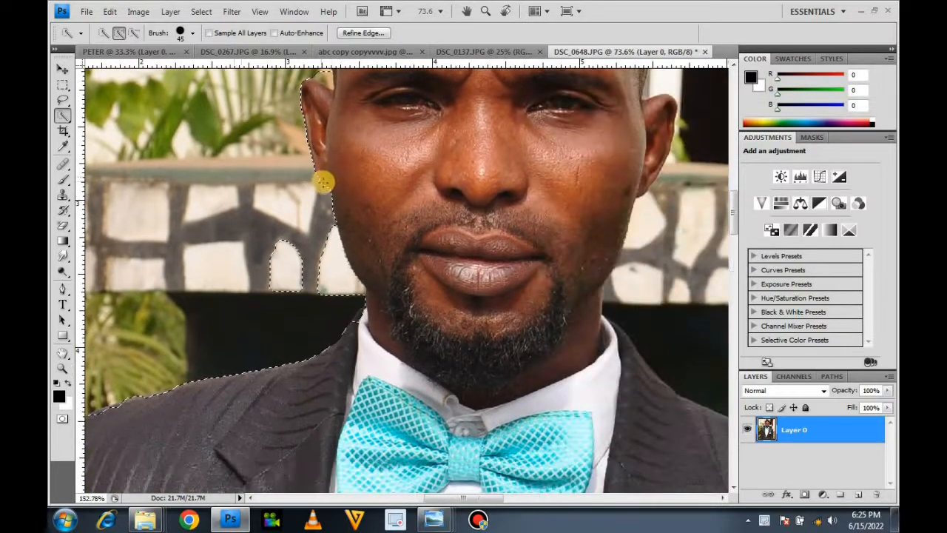
pyautogui.scroll(5, 332, 185)
pyautogui.press('[')
pyautogui.press('[')
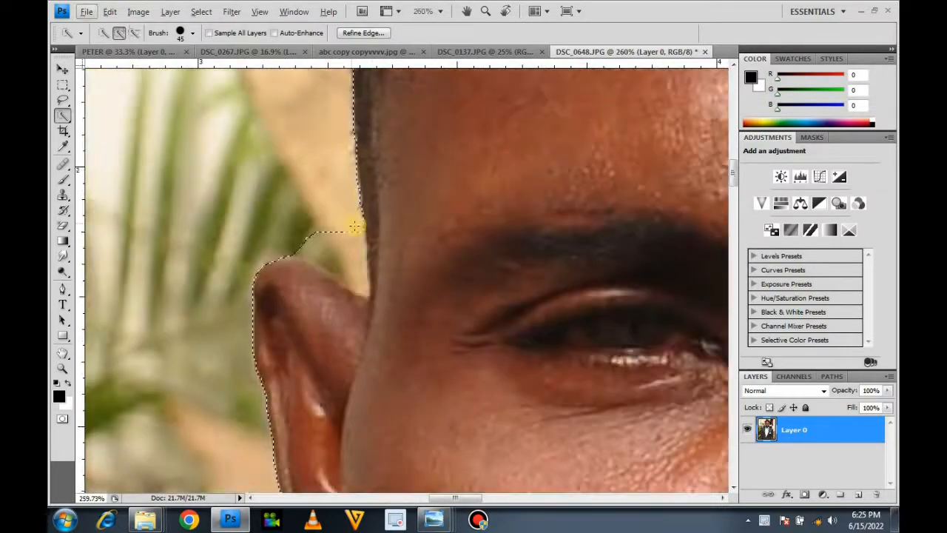
pyautogui.press('[')
pyautogui.press('[')
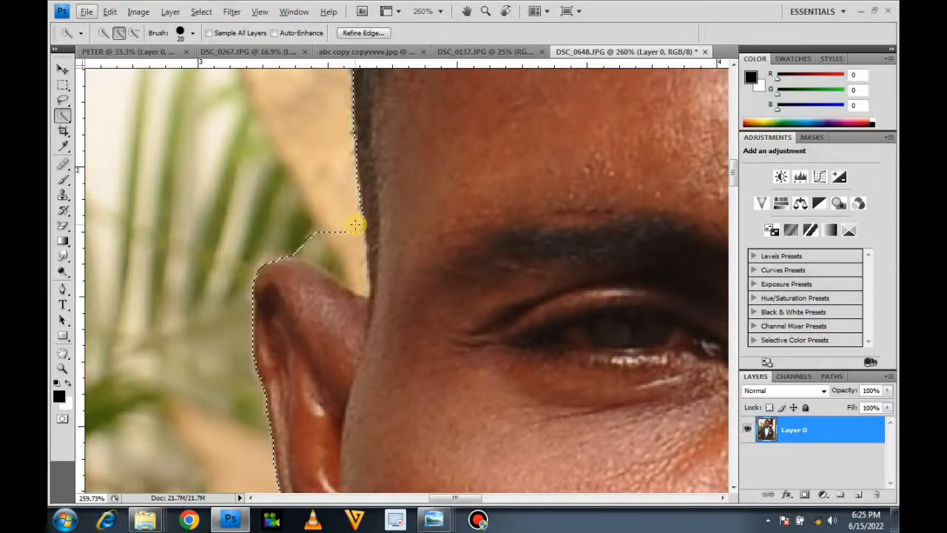
pyautogui.moveTo(355, 224)
pyautogui.mouseDown()
pyautogui.moveTo(377, 267)
pyautogui.moveTo(358, 270)
pyautogui.moveTo(341, 243)
pyautogui.mouseUp()
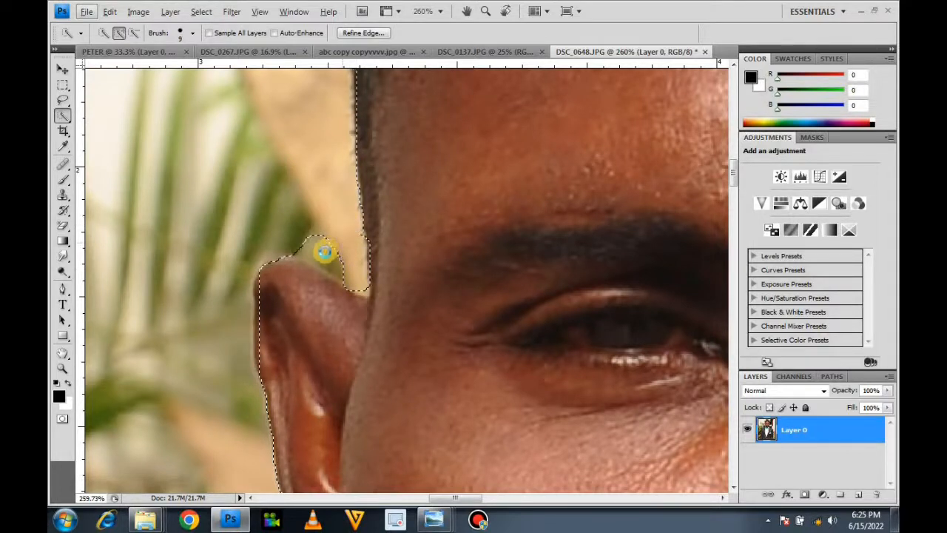
pyautogui.moveTo(329, 261)
pyautogui.mouseDown()
pyautogui.moveTo(322, 254)
pyautogui.moveTo(345, 273)
pyautogui.moveTo(348, 303)
pyautogui.mouseUp()
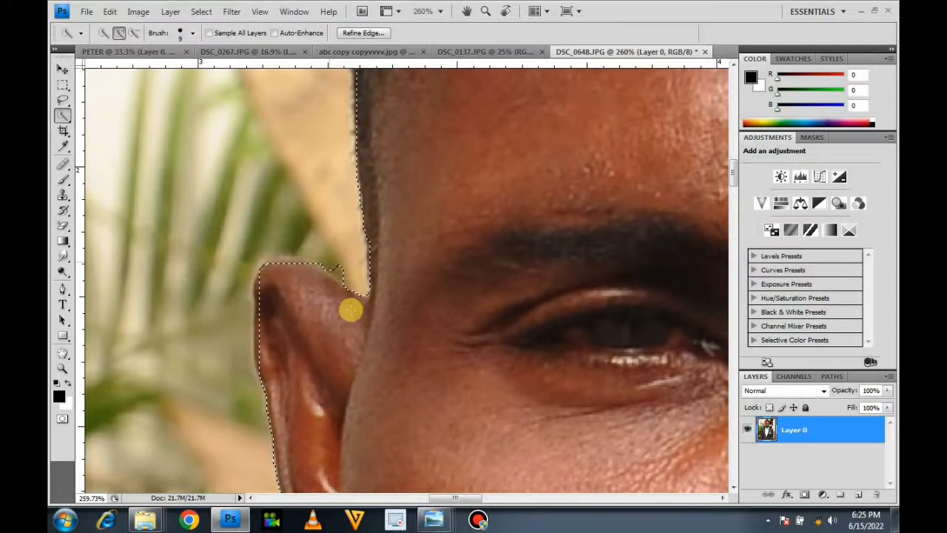
# Step: Enlarge the Quick Selection brush to 45 px and add the rest of the gold statue and the pale wall around the hair to the selection
pyautogui.scroll(-6, 445, 287)
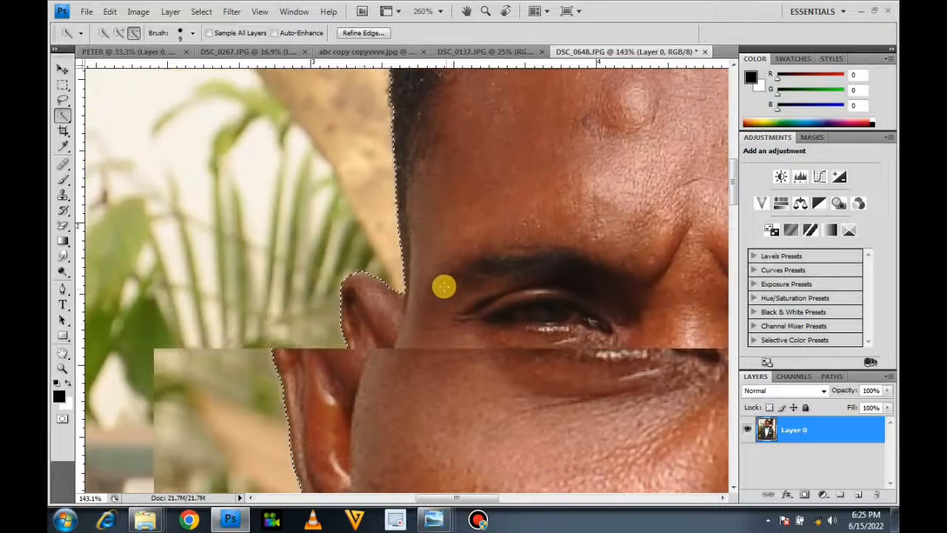
pyautogui.hscroll(5, 467, 251)
pyautogui.hscroll(3, 473, 253)
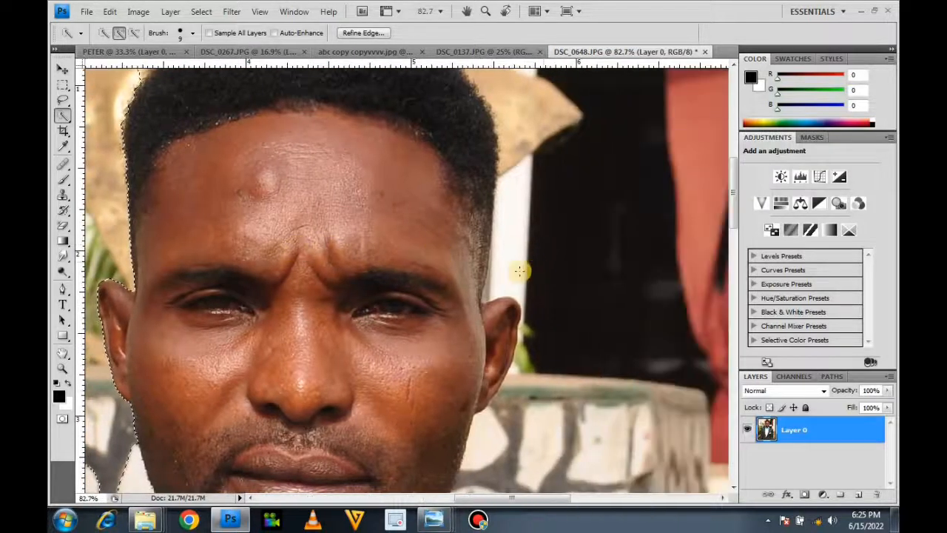
pyautogui.scroll(3, 520, 265)
pyautogui.scroll(-4, 521, 264)
pyautogui.scroll(8, 584, 222)
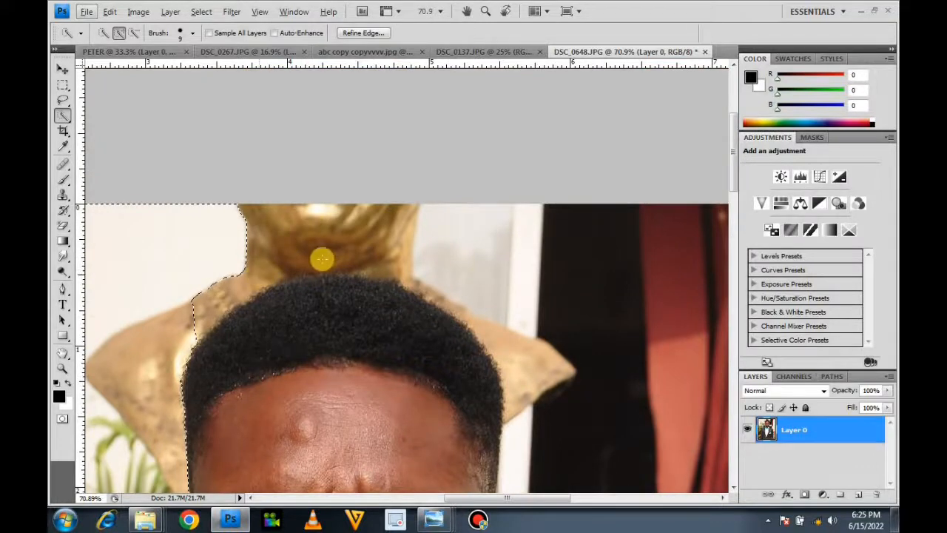
pyautogui.press(']')
pyautogui.press(']')
pyautogui.press(']')
pyautogui.press(']')
pyautogui.press(']')
pyautogui.press(']')
pyautogui.press(']')
pyautogui.press(']')
pyautogui.moveTo(349, 250)
pyautogui.mouseDown()
pyautogui.moveTo(424, 237)
pyautogui.moveTo(500, 257)
pyautogui.moveTo(592, 301)
pyautogui.moveTo(543, 282)
pyautogui.mouseUp()
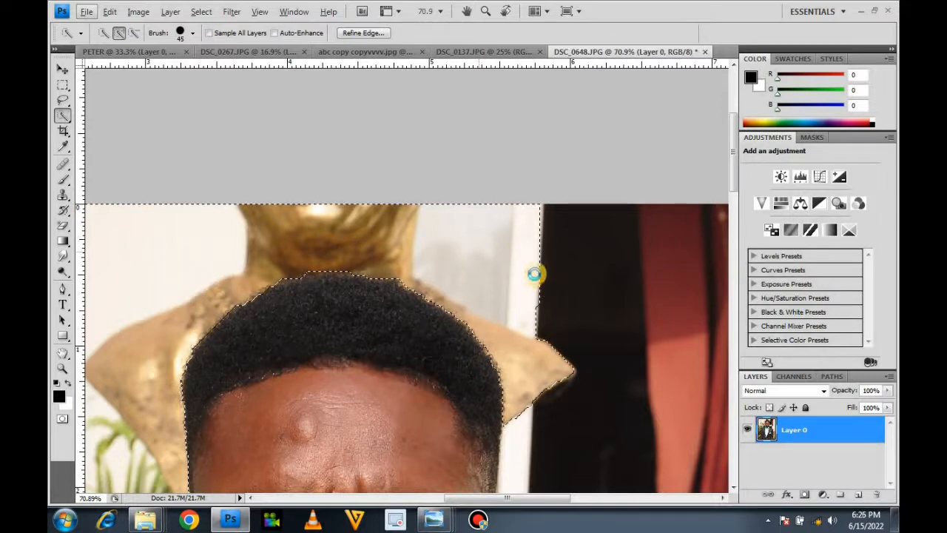
# Step: Add the dark doorway, the red curtain and the white wall beyond them to the selection
pyautogui.hscroll(5, 537, 271)
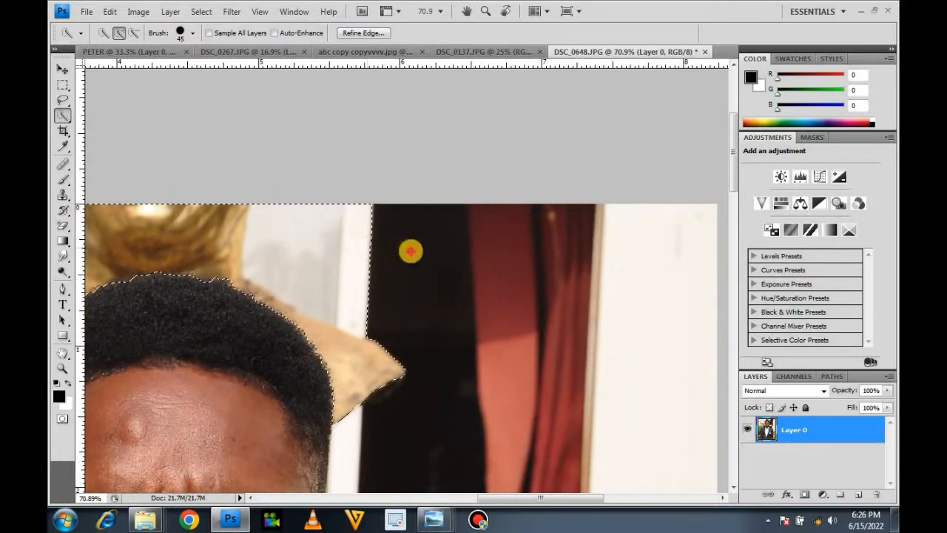
pyautogui.moveTo(520, 289)
pyautogui.mouseDown()
pyautogui.moveTo(561, 319)
pyautogui.moveTo(608, 379)
pyautogui.moveTo(615, 426)
pyautogui.moveTo(645, 474)
pyautogui.mouseUp()
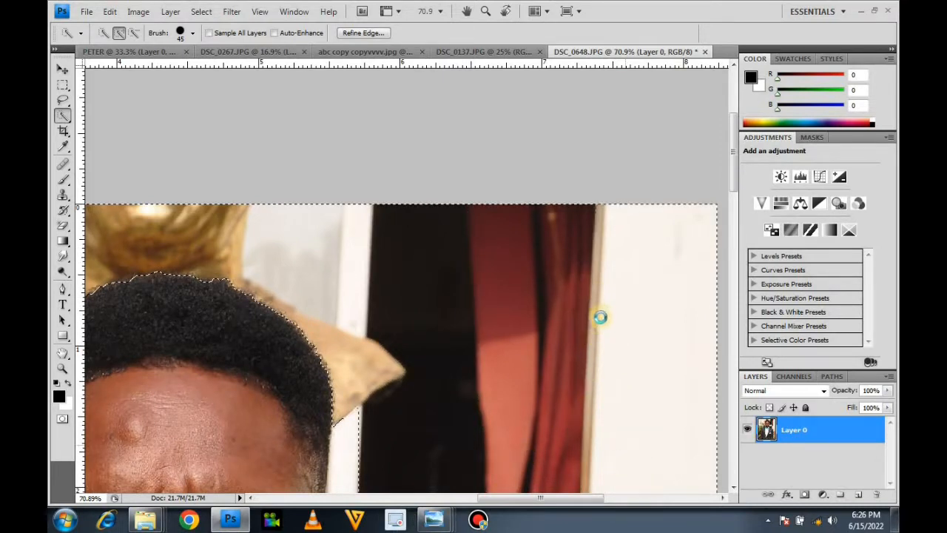
pyautogui.scroll(-5, 588, 317)
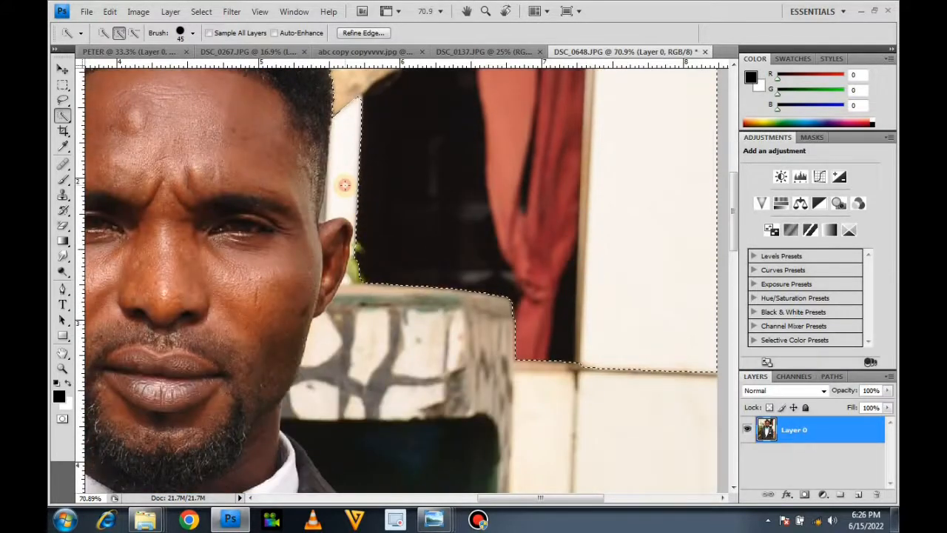
# Step: Add the white strip beside the ear and most of the stone ledge below the doorway to the selection
pyautogui.moveTo(345, 185); pyautogui.dragTo(346, 130)
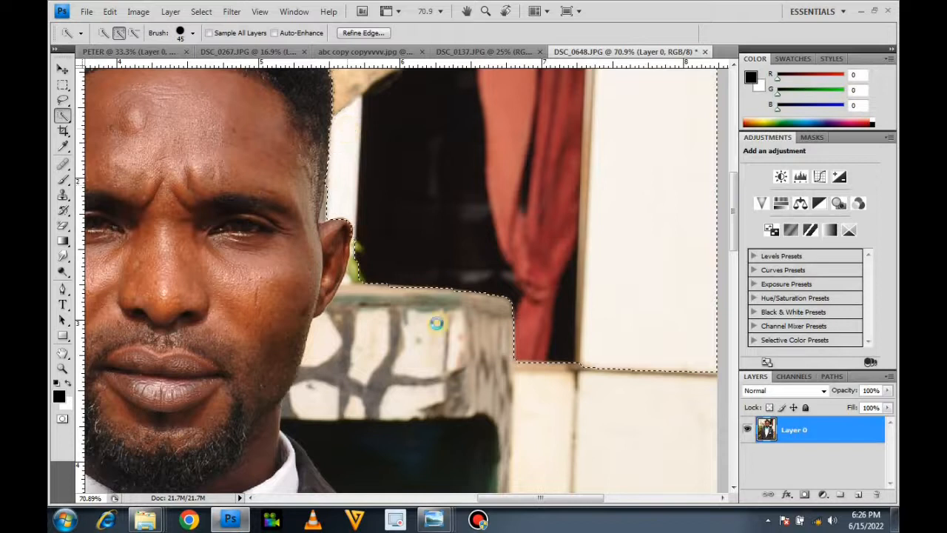
pyautogui.scroll(-1, 382, 328)
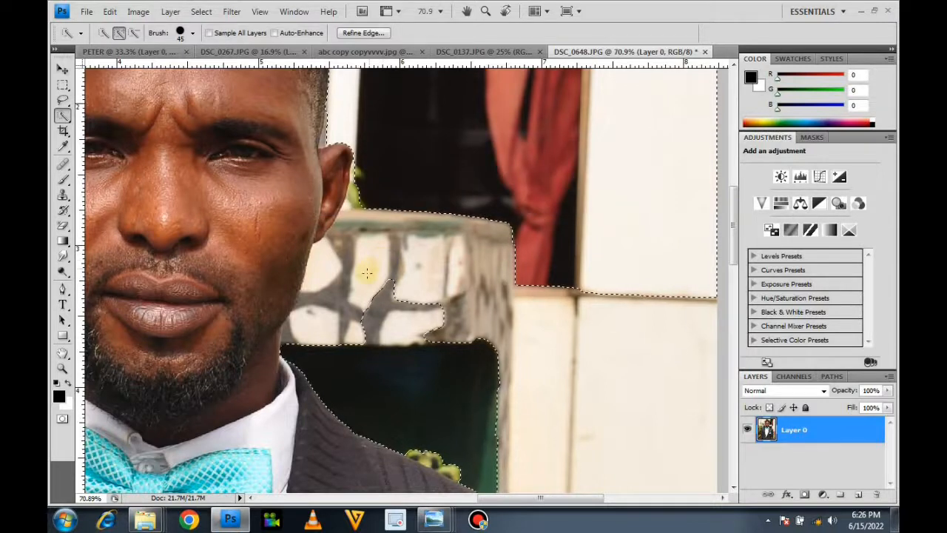
pyautogui.moveTo(361, 250)
pyautogui.mouseDown()
pyautogui.moveTo(376, 227)
pyautogui.moveTo(412, 230)
pyautogui.mouseUp()
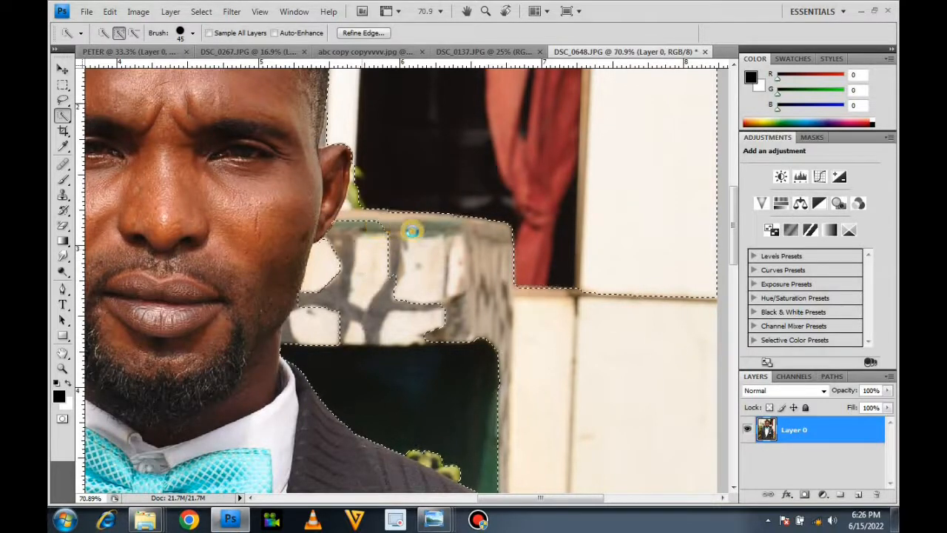
pyautogui.moveTo(464, 290)
pyautogui.mouseDown()
pyautogui.moveTo(439, 345)
pyautogui.moveTo(496, 331)
pyautogui.mouseUp()
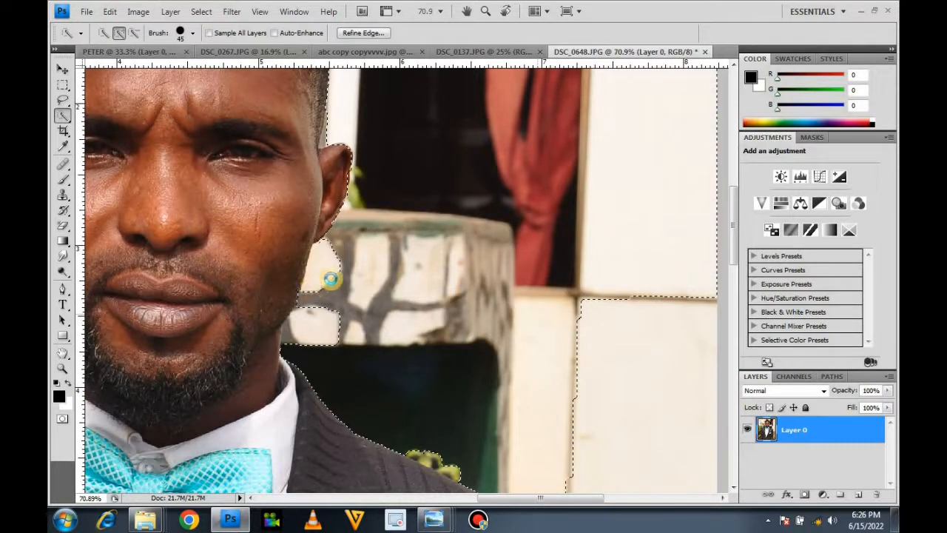
# Step: Reduce the Quick Selection brush to 8 px and add the remaining white stone patches beside the jaw and neck to the selection
pyautogui.press('[')
pyautogui.press('[')
pyautogui.press('[')
pyautogui.press('[')
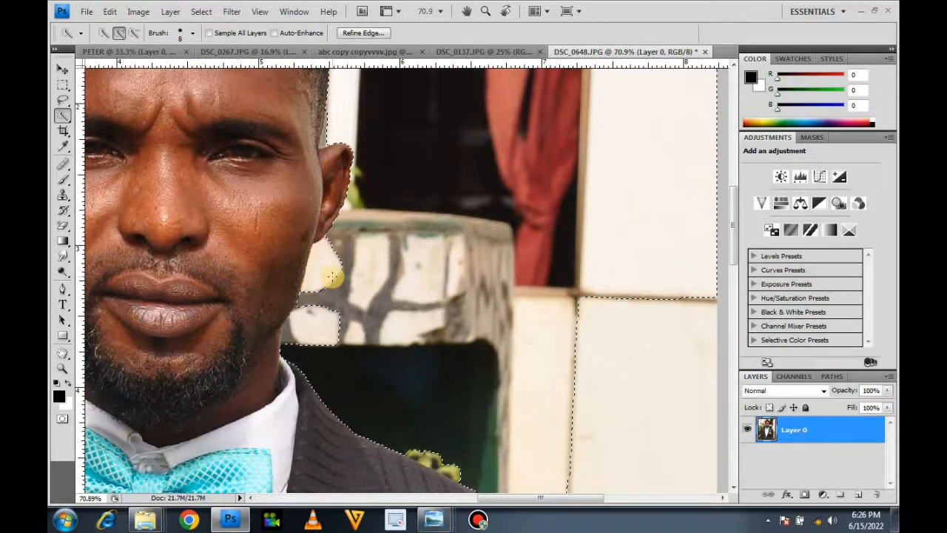
pyautogui.keyDown('alt'); pyautogui.click(341, 264); pyautogui.keyUp('alt')
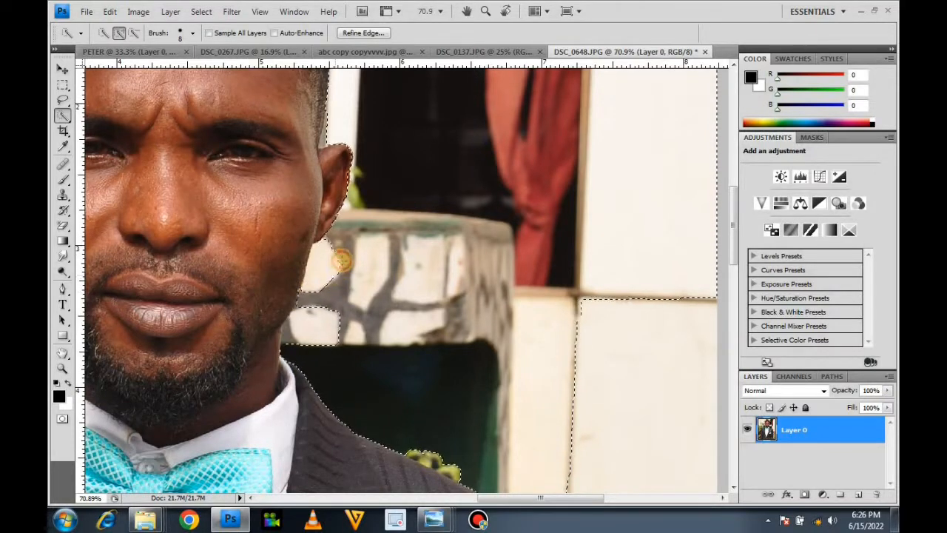
pyautogui.keyDown('alt'); pyautogui.click(312, 334); pyautogui.keyUp('alt')
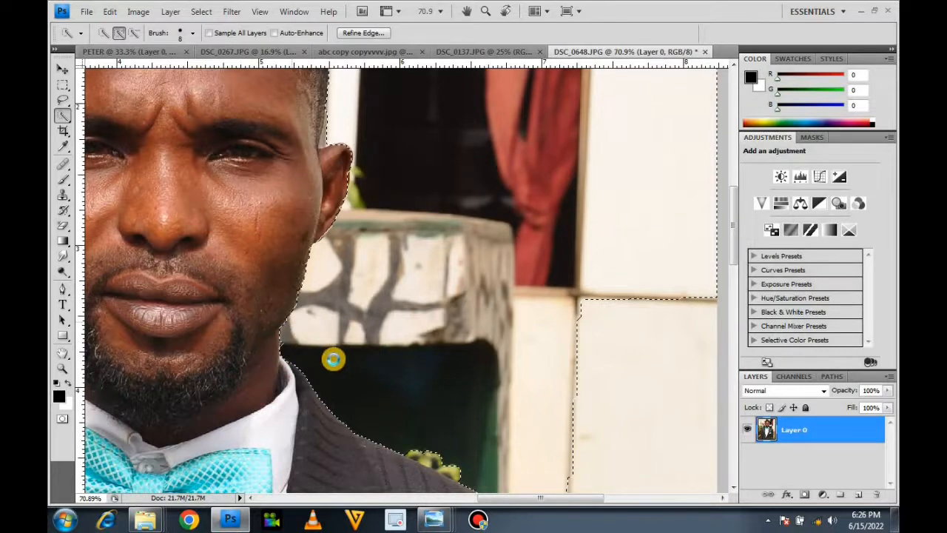
# Step: Add the yellow-green leaves and the remaining background right along the jacket's shoulder line to the selection
pyautogui.hscroll(5, 388, 354)
pyautogui.scroll(-5, 385, 350)
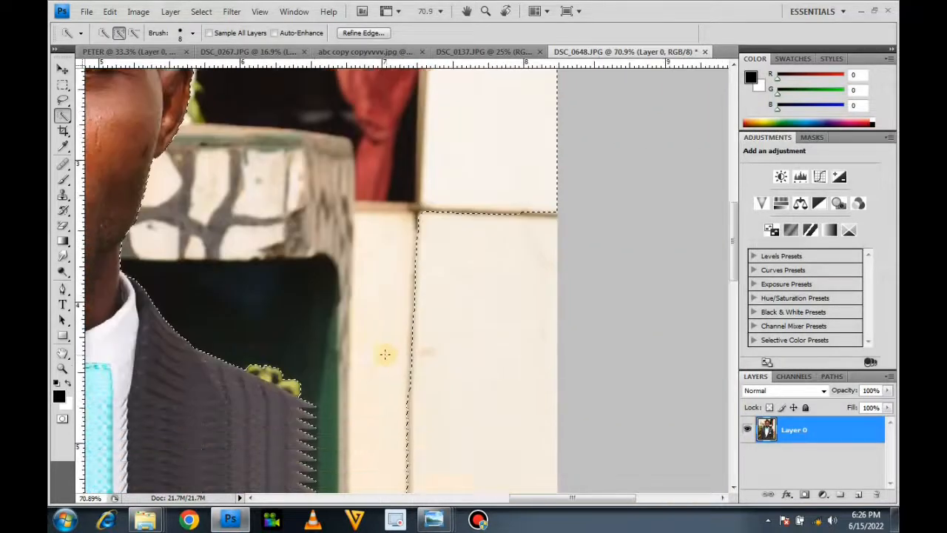
pyautogui.click(291, 296)
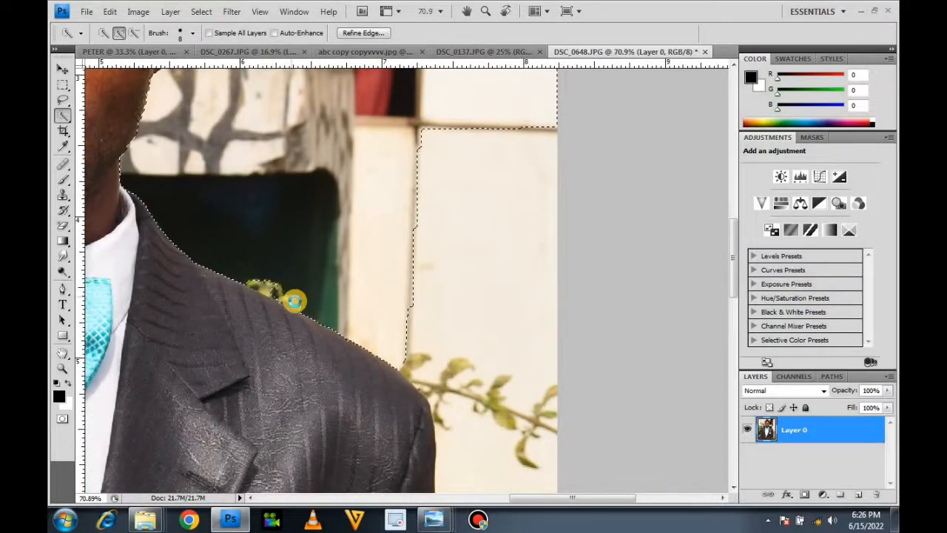
pyautogui.click(272, 290)
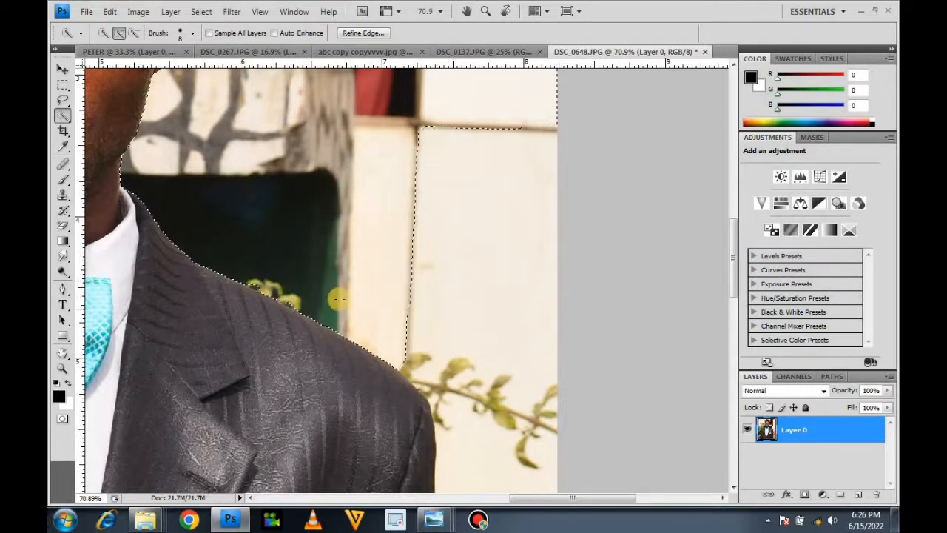
pyautogui.scroll(4, 268, 295)
pyautogui.scroll(3, 268, 294)
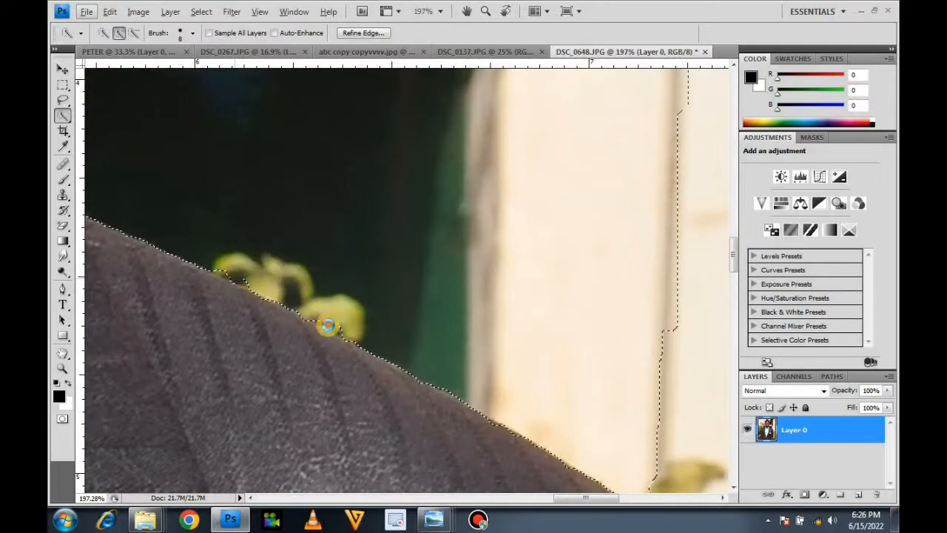
pyautogui.moveTo(434, 345); pyautogui.dragTo(281, 318)
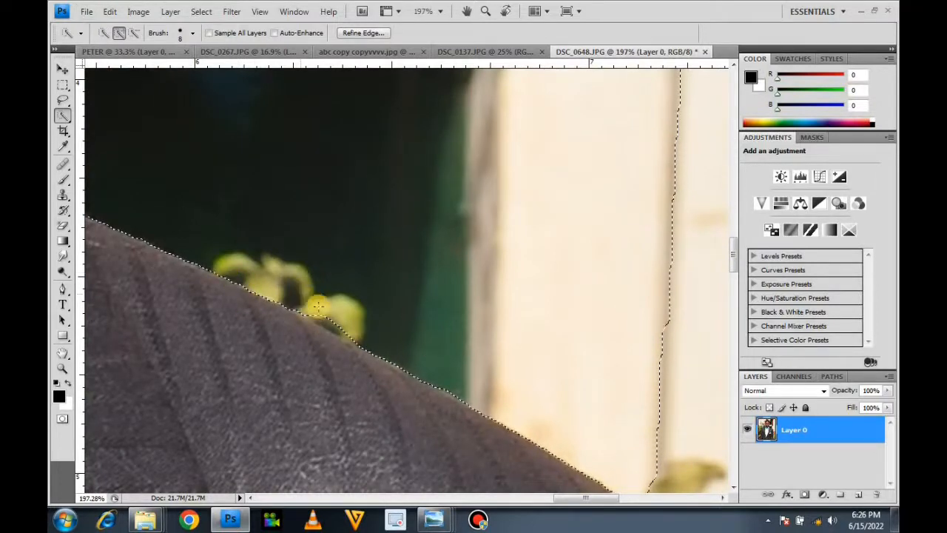
pyautogui.click(328, 327)
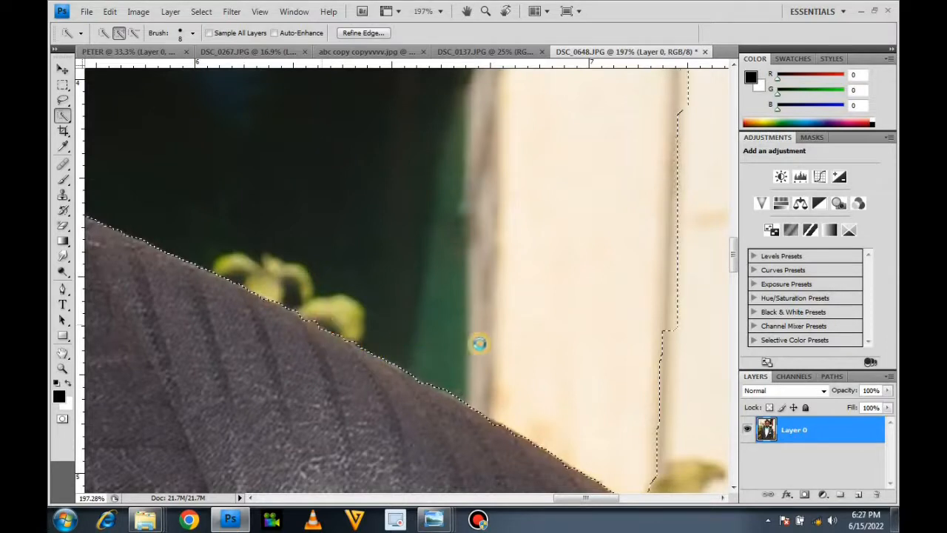
pyautogui.scroll(-4, 493, 318)
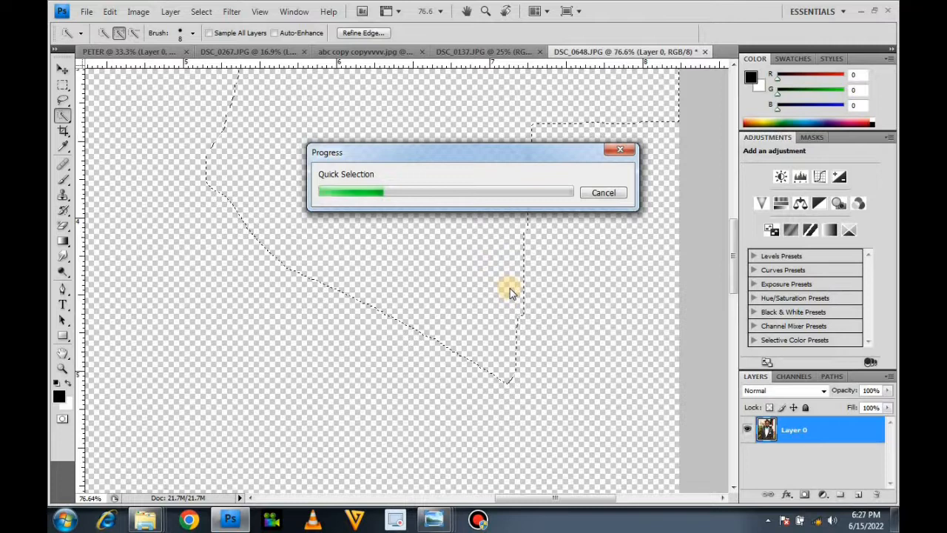
pyautogui.click(606, 196)
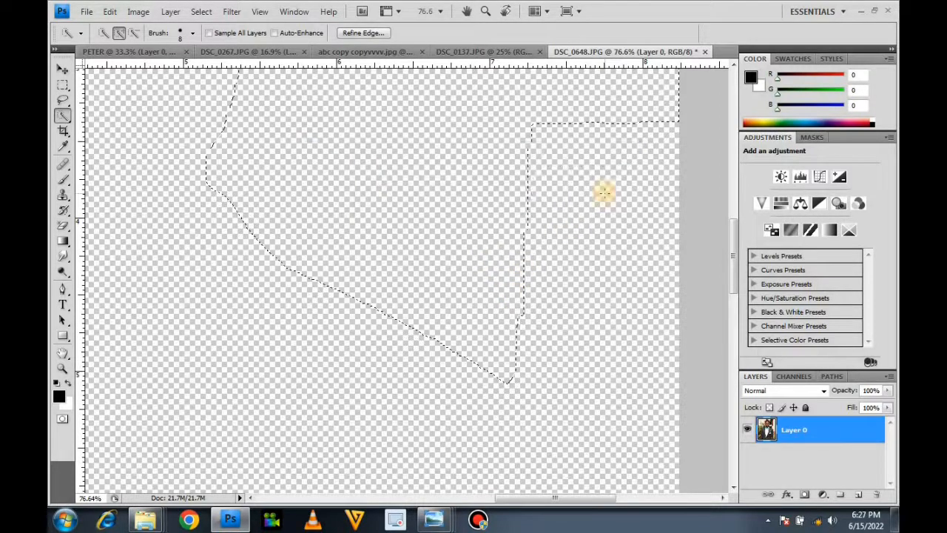
# Step: Add the leafy branch, red wall, shrubs and ground beside the pocket-square side's sleeve to the selection, down to the image's lower edge
pyautogui.scroll(-4, 581, 272)
pyautogui.scroll(-5, 592, 273)
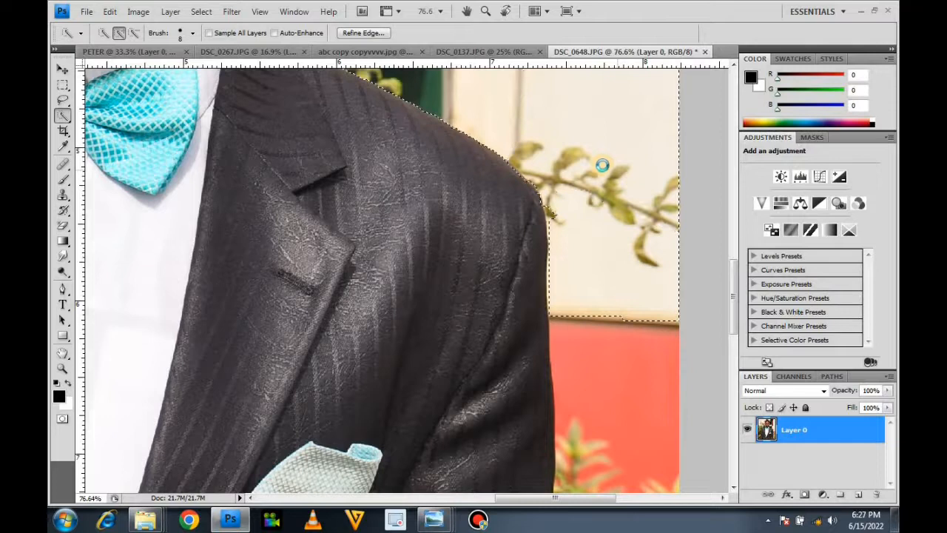
pyautogui.scroll(-8, 595, 232)
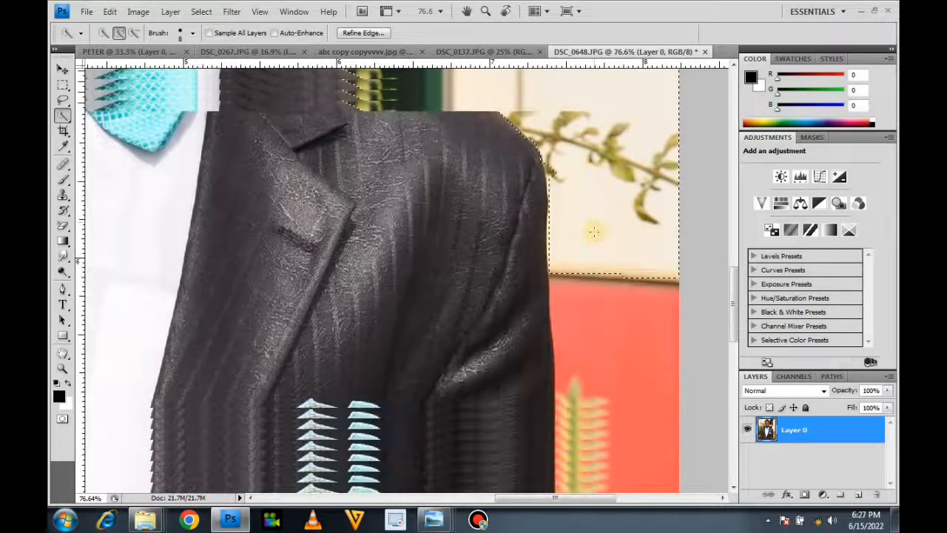
pyautogui.moveTo(594, 159); pyautogui.dragTo(622, 344)
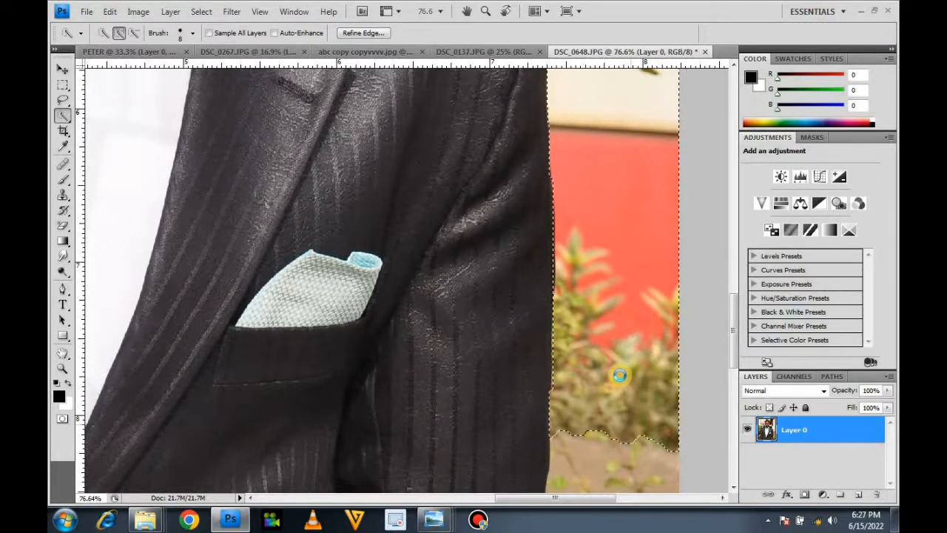
pyautogui.scroll(-12, 618, 375)
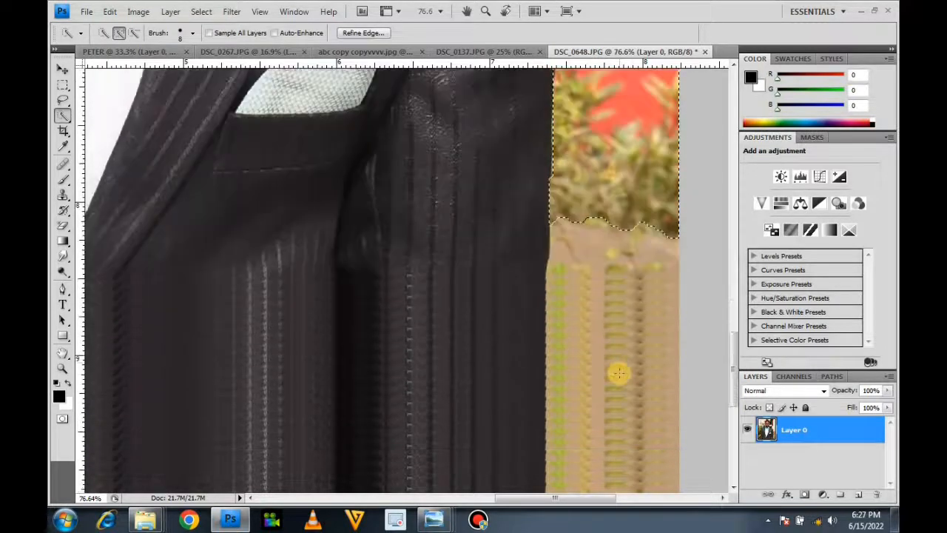
pyautogui.moveTo(610, 203)
pyautogui.mouseDown()
pyautogui.moveTo(616, 415)
pyautogui.moveTo(625, 319)
pyautogui.moveTo(611, 377)
pyautogui.moveTo(583, 361)
pyautogui.moveTo(638, 379)
pyautogui.mouseUp()
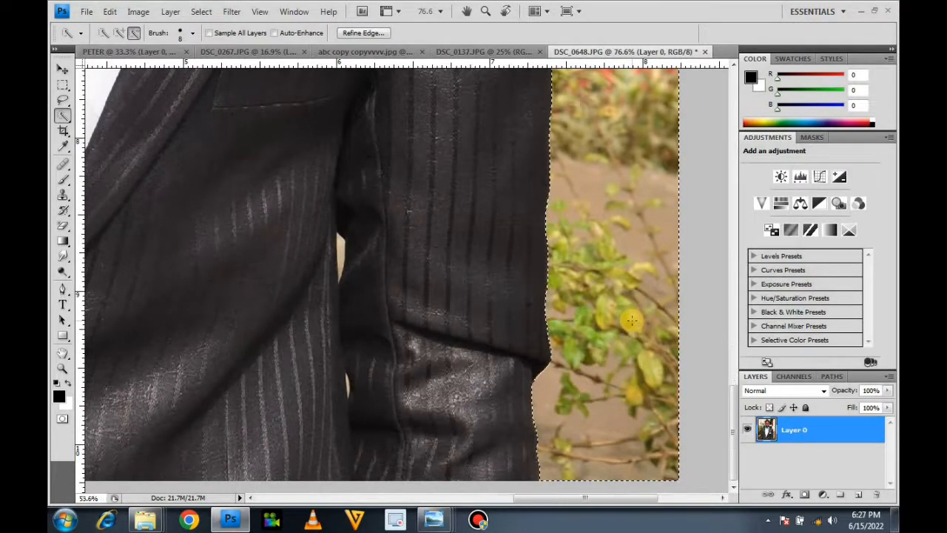
# Step: Add the unselected gaps in the dark shrubbery beside the opposite sleeve to the selection
pyautogui.scroll(-3, 629, 340)
pyautogui.scroll(-4, 629, 318)
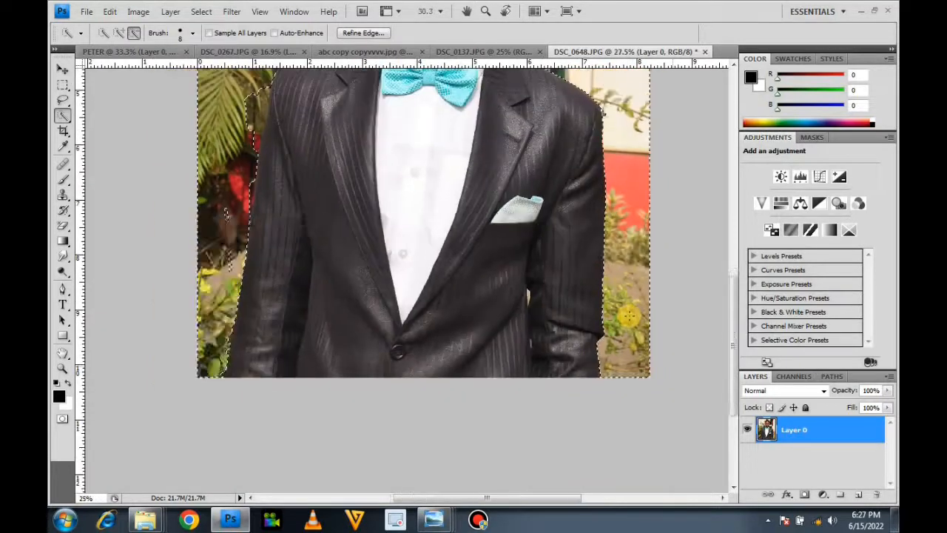
pyautogui.scroll(4, 383, 275)
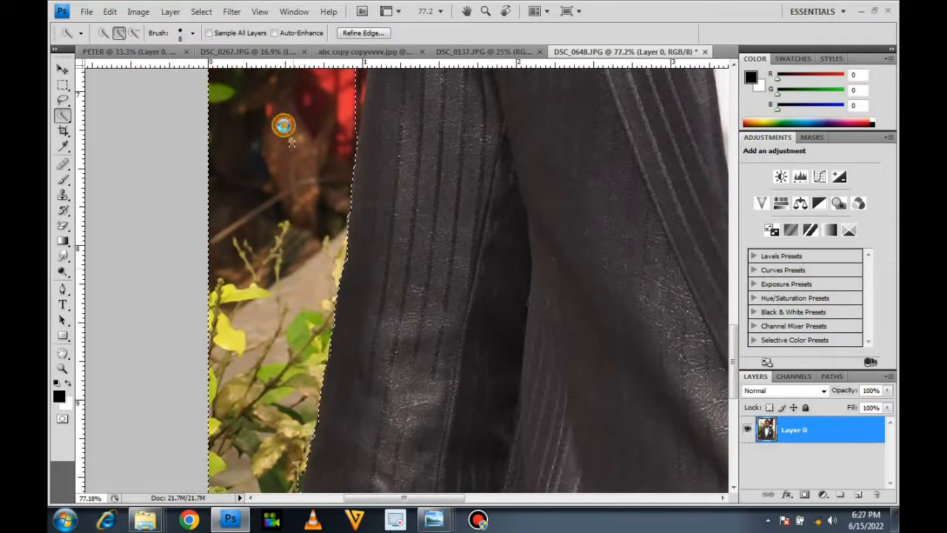
pyautogui.moveTo(286, 125); pyautogui.dragTo(293, 145)
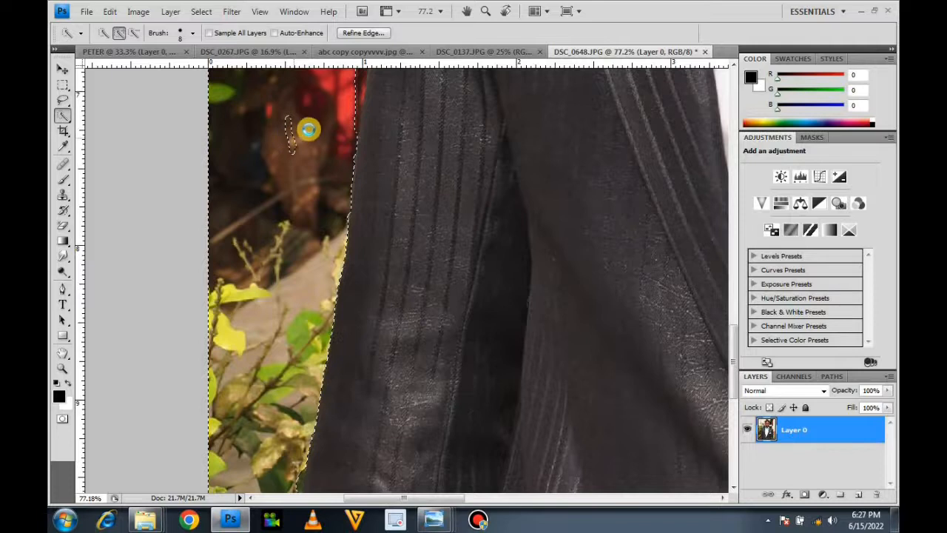
# Step: Extend the selection over the narrow red strip between the shrubbery and the jacket sleeve
pyautogui.scroll(2, 306, 127)
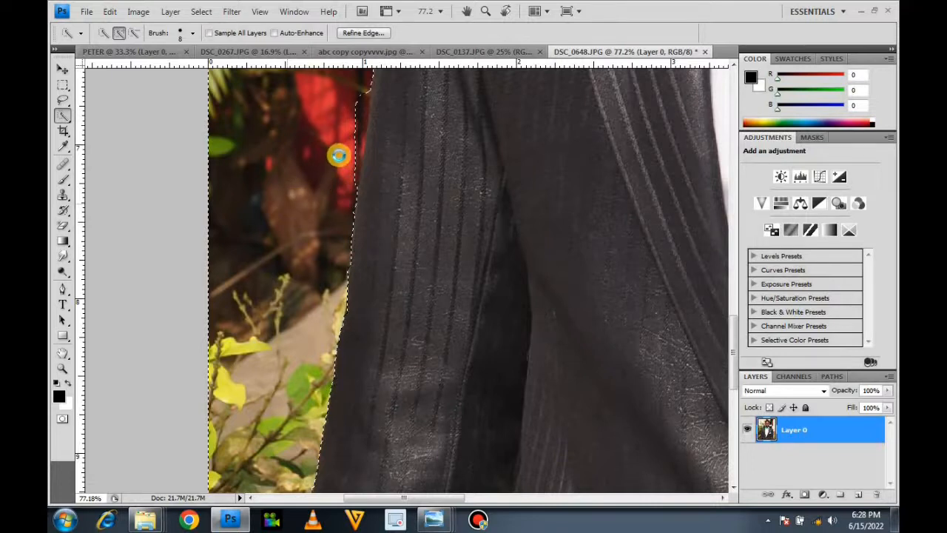
pyautogui.scroll(1, 367, 120)
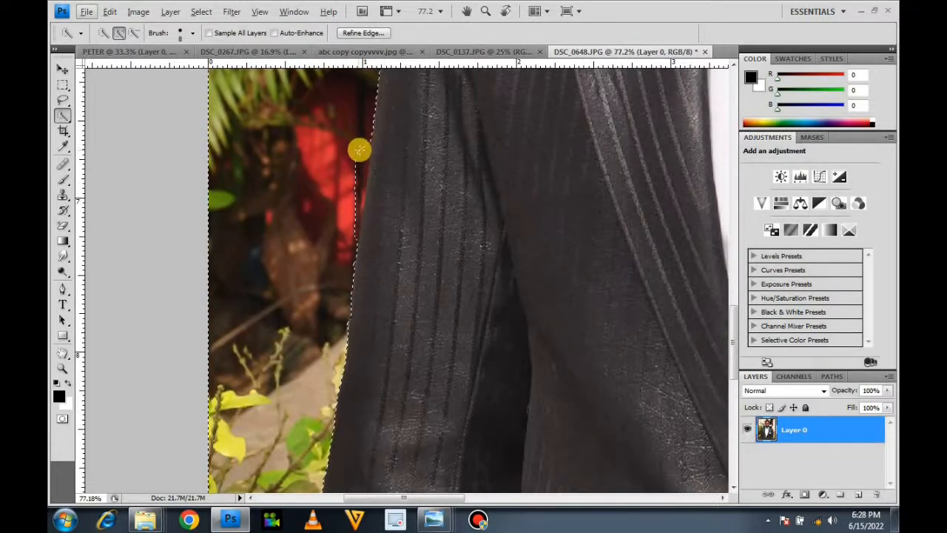
pyautogui.moveTo(358, 169); pyautogui.dragTo(358, 212)
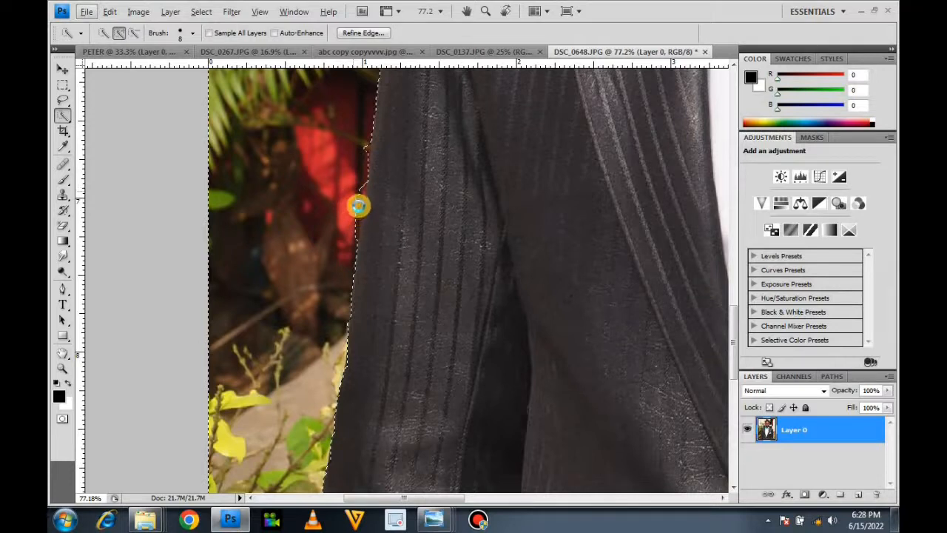
pyautogui.click(361, 198)
pyautogui.moveTo(358, 199); pyautogui.dragTo(352, 219)
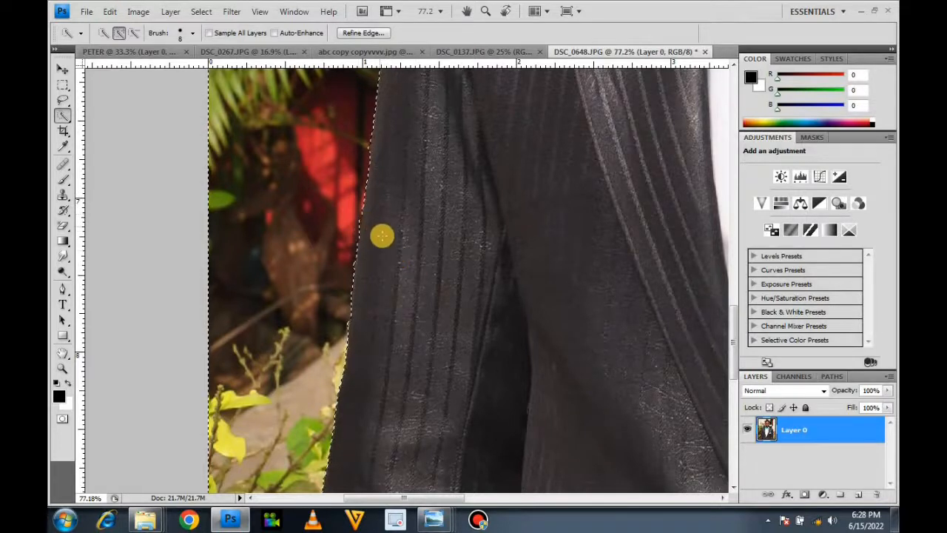
# Step: Add the leftover leaf and twig edges along the lower end of the same sleeve to the selection
pyautogui.scroll(-5, 378, 236)
pyautogui.scroll(-5, 377, 236)
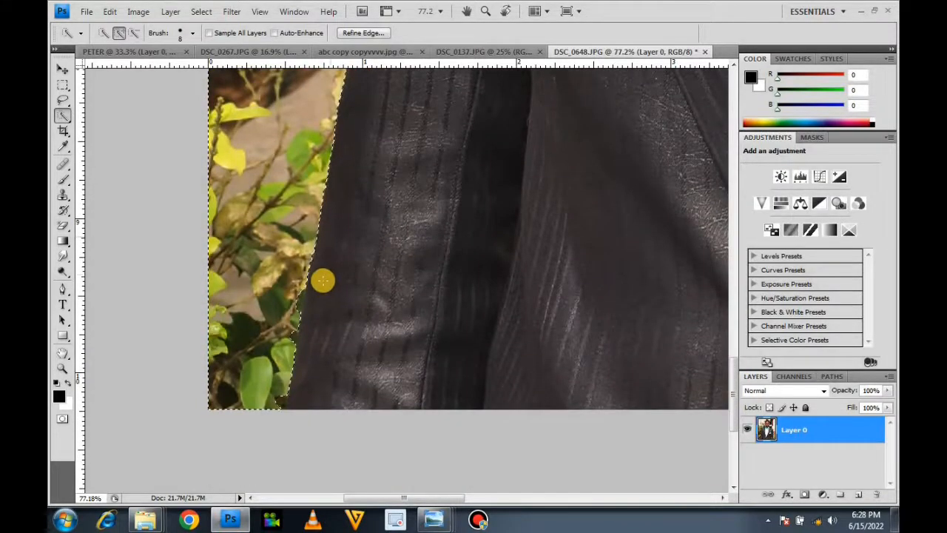
pyautogui.click(299, 295)
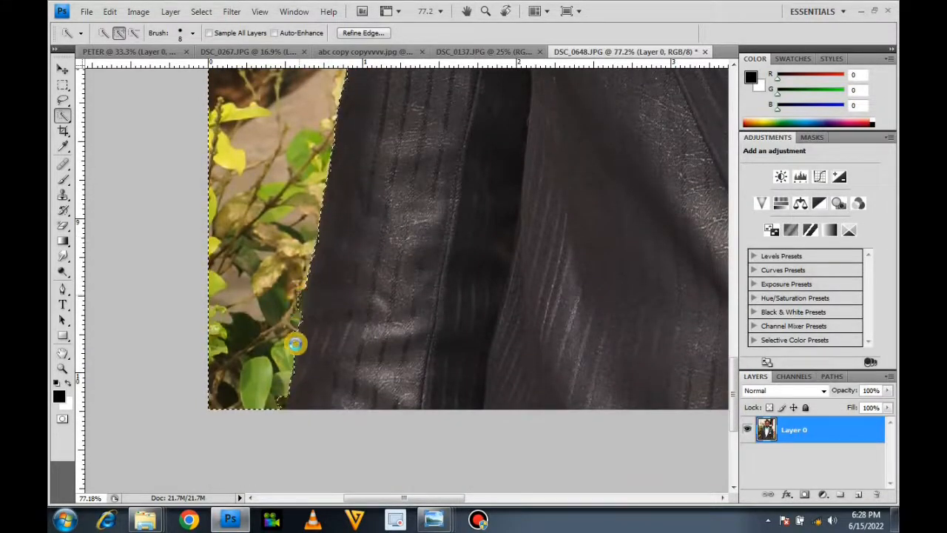
pyautogui.click(282, 397)
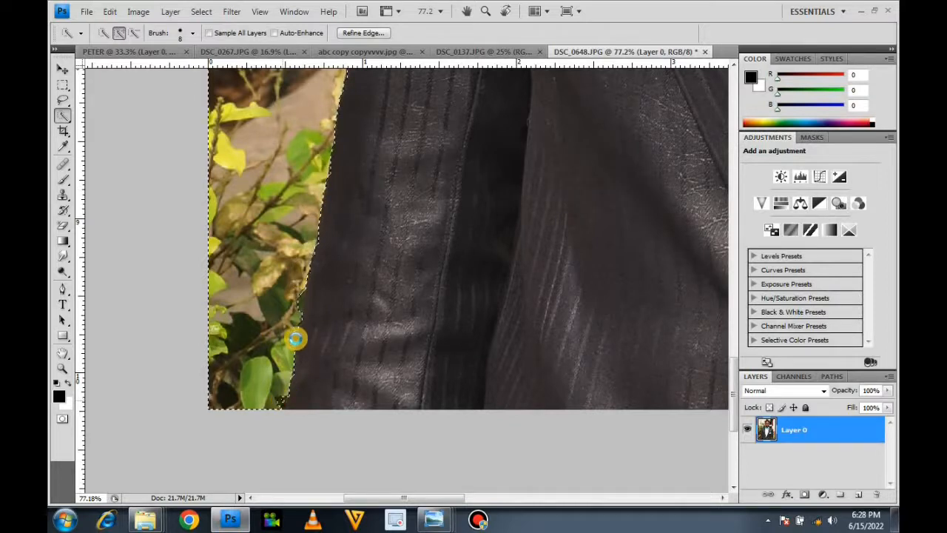
pyautogui.click(295, 339)
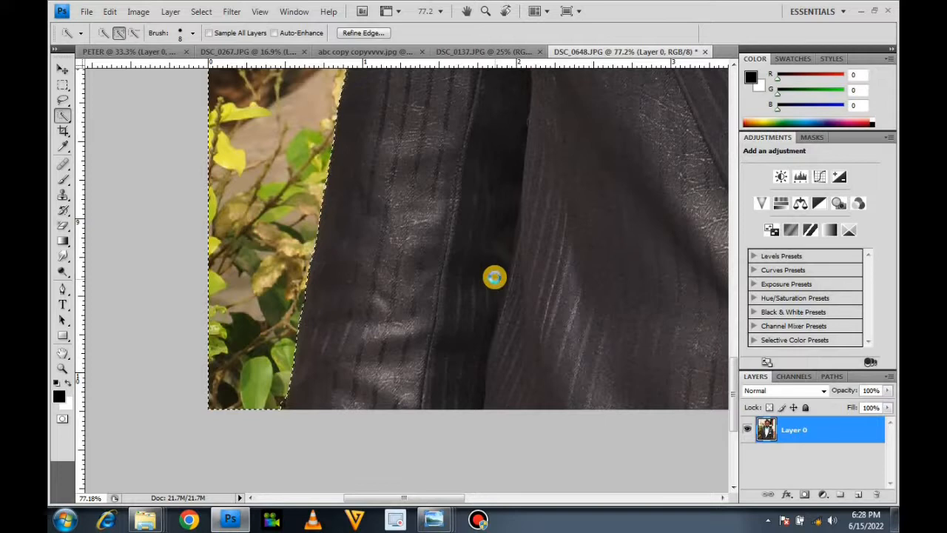
pyautogui.scroll(-4, 495, 278)
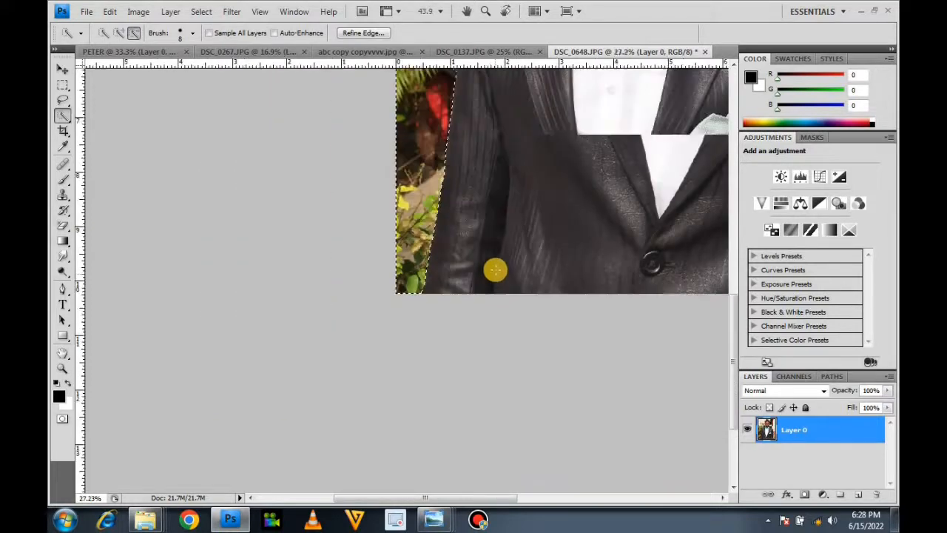
pyautogui.scroll(1, 434, 195)
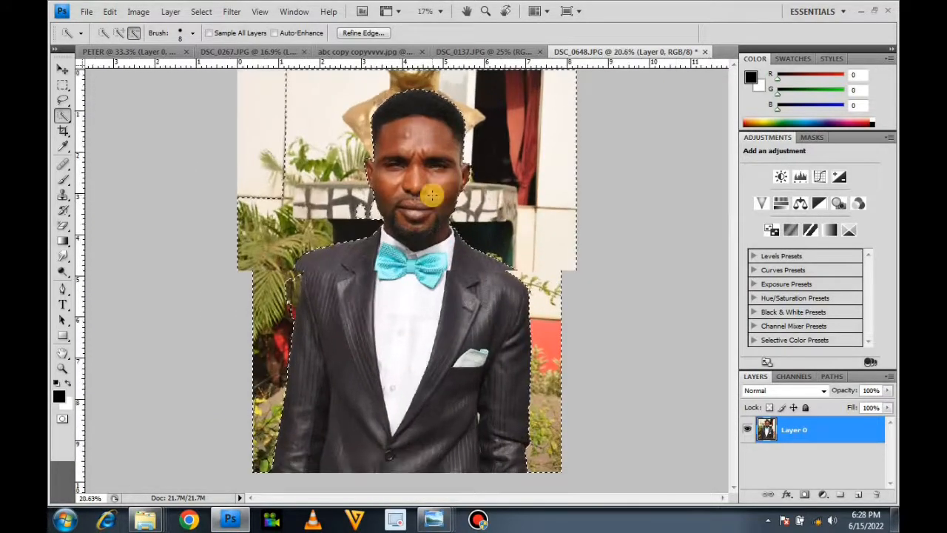
pyautogui.scroll(-2, 422, 107)
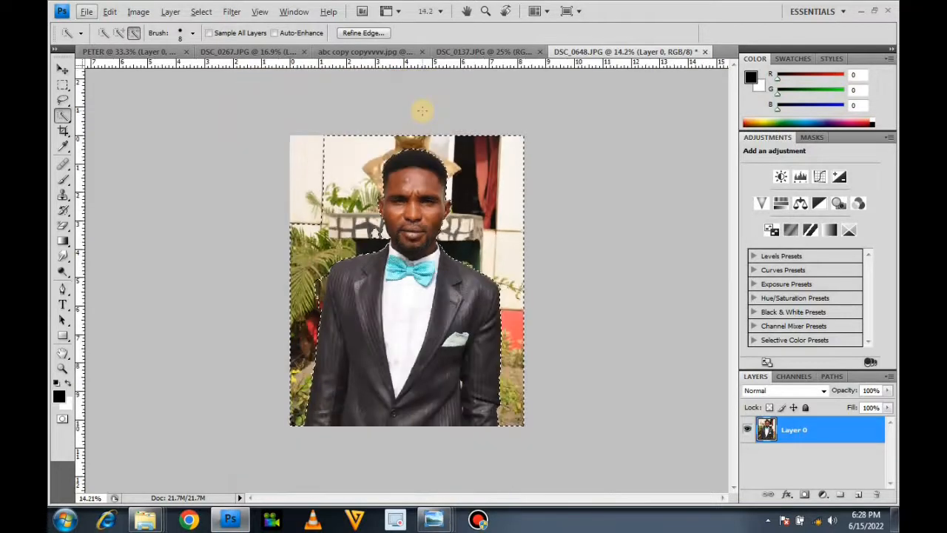
pyautogui.scroll(4, 407, 122)
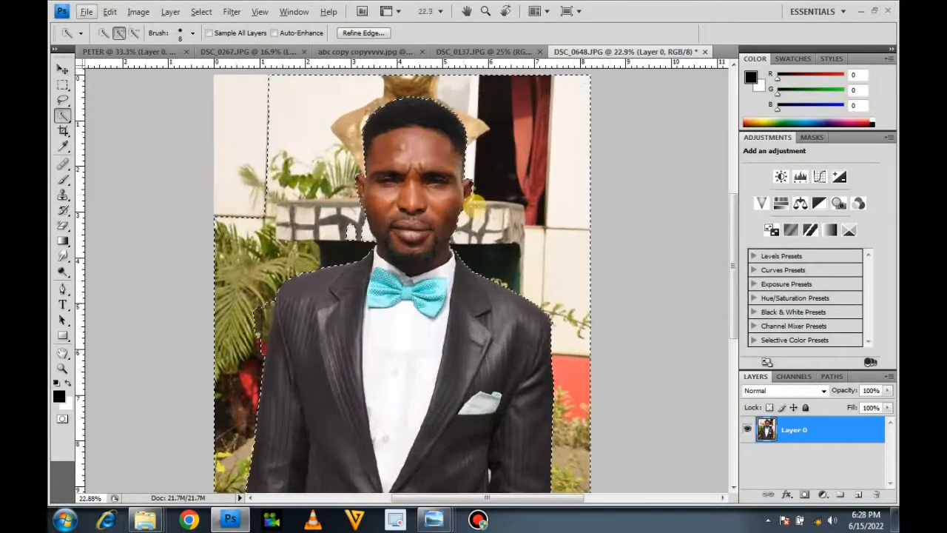
# Step: Add the unselected light patches of the patterned wall beside the jaw to the background selection
pyautogui.scroll(3, 491, 214)
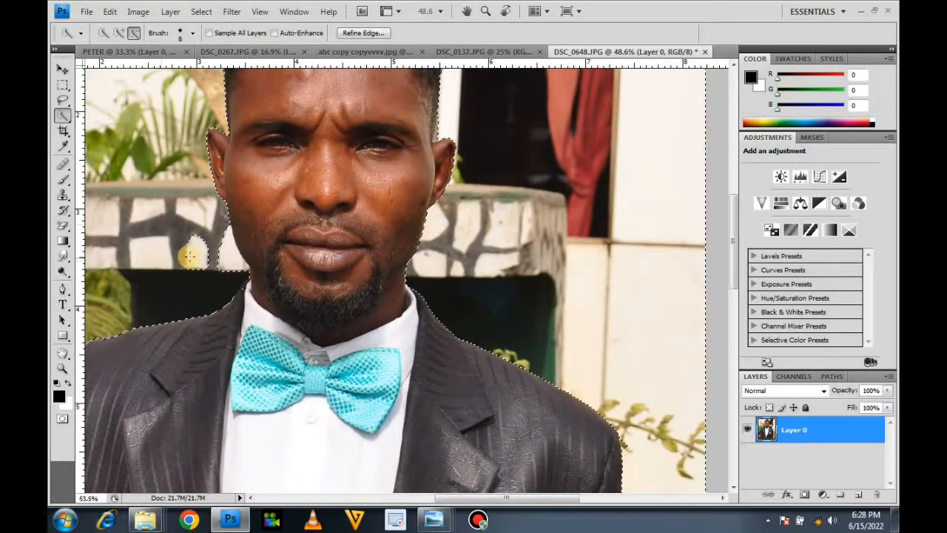
pyautogui.scroll(2, 198, 259)
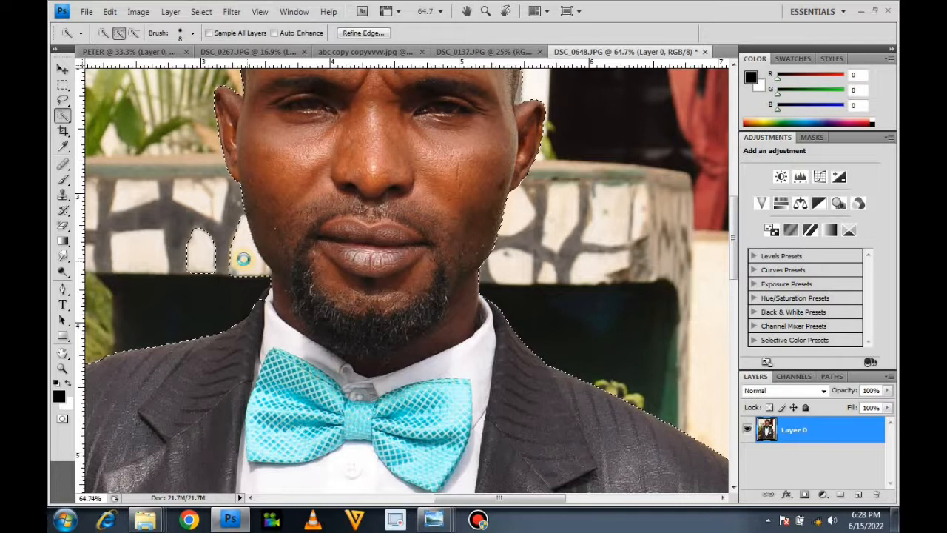
pyautogui.moveTo(244, 259); pyautogui.dragTo(242, 325)
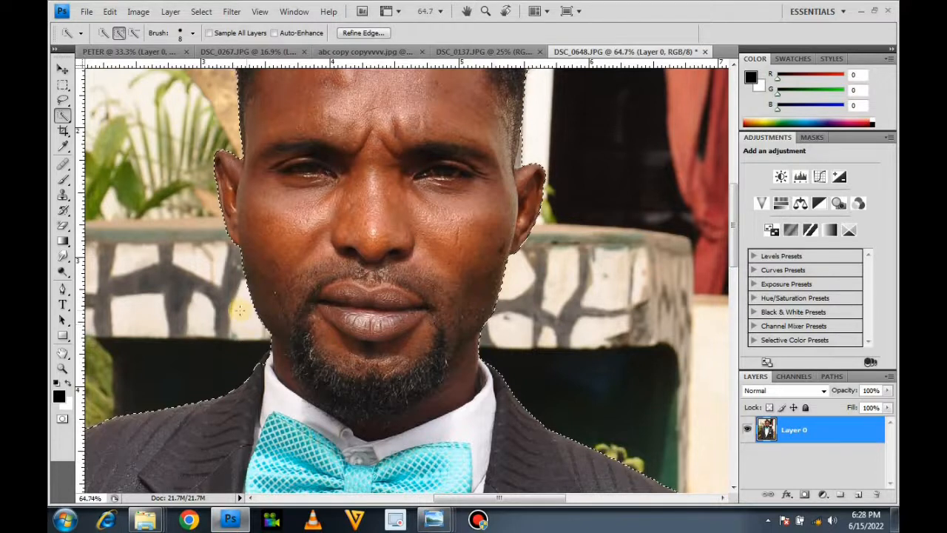
pyautogui.scroll(-2, 239, 311)
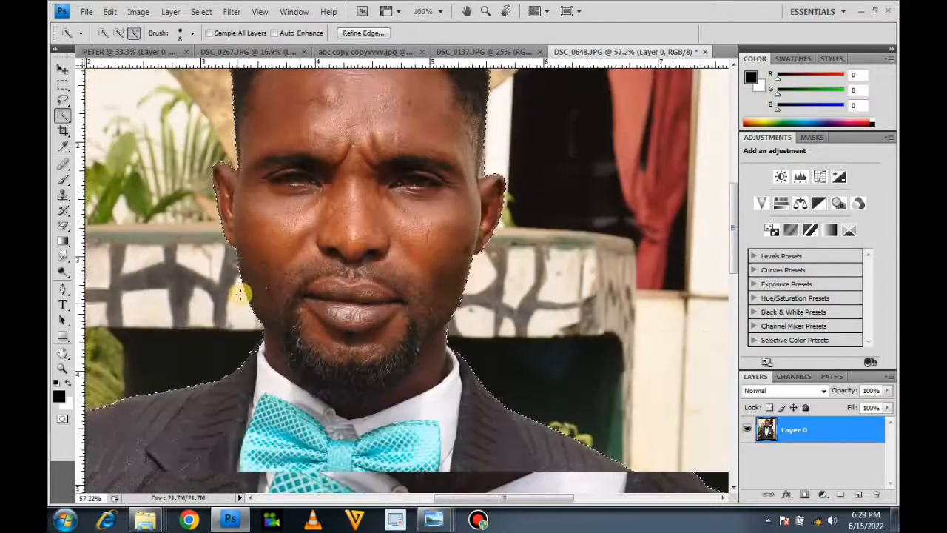
# Step: Subtract the tip of the jacket collar beside the neck from the background selection
pyautogui.scroll(-3, 240, 294)
pyautogui.scroll(3, 255, 326)
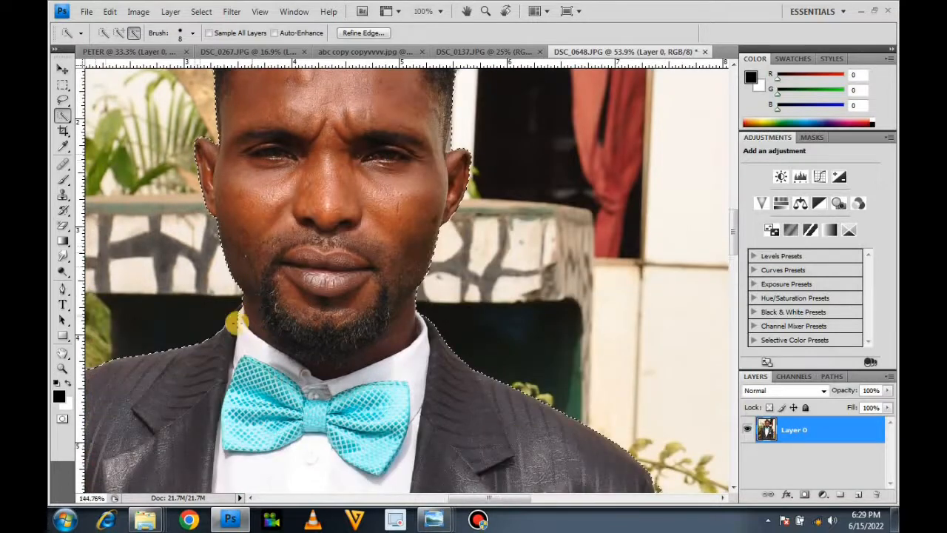
pyautogui.scroll(6, 235, 322)
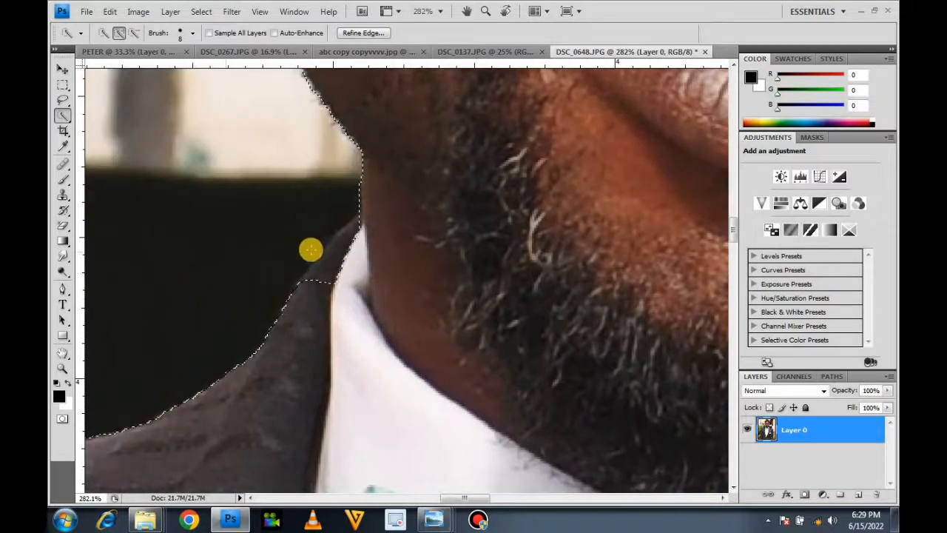
pyautogui.moveTo(349, 238); pyautogui.dragTo(314, 276)
pyautogui.scroll(-3, 463, 237)
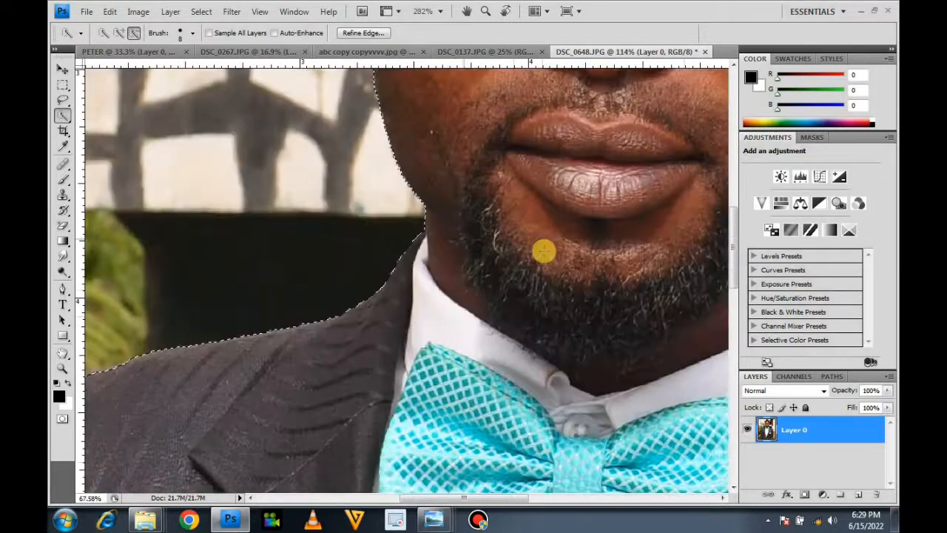
# Step: Add the unselected gap of palm foliage beside the shoulder and upper sleeve to the selection
pyautogui.scroll(-3, 543, 252)
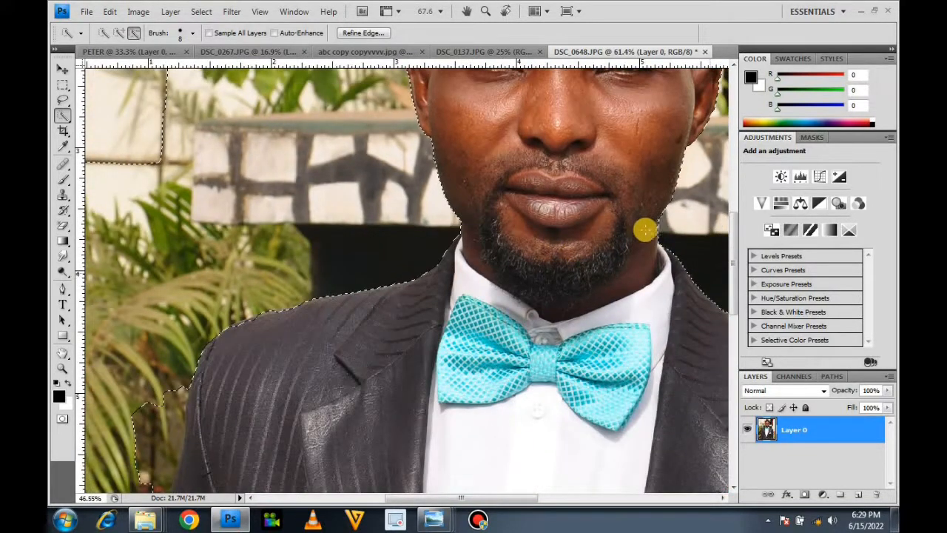
pyautogui.scroll(-2, 640, 226)
pyautogui.scroll(5, 629, 170)
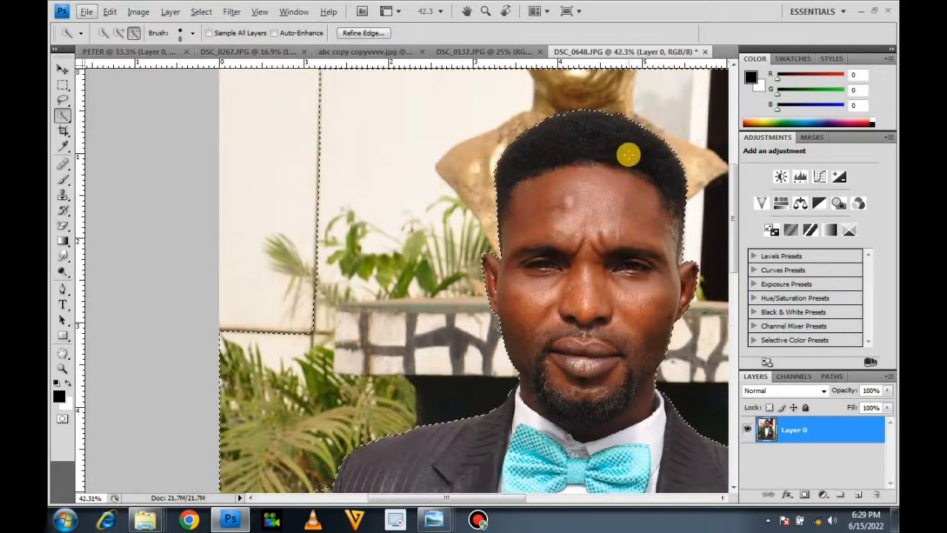
pyautogui.scroll(3, 327, 330)
pyautogui.moveTo(326, 326)
pyautogui.mouseDown()
pyautogui.moveTo(351, 239)
pyautogui.moveTo(351, 289)
pyautogui.moveTo(319, 359)
pyautogui.moveTo(326, 435)
pyautogui.mouseUp()
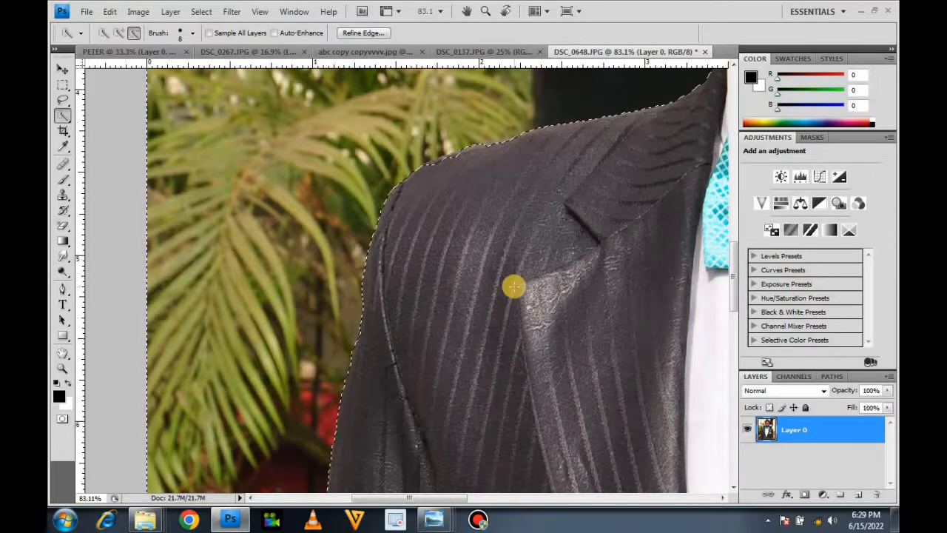
# Step: Refine the selection edge with Smooth 5, Feather 2.0 px and Contract/Expand +10%, and delete the selected background
pyautogui.scroll(-3, 465, 302)
pyautogui.scroll(-5, 465, 303)
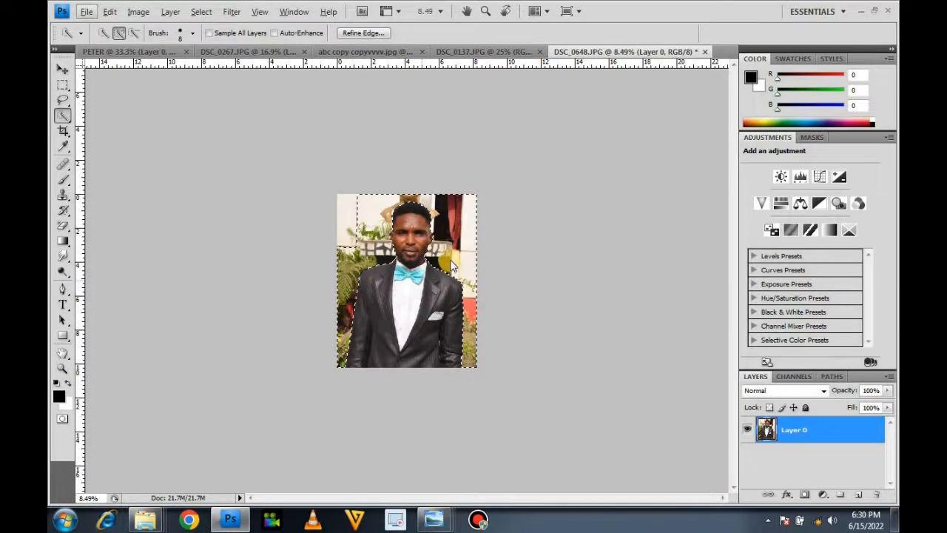
pyautogui.scroll(1, 452, 265)
pyautogui.scroll(1, 466, 215)
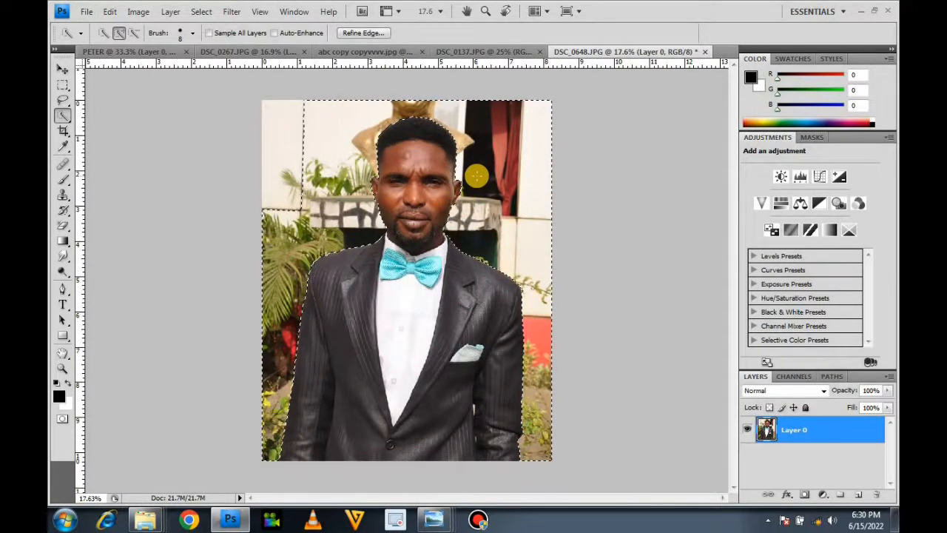
pyautogui.rightClick(476, 176)
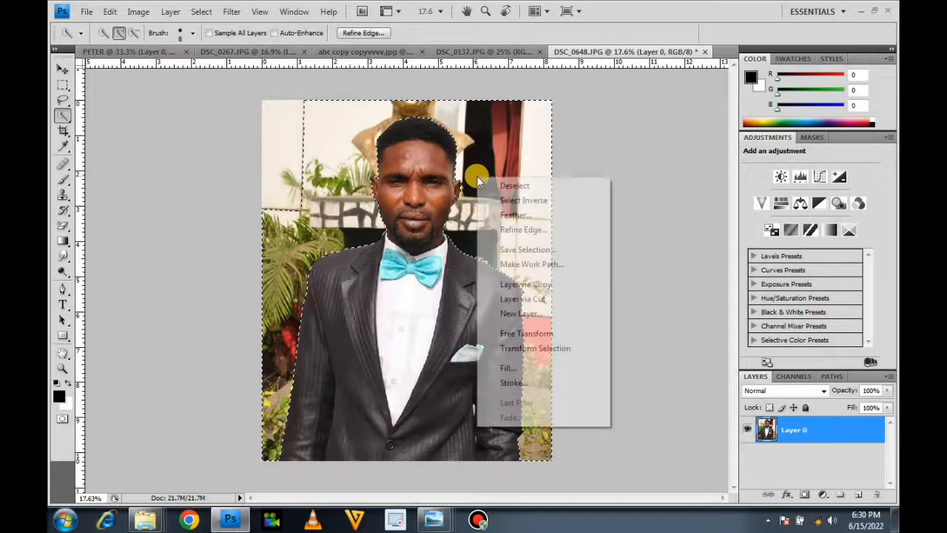
pyautogui.click(514, 231)
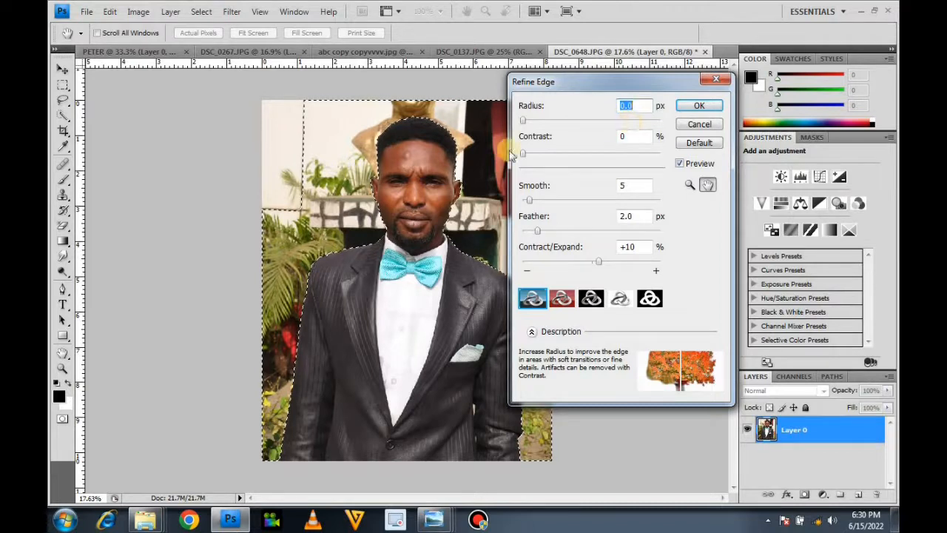
pyautogui.click(679, 109)
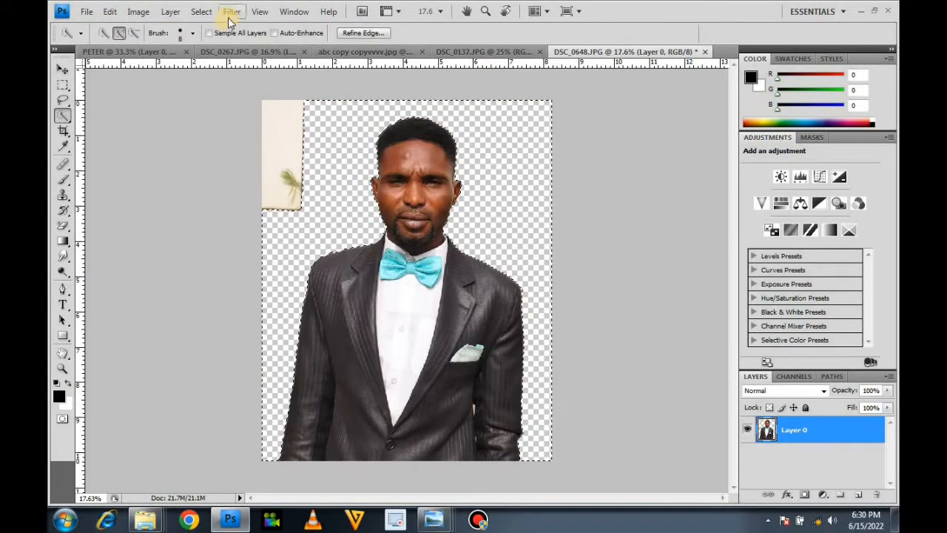
# Step: Clear the selection, select the leftover strip of wall in the image corner, delete it, and deselect
pyautogui.click(202, 13)
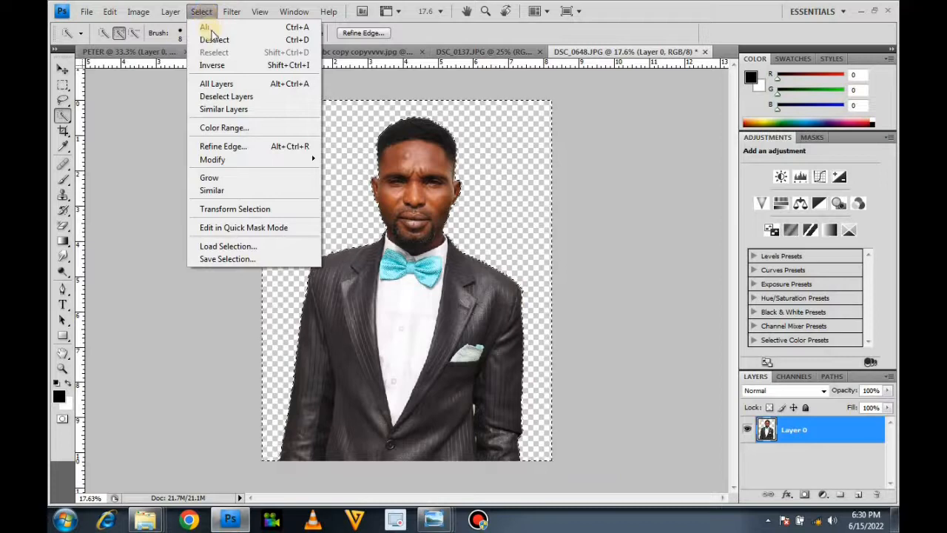
pyautogui.click(216, 40)
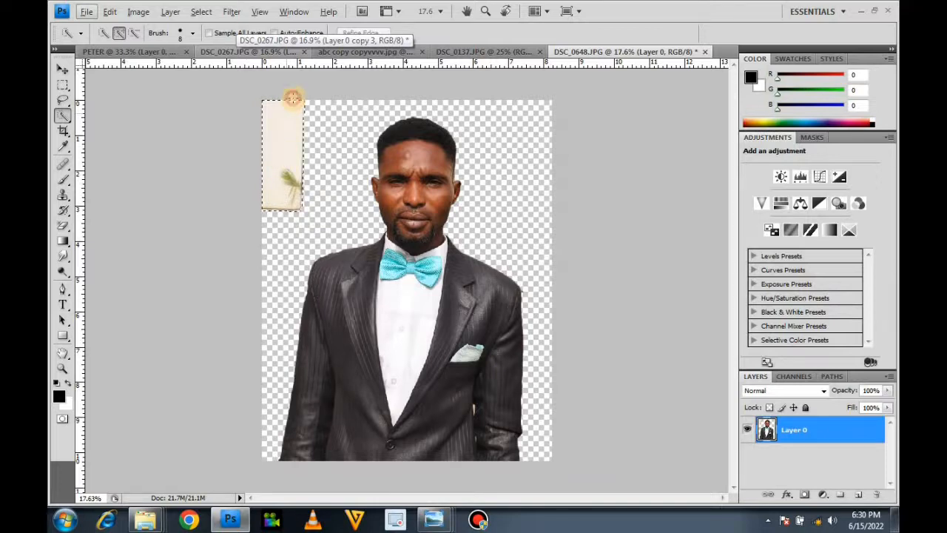
pyautogui.press('Delete')
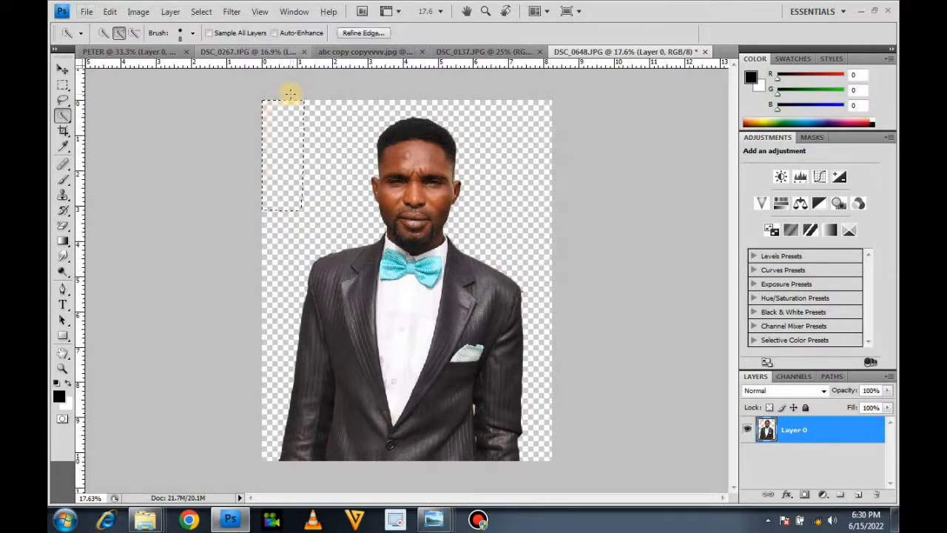
pyautogui.moveTo(317, 112)
pyautogui.mouseDown()
pyautogui.moveTo(315, 174)
pyautogui.moveTo(294, 205)
pyautogui.moveTo(216, 222)
pyautogui.mouseUp()
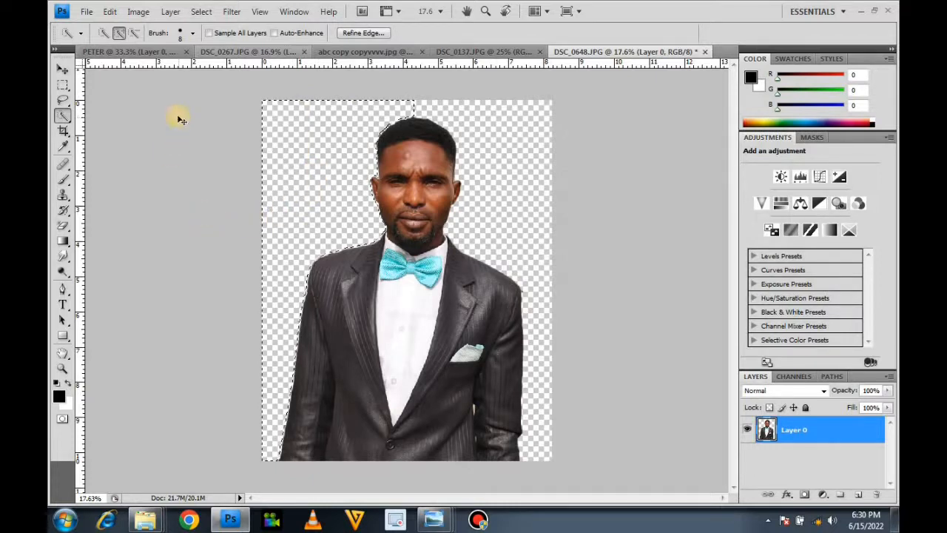
pyautogui.hotkey('ctrl', 'd')
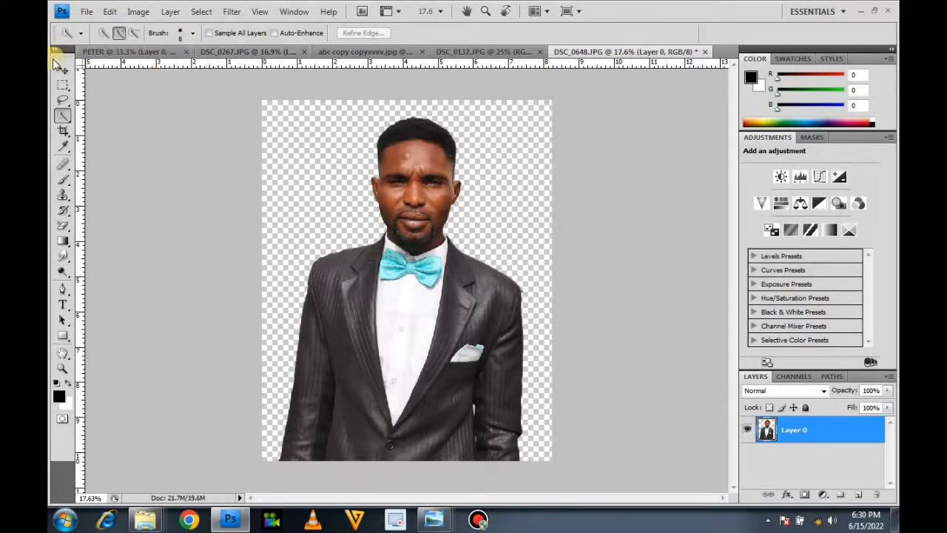
# Step: Remove the small dark blemish on the forehead above the eyebrow with the Spot Healing Brush at brush size 9
pyautogui.click(63, 69)
pyautogui.scroll(8, 370, 209)
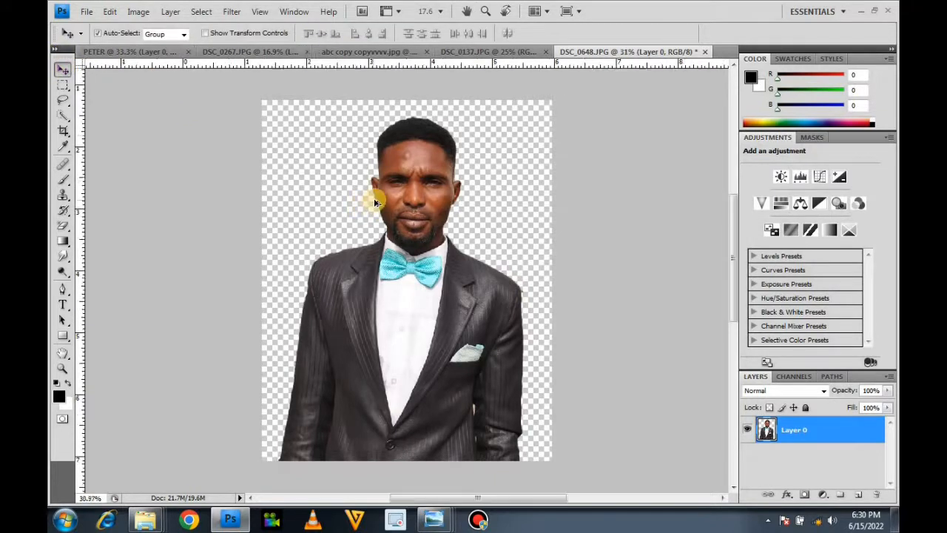
pyautogui.scroll(3, 469, 205)
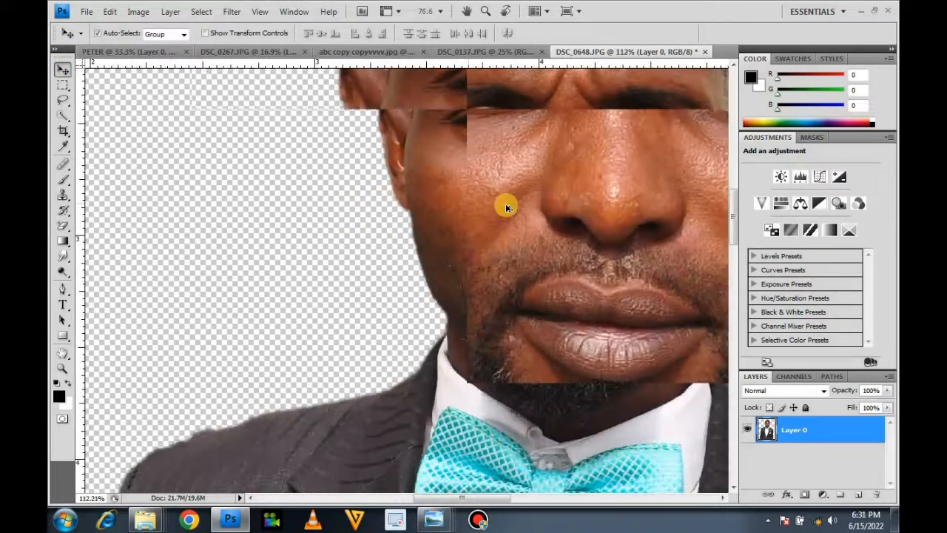
pyautogui.scroll(5, 463, 240)
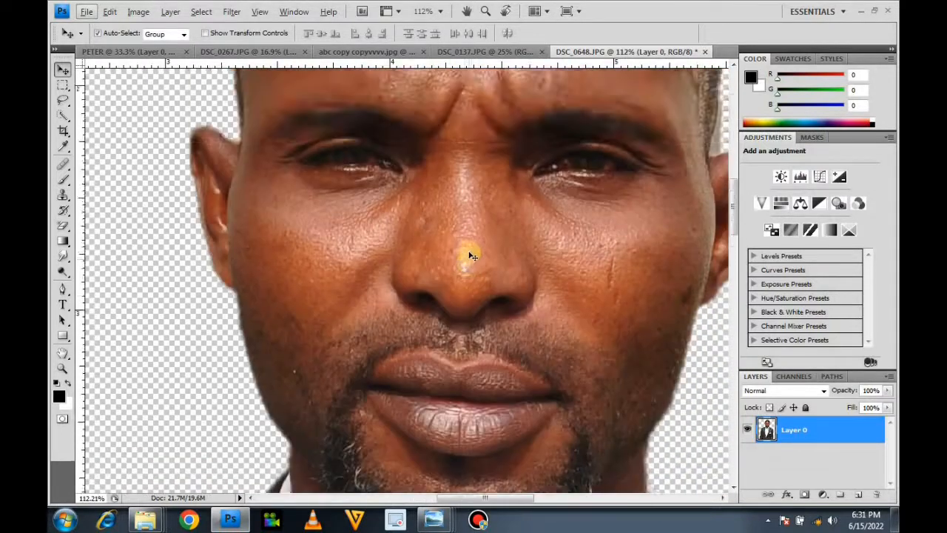
pyautogui.scroll(2, 449, 281)
pyautogui.scroll(1, 448, 229)
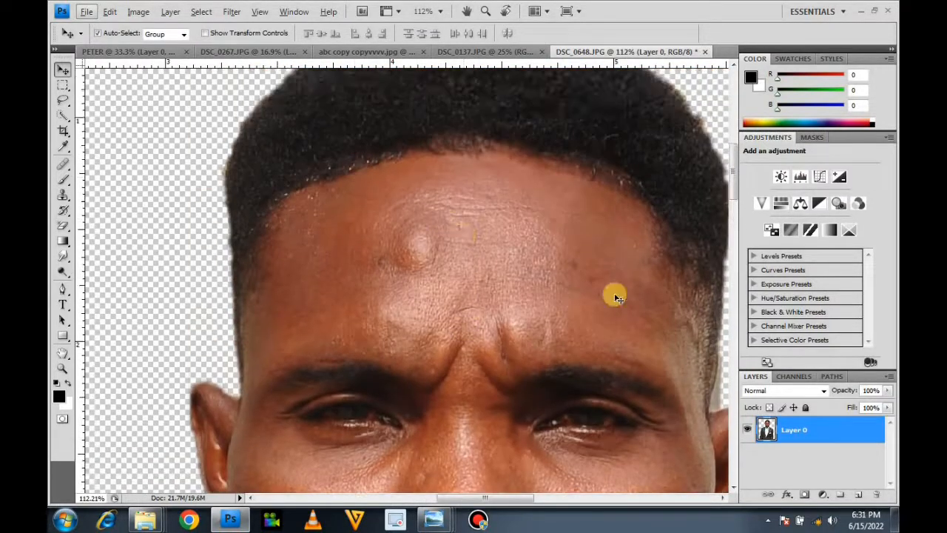
pyautogui.click(66, 167)
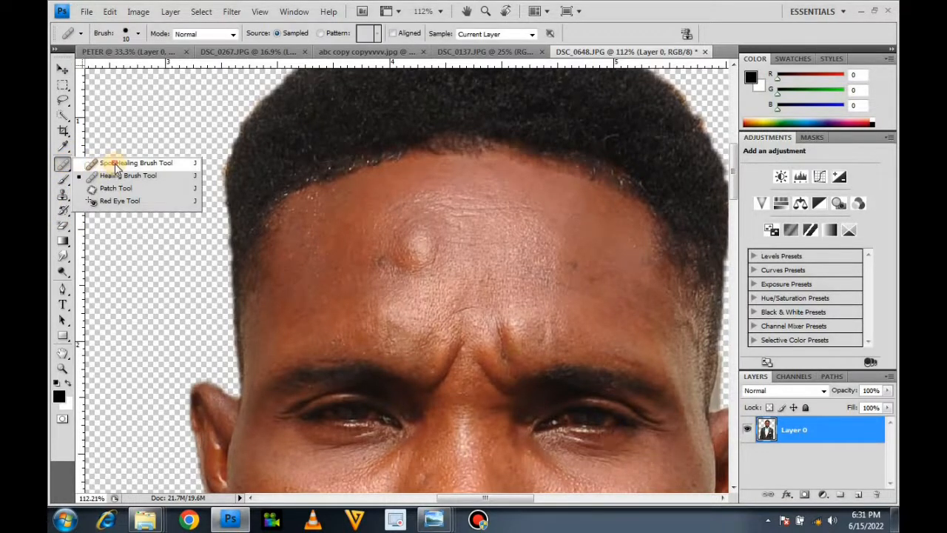
pyautogui.click(91, 161)
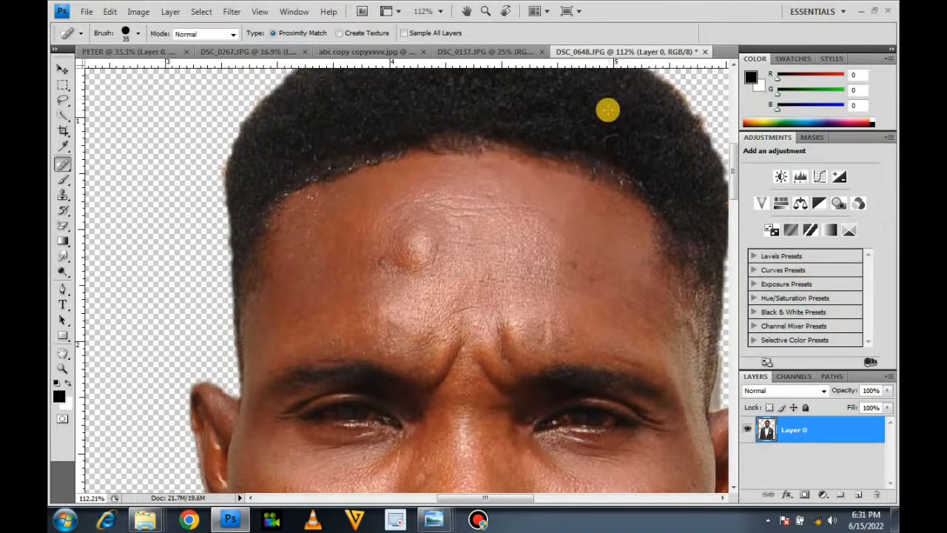
pyautogui.click(62, 165)
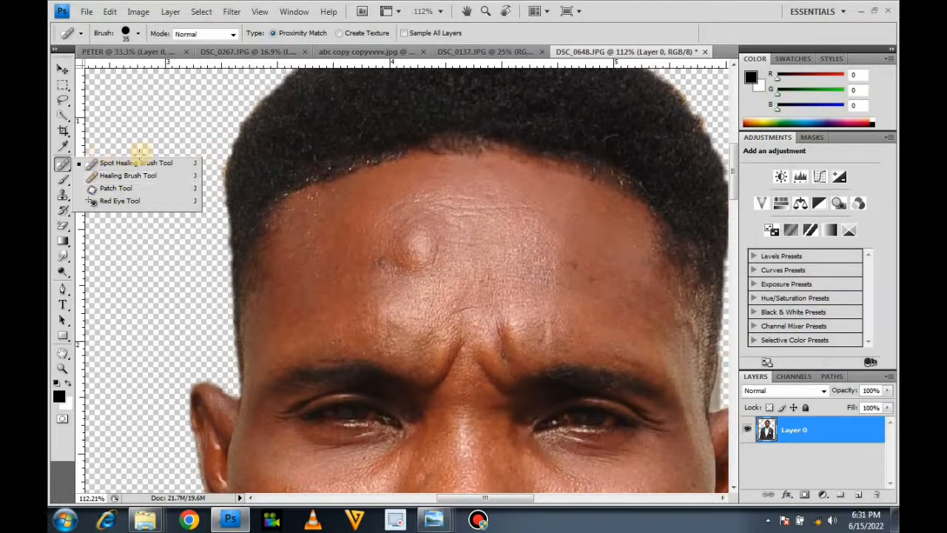
pyautogui.click(129, 163)
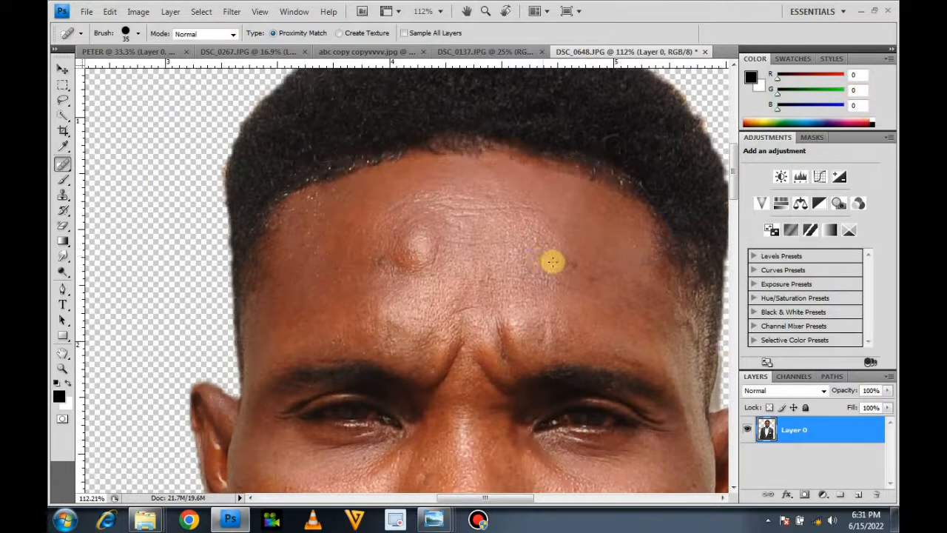
pyautogui.click(571, 263)
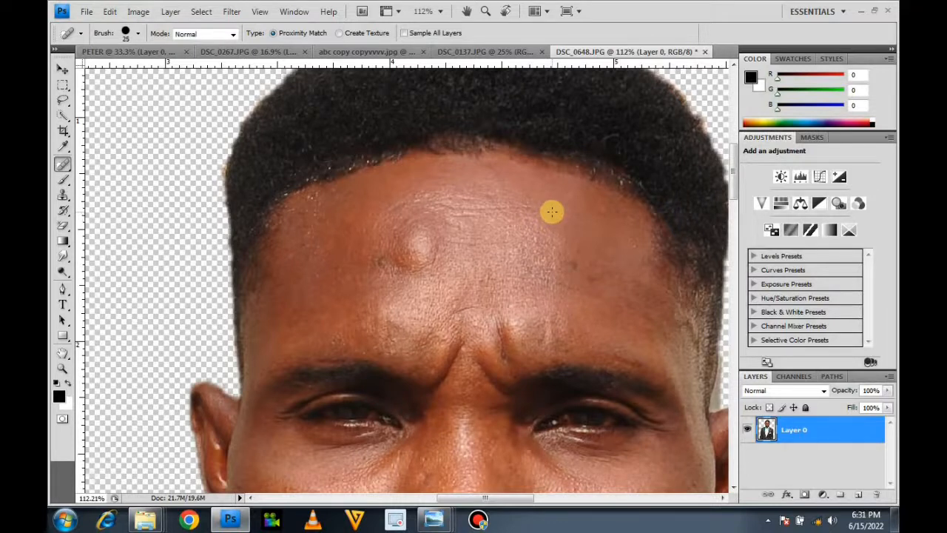
pyautogui.press('[')
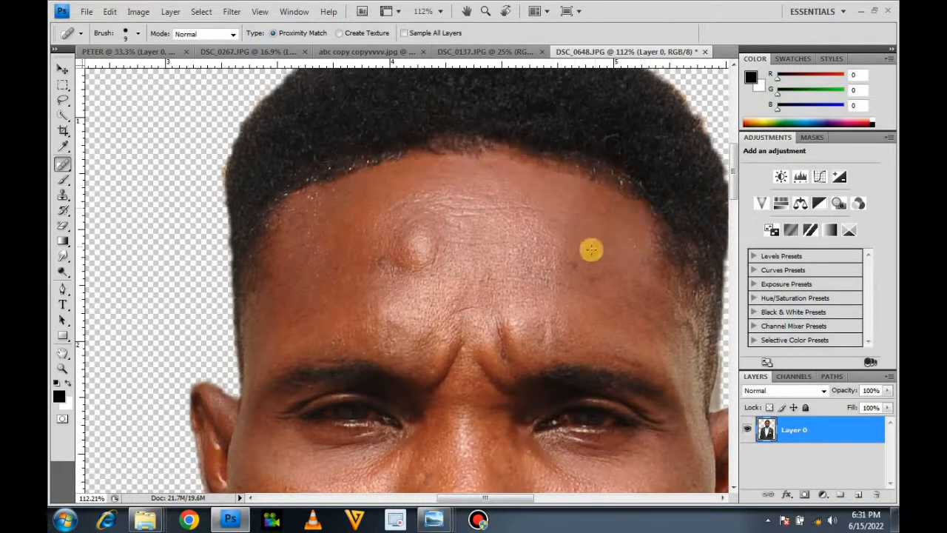
pyautogui.click(572, 265)
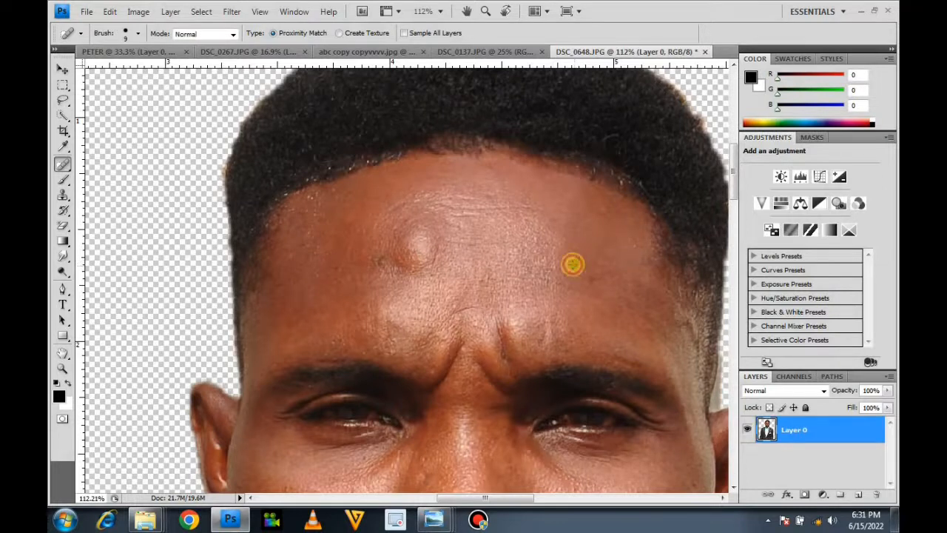
# Step: Patch the raised bump on the forehead with smooth skin from the other side of the forehead using the Patch tool, and deselect
pyautogui.rightClick(63, 164)
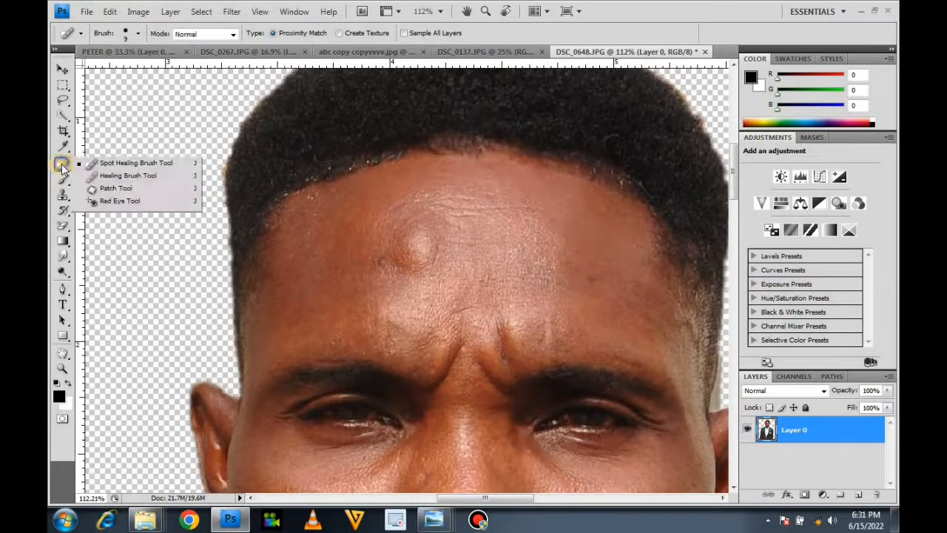
pyautogui.click(115, 190)
pyautogui.moveTo(440, 237)
pyautogui.mouseDown()
pyautogui.moveTo(398, 203)
pyautogui.moveTo(373, 222)
pyautogui.moveTo(373, 248)
pyautogui.moveTo(392, 274)
pyautogui.moveTo(443, 285)
pyautogui.moveTo(465, 264)
pyautogui.moveTo(459, 221)
pyautogui.moveTo(415, 208)
pyautogui.moveTo(426, 251)
pyautogui.moveTo(526, 266)
pyautogui.moveTo(536, 265)
pyautogui.moveTo(518, 247)
pyautogui.mouseUp()
pyautogui.hotkey('ctrl', 'd')
pyautogui.moveTo(476, 191)
pyautogui.mouseDown()
pyautogui.moveTo(414, 201)
pyautogui.moveTo(414, 227)
pyautogui.moveTo(442, 265)
pyautogui.moveTo(488, 260)
pyautogui.moveTo(471, 243)
pyautogui.moveTo(580, 263)
pyautogui.mouseUp()
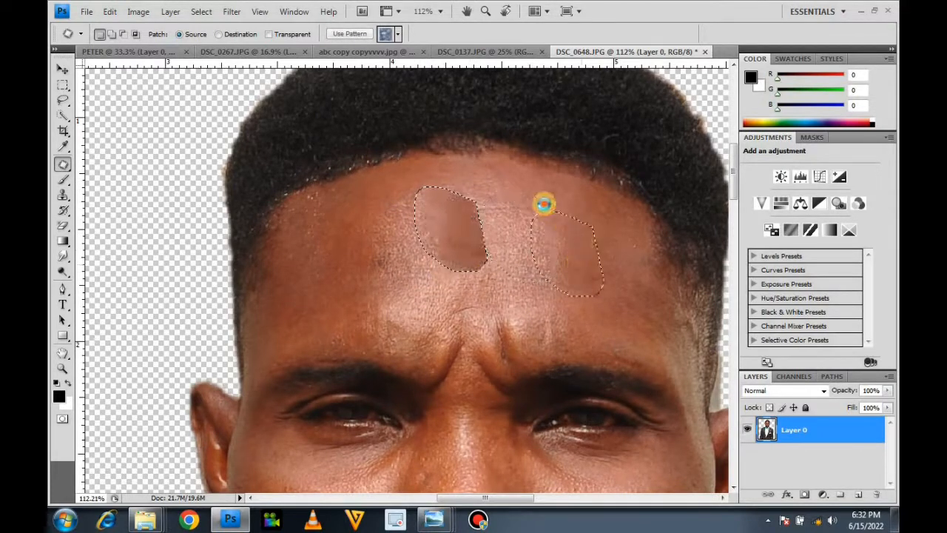
pyautogui.hotkey('ctrl', 'd')
pyautogui.hotkey('ctrl', '0')
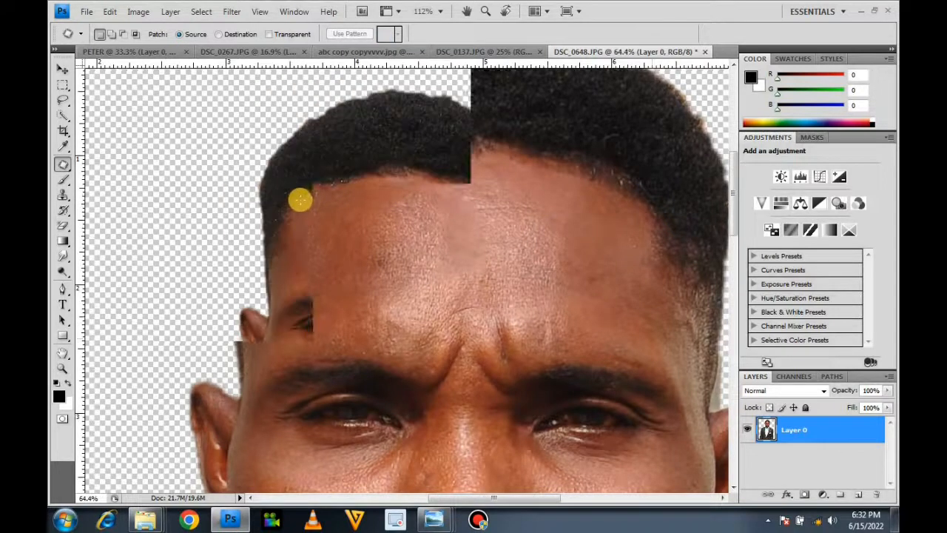
pyautogui.scroll(-3, 296, 198)
pyautogui.scroll(3, 294, 201)
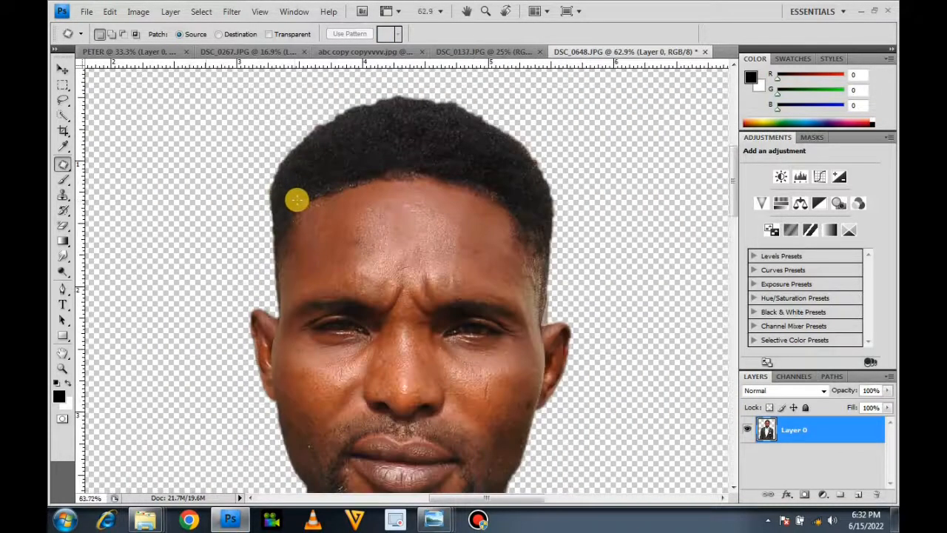
# Step: Patch the dark spots on the outer cheek near the ear with clean neighbouring skin using the Patch tool, and deselect
pyautogui.scroll(3, 296, 199)
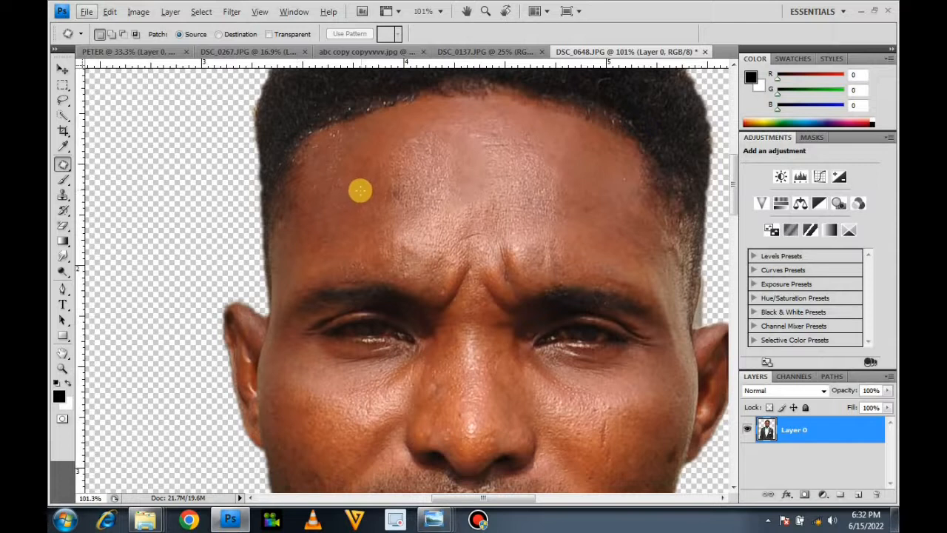
pyautogui.scroll(-3, 358, 190)
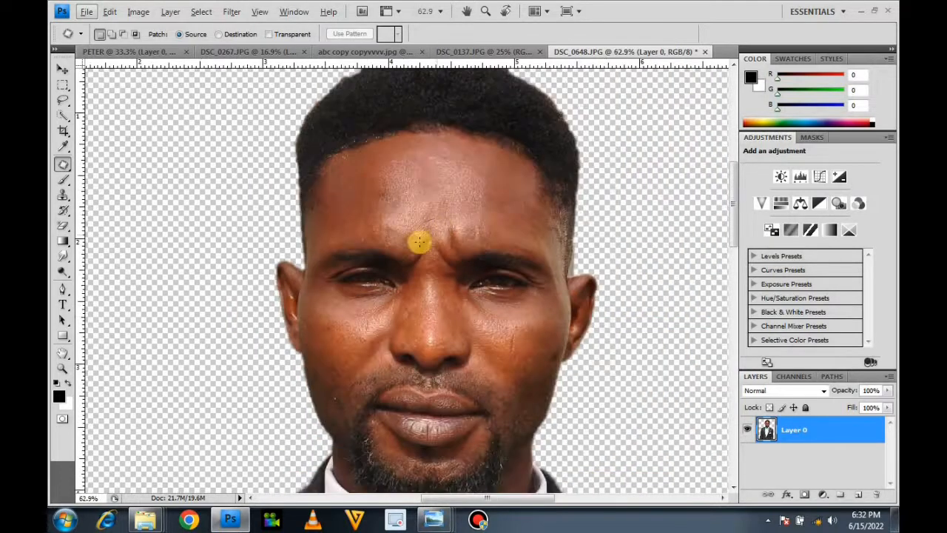
pyautogui.scroll(3, 506, 289)
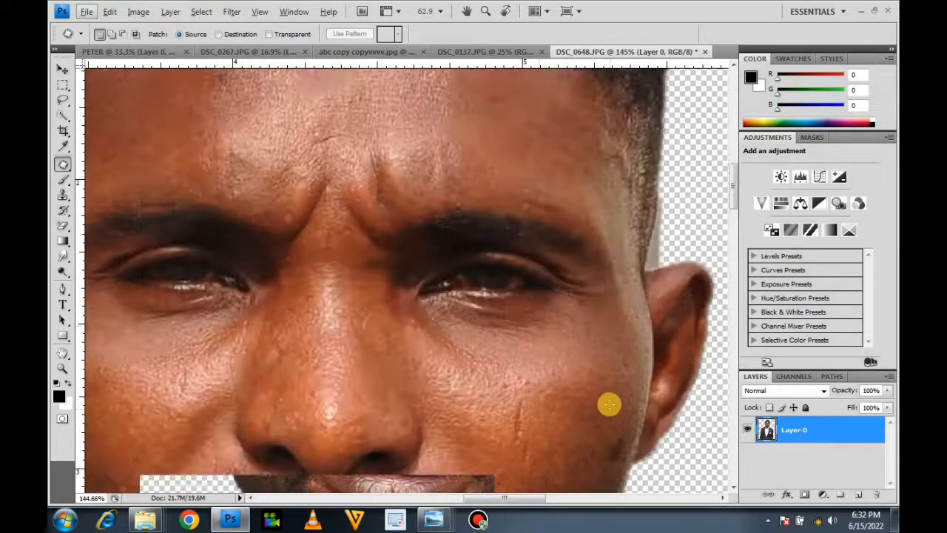
pyautogui.moveTo(620, 464)
pyautogui.mouseDown()
pyautogui.moveTo(624, 437)
pyautogui.moveTo(602, 437)
pyautogui.moveTo(602, 461)
pyautogui.moveTo(618, 458)
pyautogui.mouseUp()
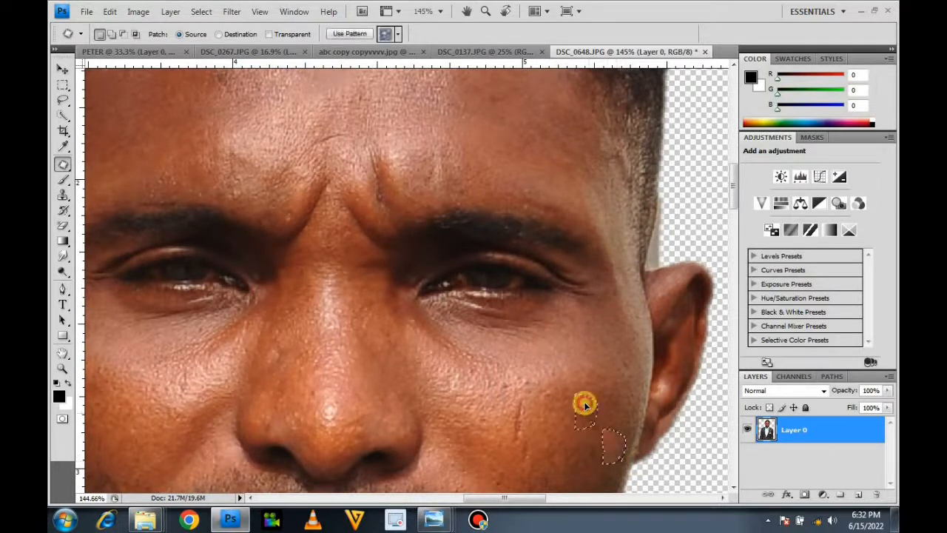
pyautogui.scroll(-1, 583, 375)
pyautogui.scroll(-6, 583, 375)
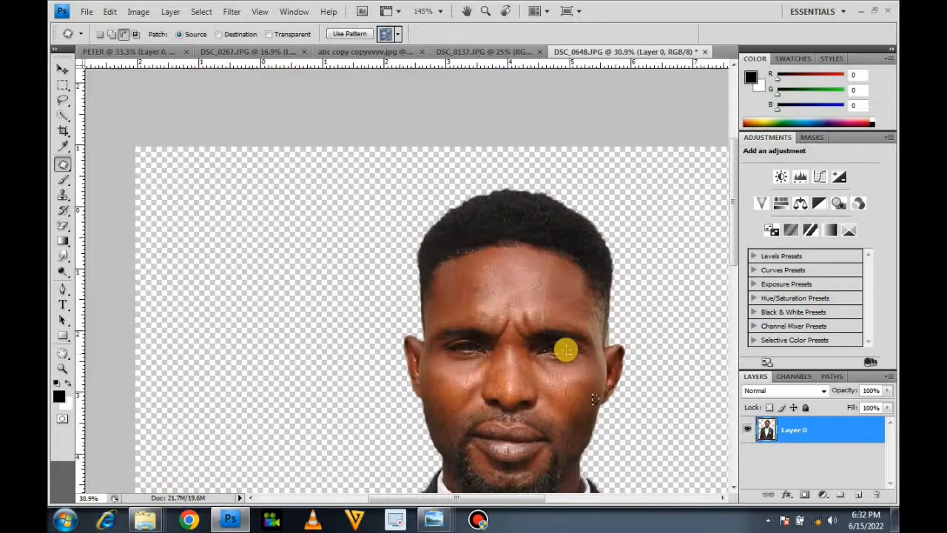
pyautogui.click(538, 340)
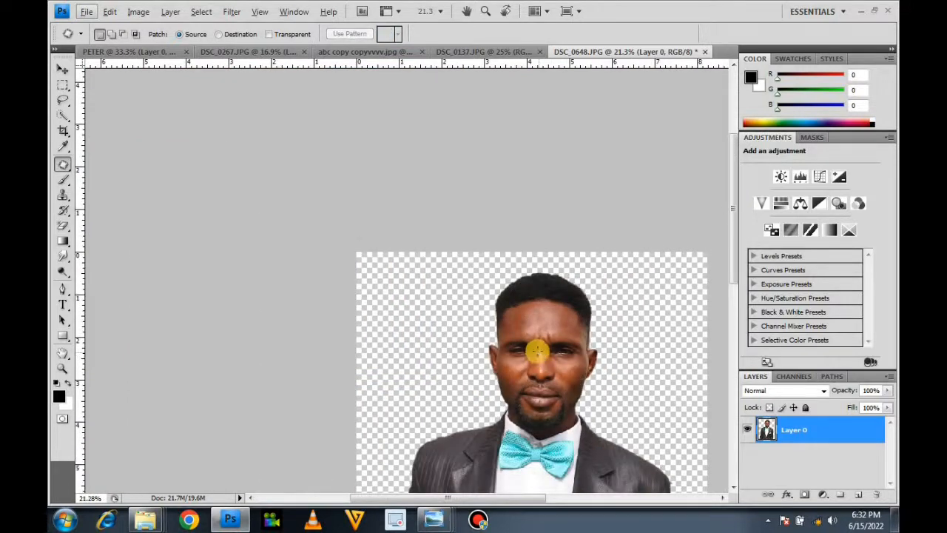
# Step: Rotate the man's cutout slightly with Free Transform
pyautogui.click(63, 70)
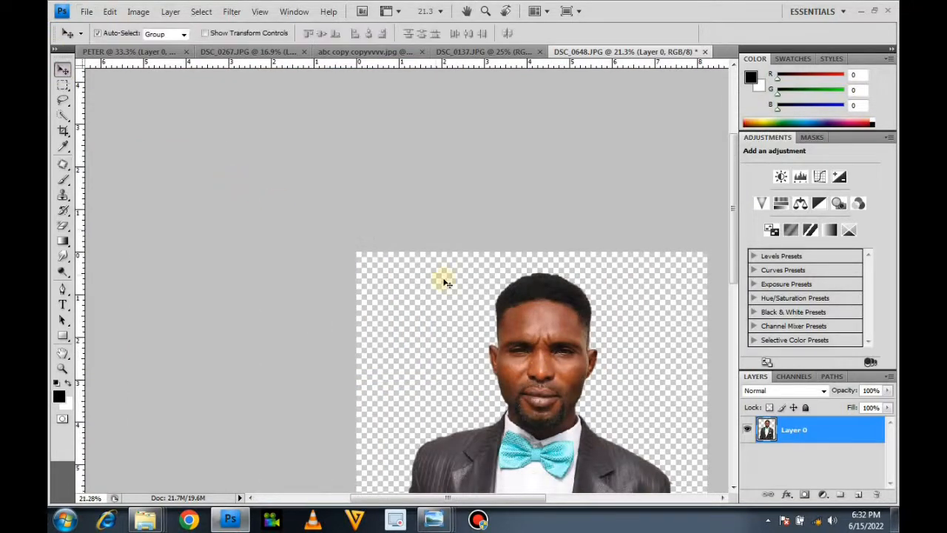
pyautogui.scroll(-2, 438, 270)
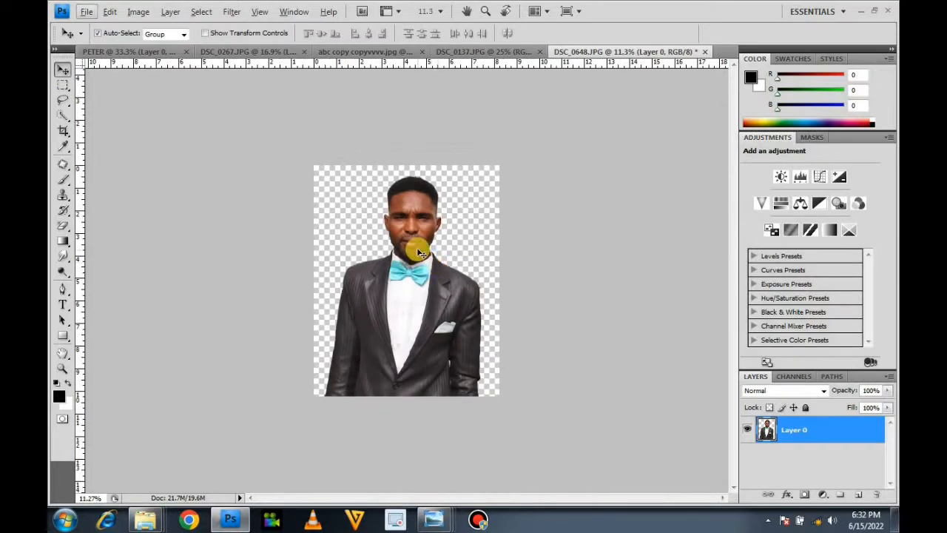
pyautogui.hotkey('ctrl', 't')
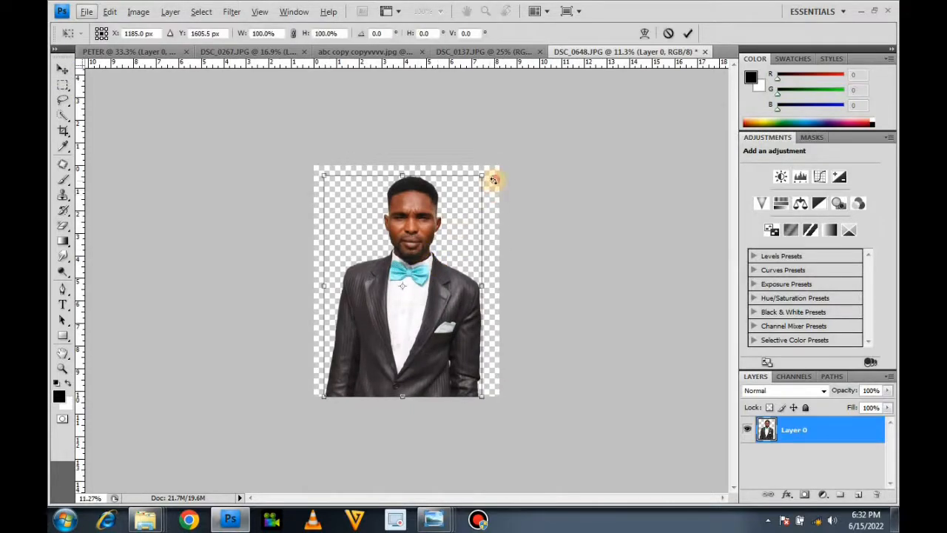
pyautogui.moveTo(494, 177); pyautogui.dragTo(499, 183)
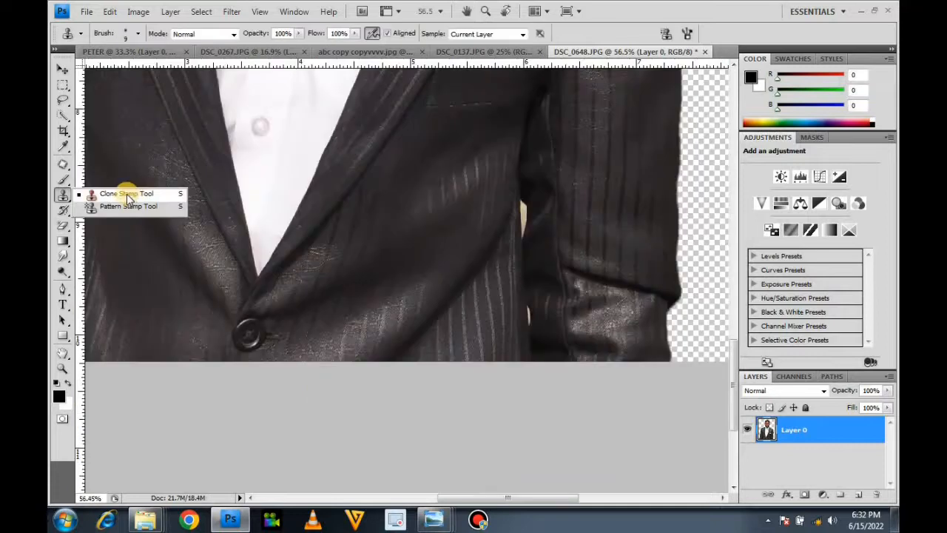
pyautogui.click(126, 194)
pyautogui.click(521, 274)
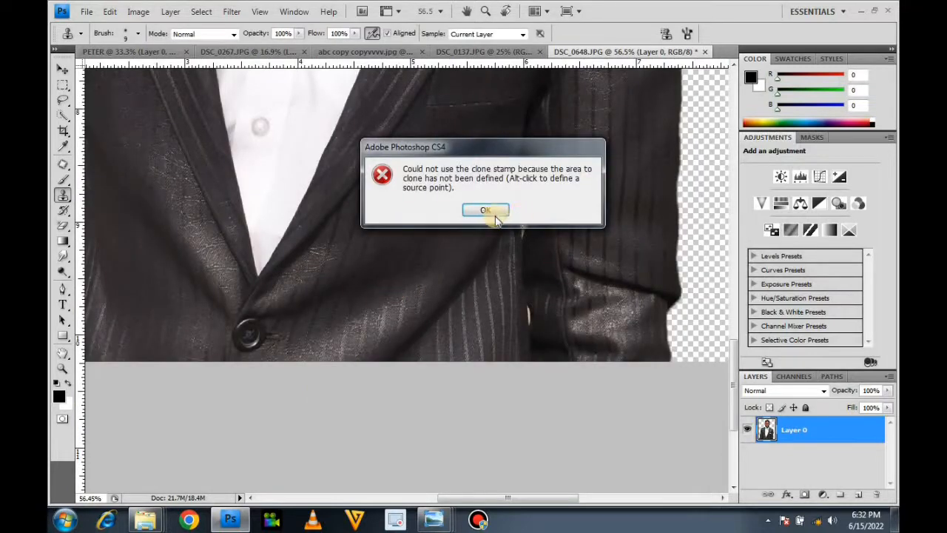
pyautogui.click(494, 213)
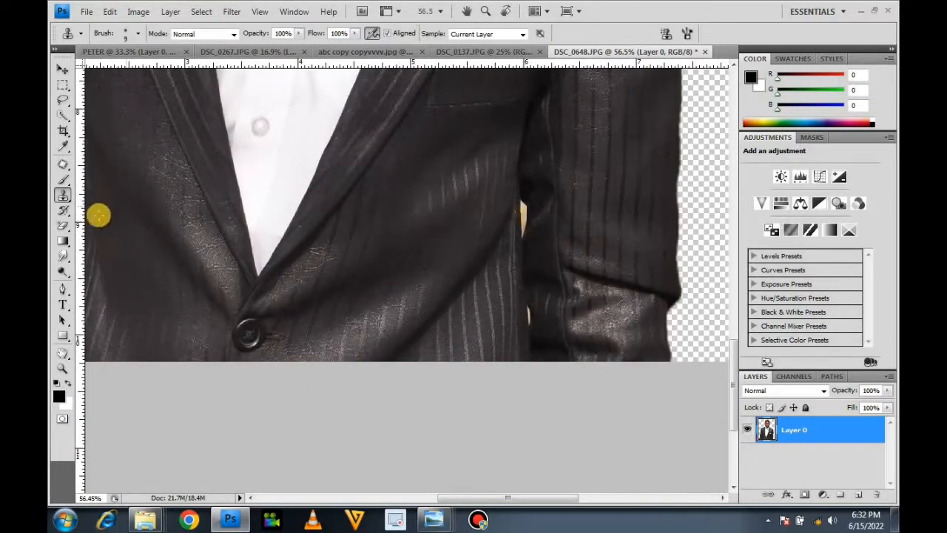
# Step: Cover the light wall remnants between the jacket and the sleeve with the Clone Stamp tool, sampling the dark jacket fabric beside them
pyautogui.click(63, 194)
pyautogui.click(111, 194)
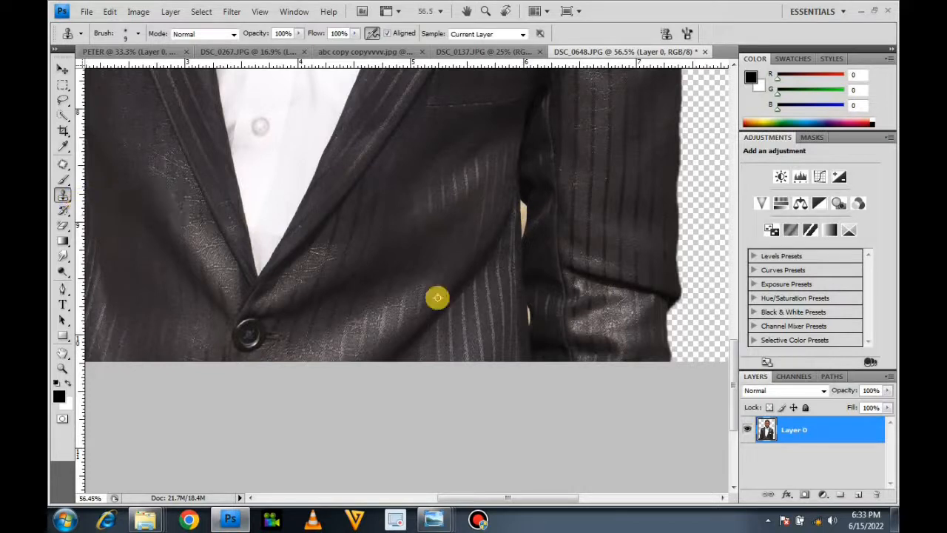
pyautogui.keyDown('alt'); pyautogui.click(514, 238); pyautogui.keyUp('alt')
pyautogui.moveTo(521, 204)
pyautogui.mouseDown()
pyautogui.moveTo(516, 220)
pyautogui.moveTo(493, 215)
pyautogui.moveTo(517, 216)
pyautogui.mouseUp()
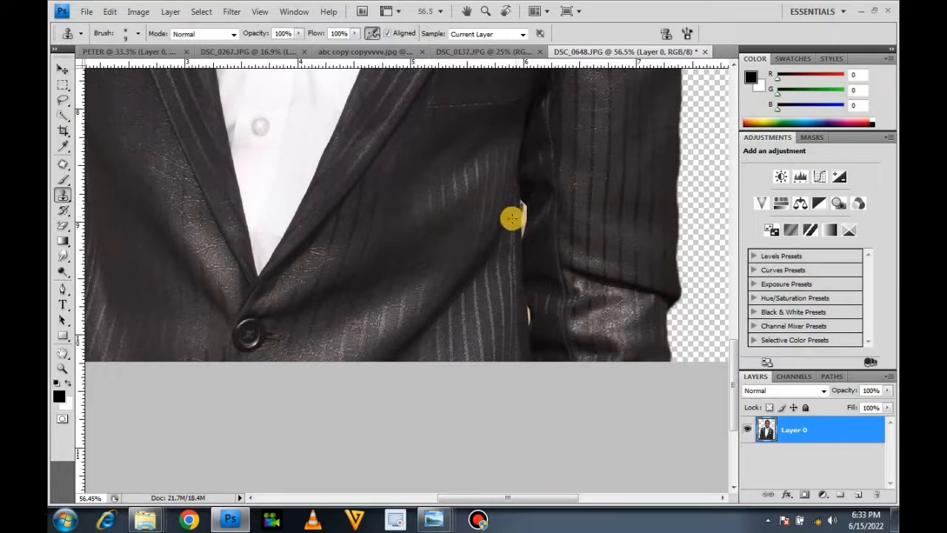
pyautogui.moveTo(509, 217)
pyautogui.mouseDown()
pyautogui.moveTo(522, 214)
pyautogui.moveTo(522, 227)
pyautogui.moveTo(526, 197)
pyautogui.moveTo(521, 237)
pyautogui.moveTo(537, 269)
pyautogui.moveTo(526, 316)
pyautogui.moveTo(527, 304)
pyautogui.moveTo(510, 307)
pyautogui.mouseUp()
pyautogui.scroll(-10, 506, 262)
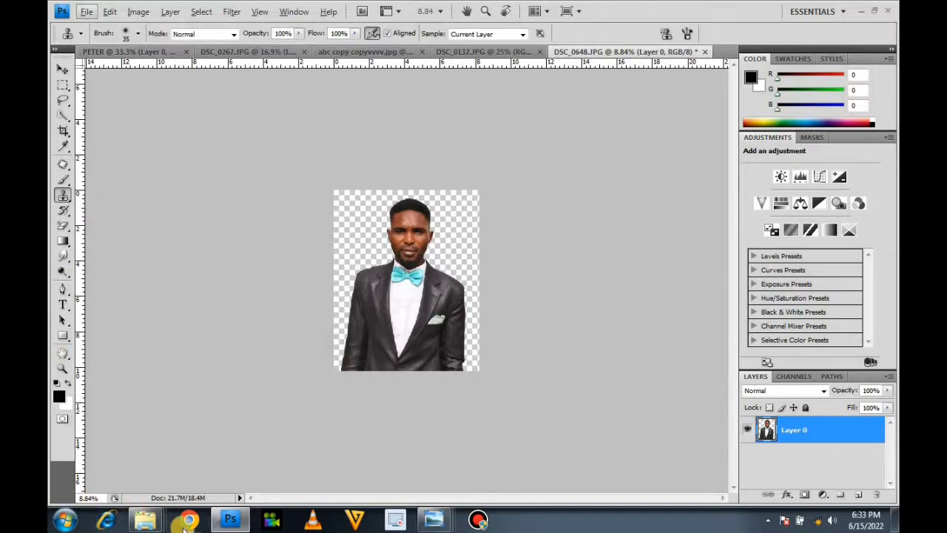
# Step: Open the living-room photo r-architecture-T6d96Qrb5MY-unsplash in Photoshop from the UINSPLASH subfolder of the photoshop folder
pyautogui.moveTo(152, 518)
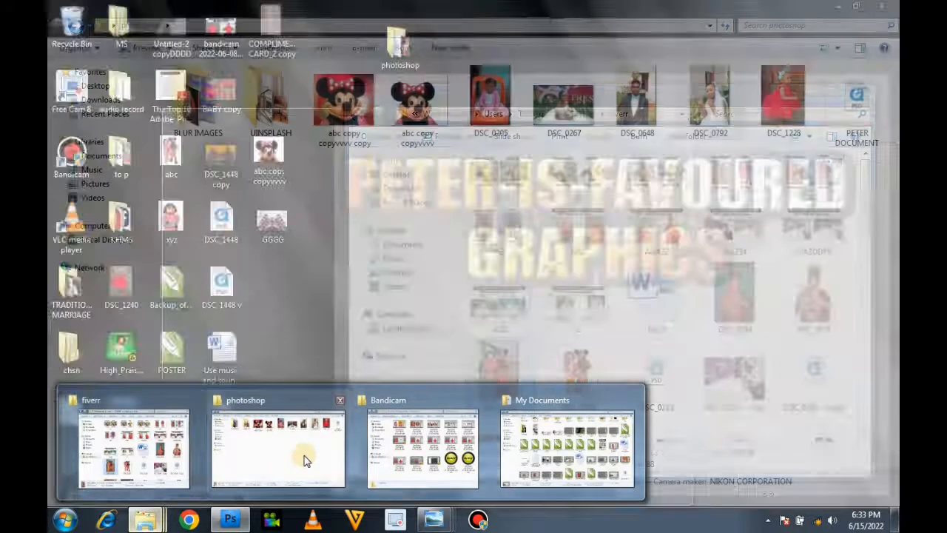
pyautogui.click(289, 454)
pyautogui.doubleClick(265, 111)
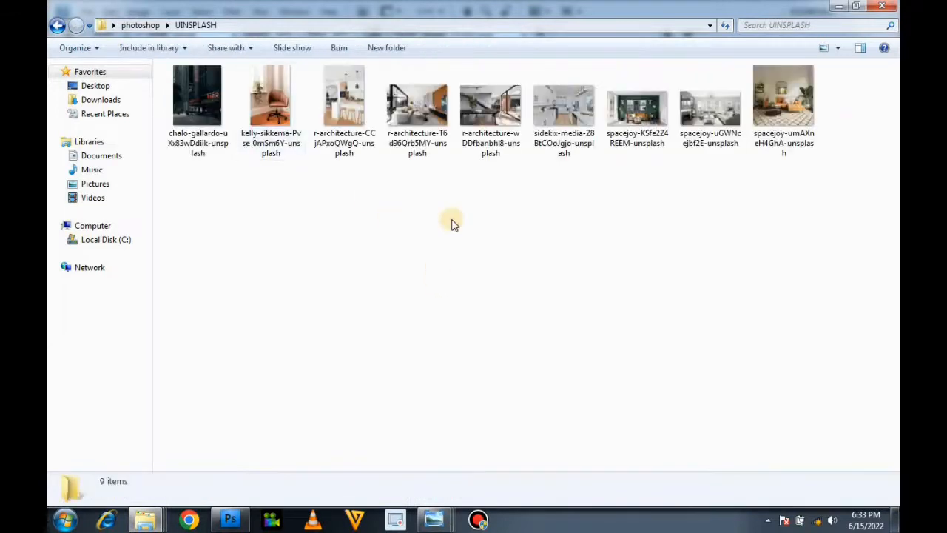
pyautogui.click(444, 111)
pyautogui.moveTo(452, 439); pyautogui.dragTo(430, 365)
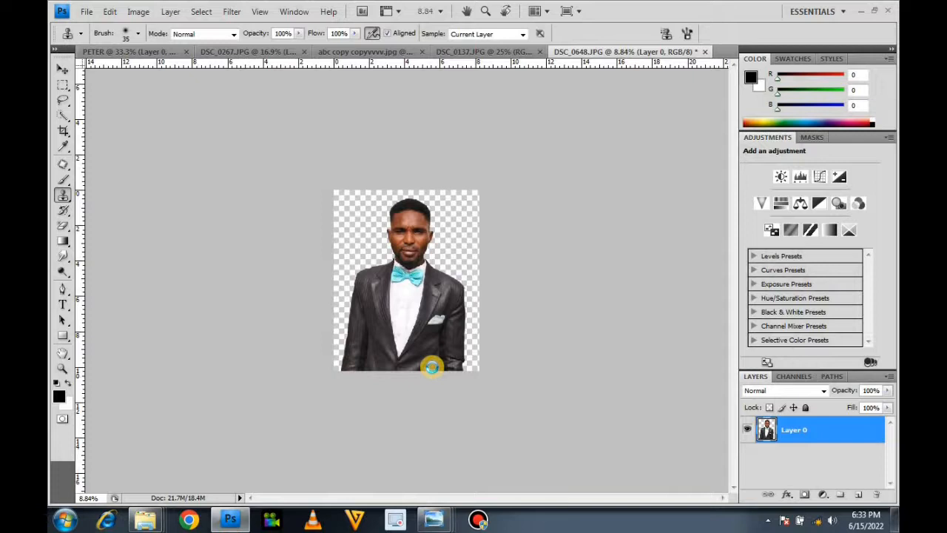
# Step: Copy the living-room photo into the DSC_0648.JPG document as a new layer and send it to the back, behind the man
pyautogui.press('v')
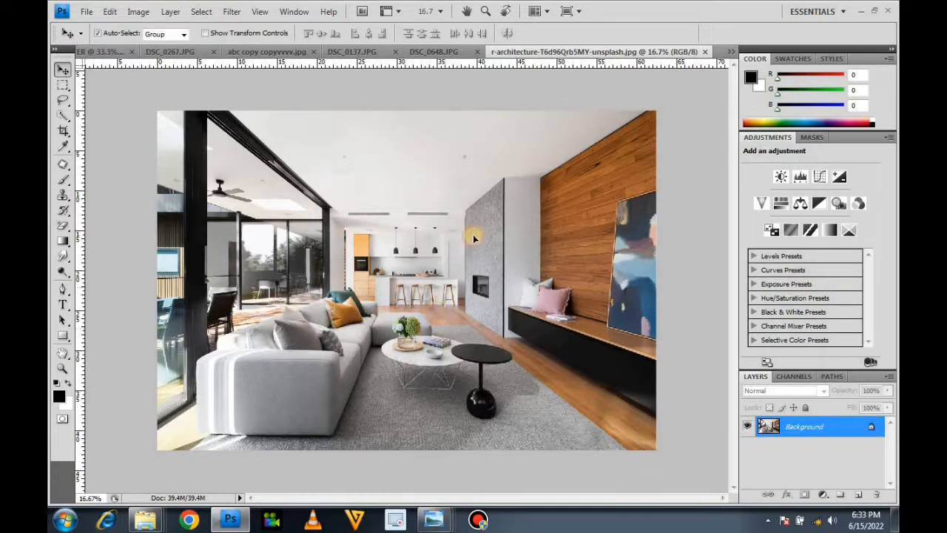
pyautogui.click(454, 53)
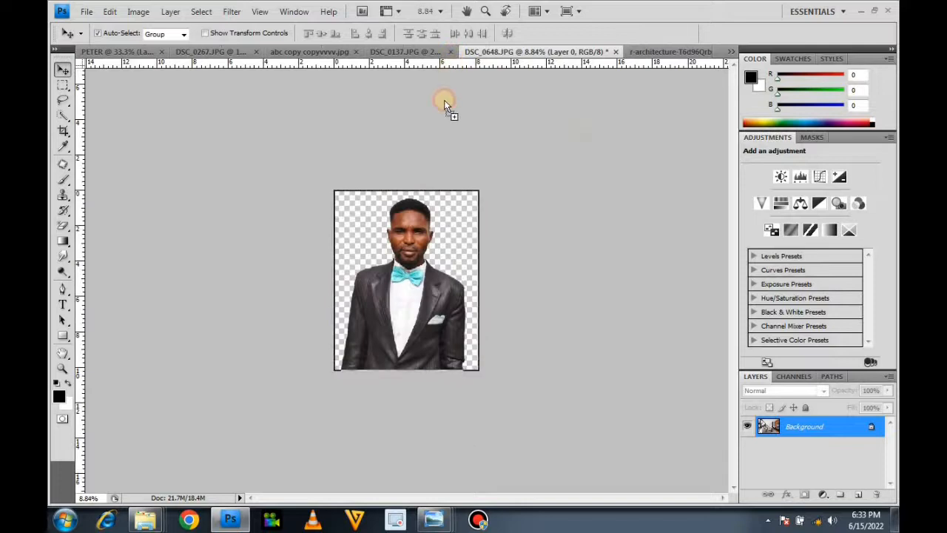
pyautogui.moveTo(409, 242); pyautogui.dragTo(407, 302)
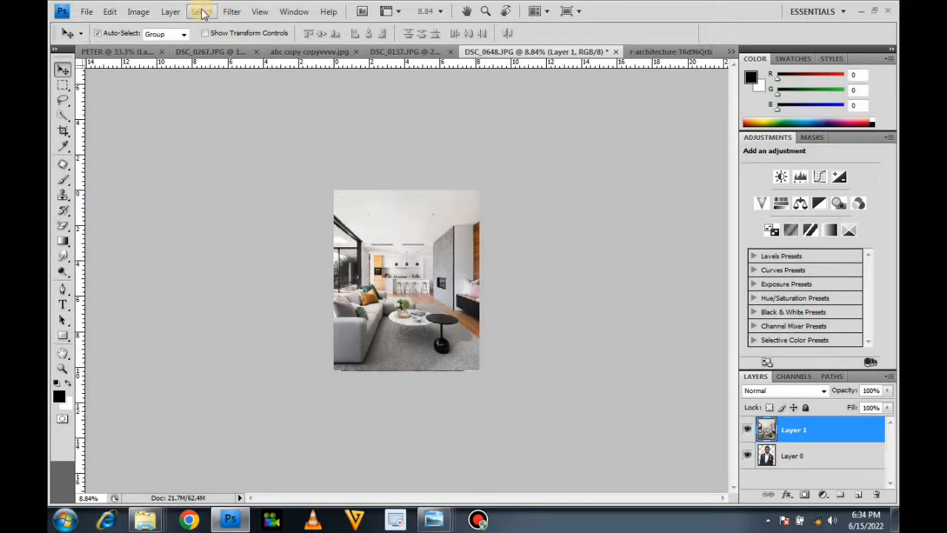
pyautogui.click(170, 12)
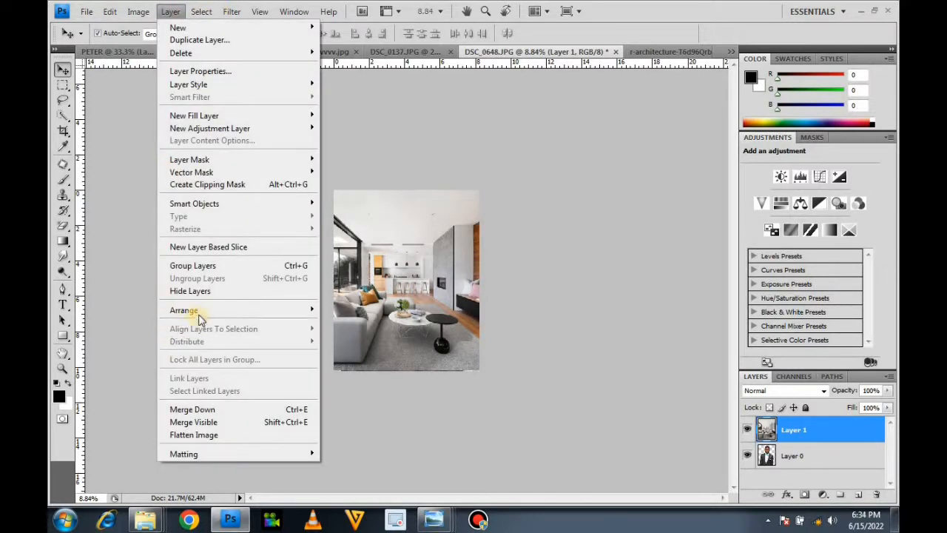
pyautogui.moveTo(200, 311)
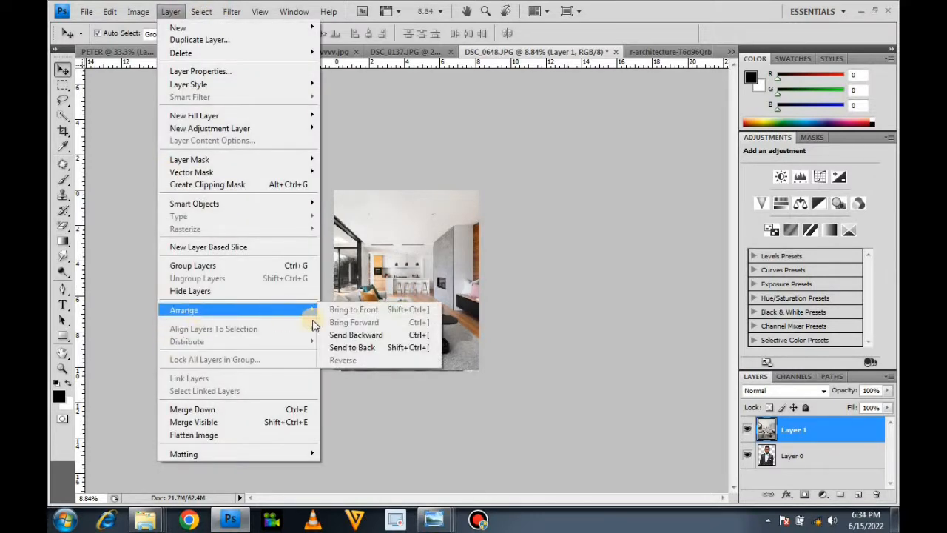
pyautogui.click(353, 348)
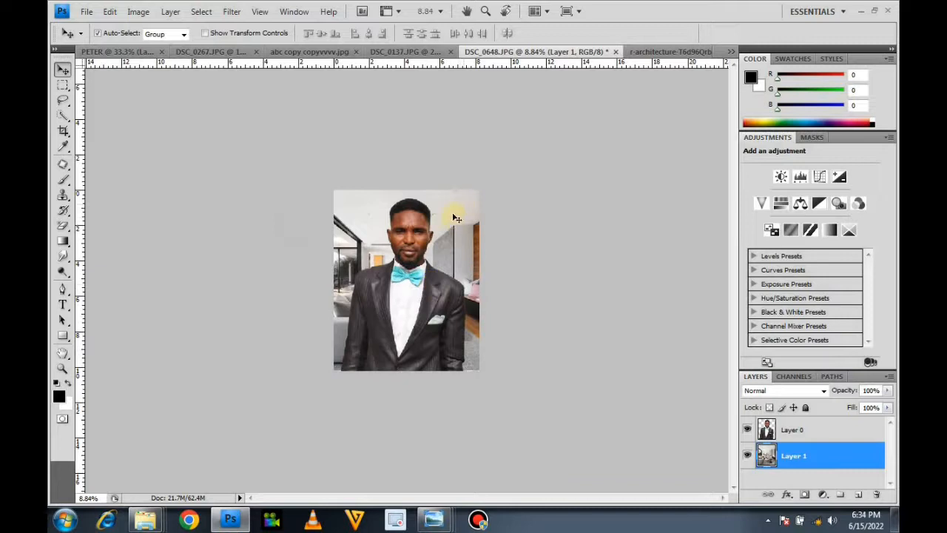
# Step: Enlarge the living-room background layer with Free Transform and reposition it behind the man
pyautogui.hotkey('ctrl', 't')
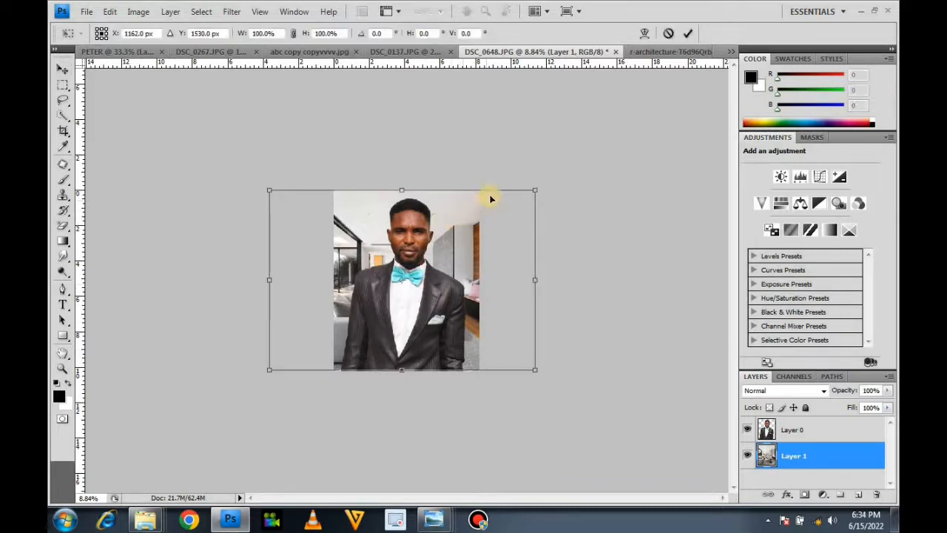
pyautogui.moveTo(532, 186); pyautogui.dragTo(630, 136)
pyautogui.press('Return')
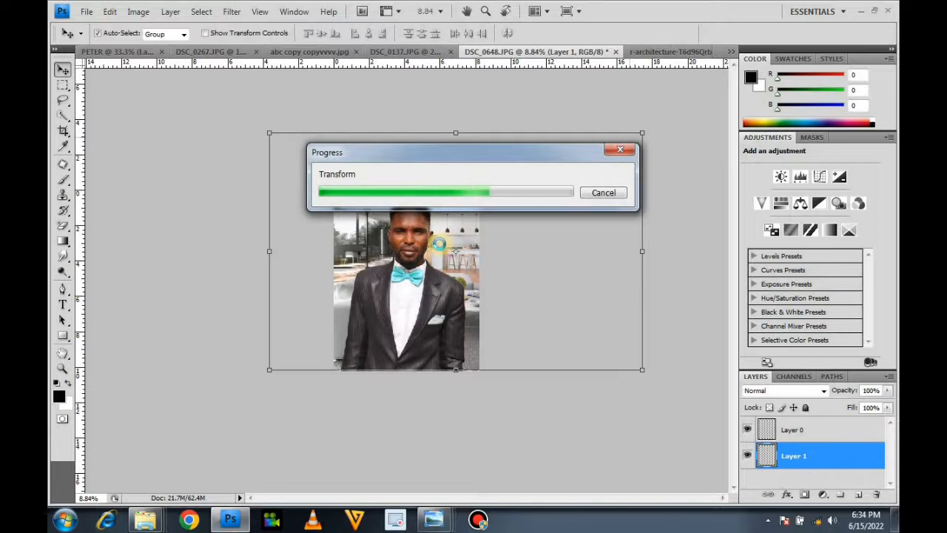
pyautogui.scroll(2, 453, 246)
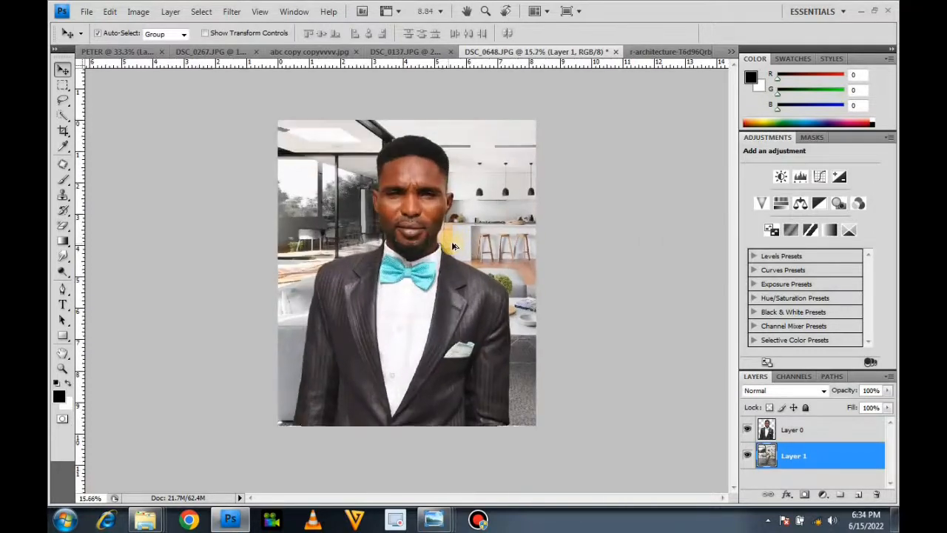
pyautogui.moveTo(500, 220)
pyautogui.mouseDown()
pyautogui.moveTo(474, 215)
pyautogui.moveTo(491, 222)
pyautogui.moveTo(488, 211)
pyautogui.mouseUp()
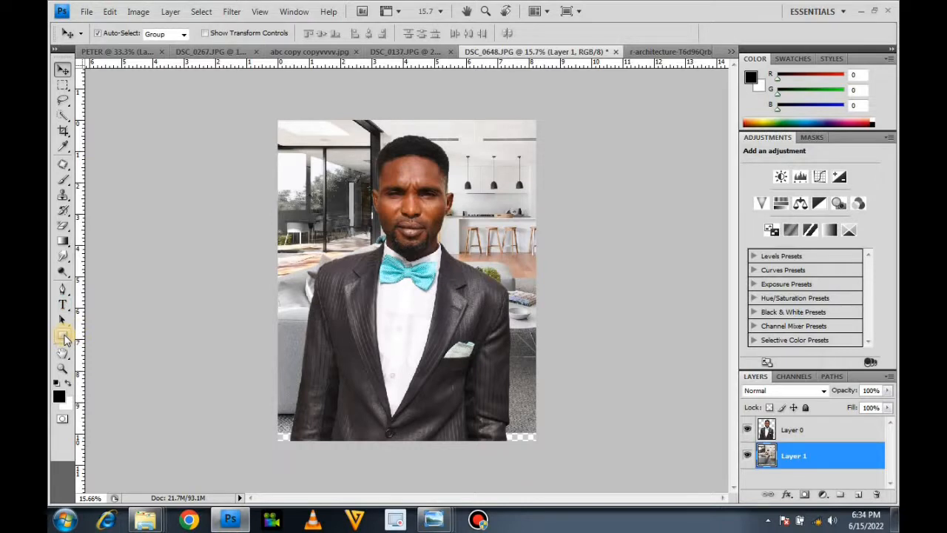
# Step: Draw a black rectangle across the full width of the image's bottom edge, and select the man's layer
pyautogui.click(63, 335)
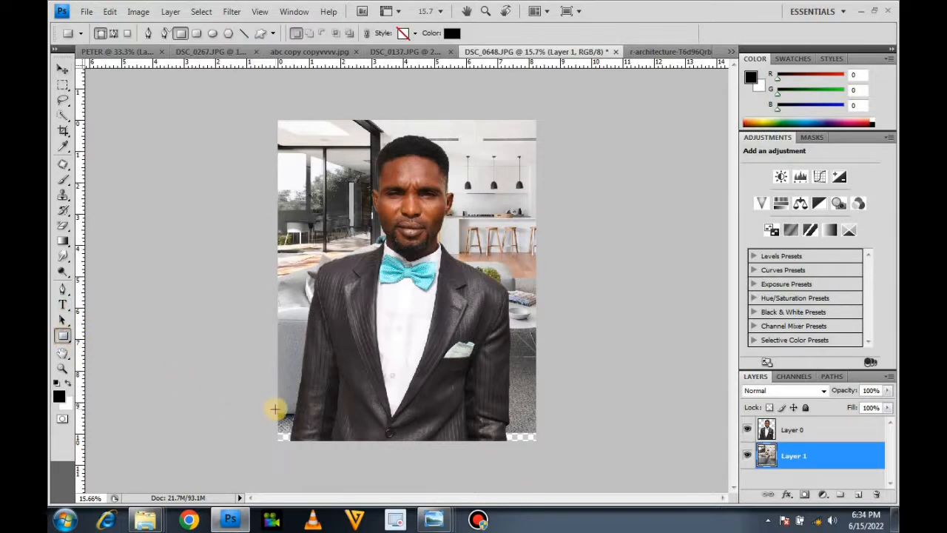
pyautogui.moveTo(271, 413); pyautogui.dragTo(562, 452)
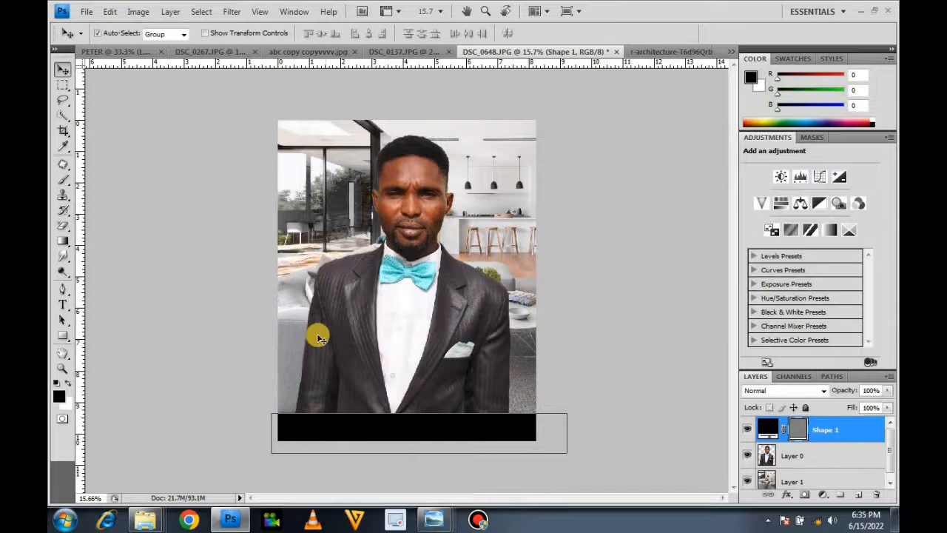
pyautogui.click(318, 335)
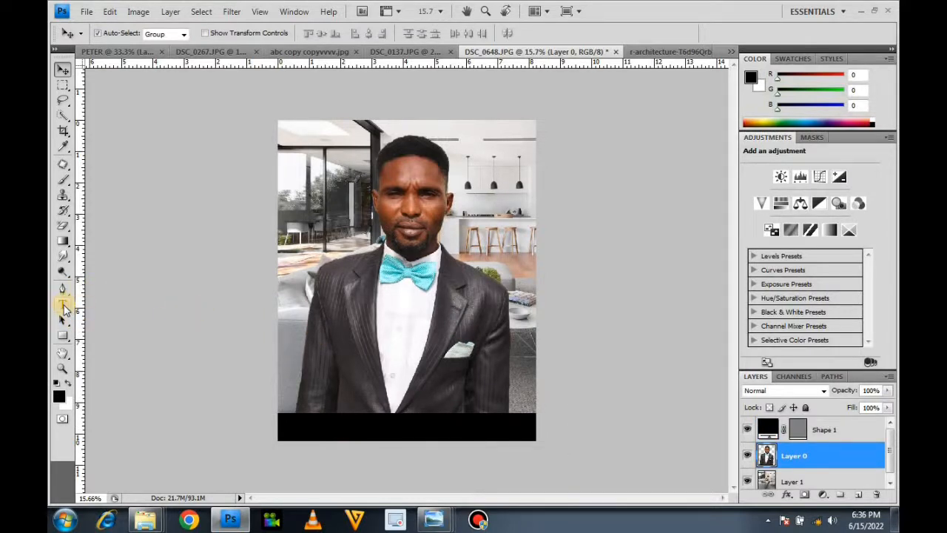
# Step: Add the text "THE GROOM" in black Utsaah over the man's jacket and enlarge it with Free Transform to span the suit
pyautogui.click(63, 304)
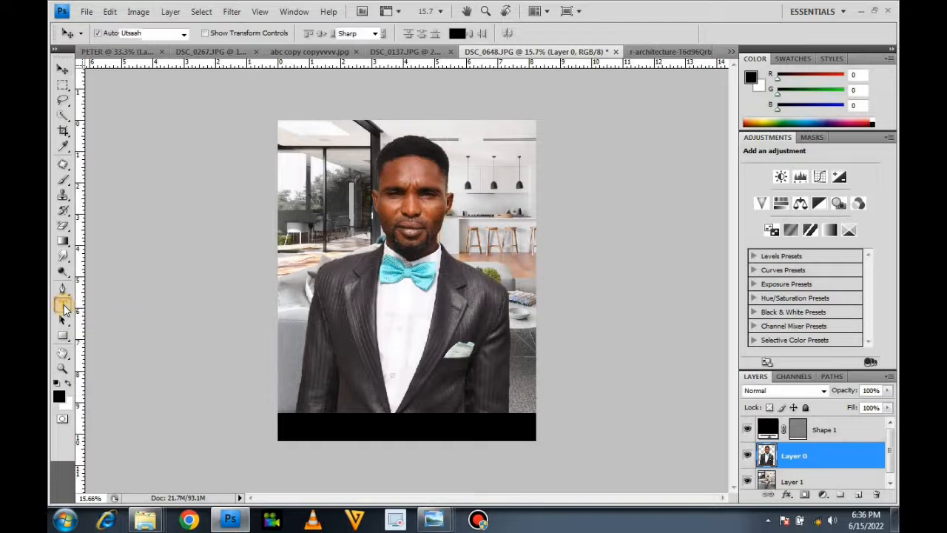
pyautogui.click(339, 325)
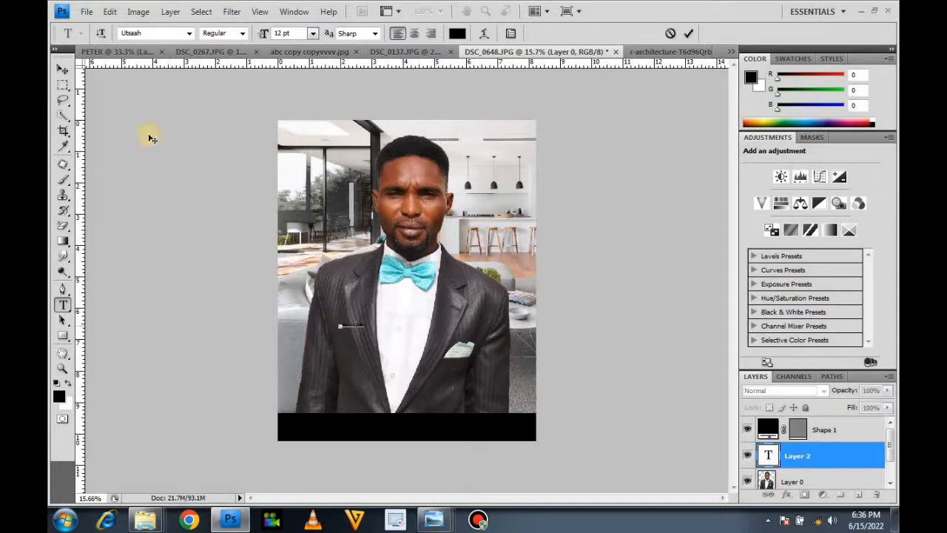
pyautogui.click(62, 68)
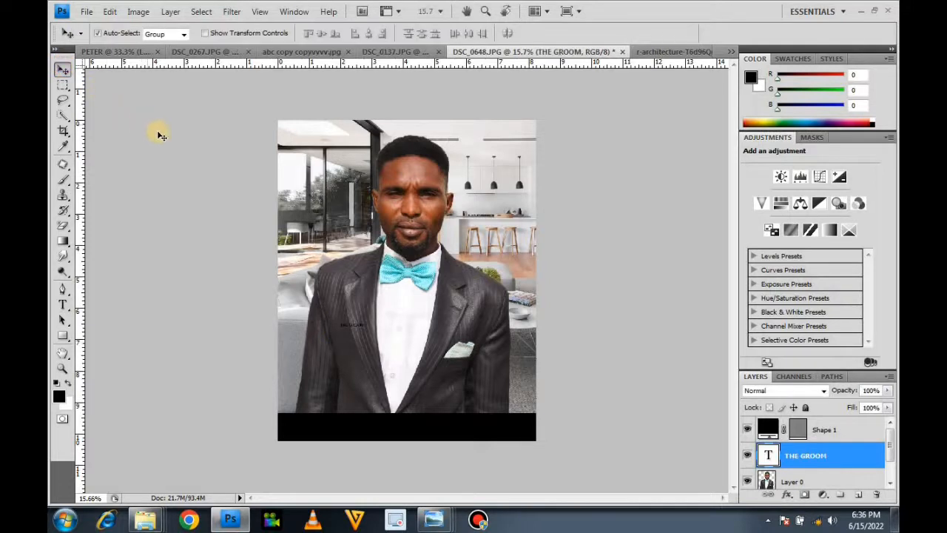
pyautogui.hotkey('ctrl', 't')
pyautogui.moveTo(364, 331); pyautogui.dragTo(499, 408)
pyautogui.press('Return')
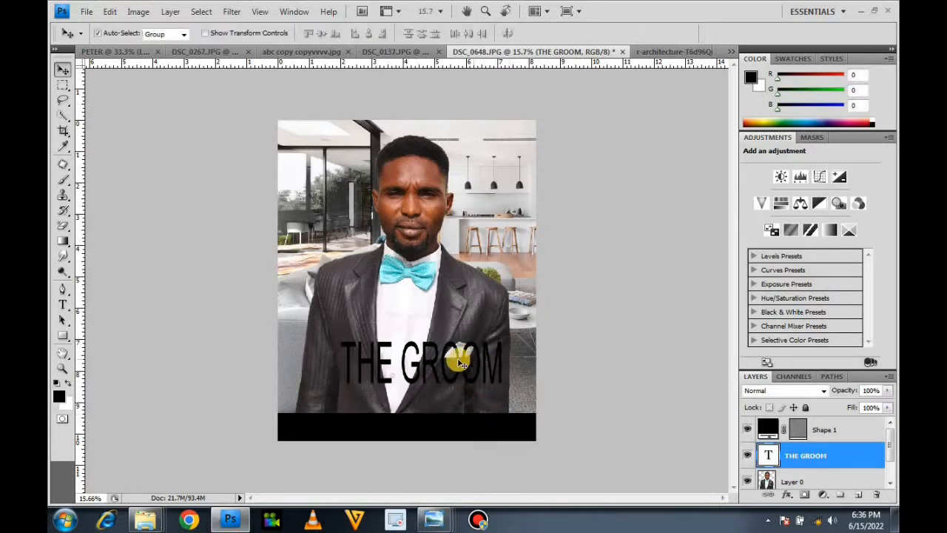
# Step: Move the "THE GROOM" text slightly left across the suit and squash its height to 50.7% with Free Transform
pyautogui.moveTo(459, 363); pyautogui.dragTo(438, 359)
pyautogui.hotkey('ctrl', 't')
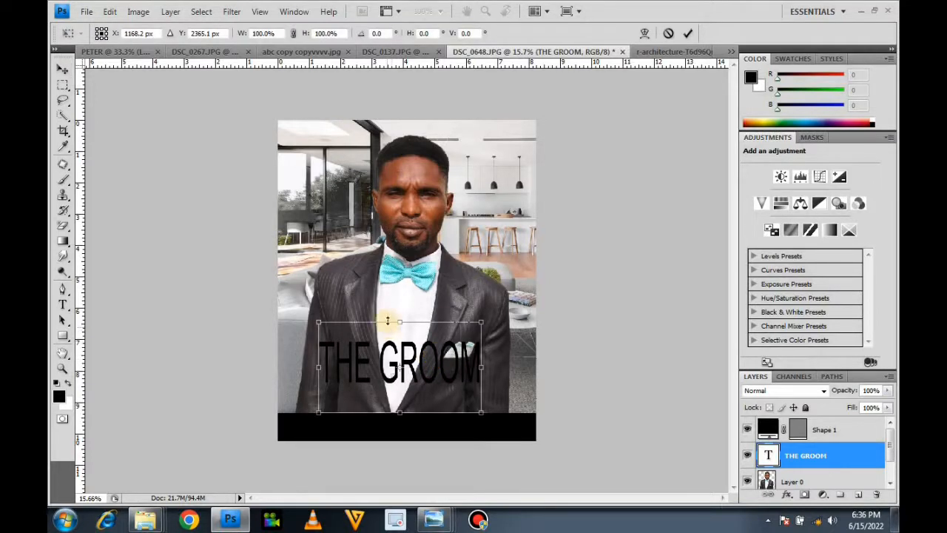
pyautogui.moveTo(400, 321); pyautogui.dragTo(392, 369)
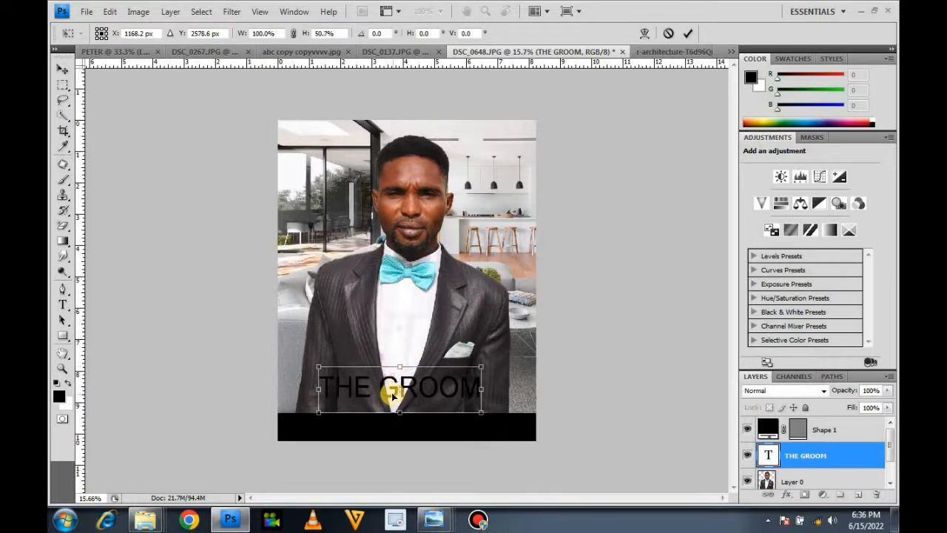
pyautogui.press('Return')
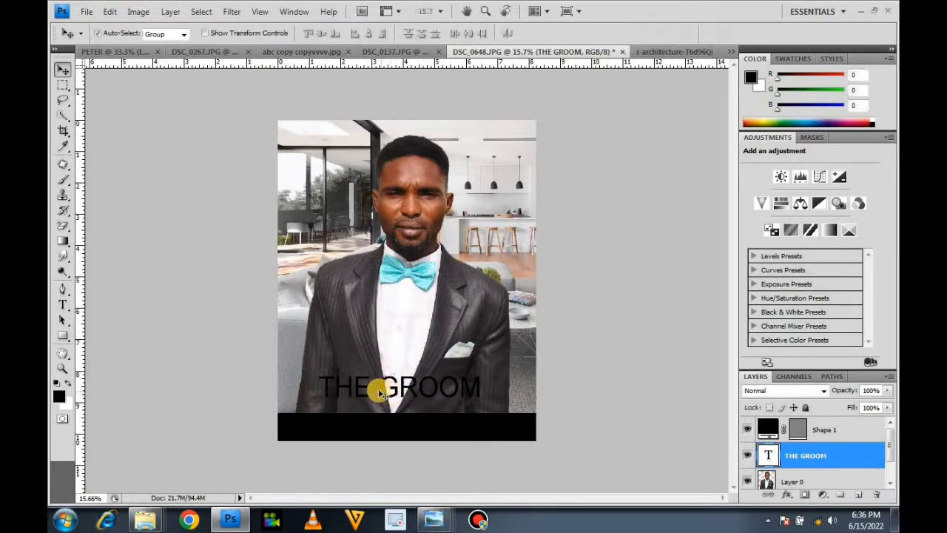
# Step: Delete the word "THE" from the caption over the jacket so that it reads "GROOM"
pyautogui.doubleClick(767, 457)
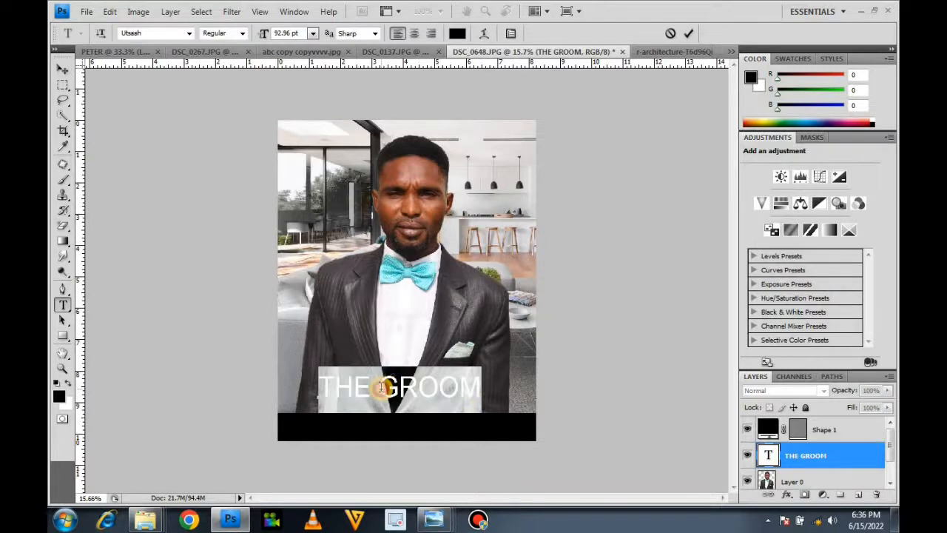
pyautogui.click(381, 387)
pyautogui.press('BackSpace')
pyautogui.press('BackSpace')
pyautogui.press('BackSpace')
pyautogui.press('BackSpace')
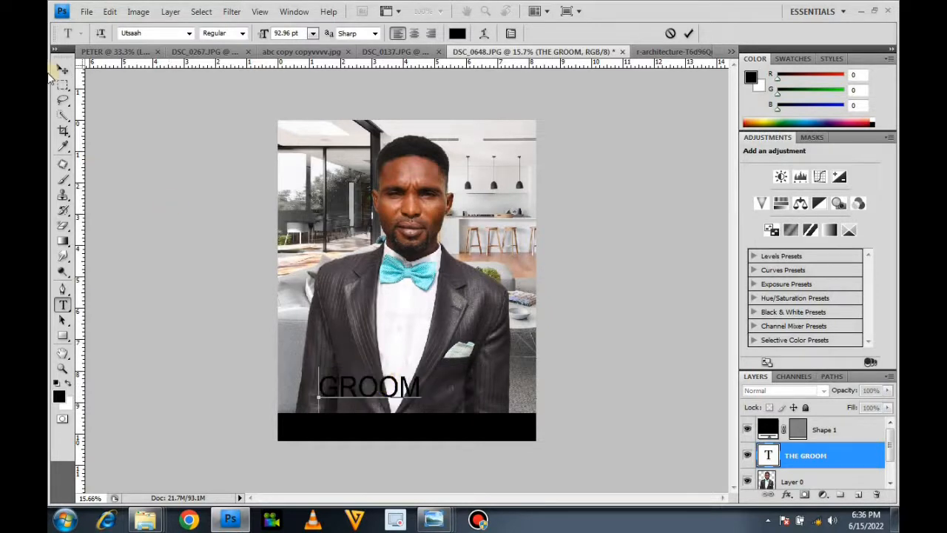
pyautogui.click(62, 69)
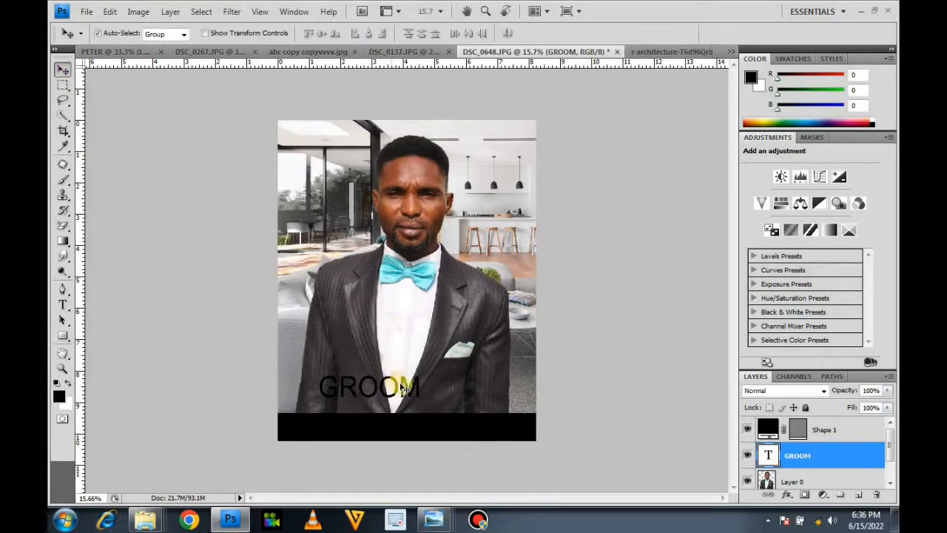
# Step: Change the colour of the "GROOM" text to near-white, #f9f5f5
pyautogui.click(767, 429)
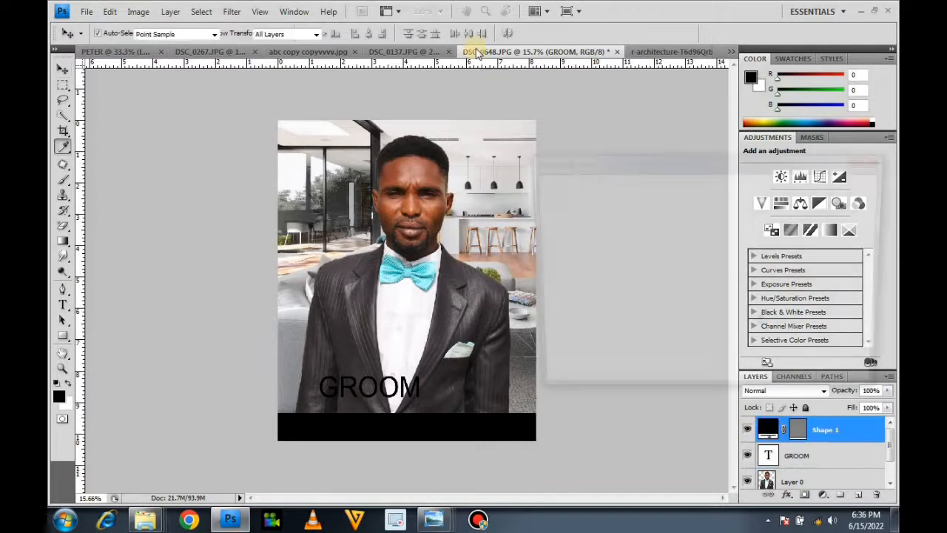
pyautogui.doubleClick(770, 457)
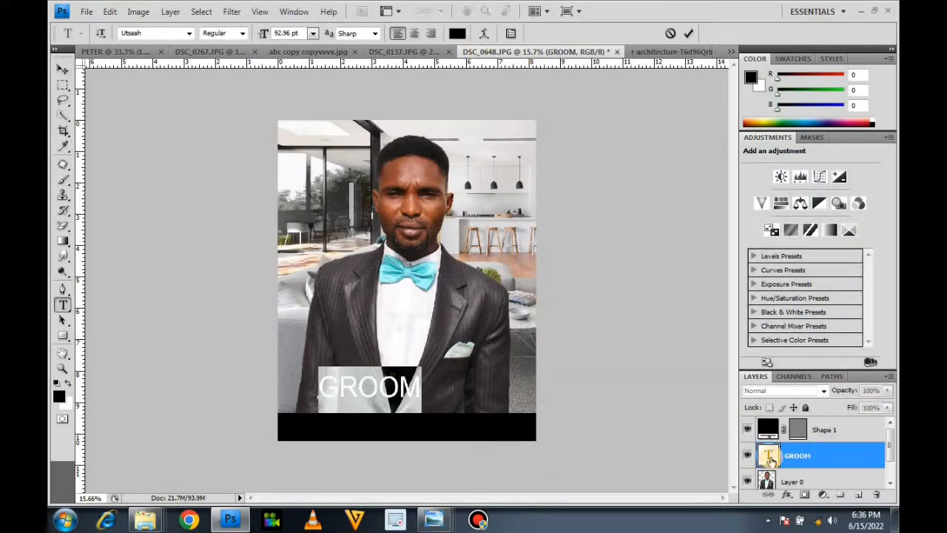
pyautogui.click(456, 32)
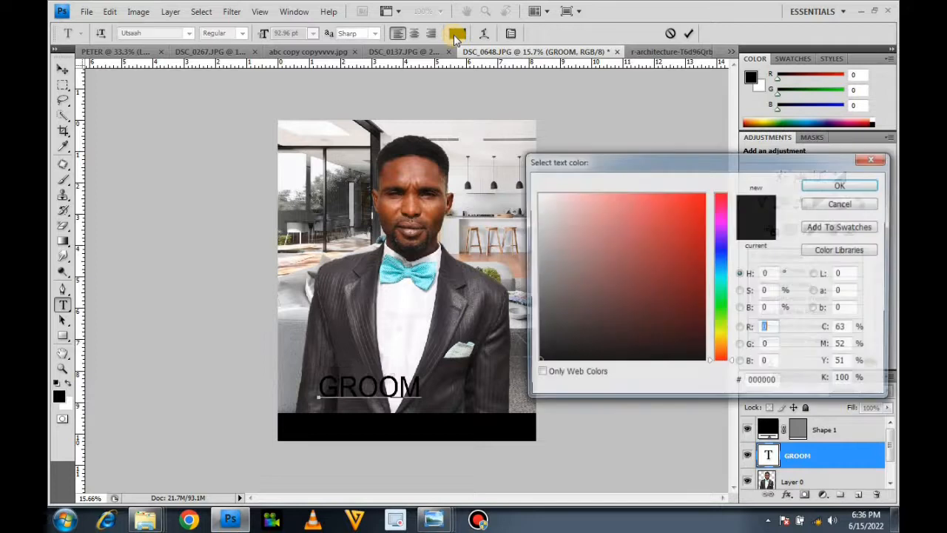
pyautogui.click(538, 197)
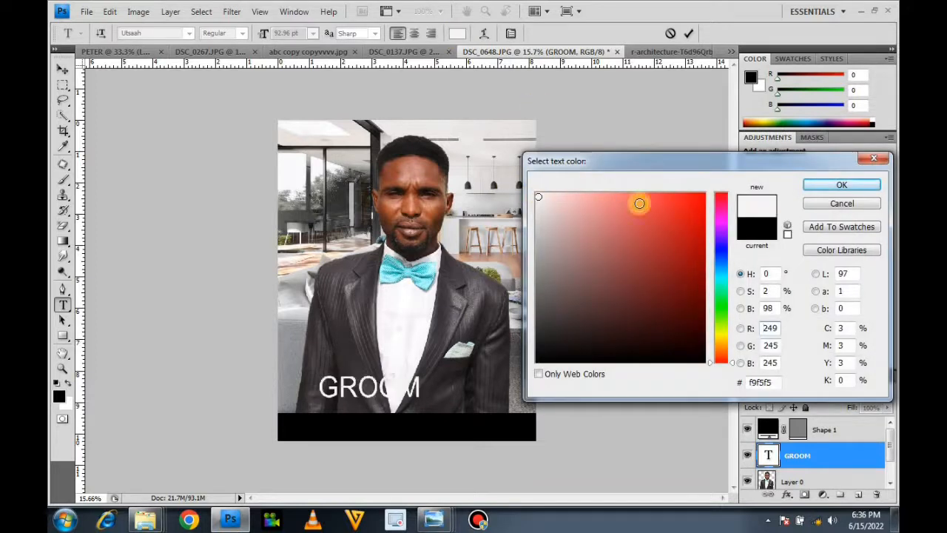
# Step: Set the GROOM text colour to the near-white #f9f5f5
pyautogui.click(841, 185)
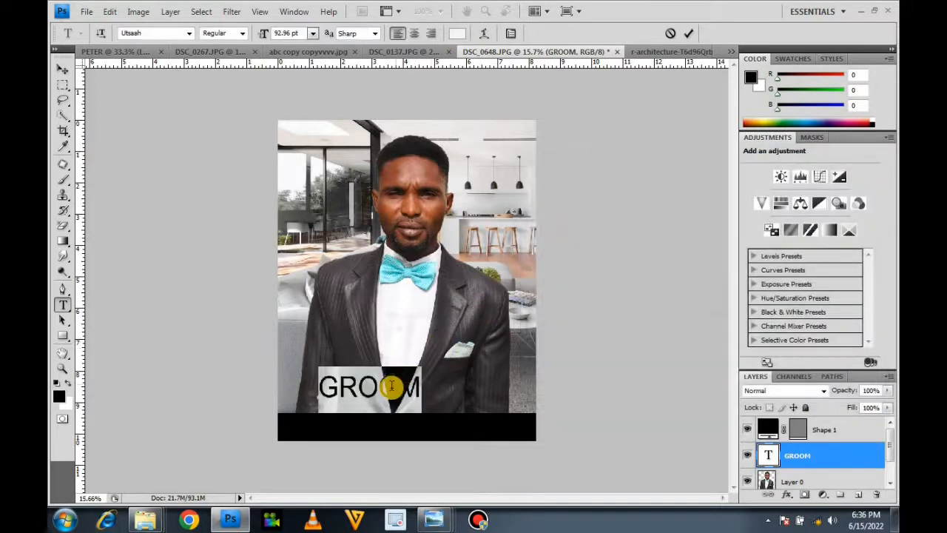
pyautogui.click(63, 68)
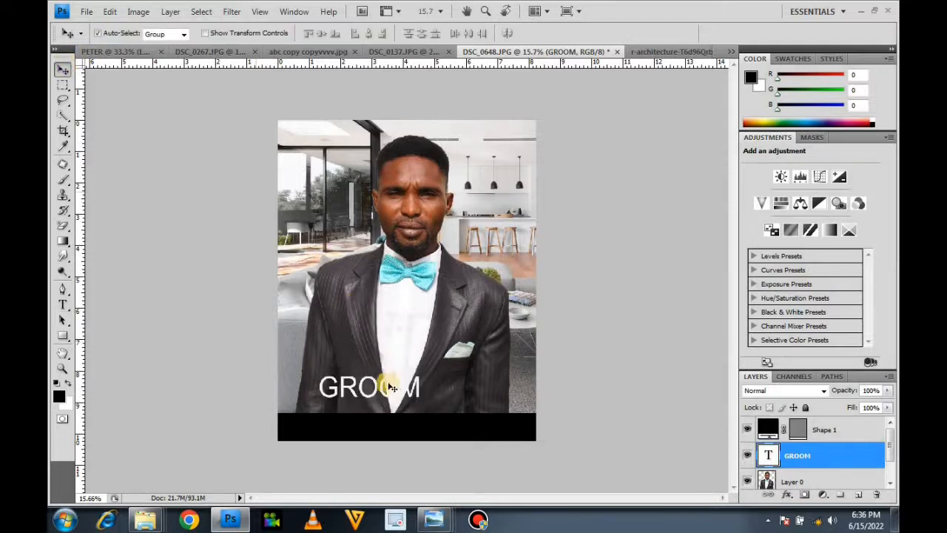
# Step: Place the GROOM text in front of the black bar at the photo's lower edge and raise the bar slightly
pyautogui.moveTo(391, 390); pyautogui.dragTo(418, 423)
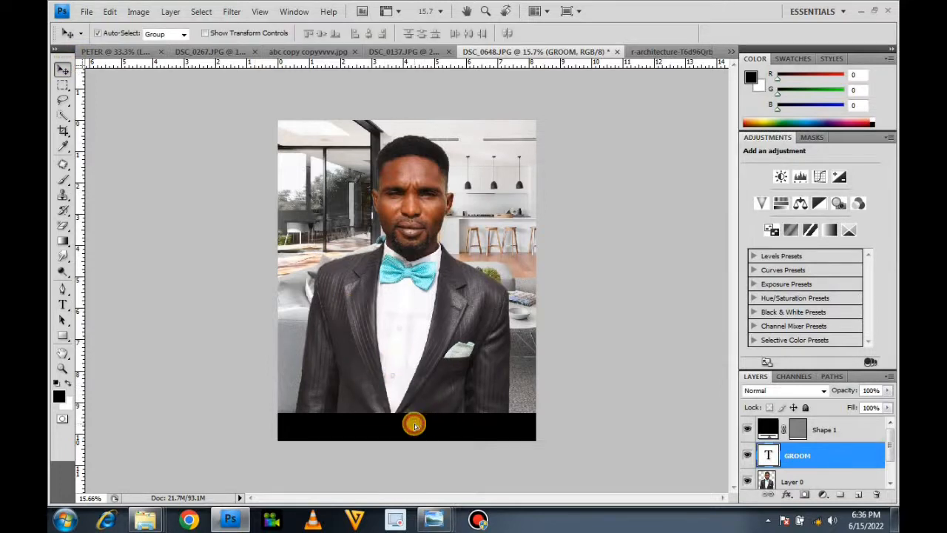
pyautogui.hotkey('ctrl', ']')
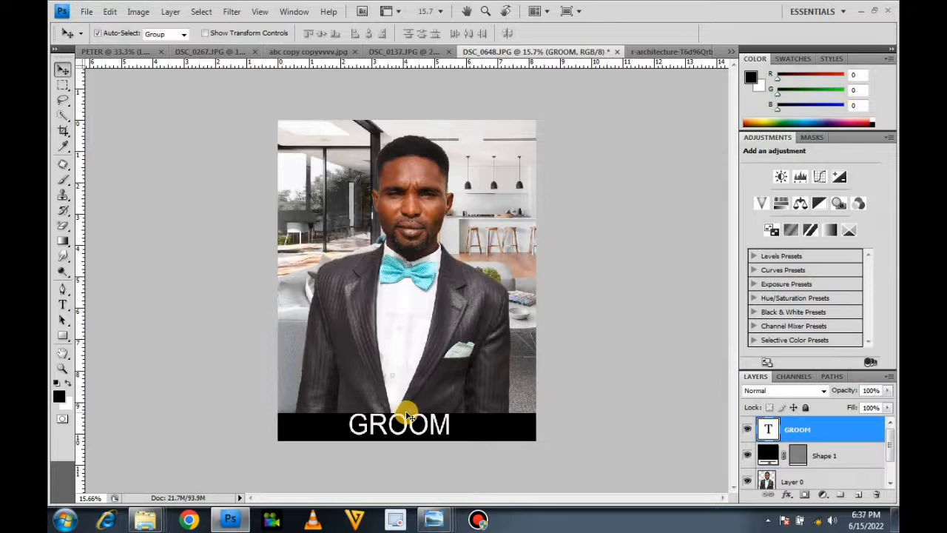
pyautogui.moveTo(467, 426)
pyautogui.mouseDown()
pyautogui.moveTo(467, 413)
pyautogui.moveTo(459, 421)
pyautogui.mouseUp()
# Step: Try stretching the GROOM text to 140.8% width and undo the stretch
pyautogui.click(425, 423)
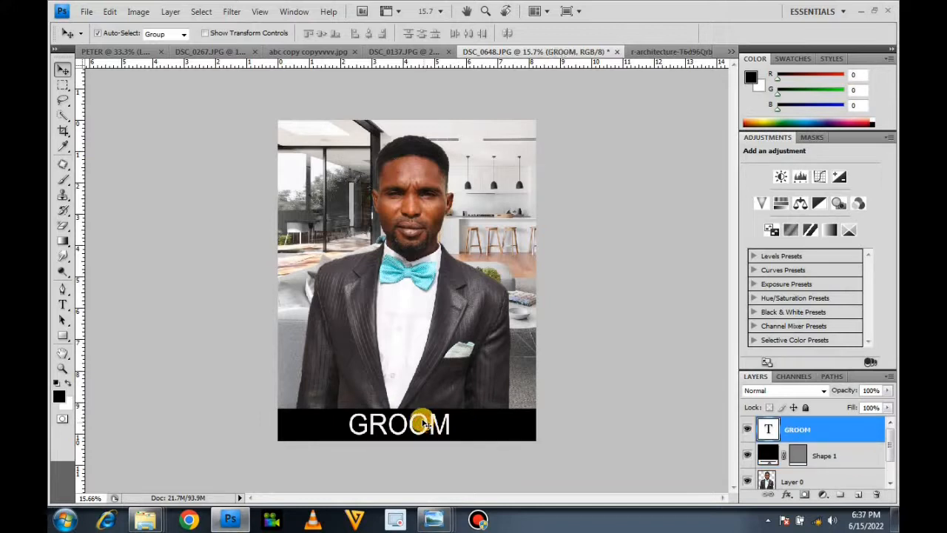
pyautogui.hotkey('ctrl', 't')
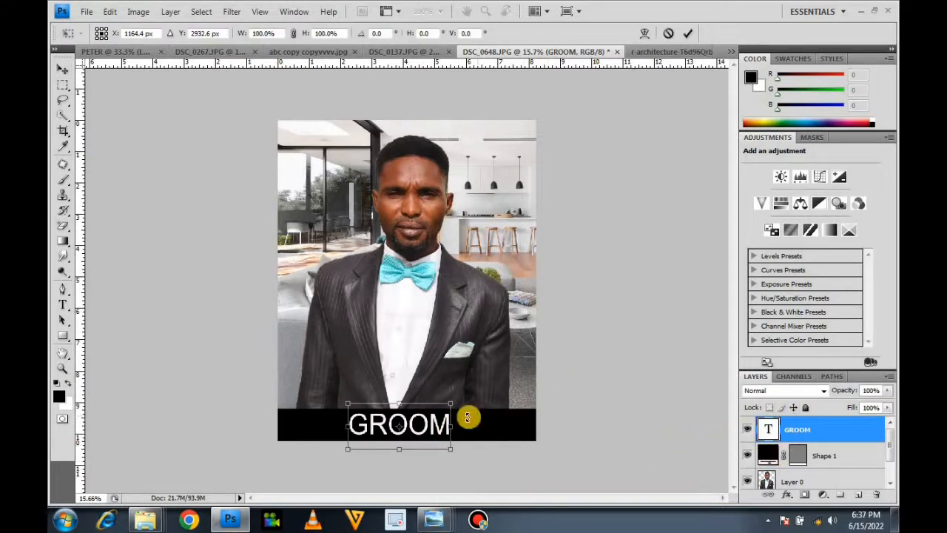
pyautogui.moveTo(450, 424); pyautogui.dragTo(492, 424)
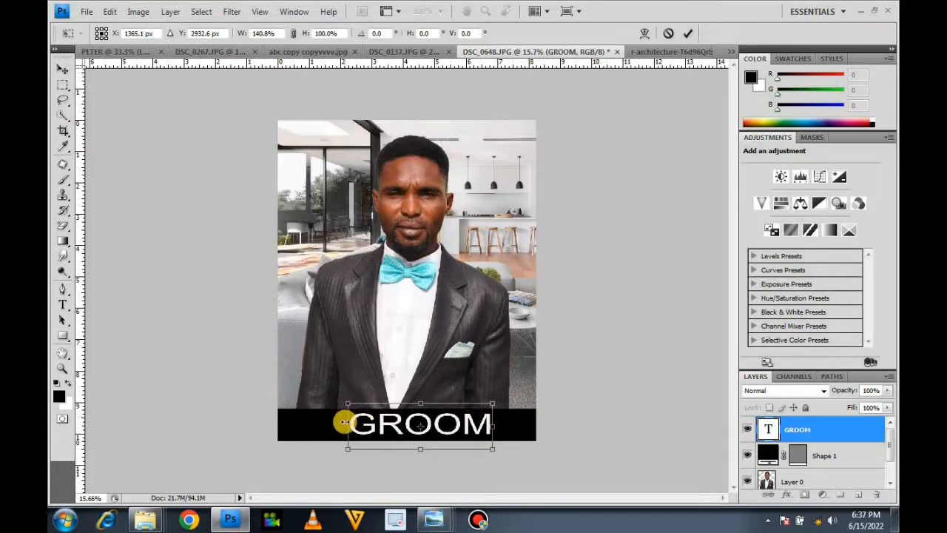
pyautogui.press('Return')
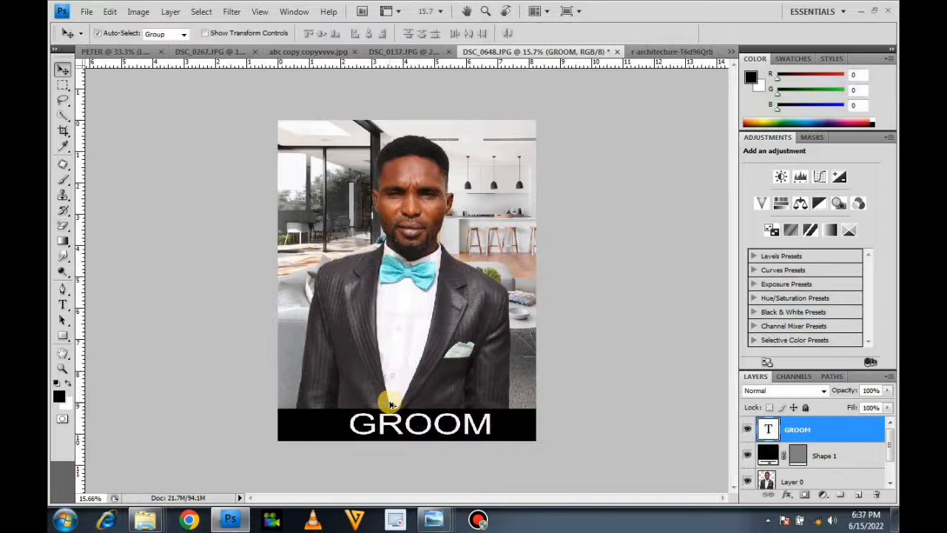
pyautogui.click(391, 405)
pyautogui.hotkey('ctrl', 'z')
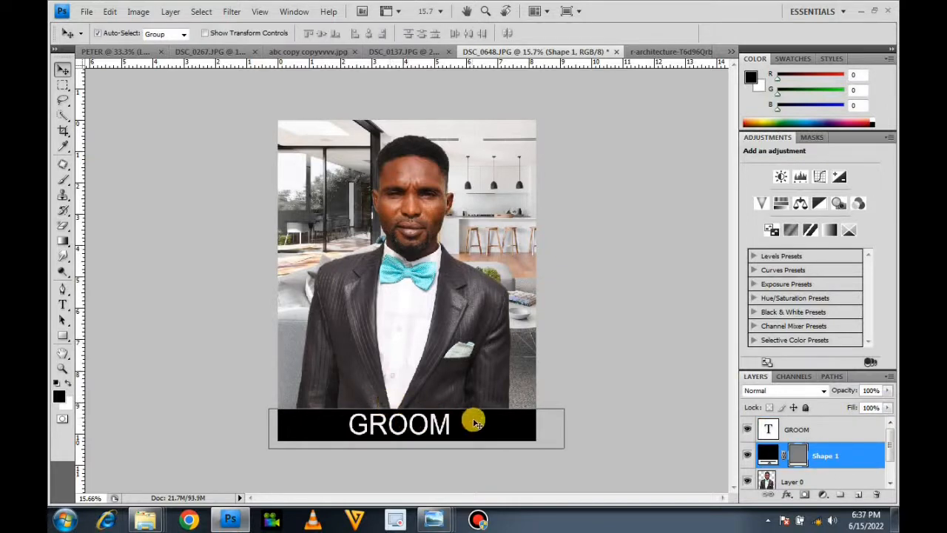
# Step: Raise the black bar slightly more and extend its caption to read THE HANDSOME GROOM
pyautogui.moveTo(472, 422); pyautogui.dragTo(470, 416)
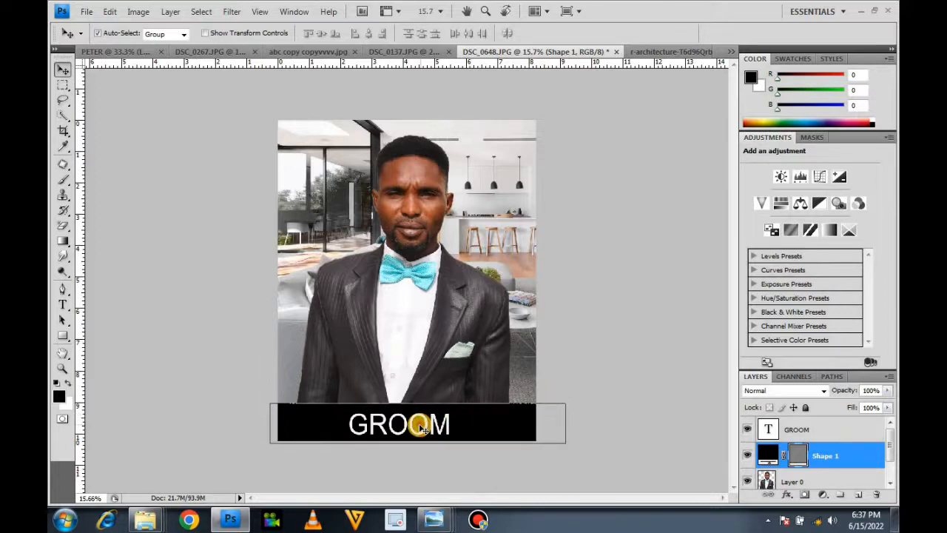
pyautogui.click(420, 427)
pyautogui.click(769, 427)
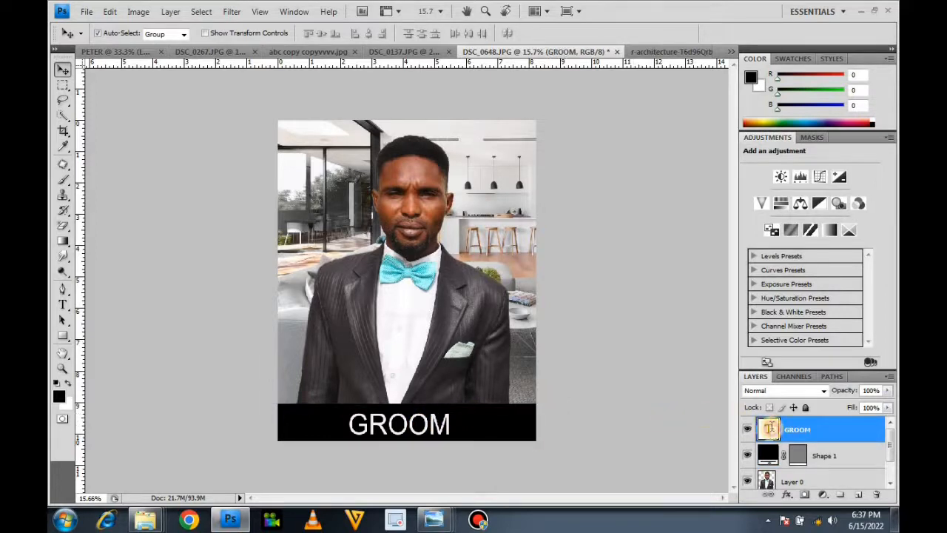
pyautogui.doubleClick(769, 428)
pyautogui.click(349, 424)
pyautogui.write('THE ')
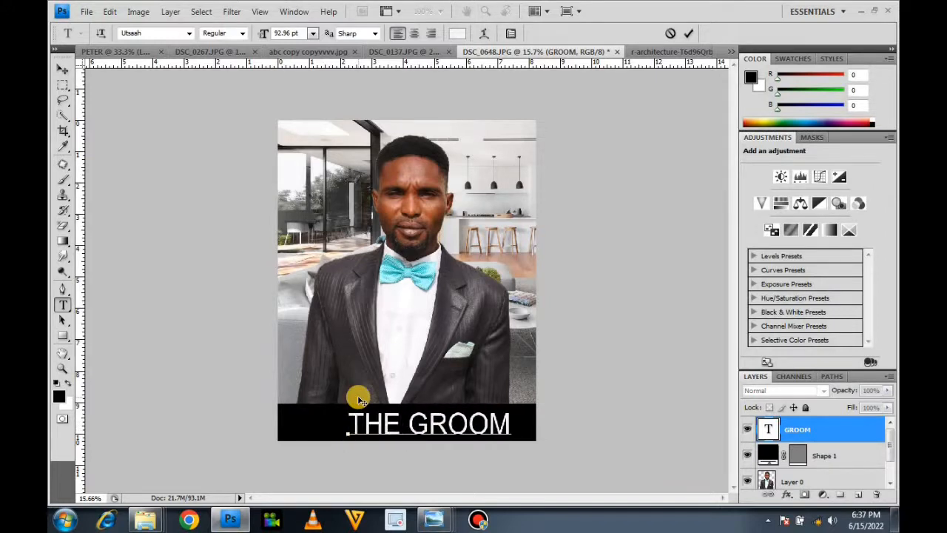
pyautogui.write('HANDSO')
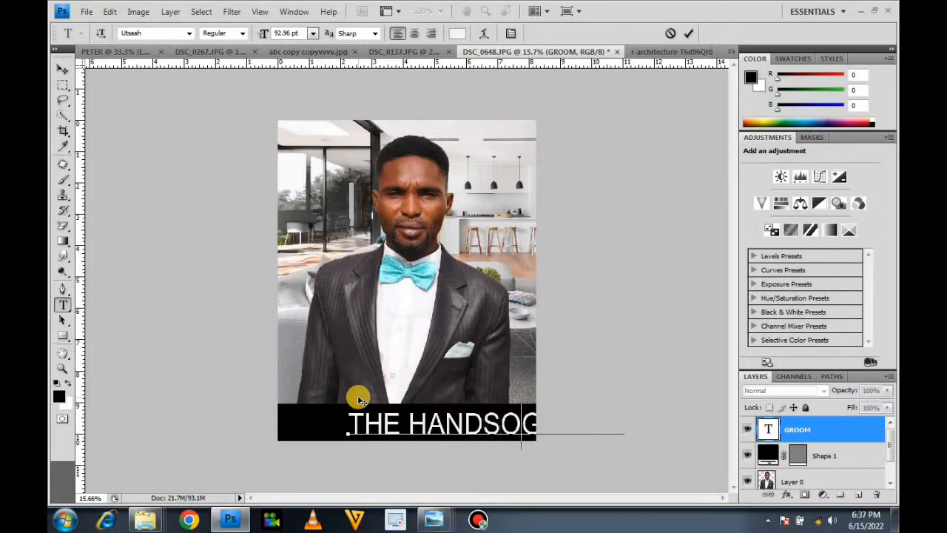
pyautogui.write('M')
pyautogui.write('E')
pyautogui.click(62, 68)
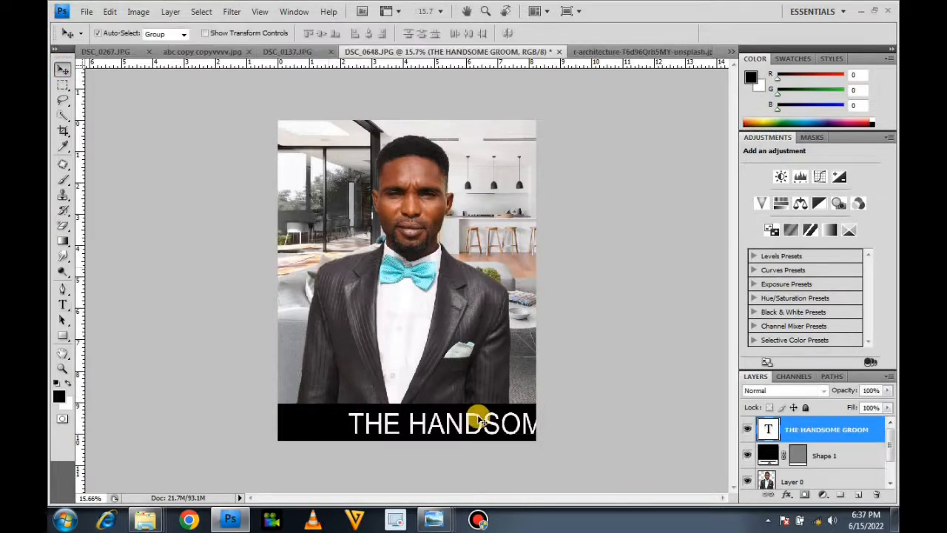
# Step: Scale the THE HANDSOME GROOM caption to about 67% width and fit it centred on the black bar
pyautogui.hotkey('ctrl', 't')
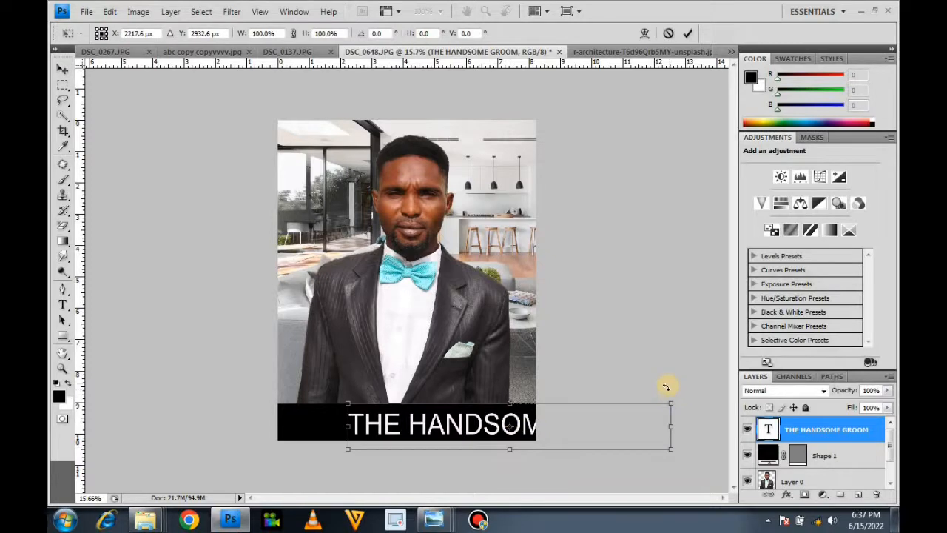
pyautogui.moveTo(670, 404); pyautogui.dragTo(564, 401)
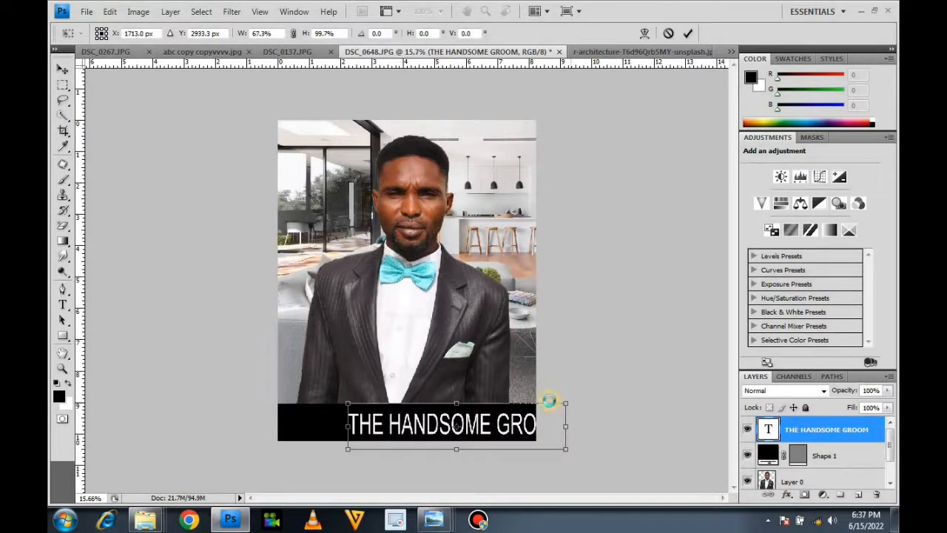
pyautogui.press('Return')
pyautogui.moveTo(453, 425); pyautogui.dragTo(408, 421)
pyautogui.hotkey('ctrl', 't')
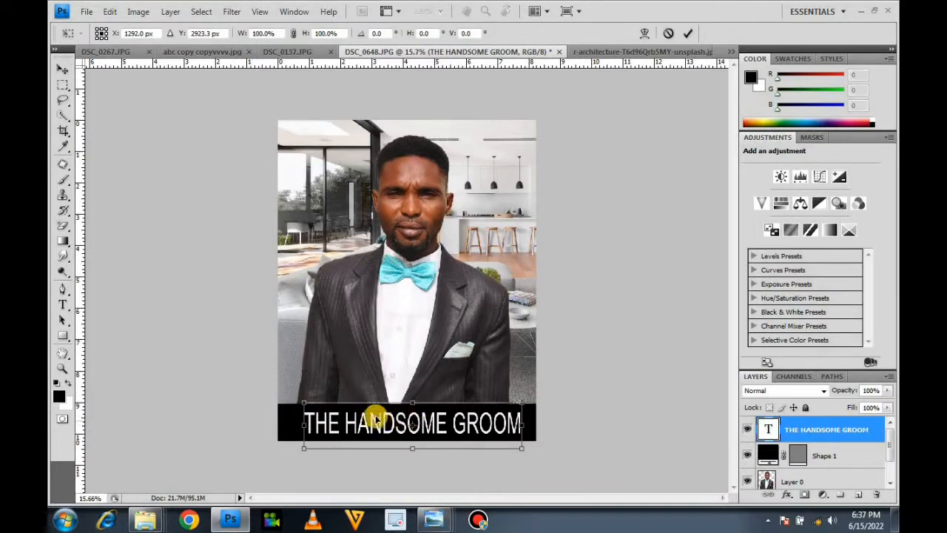
pyautogui.moveTo(411, 404); pyautogui.dragTo(408, 407)
pyautogui.press('Return')
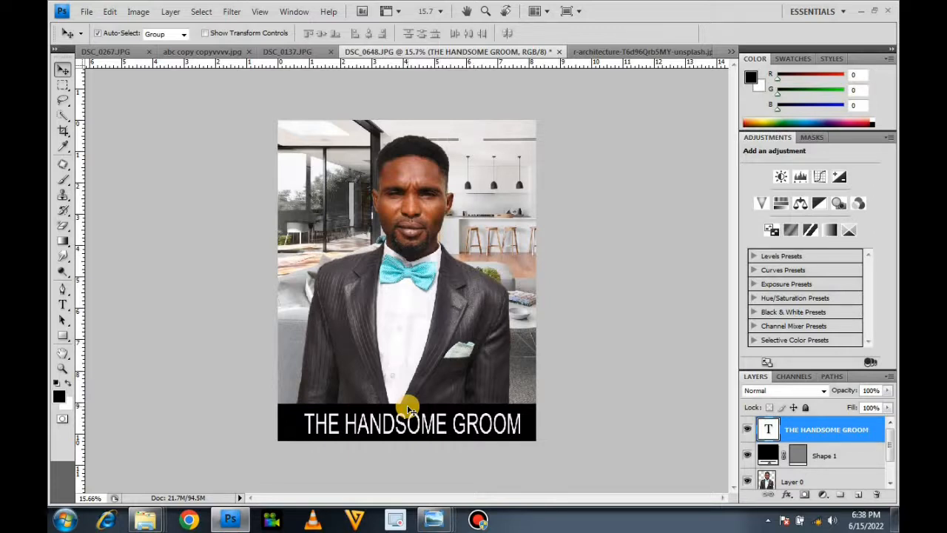
pyautogui.click(457, 309)
# Step: Save the layered portrait as DSC_0648.psd in the photoshop folder with maximized compatibility
pyautogui.hotkey('ctrl', 'shift', 's')
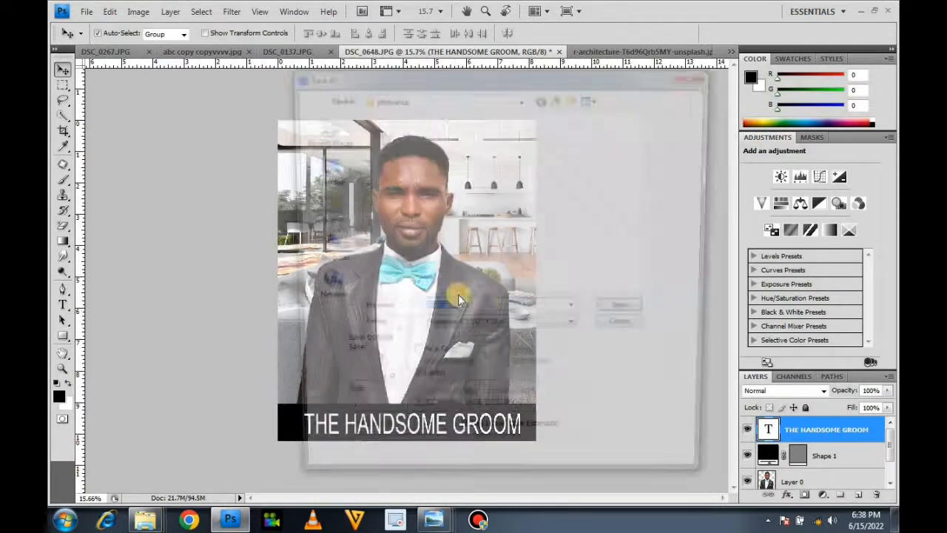
pyautogui.click(637, 313)
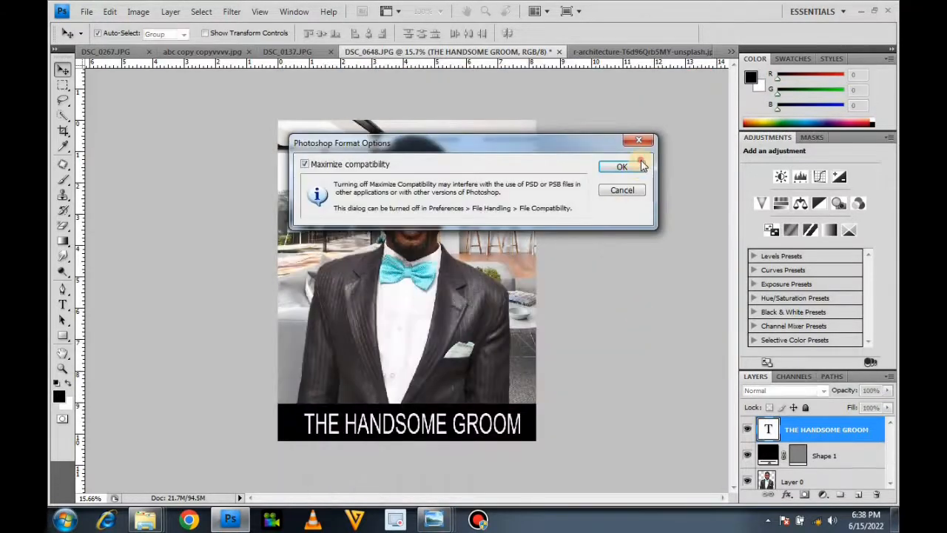
pyautogui.click(622, 166)
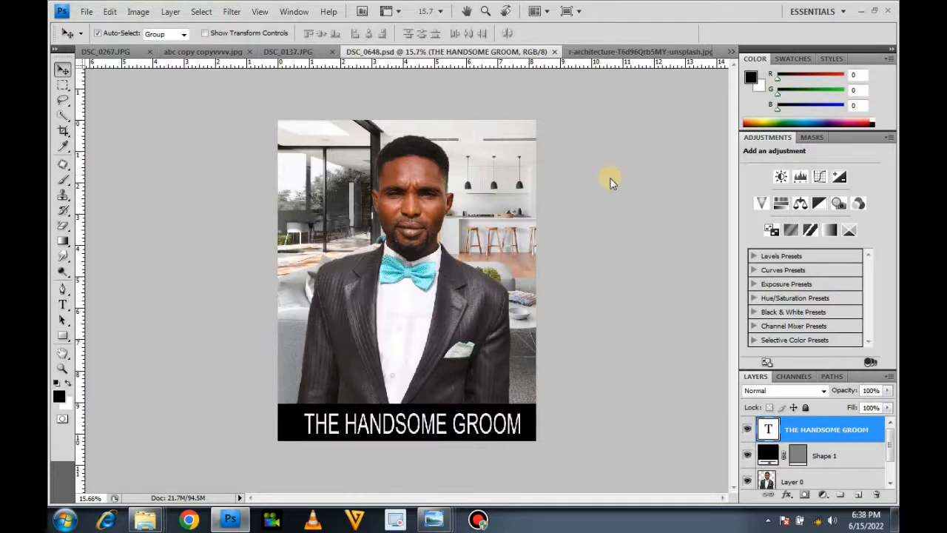
# Step: Save a JPEG copy named DSC_0648 copy.jpg at maximum quality 12 with the Baseline ("Standard") format
pyautogui.hotkey('ctrl', 'shift', 's')
pyautogui.click(514, 331)
pyautogui.press('j')
pyautogui.press('Return')
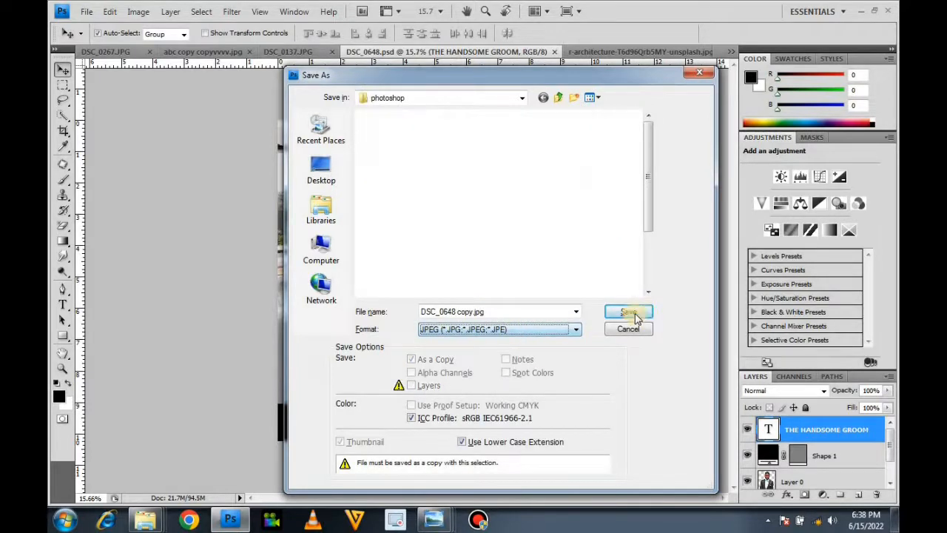
pyautogui.click(635, 314)
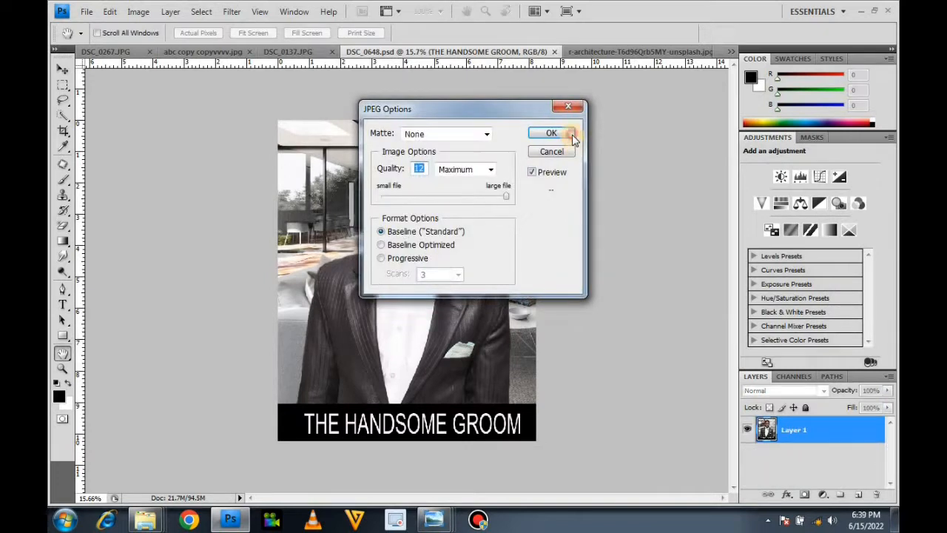
pyautogui.click(554, 133)
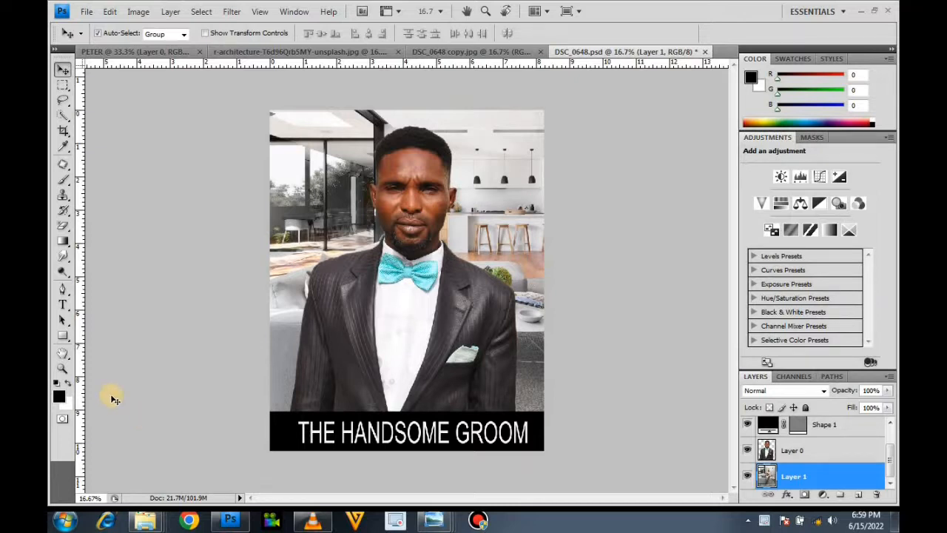
# Step: Open the DSC_0205 photo from the photoshop folder in Photoshop as a new document
pyautogui.click(148, 522)
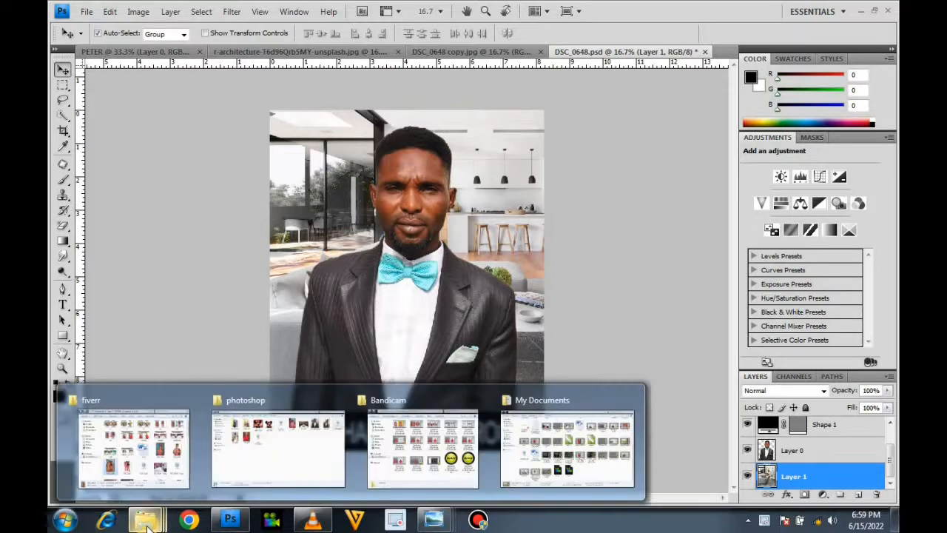
pyautogui.click(293, 455)
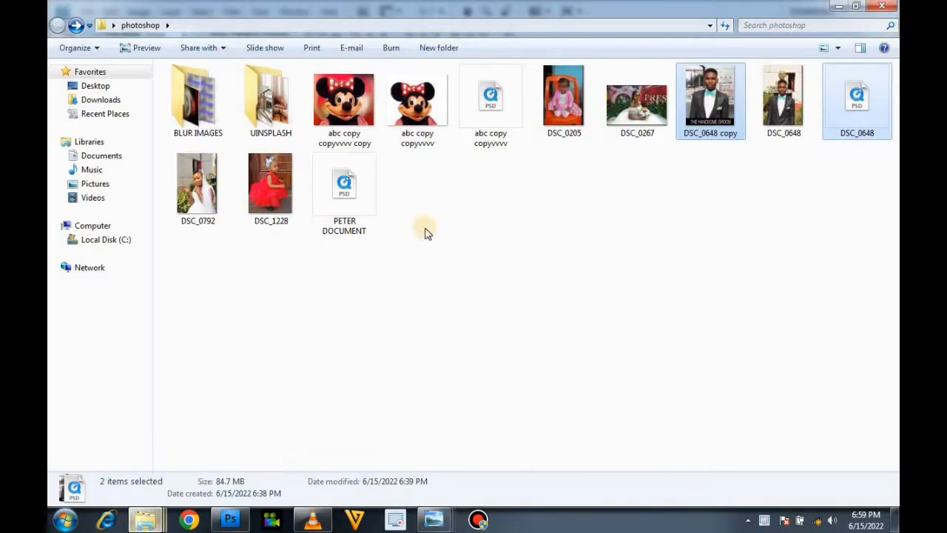
pyautogui.click(558, 243)
pyautogui.click(568, 94)
pyautogui.moveTo(474, 154); pyautogui.dragTo(379, 342)
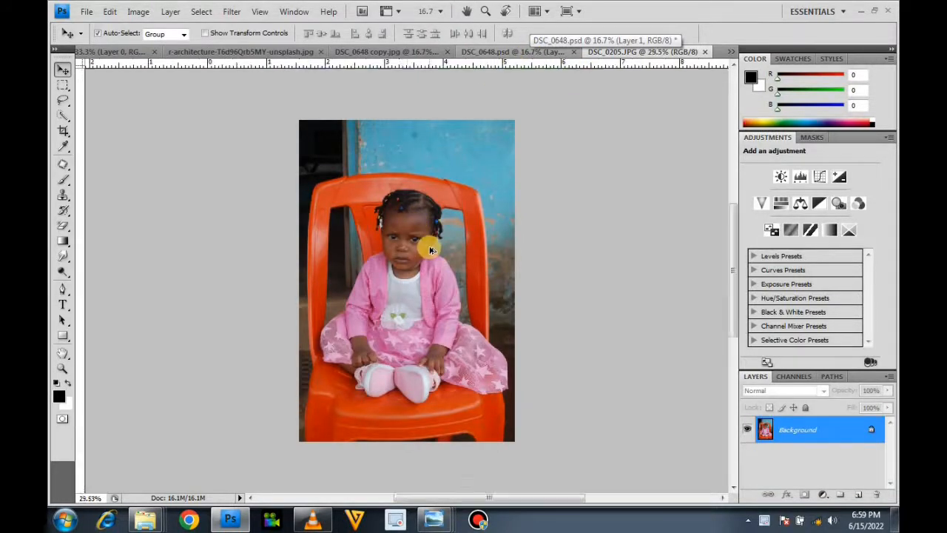
# Step: Examine the seated child's face and skin in close detail and return to the whole photo
pyautogui.keyDown('alt'); pyautogui.scroll(3, 429, 244); pyautogui.keyUp('alt')
pyautogui.scroll(2, 432, 249)
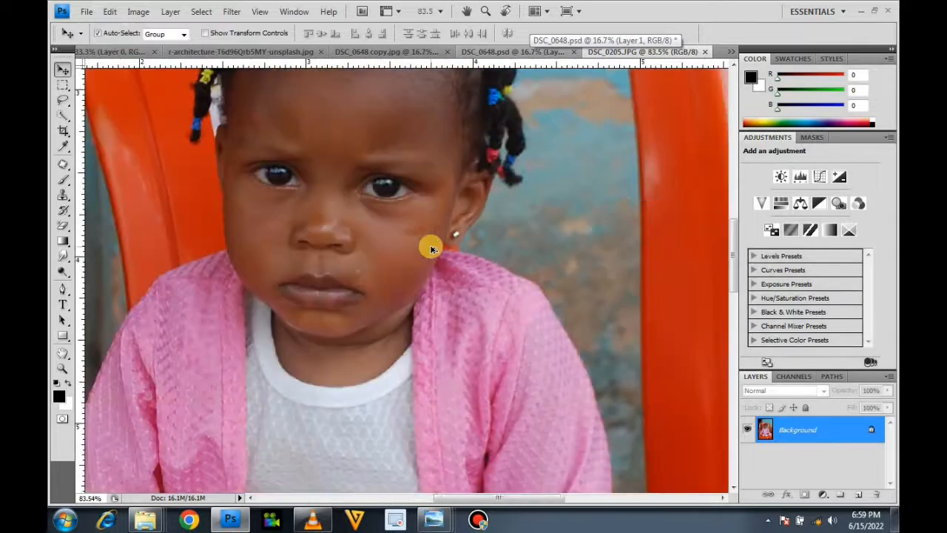
pyautogui.scroll(2, 431, 249)
pyautogui.scroll(-2, 431, 249)
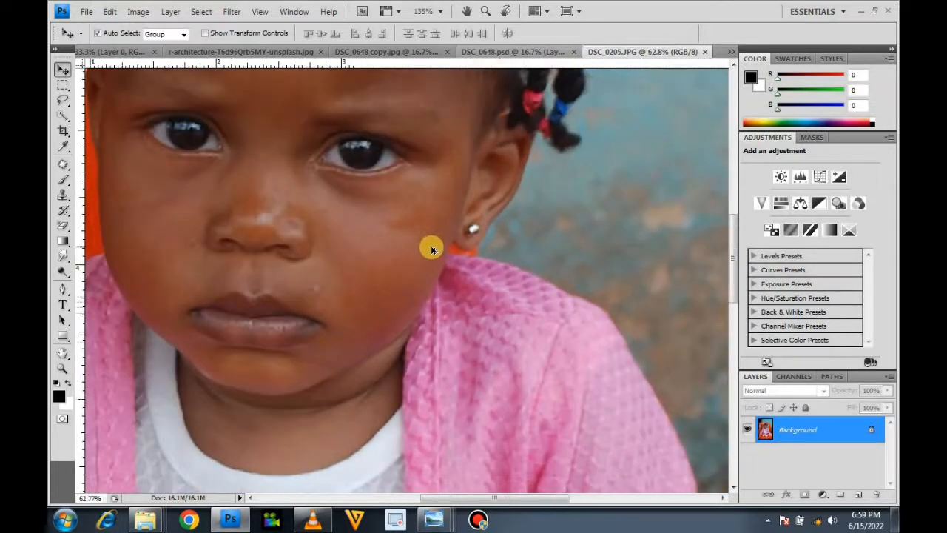
pyautogui.scroll(-2, 431, 249)
pyautogui.scroll(-2, 432, 248)
pyautogui.scroll(-2, 432, 249)
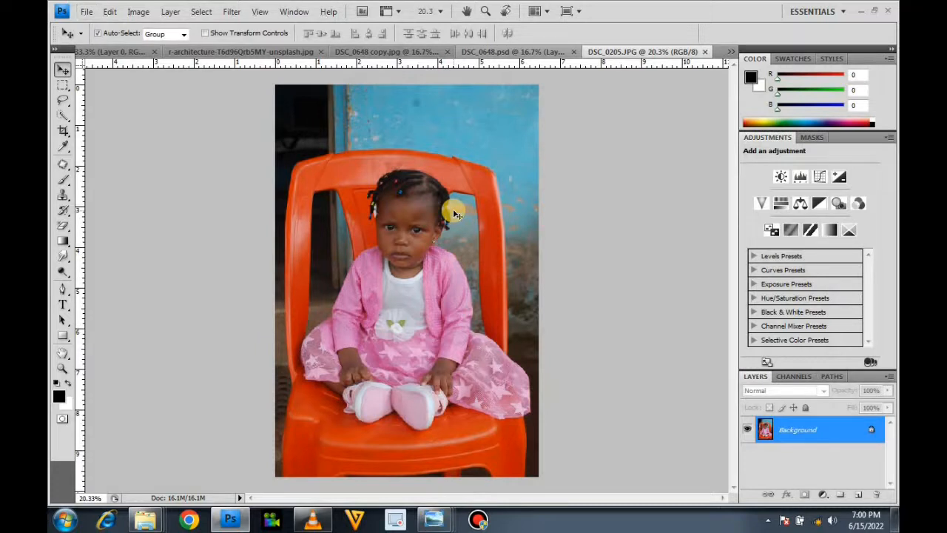
# Step: Brighten the child's photo with a Curves adjustment, raising the curve's midpoint to an output of 143
pyautogui.click(138, 13)
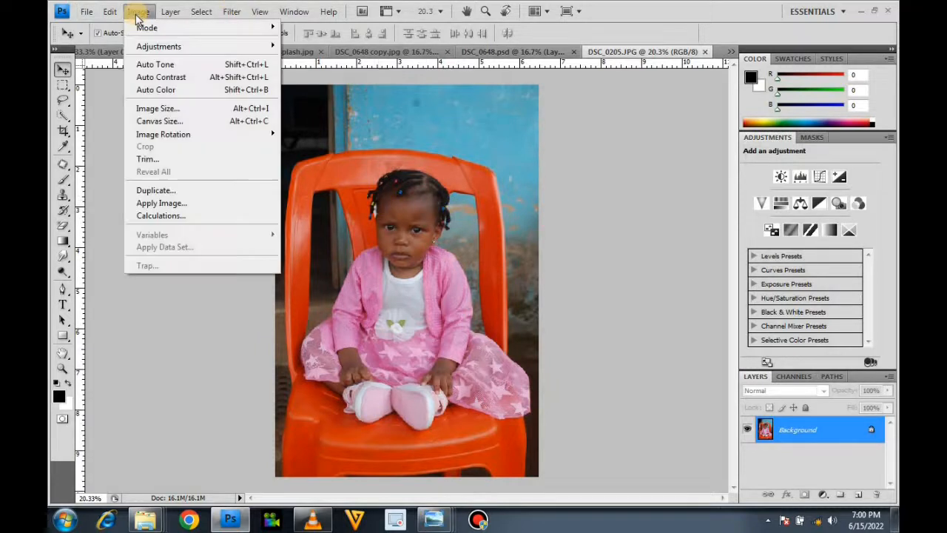
pyautogui.moveTo(196, 50)
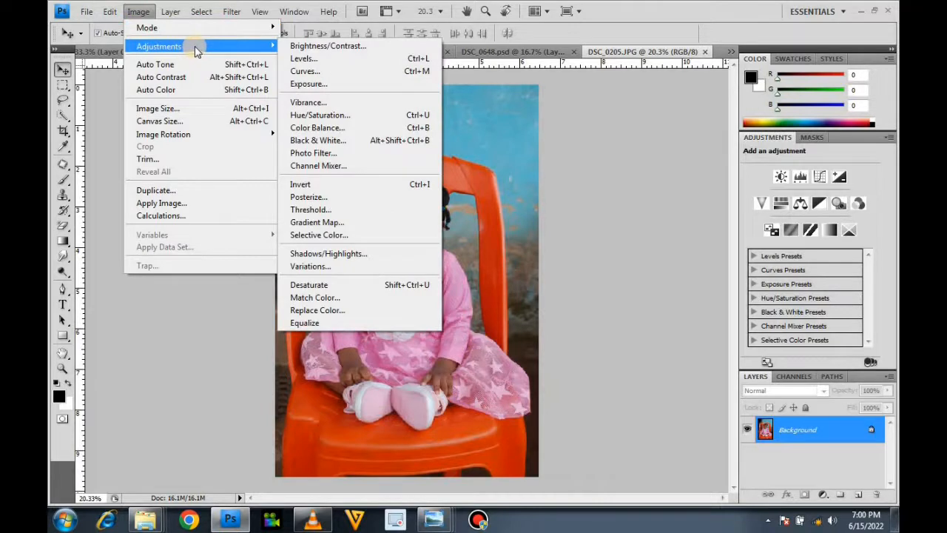
pyautogui.click(318, 71)
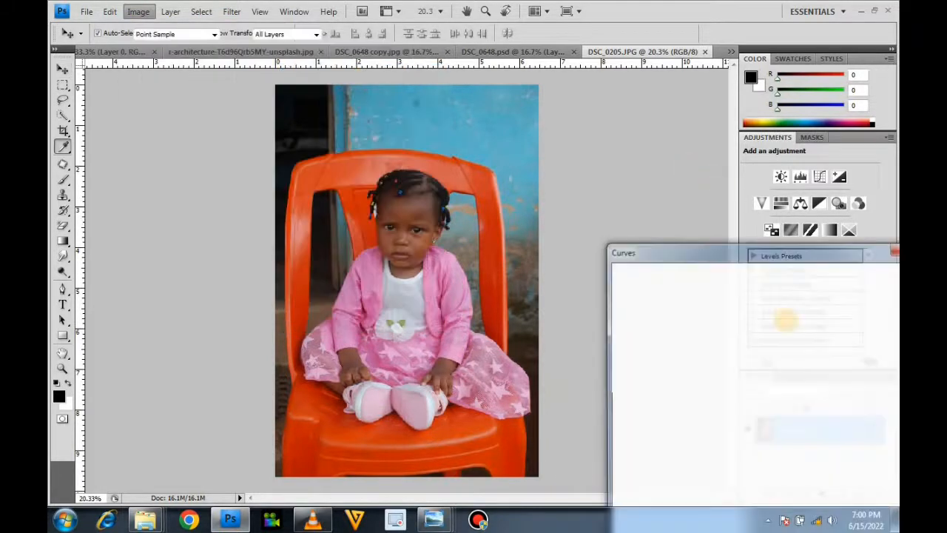
pyautogui.moveTo(744, 387); pyautogui.dragTo(740, 381)
pyautogui.click(886, 276)
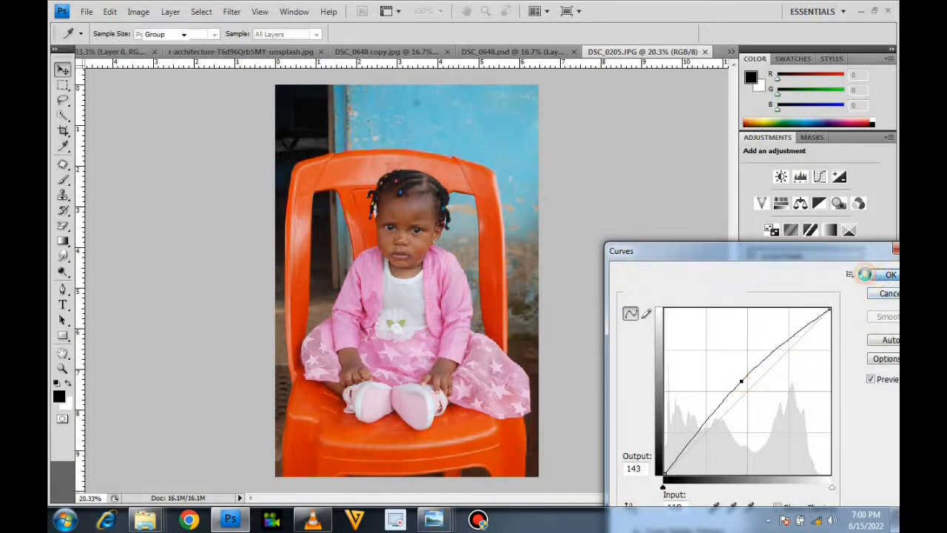
pyautogui.press('v')
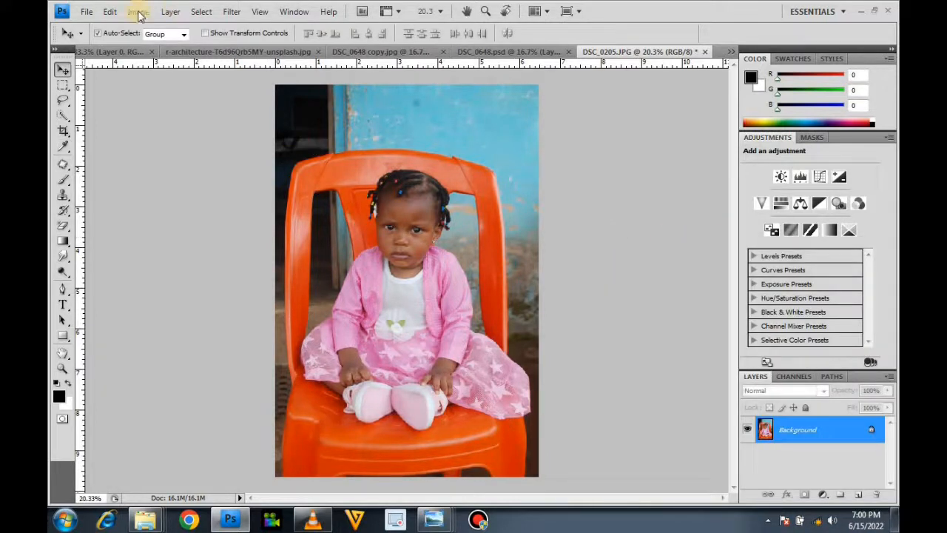
# Step: Deepen the child photo's midtones with a Levels adjustment, setting the RGB midtone input level to 0.92
pyautogui.click(138, 13)
pyautogui.moveTo(233, 47)
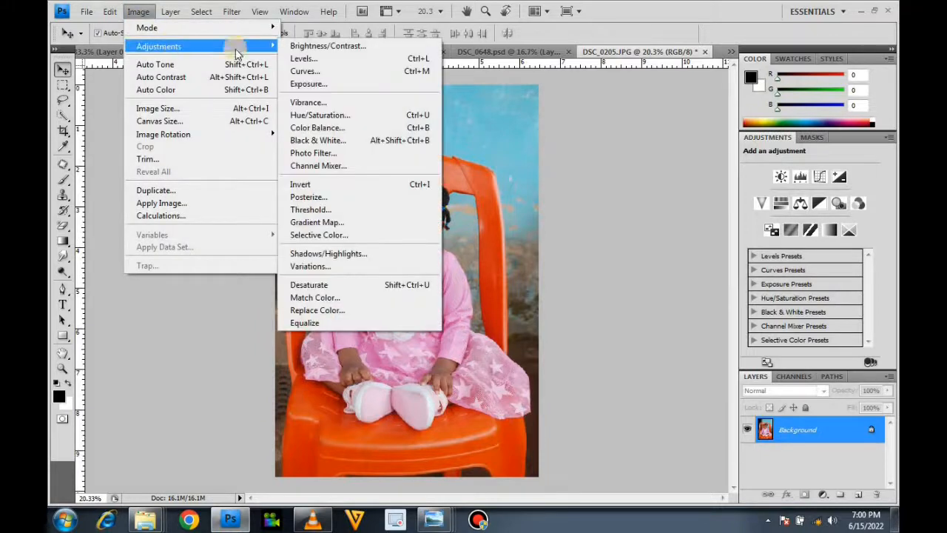
pyautogui.click(352, 65)
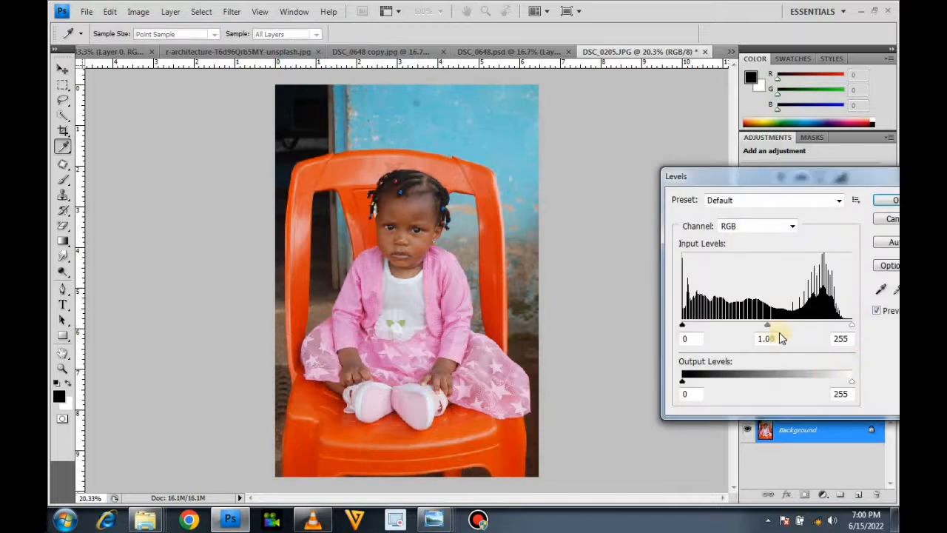
pyautogui.moveTo(770, 328); pyautogui.dragTo(774, 328)
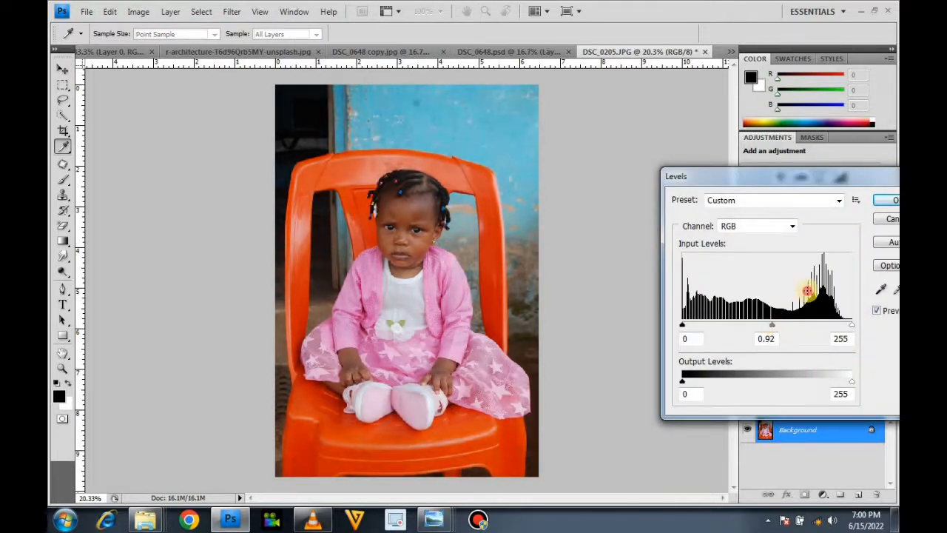
pyautogui.click(890, 203)
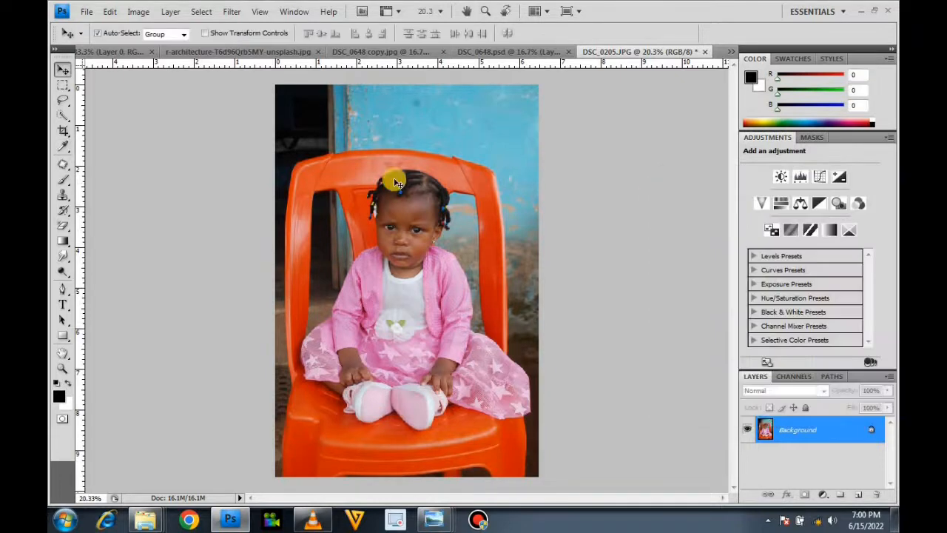
# Step: Brighten the child's photo slightly with another Curves adjustment, raising the curve a little
pyautogui.click(140, 12)
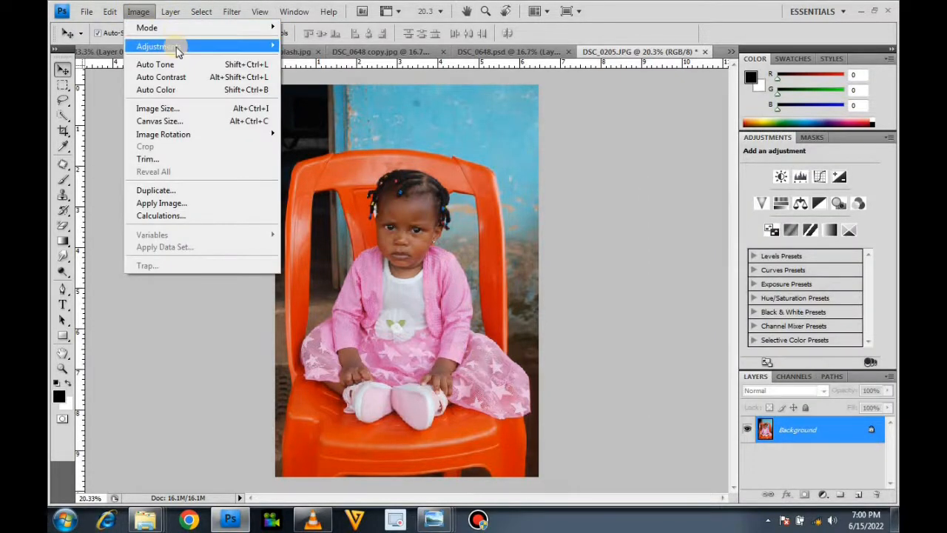
pyautogui.moveTo(196, 47)
pyautogui.click(329, 71)
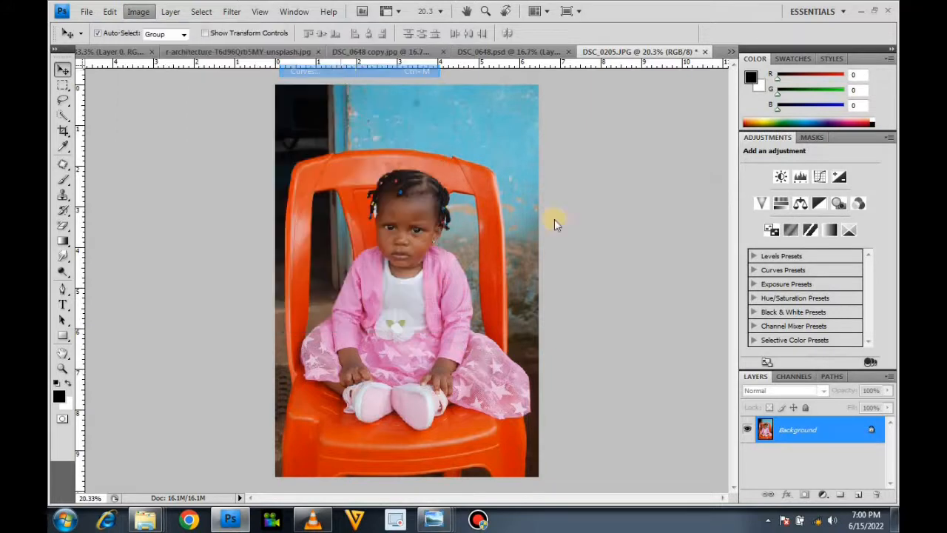
pyautogui.moveTo(743, 385); pyautogui.dragTo(744, 381)
pyautogui.click(891, 275)
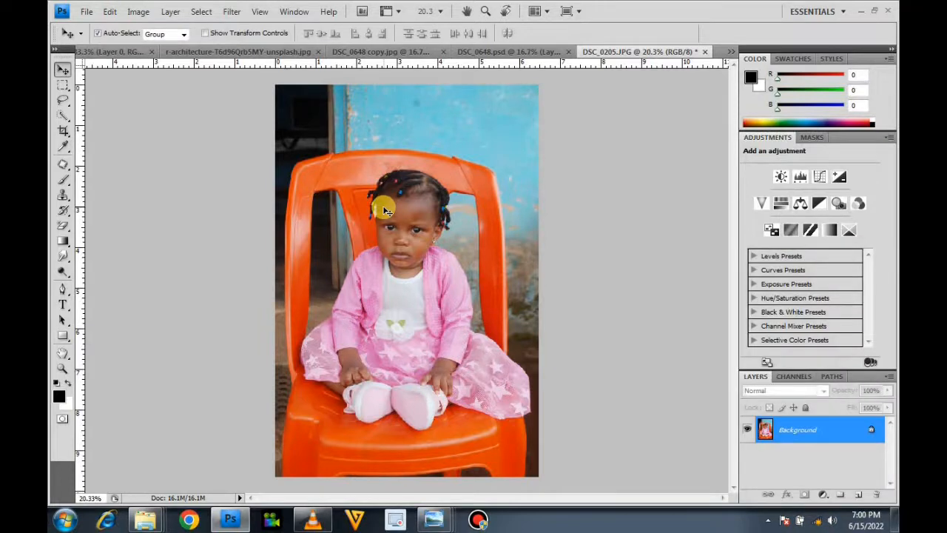
# Step: Crop the photo around the child and chair to 5 by 7 in at 300 pixels/inch, and convert the background into a normal layer
pyautogui.press('c')
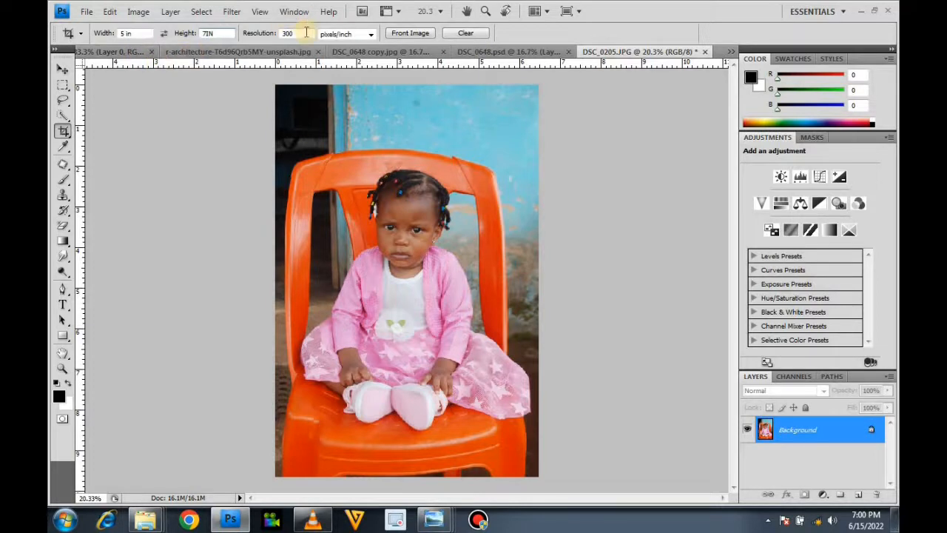
pyautogui.moveTo(288, 153); pyautogui.dragTo(586, 475)
pyautogui.moveTo(466, 379); pyautogui.dragTo(471, 368)
pyautogui.moveTo(528, 140); pyautogui.dragTo(534, 133)
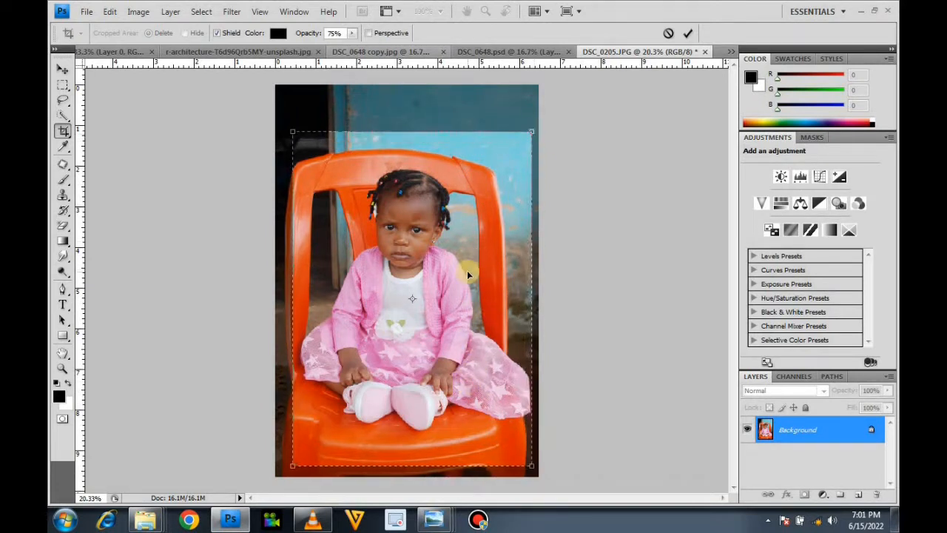
pyautogui.doubleClick(463, 265)
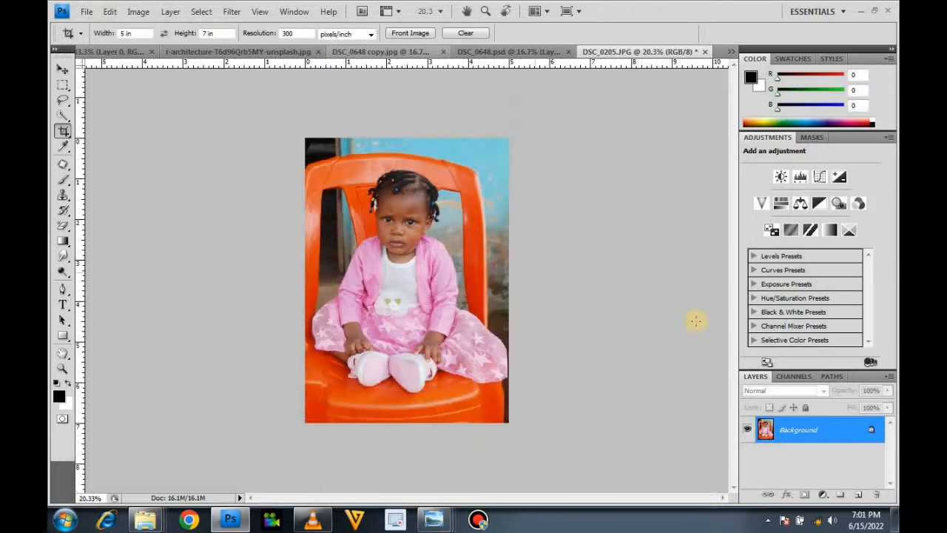
pyautogui.doubleClick(812, 432)
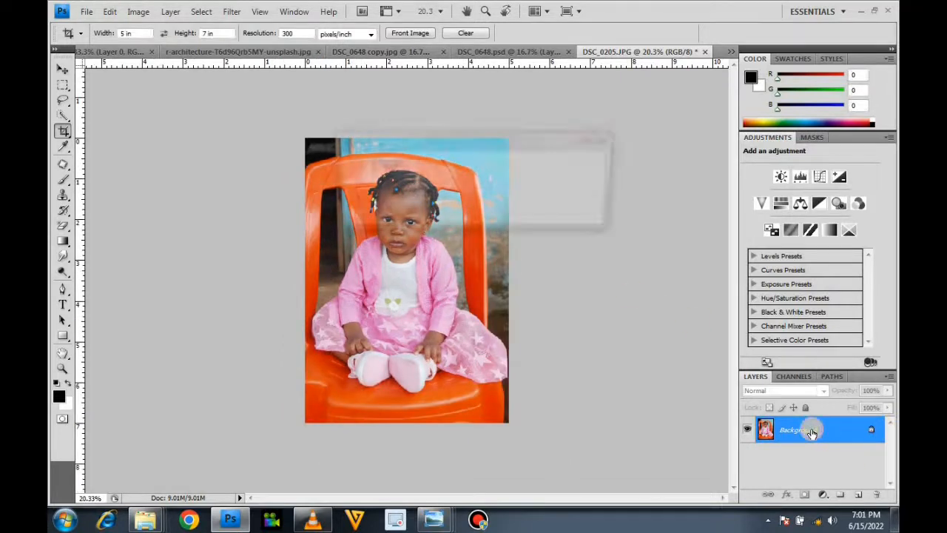
pyautogui.click(577, 164)
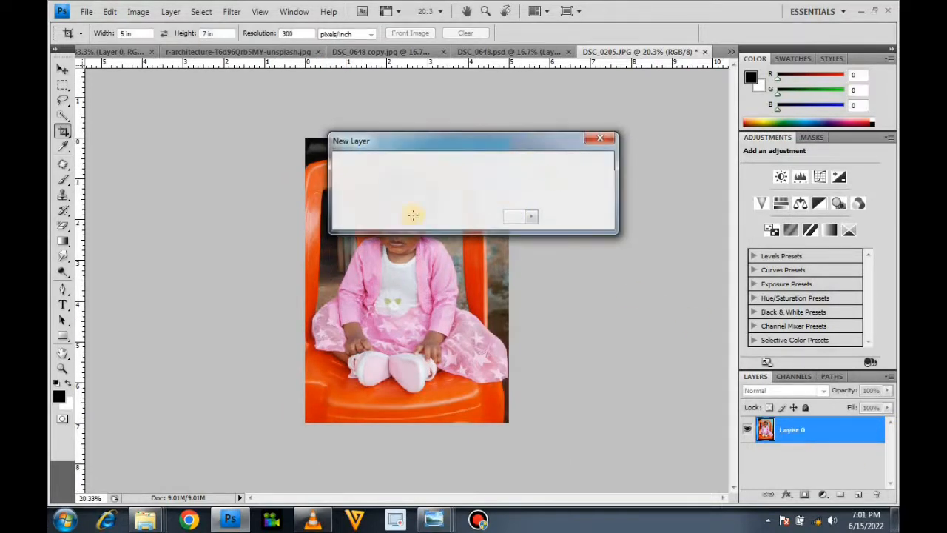
# Step: Start a Pen tool path on the skirt's outer edge at the photo's left and curve it upward around the starred fabric
pyautogui.scroll(5, 386, 231)
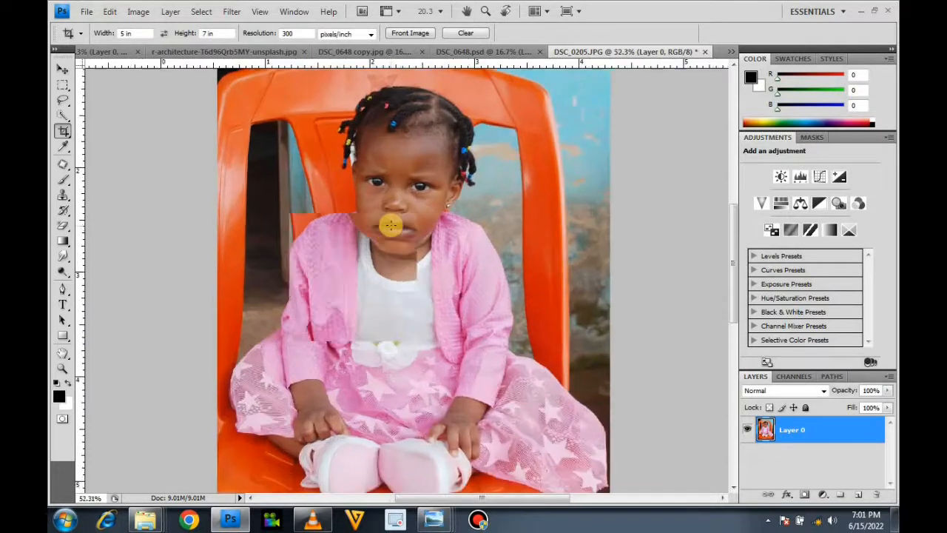
pyautogui.hscroll(-4, 389, 228)
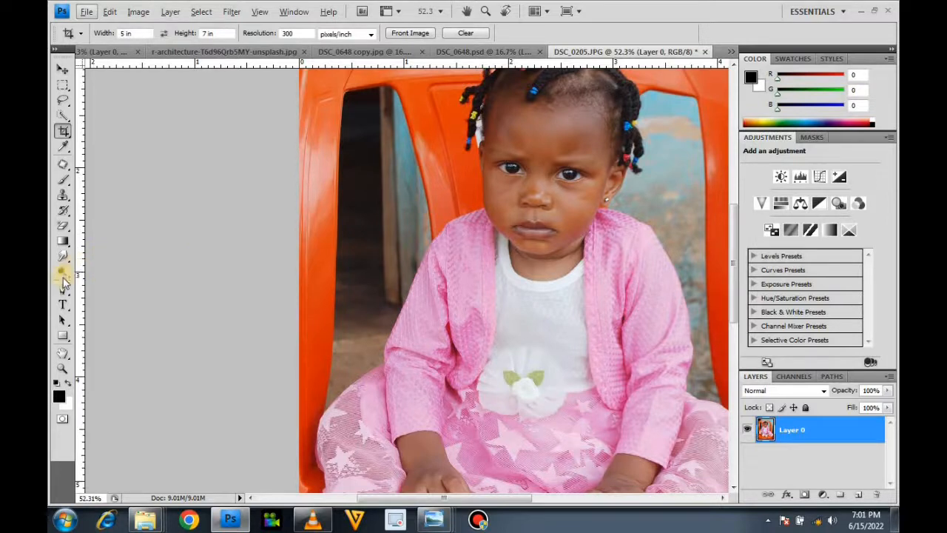
pyautogui.click(63, 291)
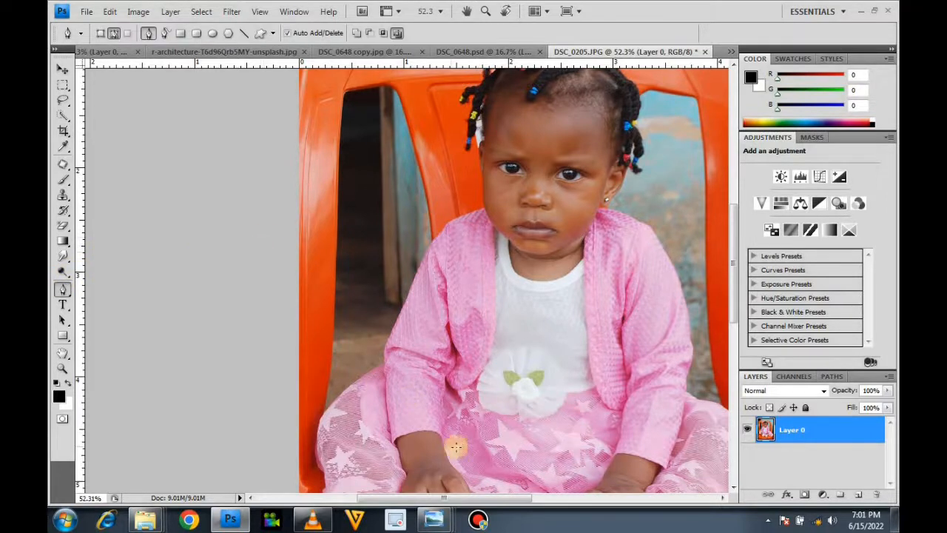
pyautogui.scroll(4, 472, 445)
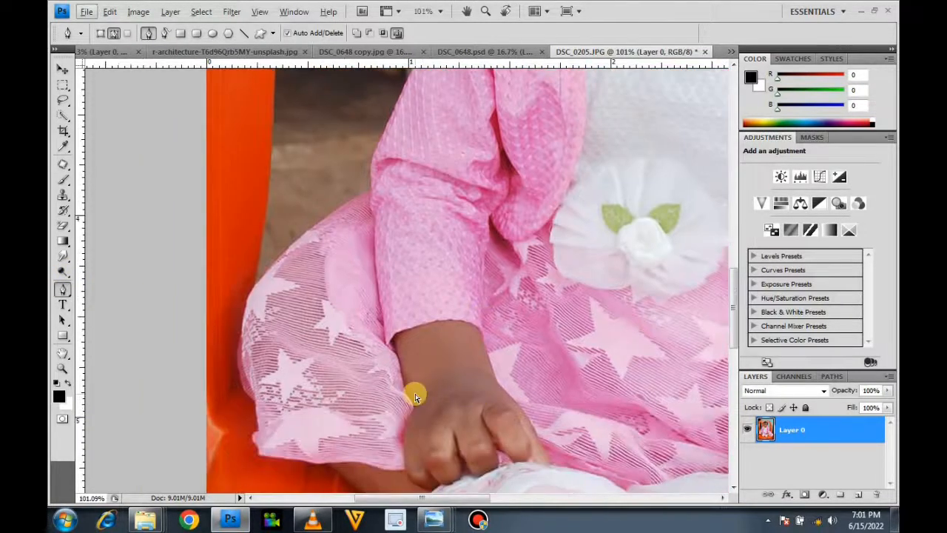
pyautogui.scroll(10, 445, 404)
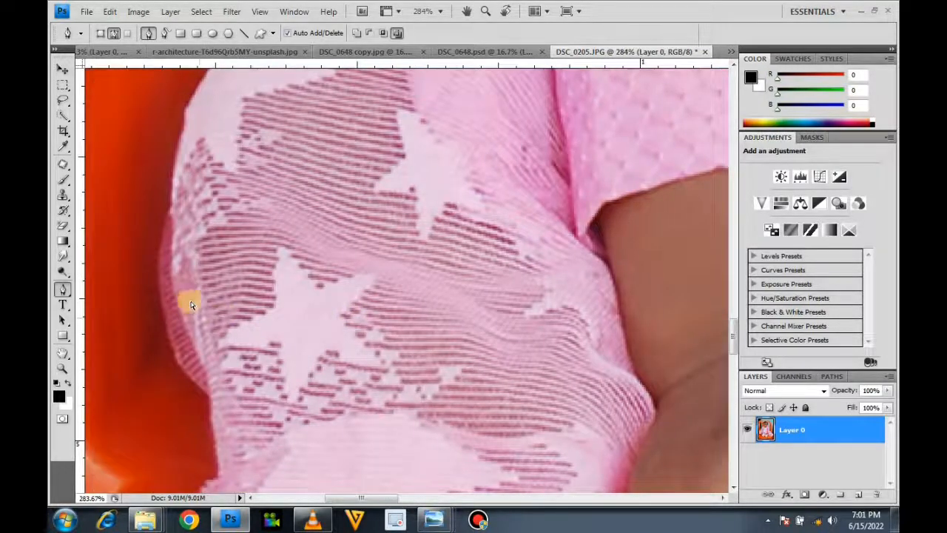
pyautogui.hscroll(-2, 200, 307)
pyautogui.click(209, 306)
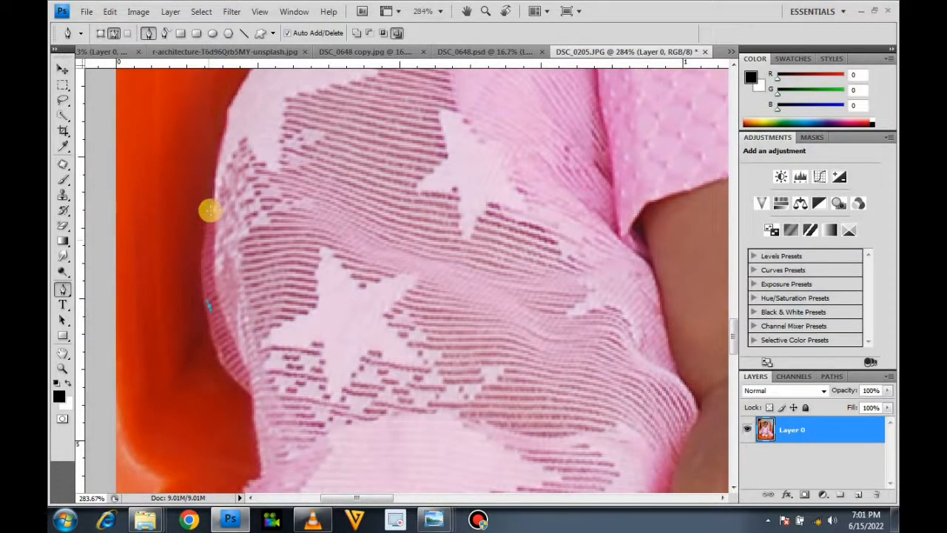
pyautogui.moveTo(243, 120); pyautogui.dragTo(244, 106)
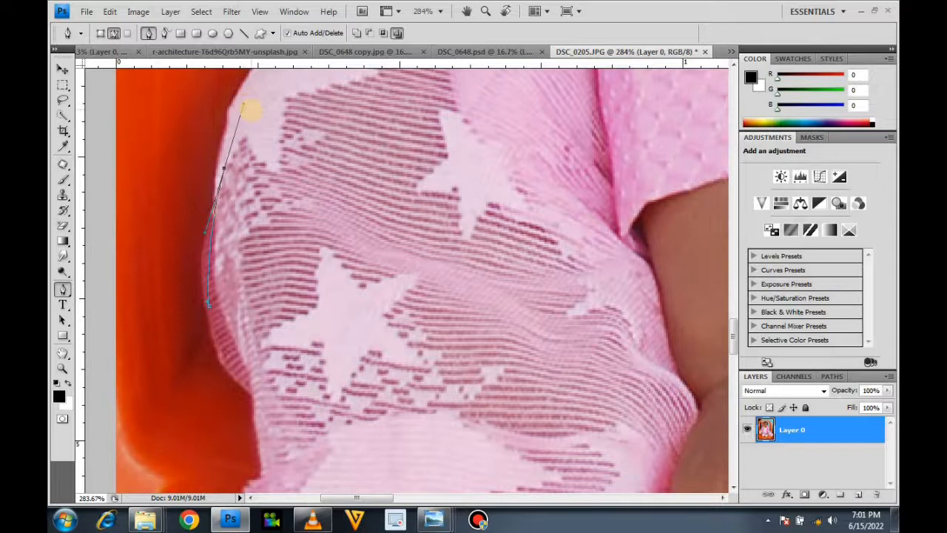
pyautogui.scroll(7, 274, 137)
pyautogui.moveTo(316, 153); pyautogui.dragTo(364, 111)
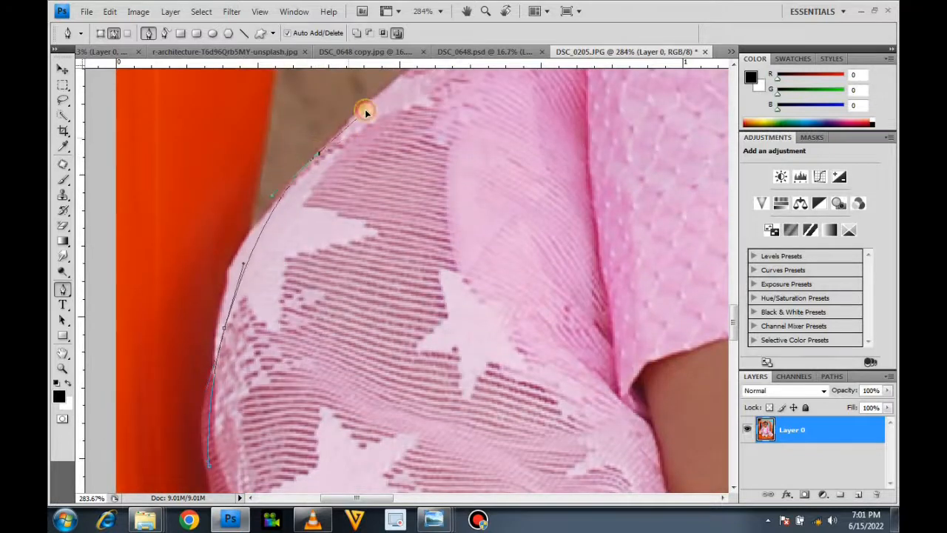
# Step: Continue the pen path along the skirt's upper edge to where it meets the pink jacket sleeve at the elbow
pyautogui.scroll(1, 378, 129)
pyautogui.hscroll(2, 379, 122)
pyautogui.scroll(2, 385, 118)
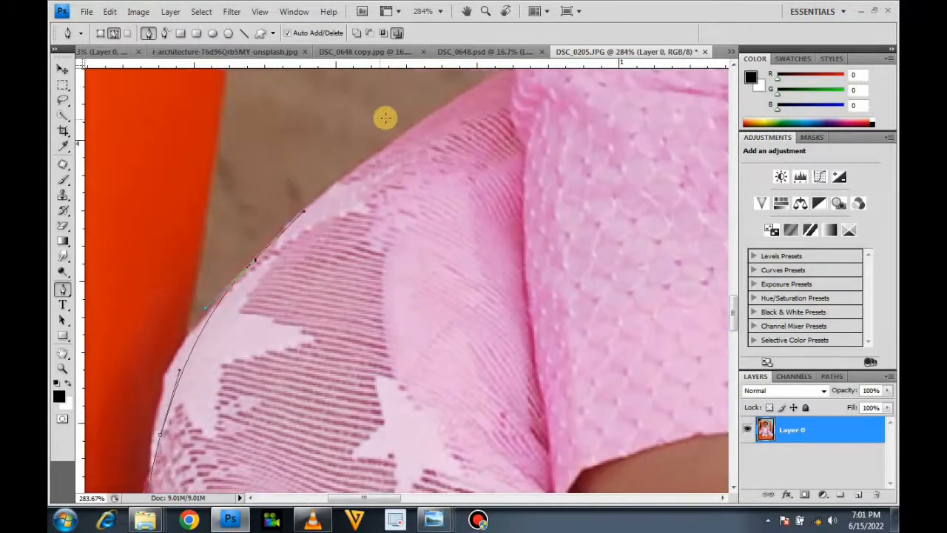
pyautogui.hscroll(2, 385, 167)
pyautogui.moveTo(359, 167); pyautogui.dragTo(414, 141)
pyautogui.scroll(3, 441, 118)
pyautogui.hscroll(-2, 451, 163)
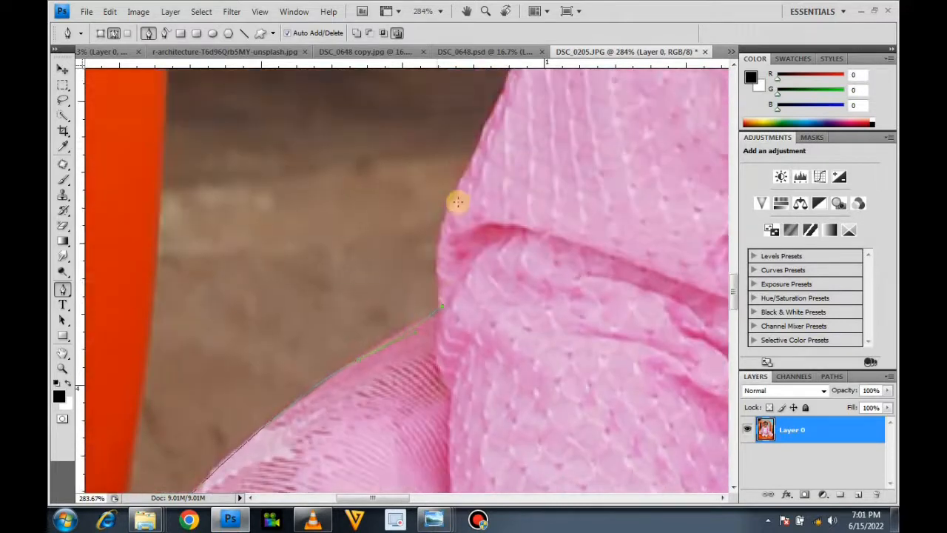
# Step: Trace the pen path up the outer edge of the pink sleeve from the elbow to the upper arm
pyautogui.moveTo(455, 202); pyautogui.dragTo(466, 170)
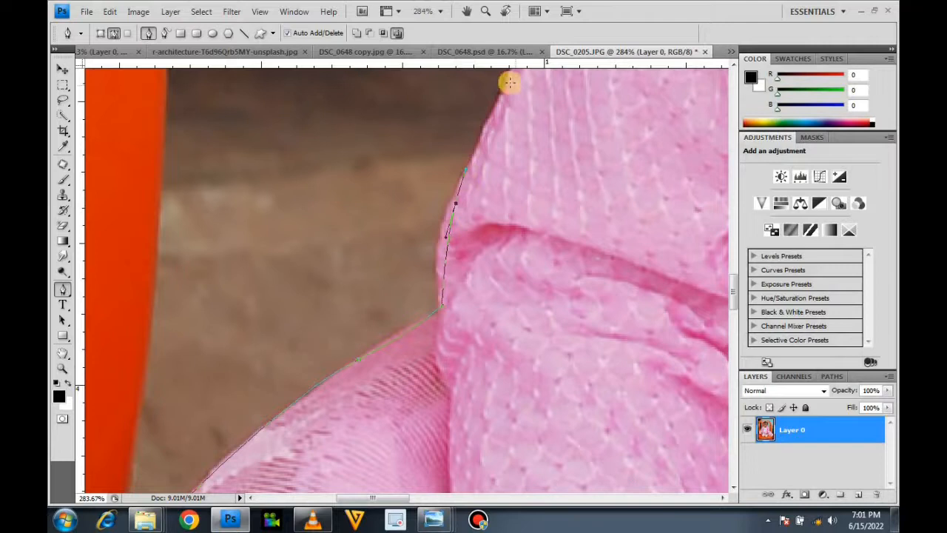
pyautogui.scroll(3, 498, 100)
pyautogui.hscroll(2, 454, 123)
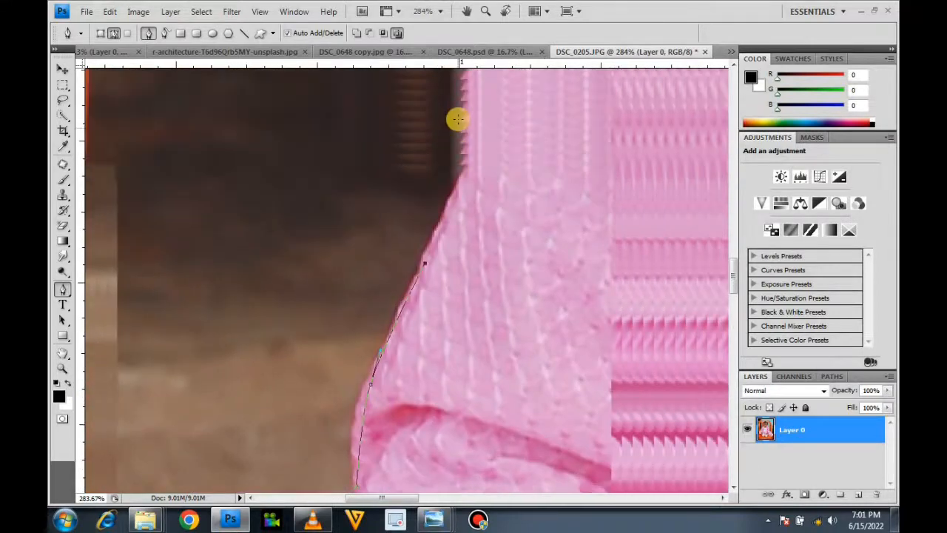
pyautogui.moveTo(487, 188); pyautogui.dragTo(493, 172)
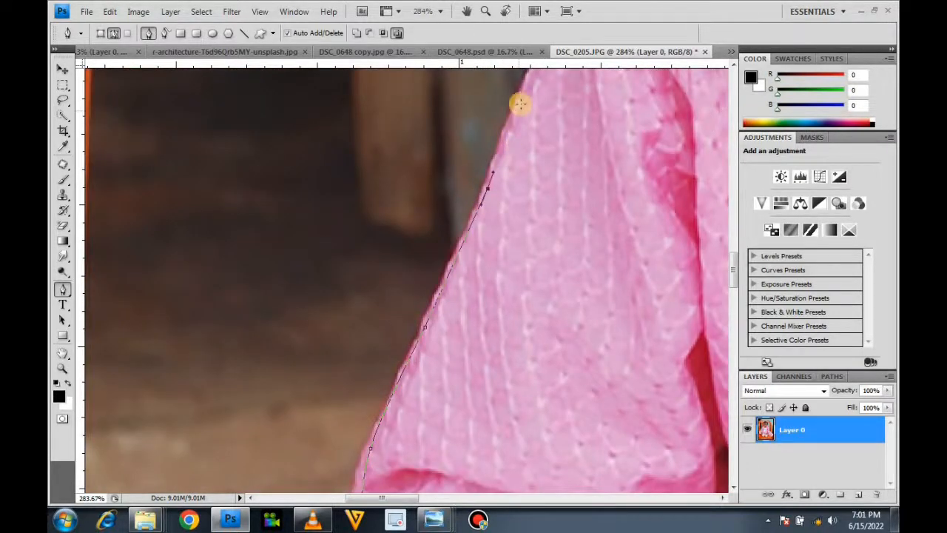
pyautogui.hscroll(3, 469, 130)
pyautogui.scroll(5, 468, 128)
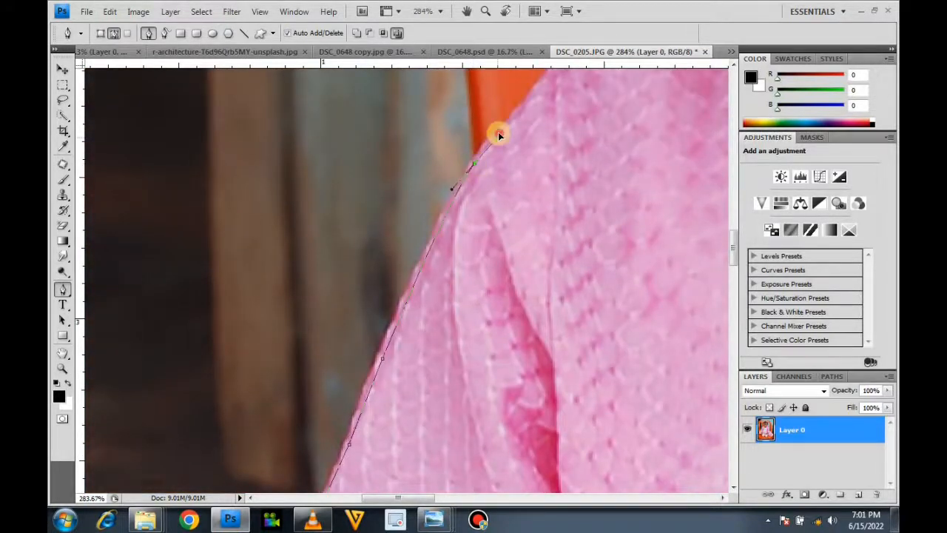
# Step: Extend the pen path over the jacket's shoulder to the point where the collar meets the child's cheek
pyautogui.hscroll(4, 466, 142)
pyautogui.scroll(5, 425, 147)
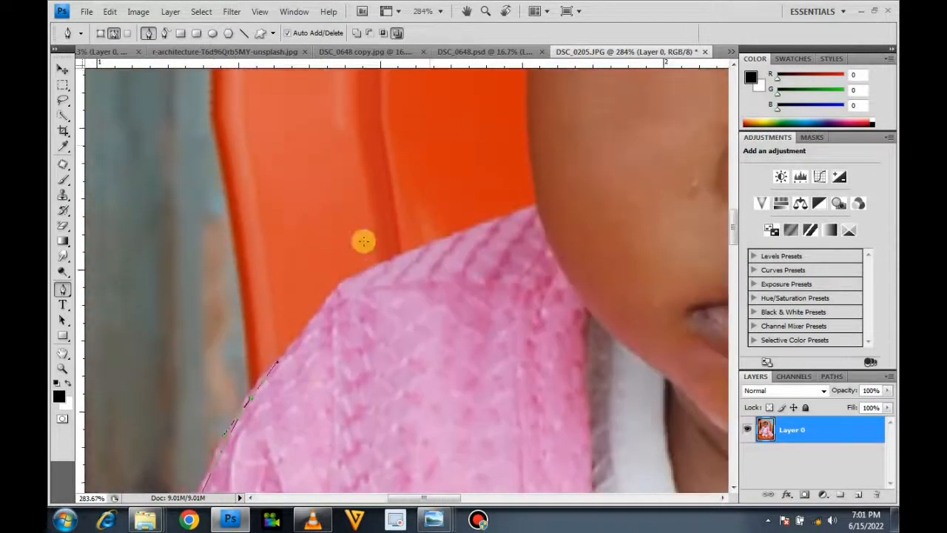
pyautogui.moveTo(385, 270); pyautogui.dragTo(387, 268)
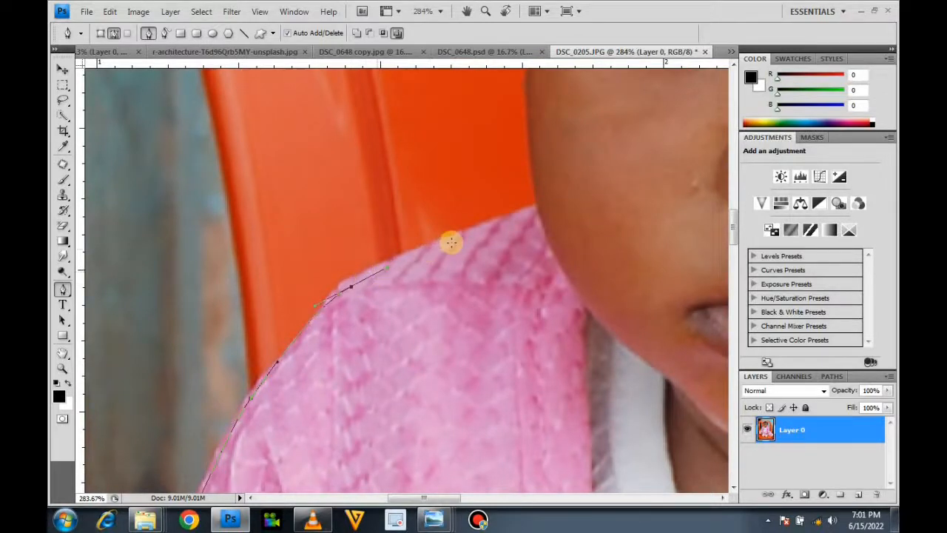
pyautogui.click(535, 210)
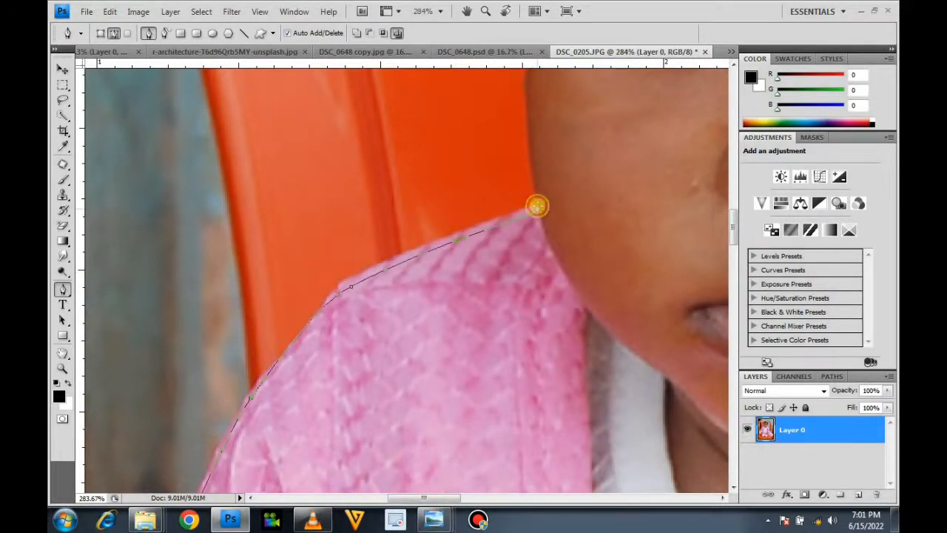
pyautogui.scroll(3, 535, 205)
pyautogui.hscroll(3, 522, 214)
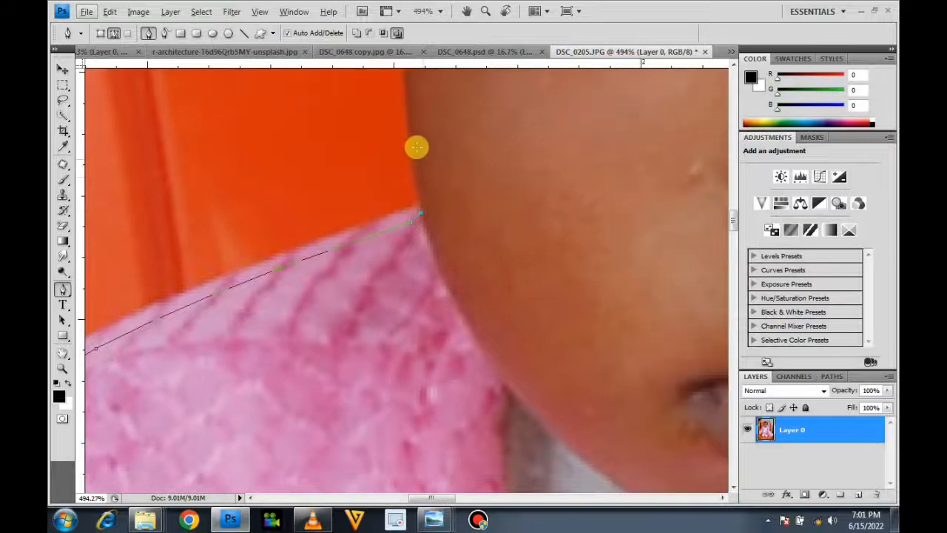
# Step: Trace the edge of the child's face from the cheek up to the ear, redoing the misplaced anchor point beside the eye
pyautogui.click(406, 94)
pyautogui.scroll(4, 407, 100)
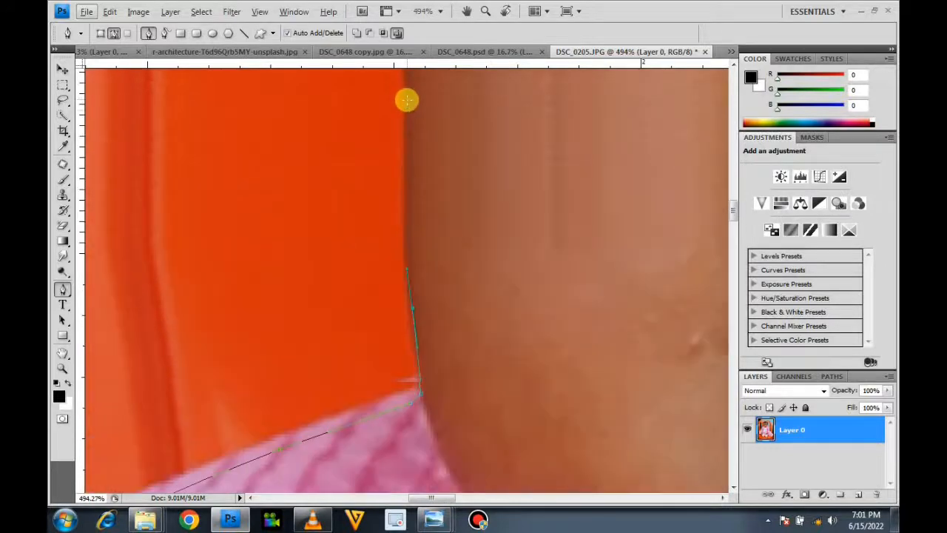
pyautogui.click(403, 96)
pyautogui.scroll(4, 400, 126)
pyautogui.click(372, 190)
pyautogui.scroll(3, 366, 164)
pyautogui.hotkey('ctrl', 'z')
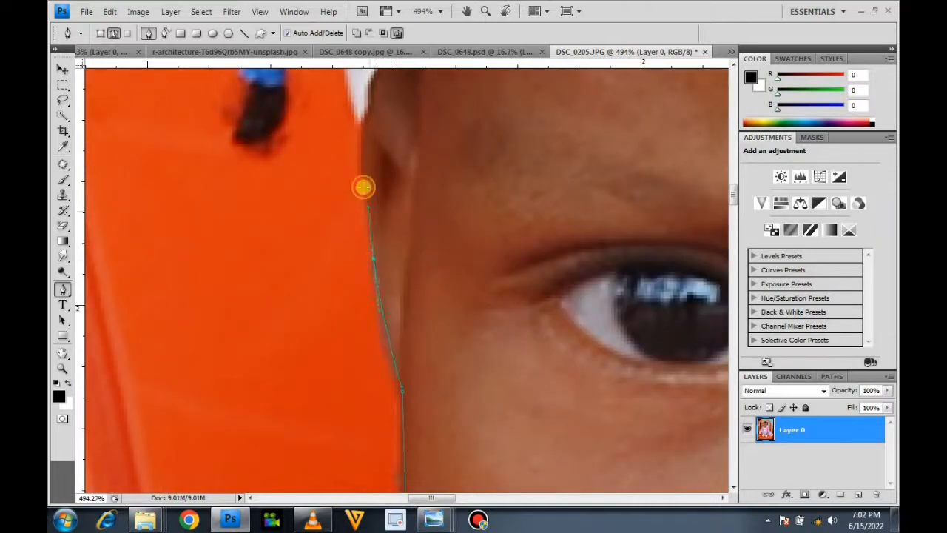
pyautogui.moveTo(363, 140); pyautogui.dragTo(364, 127)
pyautogui.scroll(3, 364, 127)
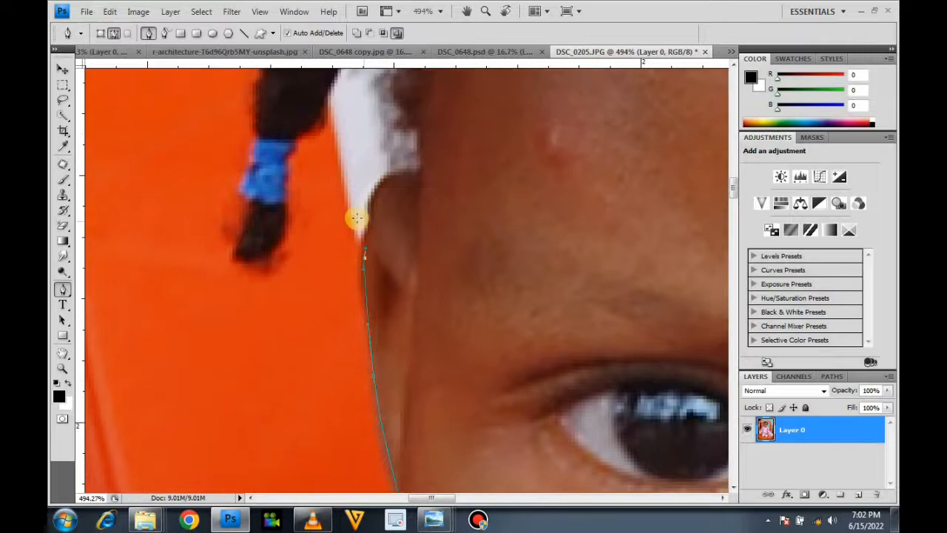
# Step: Carry the pen path past the white gap by the ear and around the tip of the braid with the blue tie
pyautogui.click(327, 98)
pyautogui.moveTo(281, 133); pyautogui.dragTo(278, 181)
pyautogui.moveTo(276, 228); pyautogui.dragTo(277, 239)
pyautogui.moveTo(273, 251)
pyautogui.mouseDown()
pyautogui.moveTo(246, 247)
pyautogui.moveTo(250, 222)
pyautogui.mouseUp()
pyautogui.moveTo(253, 187)
pyautogui.mouseDown()
pyautogui.moveTo(255, 163)
pyautogui.moveTo(264, 185)
pyautogui.mouseUp()
# Step: Continue the pen path up the outer edge of the braid, past the yellow hair tie
pyautogui.scroll(3, 267, 106)
pyautogui.click(262, 85)
pyautogui.scroll(2, 281, 99)
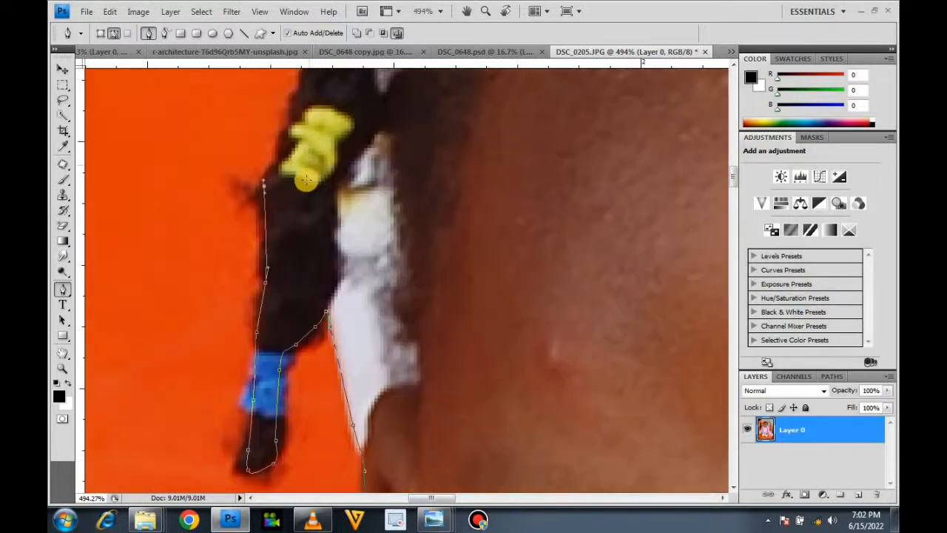
pyautogui.moveTo(284, 138); pyautogui.dragTo(302, 97)
pyautogui.scroll(4, 387, 202)
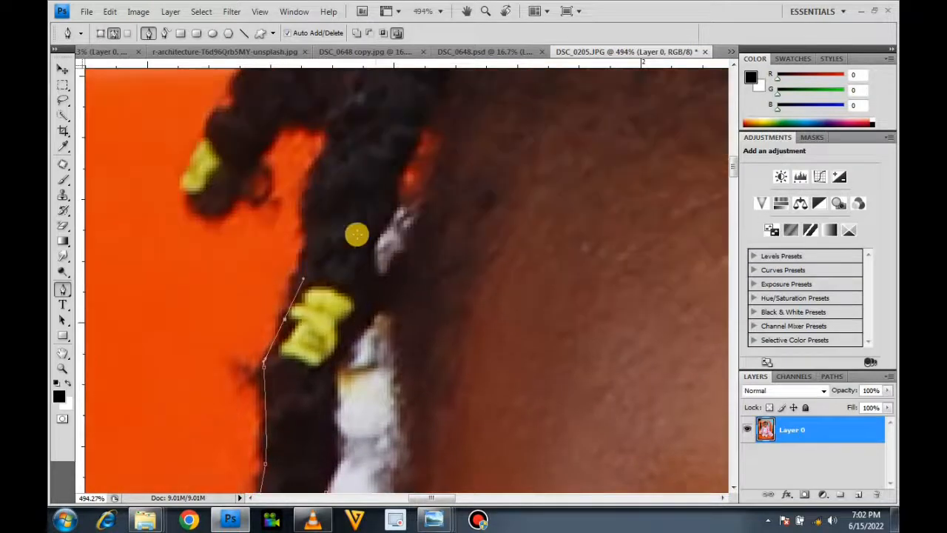
# Step: Try to trace the pen path up the braid above the yellow tie and around the short side braid
pyautogui.moveTo(304, 244); pyautogui.dragTo(323, 164)
pyautogui.moveTo(315, 198); pyautogui.dragTo(324, 164)
pyautogui.moveTo(330, 151)
pyautogui.mouseDown()
pyautogui.moveTo(334, 139)
pyautogui.moveTo(296, 123)
pyautogui.moveTo(272, 129)
pyautogui.moveTo(235, 187)
pyautogui.mouseUp()
pyautogui.click(334, 128)
pyautogui.moveTo(205, 213); pyautogui.dragTo(187, 181)
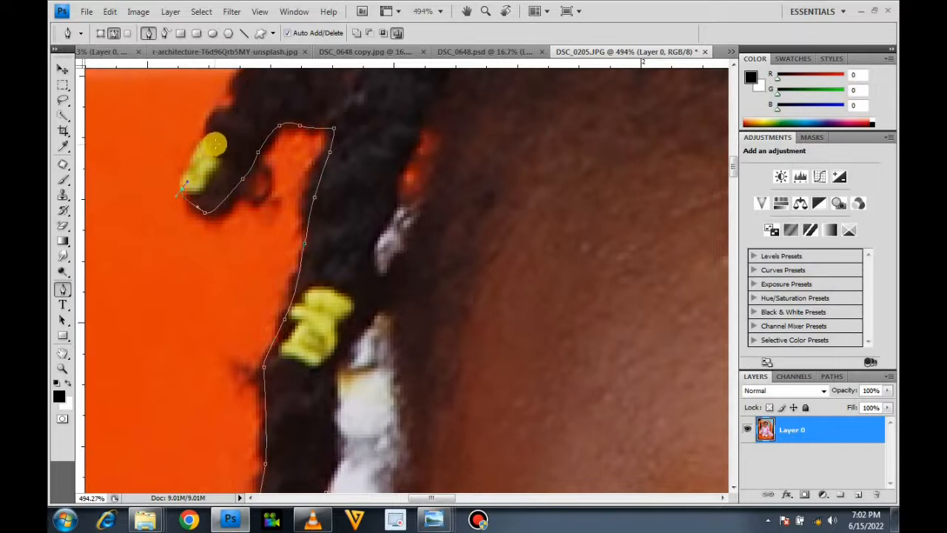
pyautogui.scroll(1, 214, 144)
pyautogui.click(222, 152)
pyautogui.click(242, 118)
pyautogui.click(258, 109)
pyautogui.moveTo(317, 98); pyautogui.dragTo(358, 89)
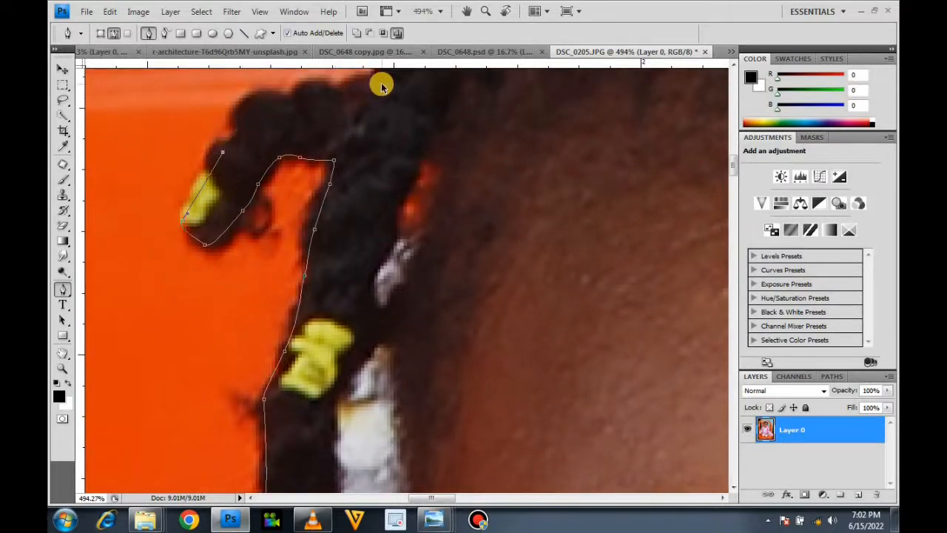
# Step: Undo the anchor points placed around the short side braid, back to the main braid's yellow tie
pyautogui.hotkey('ctrl', 'alt', 'z')
pyautogui.hotkey('ctrl', 'alt', 'z')
pyautogui.hotkey('ctrl', 'alt', 'z')
pyautogui.hotkey('ctrl', 'alt', 'z')
pyautogui.hotkey('ctrl', 'alt', 'z')
pyautogui.hotkey('ctrl', 'alt', 'z')
pyautogui.hotkey('ctrl', 'alt', 'z')
pyautogui.hotkey('ctrl', 'alt', 'z')
pyautogui.hotkey('ctrl', 'alt', 'z')
pyautogui.hotkey('ctrl', 'alt', 'z')
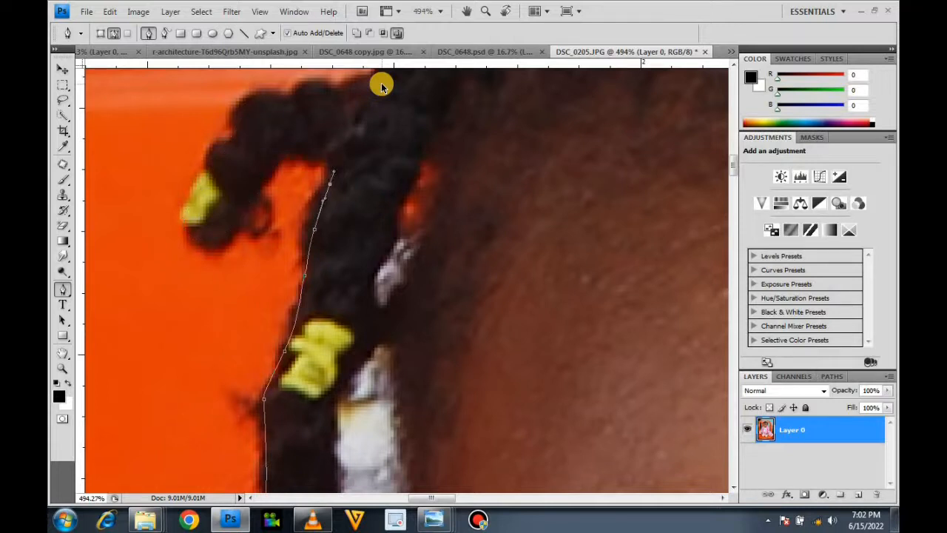
# Step: Redraw the pen path up the main braid from its yellow tie, then around the underside and tip of the short side braid
pyautogui.moveTo(305, 293); pyautogui.dragTo(316, 283)
pyautogui.moveTo(323, 223); pyautogui.dragTo(328, 209)
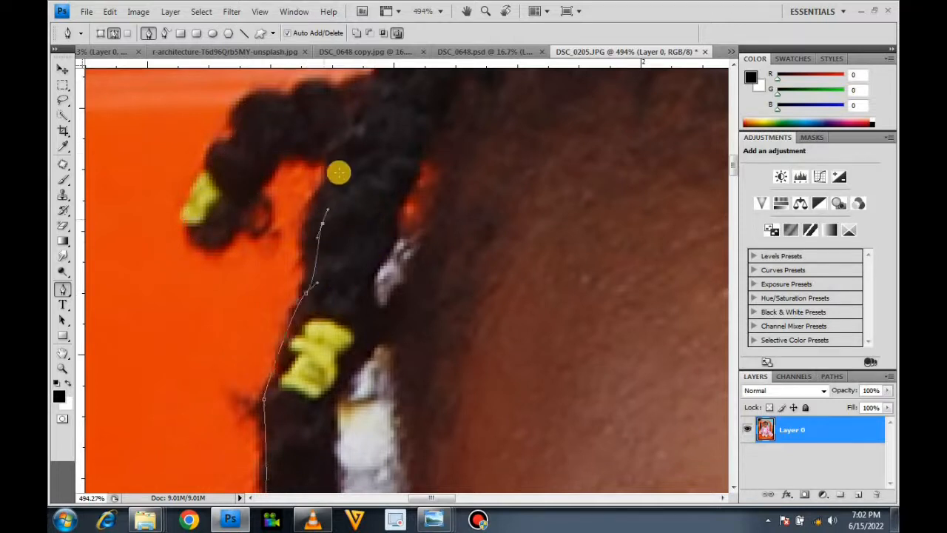
pyautogui.click(328, 153)
pyautogui.click(273, 165)
pyautogui.click(247, 213)
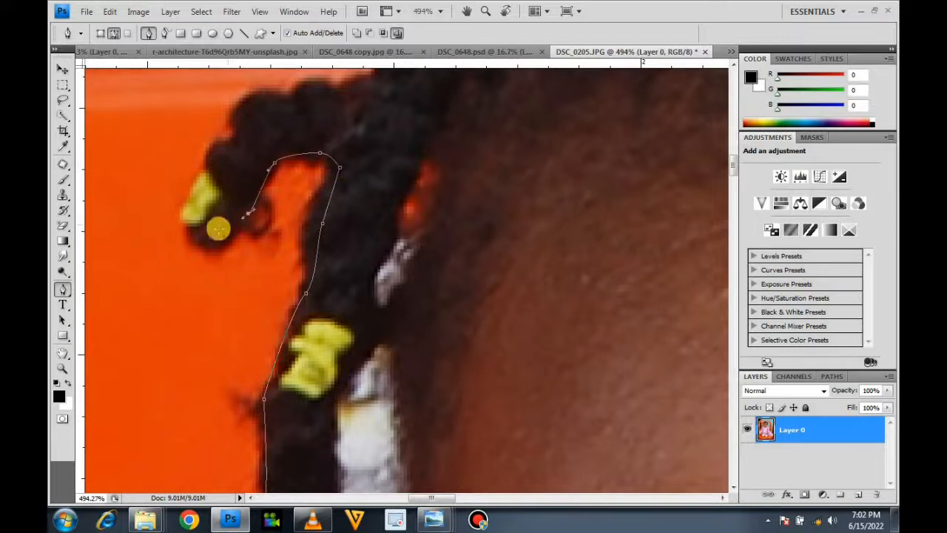
pyautogui.click(224, 248)
pyautogui.click(205, 243)
pyautogui.moveTo(193, 221); pyautogui.dragTo(196, 171)
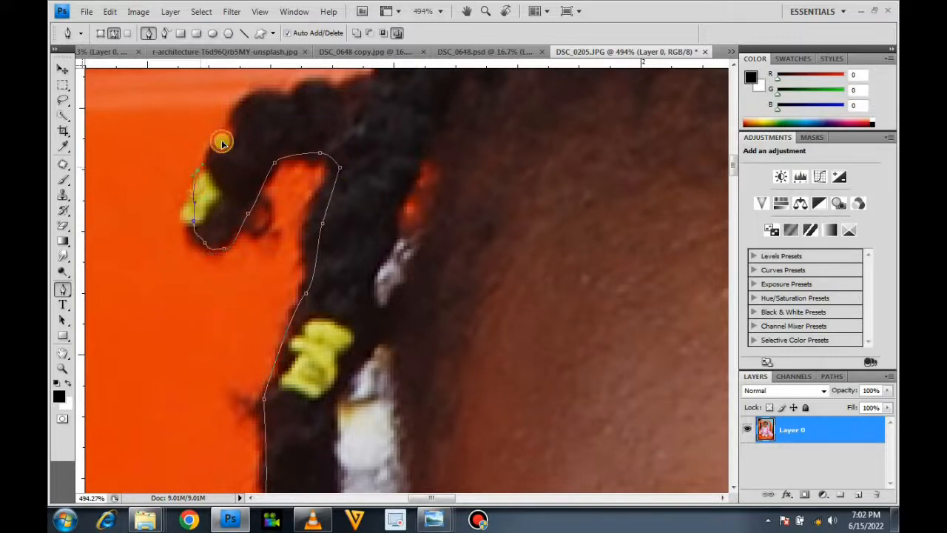
# Step: Extend the pen path over the top of the short side braid and up the main hair edge to the next braid
pyautogui.click(229, 131)
pyautogui.click(242, 113)
pyautogui.moveTo(278, 97); pyautogui.dragTo(303, 97)
pyautogui.moveTo(344, 96); pyautogui.dragTo(363, 91)
pyautogui.scroll(3, 394, 93)
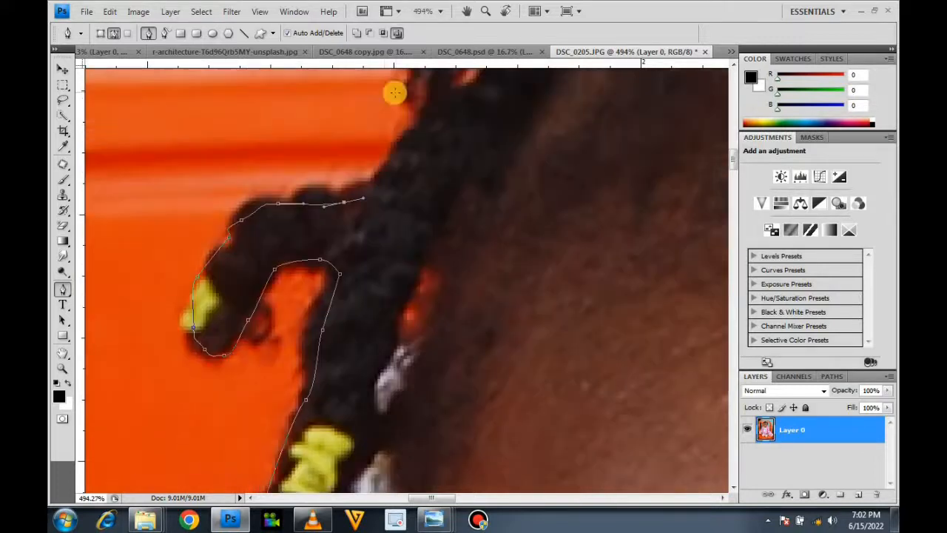
pyautogui.moveTo(385, 227); pyautogui.dragTo(397, 211)
pyautogui.moveTo(412, 202)
pyautogui.mouseDown()
pyautogui.moveTo(424, 185)
pyautogui.moveTo(416, 153)
pyautogui.mouseUp()
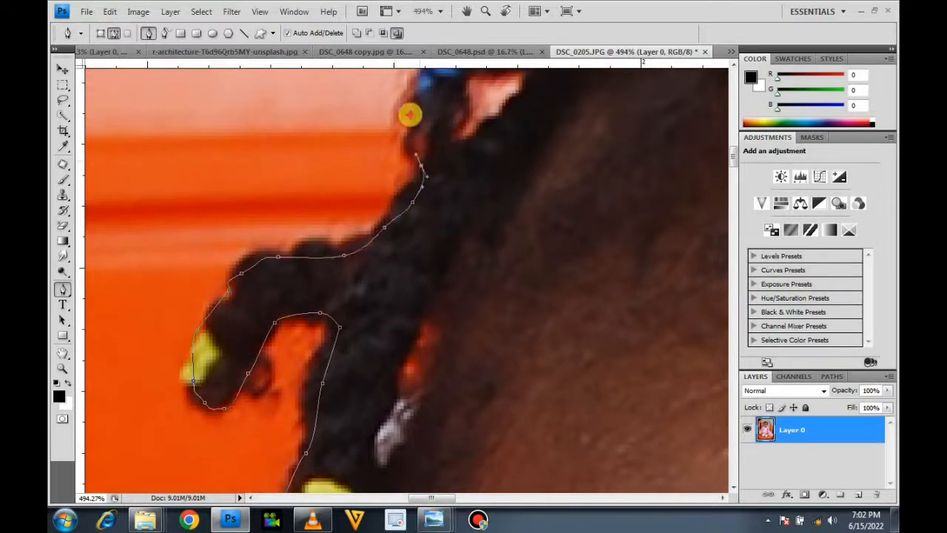
# Step: Continue the pen path along the hair's outer edge, past the blue tie and up to the yellow hair tie above it
pyautogui.moveTo(411, 117); pyautogui.dragTo(413, 105)
pyautogui.scroll(1, 420, 105)
pyautogui.scroll(2, 420, 105)
pyautogui.click(453, 186)
pyautogui.click(481, 154)
pyautogui.click(498, 143)
pyautogui.click(548, 109)
pyautogui.click(558, 101)
pyautogui.hscroll(3, 555, 106)
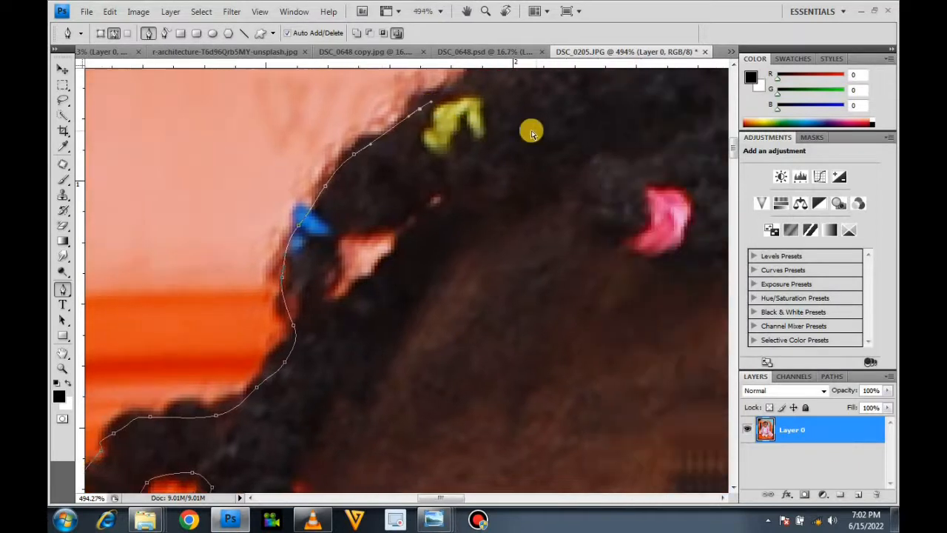
# Step: Trace the upper hair edge from the yellow tie up toward the crown, above the pink hair tie
pyautogui.hscroll(3, 511, 148)
pyautogui.scroll(5, 493, 158)
pyautogui.click(393, 242)
pyautogui.click(462, 225)
pyautogui.click(501, 215)
pyautogui.click(567, 175)
pyautogui.click(602, 171)
pyautogui.click(624, 169)
pyautogui.scroll(-2, 656, 172)
pyautogui.hscroll(1, 654, 175)
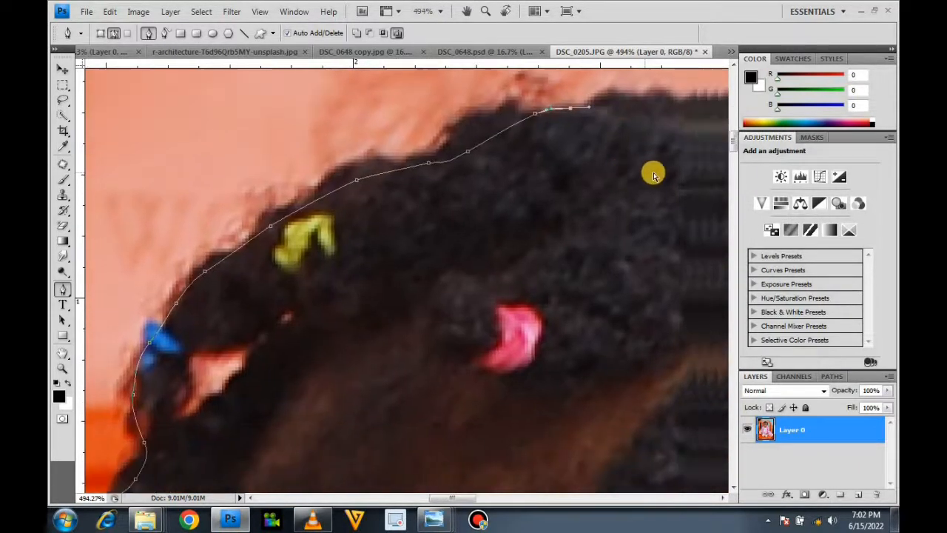
# Step: Carry the pen path across the crown of the head to where the hairline begins to slope down
pyautogui.hscroll(3, 654, 175)
pyautogui.scroll(3, 624, 176)
pyautogui.click(618, 206)
pyautogui.click(668, 213)
pyautogui.hscroll(7, 674, 216)
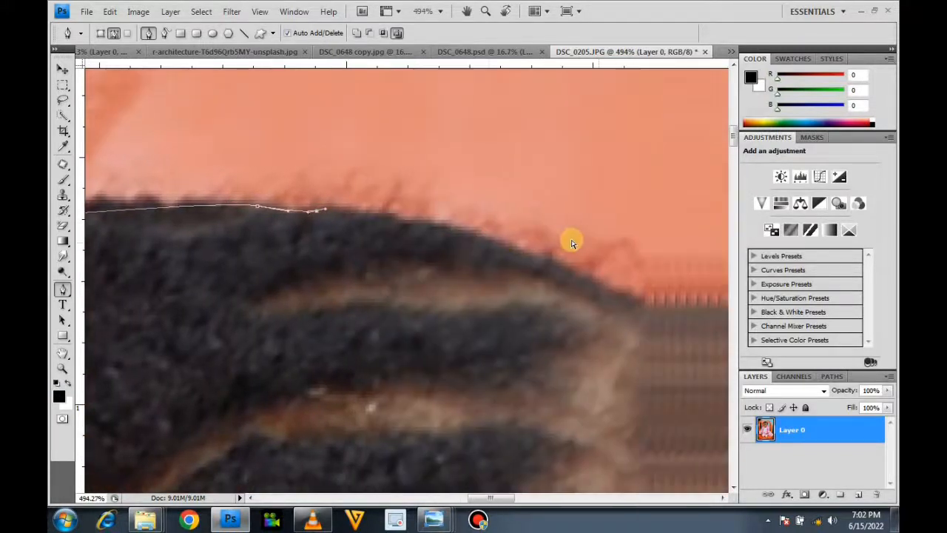
pyautogui.click(503, 248)
pyautogui.moveTo(557, 267); pyautogui.dragTo(588, 277)
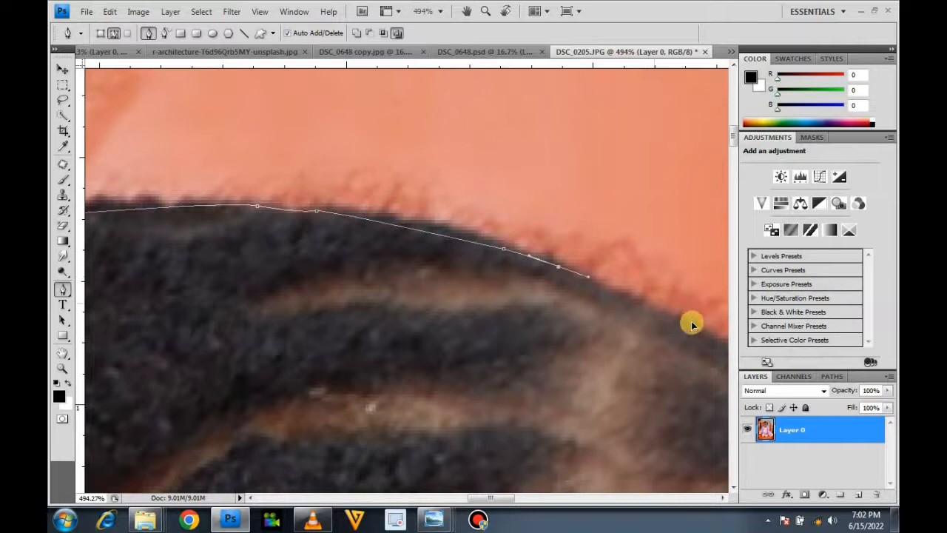
# Step: Follow the sloping far side of the head down to the notch before the hair bulges outward
pyautogui.hscroll(4, 691, 324)
pyautogui.moveTo(573, 378); pyautogui.dragTo(584, 390)
pyautogui.moveTo(636, 431); pyautogui.dragTo(659, 448)
pyautogui.scroll(-3, 641, 408)
pyautogui.hscroll(1, 645, 392)
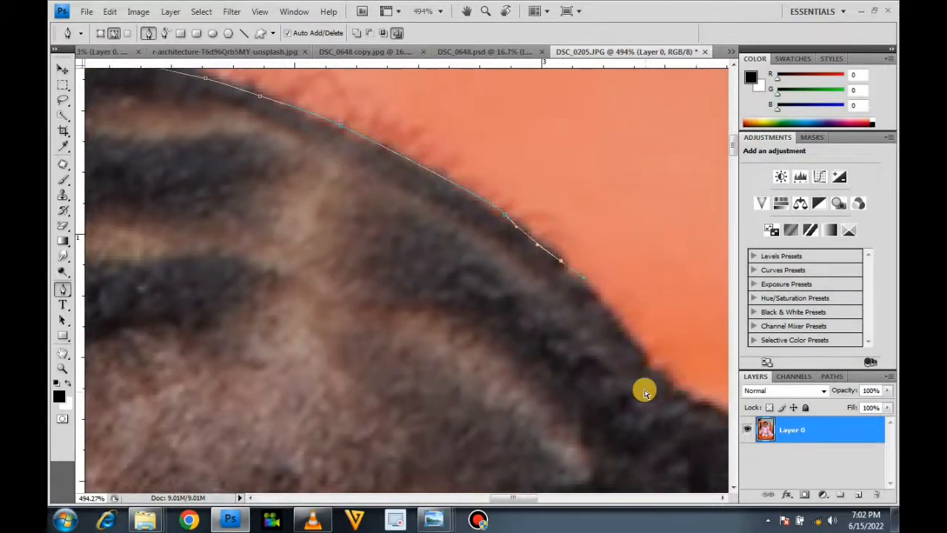
pyautogui.hscroll(1, 644, 393)
pyautogui.click(581, 376)
# Step: Trace around the bulge of hair down to where it meets the blue part of the background
pyautogui.moveTo(633, 412); pyautogui.dragTo(688, 468)
pyautogui.scroll(-1, 661, 444)
pyautogui.hscroll(3, 644, 433)
pyautogui.click(479, 433)
pyautogui.click(481, 463)
pyautogui.scroll(-2, 476, 439)
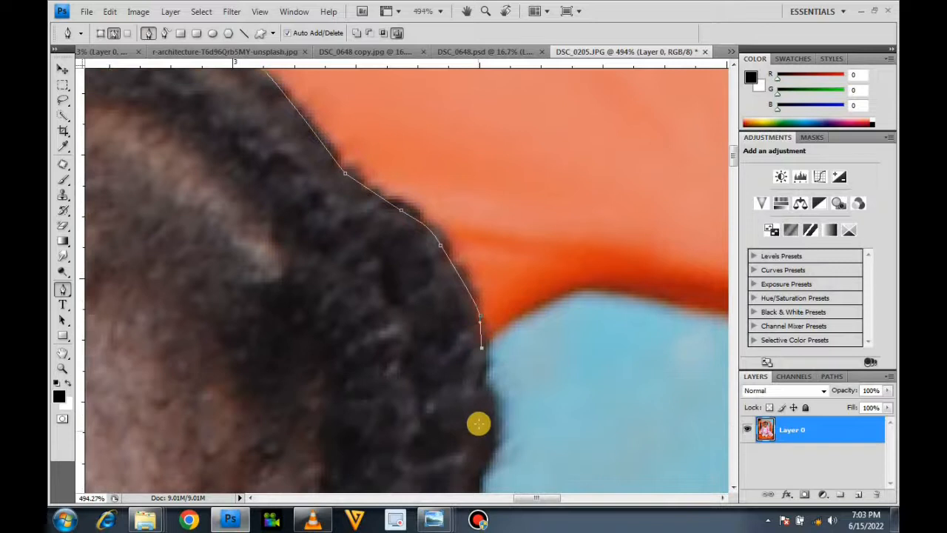
# Step: Continue the pen path down the side of the hair and around the yellow tie to the start of the hanging braid
pyautogui.scroll(-2, 479, 400)
pyautogui.click(481, 298)
pyautogui.moveTo(481, 338); pyautogui.dragTo(463, 397)
pyautogui.scroll(-2, 439, 428)
pyautogui.moveTo(447, 296)
pyautogui.mouseDown()
pyautogui.moveTo(453, 315)
pyautogui.moveTo(426, 347)
pyautogui.mouseUp()
pyautogui.moveTo(474, 398); pyautogui.dragTo(483, 407)
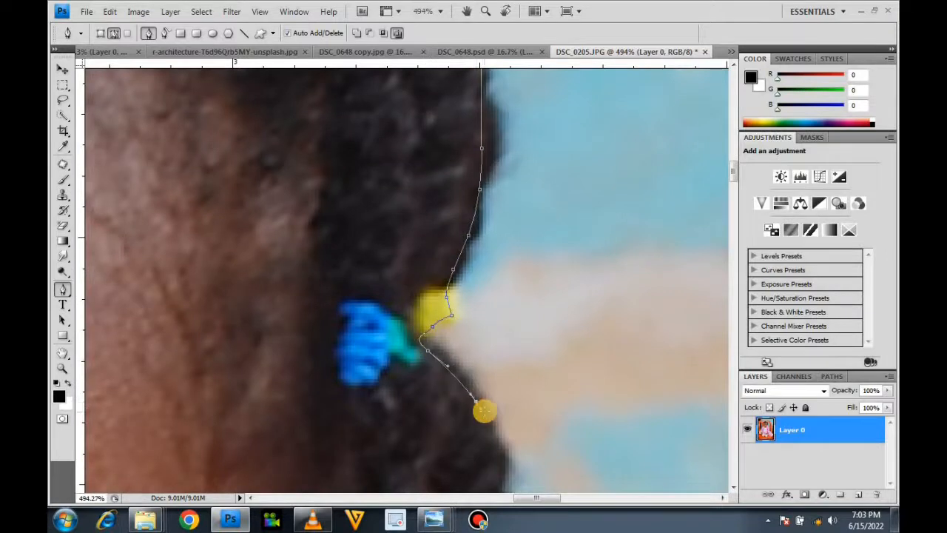
# Step: Trace the outer edge of the hanging braid down to the blue tie near its end
pyautogui.scroll(-1, 482, 392)
pyautogui.scroll(-2, 482, 362)
pyautogui.moveTo(504, 261); pyautogui.dragTo(505, 270)
pyautogui.moveTo(512, 304); pyautogui.dragTo(515, 362)
pyautogui.moveTo(504, 382); pyautogui.dragTo(496, 390)
pyautogui.moveTo(481, 410); pyautogui.dragTo(476, 419)
pyautogui.scroll(-2, 462, 345)
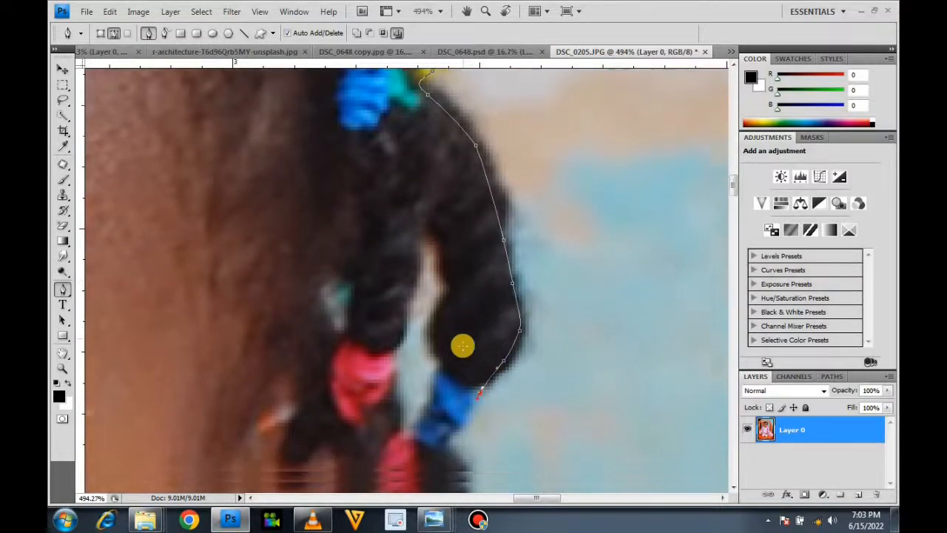
# Step: Outline the blue tie and the braid tip below it, bringing the pen path to the top of the ear
pyautogui.scroll(-1, 455, 240)
pyautogui.moveTo(450, 238); pyautogui.dragTo(445, 245)
pyautogui.moveTo(444, 247); pyautogui.dragTo(459, 272)
pyautogui.moveTo(470, 282)
pyautogui.mouseDown()
pyautogui.moveTo(510, 310)
pyautogui.moveTo(450, 341)
pyautogui.mouseUp()
pyautogui.moveTo(432, 324); pyautogui.dragTo(425, 315)
pyautogui.moveTo(411, 298); pyautogui.dragTo(404, 291)
pyautogui.moveTo(383, 281); pyautogui.dragTo(372, 280)
pyautogui.scroll(-3, 351, 321)
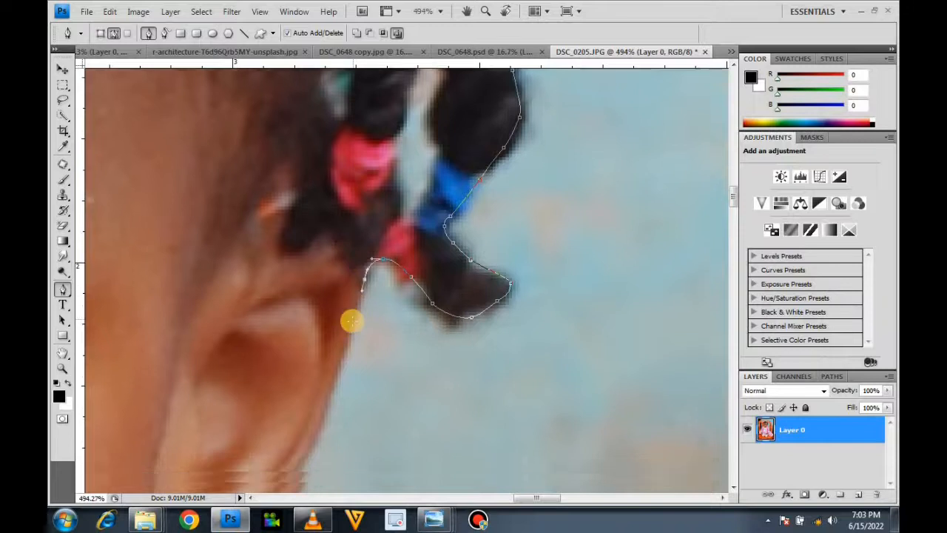
# Step: Trace the outer edge of the ear down and around the earlobe below the stud earring
pyautogui.hscroll(-2, 377, 285)
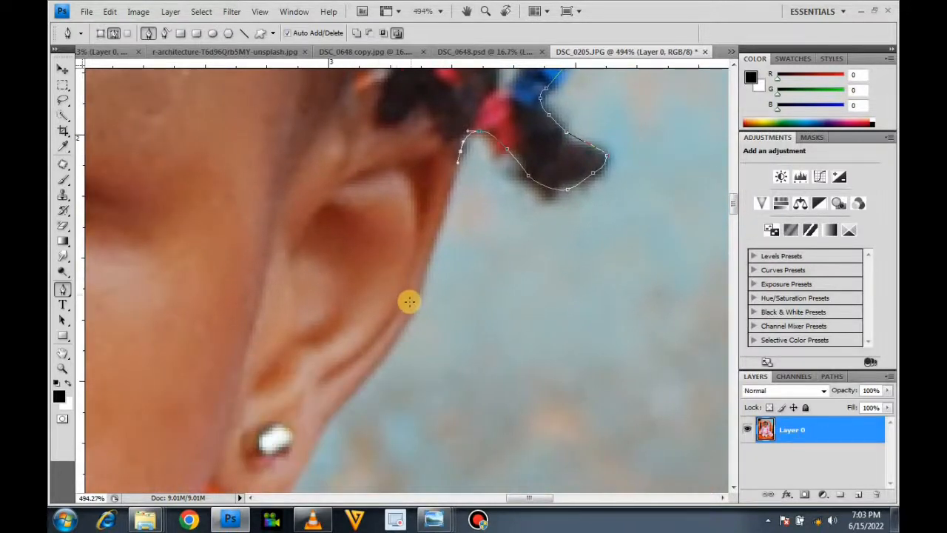
pyautogui.click(407, 309)
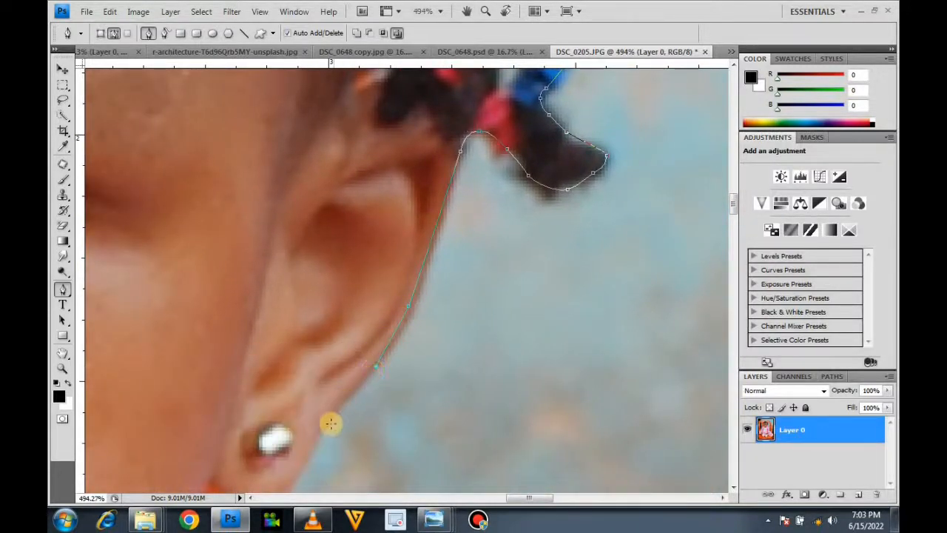
pyautogui.scroll(-4, 326, 403)
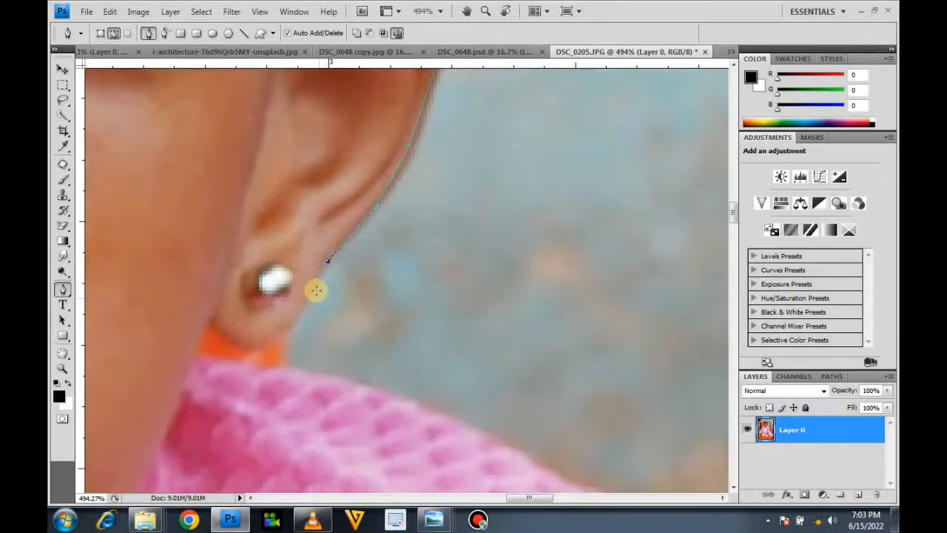
pyautogui.click(257, 338)
pyautogui.hscroll(-4, 289, 322)
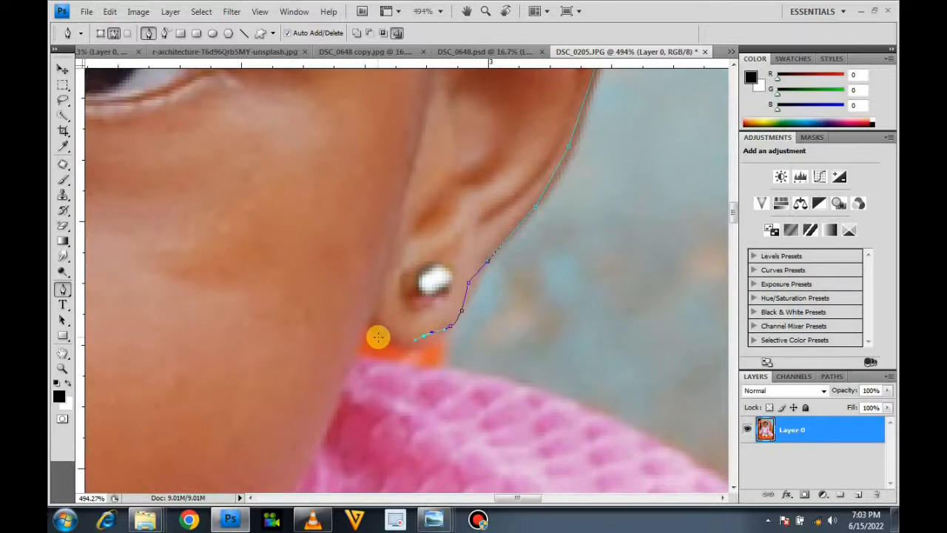
# Step: Take the pen path around the orange gap between earlobe and jaw, then along the pink jacket's collar to the shoulder
pyautogui.click(370, 316)
pyautogui.moveTo(351, 358); pyautogui.dragTo(473, 388)
pyautogui.hscroll(5, 607, 434)
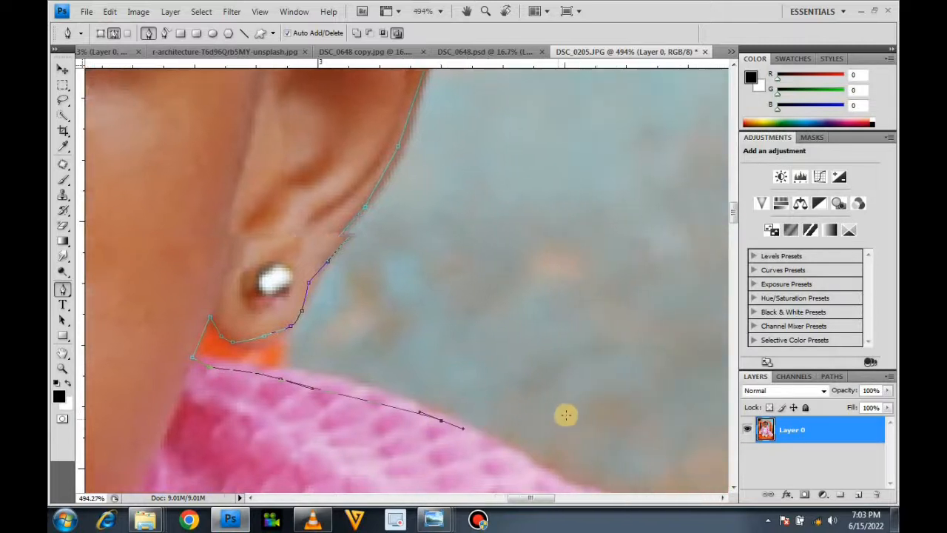
pyautogui.scroll(-3, 567, 380)
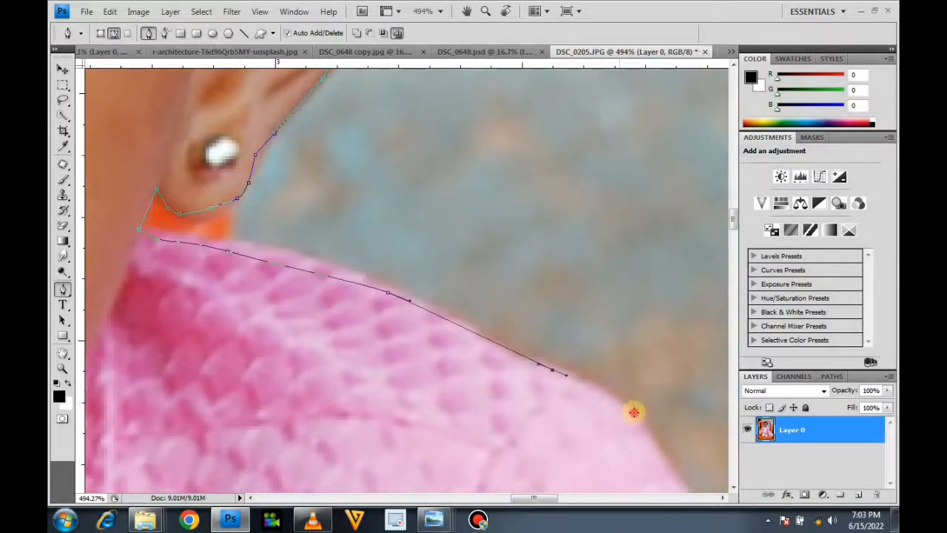
pyautogui.scroll(-3, 664, 456)
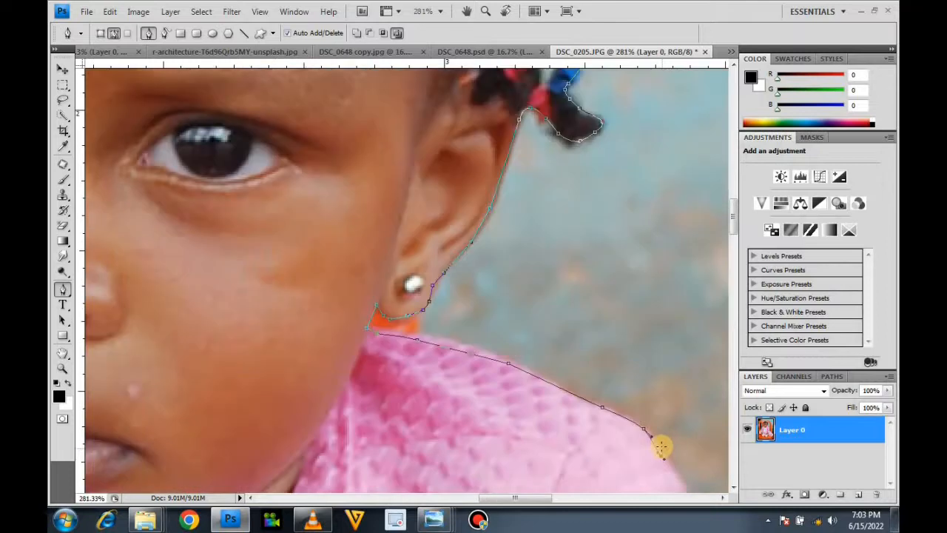
# Step: Continue the pen path from the shoulder down the outer edge of the jacket's upper sleeve
pyautogui.scroll(-3, 661, 437)
pyautogui.hscroll(2, 633, 406)
pyautogui.hscroll(1, 628, 409)
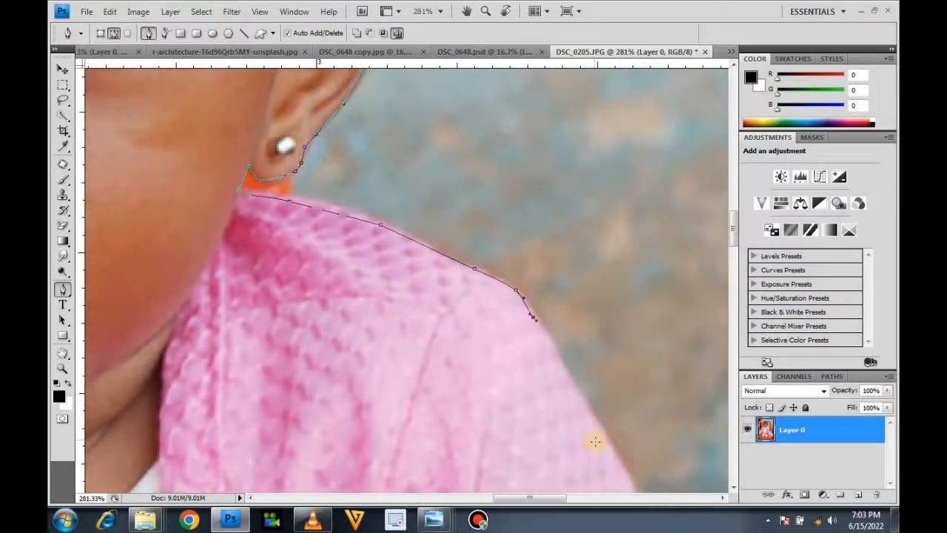
pyautogui.click(626, 471)
pyautogui.scroll(-5, 629, 459)
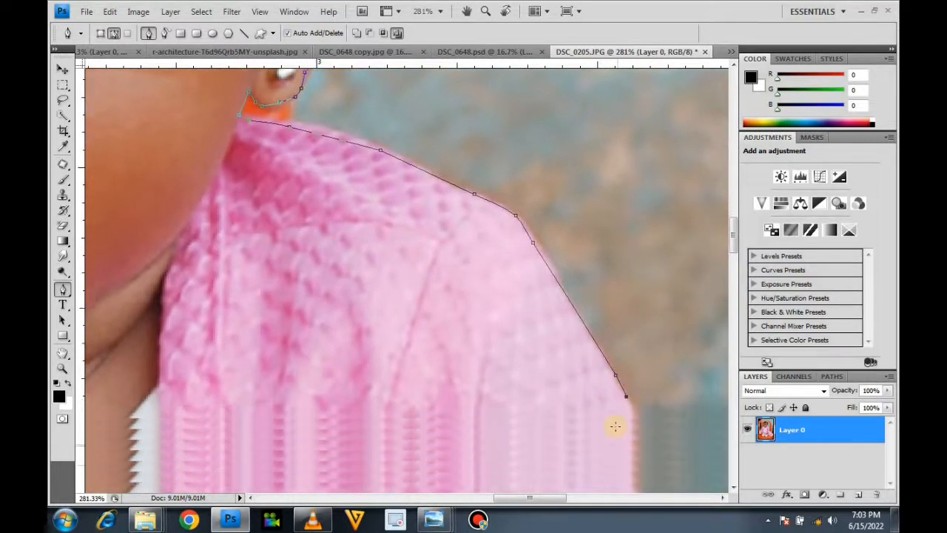
pyautogui.click(681, 400)
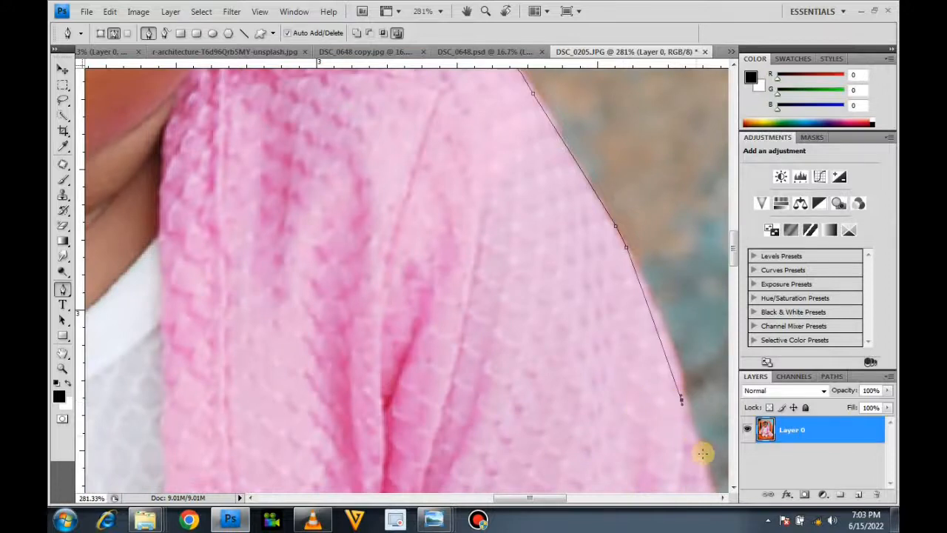
pyautogui.click(701, 464)
pyautogui.scroll(-3, 695, 459)
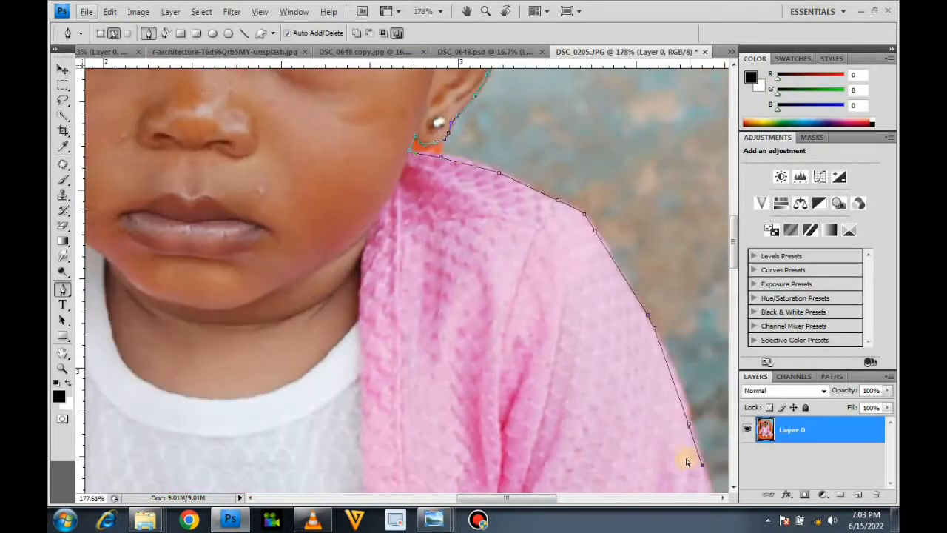
# Step: Trace the lower sleeve past the elbow fold to the point where it meets the skirt
pyautogui.scroll(-3, 654, 449)
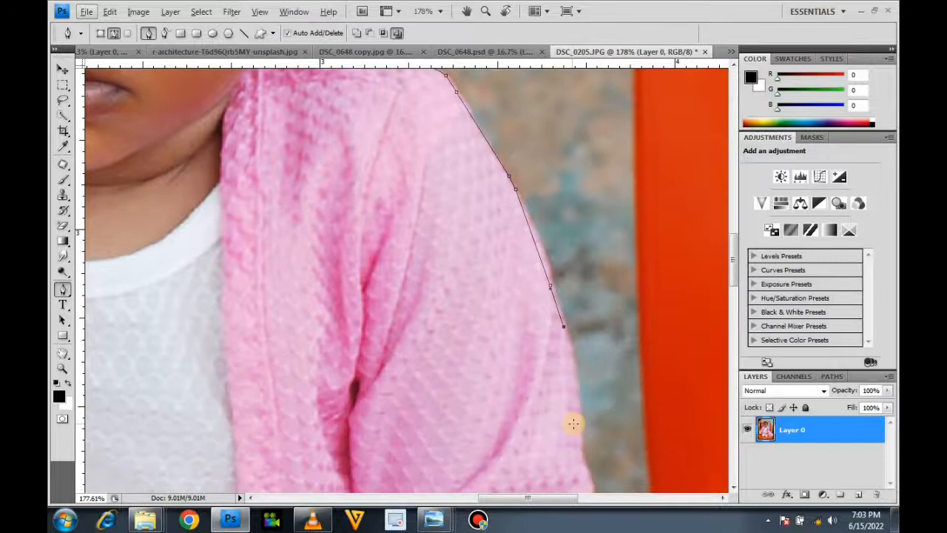
pyautogui.click(580, 464)
pyautogui.scroll(-3, 578, 452)
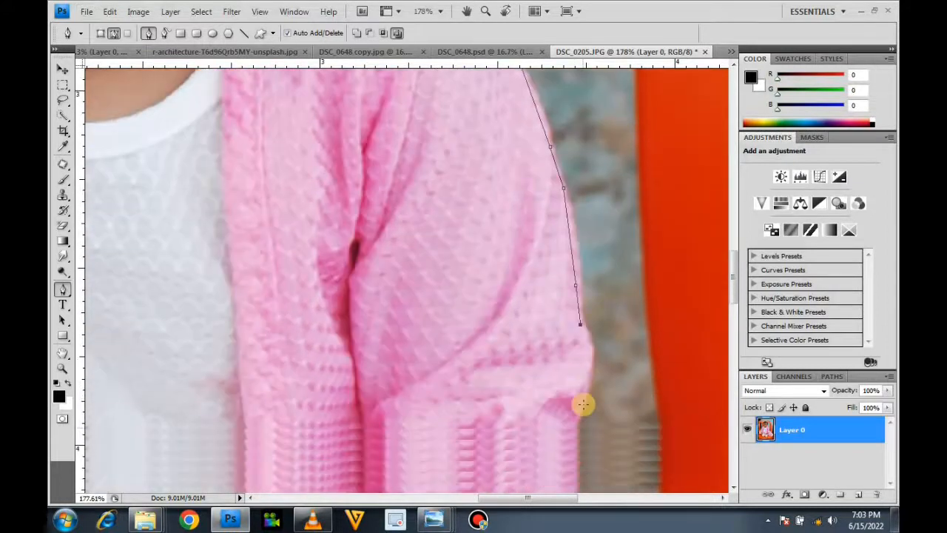
pyautogui.click(580, 406)
pyautogui.scroll(-4, 568, 445)
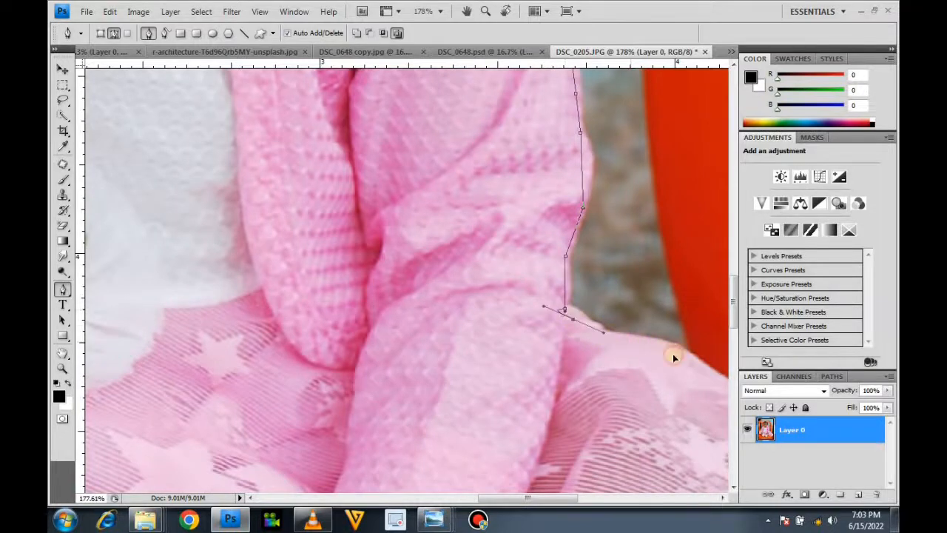
# Step: Continue the pen path from the sleeve along the upper edge of the pink star-patterned skirt, past the orange chair
pyautogui.click(695, 365)
pyautogui.hscroll(4, 691, 375)
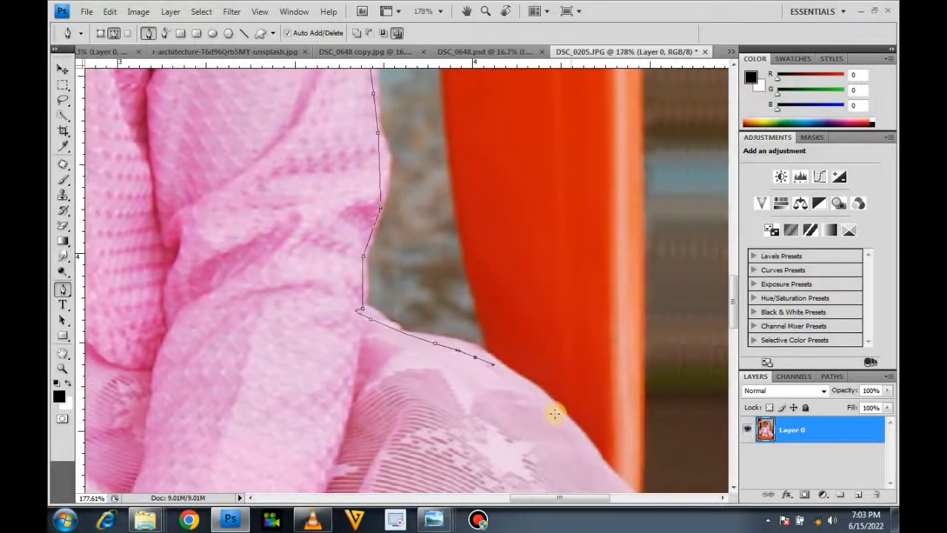
pyautogui.scroll(-1, 555, 413)
pyautogui.click(655, 459)
pyautogui.hscroll(3, 640, 466)
pyautogui.scroll(-2, 587, 415)
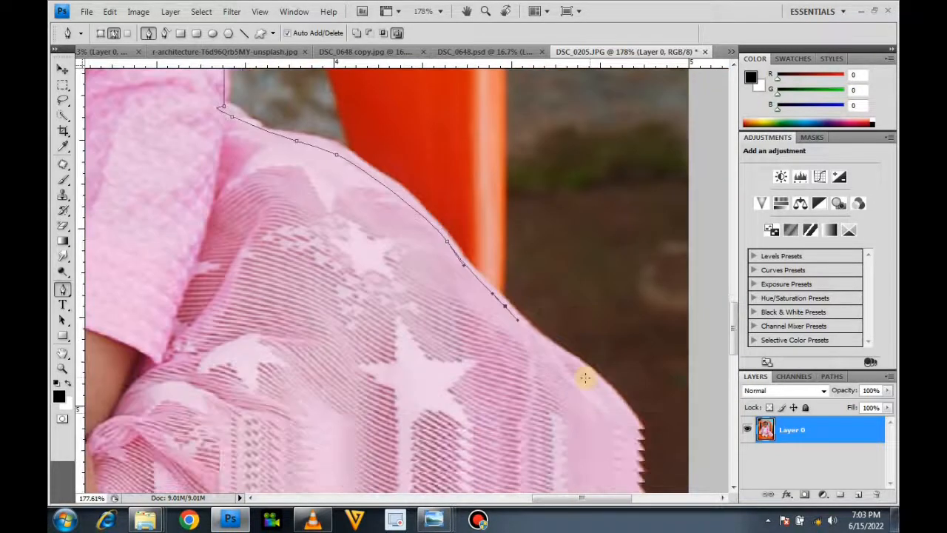
# Step: Trace the skirt's curved outer edge down to its lower outer corner
pyautogui.scroll(-9, 657, 448)
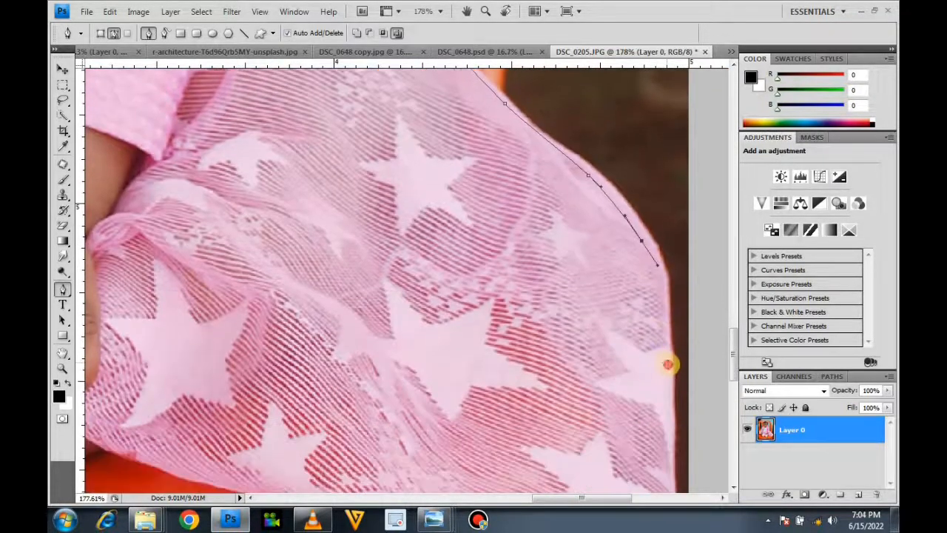
pyautogui.moveTo(668, 362); pyautogui.dragTo(671, 422)
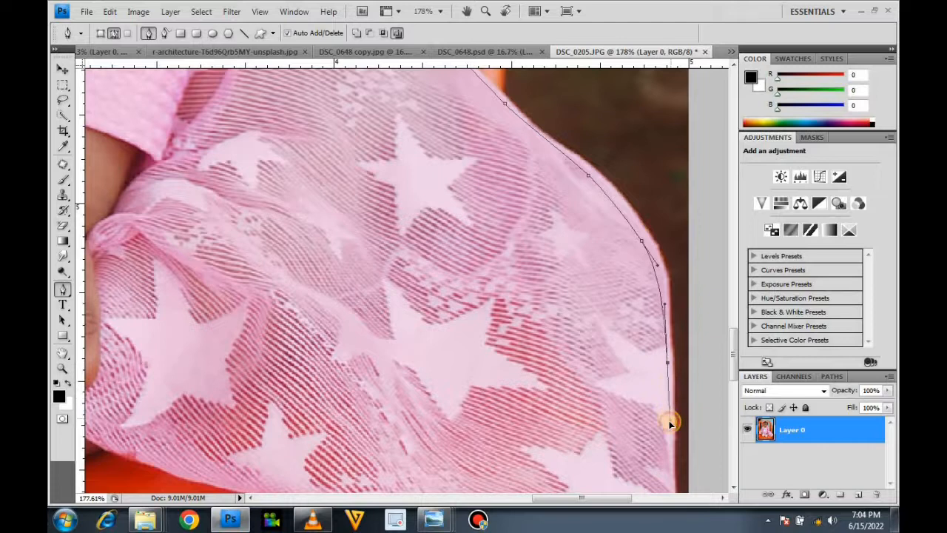
pyautogui.scroll(-6, 668, 417)
pyautogui.moveTo(671, 360); pyautogui.dragTo(666, 379)
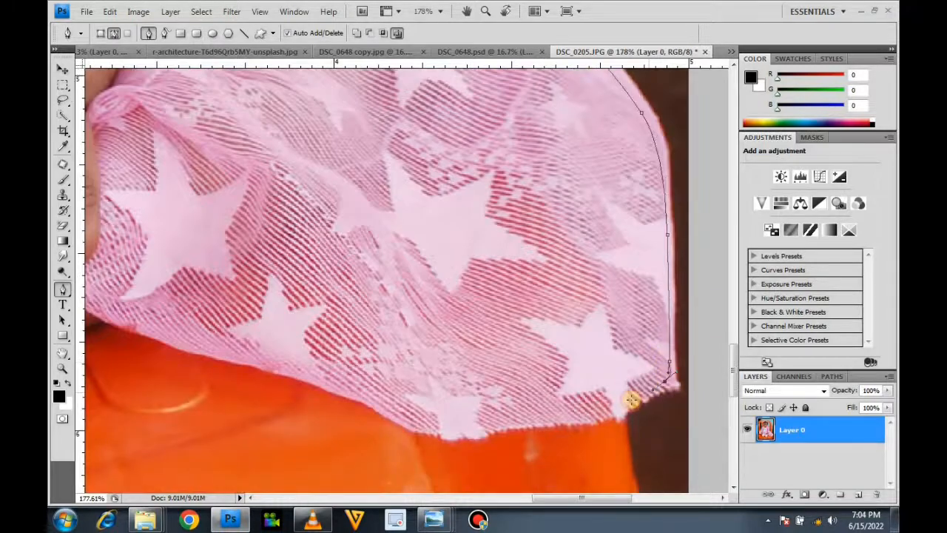
# Step: Take the pen path along the skirt's bottom hem to the bare skin beside the patterned shoe
pyautogui.moveTo(382, 414); pyautogui.dragTo(361, 406)
pyautogui.hscroll(-9, 292, 374)
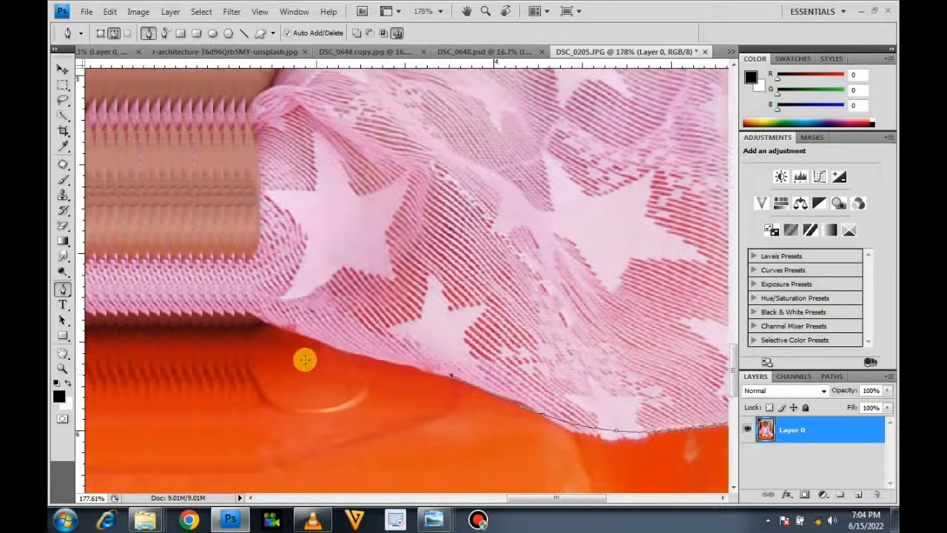
pyautogui.click(323, 327)
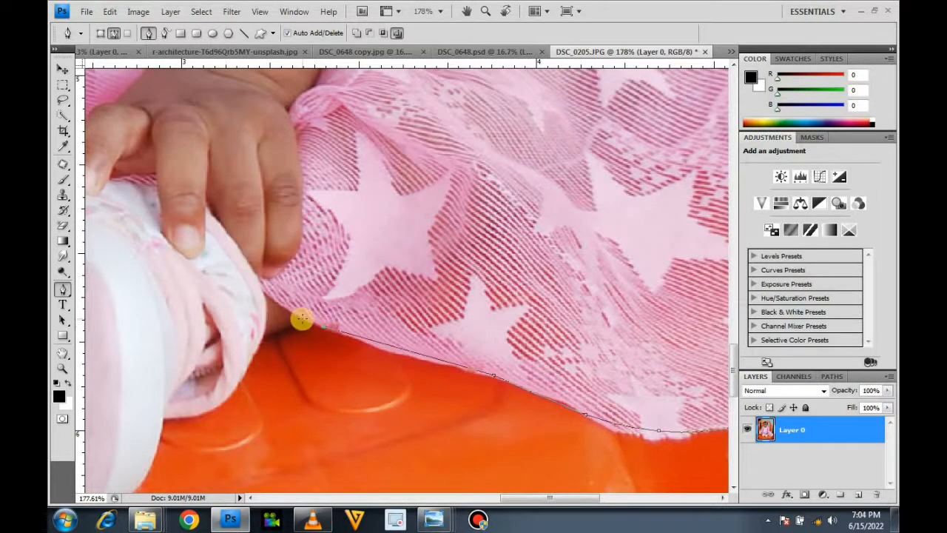
pyautogui.scroll(5, 302, 318)
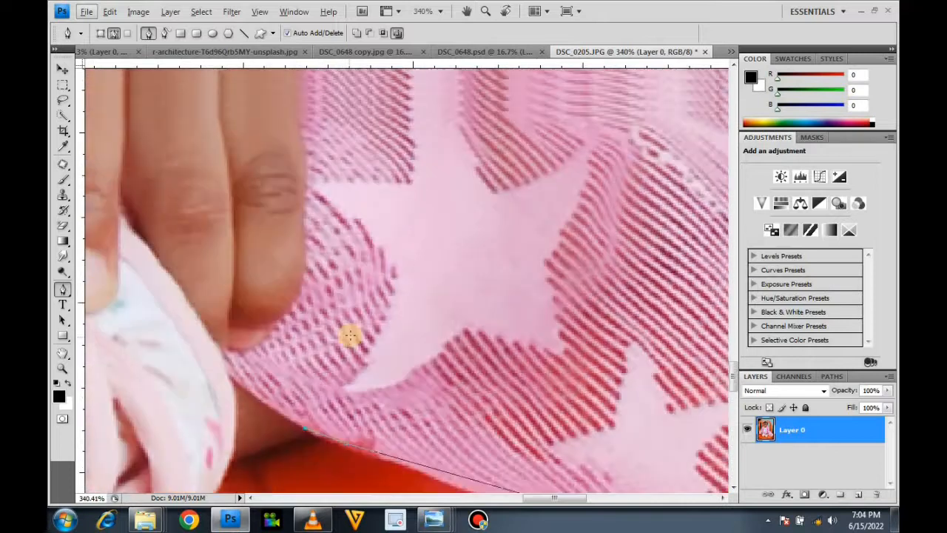
pyautogui.scroll(-2, 369, 347)
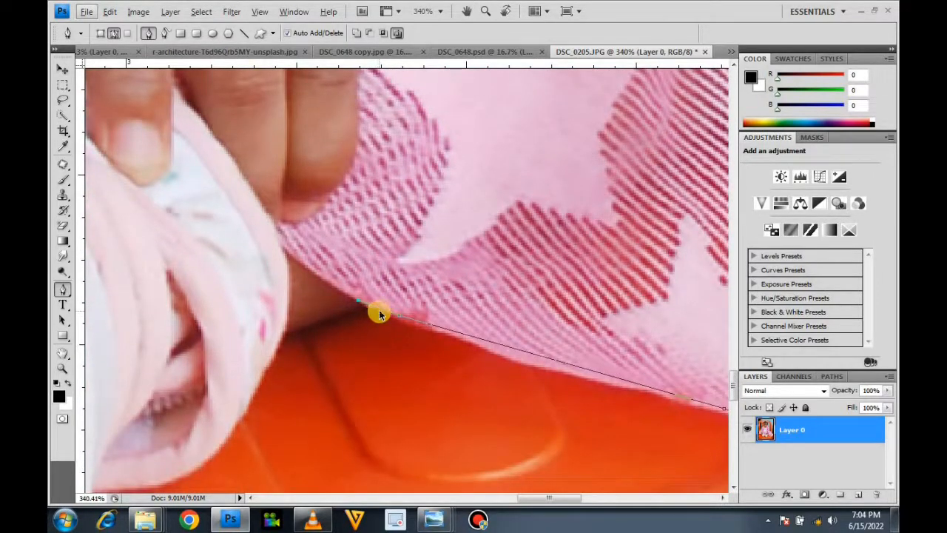
# Step: Trace below the bare skin and around the shoe's pink fabric edge to where it meets the white sole rim
pyautogui.moveTo(369, 303); pyautogui.dragTo(289, 329)
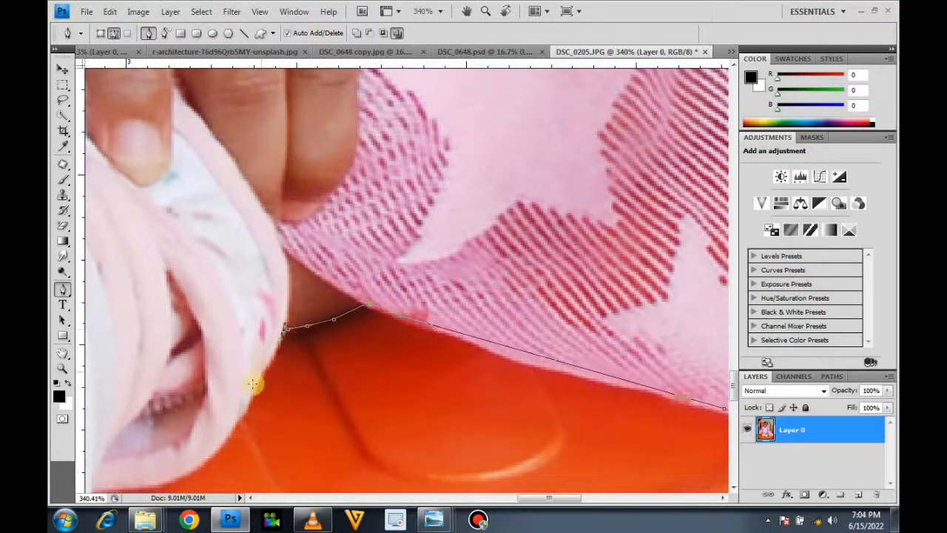
pyautogui.hscroll(-5, 355, 446)
pyautogui.scroll(-5, 395, 357)
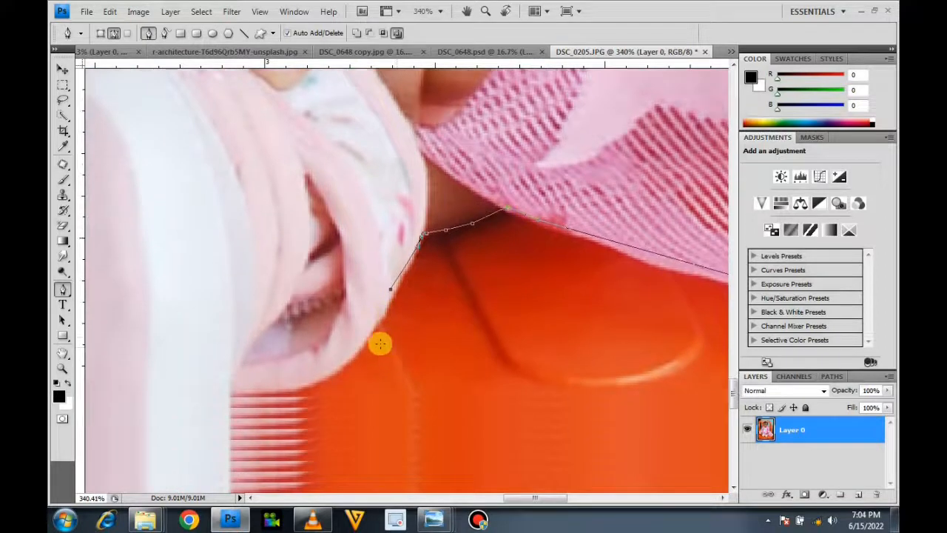
pyautogui.click(357, 312)
pyautogui.moveTo(286, 345); pyautogui.dragTo(252, 351)
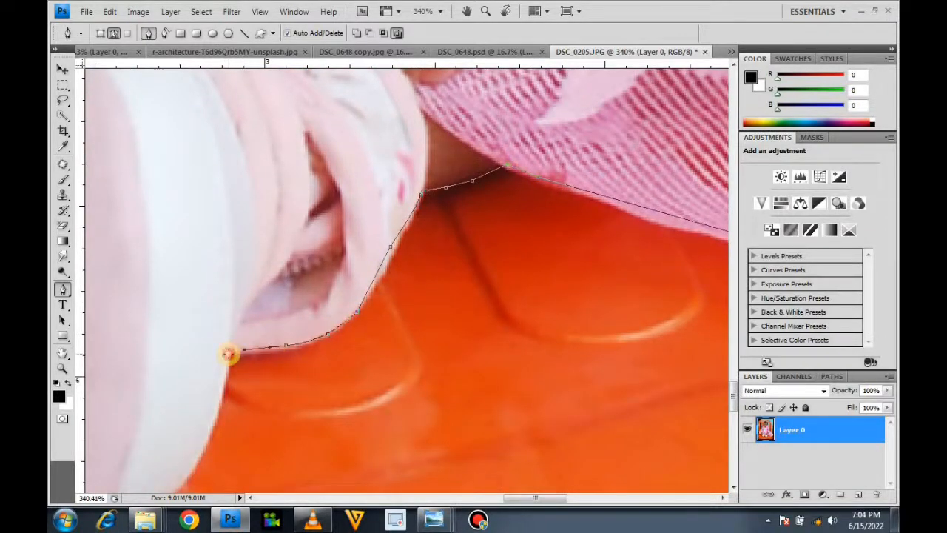
# Step: Continue the pen path around the white rim and rounded end of the first shoe's sole
pyautogui.hscroll(-5, 287, 375)
pyautogui.scroll(-5, 312, 317)
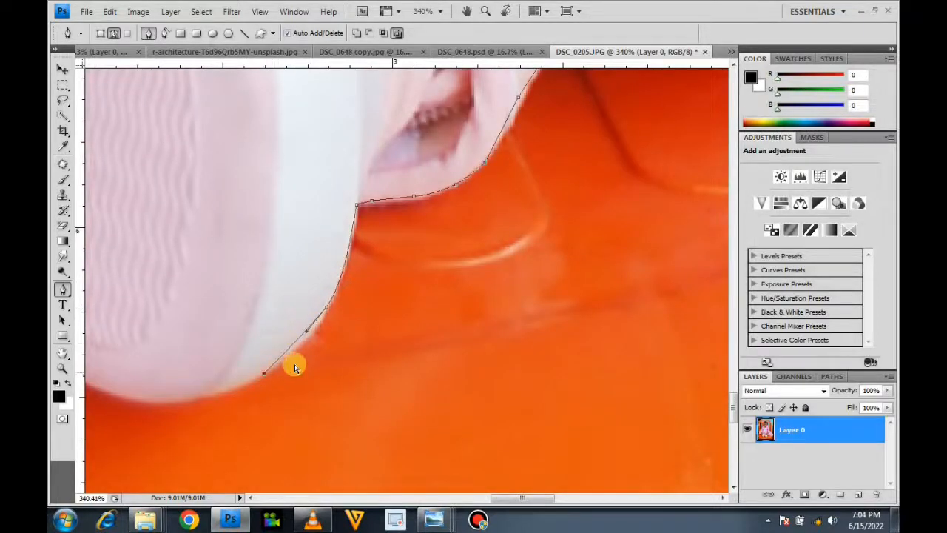
pyautogui.hscroll(-7, 348, 398)
pyautogui.moveTo(366, 405); pyautogui.dragTo(345, 406)
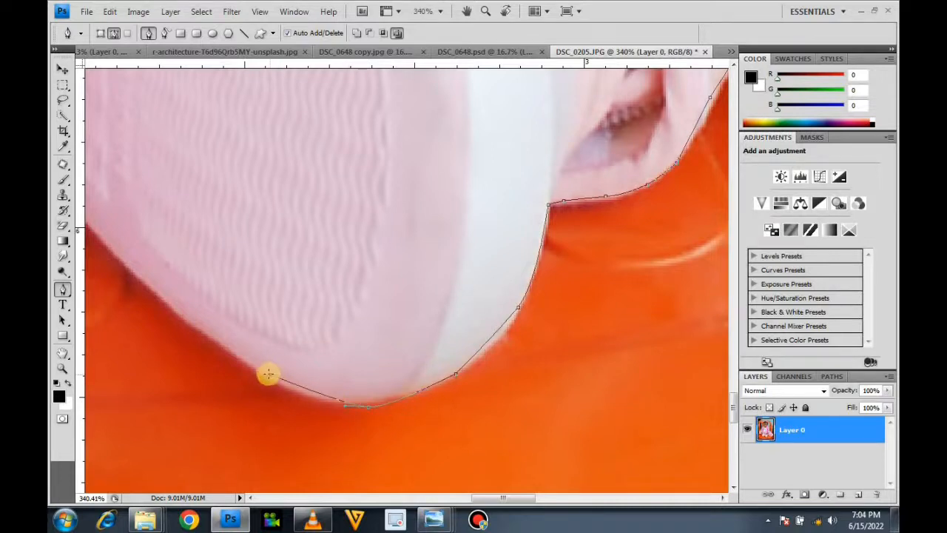
pyautogui.hscroll(-7, 268, 373)
pyautogui.scroll(2, 395, 274)
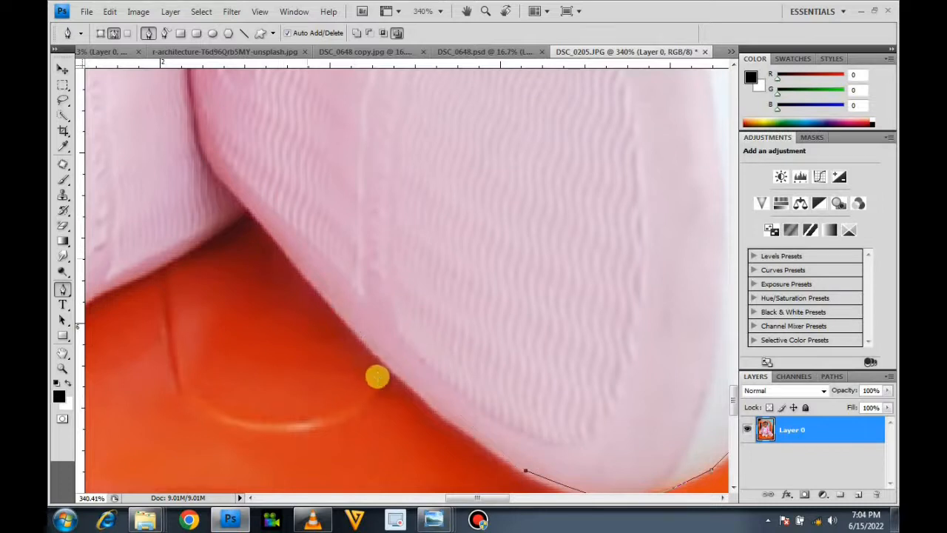
# Step: Trace the lower edge of the first shoe's sole up to the corner where the two soles meet
pyautogui.click(388, 363)
pyautogui.click(302, 271)
pyautogui.click(256, 214)
pyautogui.moveTo(255, 214); pyautogui.dragTo(408, 216)
# Step: Trace the second shoe's sole from the corner between the shoes along its underside and around its white rim
pyautogui.click(367, 237)
pyautogui.hscroll(-5, 381, 255)
pyautogui.click(389, 322)
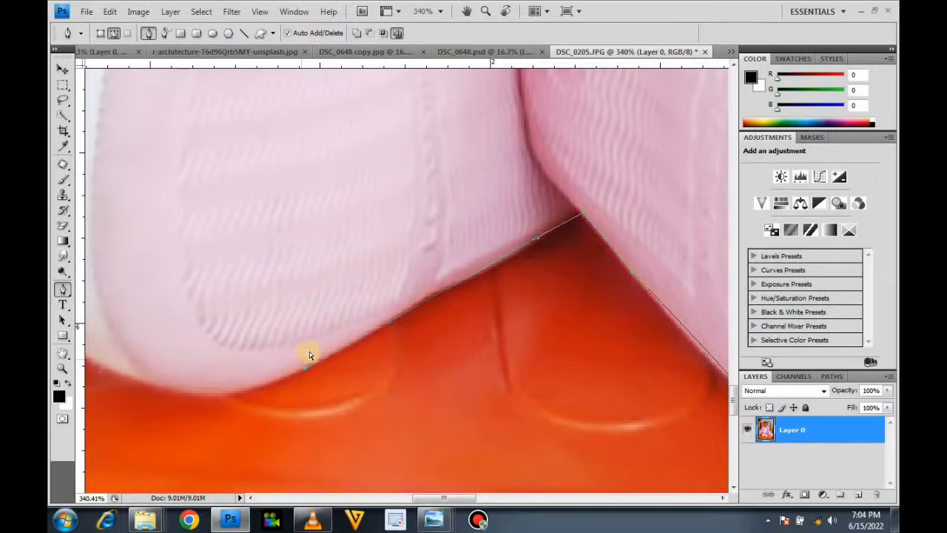
pyautogui.hscroll(-4, 309, 355)
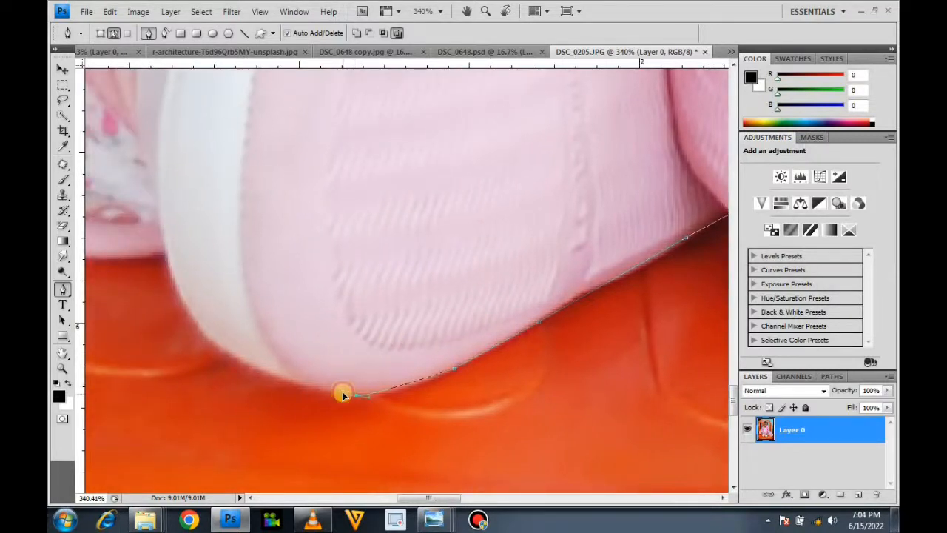
pyautogui.scroll(2, 321, 372)
pyautogui.hscroll(-4, 334, 370)
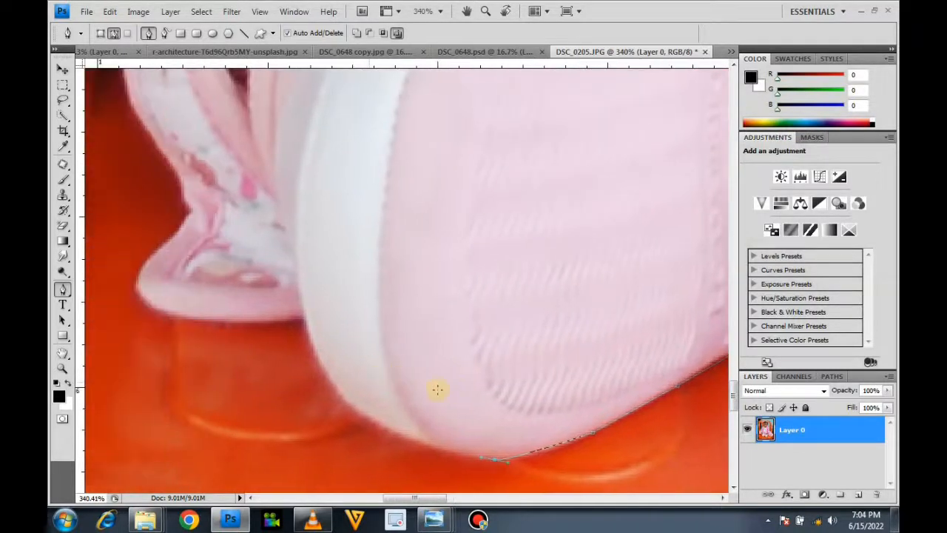
pyautogui.scroll(-2, 437, 389)
pyautogui.hscroll(-1, 458, 371)
pyautogui.click(457, 370)
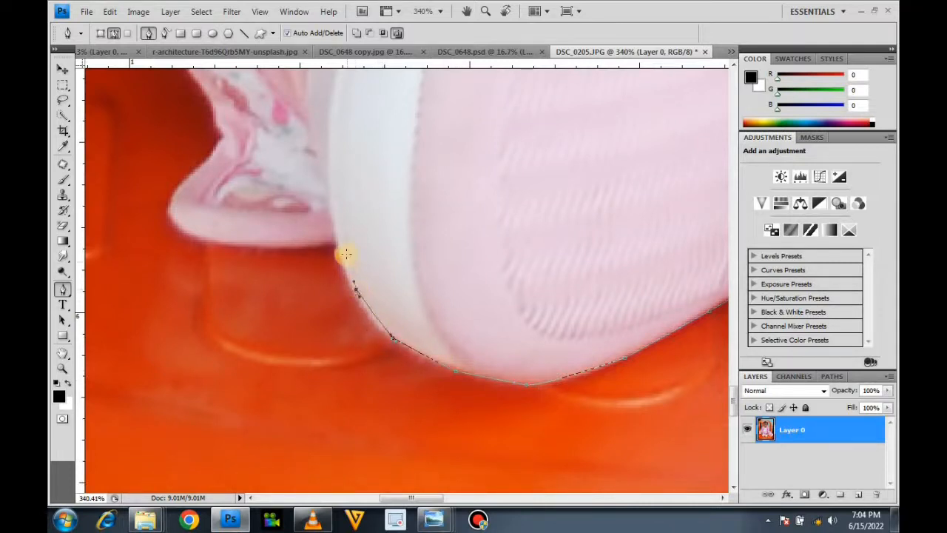
# Step: Take the pen path around the pointed pink fabric flap beside the second shoe's sole to its inner notch
pyautogui.moveTo(325, 246); pyautogui.dragTo(239, 244)
pyautogui.click(233, 242)
pyautogui.click(178, 200)
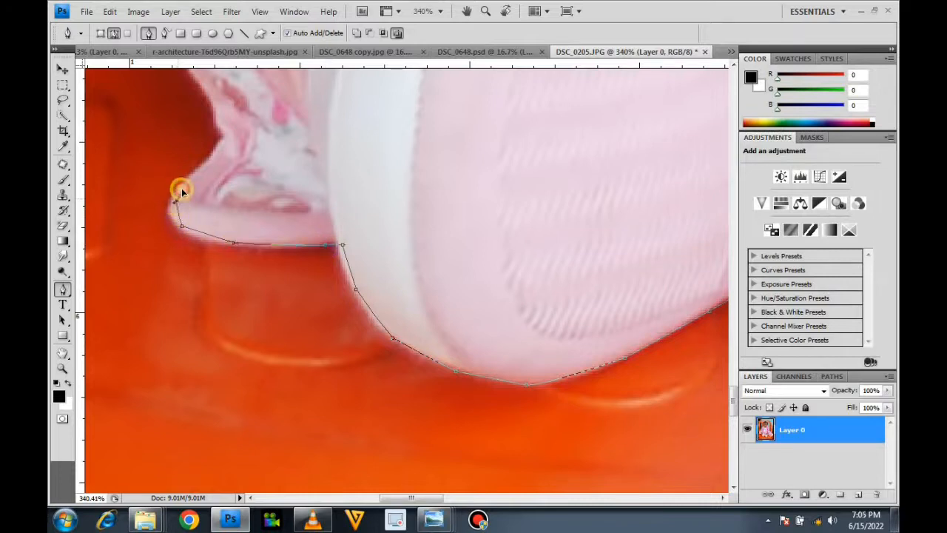
pyautogui.moveTo(210, 154); pyautogui.dragTo(222, 138)
pyautogui.scroll(3, 225, 136)
pyautogui.hscroll(-10, 292, 129)
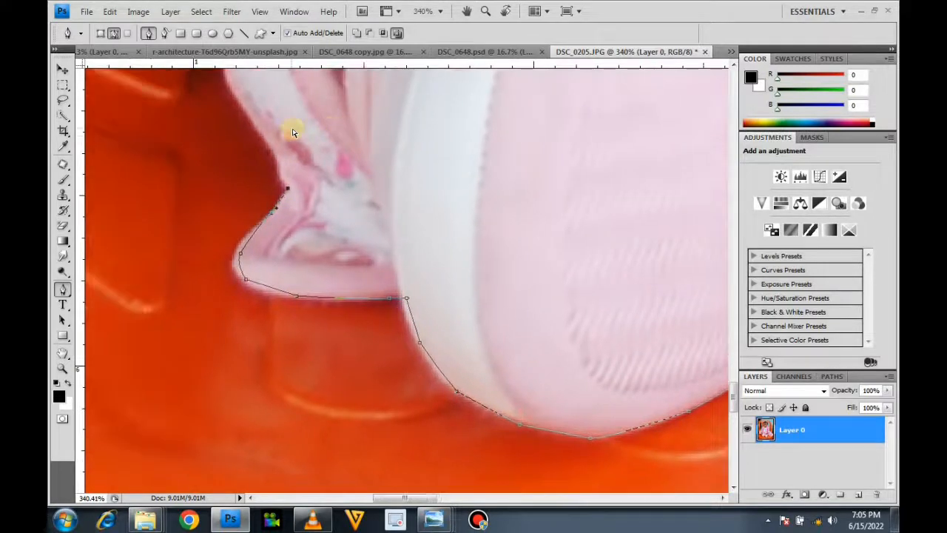
# Step: Trace the second shoe's patterned fabric edge from the notch up to the bare leg, redoing the misplaced curve point
pyautogui.click(395, 142)
pyautogui.scroll(7, 388, 130)
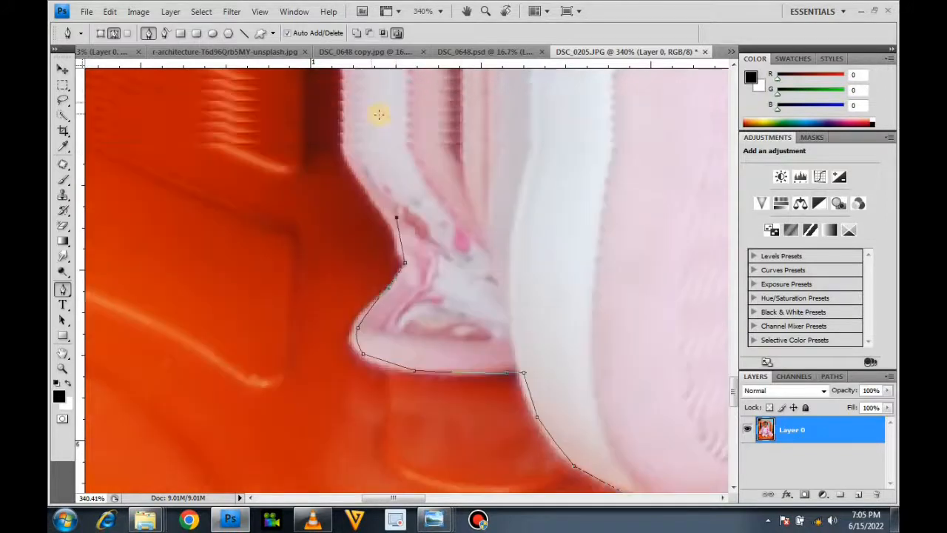
pyautogui.moveTo(371, 248); pyautogui.dragTo(368, 243)
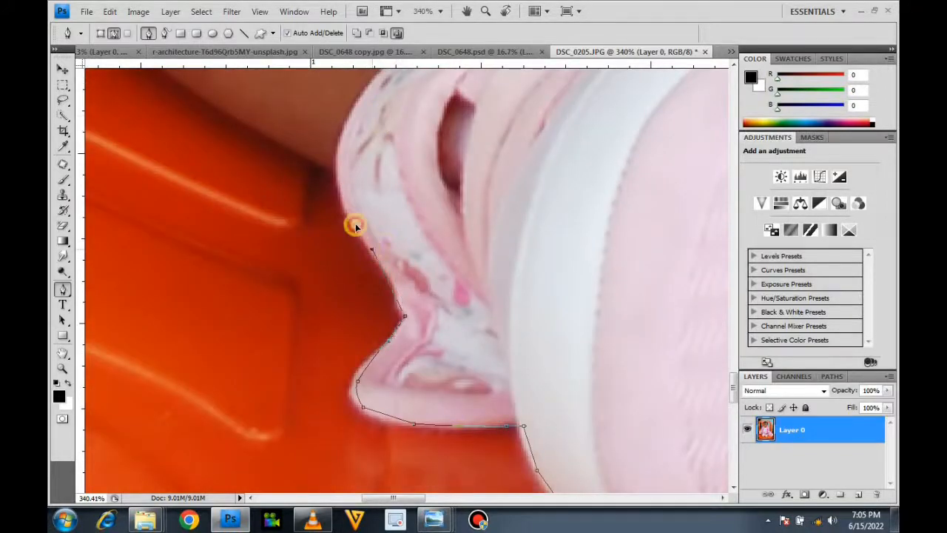
pyautogui.moveTo(338, 174); pyautogui.dragTo(344, 148)
pyautogui.scroll(9, 373, 177)
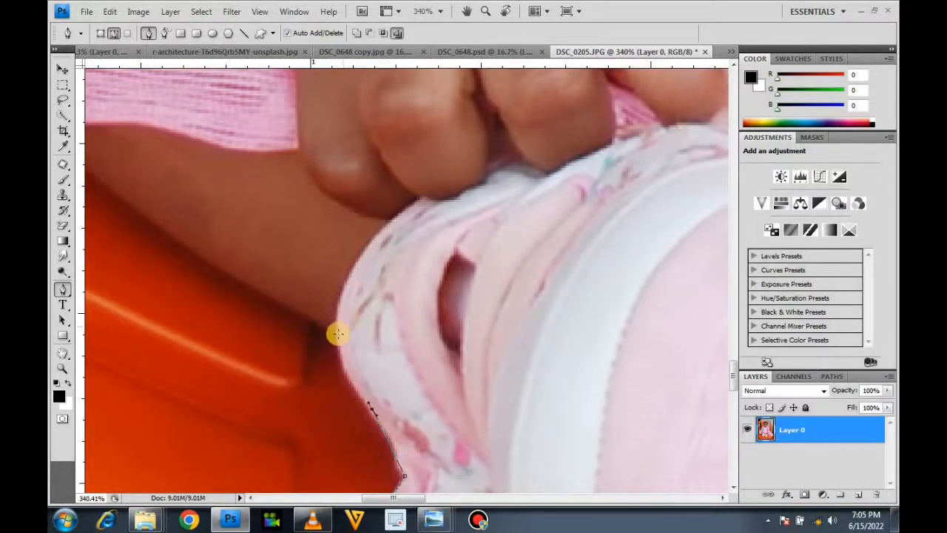
pyautogui.hotkey('ctrl', 'z')
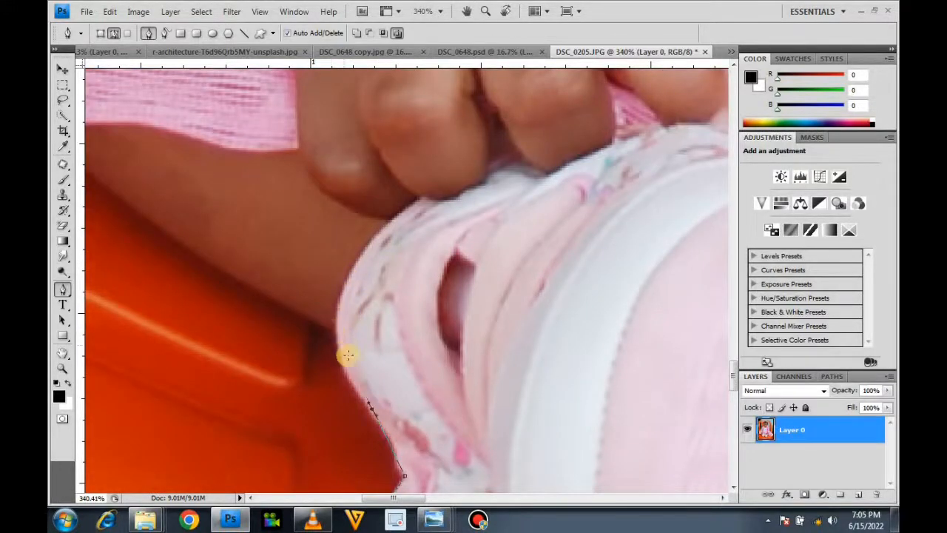
pyautogui.moveTo(342, 364); pyautogui.dragTo(339, 348)
pyautogui.click(335, 336)
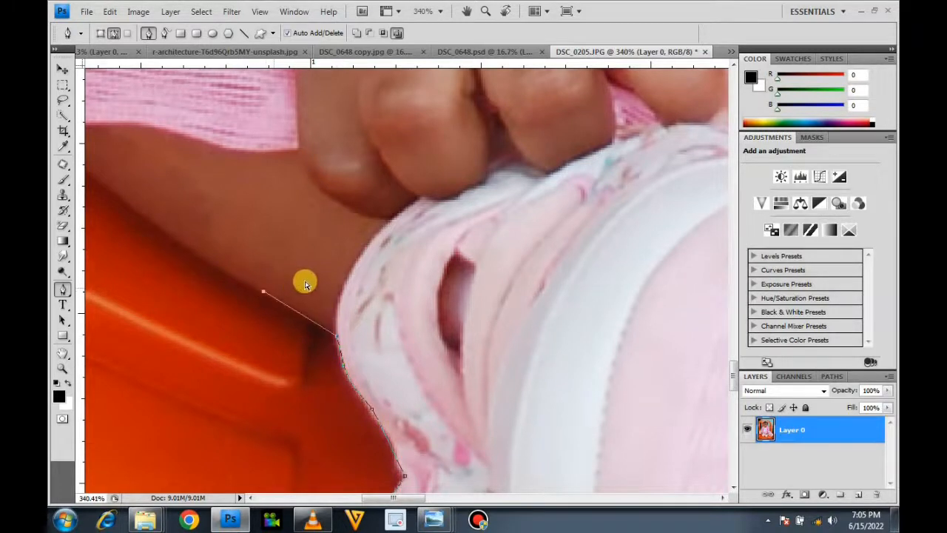
# Step: Trace the underside of the bare leg from the shoe to the skirt's hem
pyautogui.hscroll(-5, 355, 304)
pyautogui.click(435, 193)
pyautogui.click(372, 143)
pyautogui.click(357, 126)
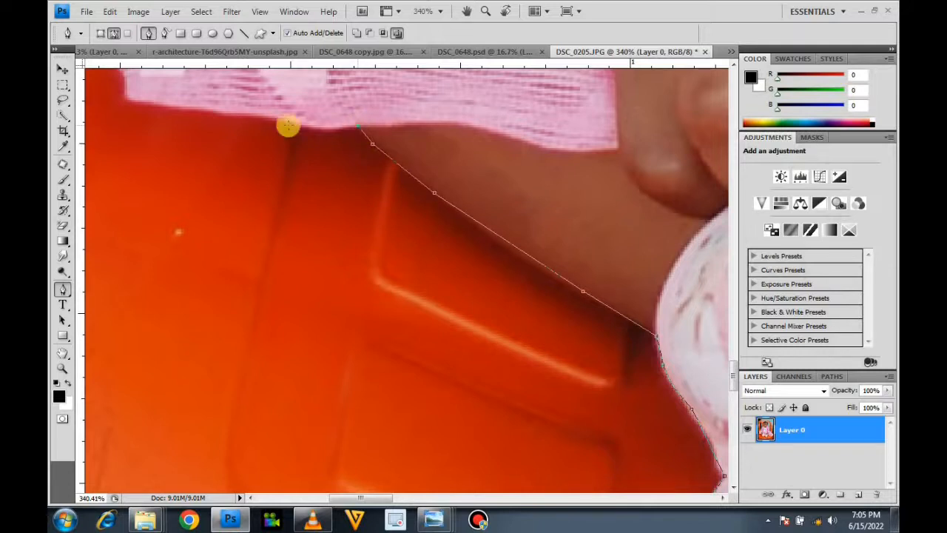
# Step: Continue the pen path along the skirt's hem to its outer corner above the orange chair seat
pyautogui.click(290, 123)
pyautogui.hscroll(-3, 304, 125)
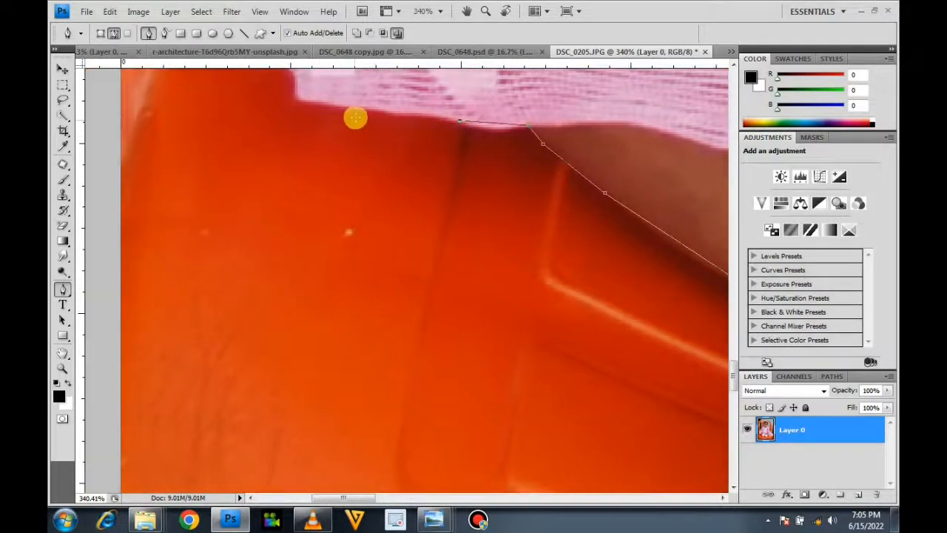
pyautogui.click(358, 107)
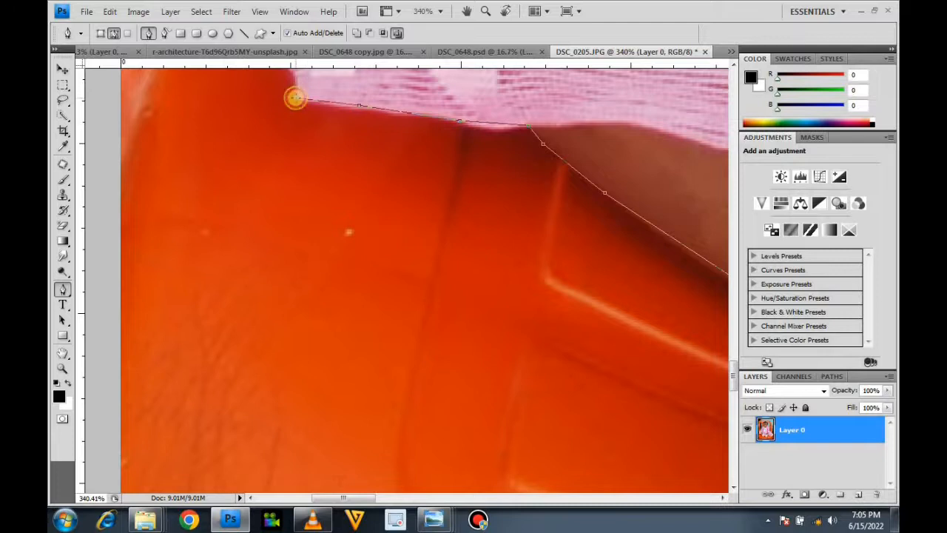
pyautogui.scroll(2, 295, 97)
pyautogui.scroll(2, 304, 101)
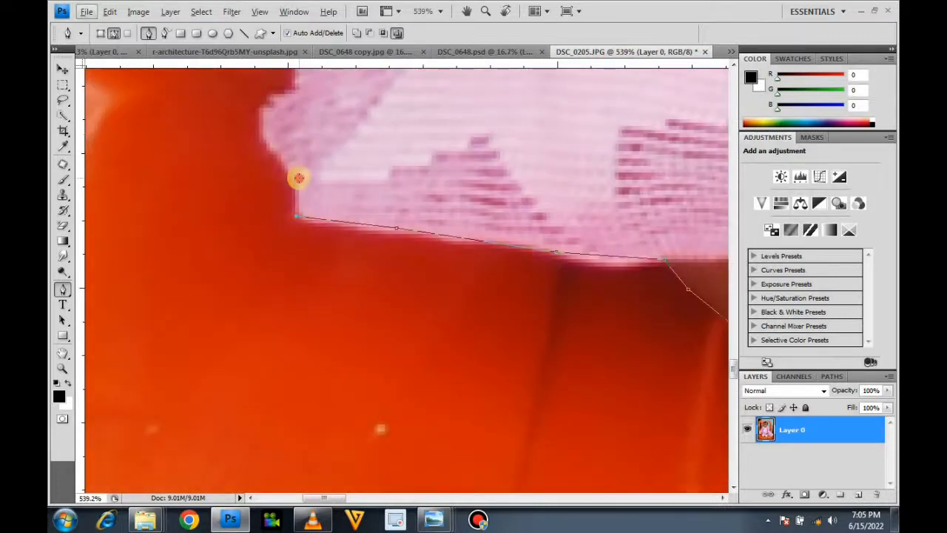
# Step: Trace the skirt's outer edge up from the hem corner around its folds and join the path to its starting end
pyautogui.moveTo(273, 127); pyautogui.dragTo(302, 86)
pyautogui.scroll(3, 363, 127)
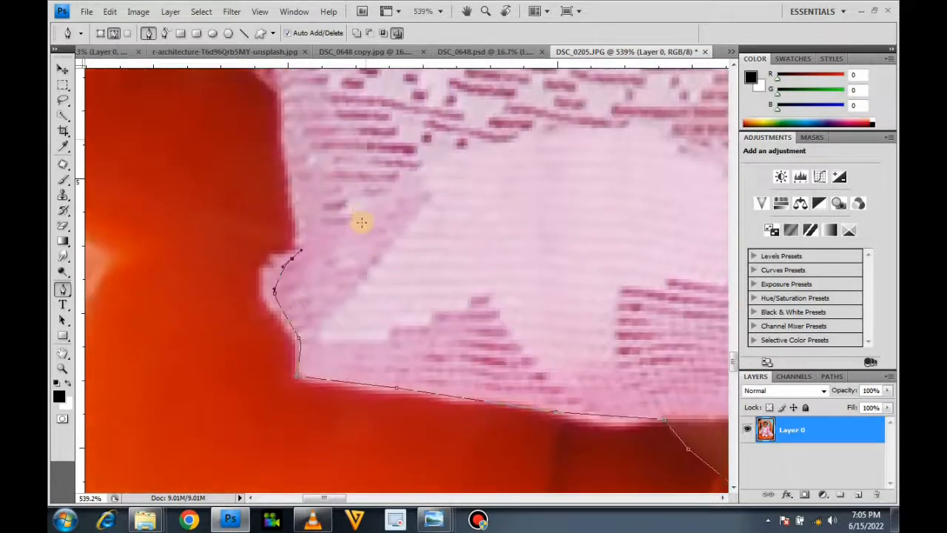
pyautogui.click(287, 157)
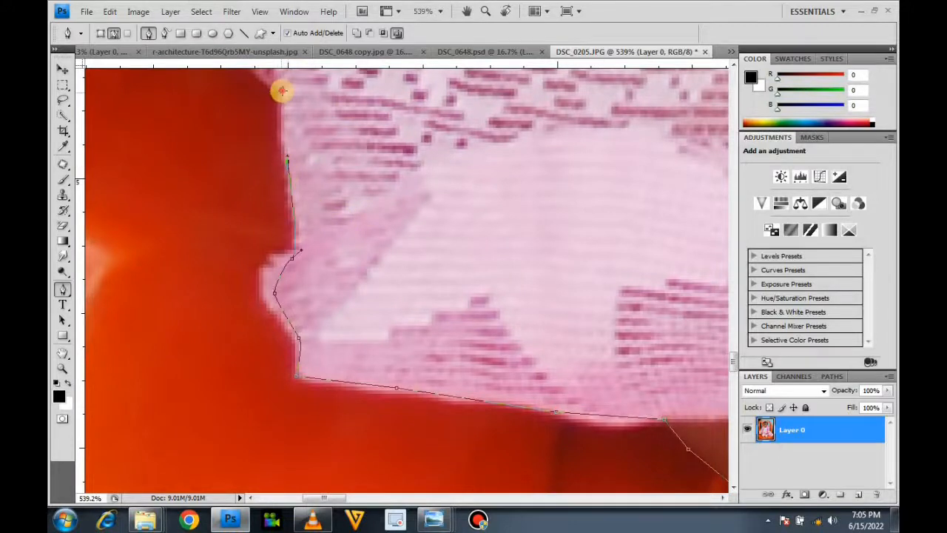
pyautogui.click(281, 90)
pyautogui.scroll(4, 293, 100)
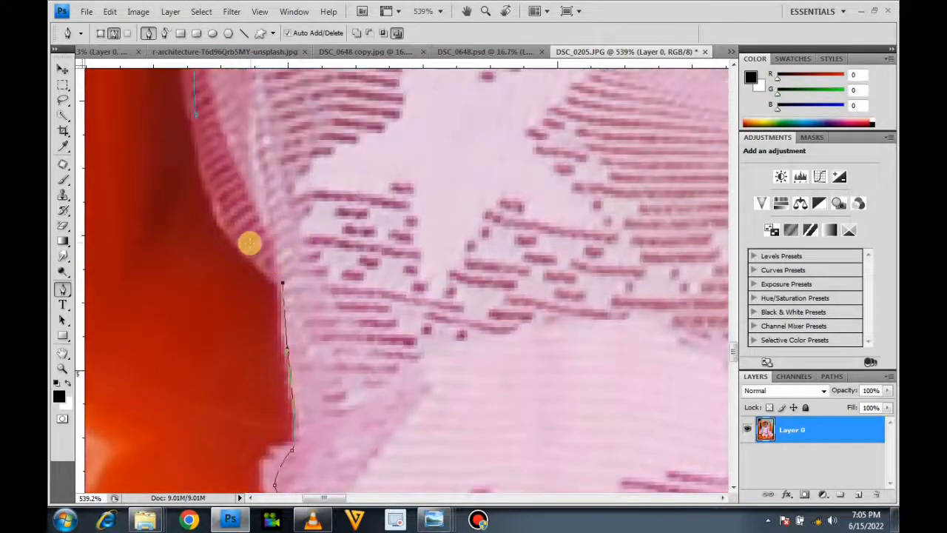
pyautogui.moveTo(230, 235); pyautogui.dragTo(225, 219)
pyautogui.click(199, 160)
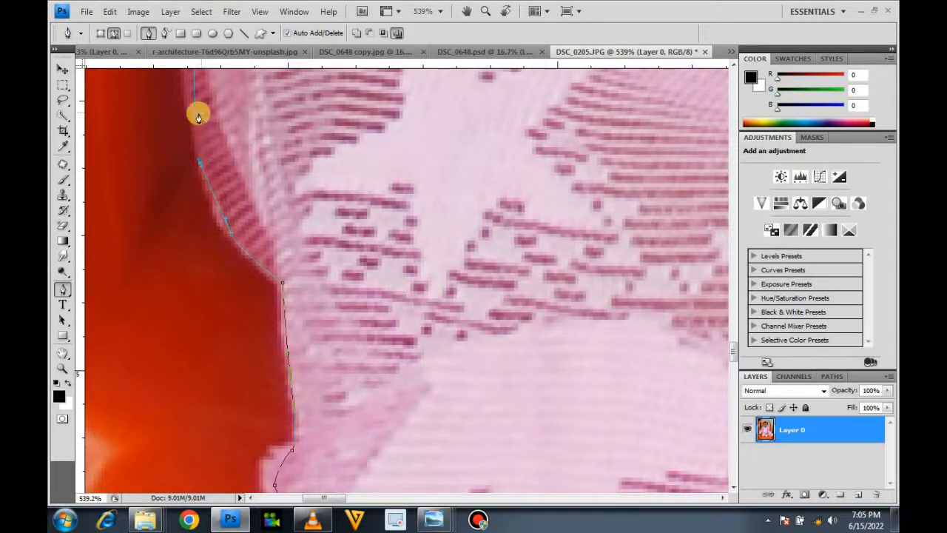
# Step: Convert the closed path around the child into a new anti-aliased selection with a 2-pixel feather radius
pyautogui.rightClick(286, 142)
pyautogui.click(418, 207)
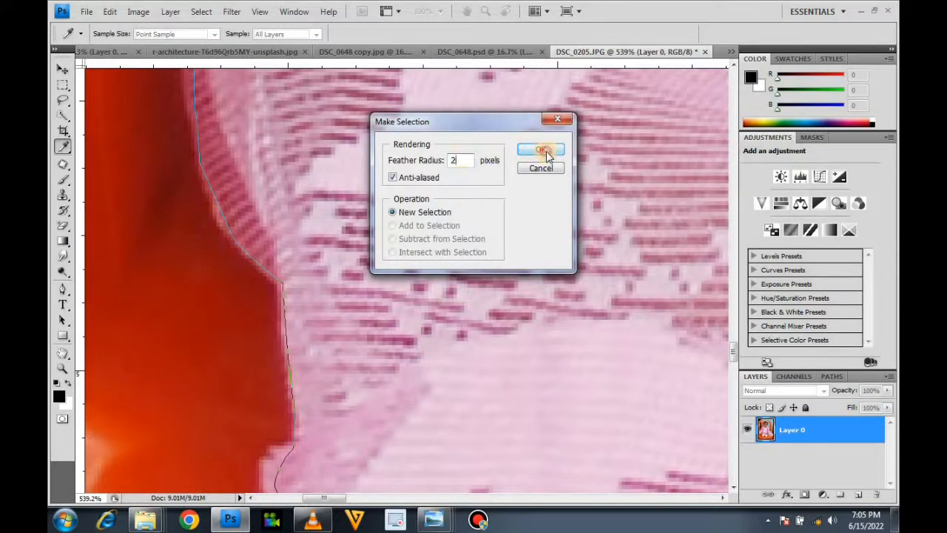
pyautogui.write('2')
pyautogui.click(544, 151)
pyautogui.scroll(-4, 544, 151)
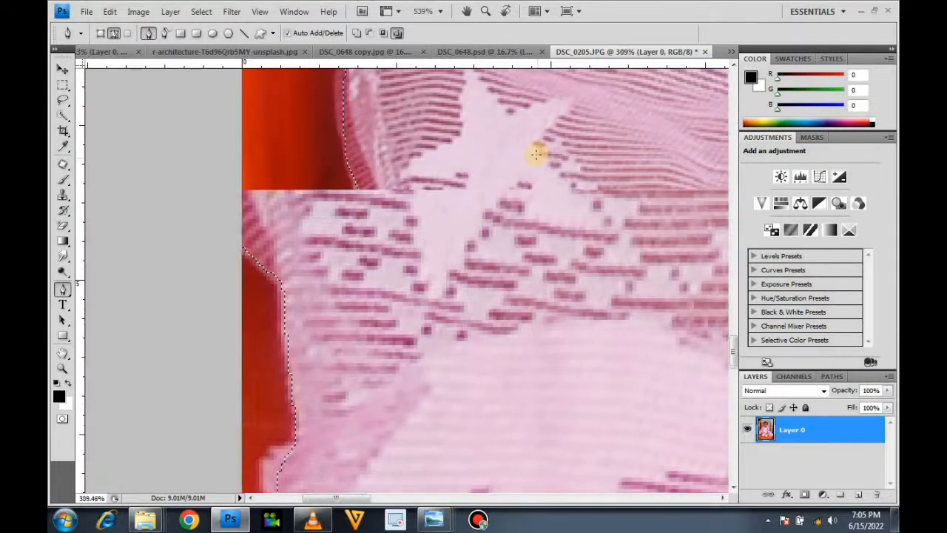
pyautogui.scroll(-4, 535, 151)
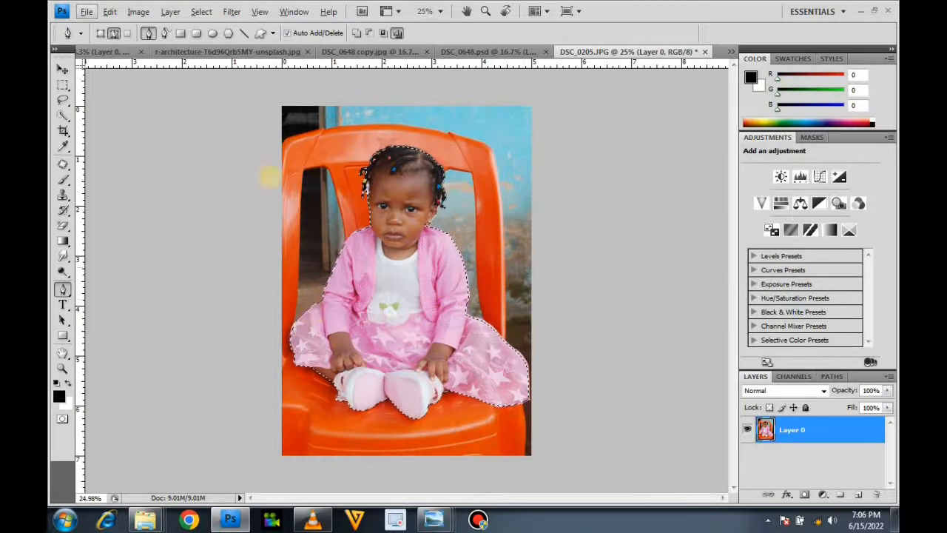
# Step: Invert the selection, delete the background around the child and deselect
pyautogui.click(201, 11)
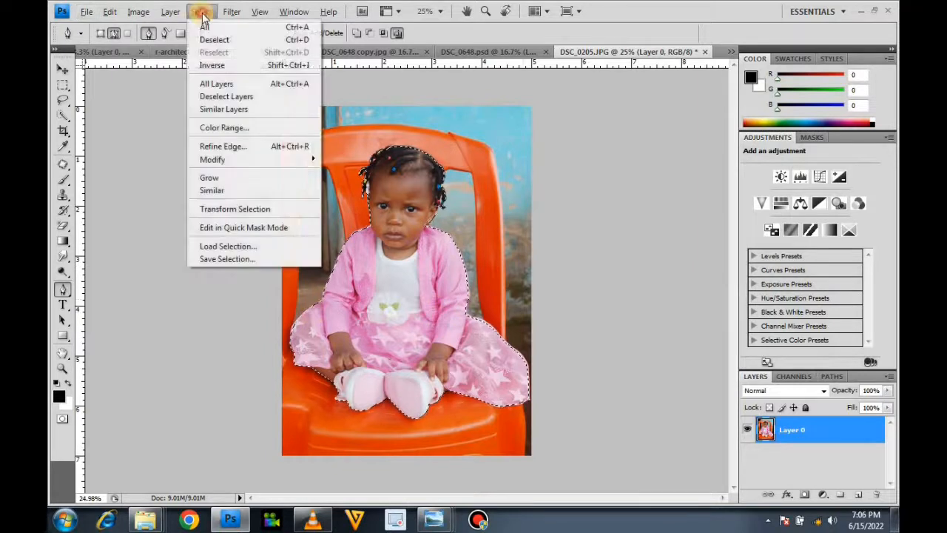
pyautogui.click(222, 67)
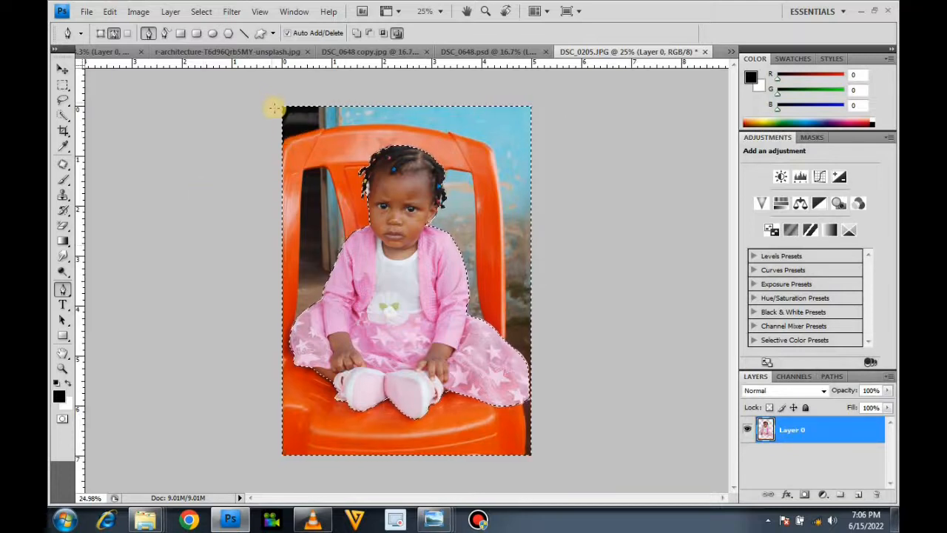
pyautogui.press('Delete')
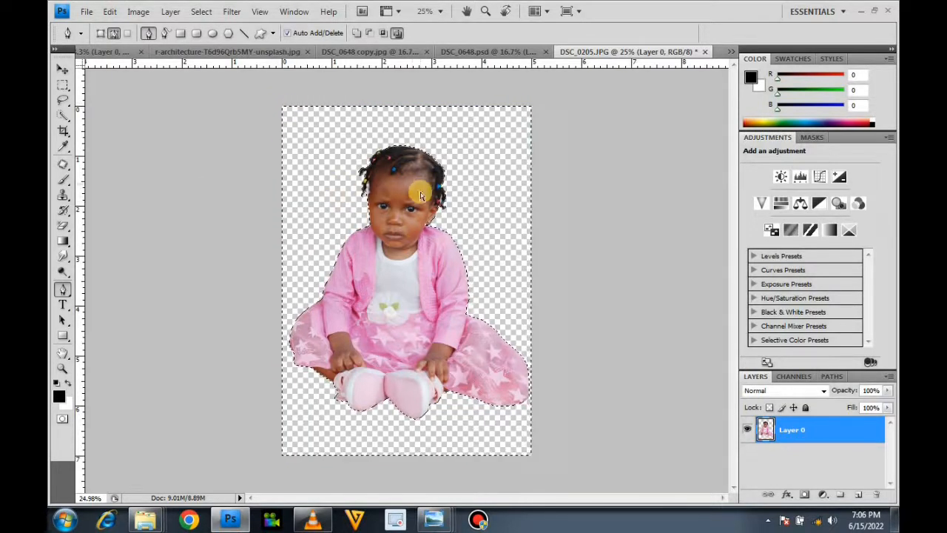
pyautogui.hotkey('ctrl', 'd')
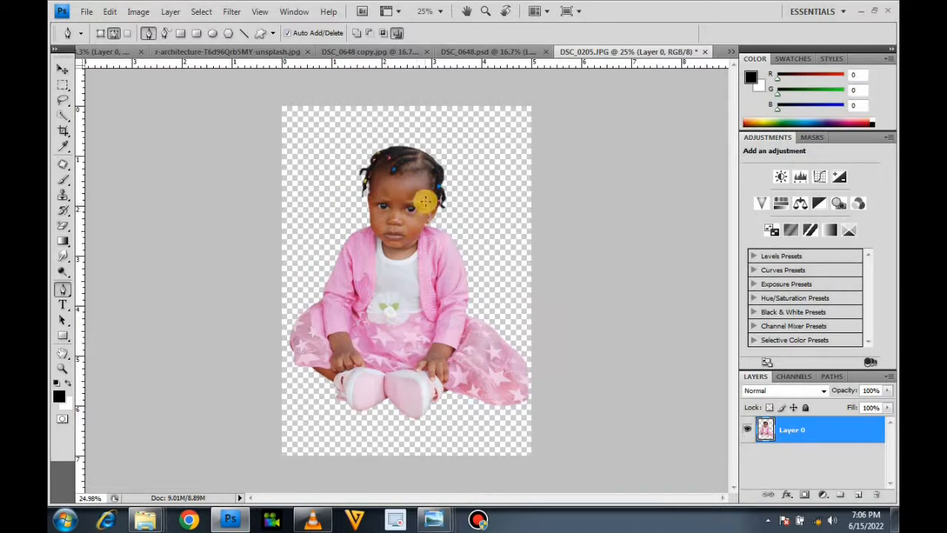
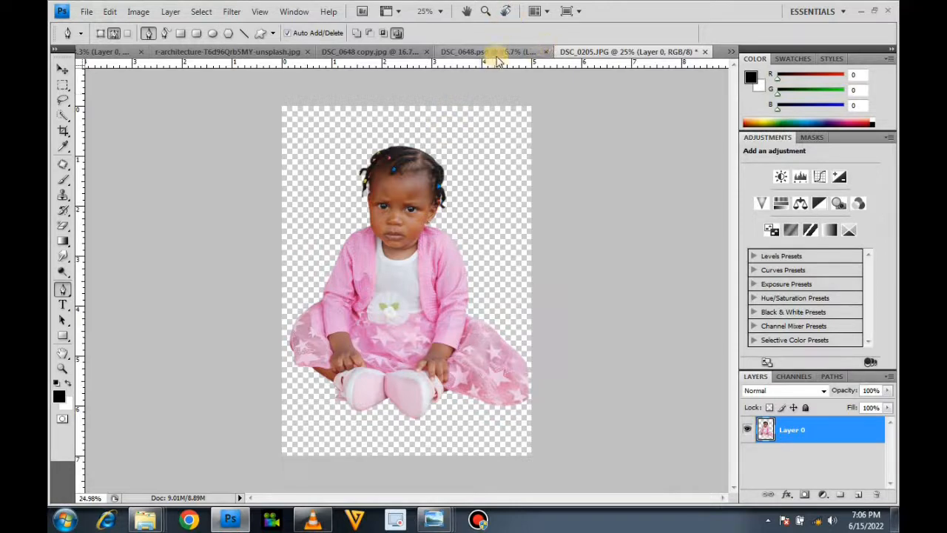
# Step: Close the DSC_0648 documents and bring the kelly-sikkema leather chair photo from File Explorer's UINSPLASH folder into Photoshop
pyautogui.click(396, 52)
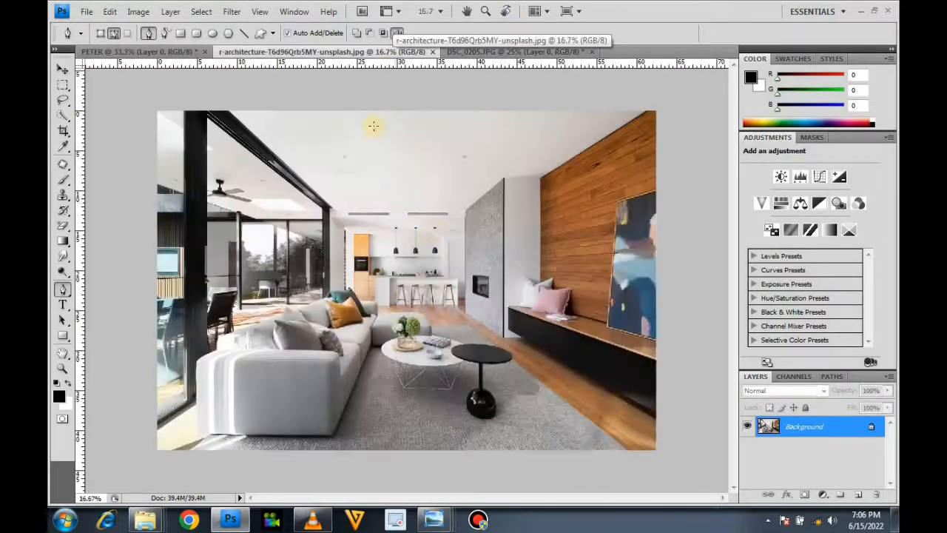
pyautogui.click(62, 69)
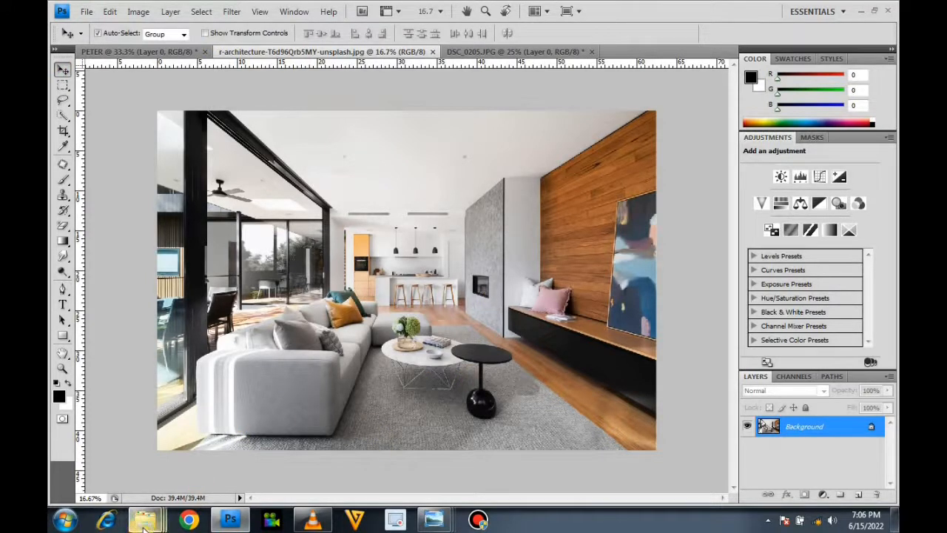
pyautogui.moveTo(145, 522)
pyautogui.click(296, 467)
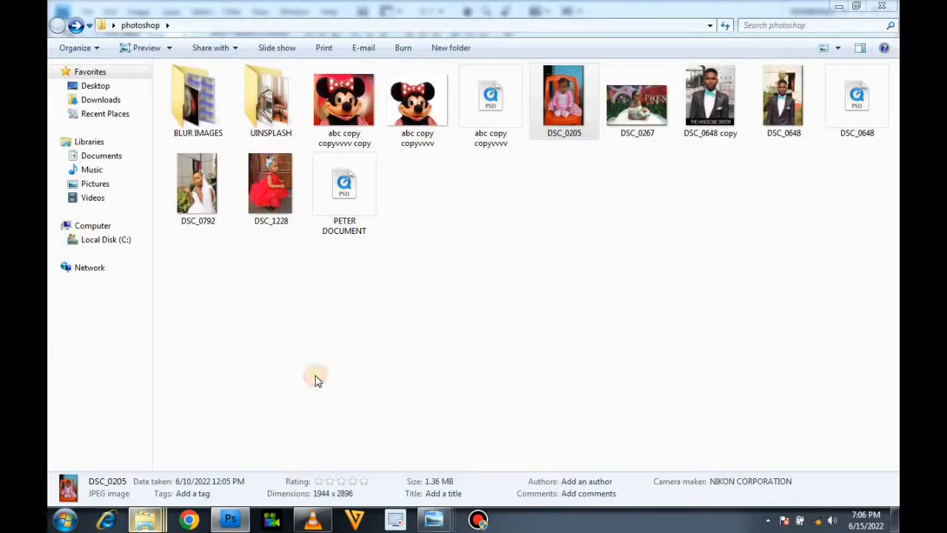
pyautogui.doubleClick(258, 110)
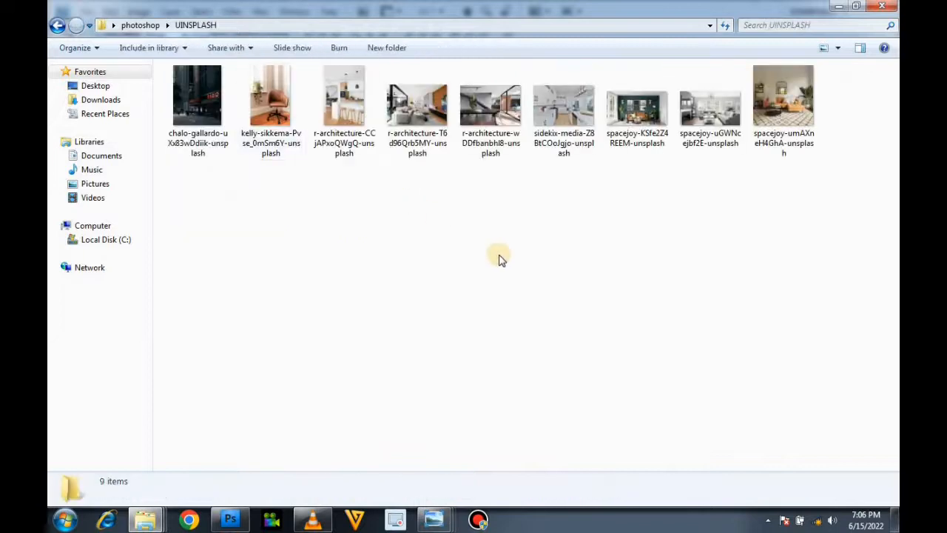
pyautogui.moveTo(272, 100); pyautogui.dragTo(373, 284)
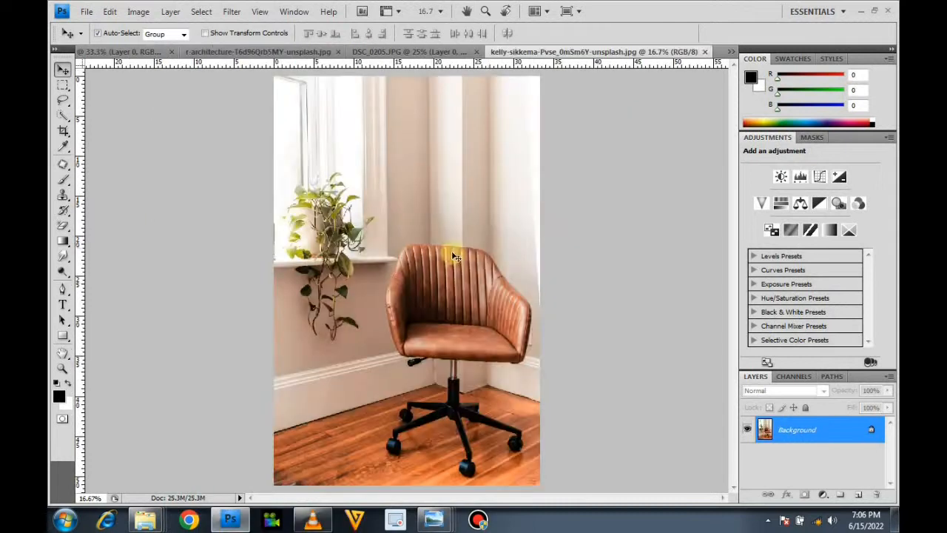
# Step: Convert the chair photo's background to Layer 0 and crop around the chair to 5 by 7 in at 300 pixels/inch
pyautogui.doubleClick(804, 435)
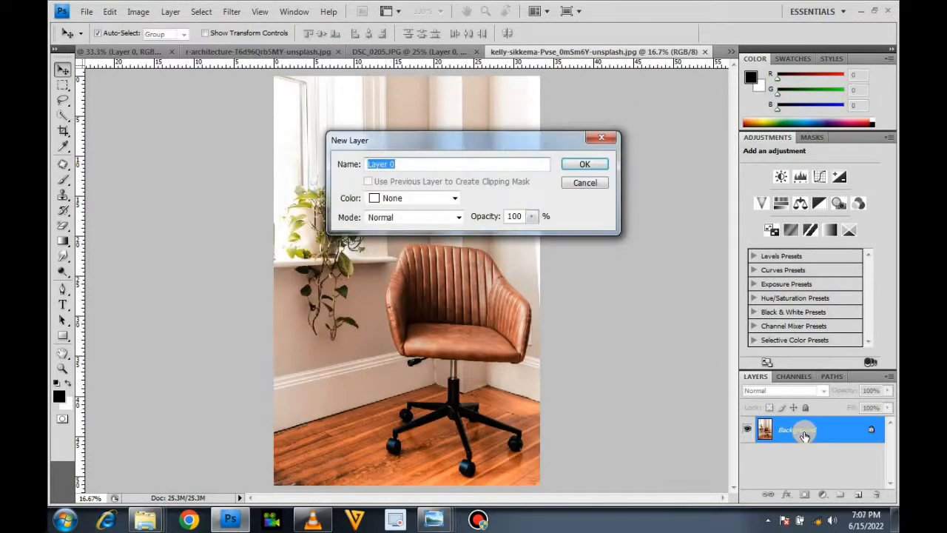
pyautogui.press('Return')
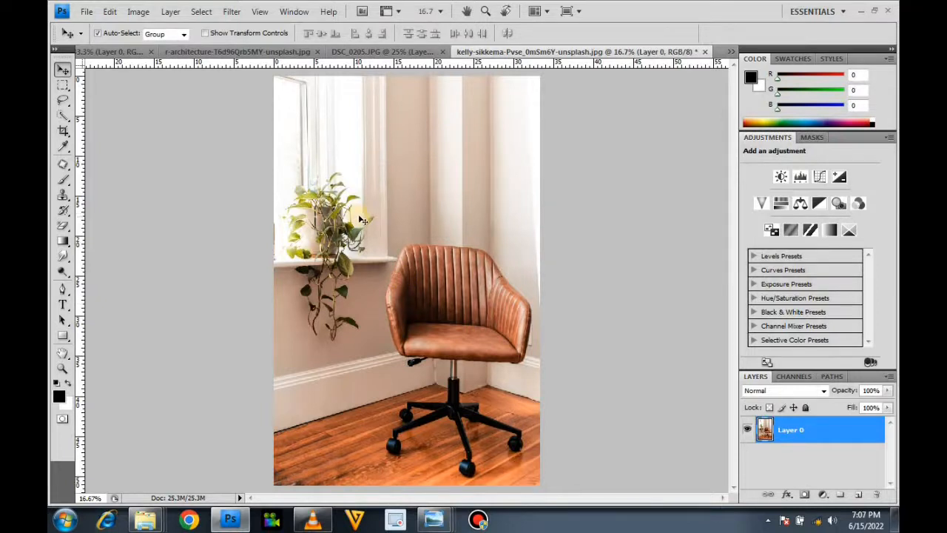
pyautogui.press('c')
pyautogui.moveTo(686, 490); pyautogui.dragTo(673, 459)
pyautogui.moveTo(450, 284); pyautogui.dragTo(480, 278)
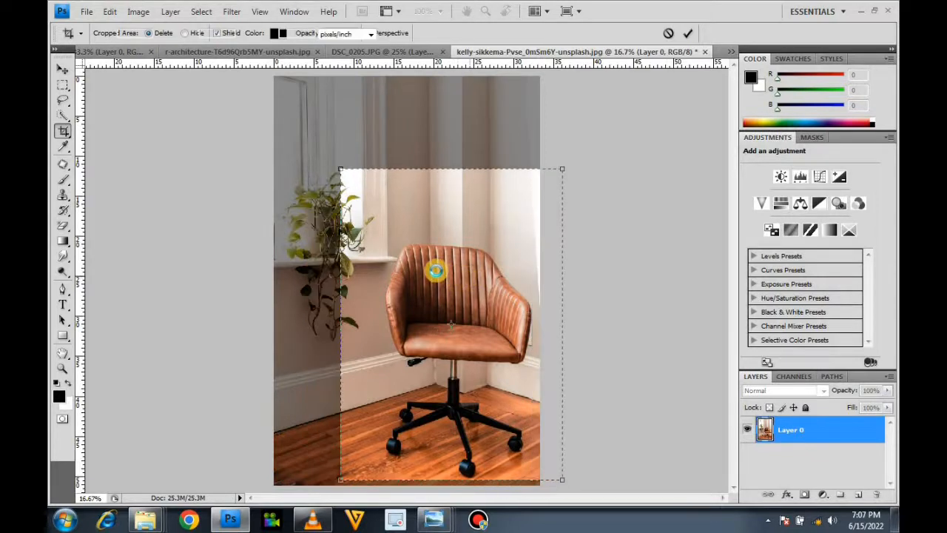
pyautogui.doubleClick(442, 263)
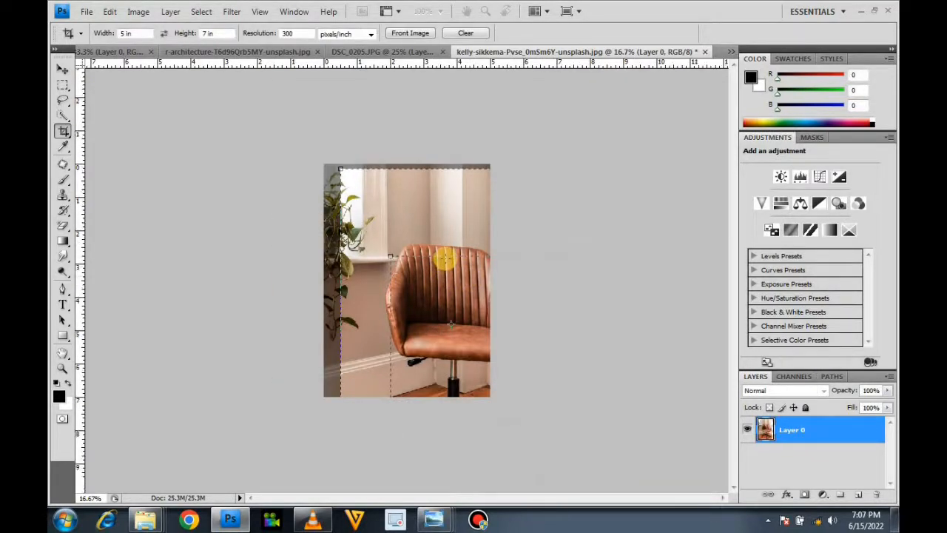
pyautogui.scroll(5, 446, 242)
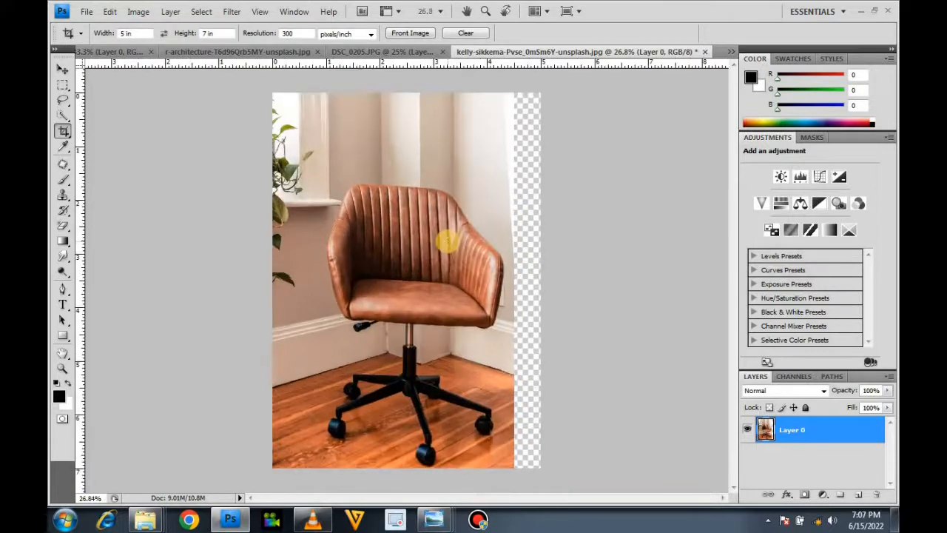
# Step: Distort the chair layer with Free Transform, pulling both upper corners down and to the right, narrowing it from its right side
pyautogui.hotkey('ctrl', 't')
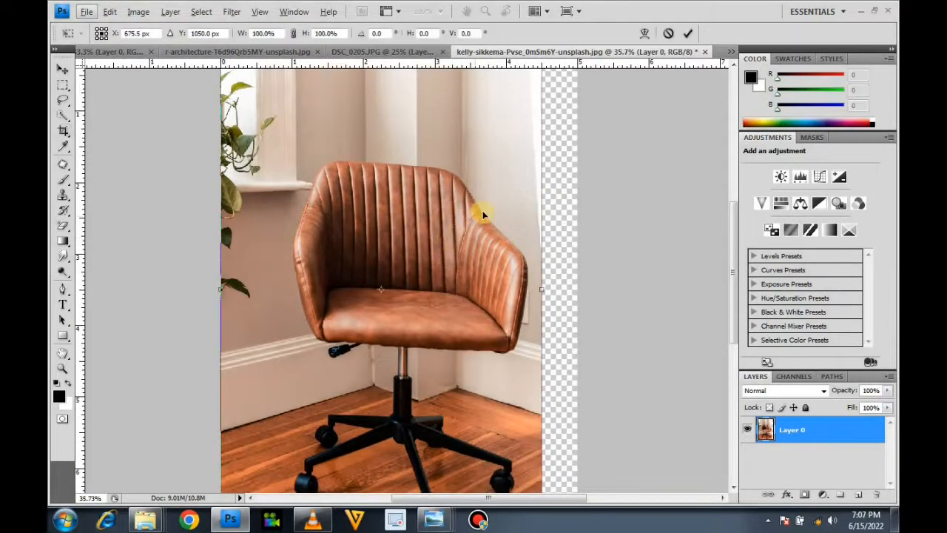
pyautogui.scroll(-3, 478, 211)
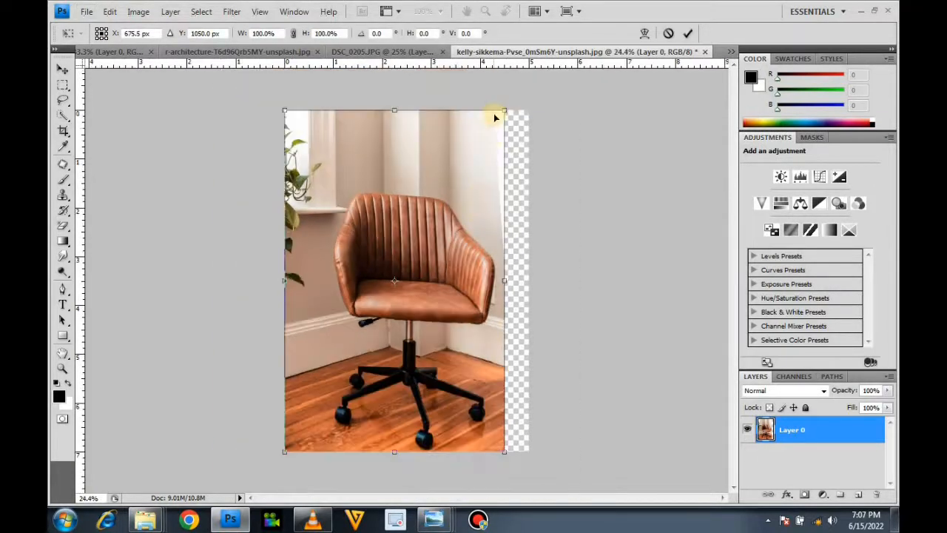
pyautogui.moveTo(505, 112)
pyautogui.mouseDown()
pyautogui.moveTo(488, 115)
pyautogui.moveTo(514, 122)
pyautogui.mouseUp()
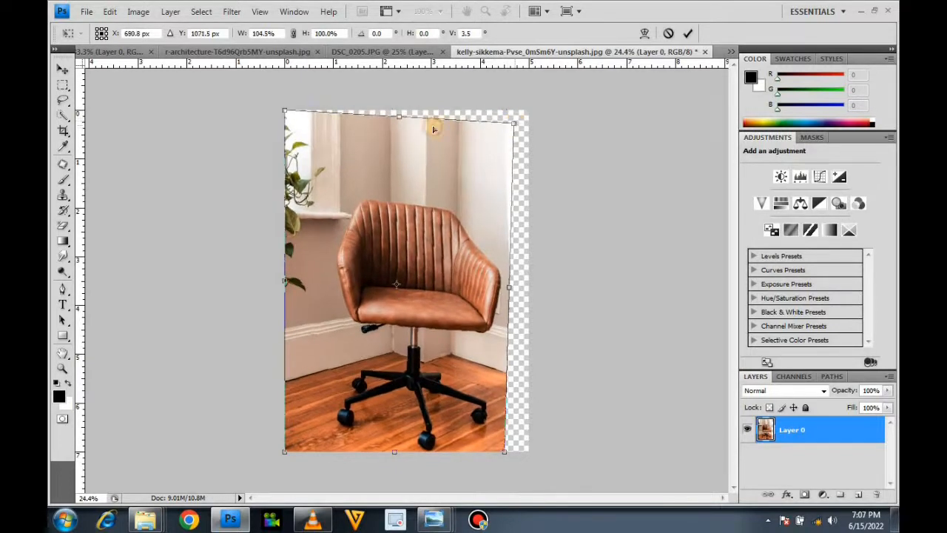
pyautogui.moveTo(285, 111); pyautogui.dragTo(299, 128)
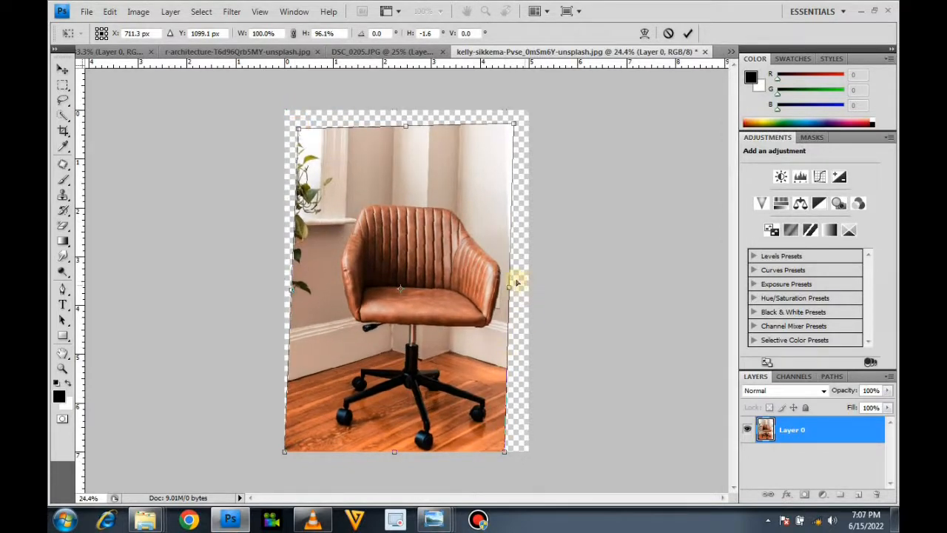
pyautogui.moveTo(505, 291); pyautogui.dragTo(474, 278)
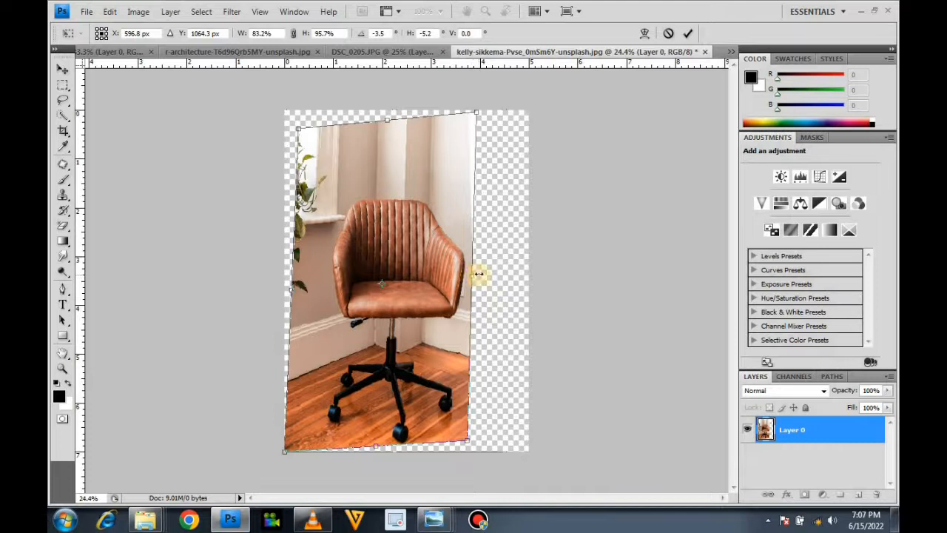
pyautogui.press('c')
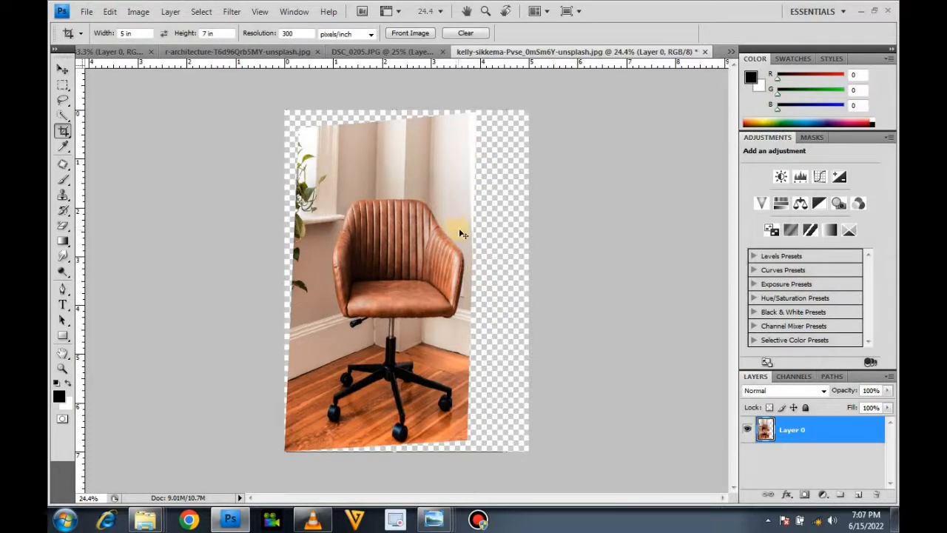
pyautogui.hotkey('ctrl', 't')
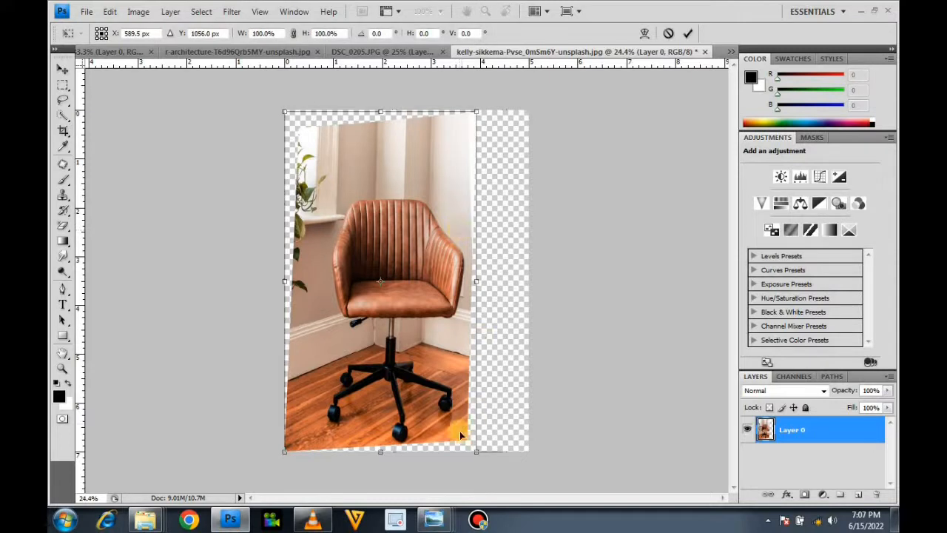
pyautogui.moveTo(486, 455); pyautogui.dragTo(528, 431)
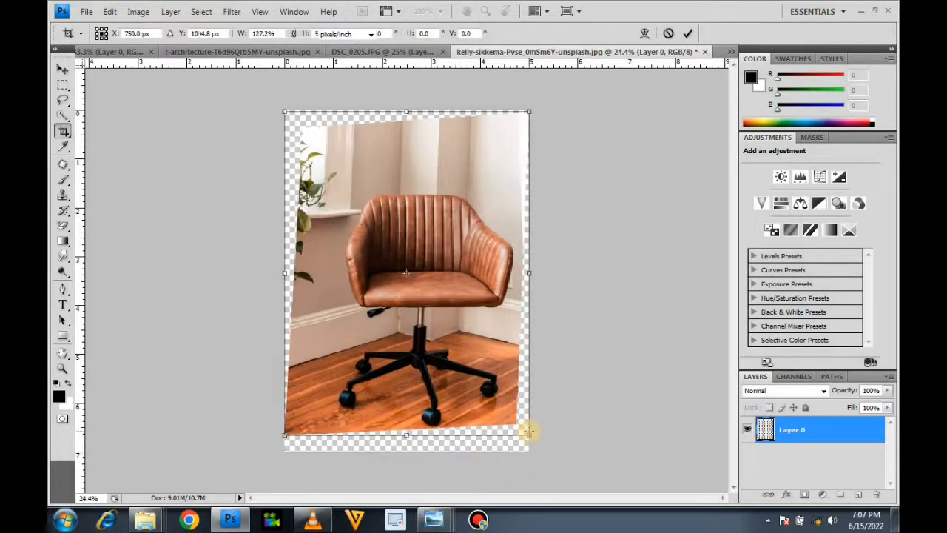
pyautogui.press('Escape')
# Step: Enlarge the chair layer with Free Transform and reposition it so the seat and backrest fill most of the canvas
pyautogui.hotkey('ctrl', 't')
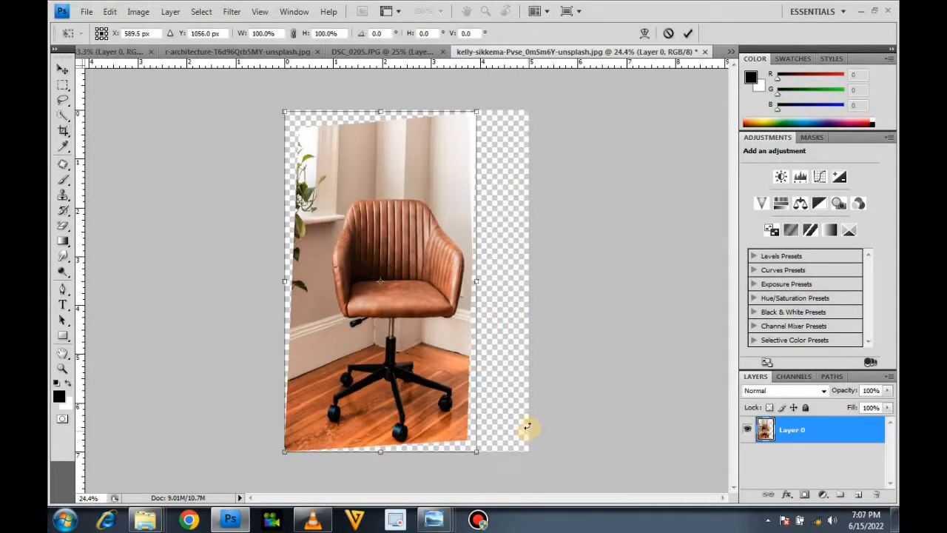
pyautogui.moveTo(480, 453); pyautogui.dragTo(634, 528)
pyautogui.moveTo(467, 381); pyautogui.dragTo(442, 382)
pyautogui.press('Return')
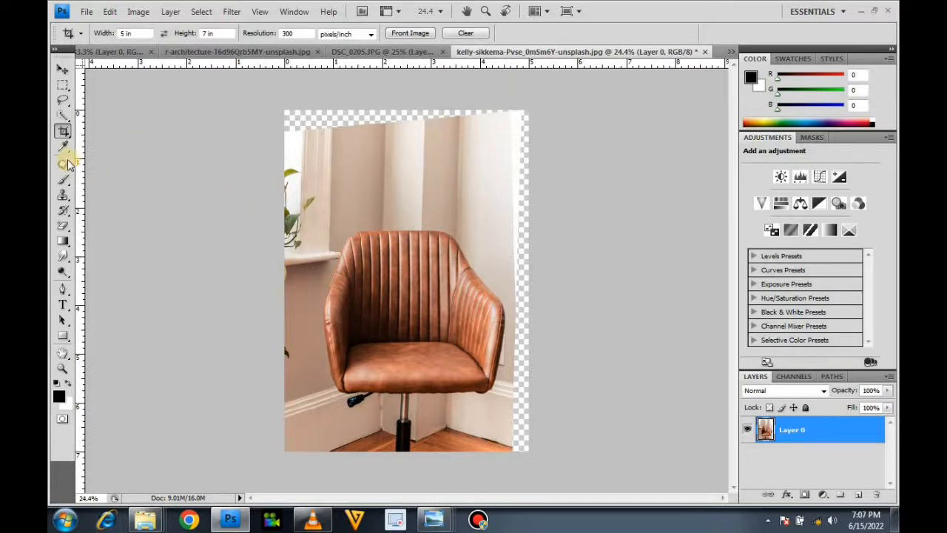
# Step: Use the Quick Selection tool to select the wall beside the chair's left armrest and the wall area above the backrest's left corner
pyautogui.scroll(3, 80, 145)
pyautogui.hscroll(1, 199, 125)
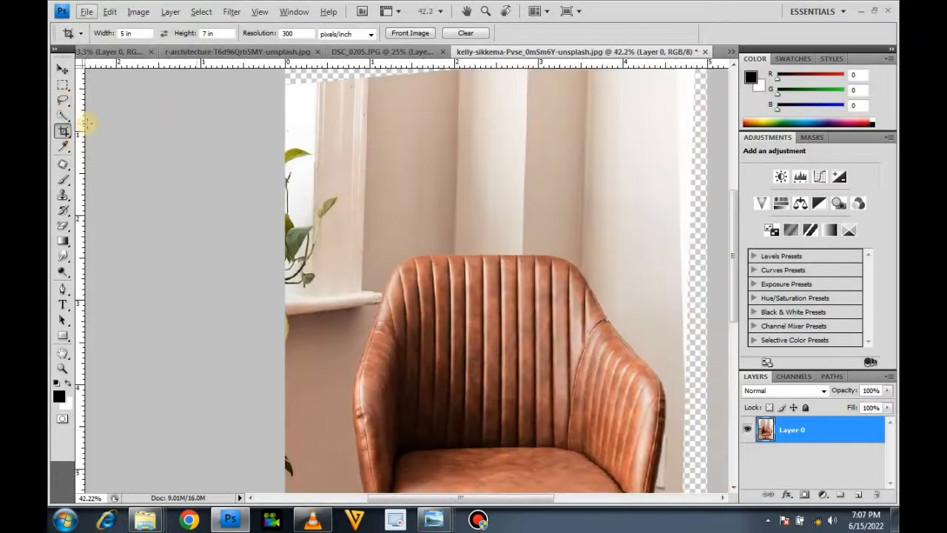
pyautogui.click(64, 115)
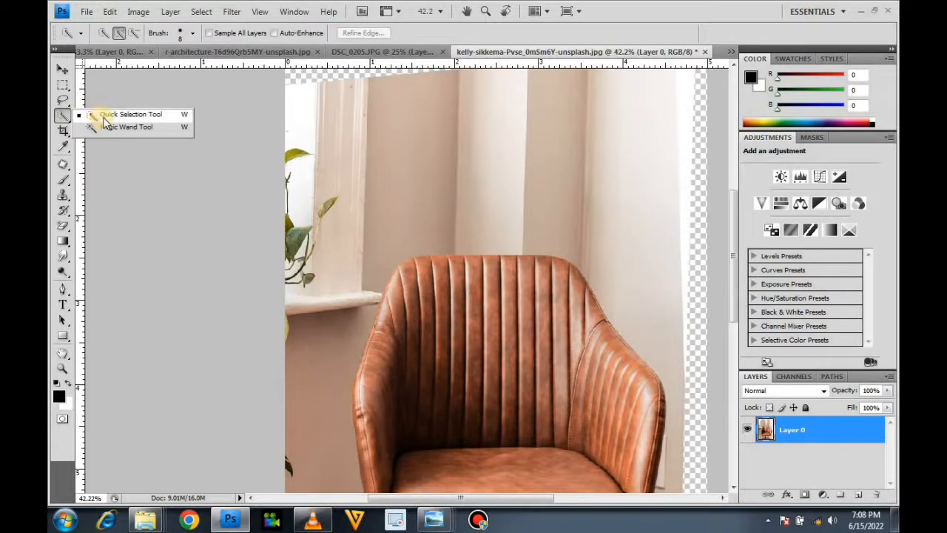
pyautogui.click(107, 117)
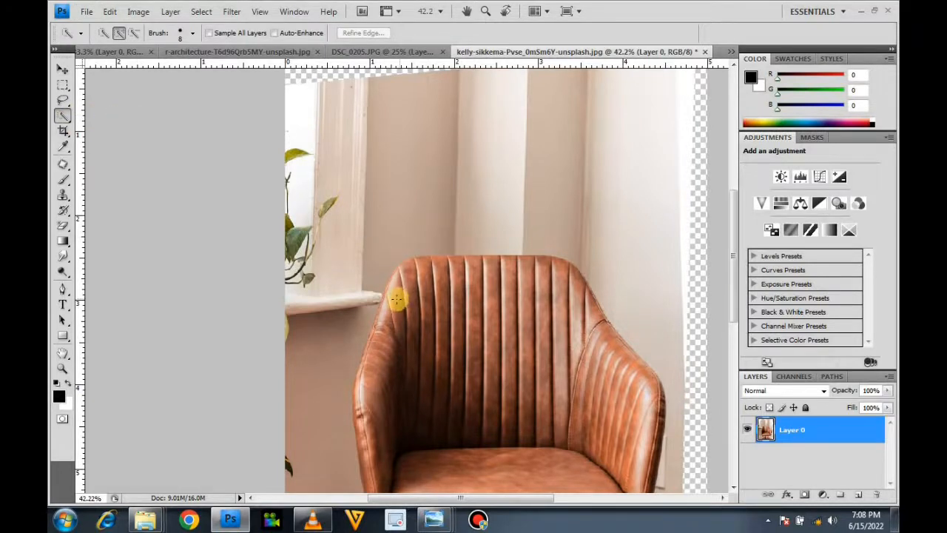
pyautogui.scroll(-3, 370, 296)
pyautogui.click(363, 213)
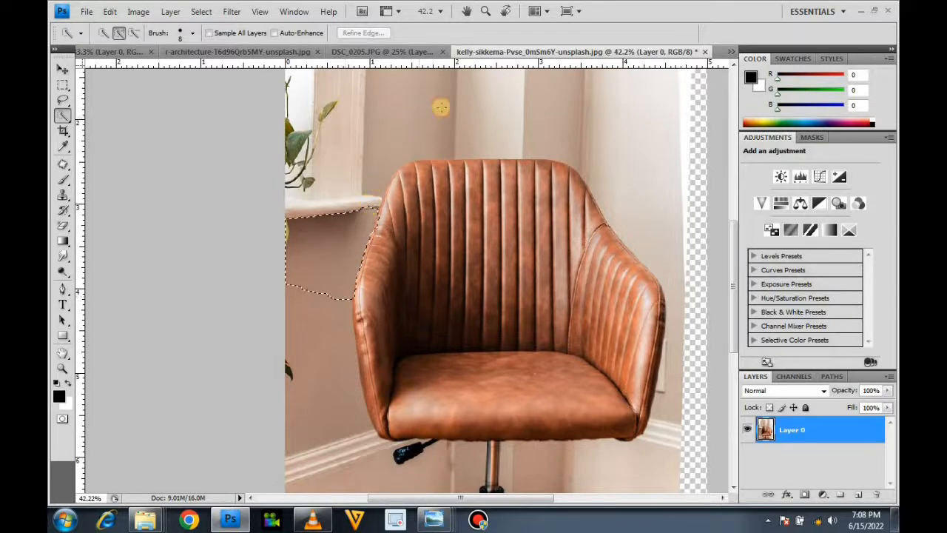
pyautogui.moveTo(380, 153)
pyautogui.mouseDown()
pyautogui.moveTo(365, 200)
pyautogui.moveTo(366, 158)
pyautogui.moveTo(388, 134)
pyautogui.moveTo(390, 146)
pyautogui.moveTo(428, 157)
pyautogui.mouseUp()
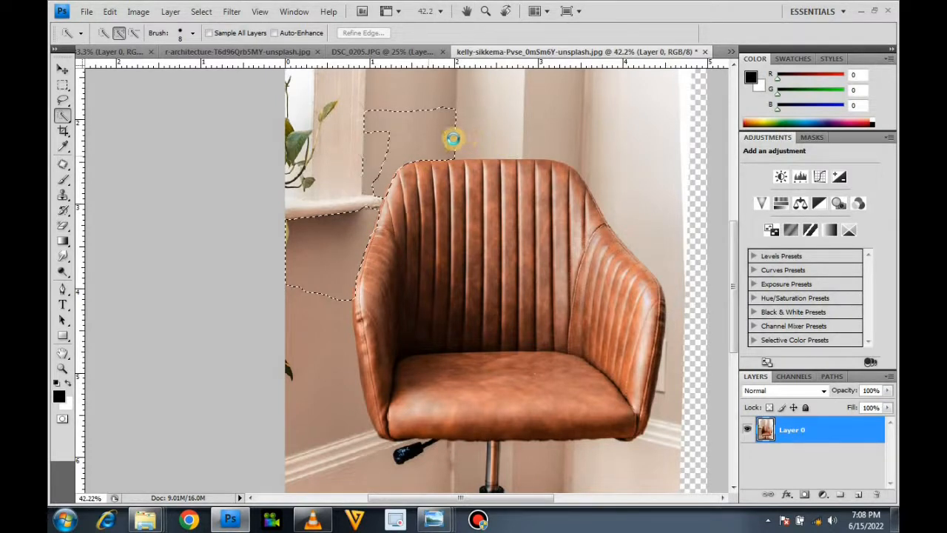
# Step: Extend the selection down the left wall and across the baseboards and floor on both sides of the chair stem, excluding the lever
pyautogui.scroll(-2, 459, 138)
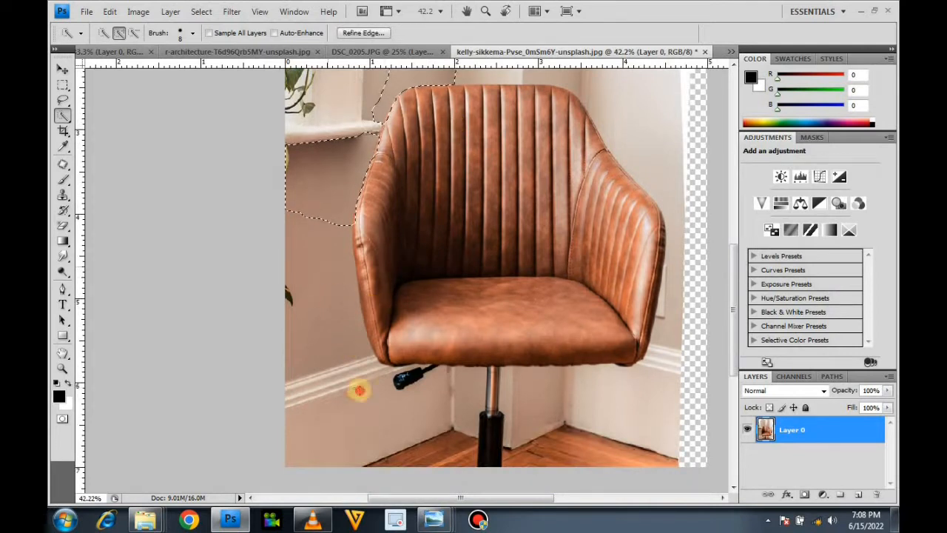
pyautogui.click(388, 372)
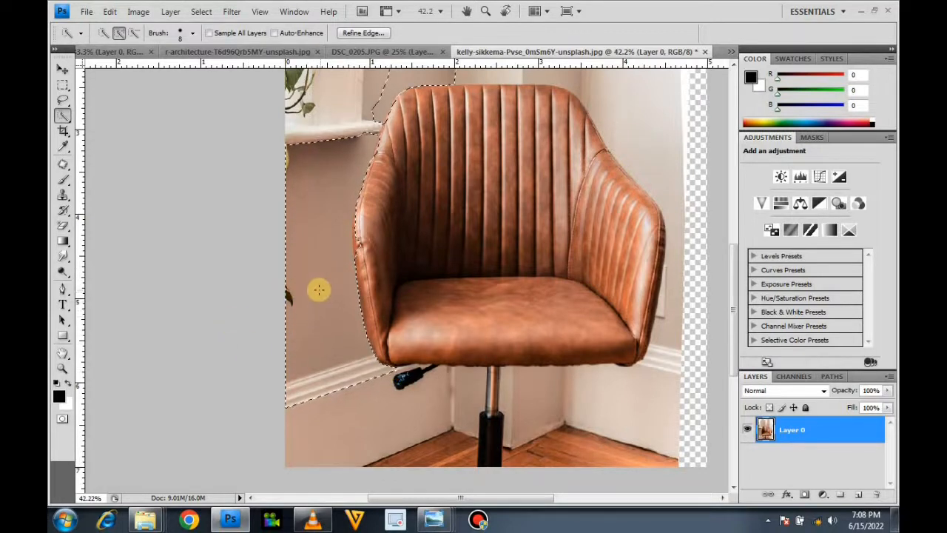
pyautogui.scroll(-2, 318, 290)
pyautogui.moveTo(417, 372)
pyautogui.mouseDown()
pyautogui.moveTo(426, 357)
pyautogui.moveTo(451, 424)
pyautogui.mouseUp()
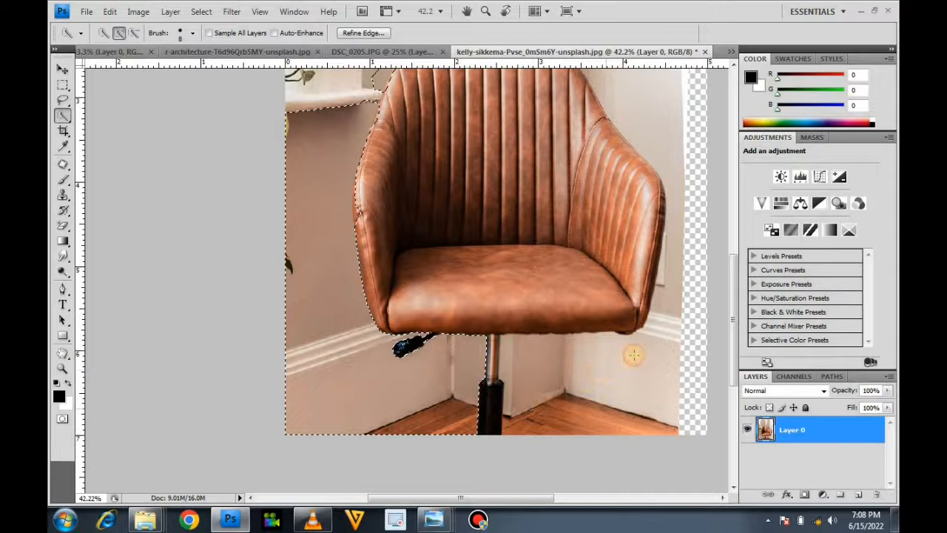
pyautogui.moveTo(661, 349); pyautogui.dragTo(673, 309)
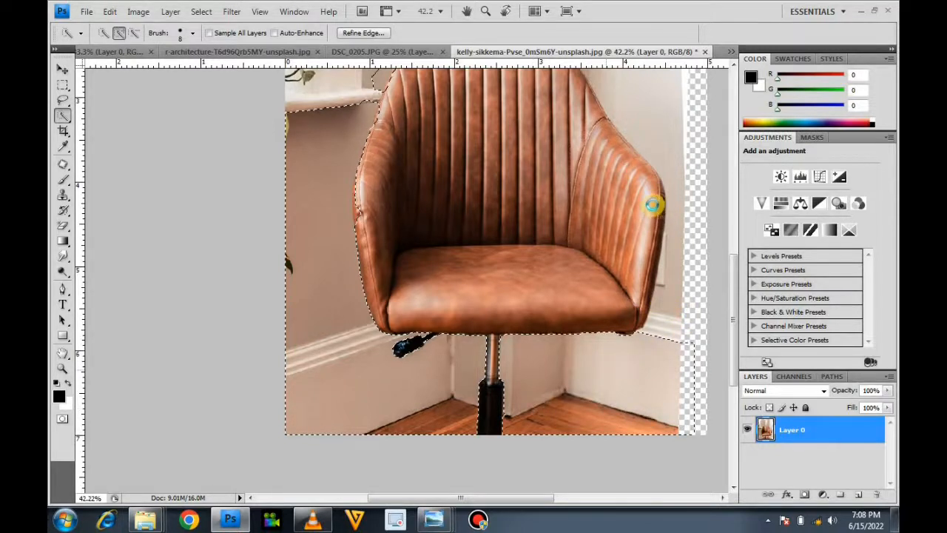
# Step: Add the walls beside and above the backrest, the window frame and the sill to the background selection
pyautogui.scroll(5, 630, 155)
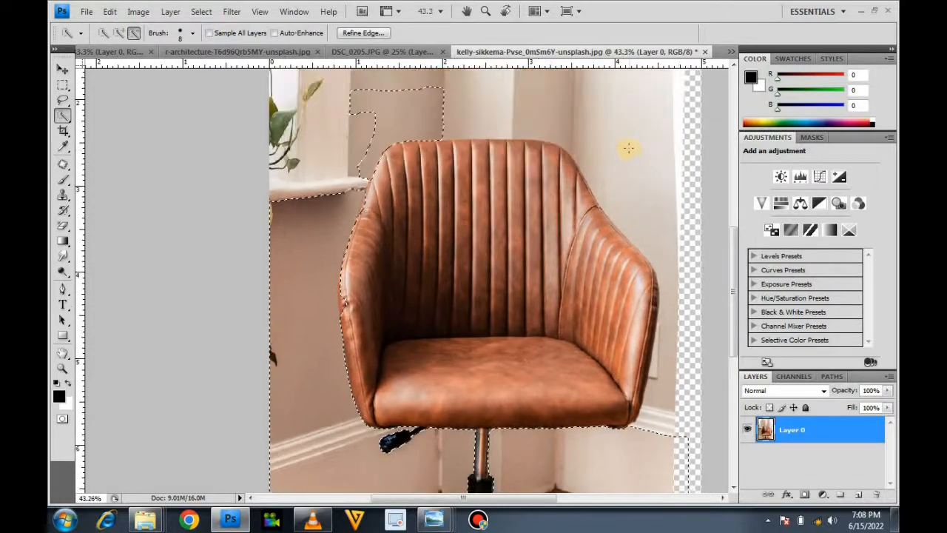
pyautogui.moveTo(567, 104); pyautogui.dragTo(494, 105)
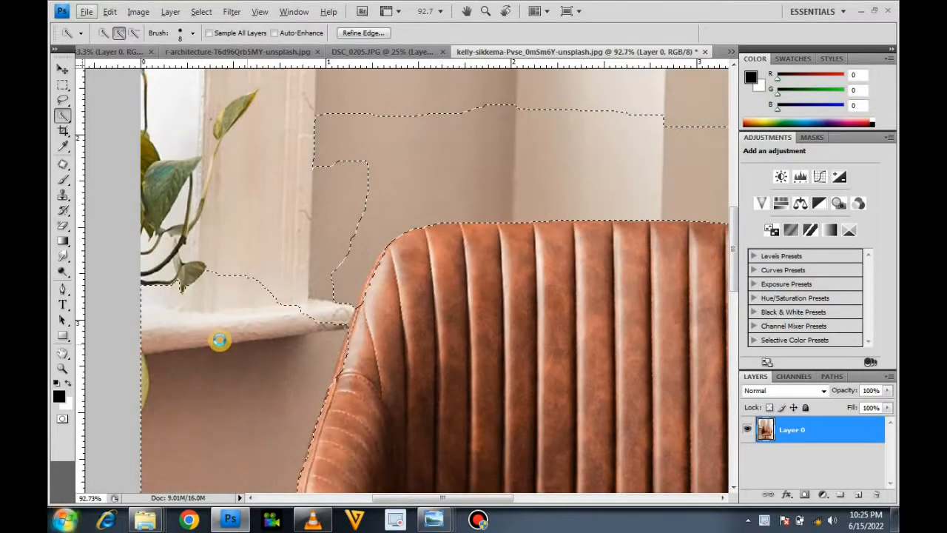
pyautogui.moveTo(277, 214)
pyautogui.mouseDown()
pyautogui.moveTo(326, 291)
pyautogui.moveTo(372, 168)
pyautogui.mouseUp()
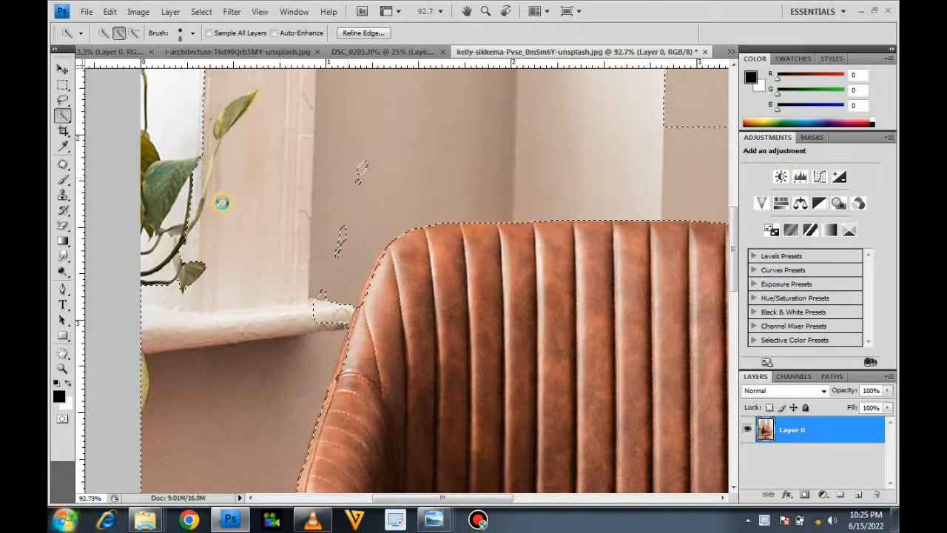
pyautogui.scroll(5, 356, 202)
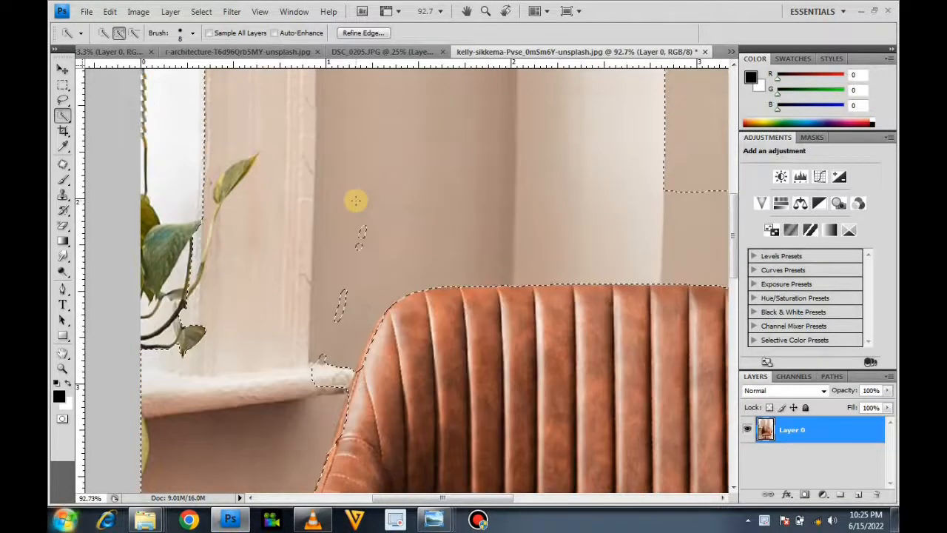
pyautogui.click(326, 357)
pyautogui.click(335, 332)
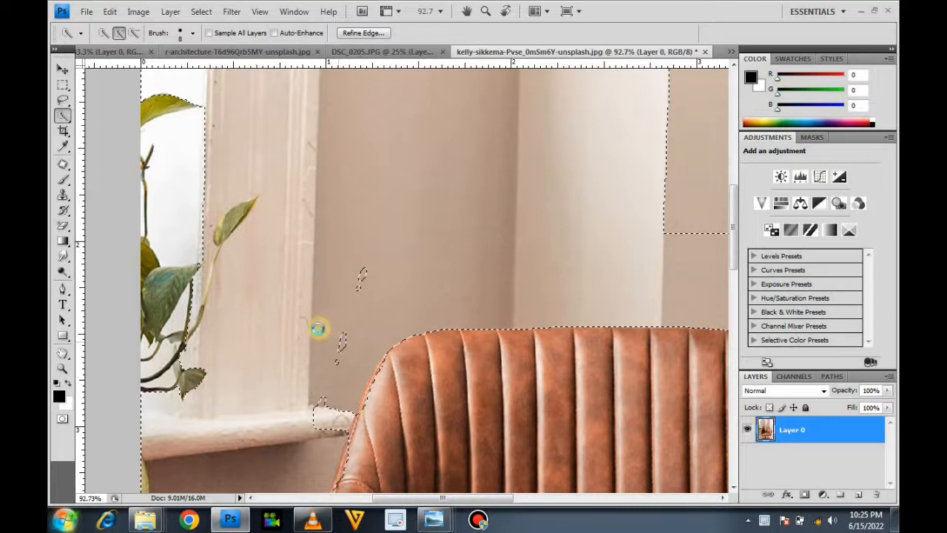
# Step: Enlarge the selection brush to 35 and add the leftover patches between the window sill and the backrest
pyautogui.press(']')
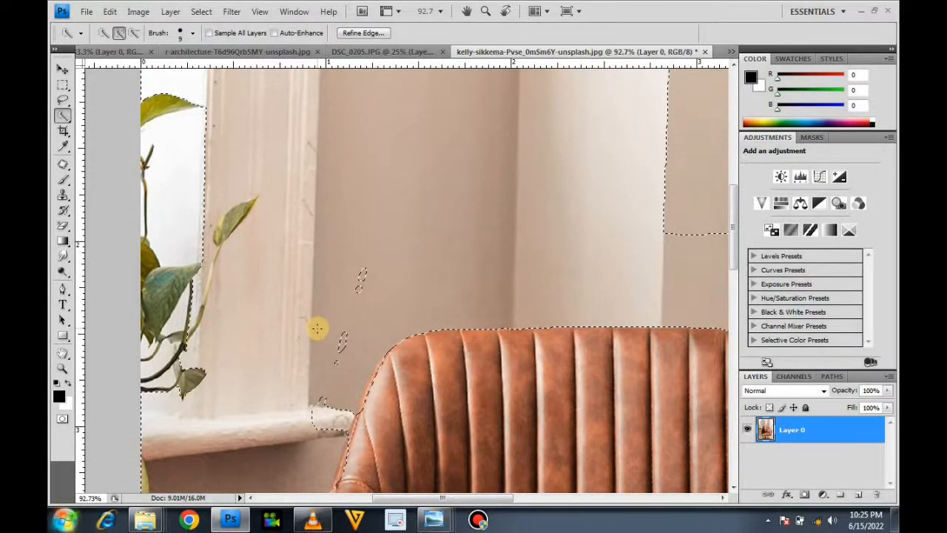
pyautogui.press(']')
pyautogui.press(']')
pyautogui.press(']')
pyautogui.press(']')
pyautogui.press(']')
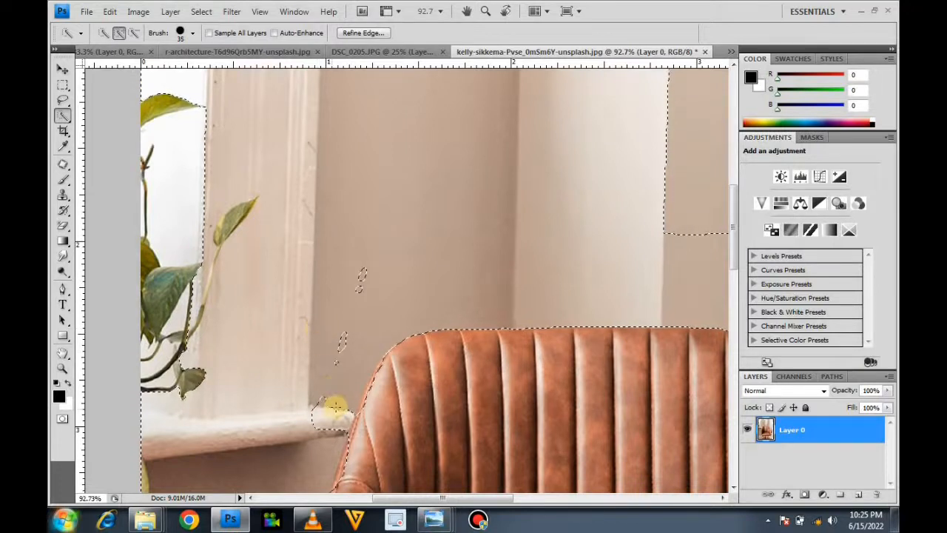
pyautogui.click(316, 422)
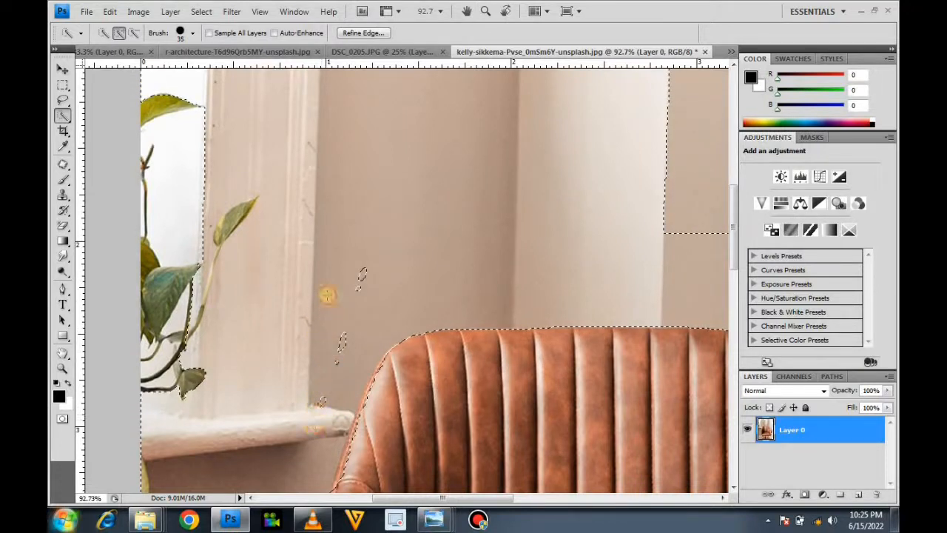
pyautogui.moveTo(328, 298); pyautogui.dragTo(348, 369)
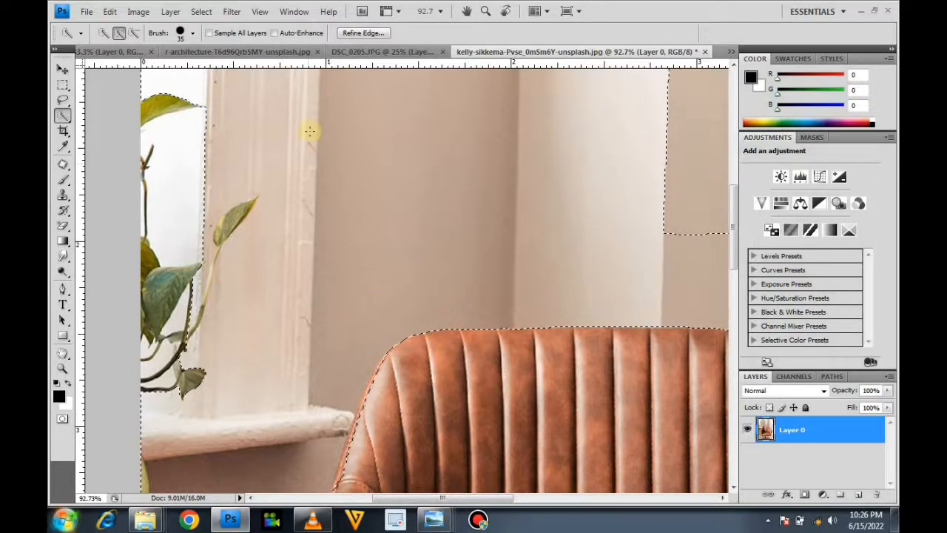
# Step: Add the bright window area around the plant's leaves and stems to the background selection
pyautogui.scroll(3, 304, 152)
pyautogui.moveTo(165, 276)
pyautogui.mouseDown()
pyautogui.moveTo(163, 203)
pyautogui.moveTo(194, 97)
pyautogui.mouseUp()
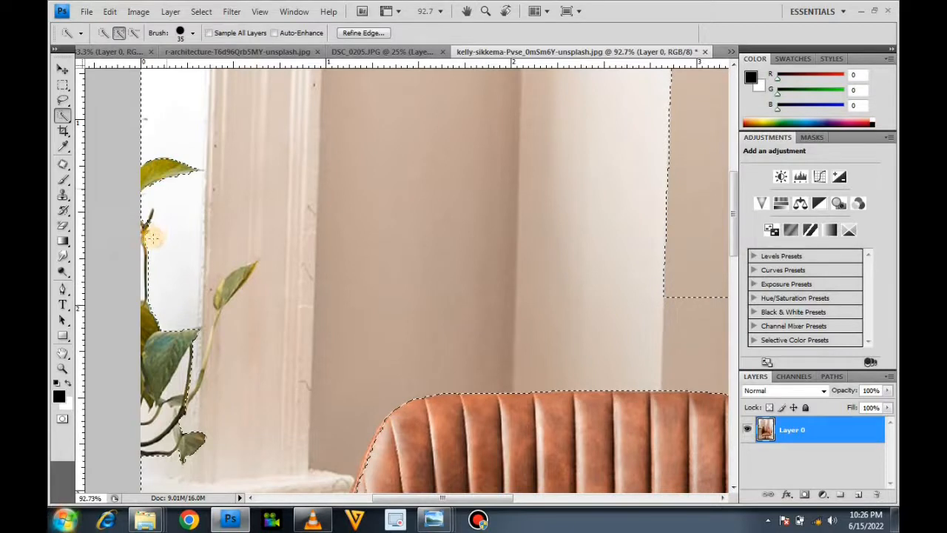
pyautogui.scroll(-2, 143, 274)
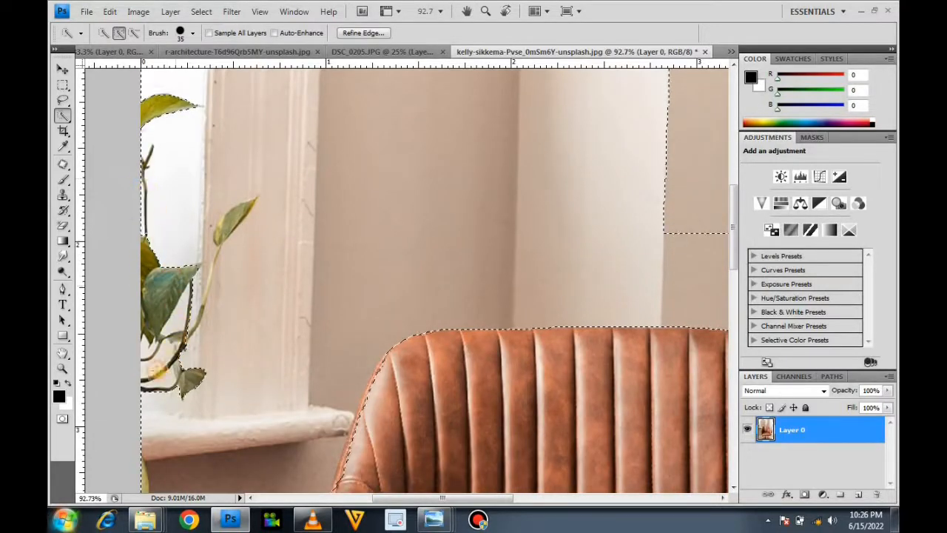
pyautogui.click(182, 351)
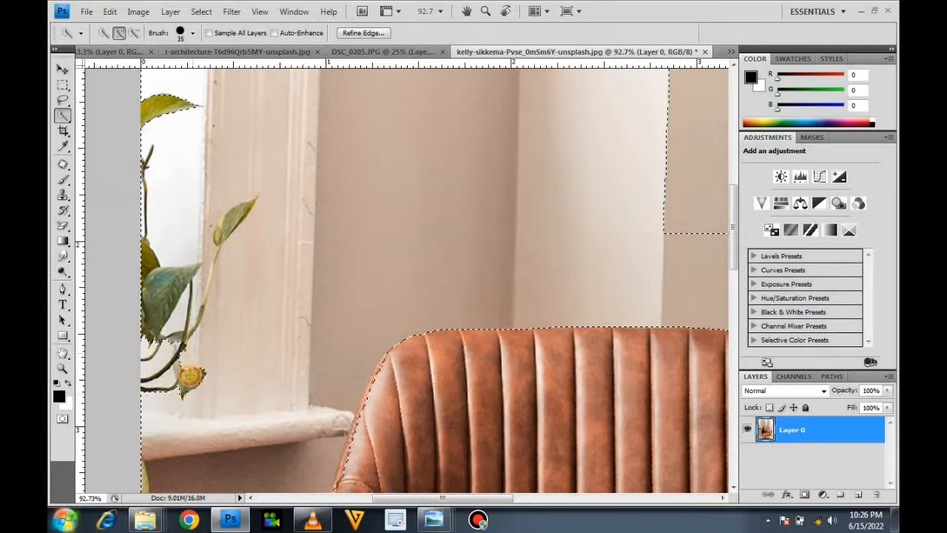
pyautogui.click(198, 380)
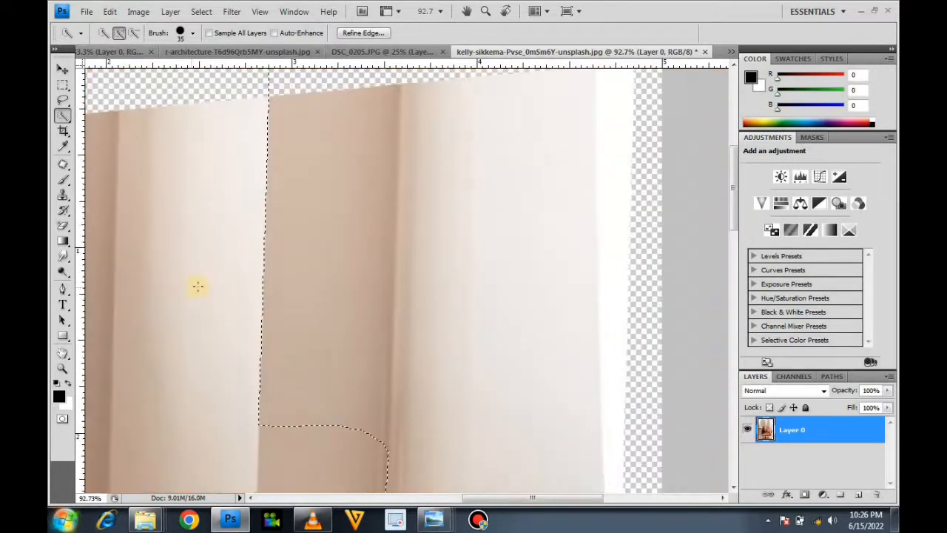
# Step: Add the remaining wall panels and the transparent strip to the right of the backrest to the background selection
pyautogui.moveTo(285, 176)
pyautogui.mouseDown()
pyautogui.moveTo(331, 151)
pyautogui.moveTo(403, 254)
pyautogui.mouseUp()
pyautogui.moveTo(453, 272)
pyautogui.mouseDown()
pyautogui.moveTo(500, 296)
pyautogui.moveTo(361, 312)
pyautogui.moveTo(327, 270)
pyautogui.mouseUp()
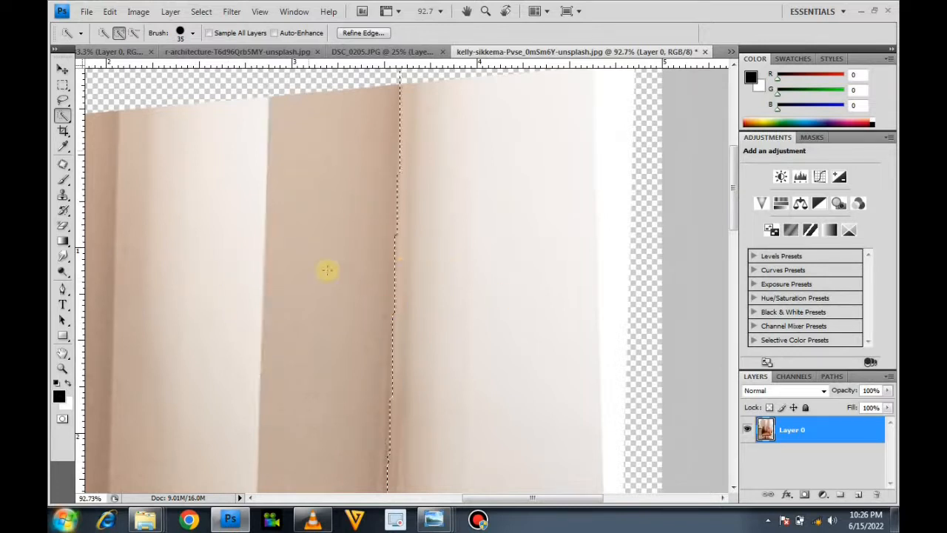
pyautogui.click(458, 191)
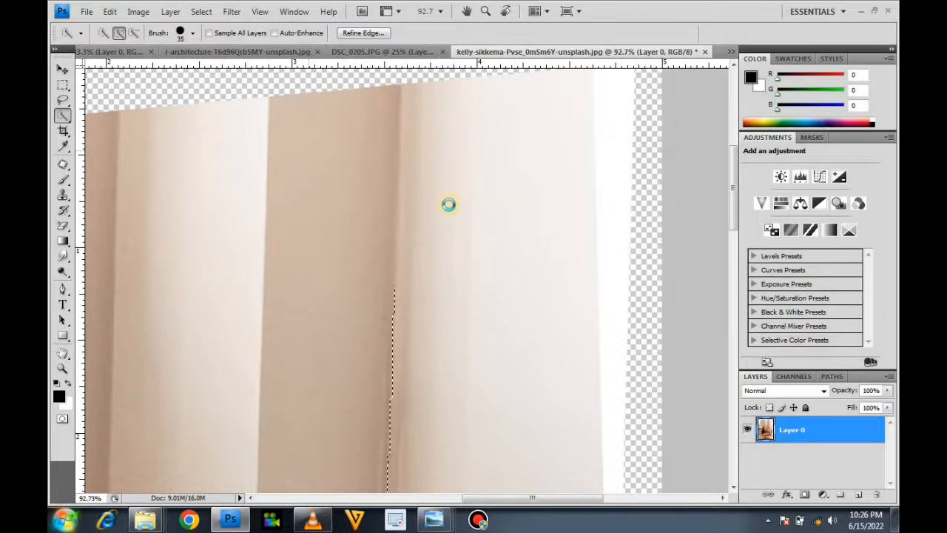
pyautogui.click(474, 349)
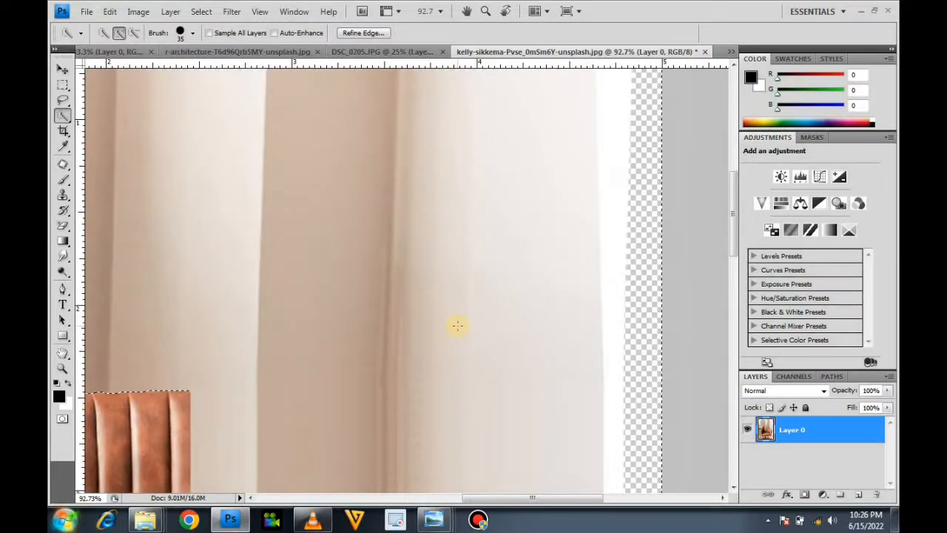
# Step: Examine the selection edge around the backrest, armrests, seat, lever and stem down to the photo's lower edge
pyautogui.scroll(-2, 457, 325)
pyautogui.scroll(-8, 456, 326)
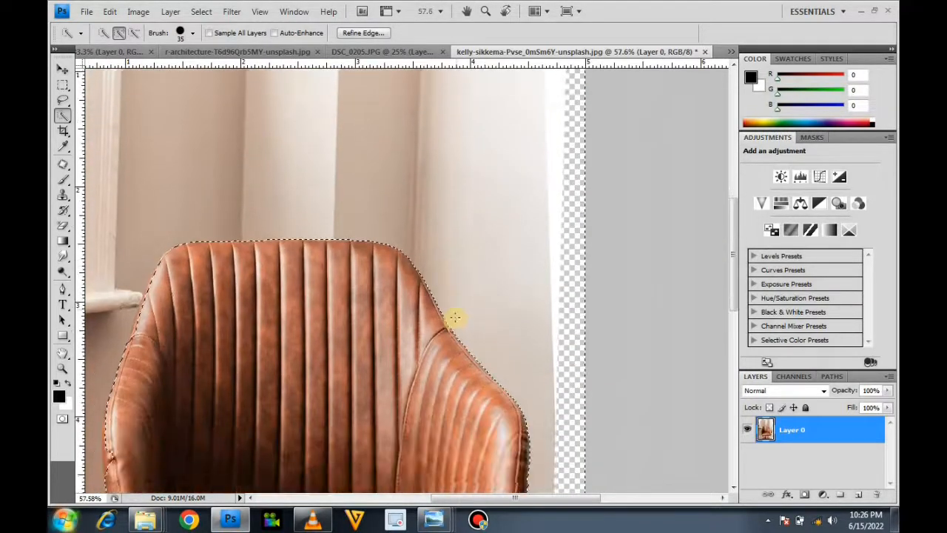
pyautogui.scroll(-2, 387, 382)
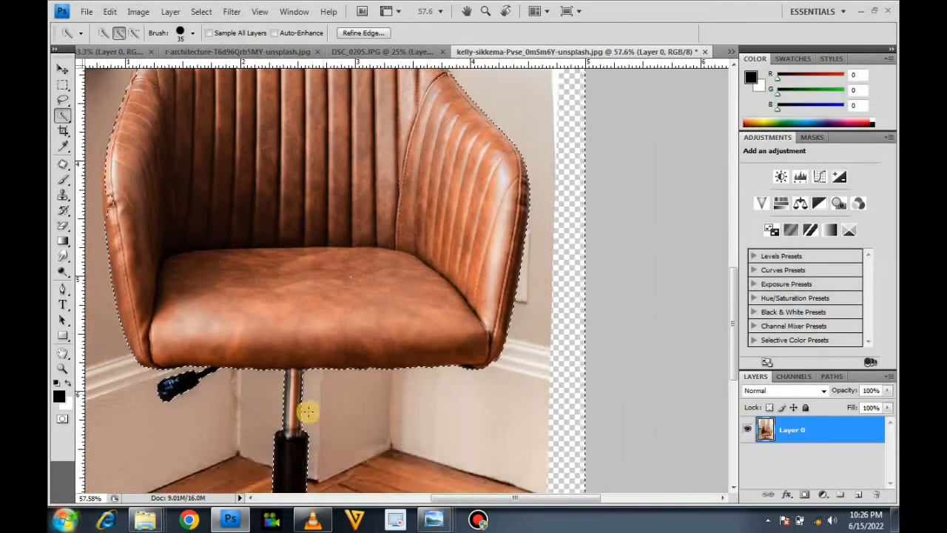
pyautogui.scroll(1, 311, 406)
pyautogui.scroll(-2, 315, 399)
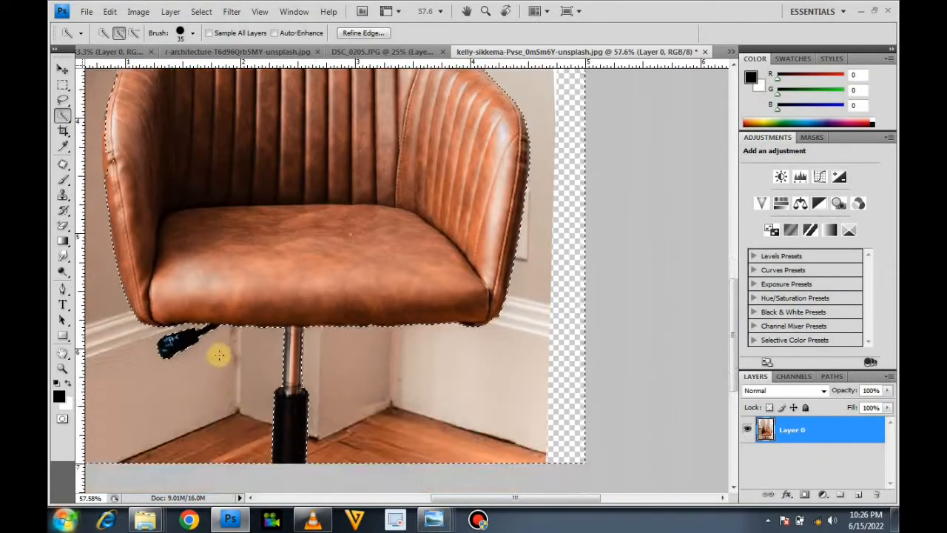
pyautogui.scroll(5, 226, 332)
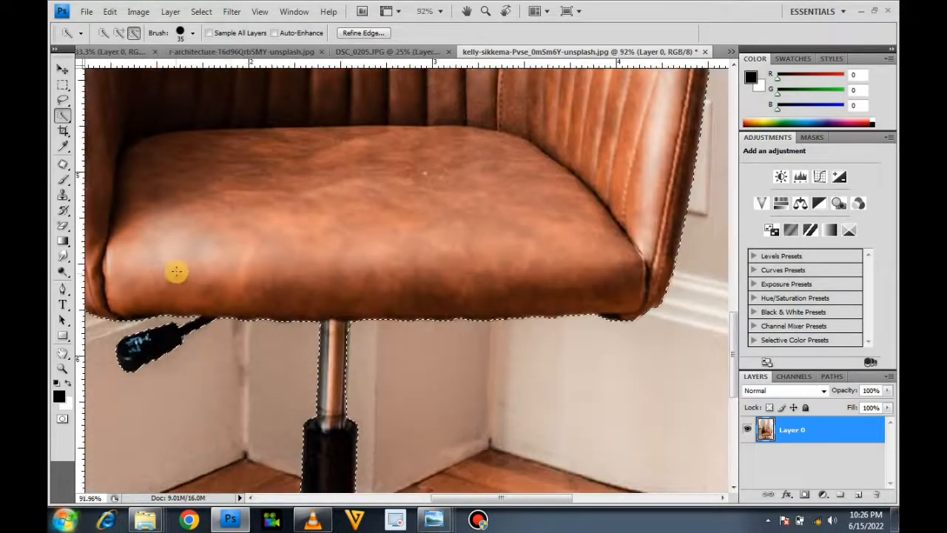
pyautogui.scroll(-7, 181, 268)
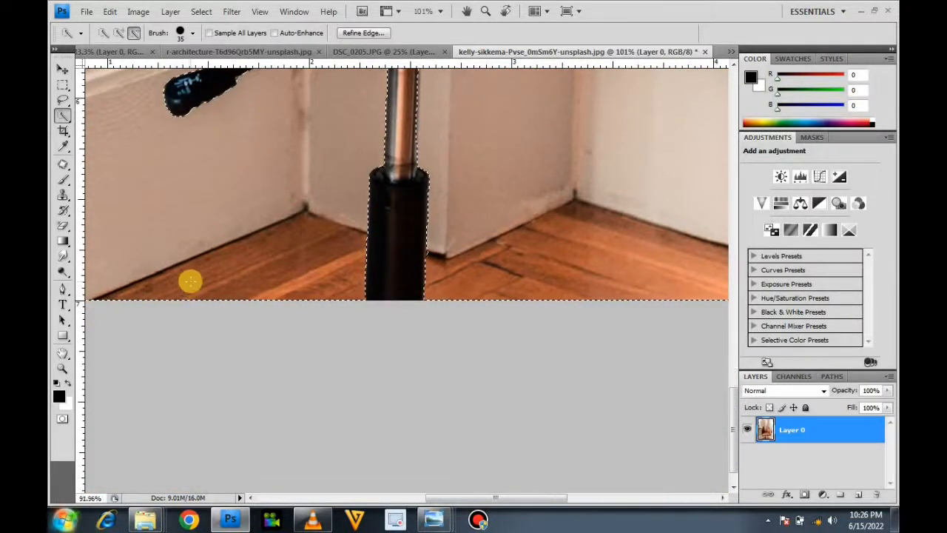
pyautogui.scroll(-3, 190, 281)
pyautogui.scroll(-2, 96, 66)
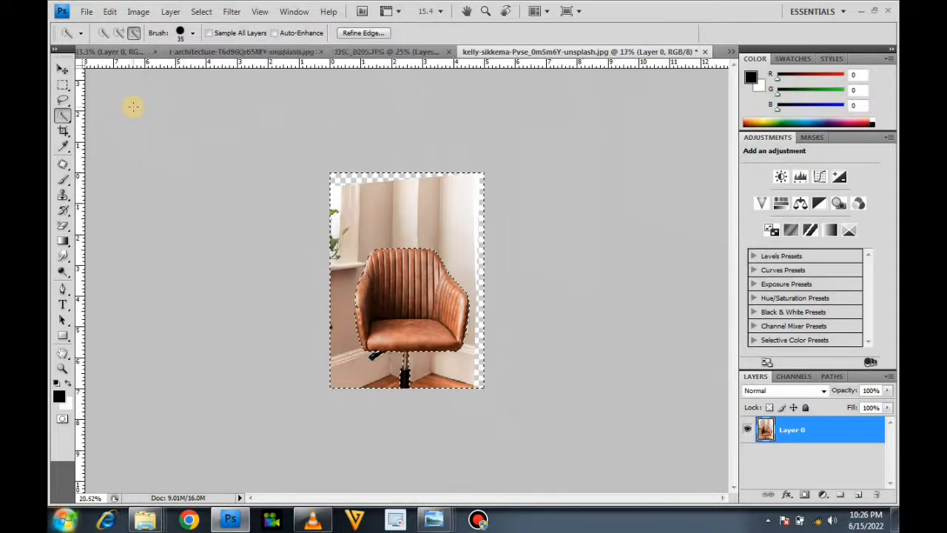
# Step: Feather the background selection around the chair with a radius of 2 pixels
pyautogui.scroll(3, 138, 108)
pyautogui.scroll(3, 138, 108)
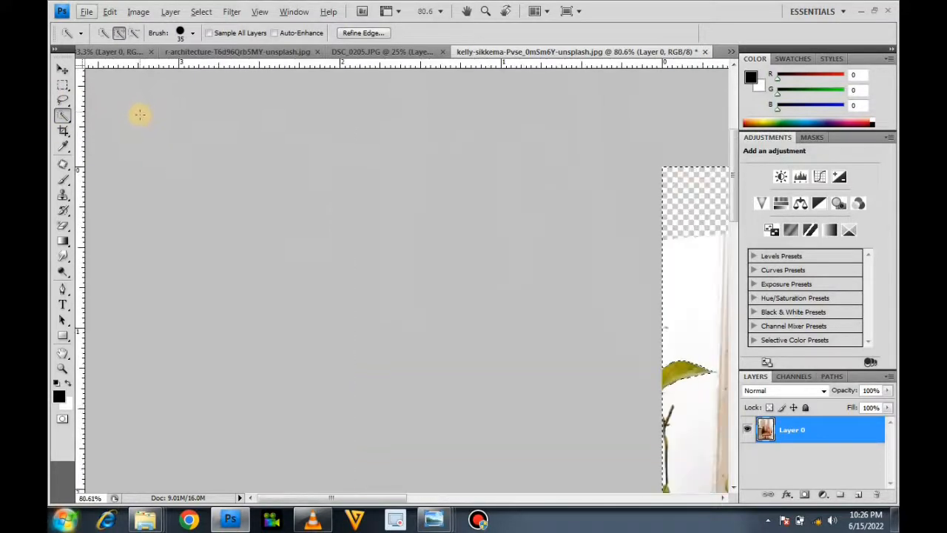
pyautogui.hscroll(5, 127, 129)
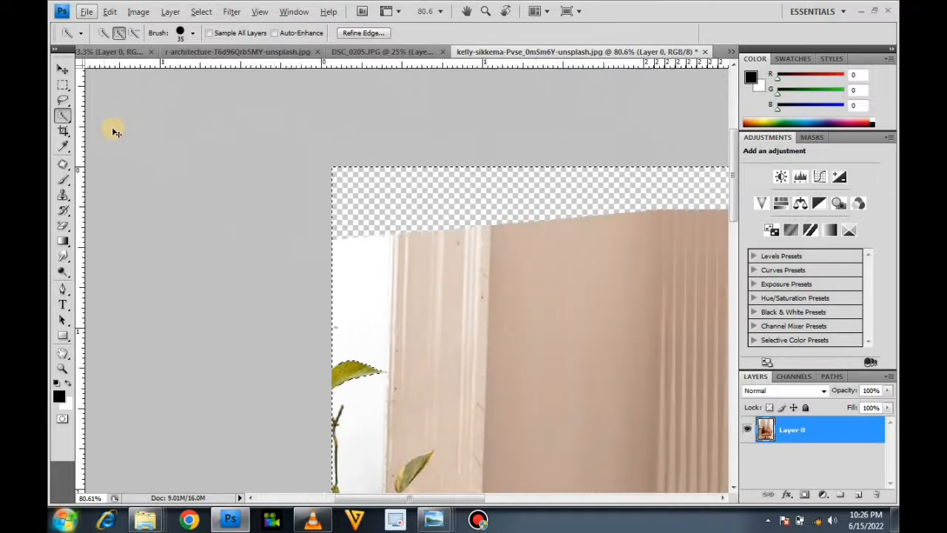
pyautogui.rightClick(460, 288)
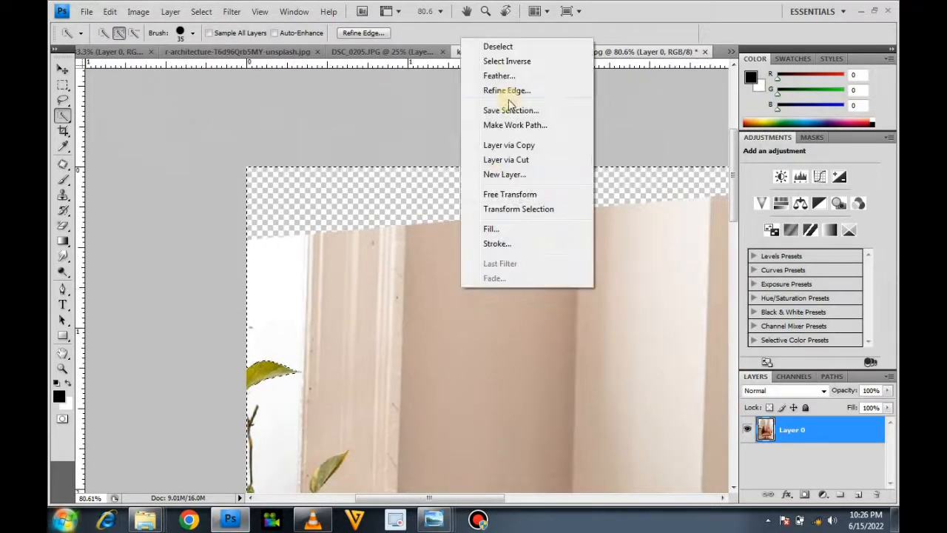
pyautogui.click(494, 77)
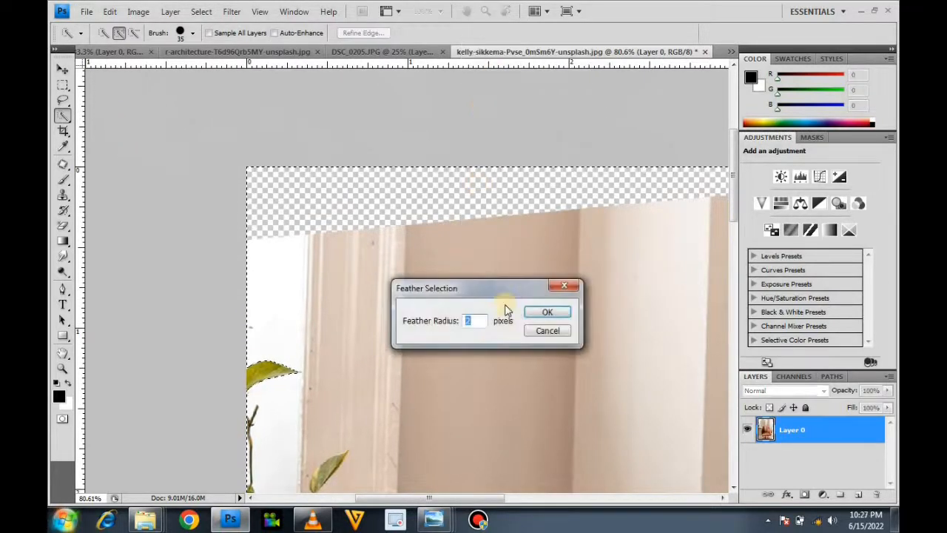
pyautogui.write('2')
pyautogui.press('Return')
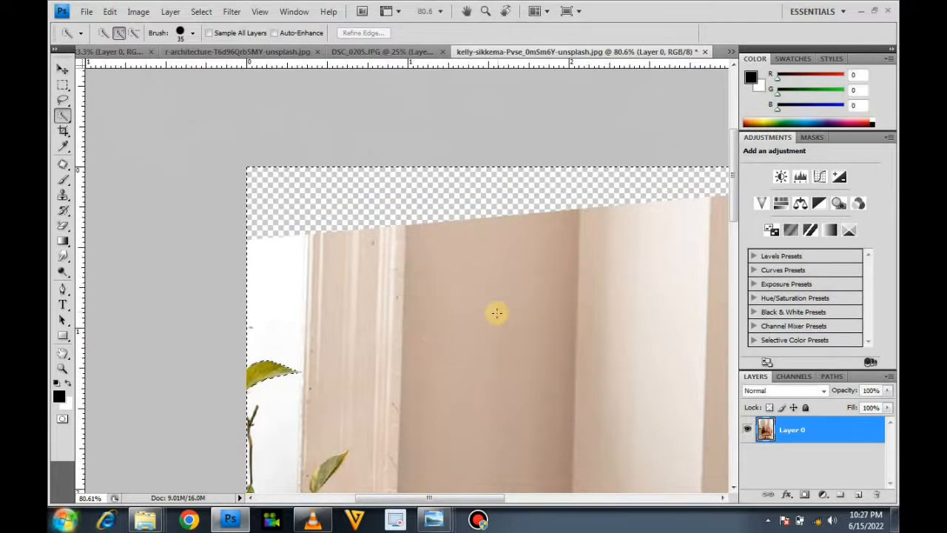
# Step: Delete the selected background around the chair and clear the selection
pyautogui.press('Delete')
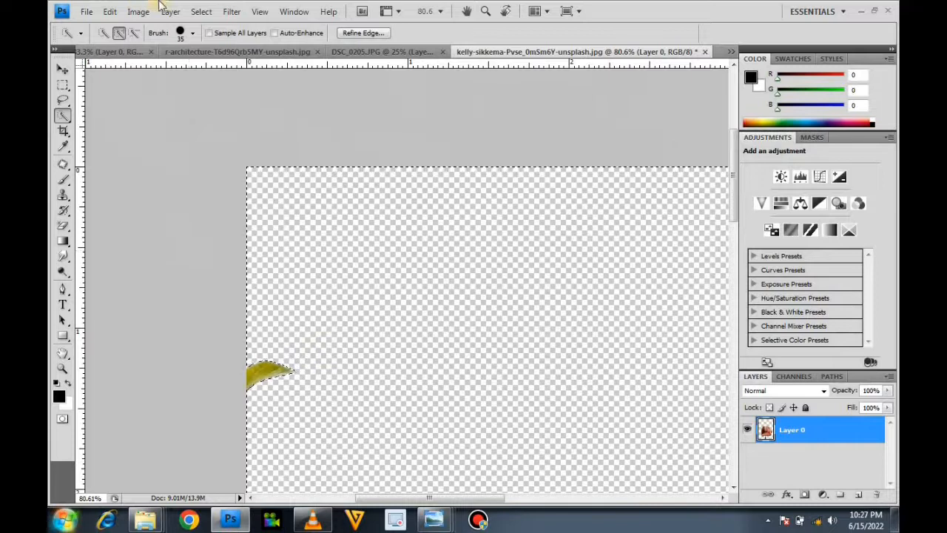
pyautogui.click(209, 15)
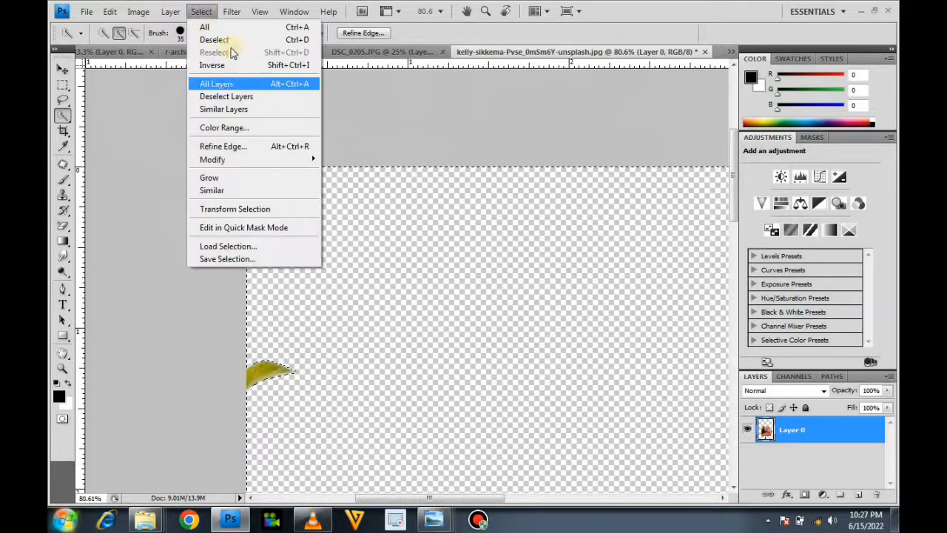
pyautogui.click(218, 38)
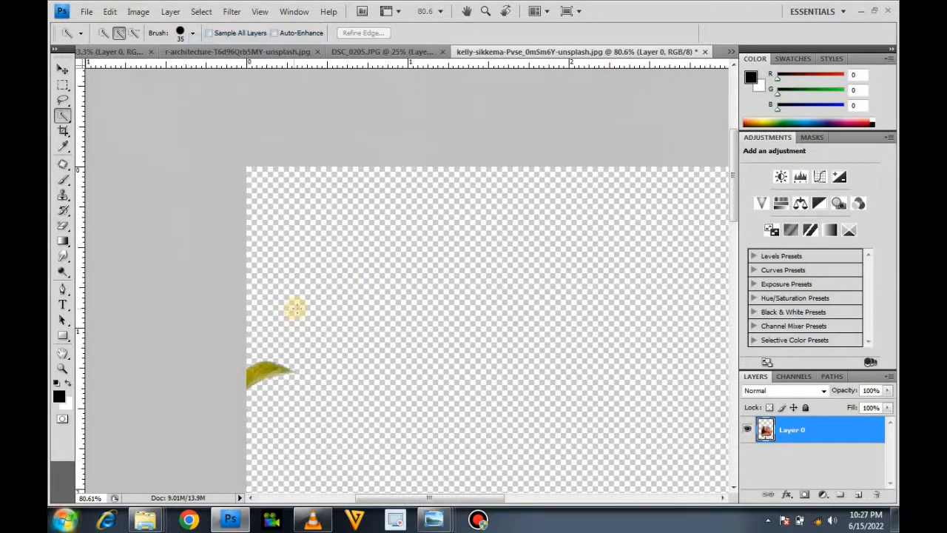
pyautogui.hotkey('ctrl', '0')
pyautogui.press('alt')
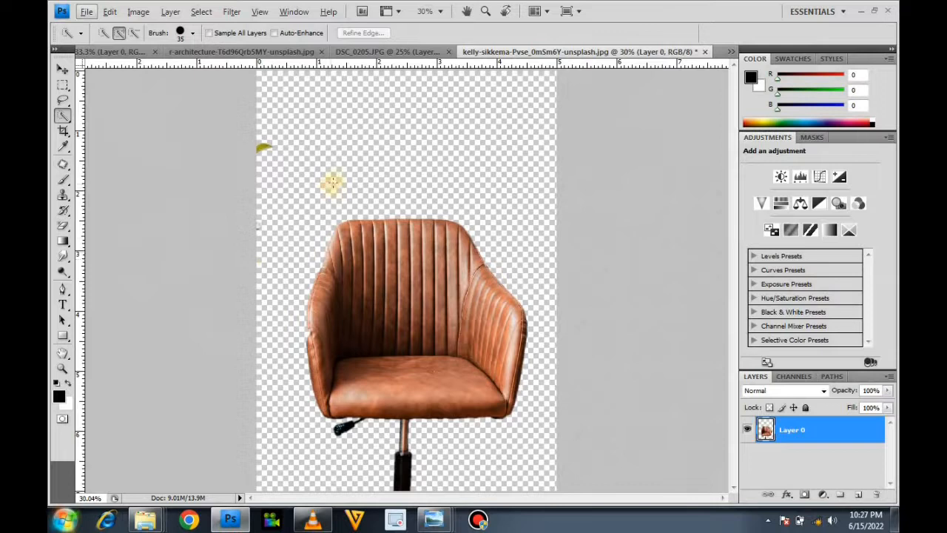
# Step: Try to crop the photo tightly around the chair, from above the backrest down to the photo's lower edge
pyautogui.press('c')
pyautogui.moveTo(265, 177)
pyautogui.mouseDown()
pyautogui.moveTo(511, 313)
pyautogui.moveTo(651, 433)
pyautogui.moveTo(771, 508)
pyautogui.mouseUp()
pyautogui.moveTo(424, 305); pyautogui.dragTo(434, 305)
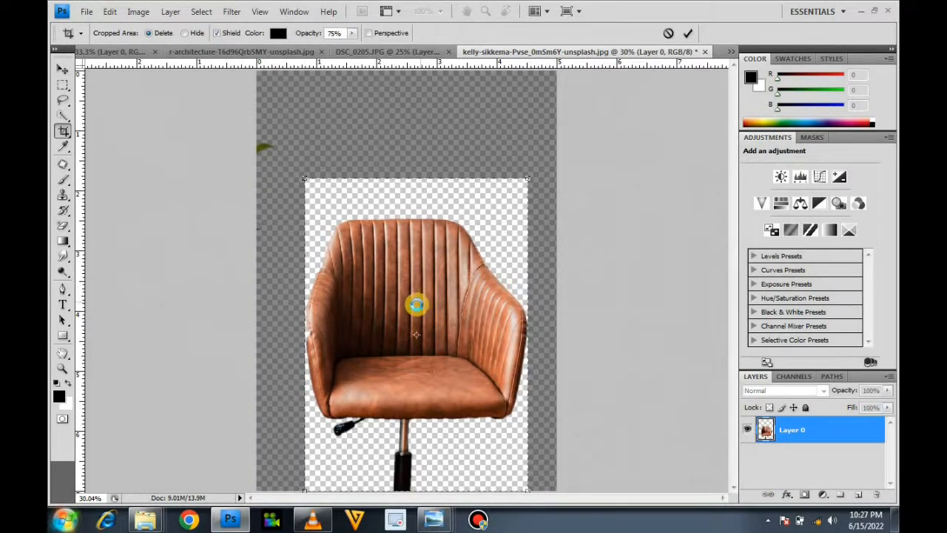
pyautogui.press('Return')
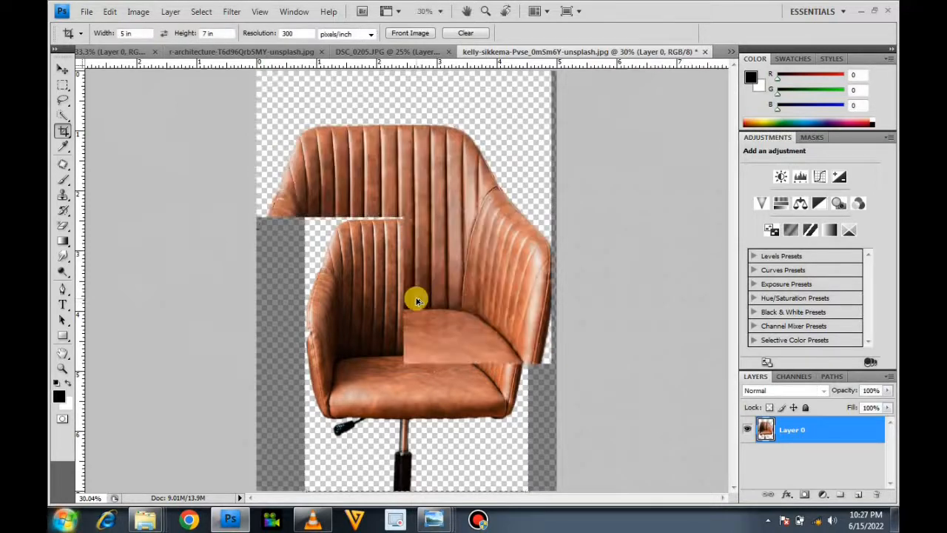
pyautogui.hotkey('ctrl', 'z')
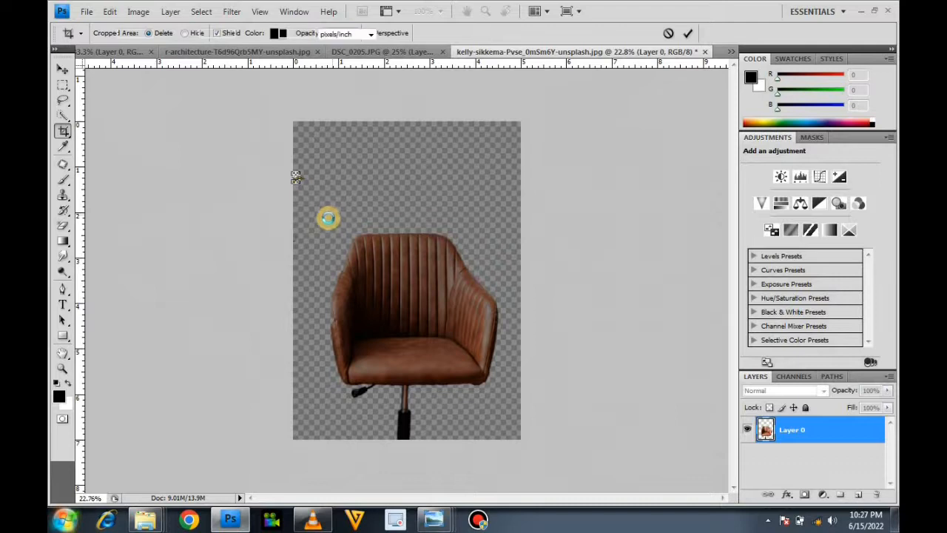
pyautogui.press('Escape')
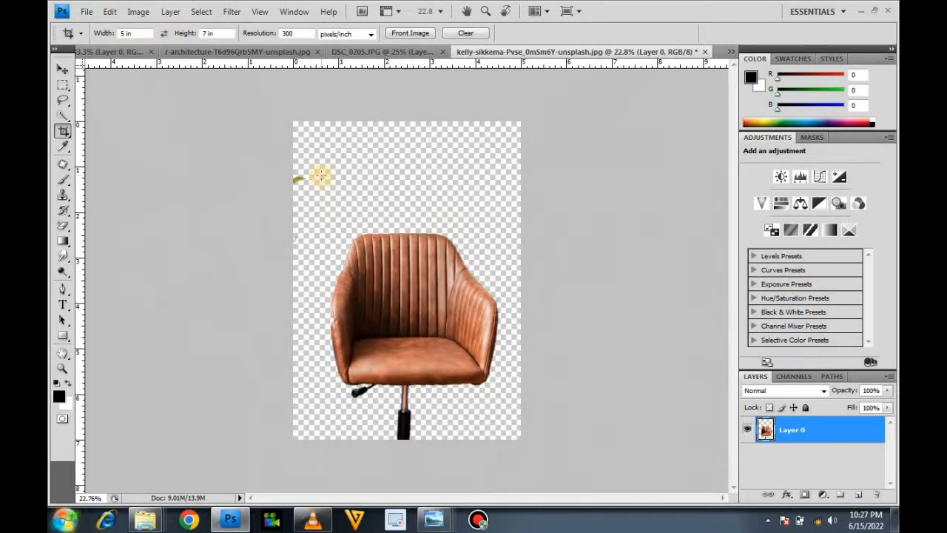
# Step: Quick-select and delete the leftover leaf and the pale fragment at the photo's left edge, clearing the selection after each
pyautogui.press('w')
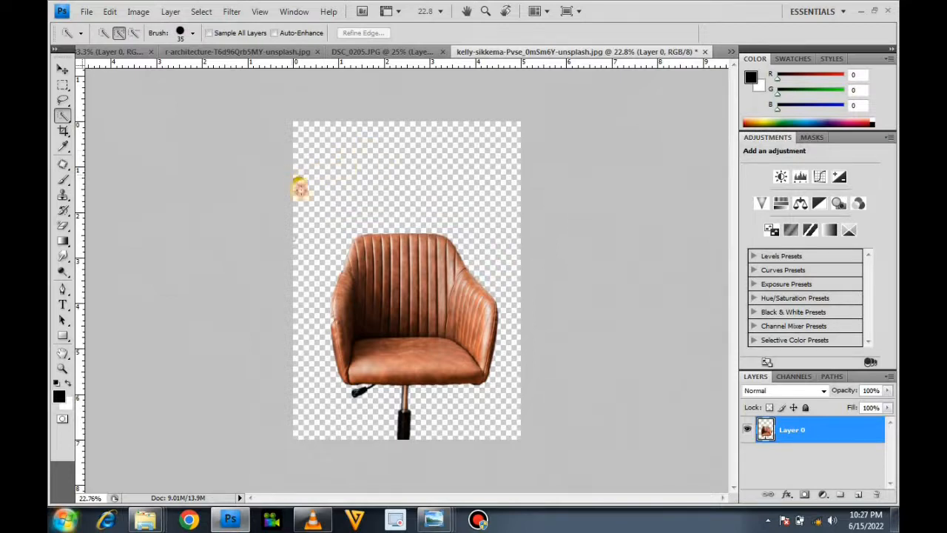
pyautogui.click(298, 185)
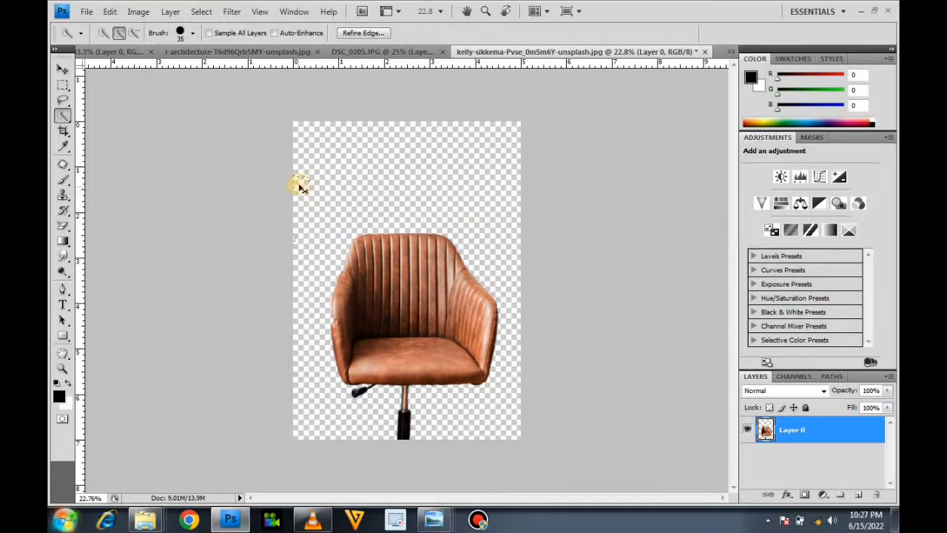
pyautogui.hotkey('ctrl', 'd')
pyautogui.scroll(5, 318, 190)
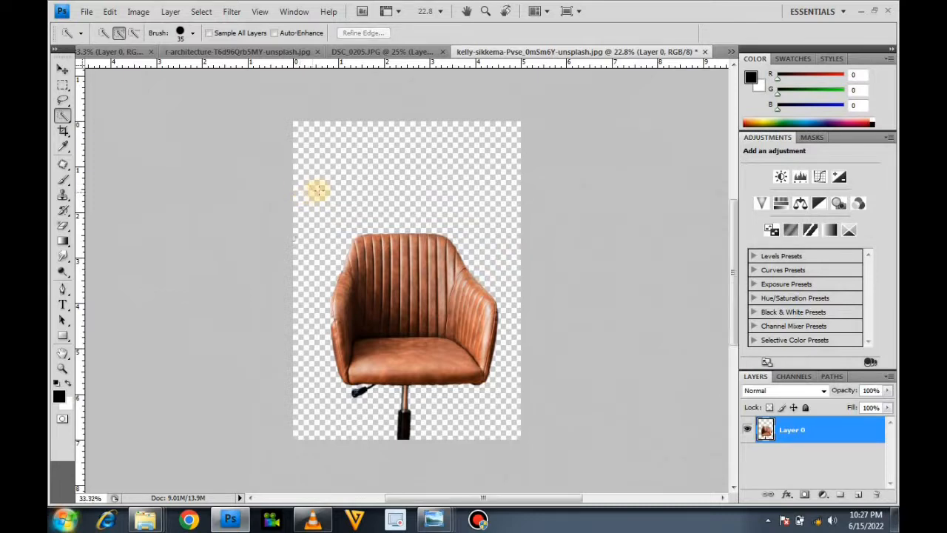
pyautogui.scroll(-1, 363, 251)
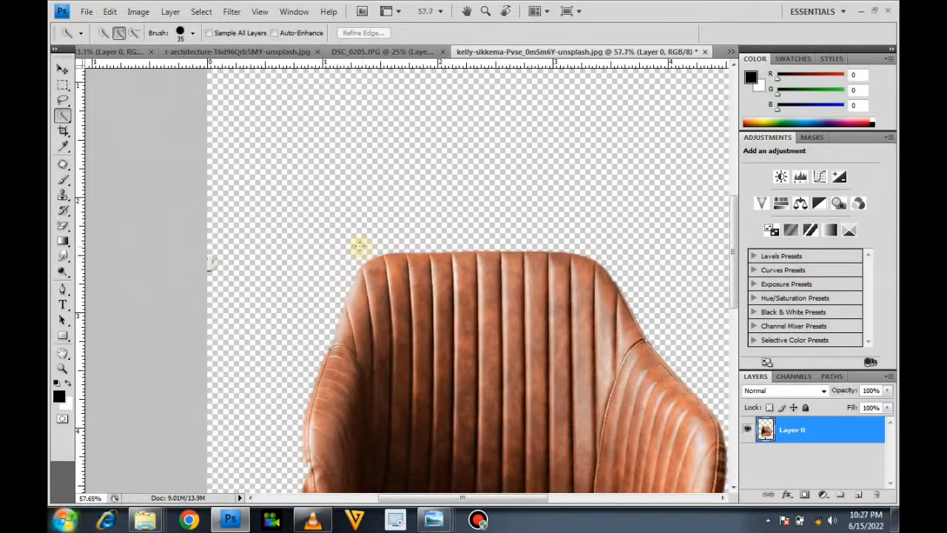
pyautogui.scroll(4, 299, 261)
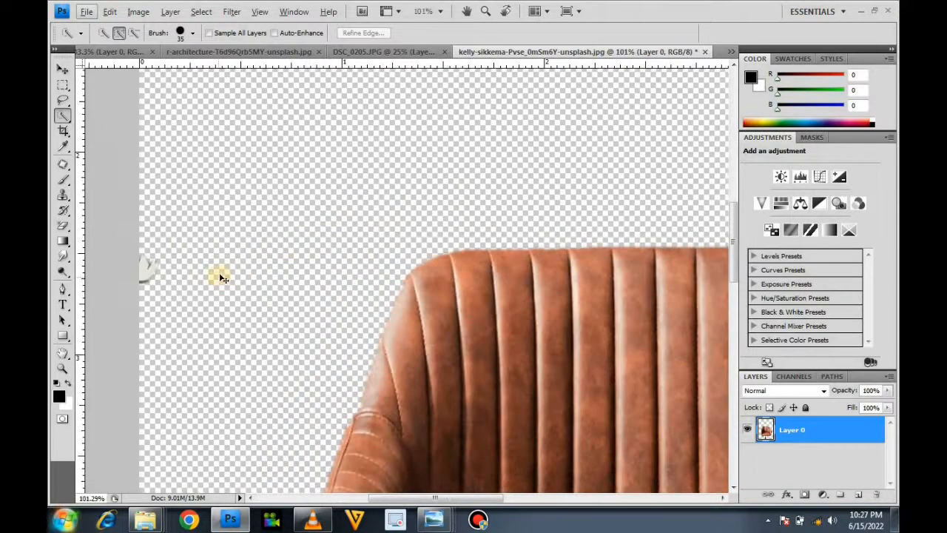
pyautogui.moveTo(217, 260)
pyautogui.mouseDown()
pyautogui.moveTo(229, 303)
pyautogui.moveTo(219, 288)
pyautogui.mouseUp()
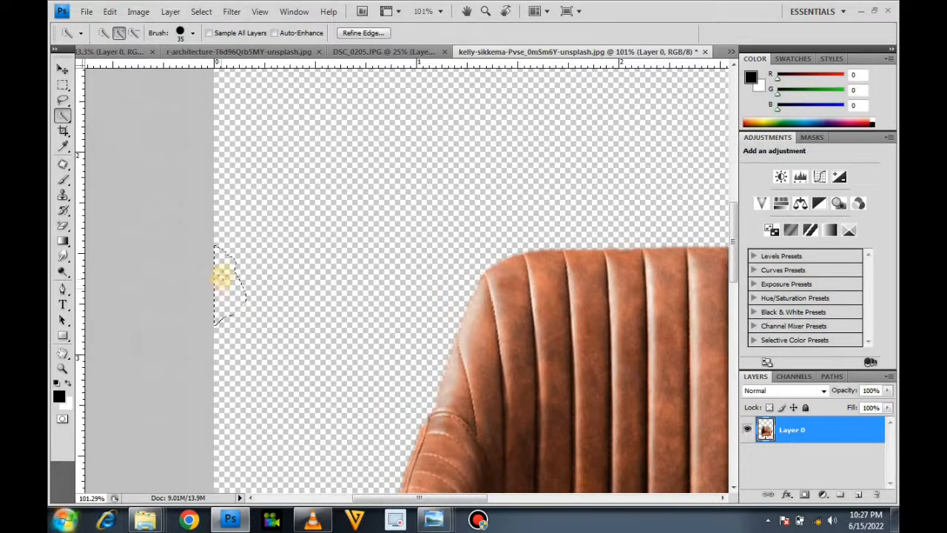
pyautogui.hotkey('ctrl', 'd')
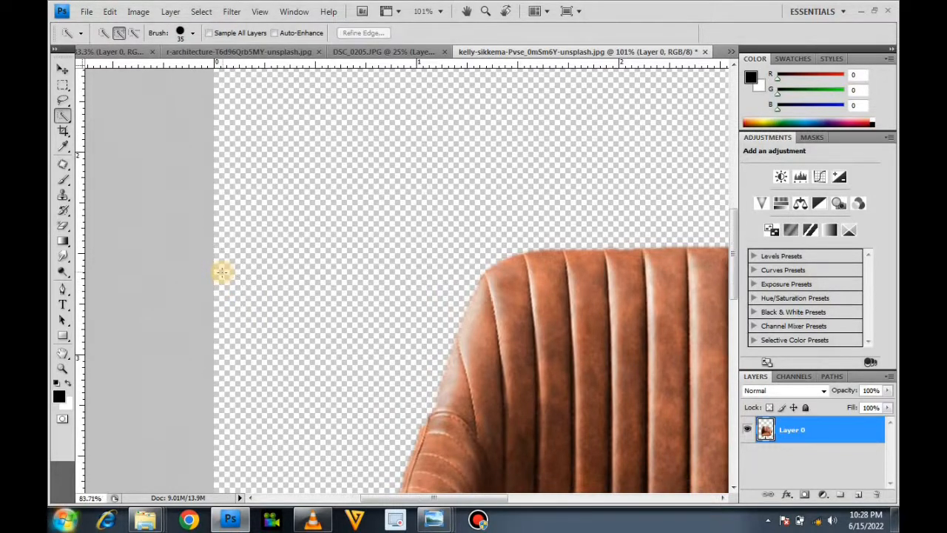
# Step: Crop the photo closely around the chair at 5 by 7 in and 300 pixels/inch, keeping the lever and stem
pyautogui.scroll(-4, 221, 271)
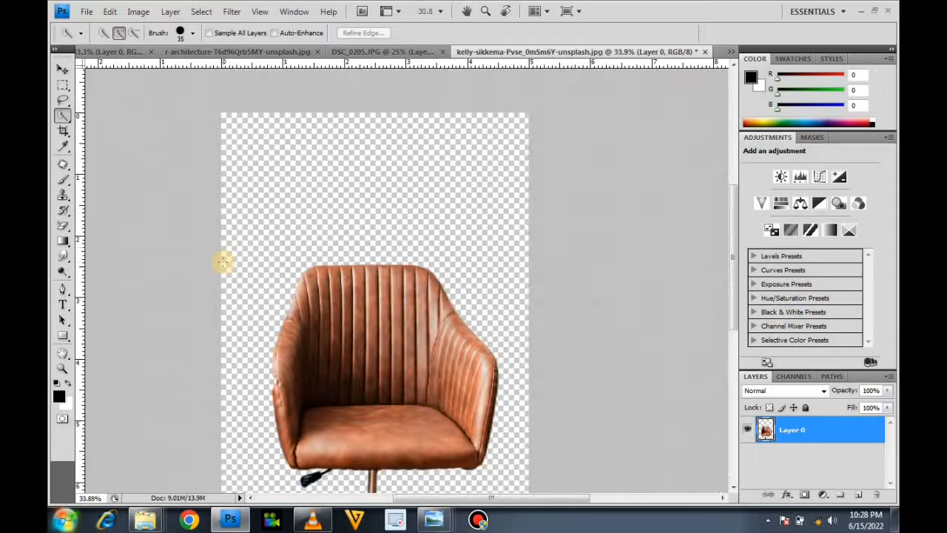
pyautogui.scroll(3, 222, 262)
pyautogui.scroll(-1, 220, 262)
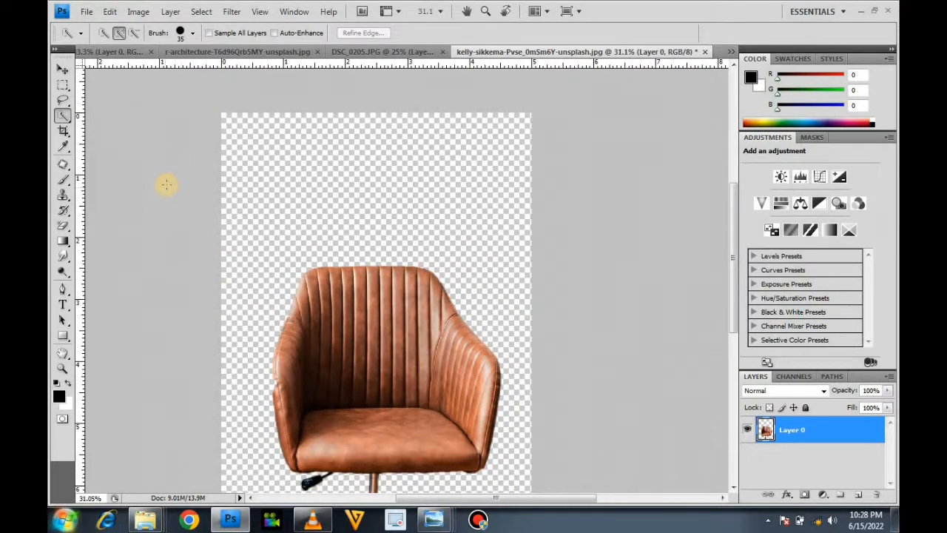
pyautogui.press('c')
pyautogui.moveTo(237, 211); pyautogui.dragTo(604, 478)
pyautogui.moveTo(394, 257); pyautogui.dragTo(424, 216)
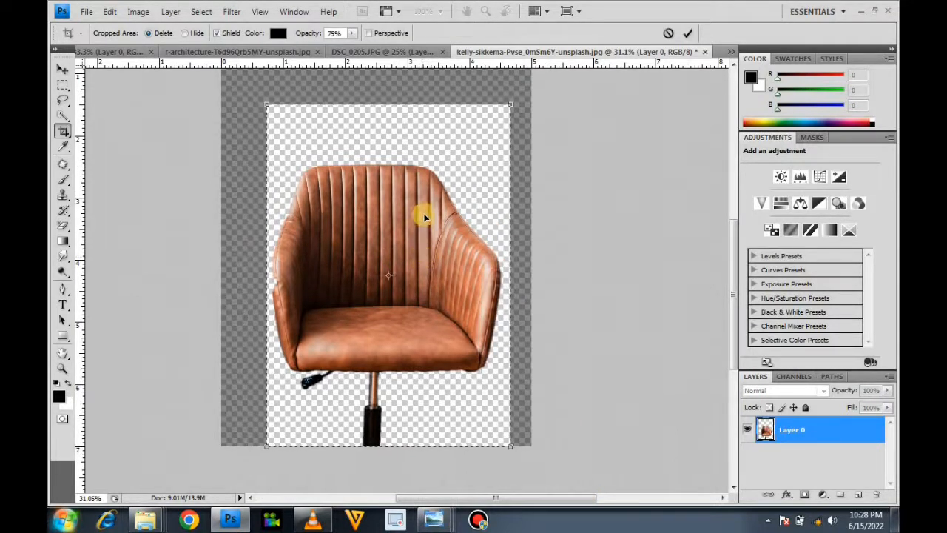
pyautogui.doubleClick(427, 197)
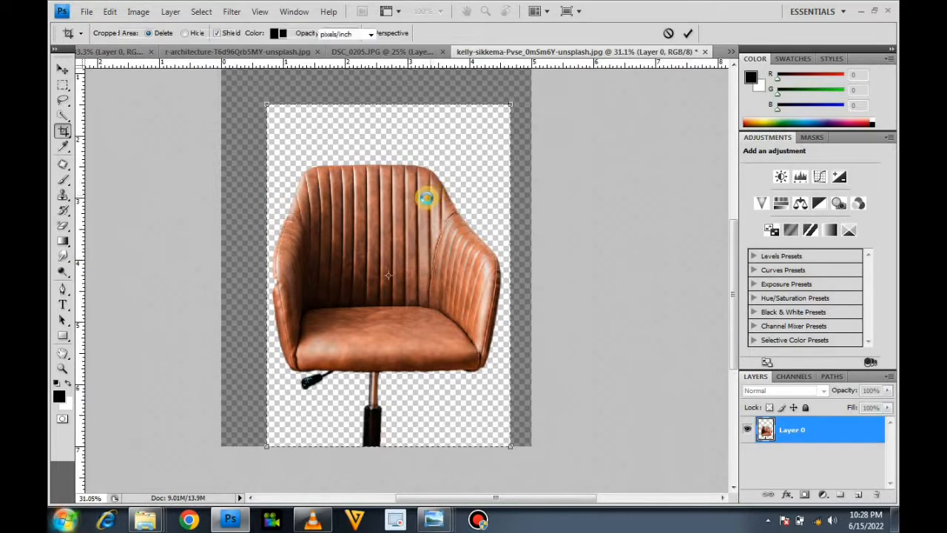
pyautogui.scroll(-2, 406, 181)
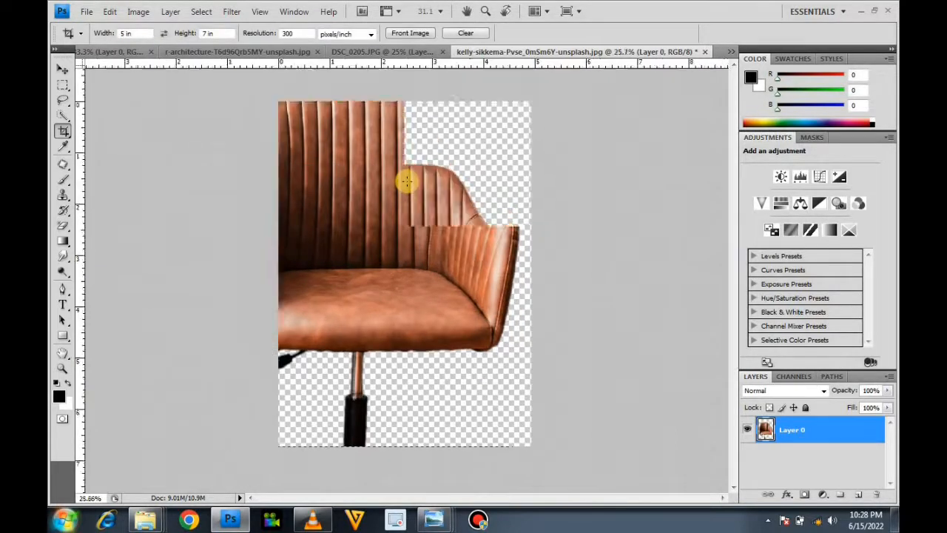
pyautogui.scroll(-1, 407, 181)
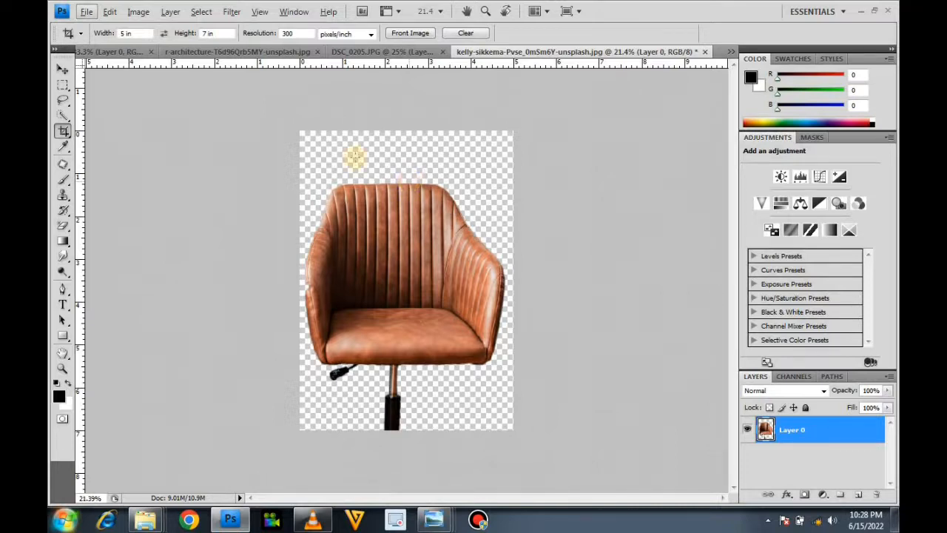
# Step: Copy the cut-out chair with the Move tool into DSC_0205.JPG, placing it over the child's body
pyautogui.press('v')
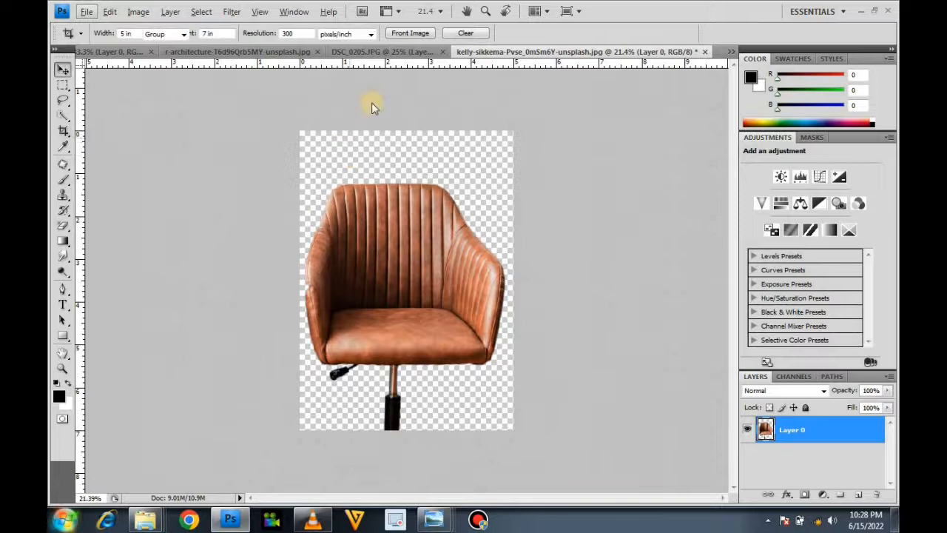
pyautogui.hotkey('alt', 'v')
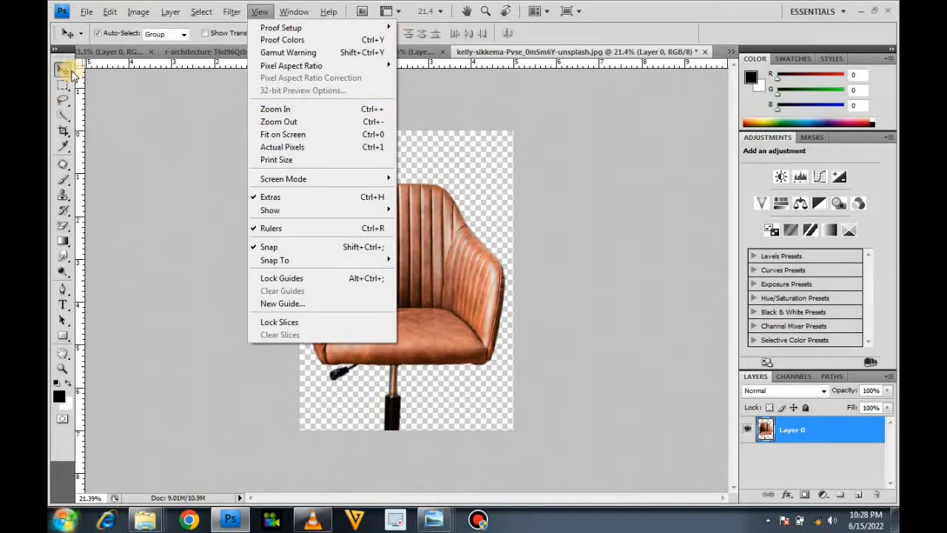
pyautogui.press('Escape')
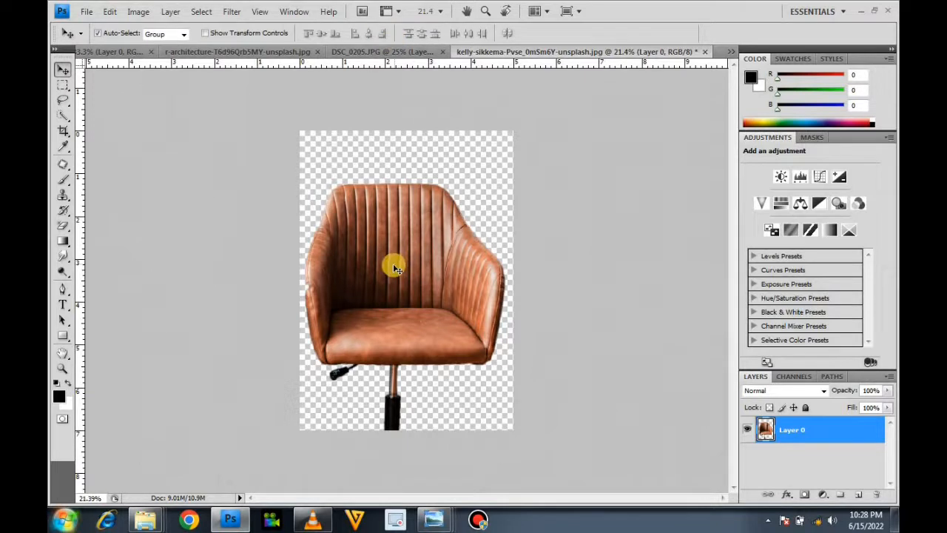
pyautogui.click(414, 53)
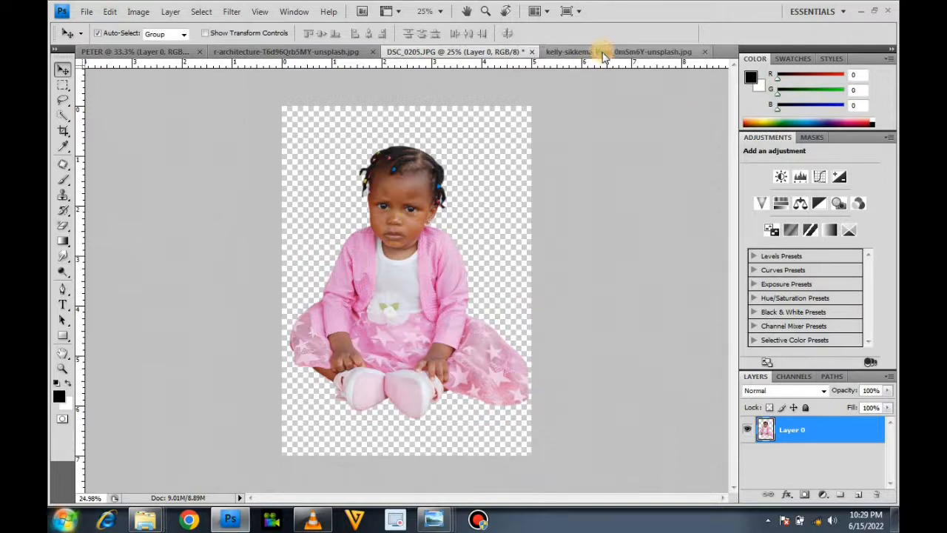
pyautogui.click(603, 53)
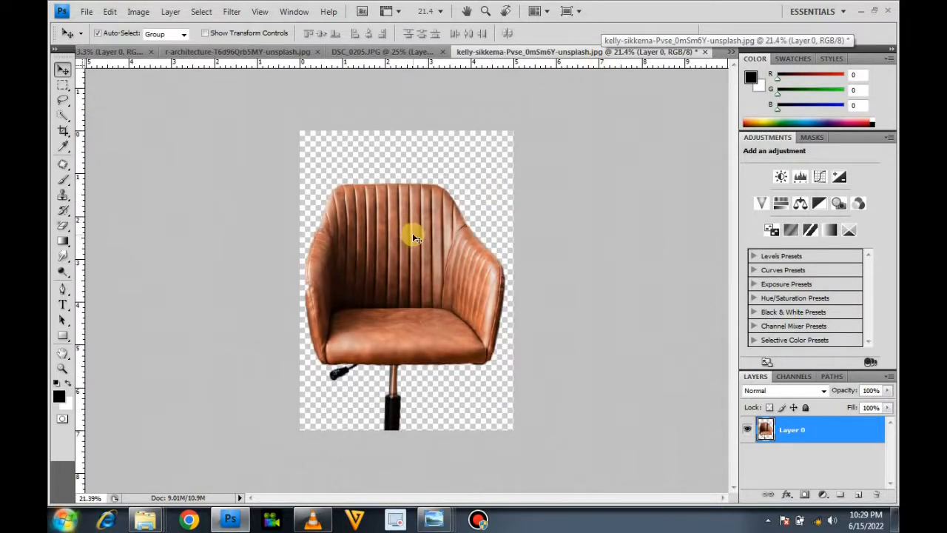
pyautogui.click(413, 237)
pyautogui.moveTo(413, 236); pyautogui.dragTo(411, 278)
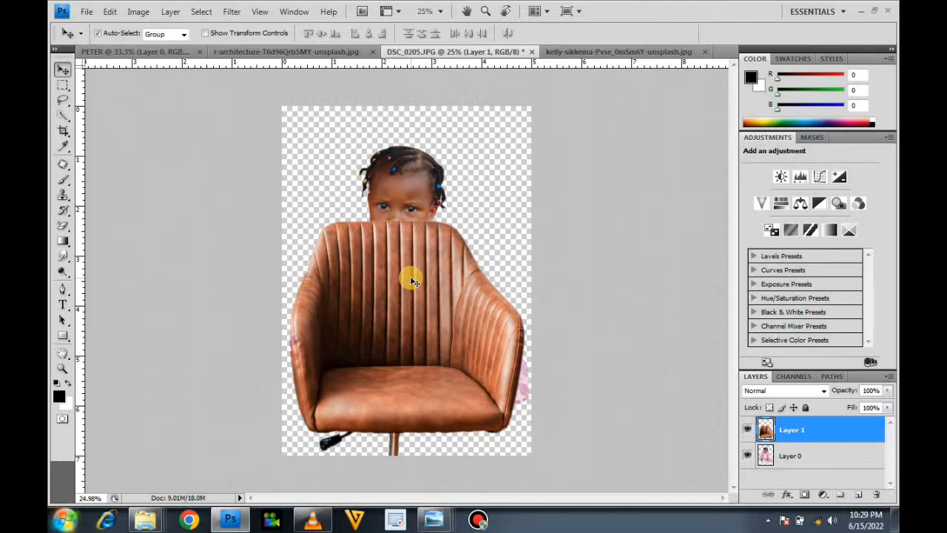
# Step: Send the chair layer to the back so that it lies behind the child
pyautogui.click(435, 311)
pyautogui.click(169, 12)
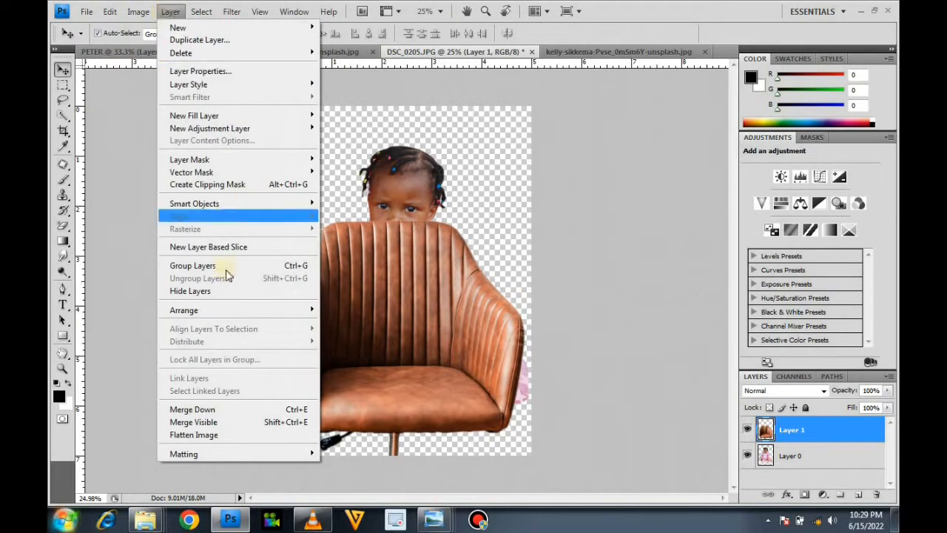
pyautogui.moveTo(219, 317)
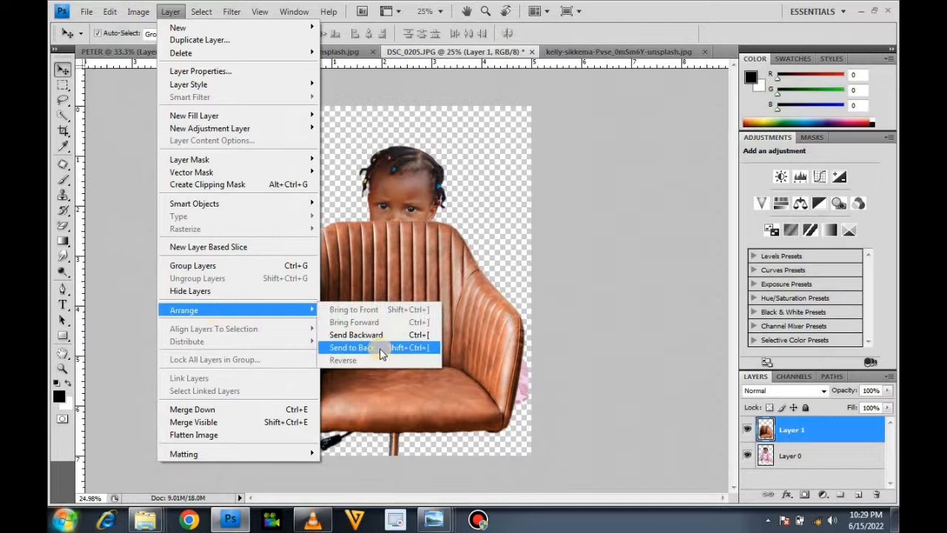
pyautogui.click(381, 350)
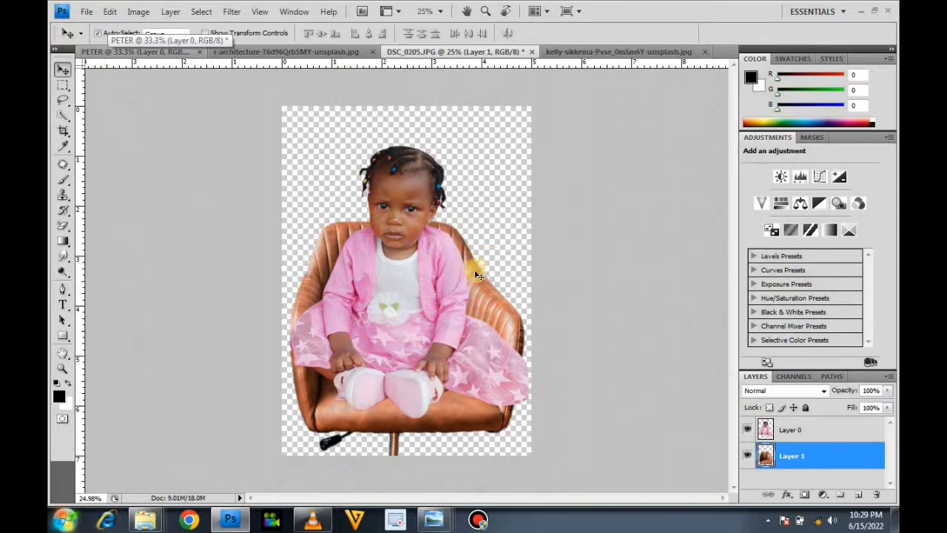
# Step: Free-transform the chair layer to about 125% of its size, extending it upward behind the child's head
pyautogui.hotkey('ctrl', 't')
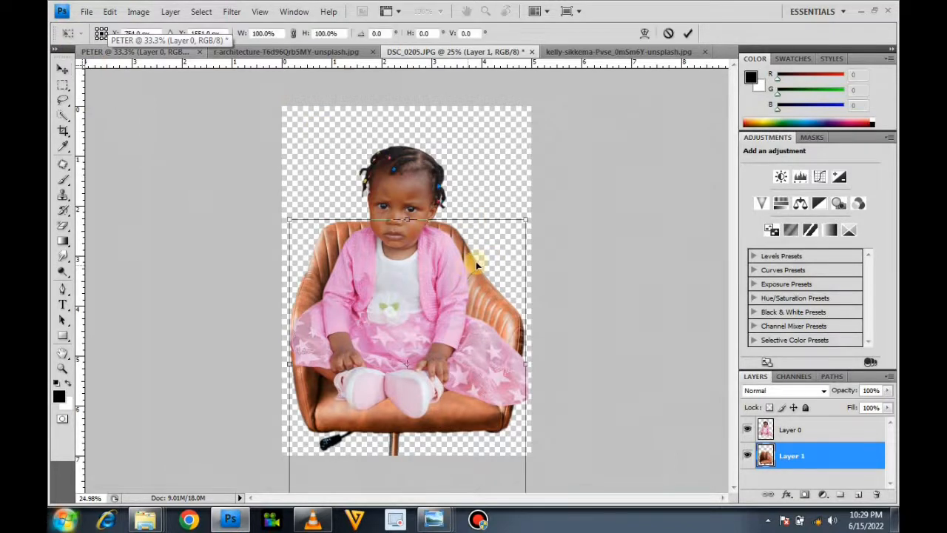
pyautogui.moveTo(524, 218); pyautogui.dragTo(543, 197)
pyautogui.moveTo(287, 196); pyautogui.dragTo(254, 151)
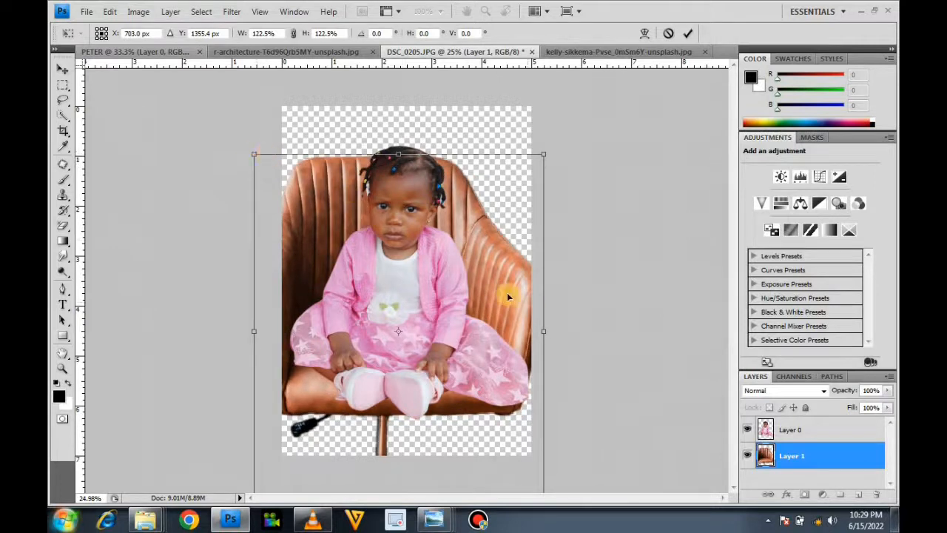
pyautogui.moveTo(543, 154); pyautogui.dragTo(552, 143)
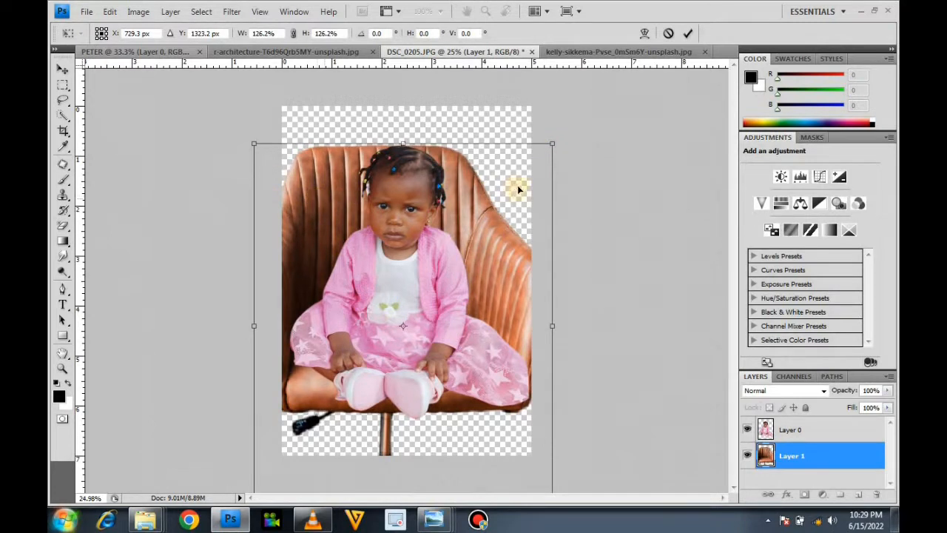
pyautogui.moveTo(552, 144)
pyautogui.mouseDown()
pyautogui.moveTo(531, 161)
pyautogui.moveTo(550, 147)
pyautogui.mouseUp()
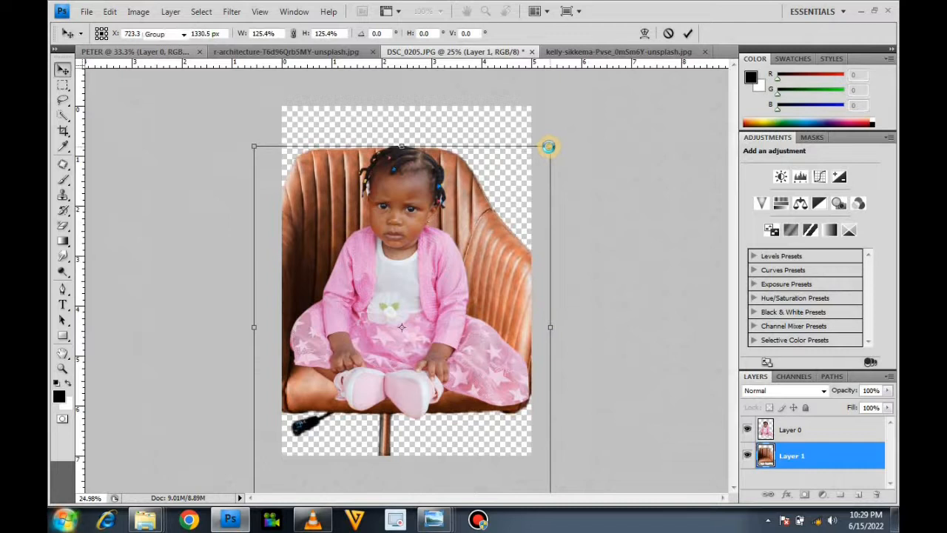
pyautogui.press('Return')
# Step: Scale the child layer down to about 85% and reposition it so the child sits on the chair's seat
pyautogui.press('c')
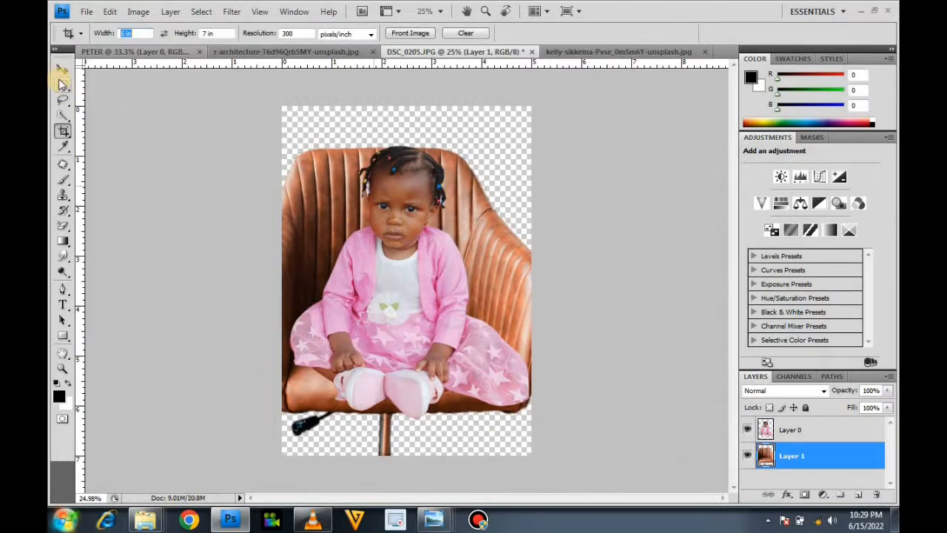
pyautogui.click(63, 69)
pyautogui.click(388, 281)
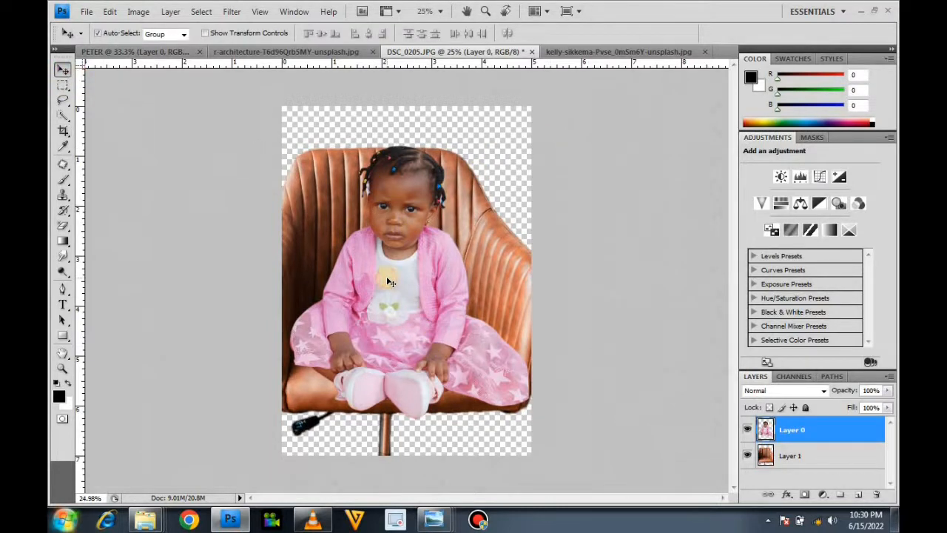
pyautogui.hotkey('ctrl', 't')
pyautogui.moveTo(527, 143); pyautogui.dragTo(501, 176)
pyautogui.moveTo(288, 401); pyautogui.dragTo(292, 396)
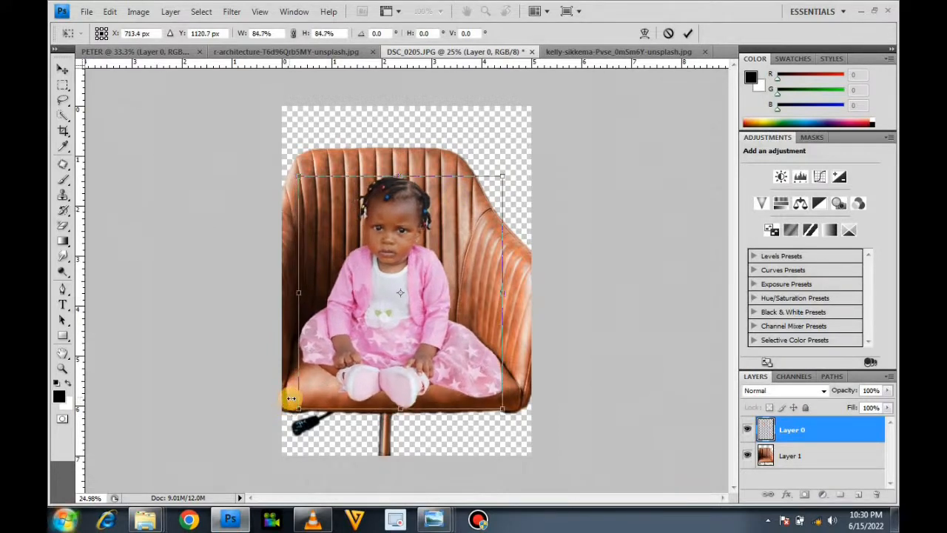
pyautogui.doubleClick(392, 356)
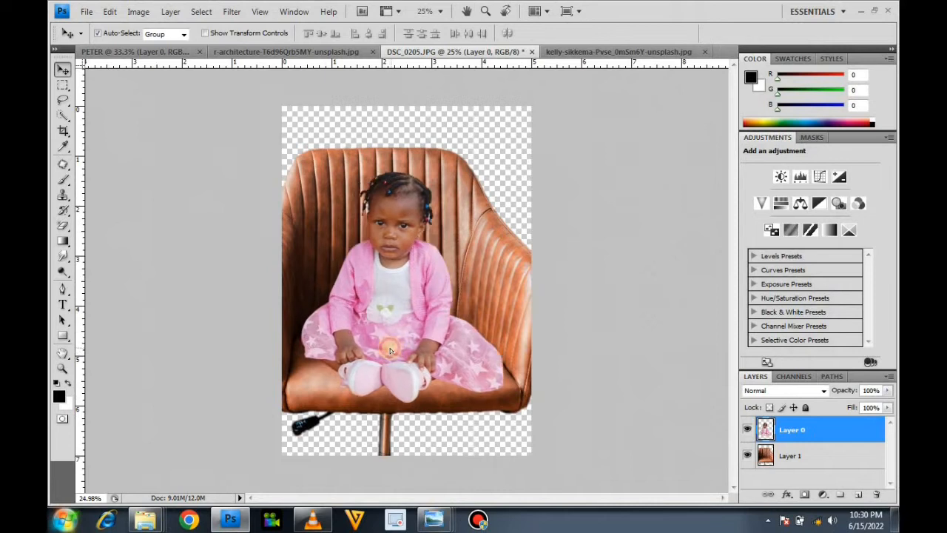
pyautogui.moveTo(396, 351); pyautogui.dragTo(393, 349)
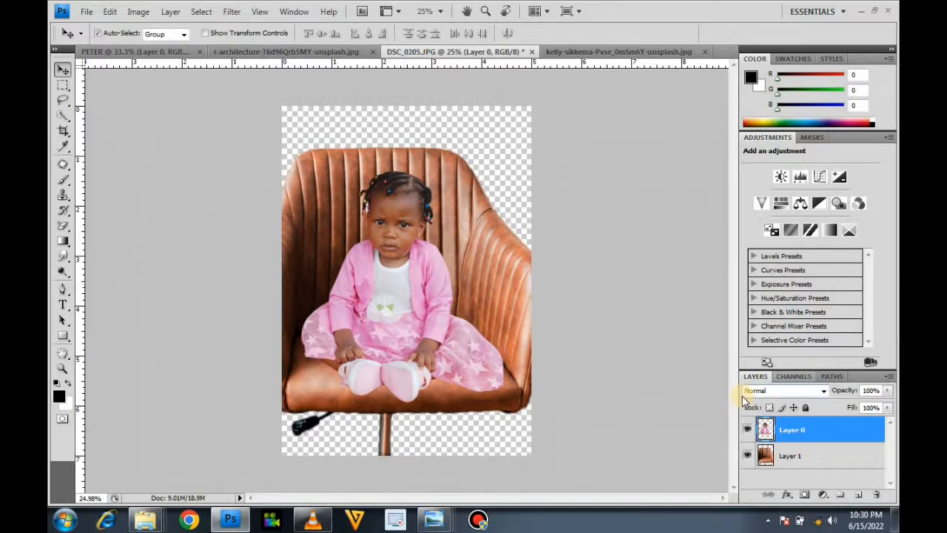
# Step: Select the child and chair layers together, scale them to 114%, and shift them down on the canvas
pyautogui.keyDown('shift'); pyautogui.click(805, 457); pyautogui.keyUp('shift')
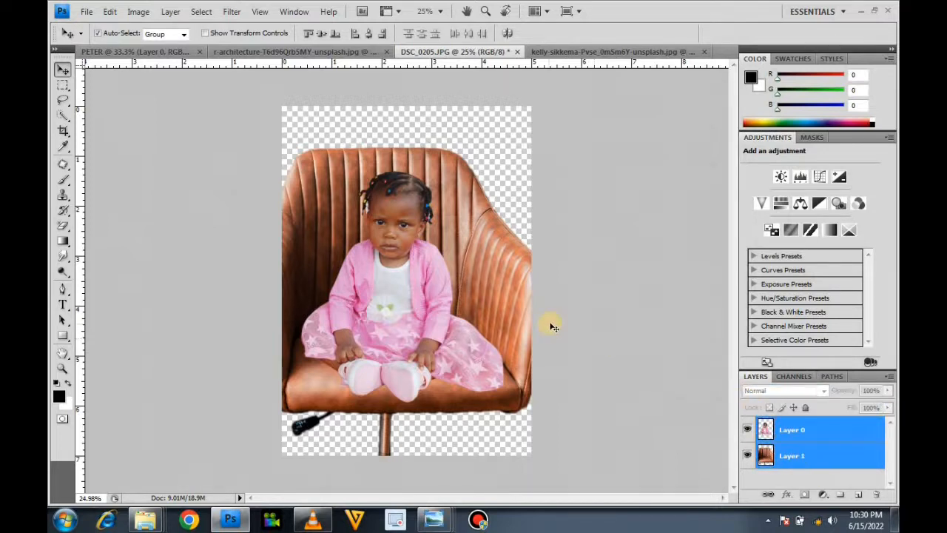
pyautogui.click(846, 430)
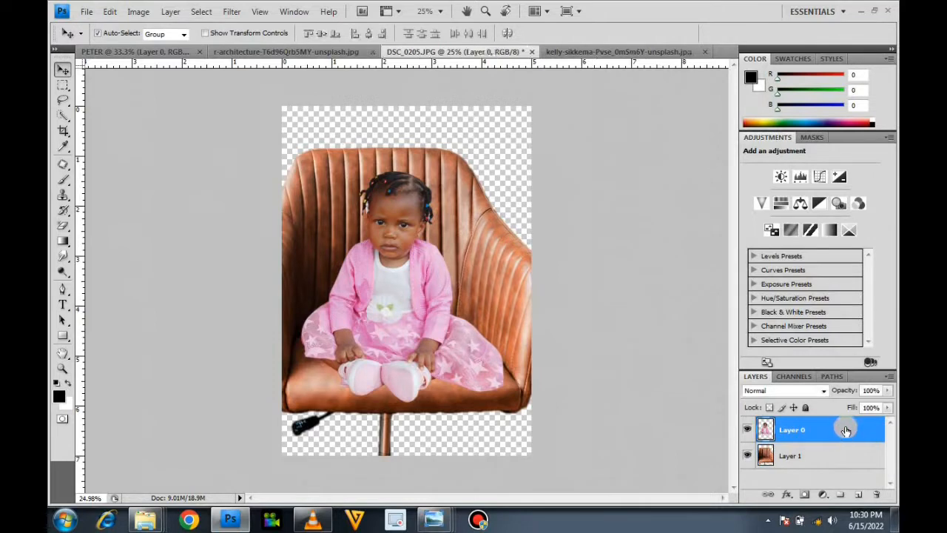
pyautogui.keyDown('shift'); pyautogui.click(817, 465); pyautogui.keyUp('shift')
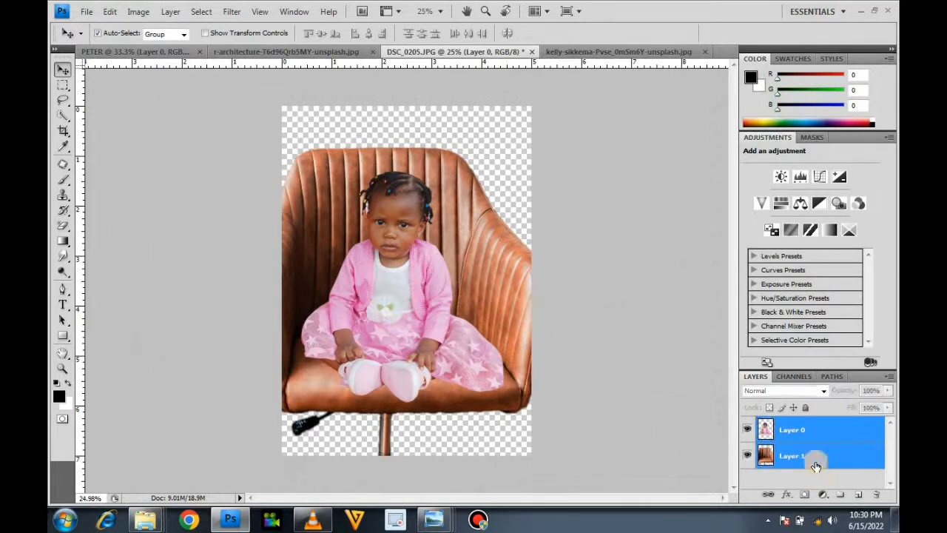
pyautogui.hotkey('ctrl', 't')
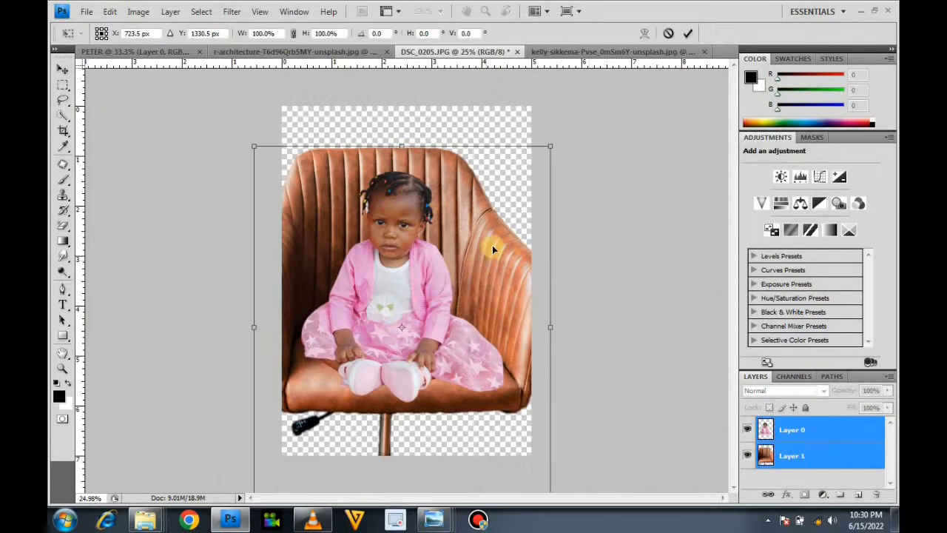
pyautogui.moveTo(552, 146); pyautogui.dragTo(577, 116)
pyautogui.moveTo(449, 261); pyautogui.dragTo(446, 300)
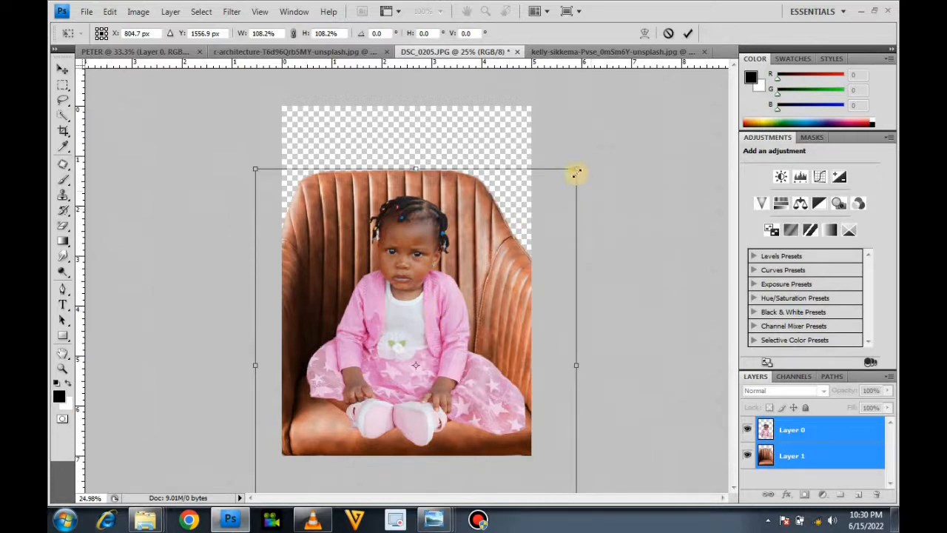
pyautogui.moveTo(580, 159); pyautogui.dragTo(583, 158)
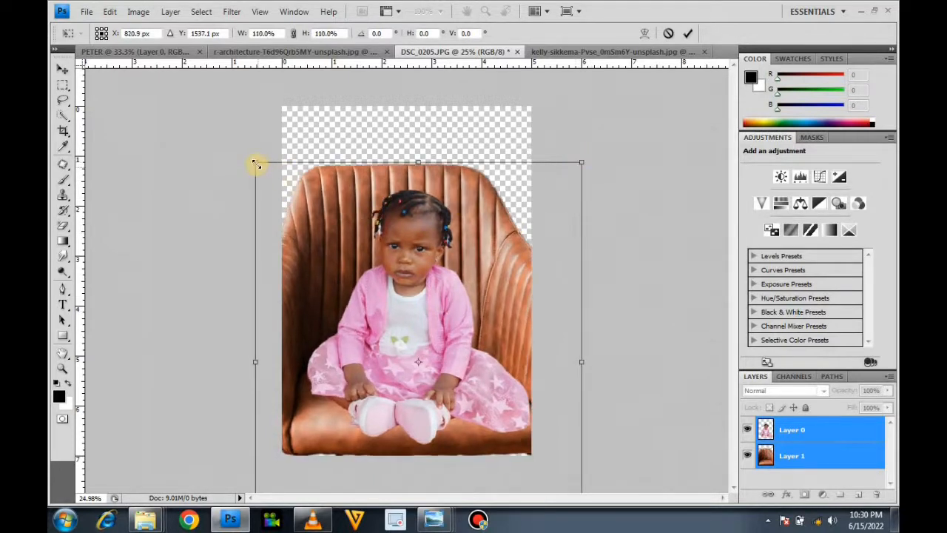
pyautogui.moveTo(252, 161); pyautogui.dragTo(242, 146)
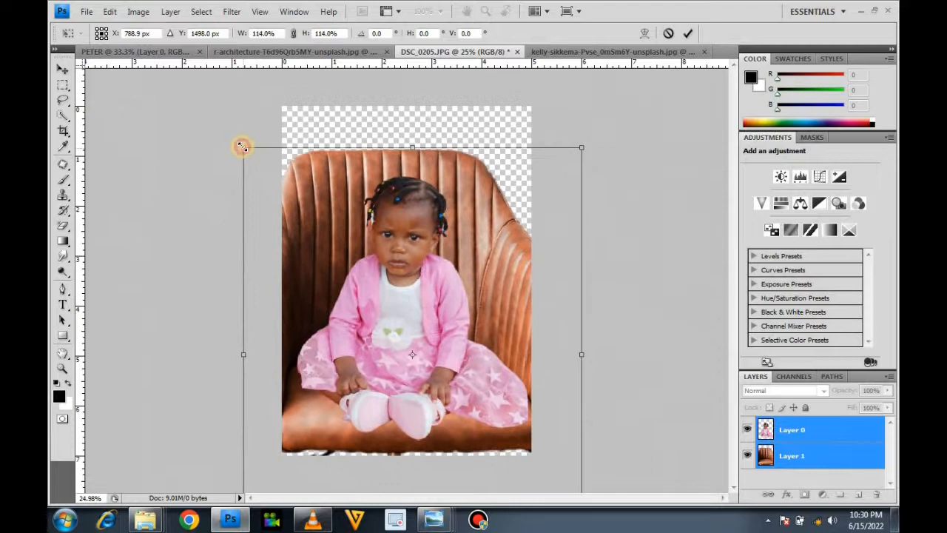
pyautogui.press('Return')
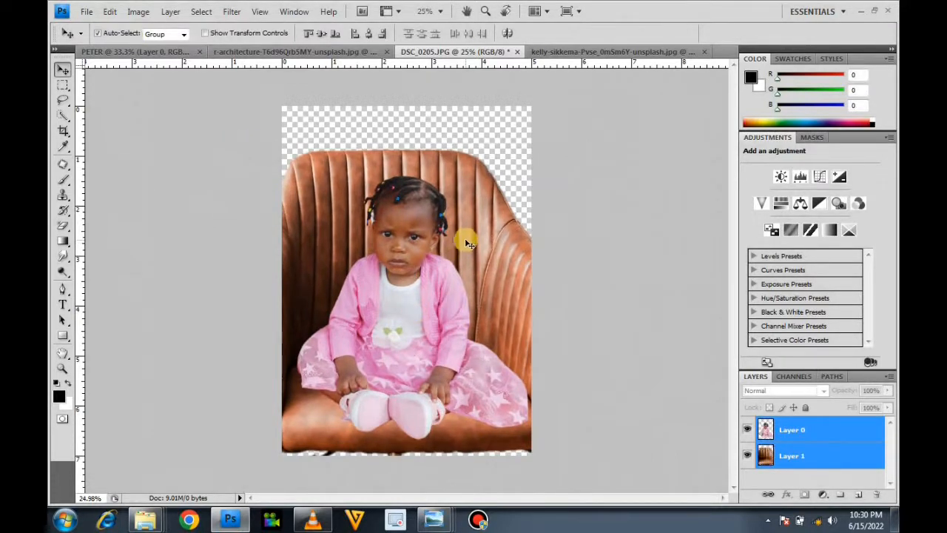
# Step: Nudge the child and chair layers down together until the seat fills the canvas's lower edge
pyautogui.press('Down')
pyautogui.press('Down')
pyautogui.press('Down')
pyautogui.press('Down')
pyautogui.press('Down')
pyautogui.press('Down')
pyautogui.press('Down')
pyautogui.press('Down')
pyautogui.press('Down')
pyautogui.press('Down')
pyautogui.press('Down')
pyautogui.press('Down')
pyautogui.press('Down')
pyautogui.press('Down')
pyautogui.press('Down')
pyautogui.press('Down')
pyautogui.press('Down')
pyautogui.press('Down')
pyautogui.press('Down')
pyautogui.press('Down')
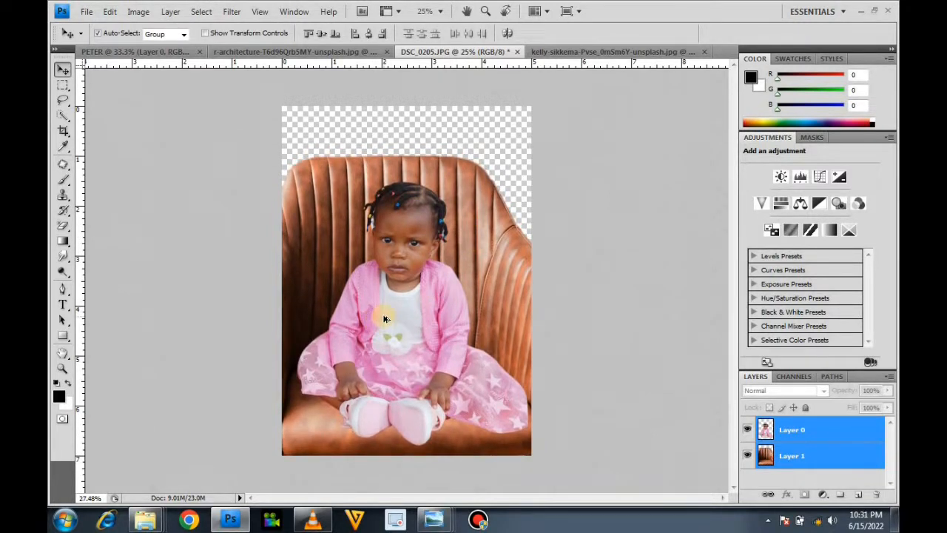
# Step: Free-transform only the child layer to 106.2%, shift it slightly right, and rotate it about -2.1°
pyautogui.scroll(3, 385, 319)
pyautogui.scroll(-4, 385, 318)
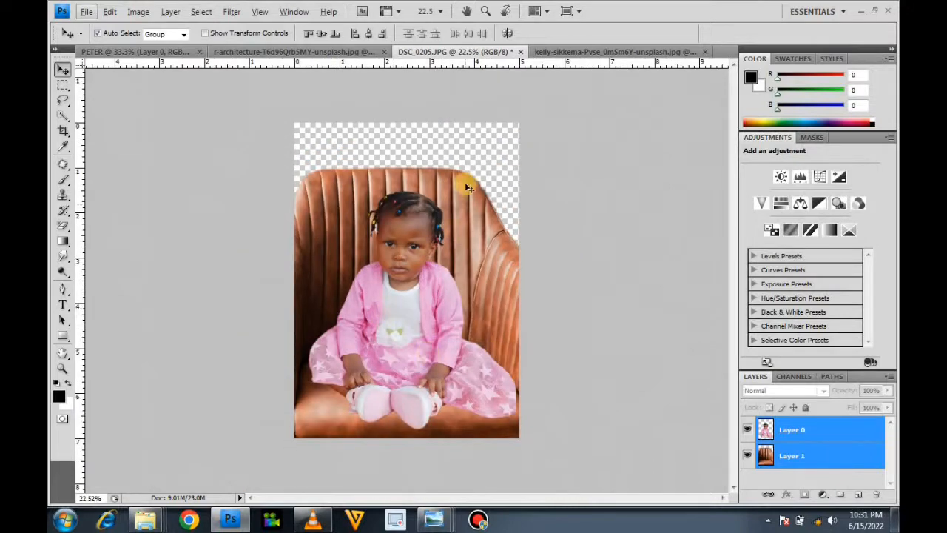
pyautogui.click(488, 151)
pyautogui.click(416, 293)
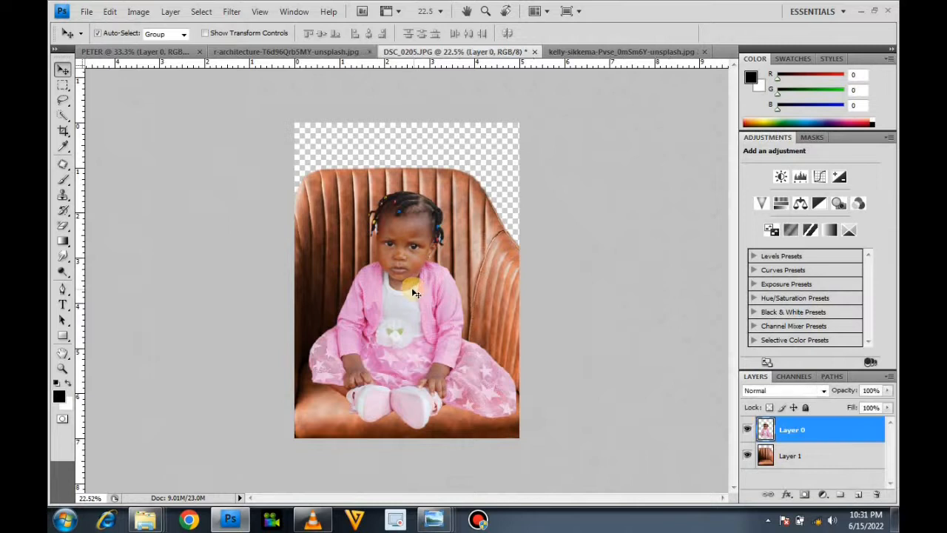
pyautogui.click(110, 12)
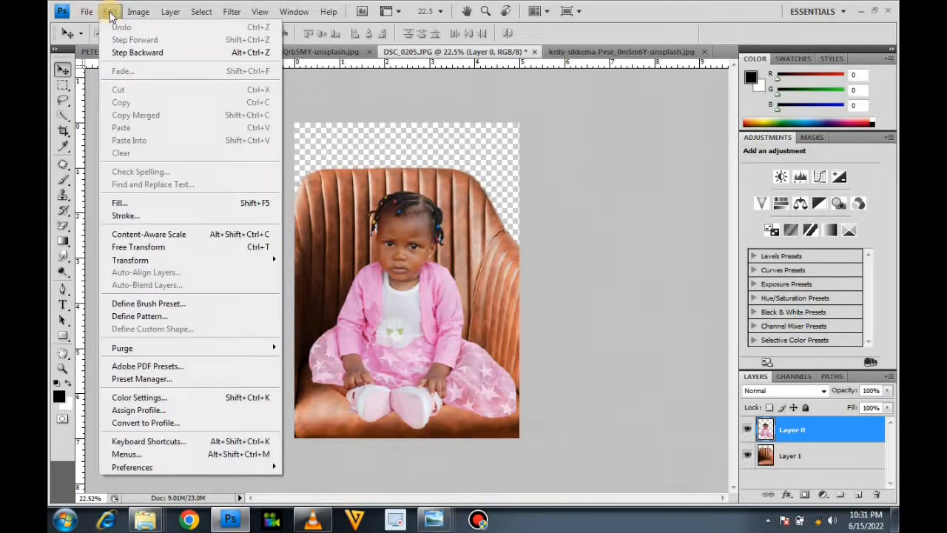
pyautogui.click(147, 249)
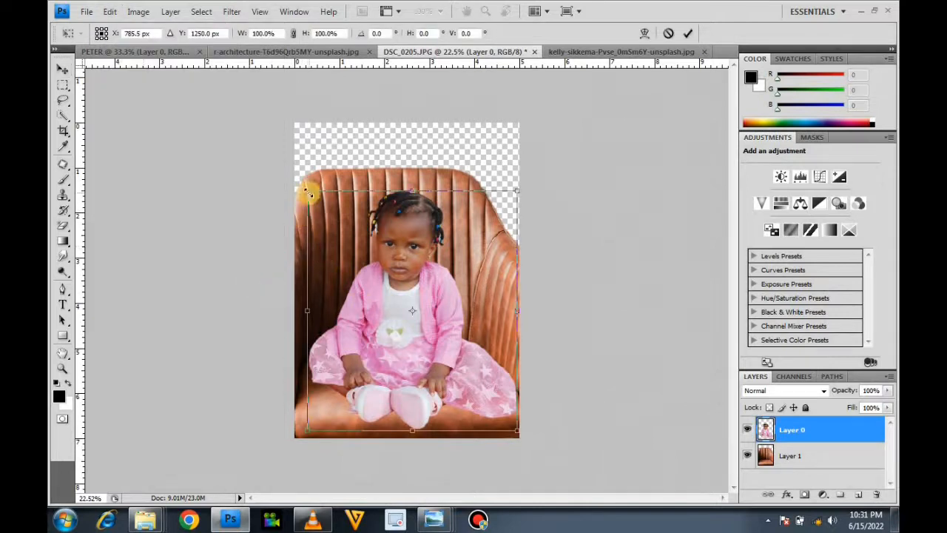
pyautogui.moveTo(304, 194); pyautogui.dragTo(296, 177)
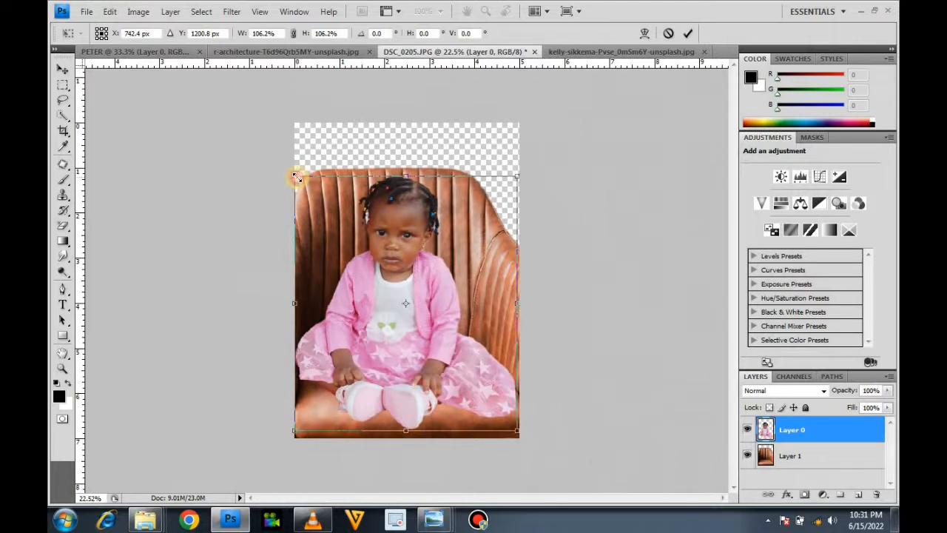
pyautogui.press('Right')
pyautogui.press('Right')
pyautogui.press('Right')
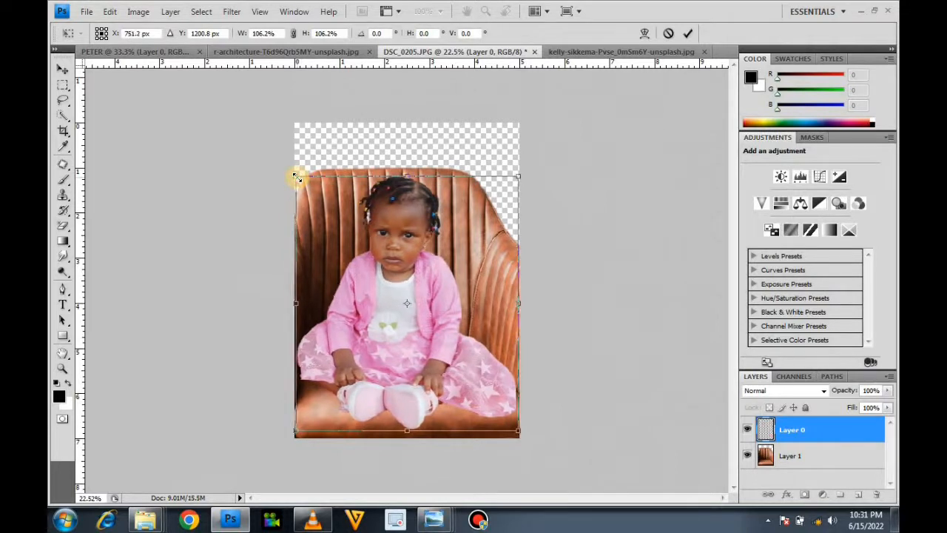
pyautogui.moveTo(563, 152); pyautogui.dragTo(563, 141)
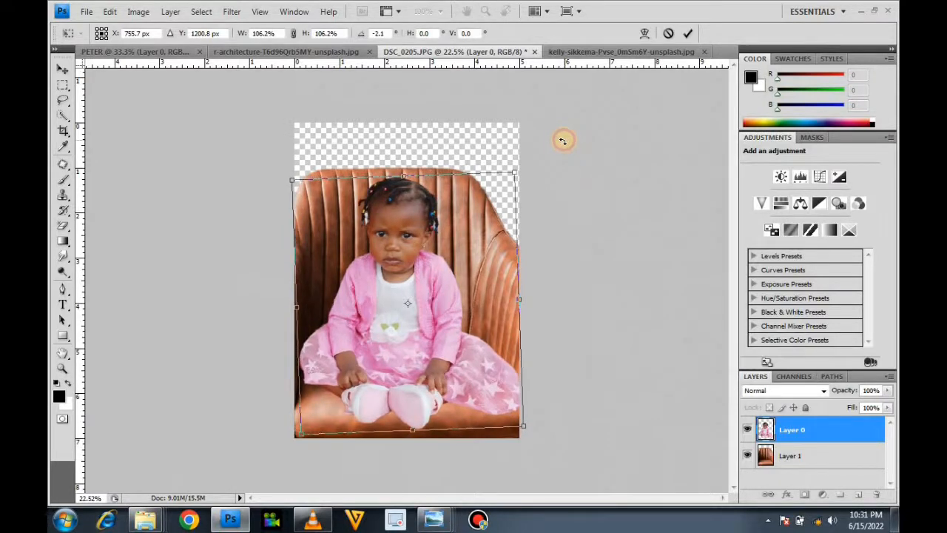
pyautogui.press('Return')
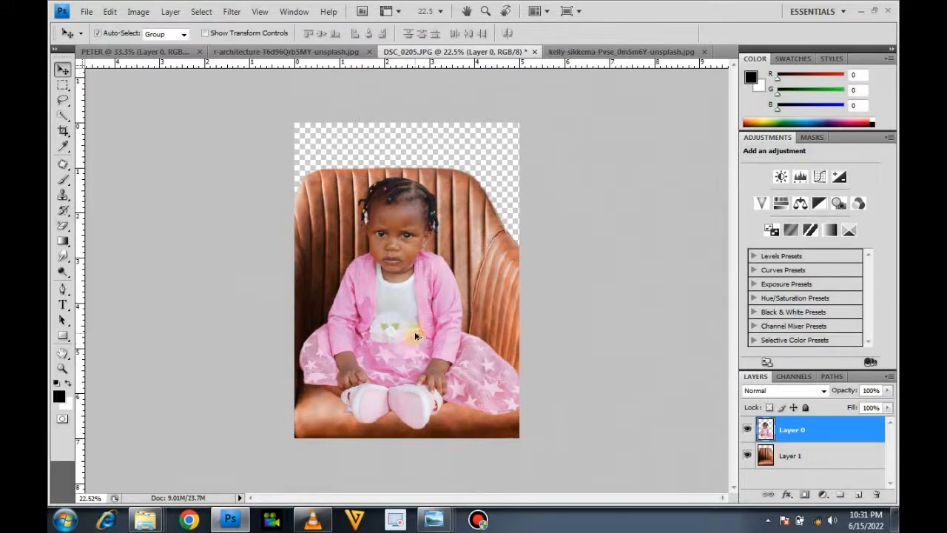
# Step: Darken the child layer's midtones with Levels, setting the RGB midtone input to 0.86
pyautogui.scroll(5, 426, 302)
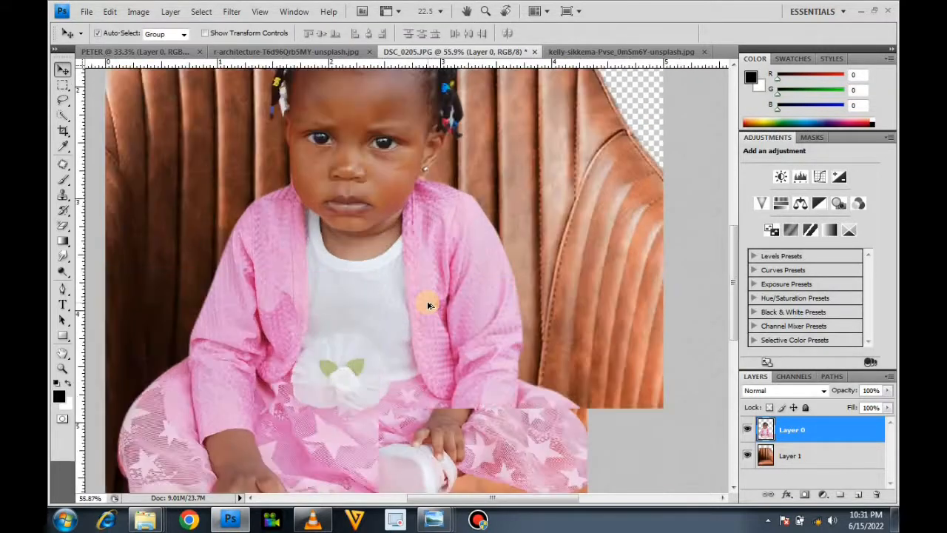
pyautogui.scroll(-3, 427, 305)
pyautogui.scroll(-2, 358, 288)
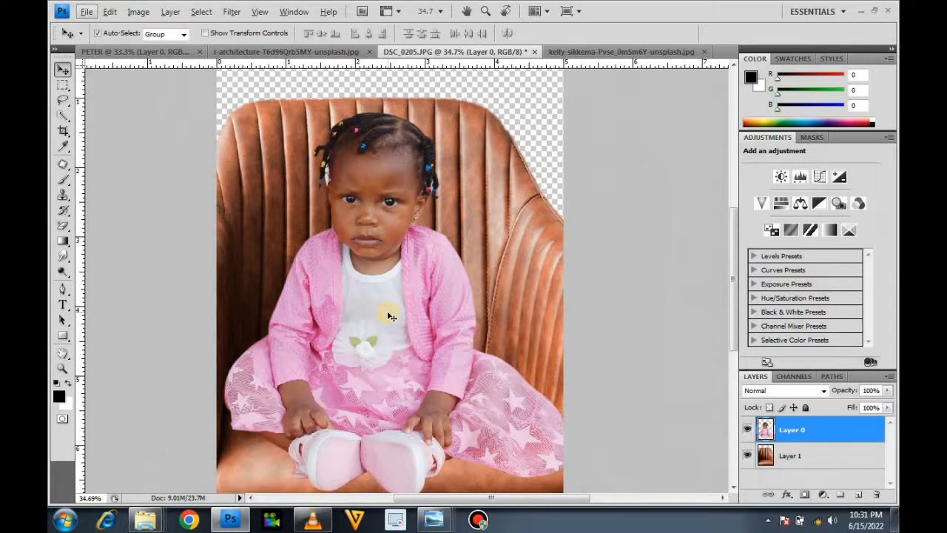
pyautogui.scroll(-1, 381, 298)
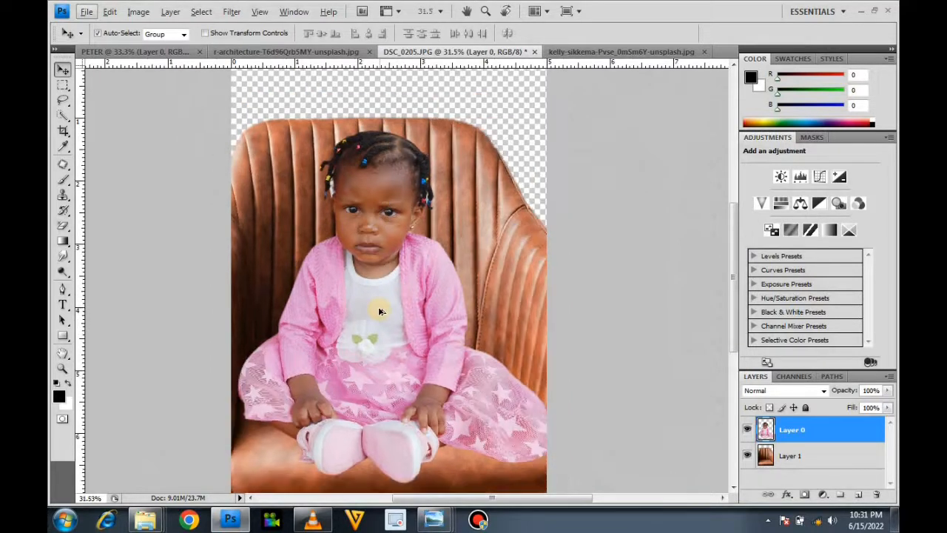
pyautogui.click(408, 289)
pyautogui.hotkey('ctrl', 'l')
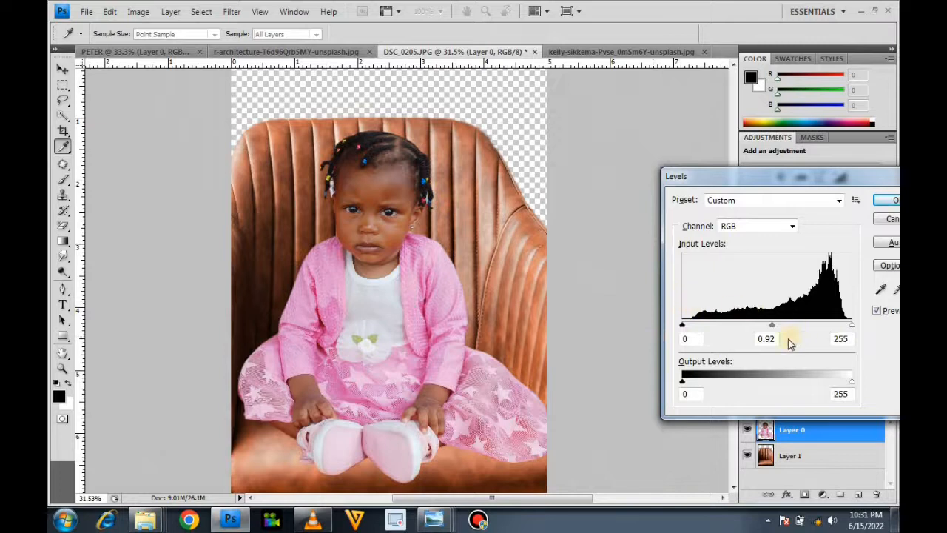
pyautogui.moveTo(775, 327); pyautogui.dragTo(775, 330)
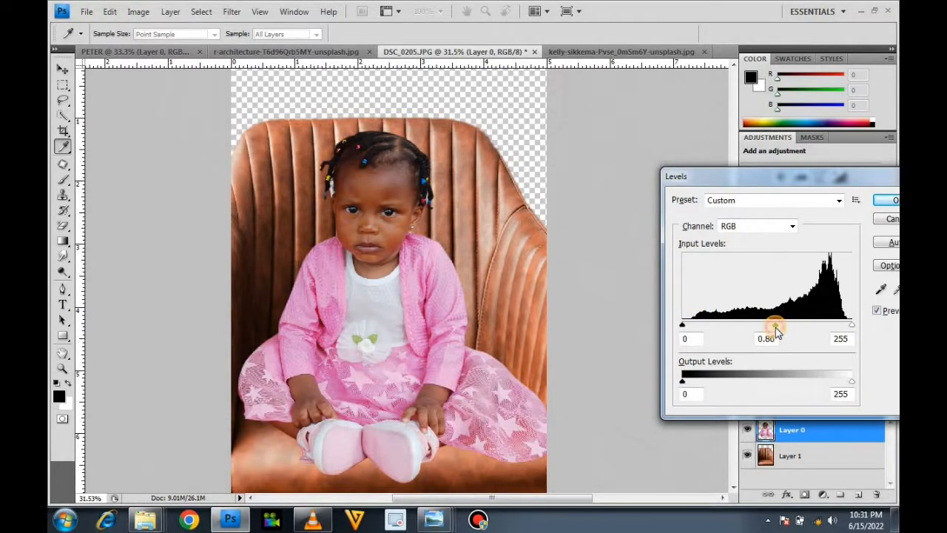
pyautogui.click(890, 201)
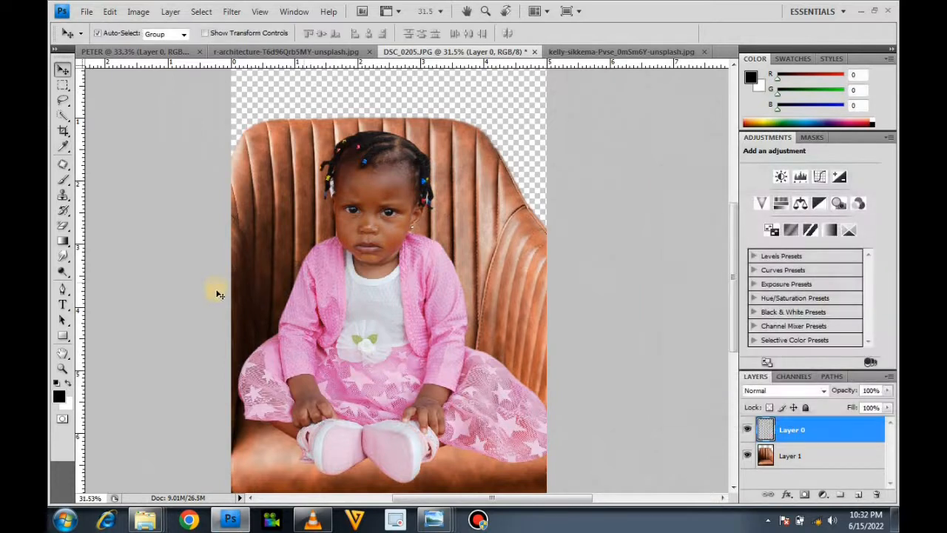
# Step: Lasso the child's body and the chair area below the neck, and feather the selection by 88 pixels
pyautogui.click(64, 101)
pyautogui.moveTo(64, 101); pyautogui.dragTo(129, 102)
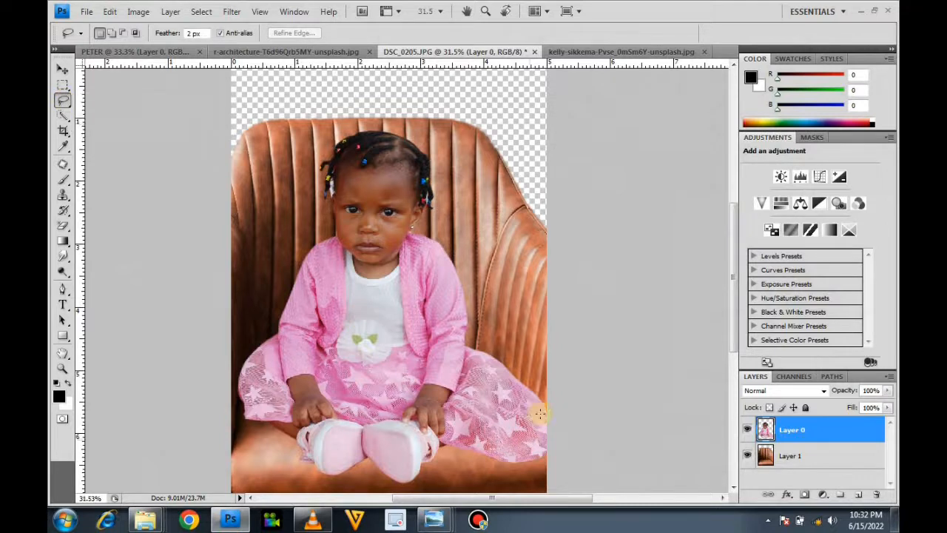
pyautogui.moveTo(571, 412)
pyautogui.mouseDown()
pyautogui.moveTo(561, 351)
pyautogui.moveTo(466, 266)
pyautogui.moveTo(443, 216)
pyautogui.moveTo(408, 237)
pyautogui.moveTo(390, 266)
pyautogui.moveTo(356, 275)
pyautogui.moveTo(337, 274)
pyautogui.moveTo(323, 229)
pyautogui.moveTo(268, 207)
pyautogui.moveTo(214, 223)
pyautogui.mouseUp()
pyautogui.moveTo(133, 404)
pyautogui.mouseDown()
pyautogui.moveTo(167, 468)
pyautogui.moveTo(254, 510)
pyautogui.moveTo(479, 523)
pyautogui.moveTo(591, 515)
pyautogui.moveTo(651, 389)
pyautogui.moveTo(609, 327)
pyautogui.moveTo(504, 289)
pyautogui.moveTo(348, 264)
pyautogui.mouseUp()
pyautogui.scroll(3, 280, 275)
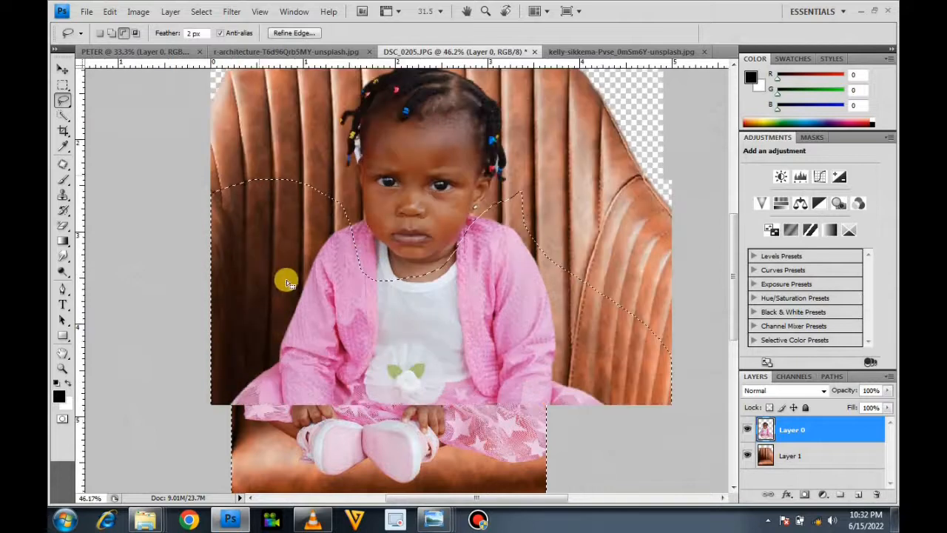
pyautogui.rightClick(479, 293)
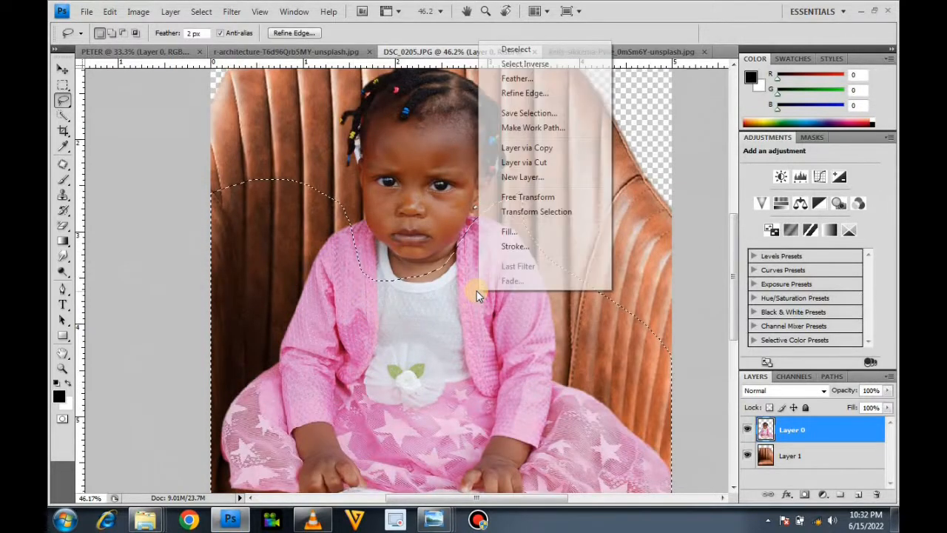
pyautogui.click(511, 78)
pyautogui.write('88')
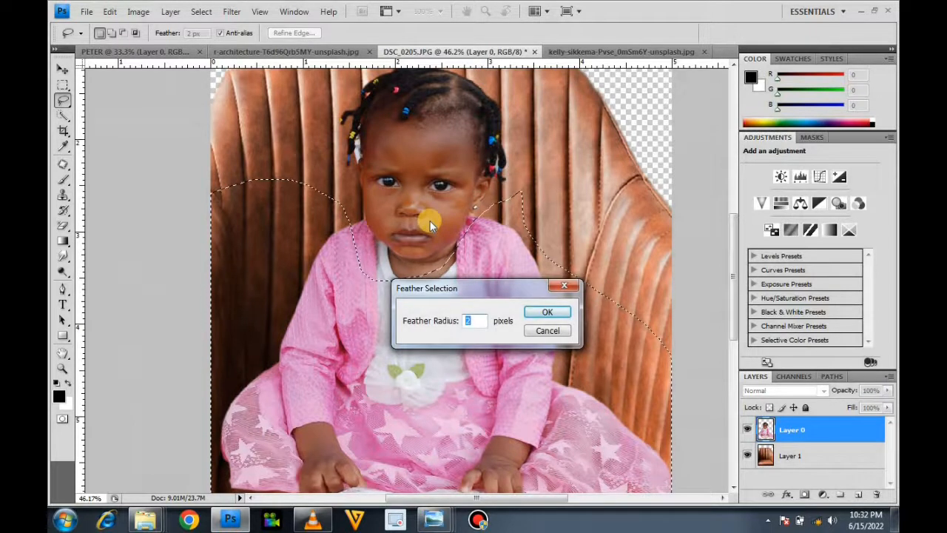
pyautogui.click(560, 311)
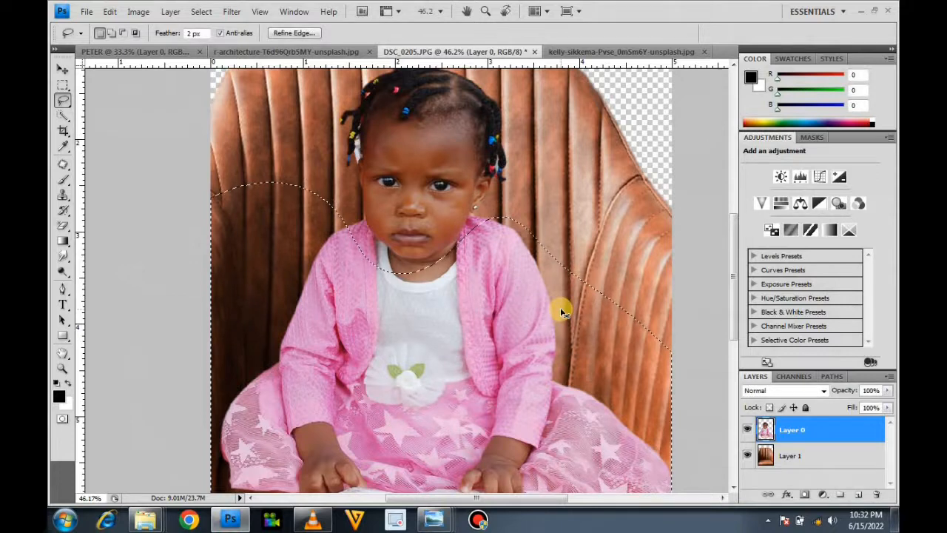
# Step: Darken the selected clothing area of the child layer with Levels, setting the RGB midtone input to 0.92
pyautogui.click(137, 11)
pyautogui.moveTo(155, 48)
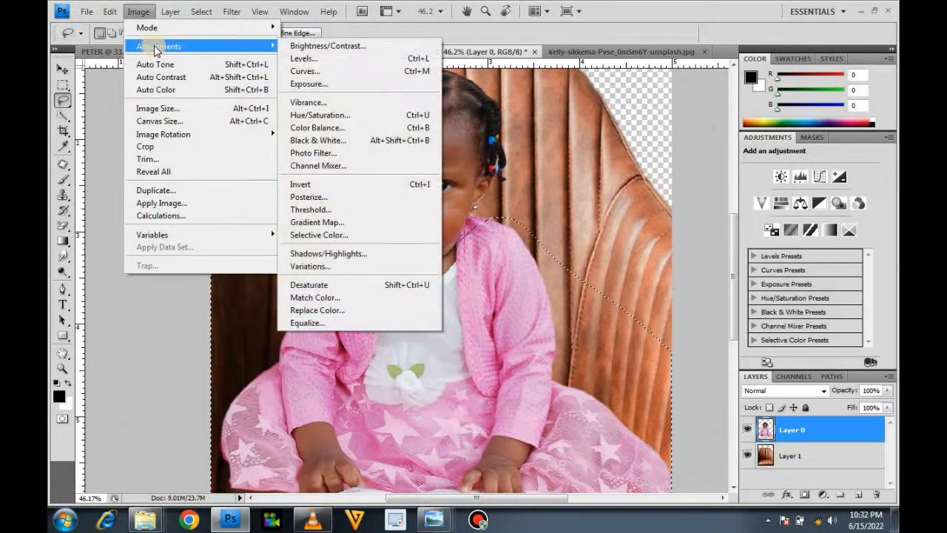
pyautogui.click(349, 61)
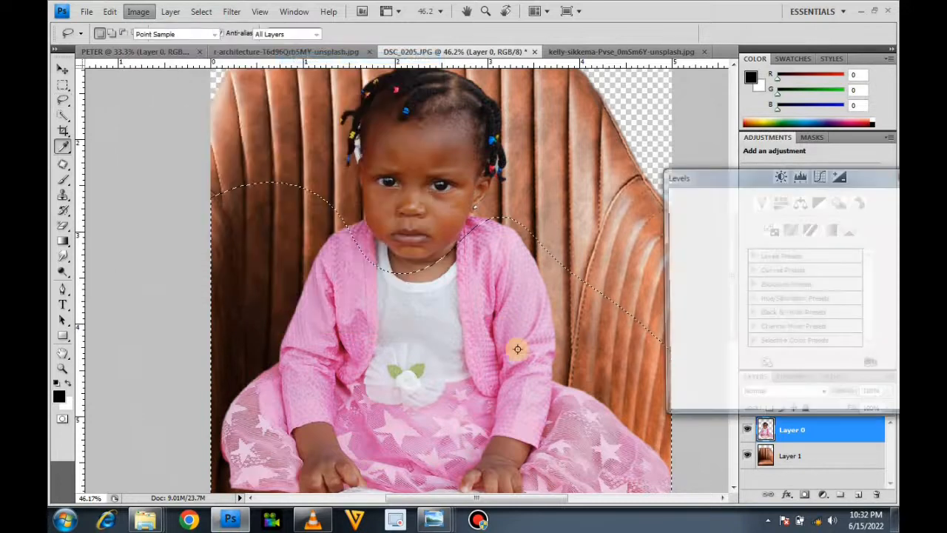
pyautogui.moveTo(763, 324); pyautogui.dragTo(783, 325)
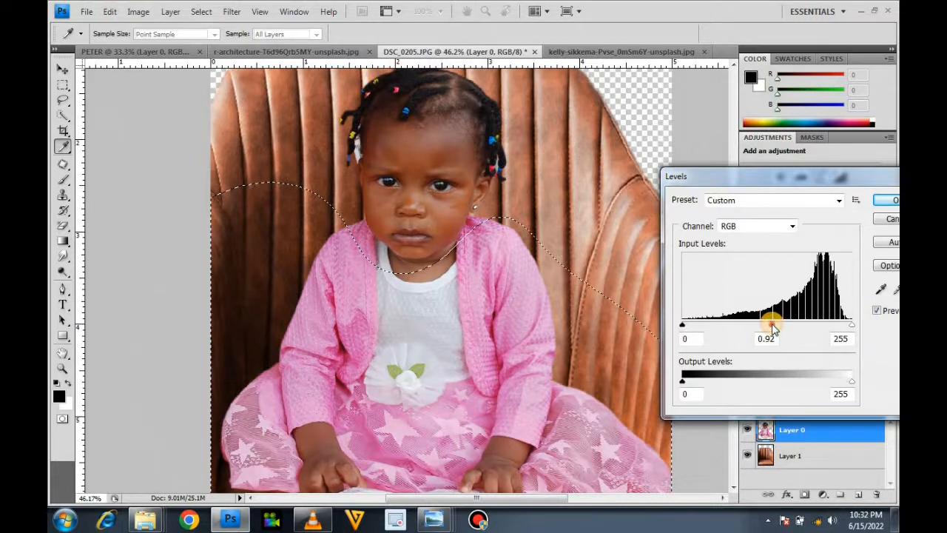
pyautogui.click(890, 199)
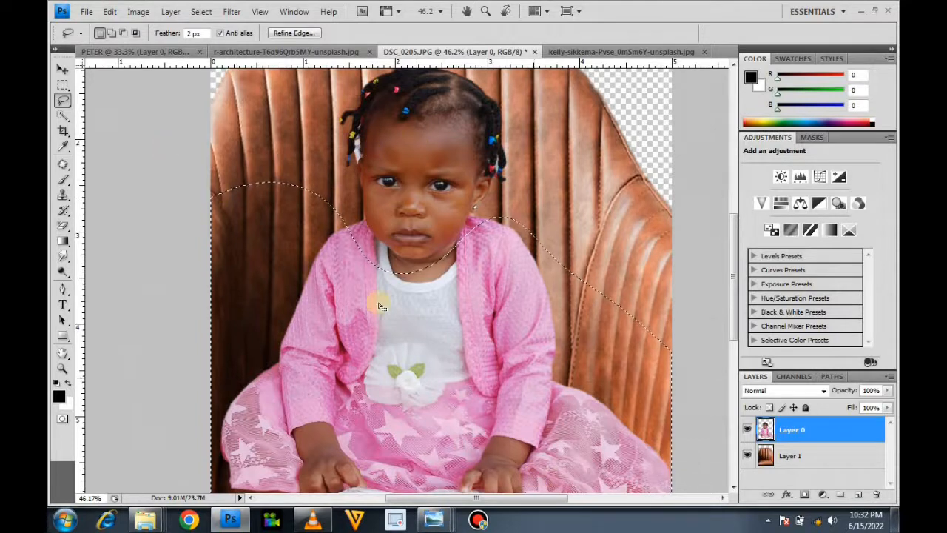
# Step: Invert the selection so it covers the child's head and face
pyautogui.click(201, 12)
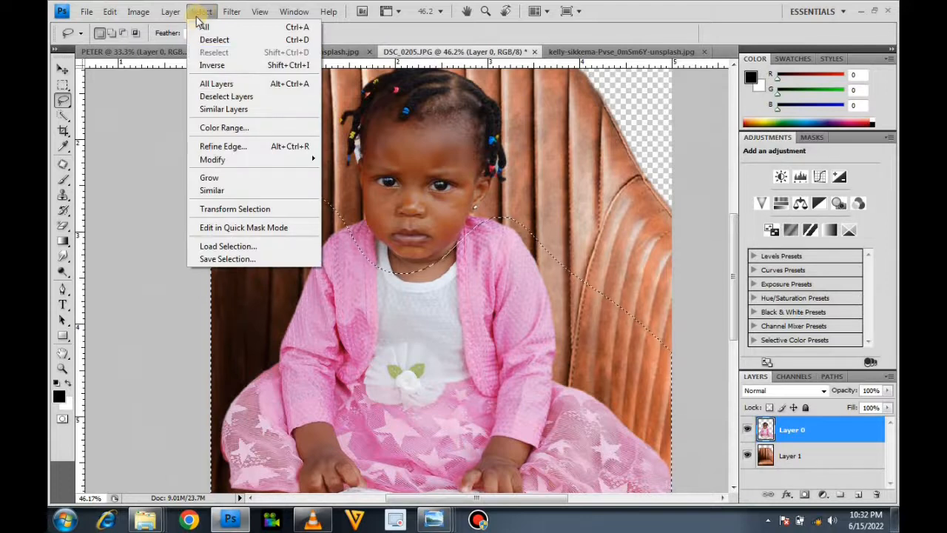
pyautogui.click(228, 64)
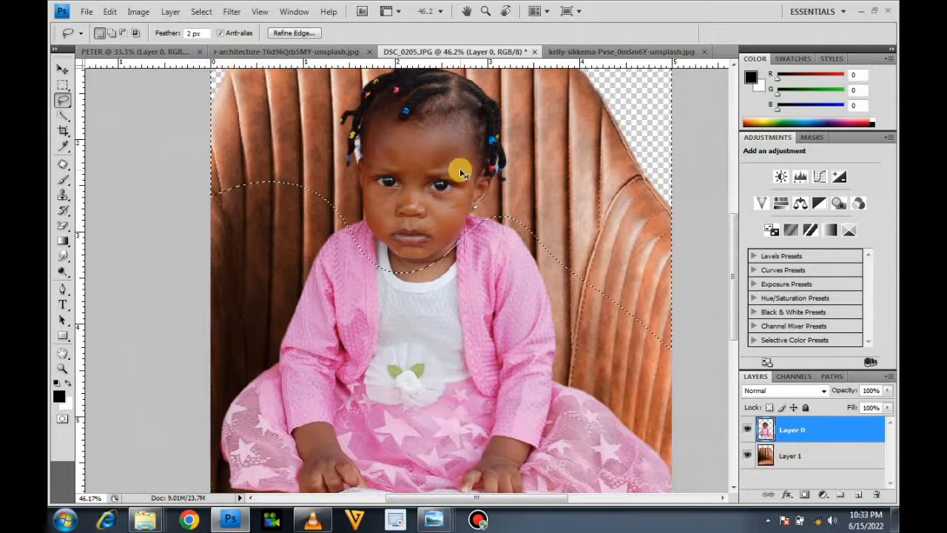
pyautogui.press('i')
pyautogui.hotkey('ctrl', 'm')
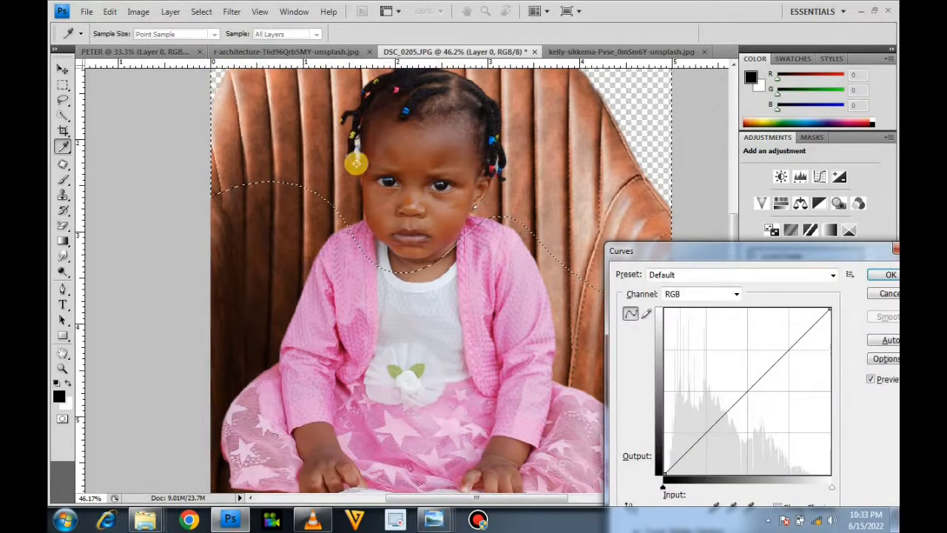
pyautogui.click(886, 293)
pyautogui.press('l')
# Step: Brighten the child's face with an RGB Curves point at input 115 and output 143, and clear the selection
pyautogui.click(137, 11)
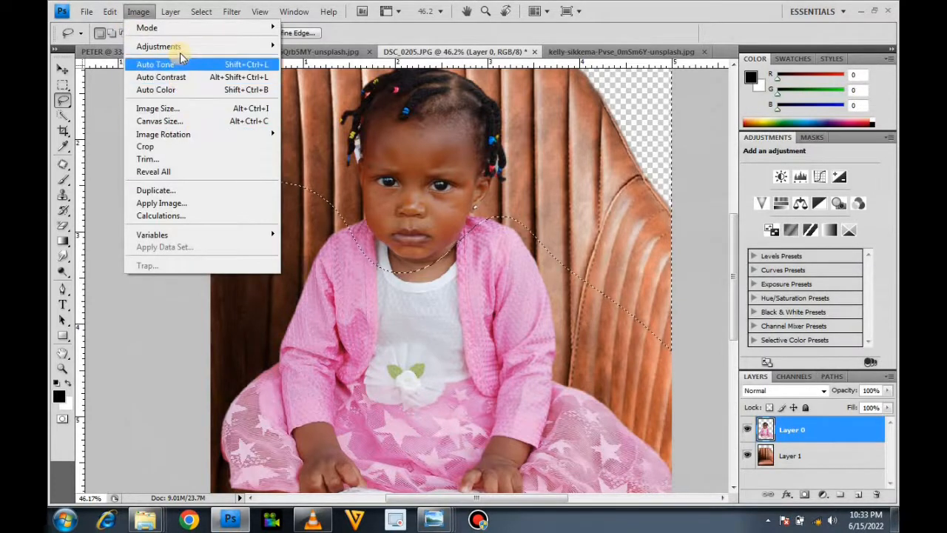
pyautogui.moveTo(182, 46)
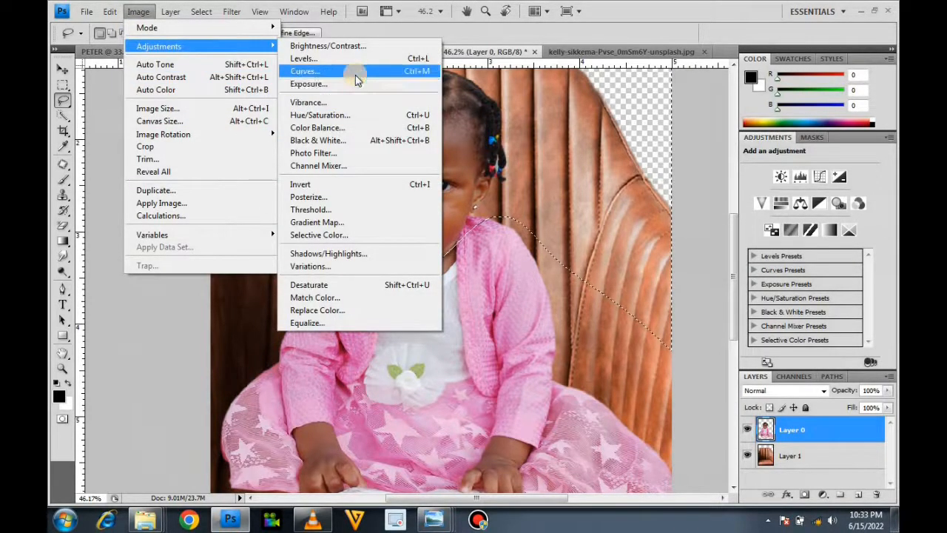
pyautogui.click(355, 74)
pyautogui.moveTo(746, 390); pyautogui.dragTo(739, 381)
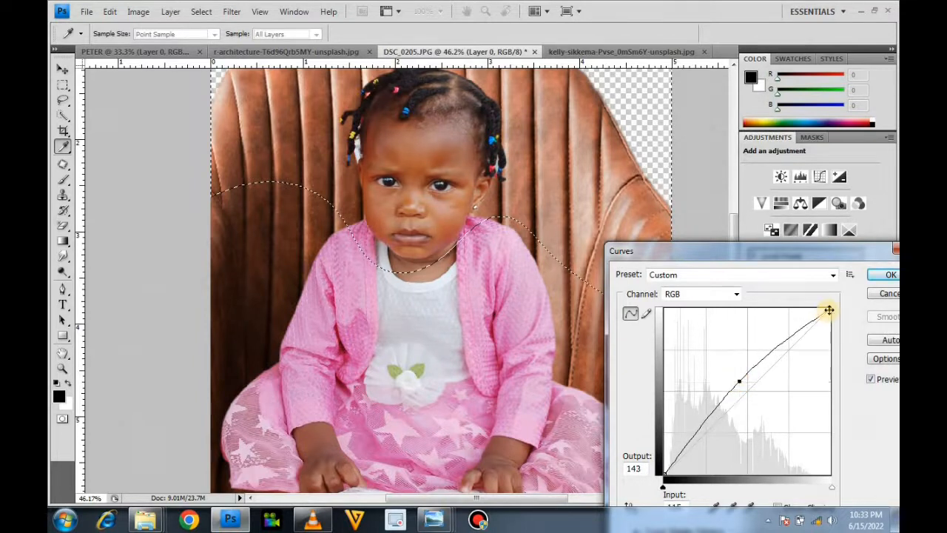
pyautogui.click(887, 275)
pyautogui.press('l')
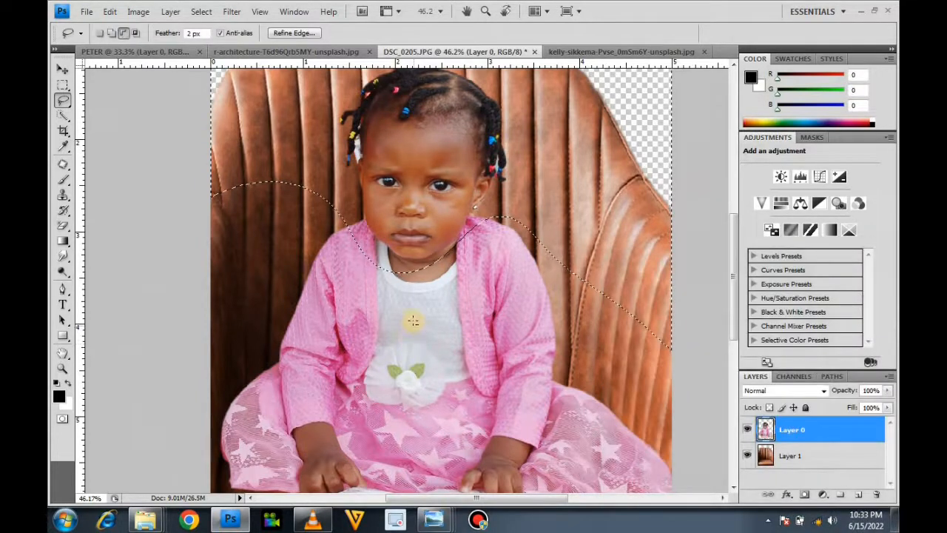
pyautogui.scroll(-2, 393, 292)
pyautogui.scroll(-3, 392, 292)
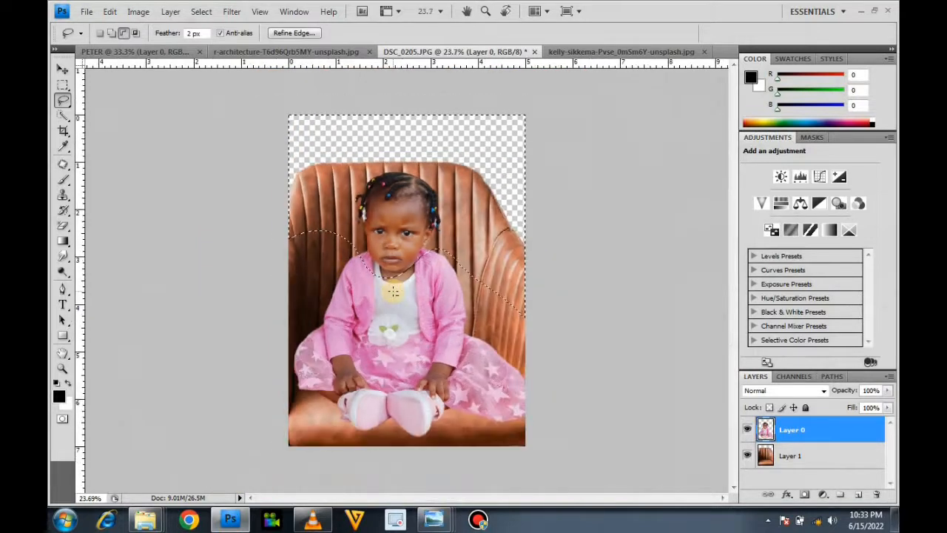
pyautogui.click(196, 300)
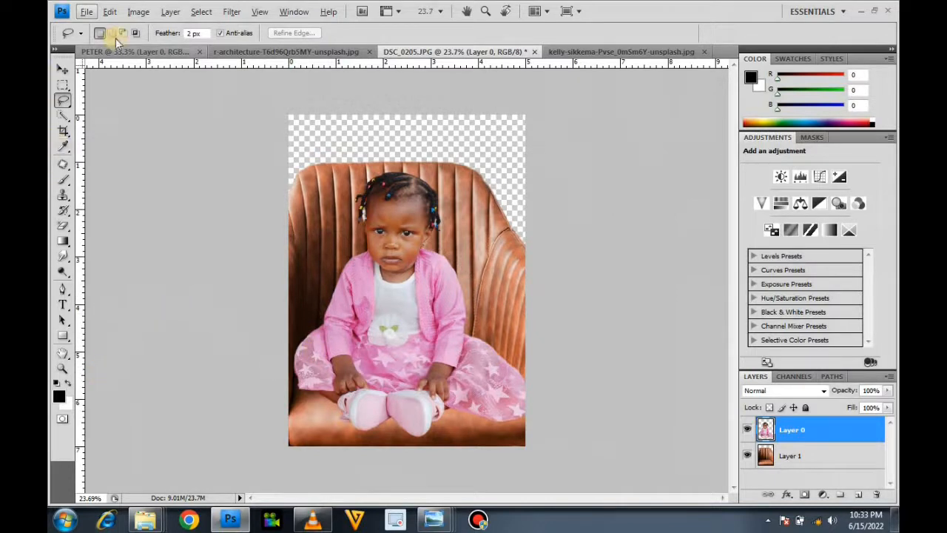
# Step: Apply Color Balance to the child layer's midtones with cyan–red at +5 and magenta–green at -3
pyautogui.click(140, 13)
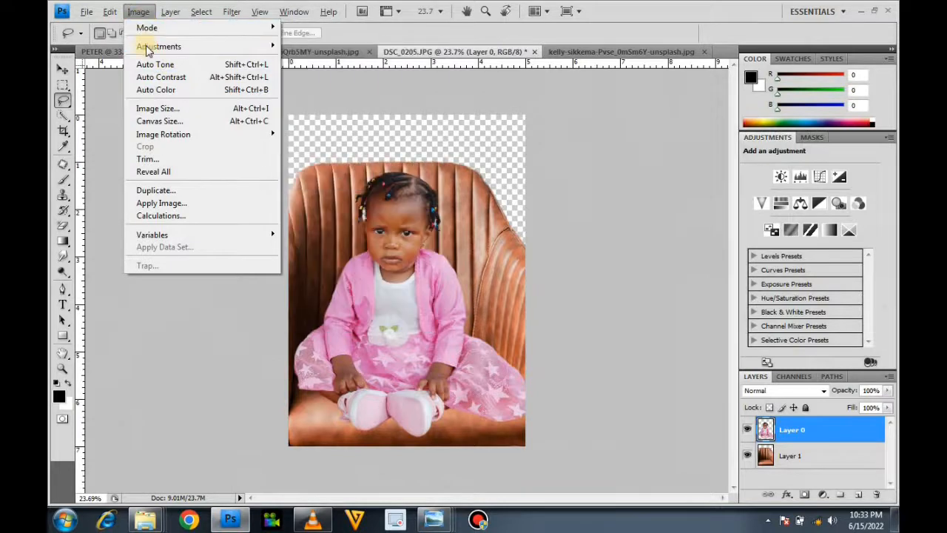
pyautogui.moveTo(170, 46)
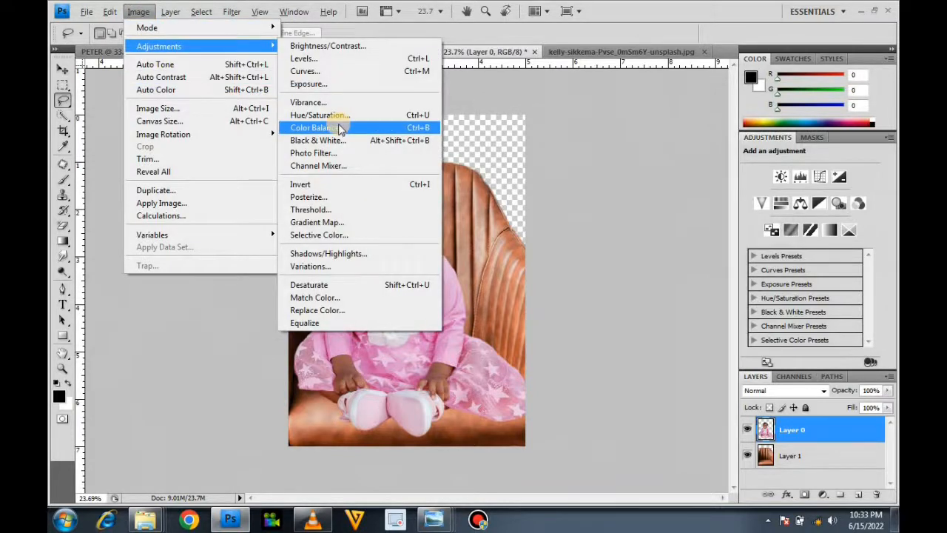
pyautogui.click(338, 125)
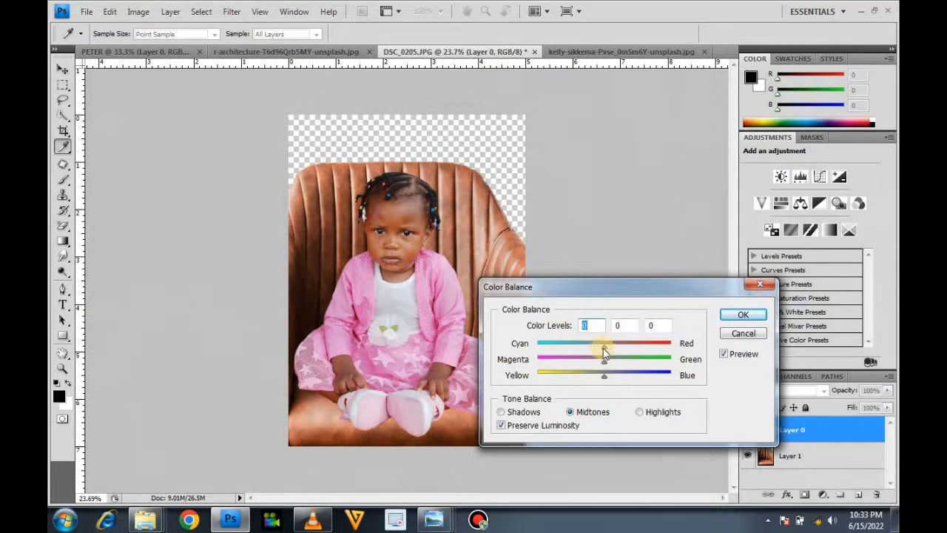
pyautogui.moveTo(605, 347); pyautogui.dragTo(609, 349)
pyautogui.click(622, 325)
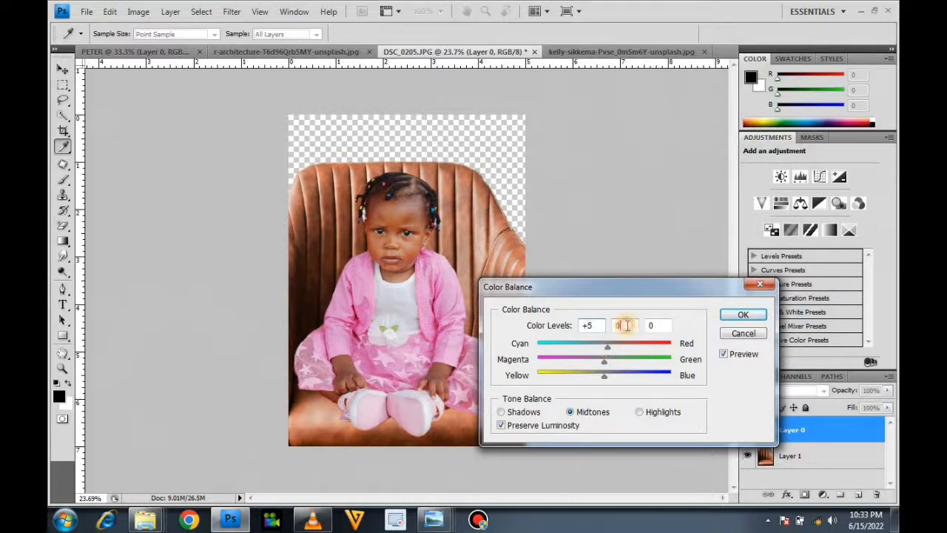
pyautogui.doubleClick(622, 324)
pyautogui.press('Down')
pyautogui.press('Down')
pyautogui.press('Down')
pyautogui.click(628, 326)
pyautogui.click(742, 314)
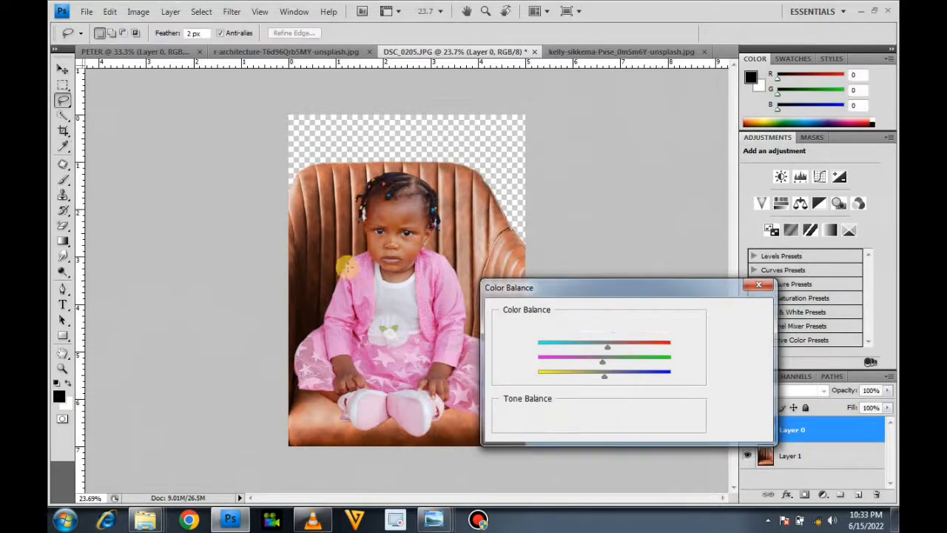
# Step: Examine the toned child up close and compare the DSC_0205 composite with the living-room photo
pyautogui.scroll(2, 376, 263)
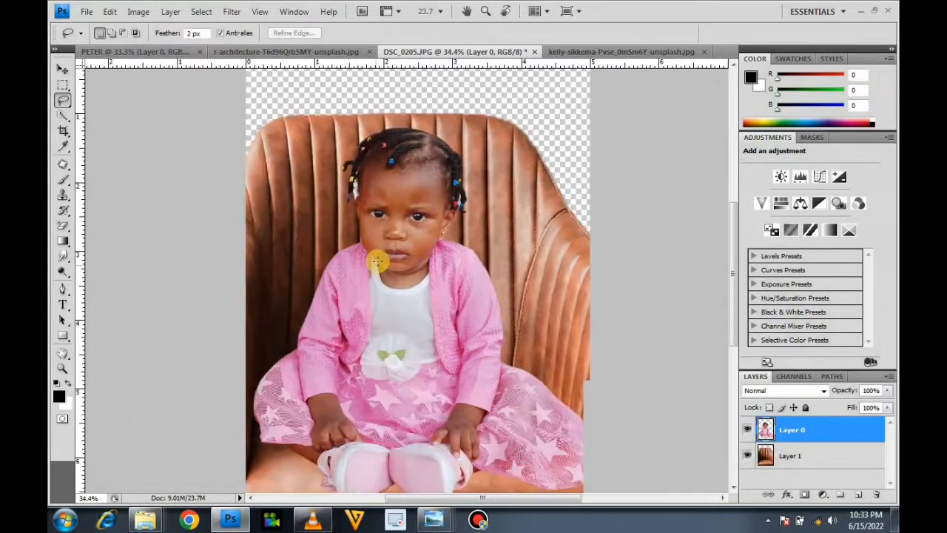
pyautogui.scroll(2, 378, 261)
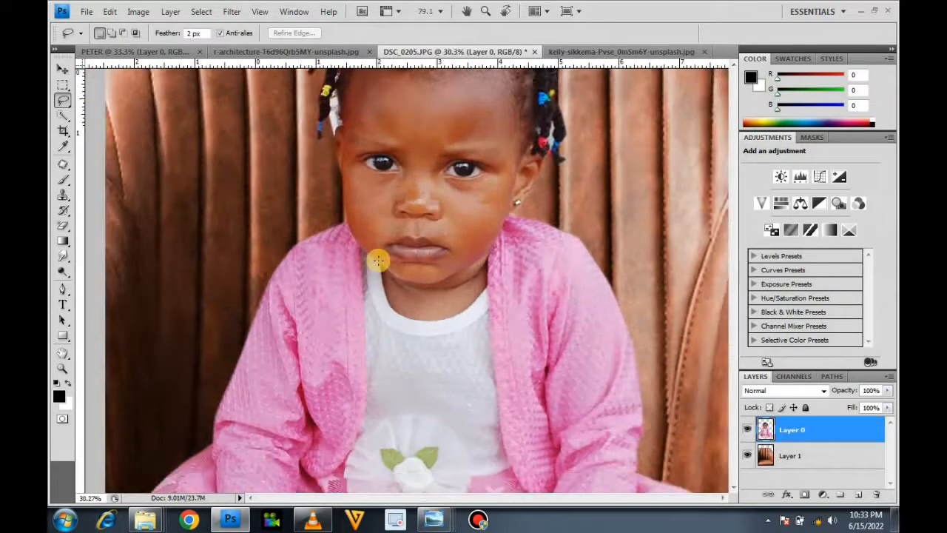
pyautogui.scroll(-7, 379, 261)
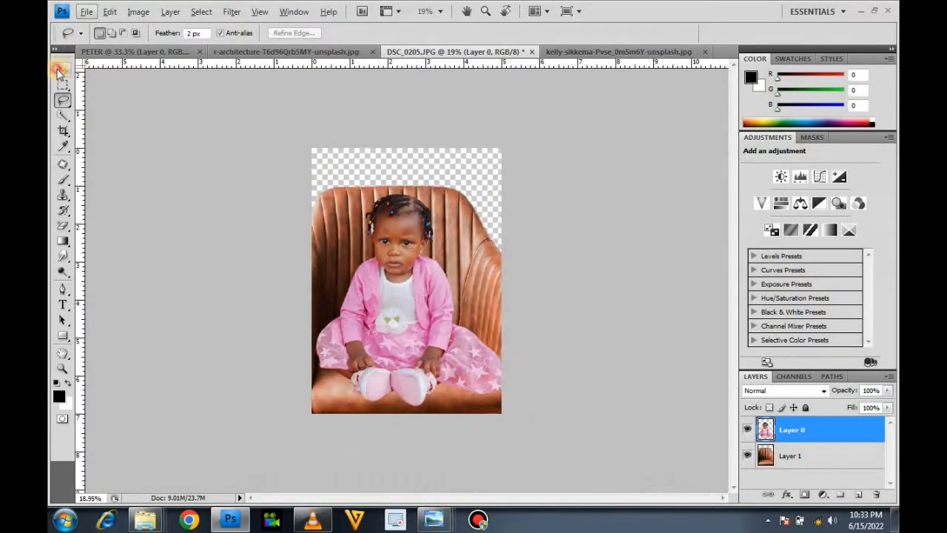
pyautogui.click(63, 69)
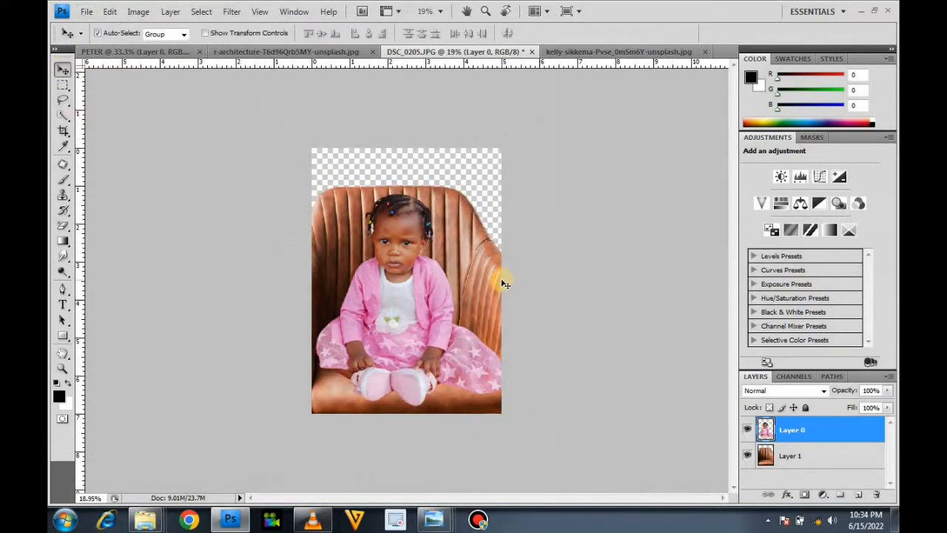
pyautogui.click(330, 52)
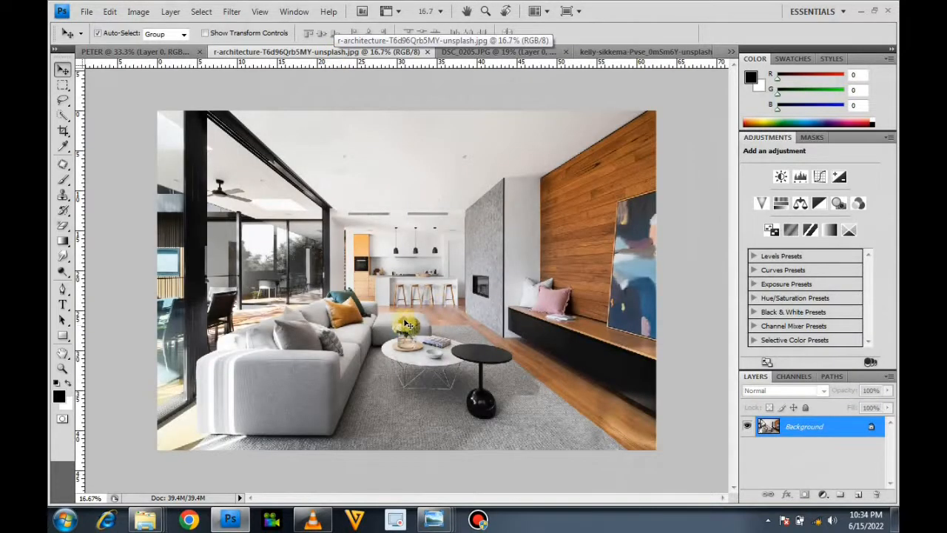
pyautogui.click(498, 51)
pyautogui.click(333, 55)
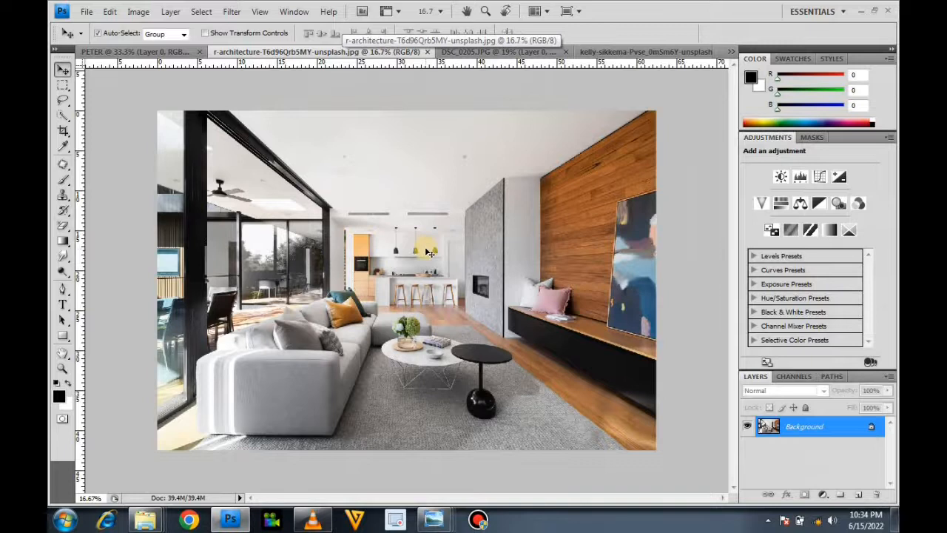
pyautogui.click(477, 52)
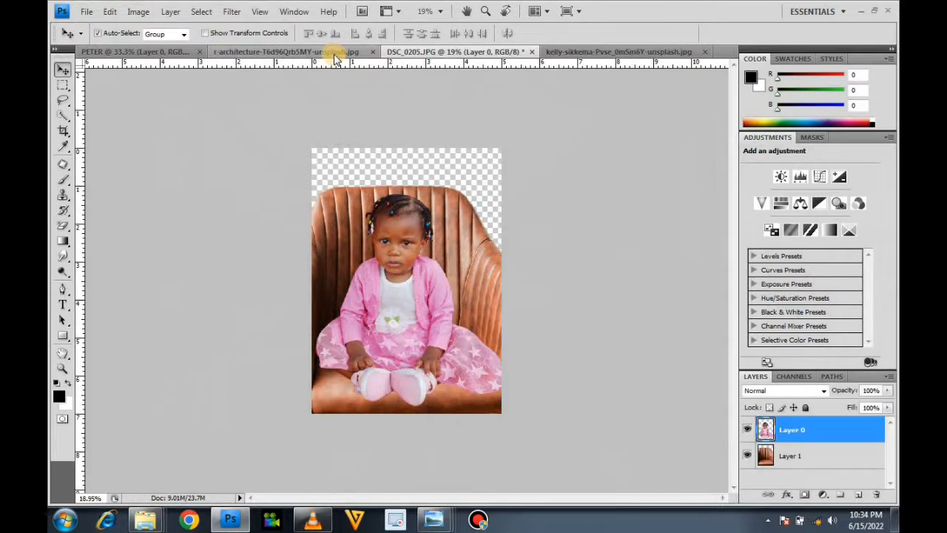
# Step: Copy the living-room photo r-architecture-T6d96Qrb5MY-unsplash.jpg into DSC_0205 as a new layer and position it across the whole canvas
pyautogui.click(334, 56)
pyautogui.moveTo(500, 51); pyautogui.dragTo(407, 191)
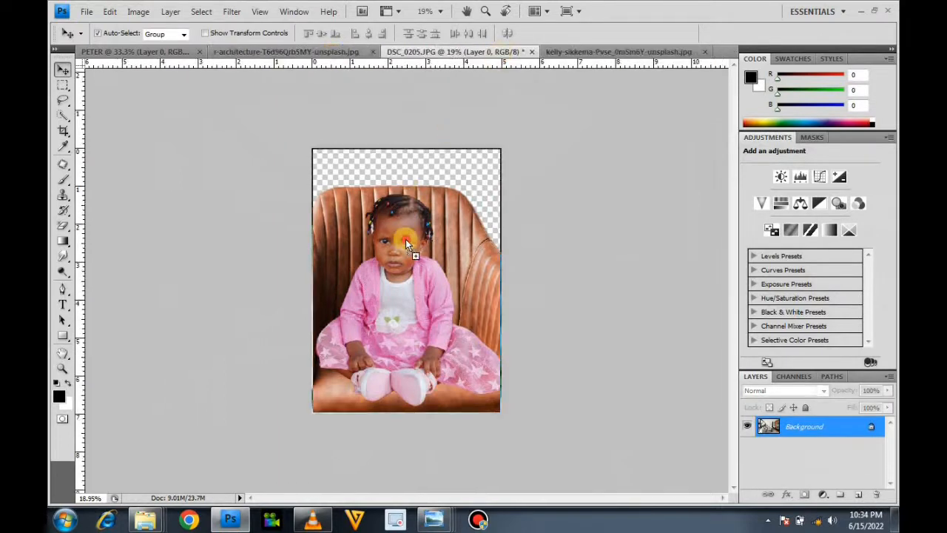
pyautogui.moveTo(405, 239); pyautogui.dragTo(406, 241)
pyautogui.moveTo(458, 257); pyautogui.dragTo(266, 302)
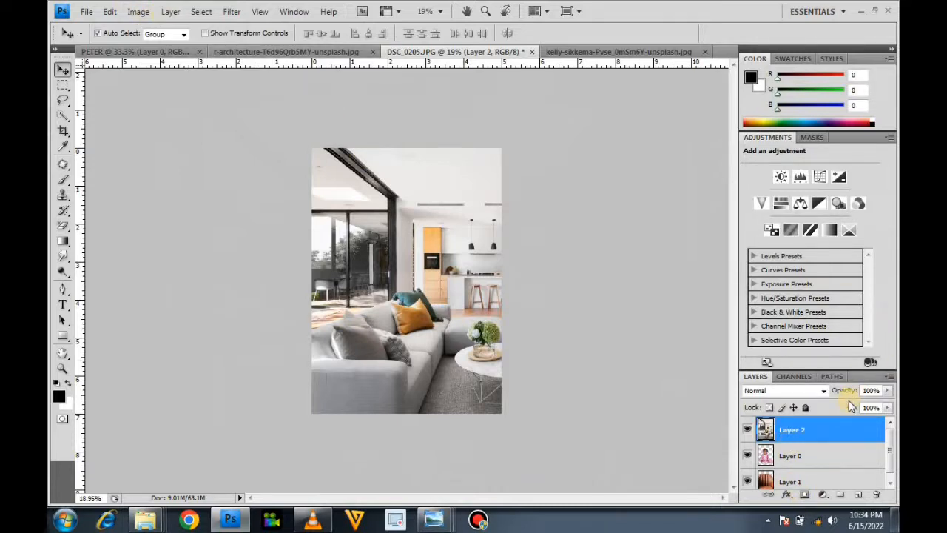
# Step: Send the living-room photo layer to the back of the stack, behind the child and the leather chair
pyautogui.click(823, 436)
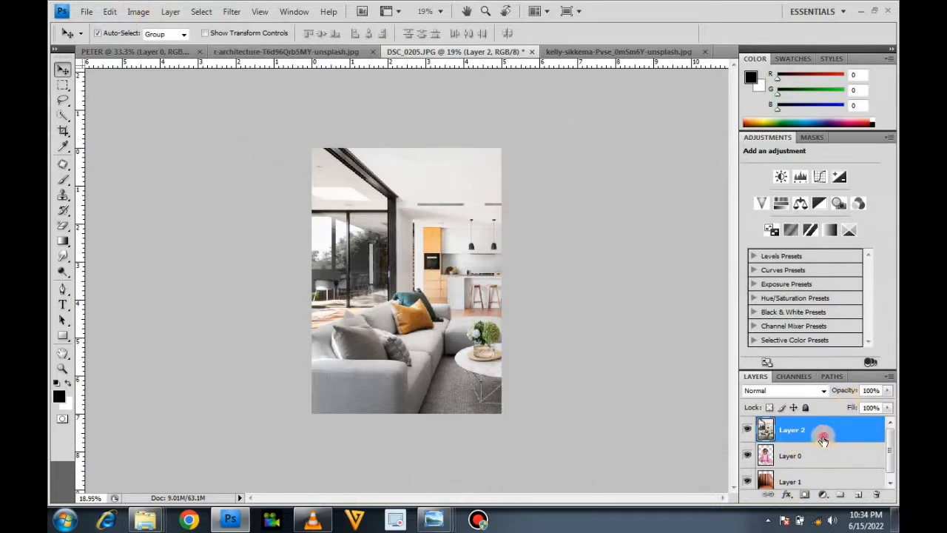
pyautogui.click(170, 11)
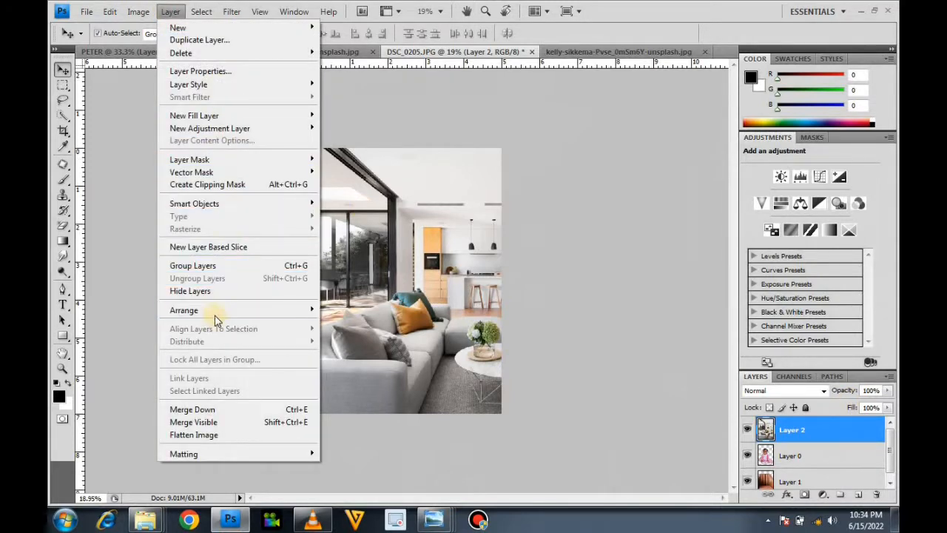
pyautogui.moveTo(222, 312)
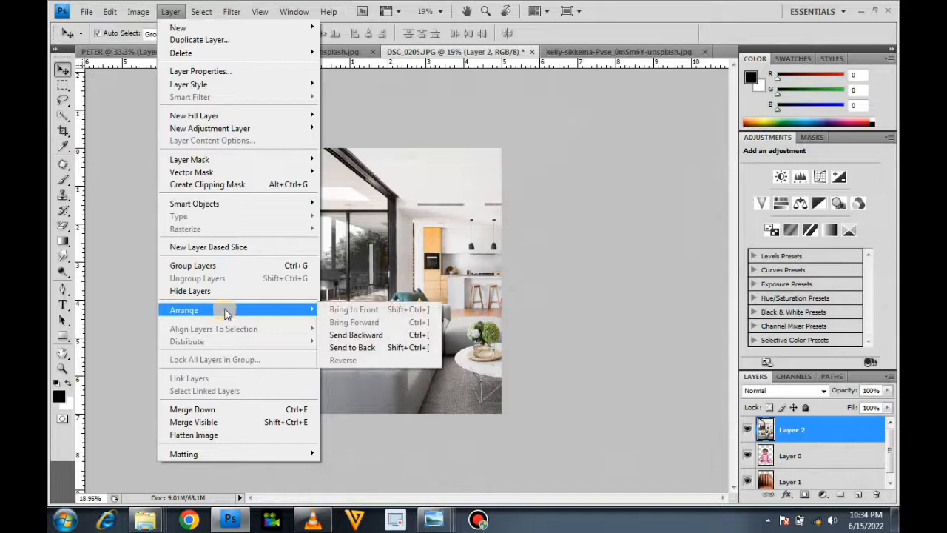
pyautogui.click(360, 348)
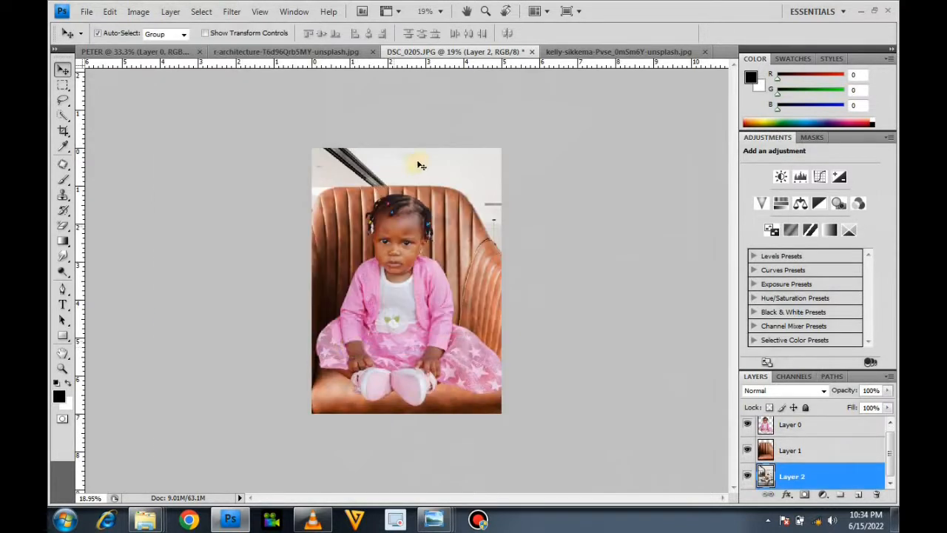
# Step: Reposition the living-room background so the kitchen with its pendant lamps sits centred above the chair back
pyautogui.moveTo(485, 151); pyautogui.dragTo(492, 110)
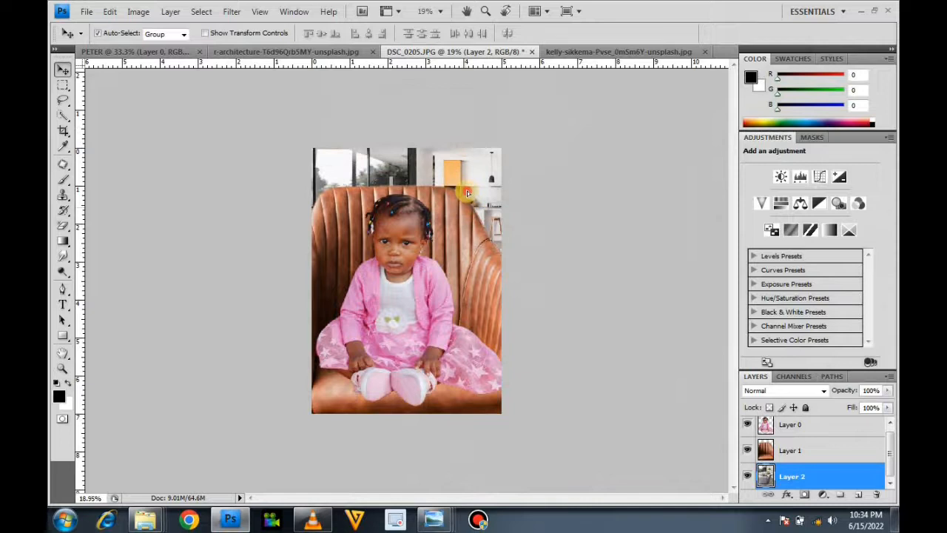
pyautogui.hotkey('ctrl', 'z')
pyautogui.moveTo(481, 170); pyautogui.dragTo(482, 167)
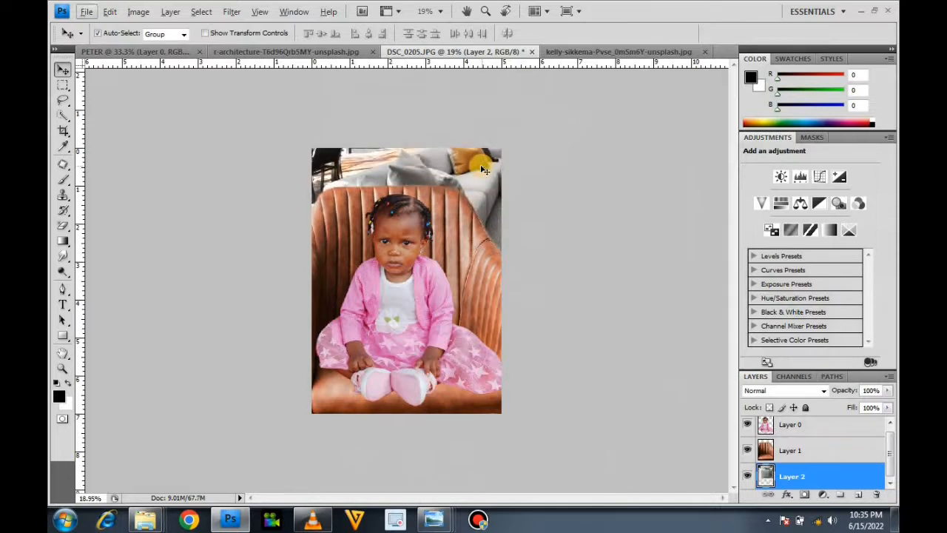
pyautogui.hotkey('ctrl', 'z')
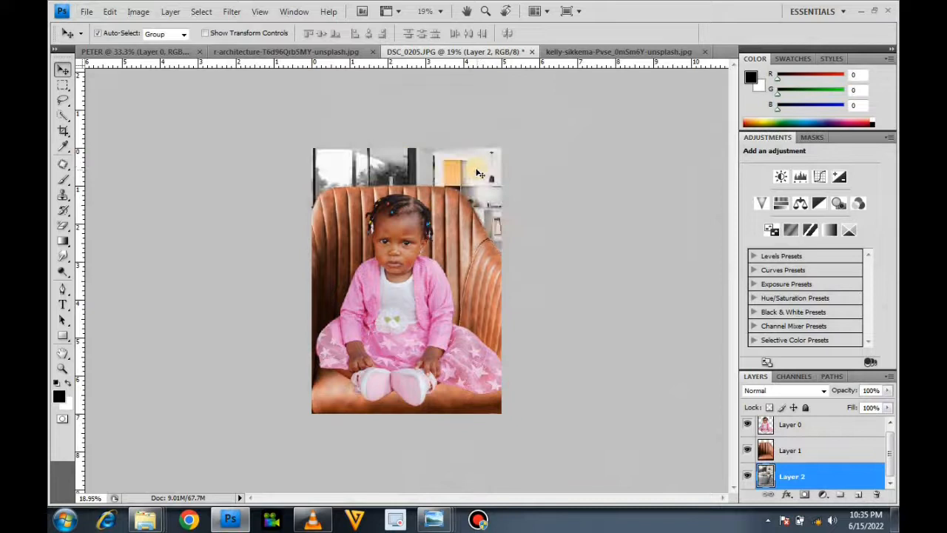
pyautogui.click(802, 479)
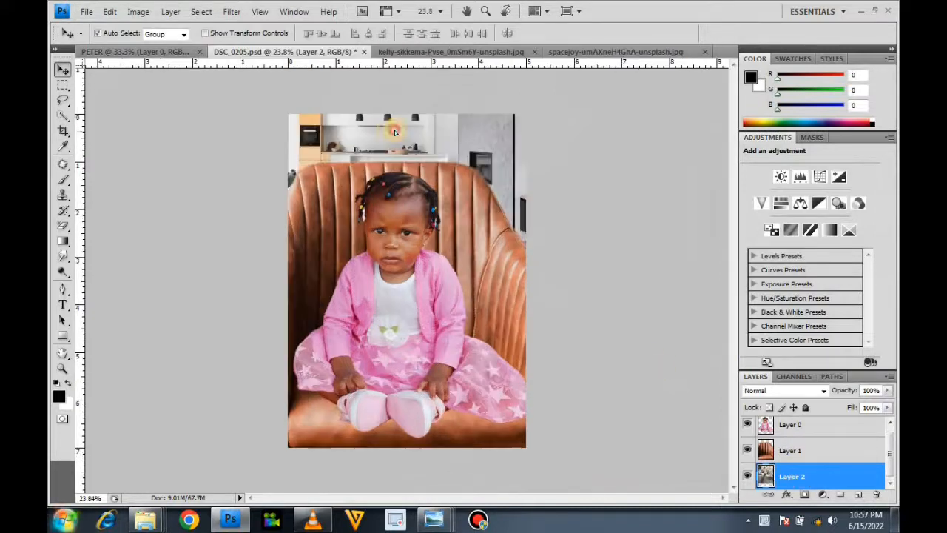
pyautogui.moveTo(426, 133); pyautogui.dragTo(432, 135)
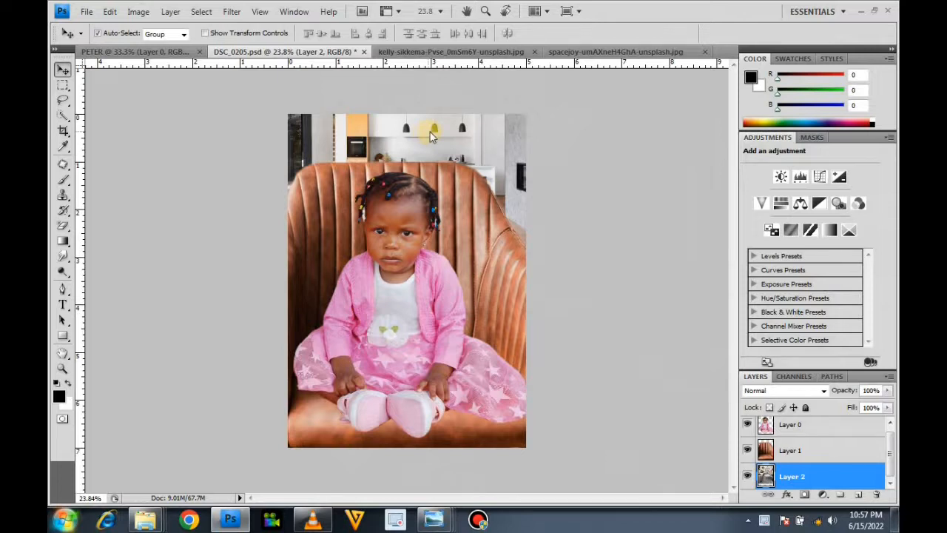
# Step: Save a JPEG copy of the composite as DSC_0205 copy.jpg at quality 12 (Maximum), replacing the existing file
pyautogui.hotkey('ctrl', 'shift', 's')
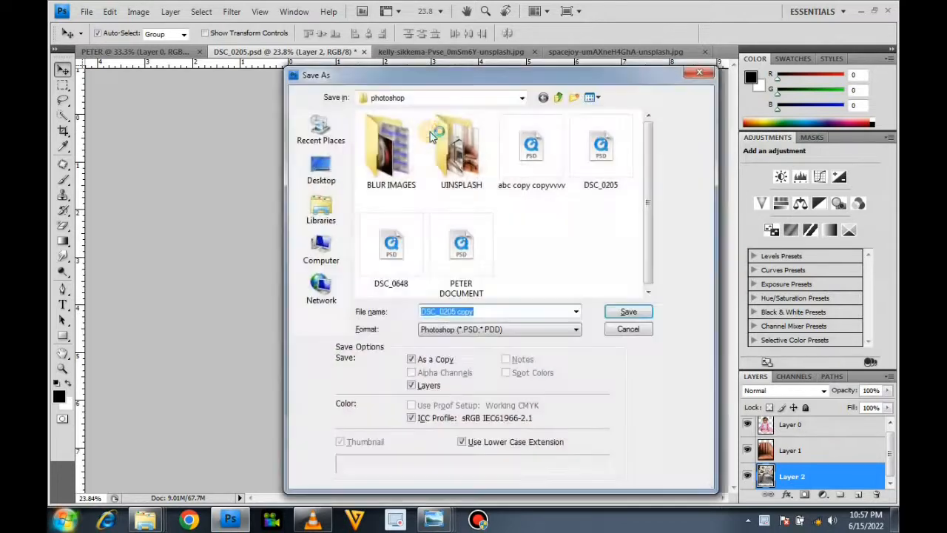
pyautogui.click(497, 331)
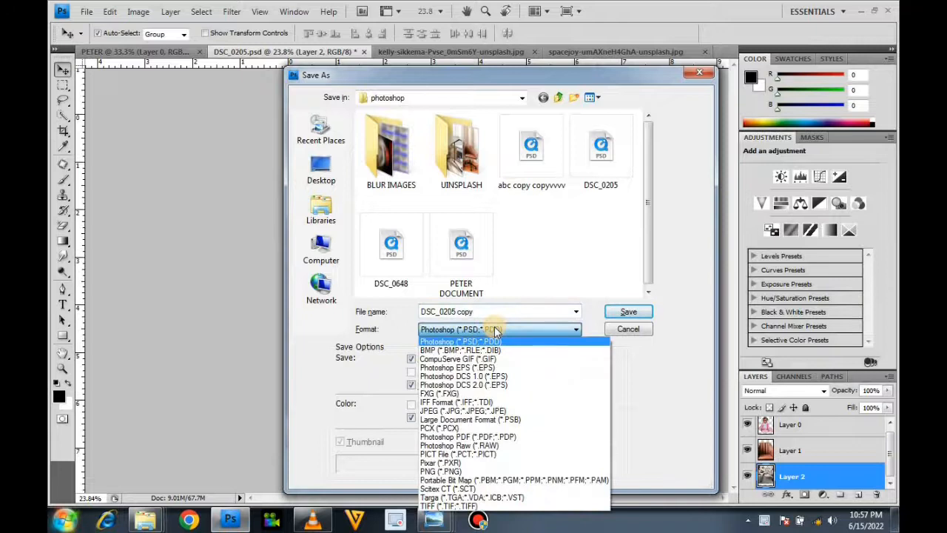
pyautogui.click(461, 411)
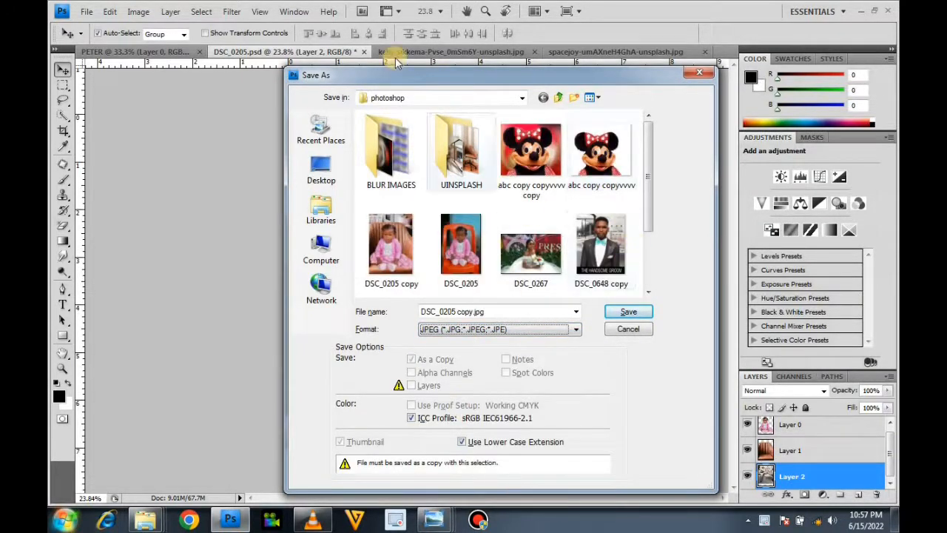
pyautogui.click(629, 311)
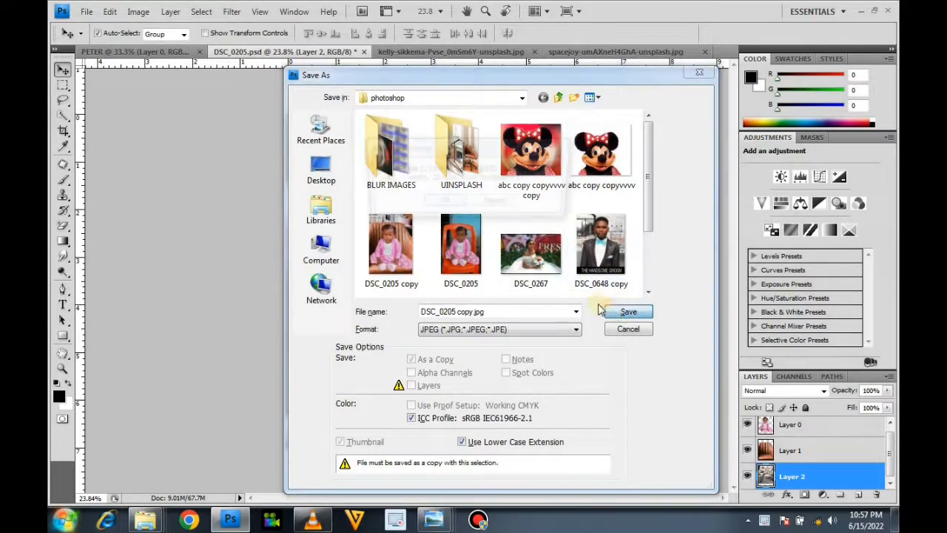
pyautogui.click(444, 205)
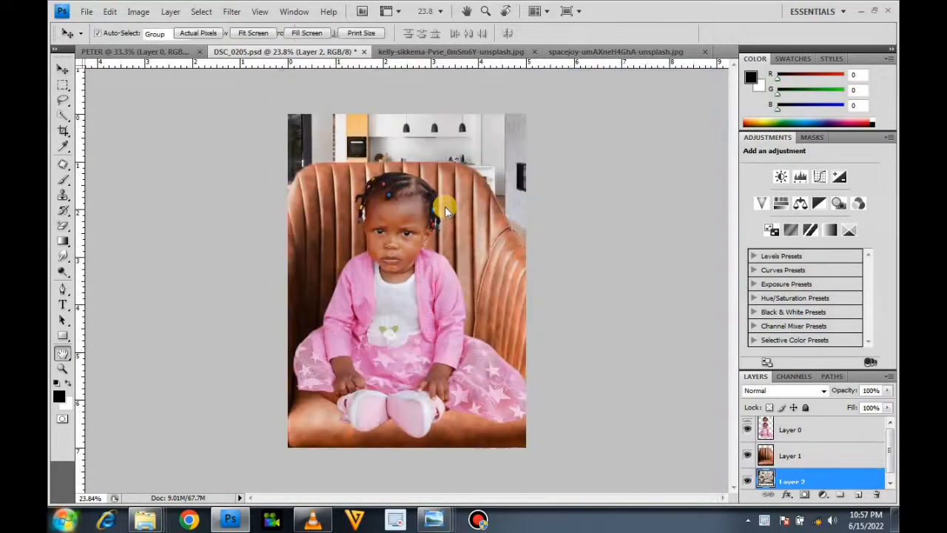
pyautogui.click(560, 137)
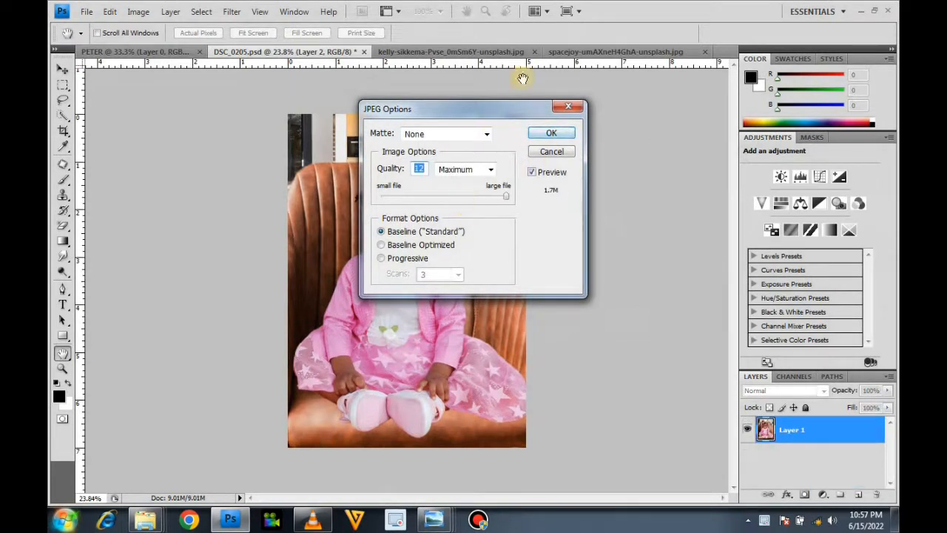
pyautogui.click(556, 133)
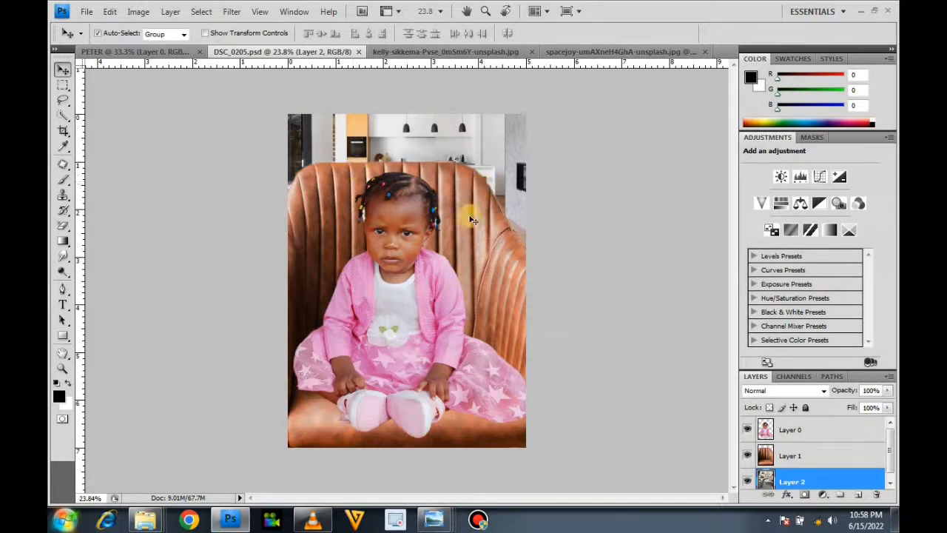
# Step: Add the text HAPPY in 12 pt Utsaah over the lower part of the skirt and colour it red
pyautogui.click(63, 307)
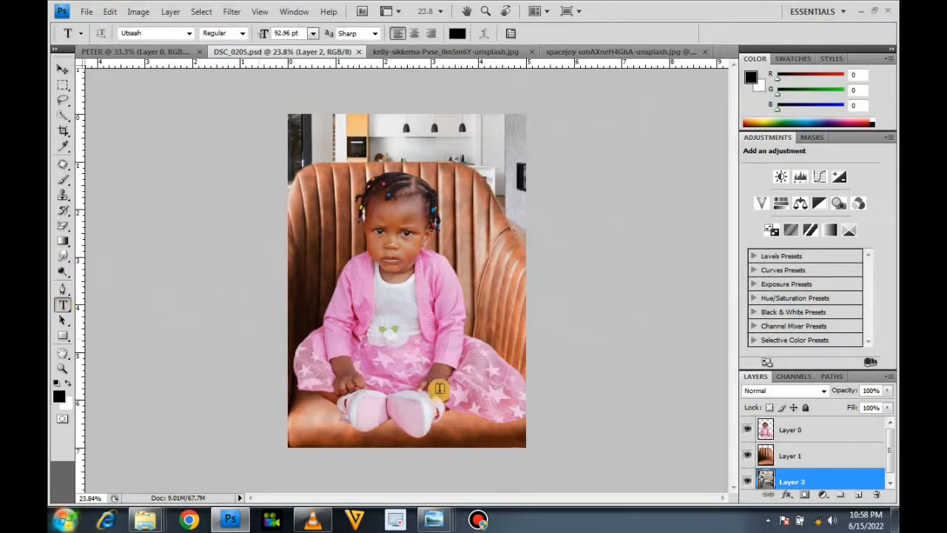
pyautogui.click(458, 397)
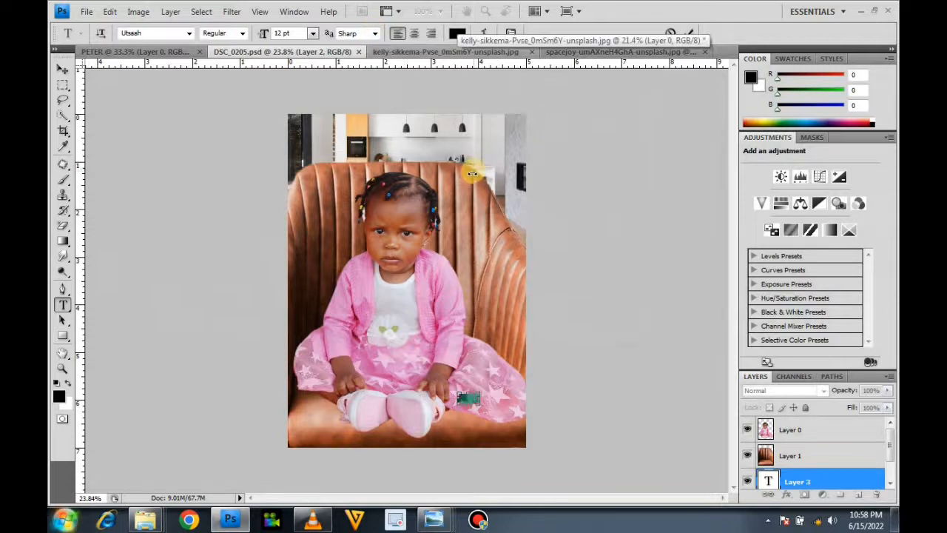
pyautogui.click(456, 34)
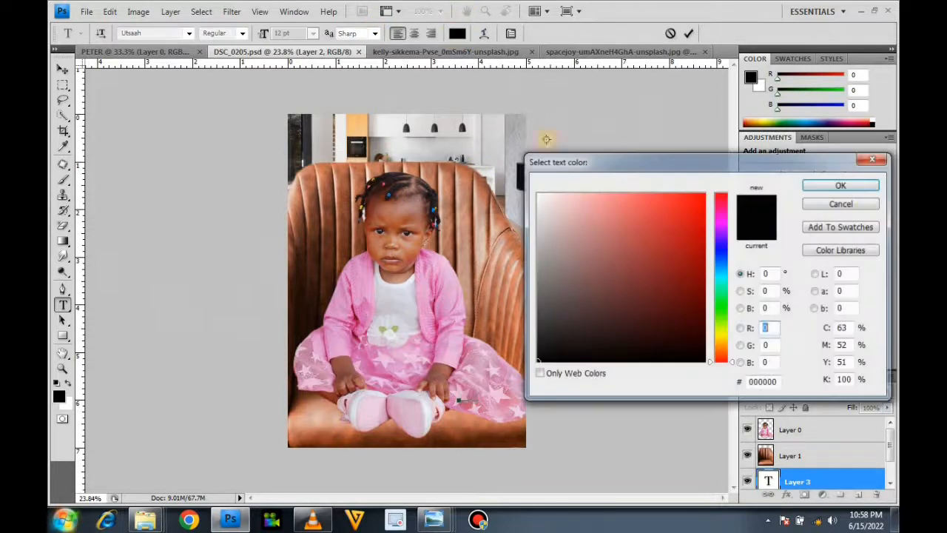
pyautogui.moveTo(693, 195); pyautogui.dragTo(708, 213)
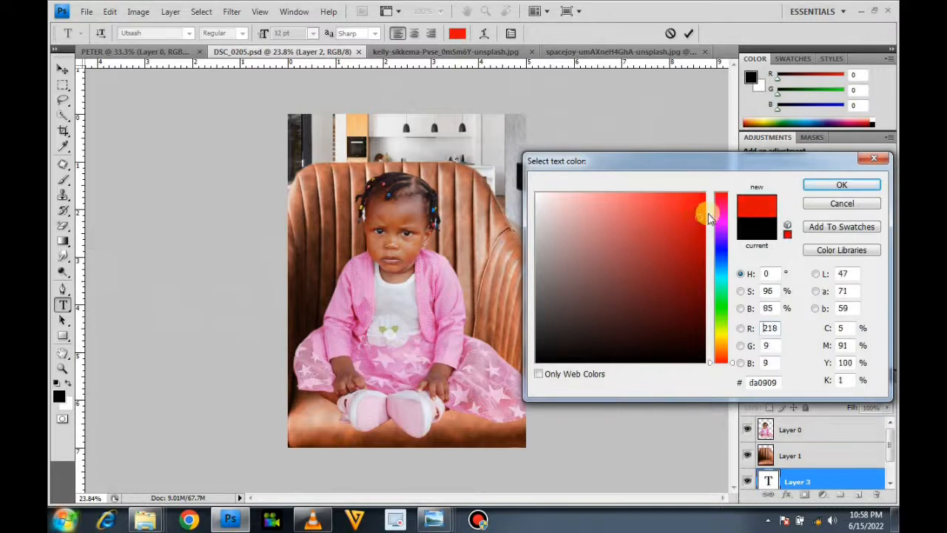
pyautogui.click(841, 185)
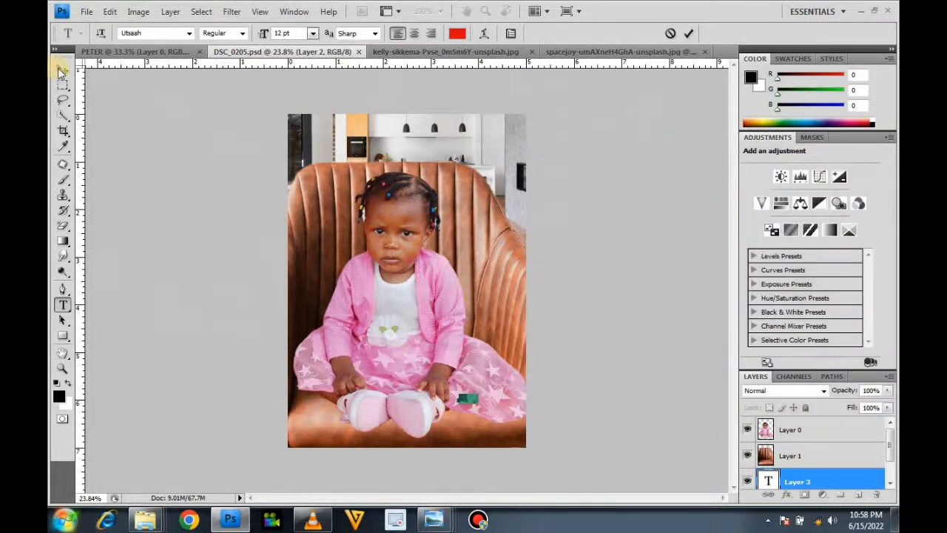
pyautogui.click(62, 71)
# Step: Try to enlarge the HAPPY text with Free Transform to about 443% in width and height
pyautogui.hotkey('ctrl', 't')
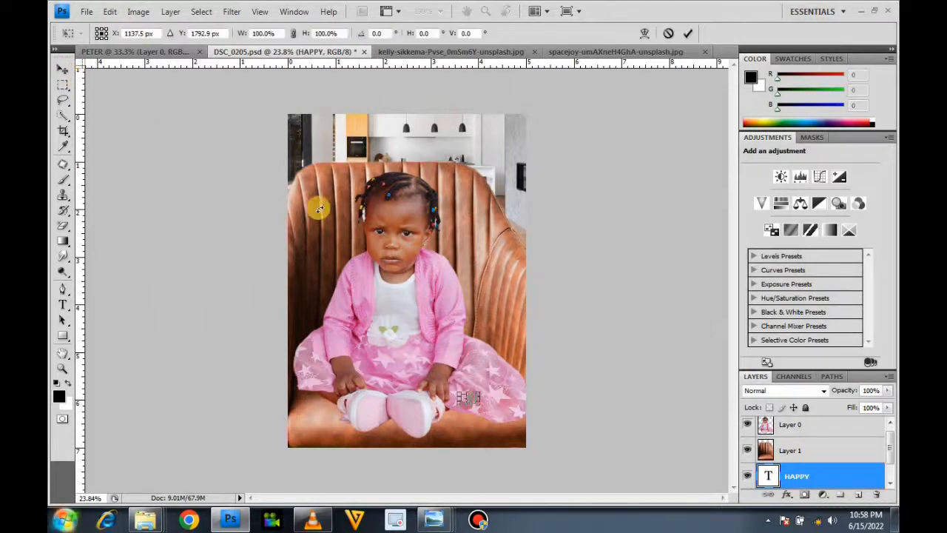
pyautogui.moveTo(480, 395); pyautogui.dragTo(549, 371)
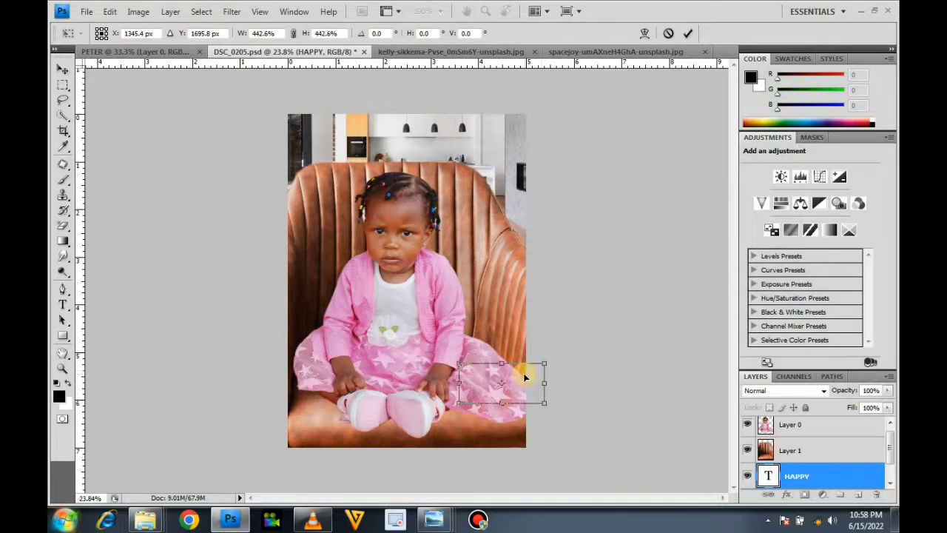
pyautogui.press('Return')
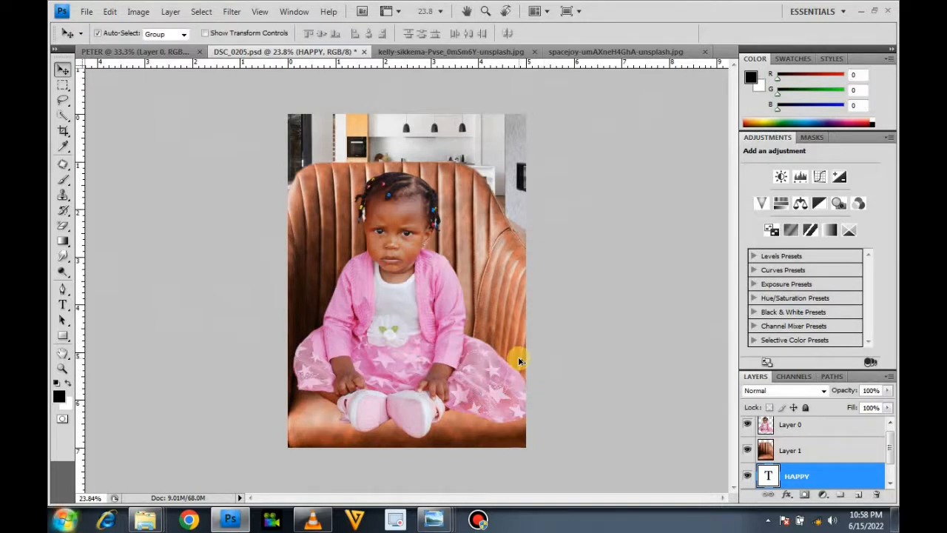
# Step: Set the HAPPY text's font size to 30 pt
pyautogui.doubleClick(769, 479)
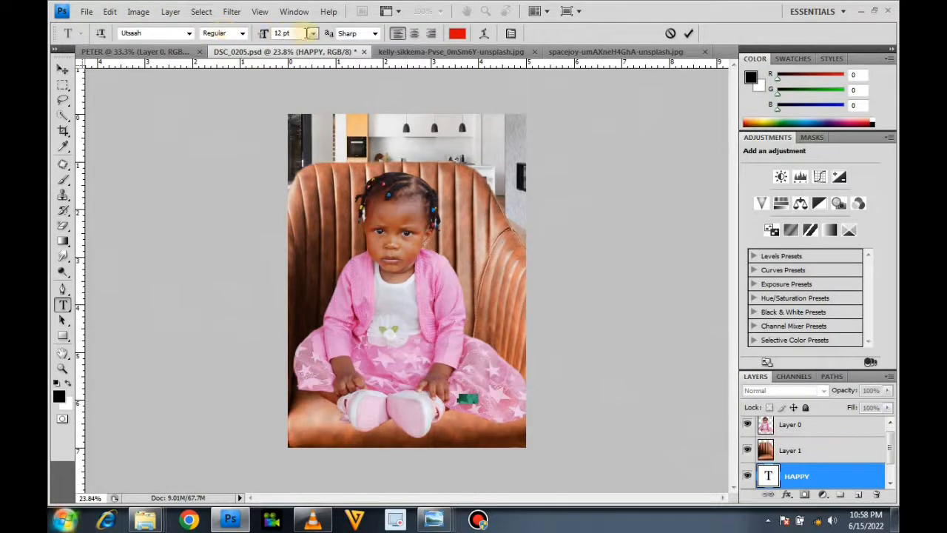
pyautogui.click(314, 34)
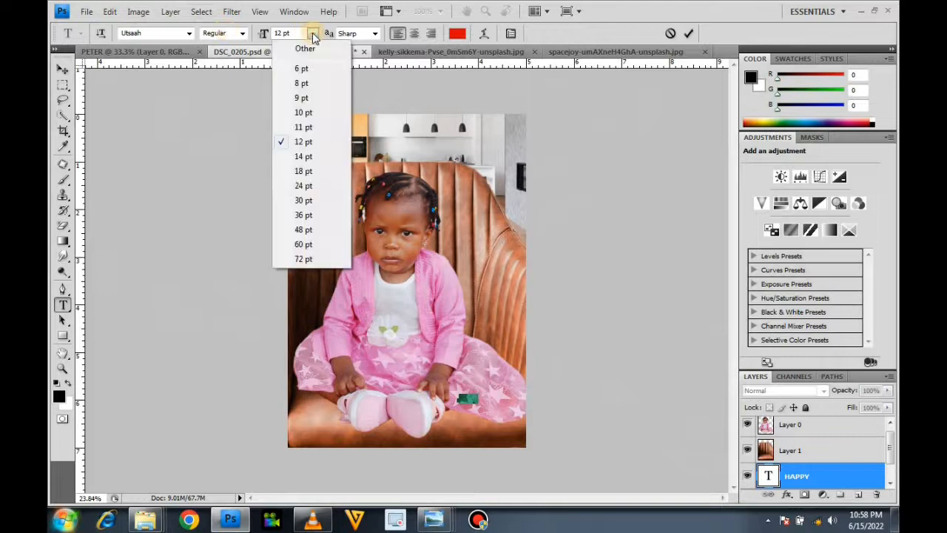
pyautogui.click(297, 200)
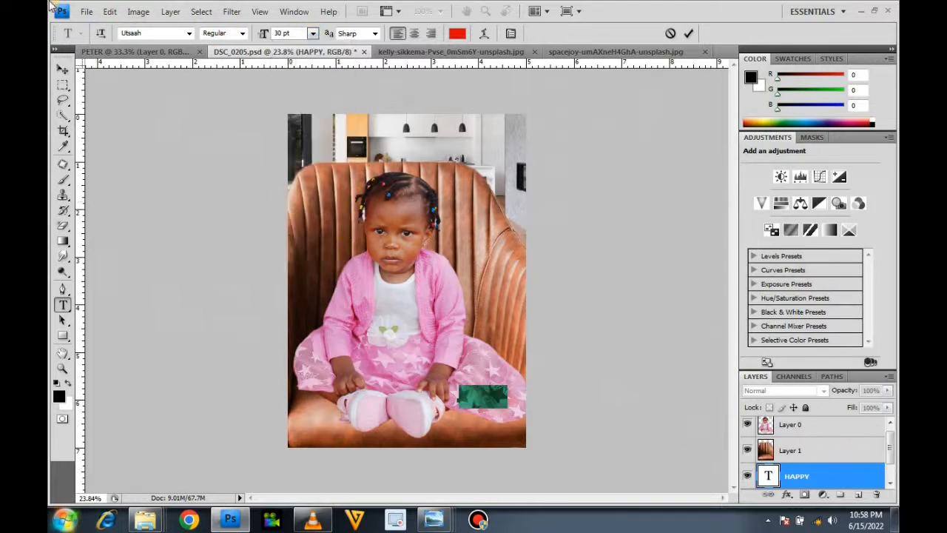
pyautogui.click(62, 68)
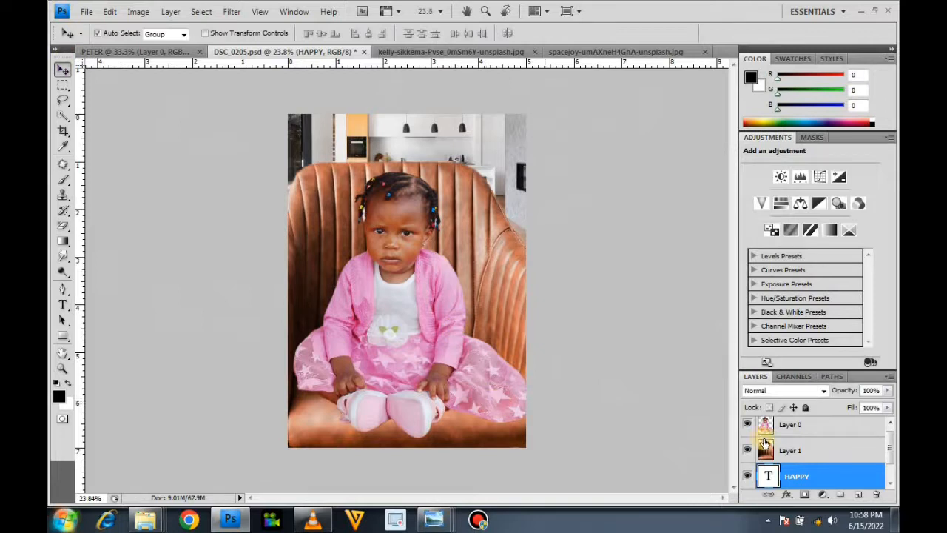
pyautogui.doubleClick(768, 476)
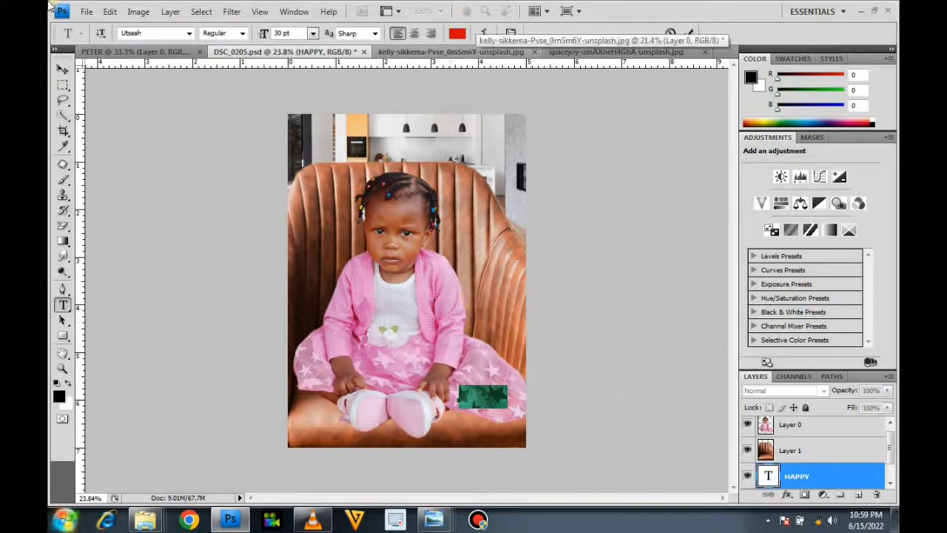
pyautogui.click(62, 68)
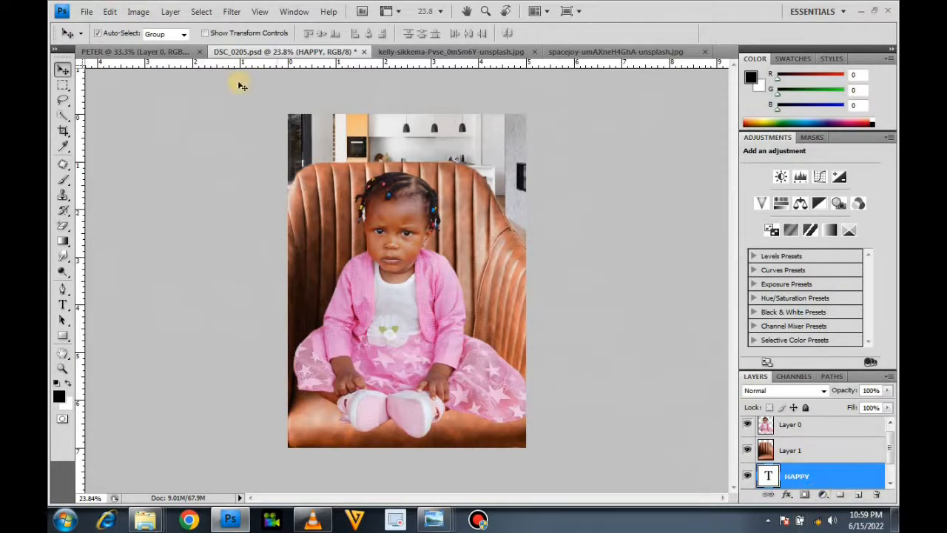
# Step: Bring the HAPPY text layer to the front and move the text down onto the skirt's lower edge beside the shoes
pyautogui.click(171, 12)
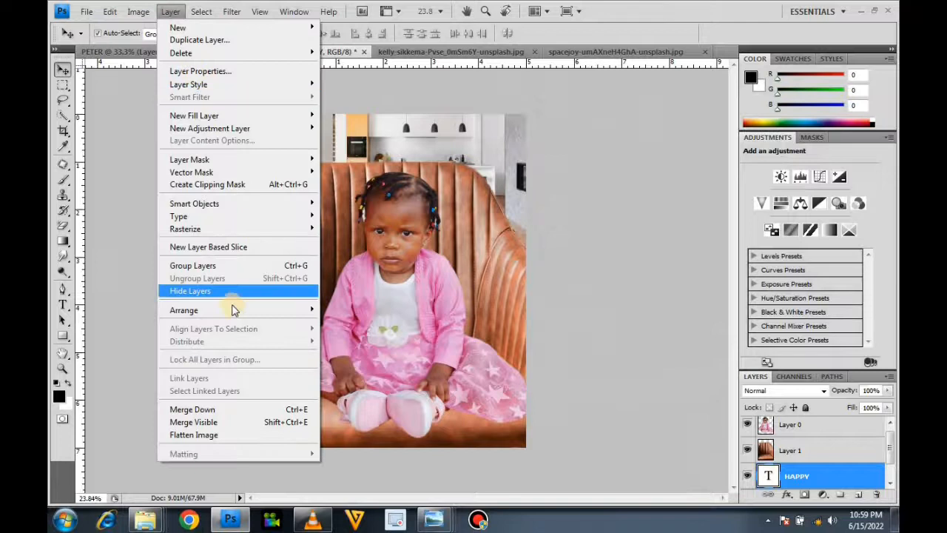
pyautogui.moveTo(232, 314)
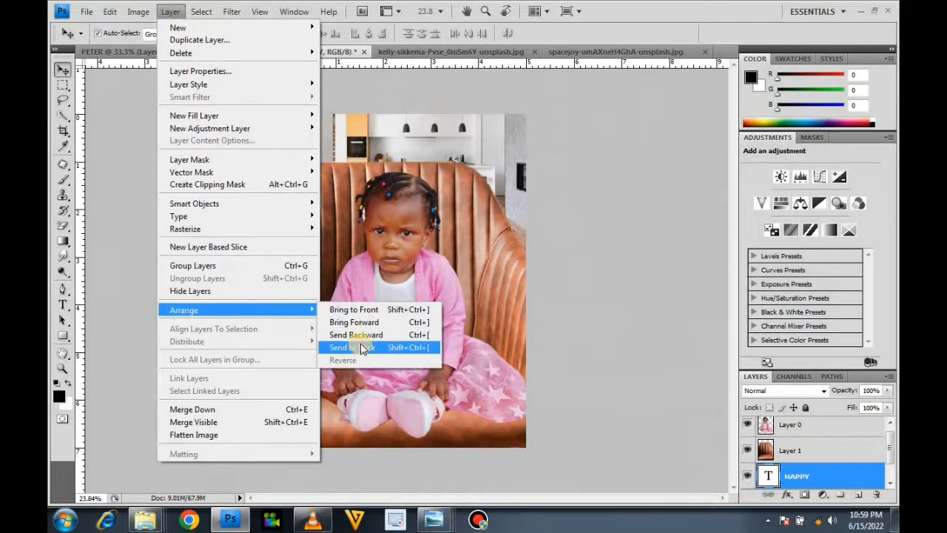
pyautogui.click(368, 314)
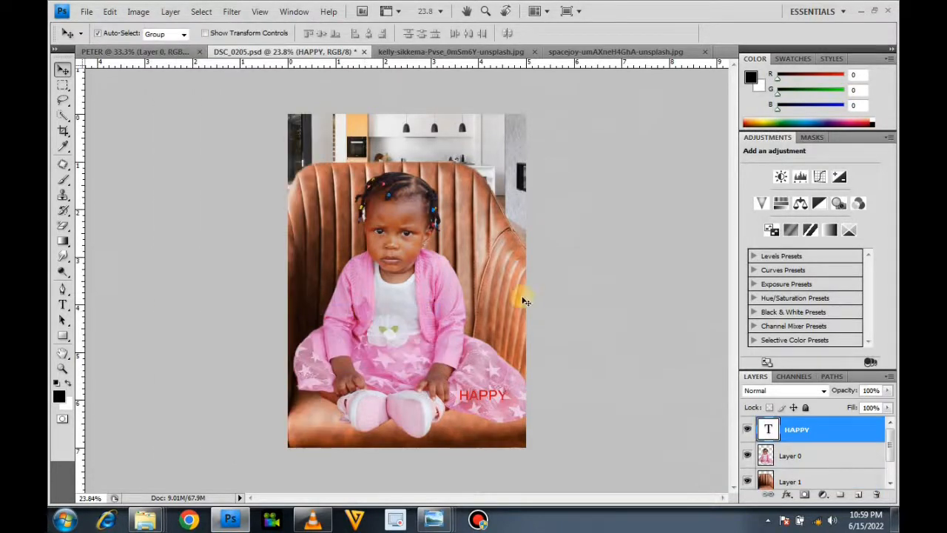
pyautogui.moveTo(501, 397); pyautogui.dragTo(480, 414)
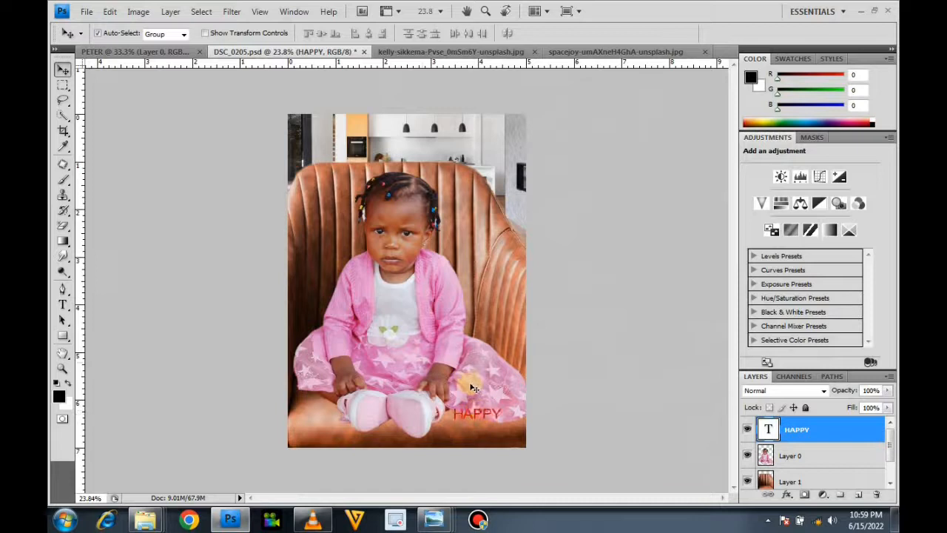
# Step: Change the HAPPY text's font to Westwood LET
pyautogui.doubleClick(767, 433)
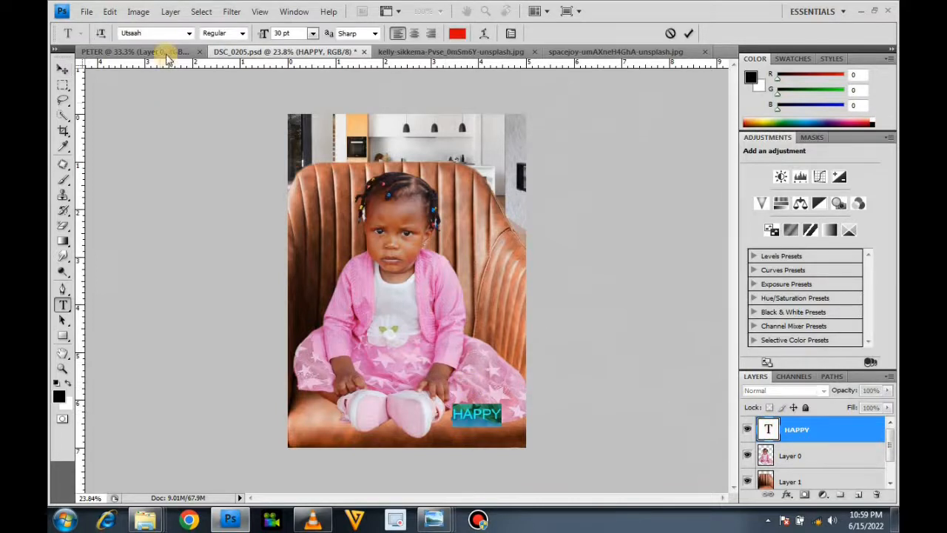
pyautogui.click(189, 34)
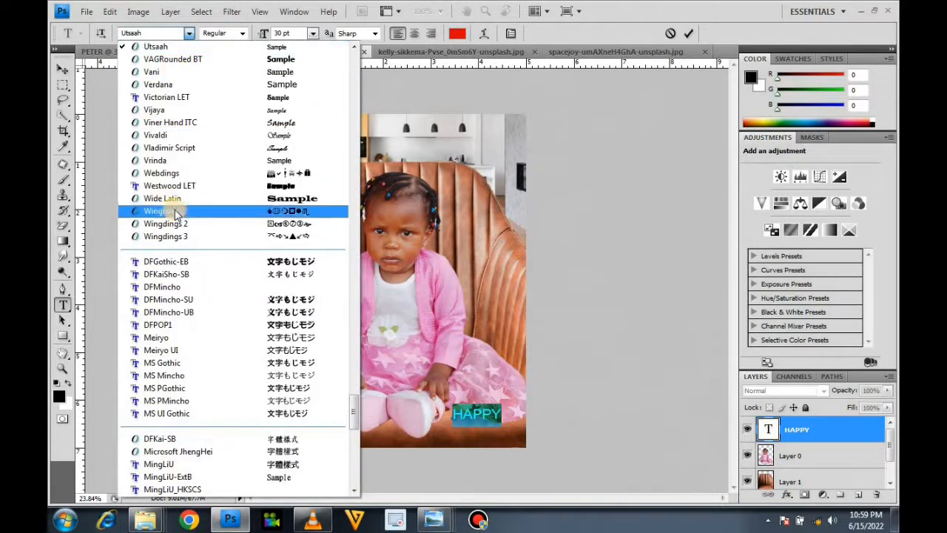
pyautogui.click(254, 194)
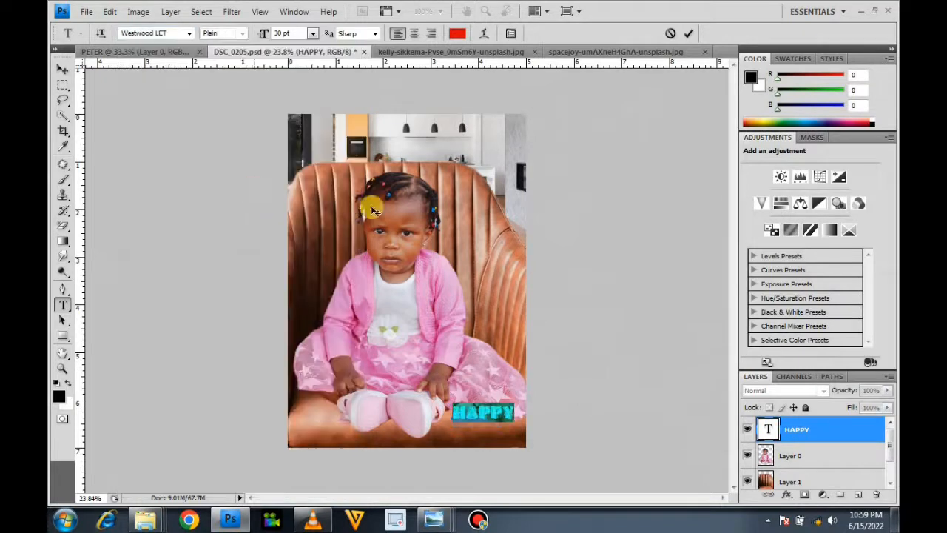
pyautogui.click(64, 67)
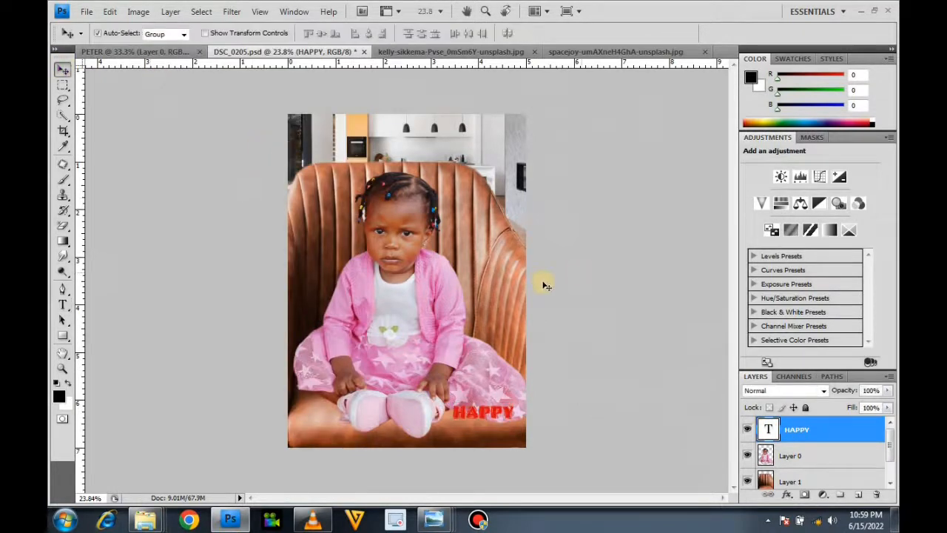
# Step: Recolour the HAPPY text to a bright, fully saturated pinkish red
pyautogui.scroll(12, 503, 372)
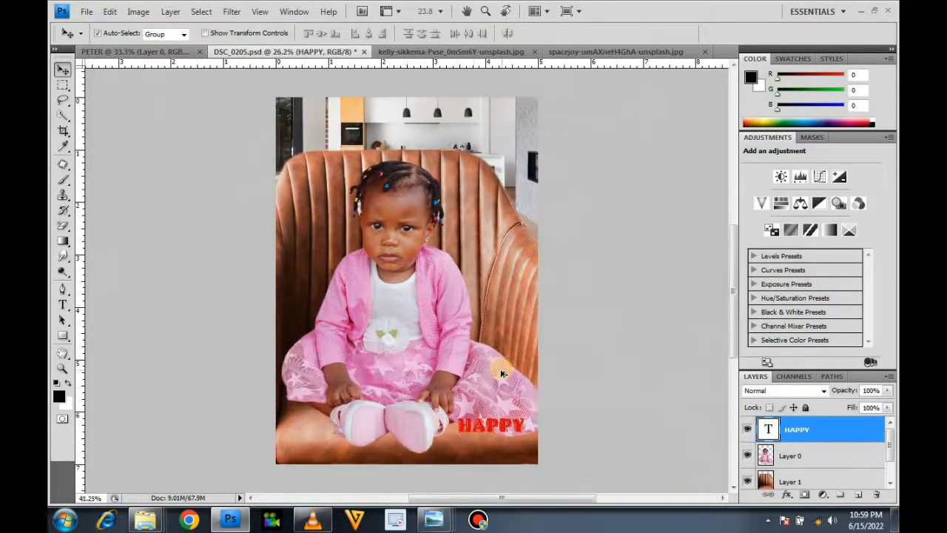
pyautogui.scroll(-10, 502, 373)
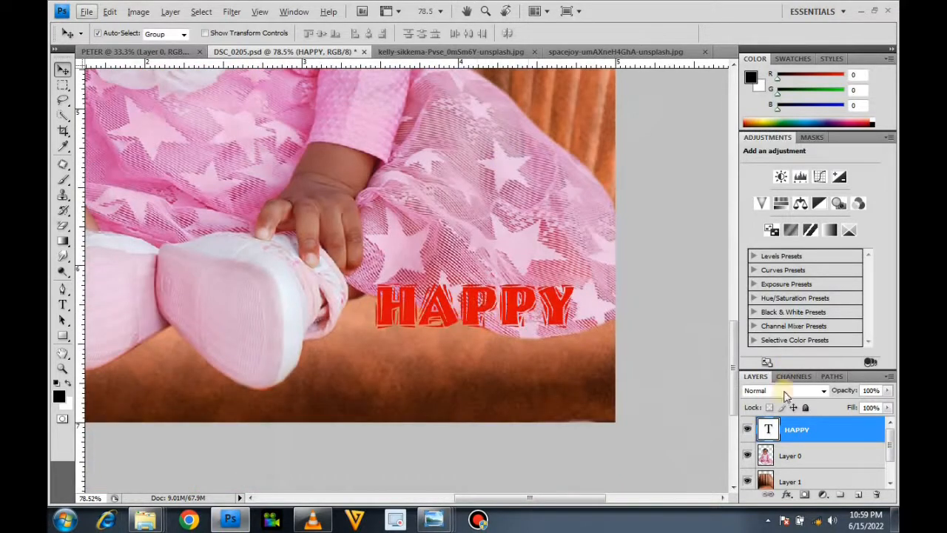
pyautogui.doubleClick(768, 431)
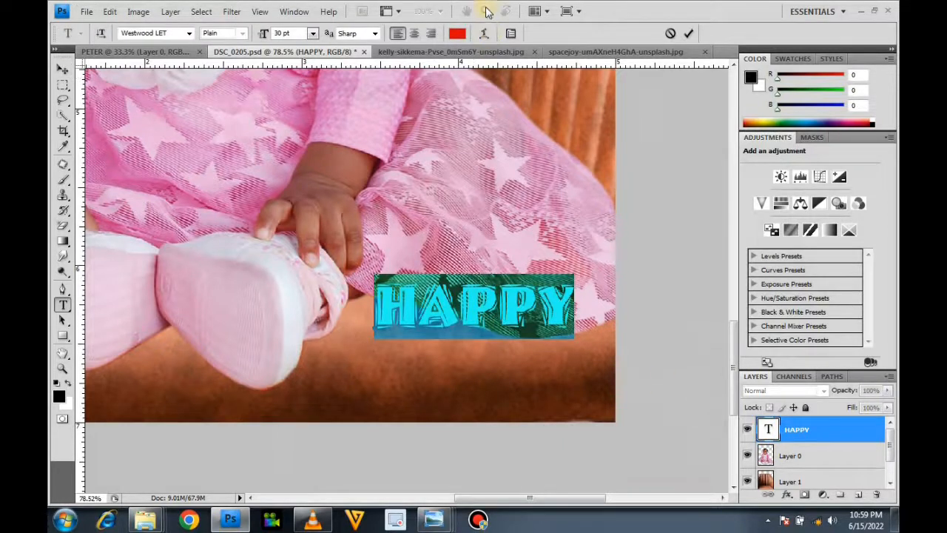
pyautogui.click(456, 32)
pyautogui.click(452, 134)
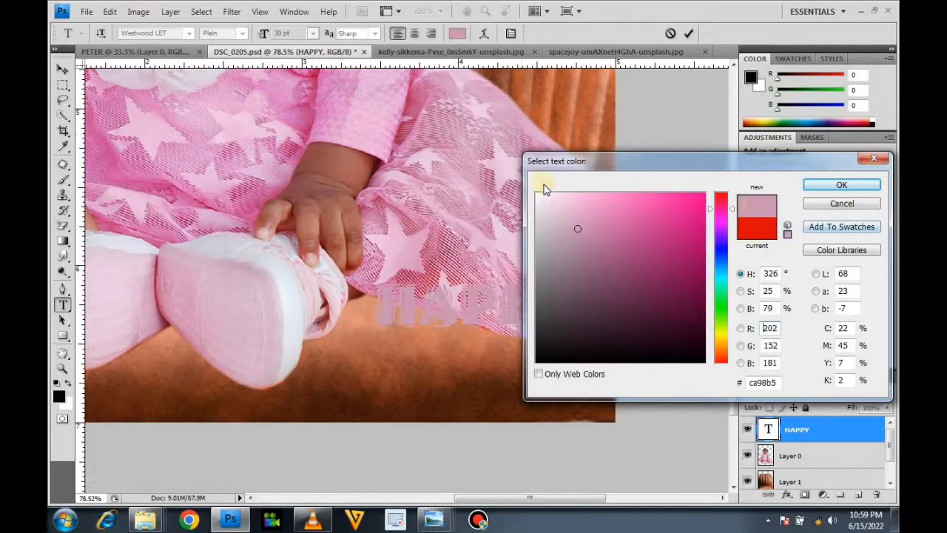
pyautogui.click(608, 211)
pyautogui.moveTo(716, 211)
pyautogui.mouseDown()
pyautogui.moveTo(722, 197)
pyautogui.moveTo(705, 198)
pyautogui.mouseUp()
pyautogui.click(699, 195)
pyautogui.click(844, 185)
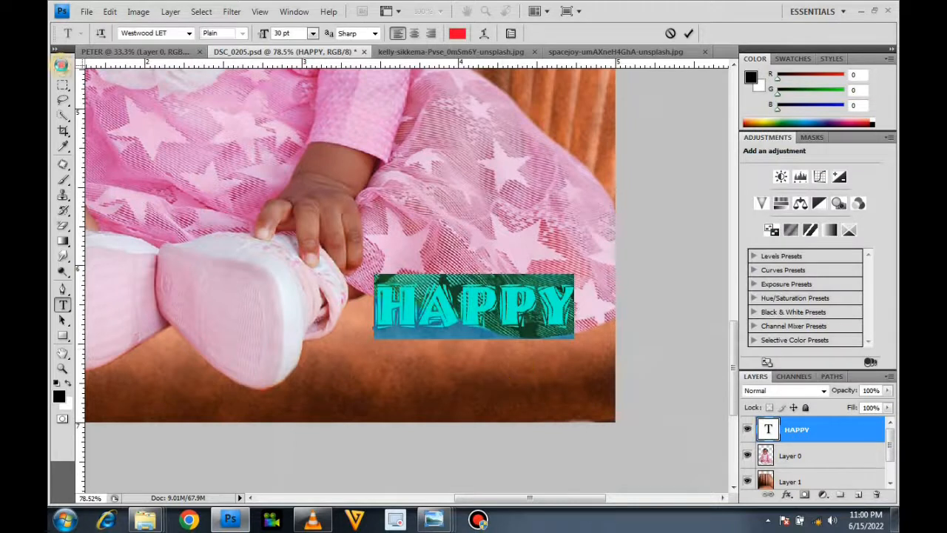
pyautogui.click(63, 68)
pyautogui.click(488, 339)
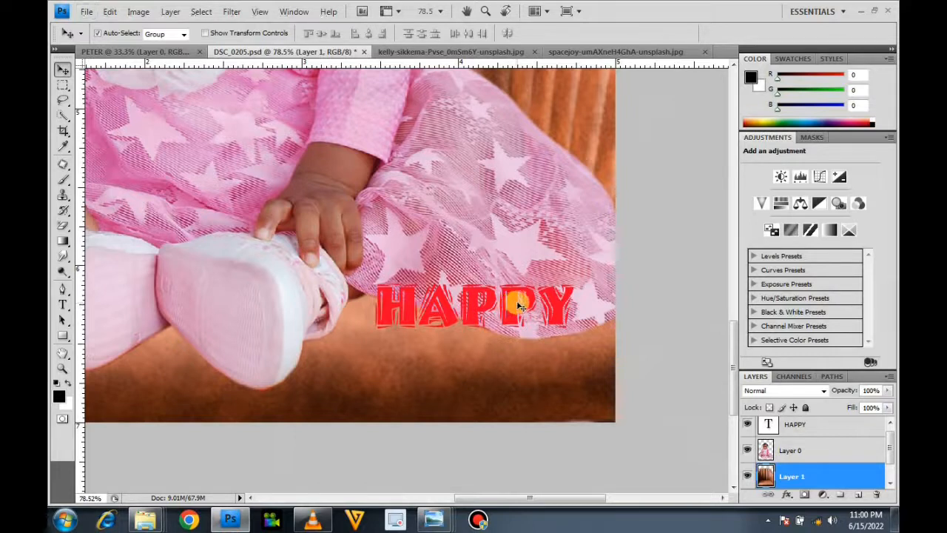
# Step: Duplicate the HAPPY text layer and place the copy directly below the original on the chair's front edge
pyautogui.click(561, 308)
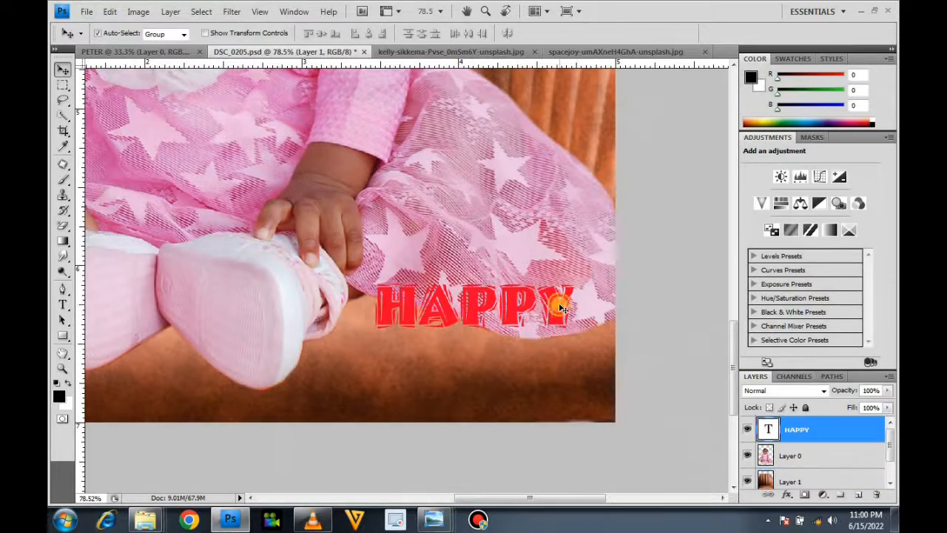
pyautogui.hotkey('ctrl', 'j')
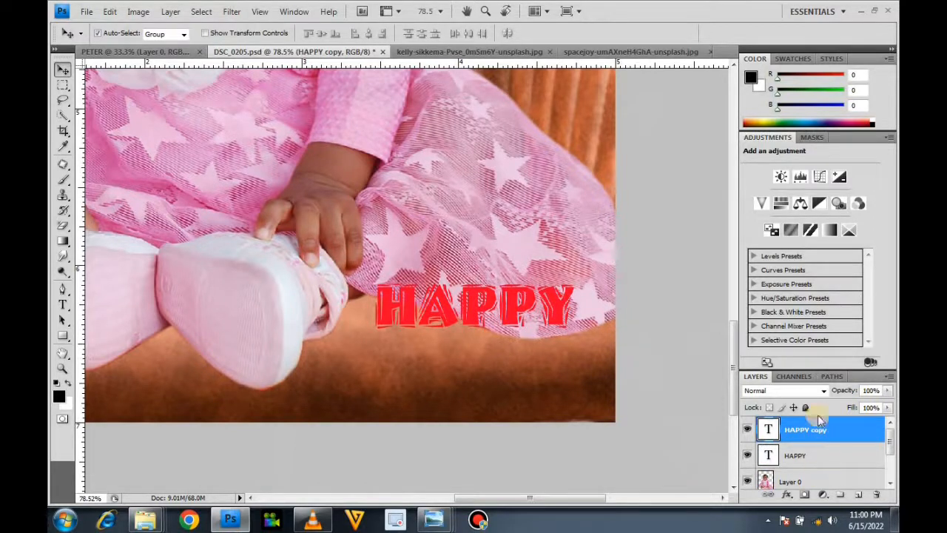
pyautogui.moveTo(518, 326); pyautogui.dragTo(509, 377)
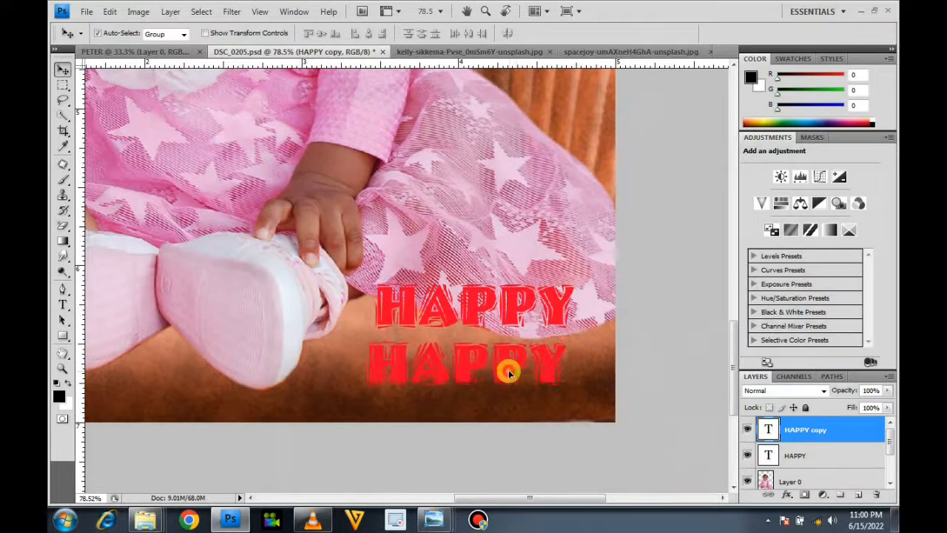
# Step: Replace the lower HAPPY copy's wording with BIRTHDAY
pyautogui.doubleClick(769, 428)
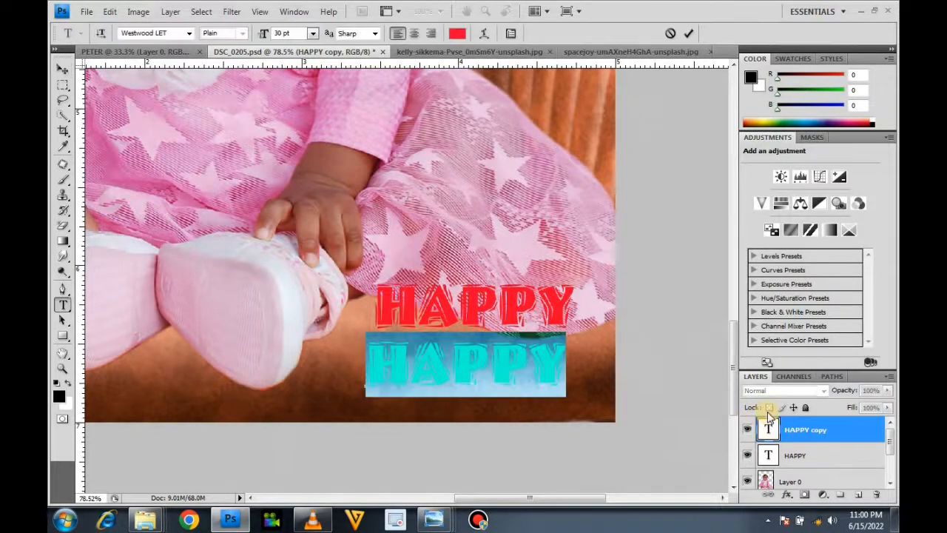
pyautogui.write('BIR')
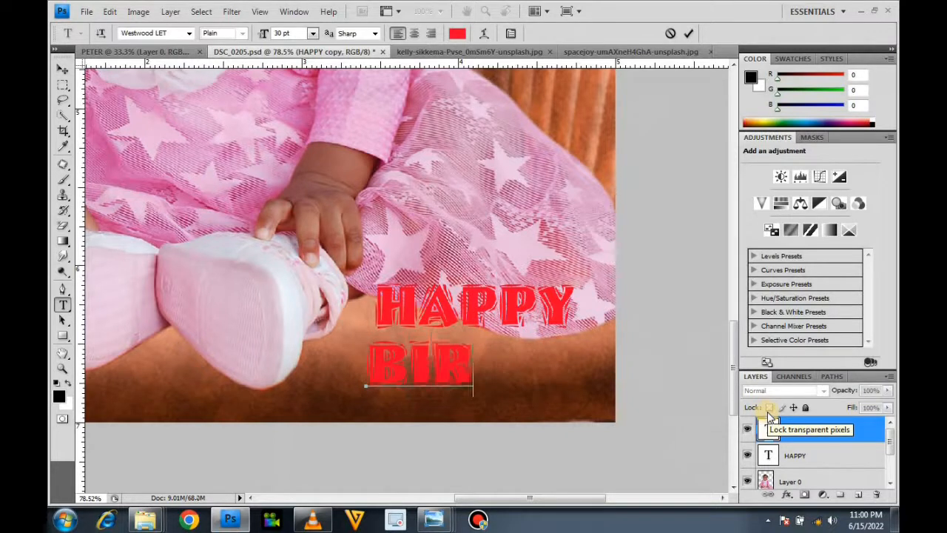
pyautogui.write('THDA')
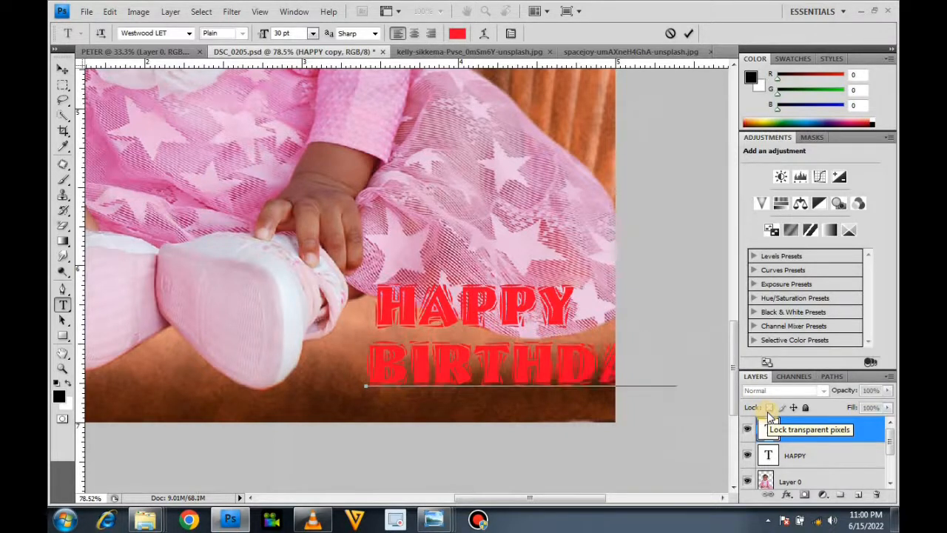
pyautogui.click(63, 69)
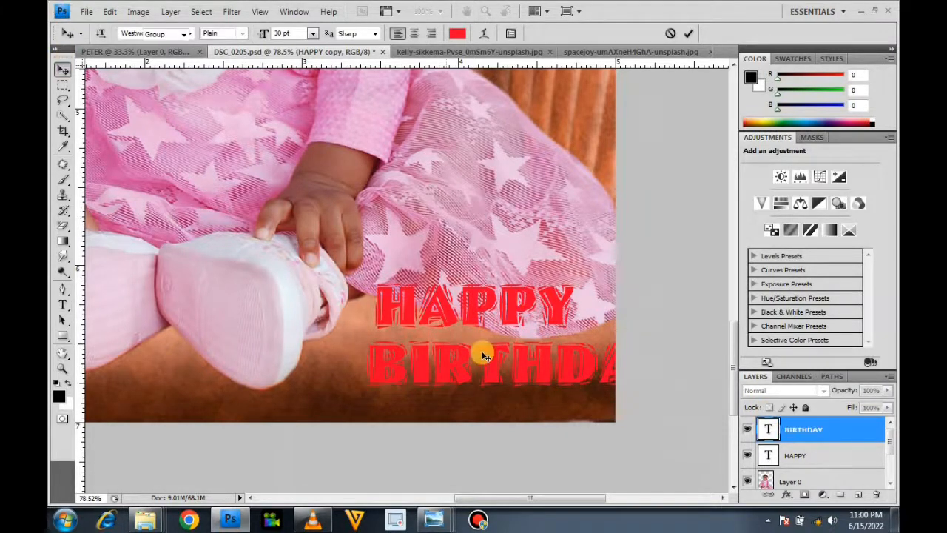
# Step: Shrink BIRTHDAY with Free Transform to fit inside the picture's edge and centre HAPPY just above it
pyautogui.moveTo(521, 376); pyautogui.dragTo(465, 380)
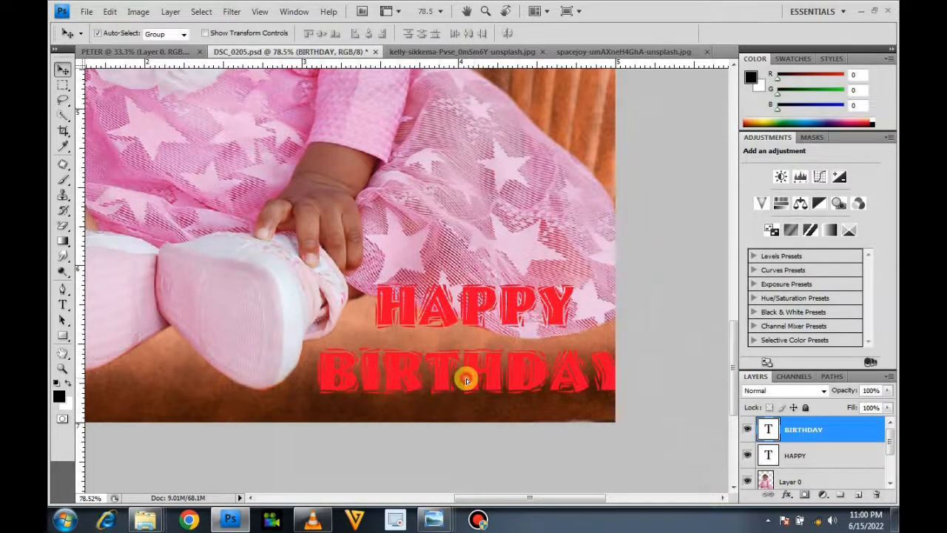
pyautogui.hotkey('ctrl', 't')
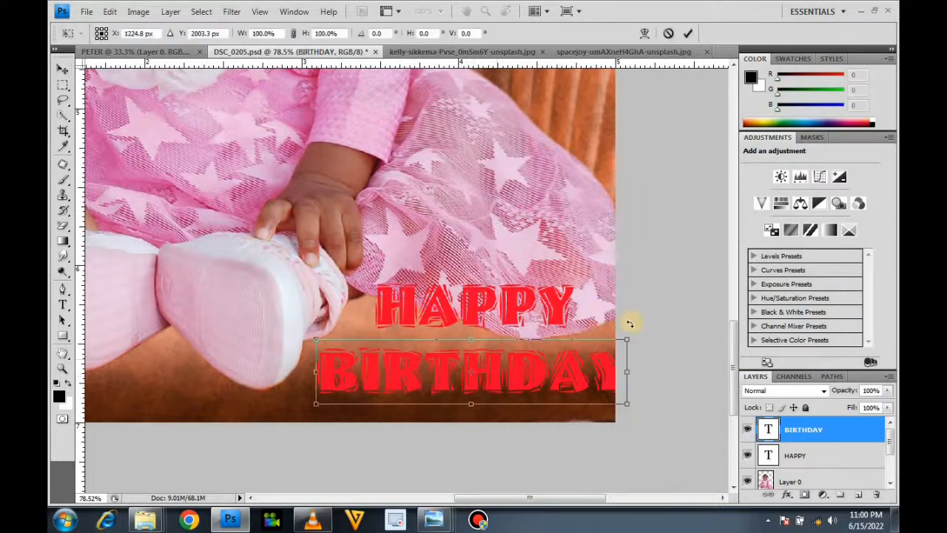
pyautogui.moveTo(627, 340); pyautogui.dragTo(585, 349)
pyautogui.press('Return')
pyautogui.moveTo(509, 375); pyautogui.dragTo(526, 363)
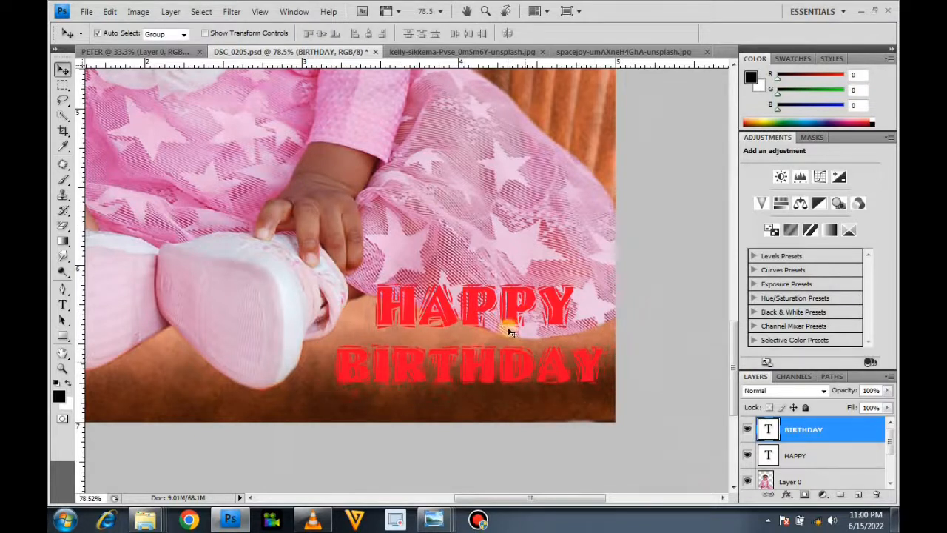
pyautogui.moveTo(511, 325); pyautogui.dragTo(503, 330)
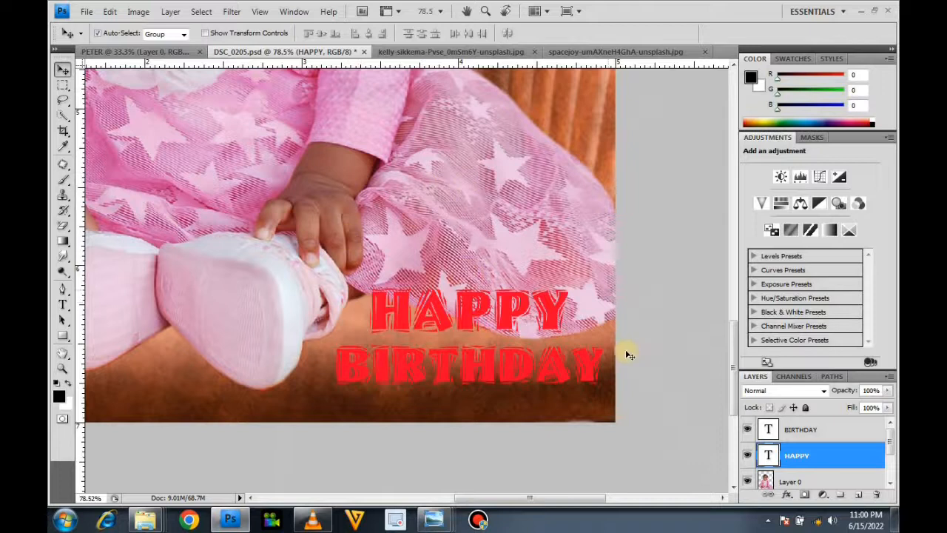
# Step: Draw a black rectangle covering the HAPPY text with the Rectangle tool and send it backward behind the text
pyautogui.click(63, 336)
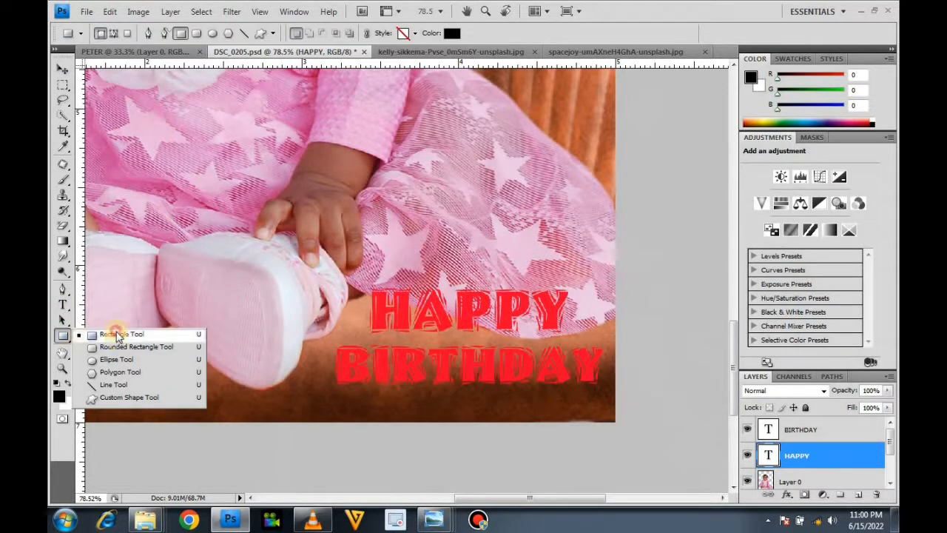
pyautogui.click(117, 335)
pyautogui.moveTo(423, 323); pyautogui.dragTo(574, 341)
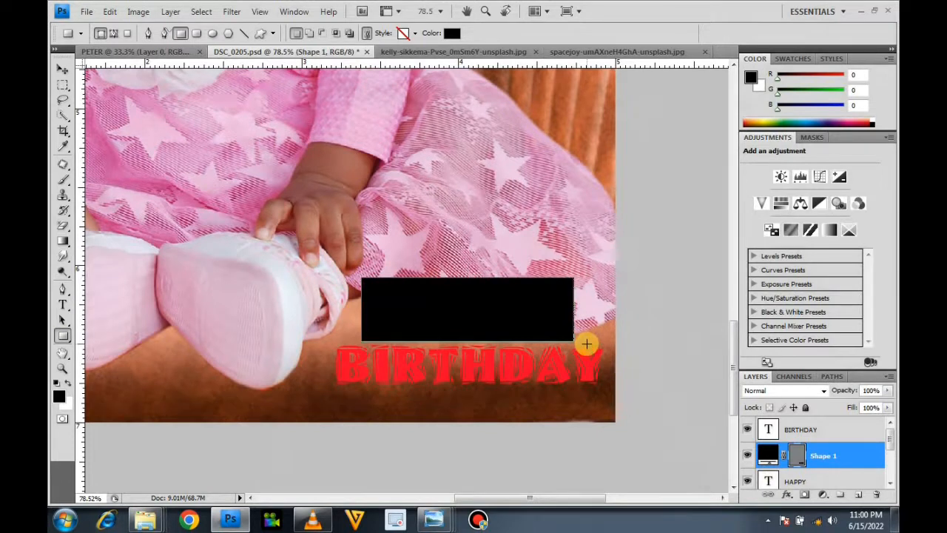
pyautogui.click(232, 12)
pyautogui.click(173, 12)
pyautogui.click(172, 12)
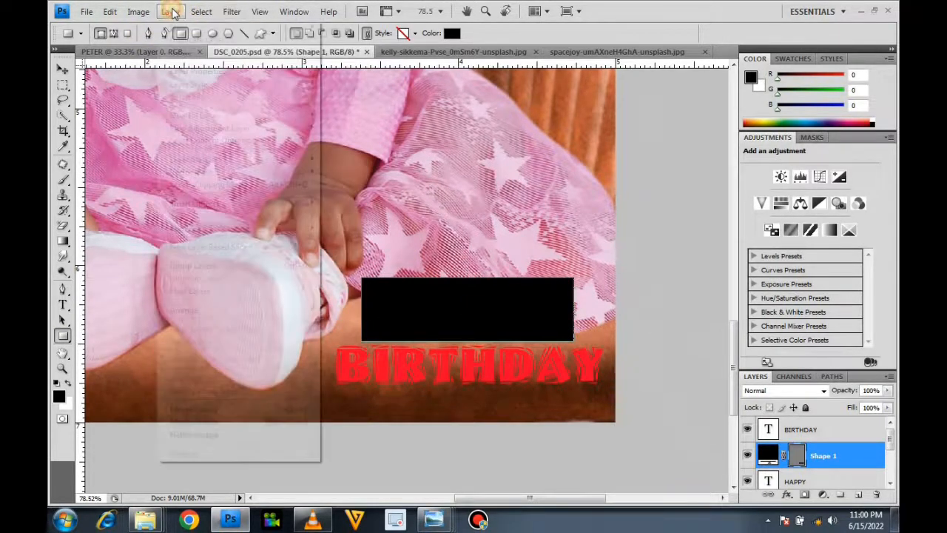
pyautogui.moveTo(193, 315)
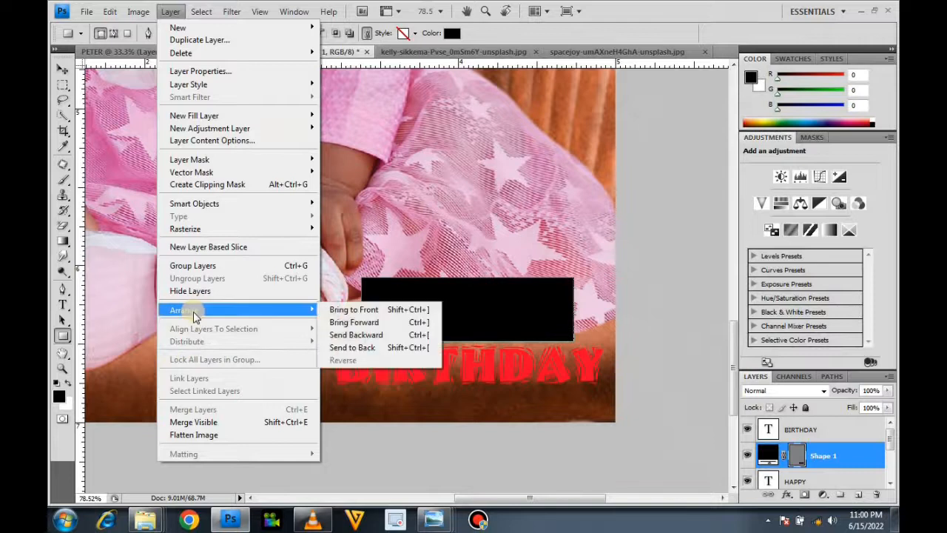
pyautogui.click(376, 334)
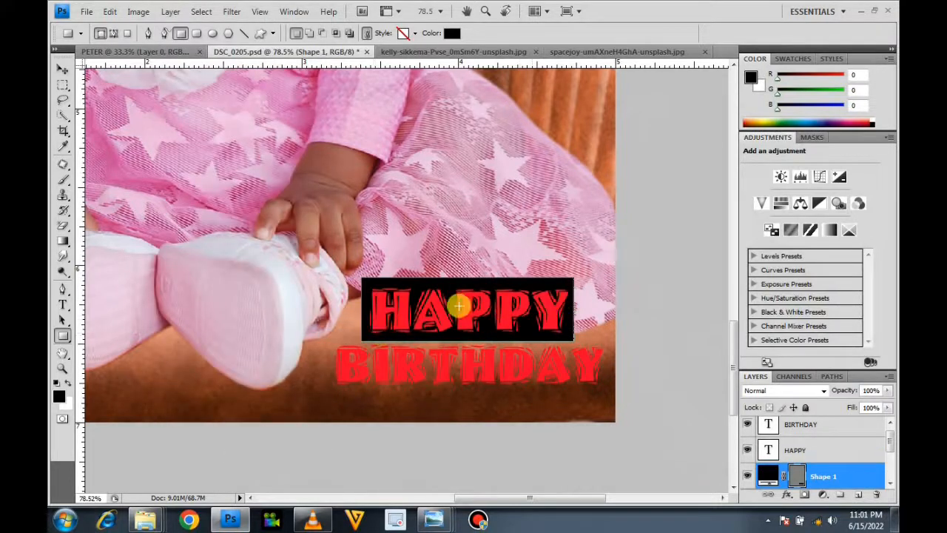
# Step: Duplicate the black rectangle twice, then place one copy behind BIRTHDAY and widen it to cover the whole word
pyautogui.click(64, 71)
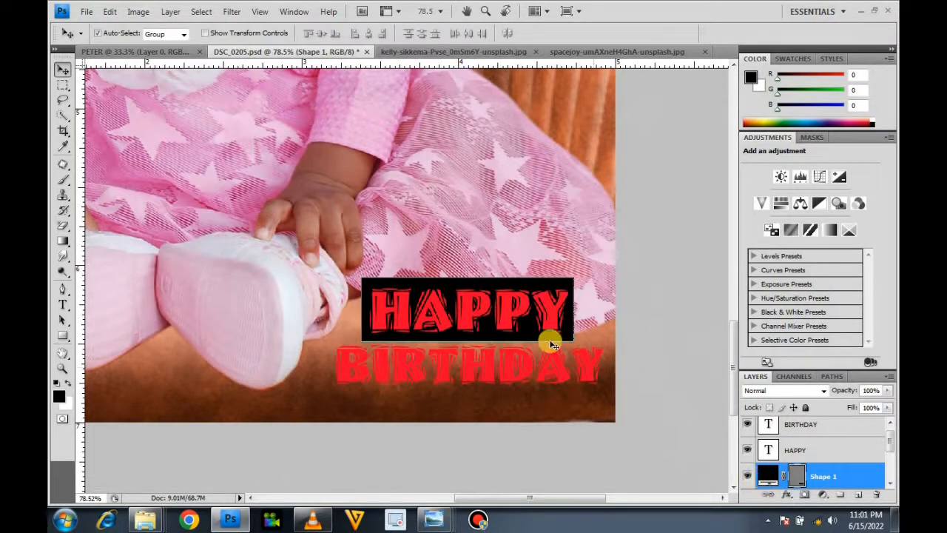
pyautogui.click(538, 285)
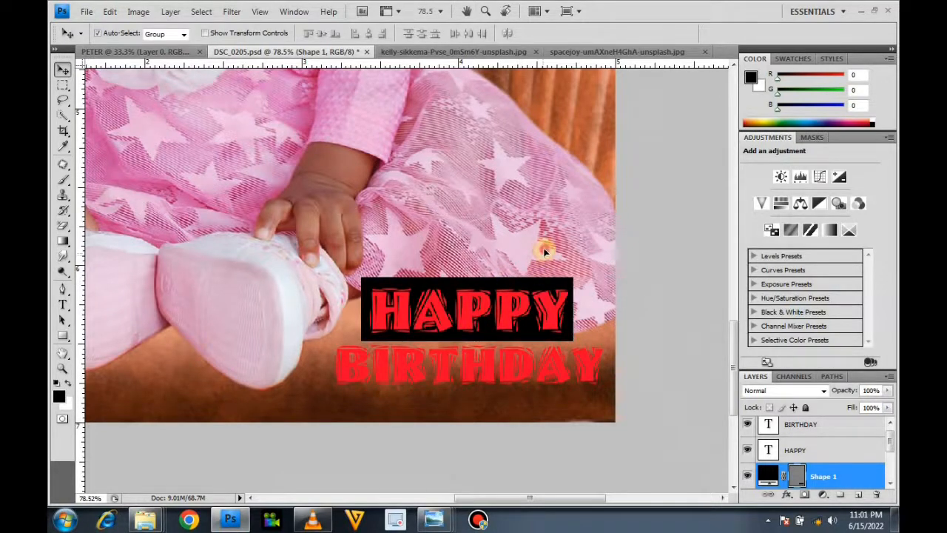
pyautogui.hotkey('ctrl', 'j')
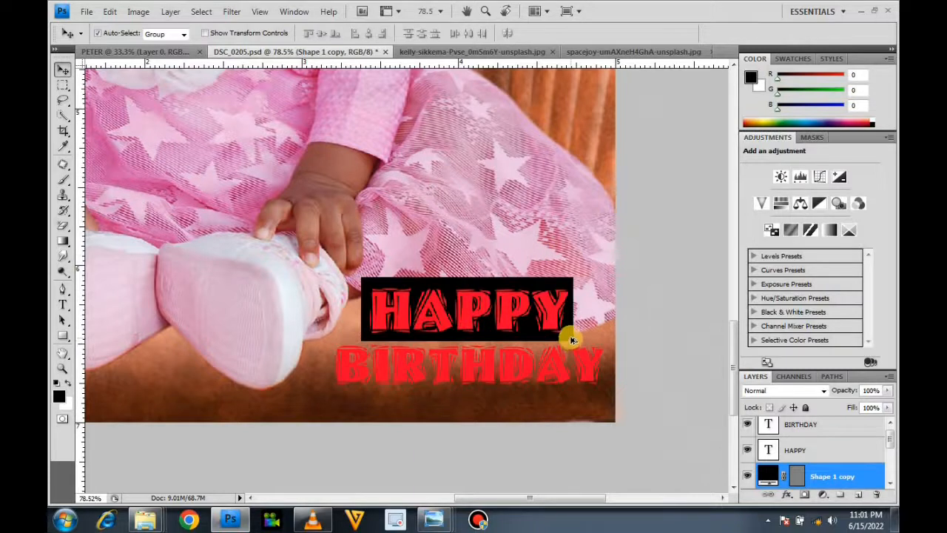
pyautogui.hotkey('ctrl', 'j')
pyautogui.moveTo(570, 333); pyautogui.dragTo(588, 374)
pyautogui.hotkey('ctrl', 't')
pyautogui.press('Return')
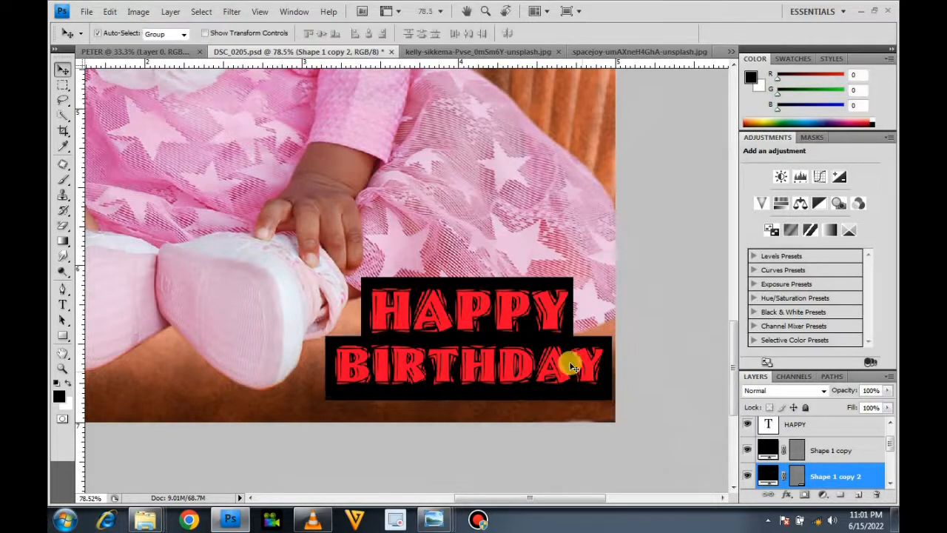
# Step: Select the HAPPY and BIRTHDAY text layers with their black rectangle copies and scale them together to about 94.7% with Free Transform
pyautogui.scroll(-13, 549, 330)
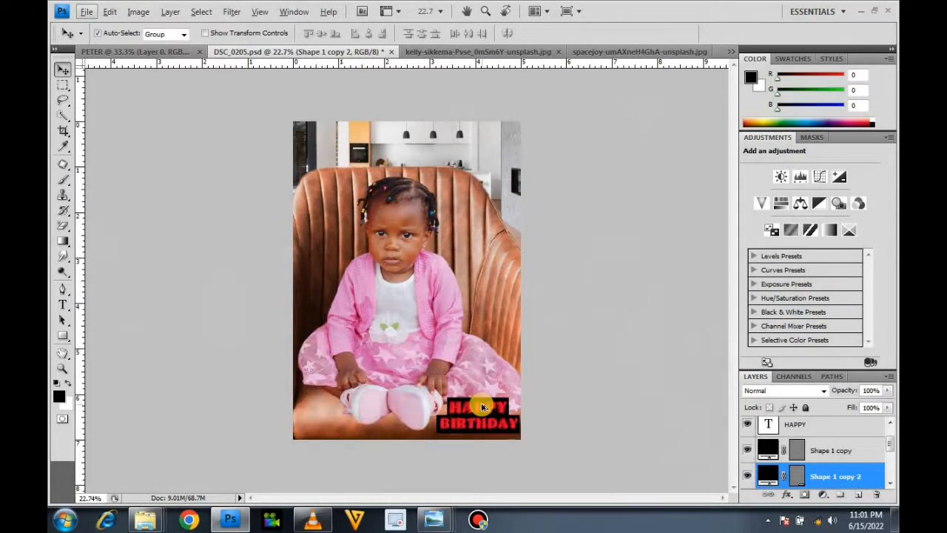
pyautogui.scroll(4, 482, 407)
pyautogui.scroll(-4, 481, 403)
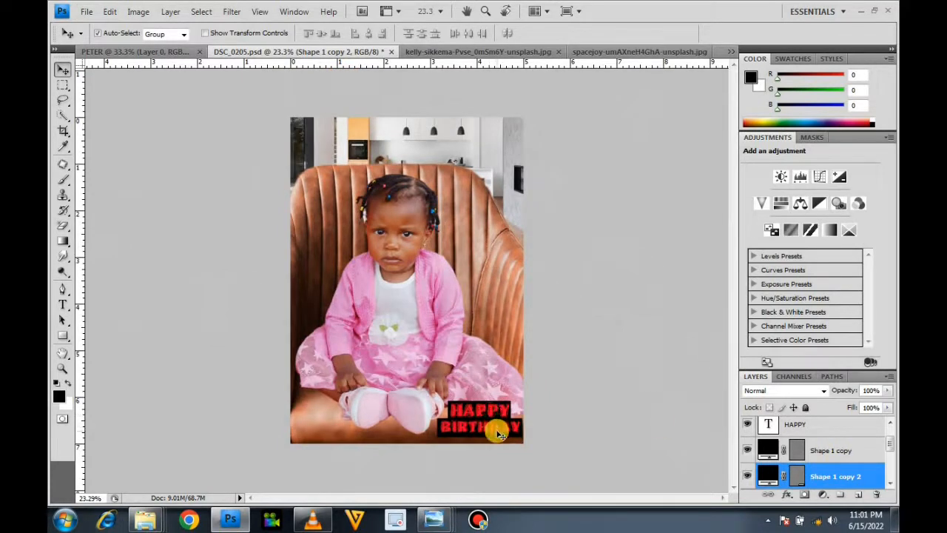
pyautogui.keyDown('ctrl'); pyautogui.click(824, 453); pyautogui.keyUp('ctrl')
pyautogui.click(821, 428)
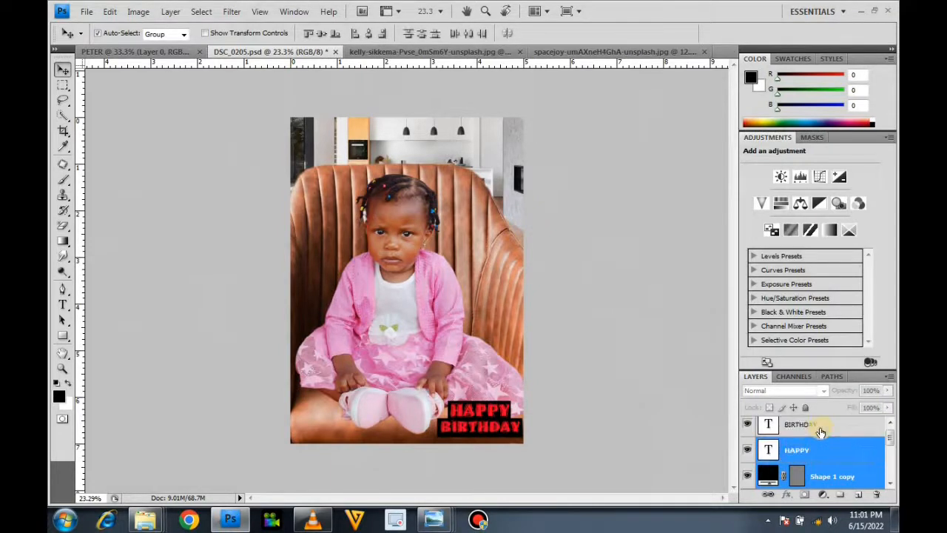
pyautogui.keyDown('ctrl'); pyautogui.click(809, 429); pyautogui.keyUp('ctrl')
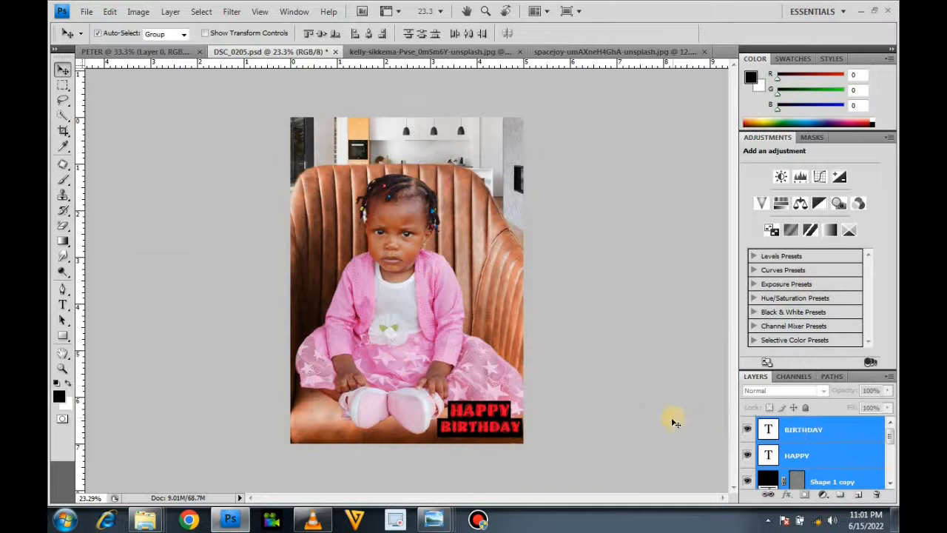
pyautogui.hotkey('ctrl', 't')
pyautogui.moveTo(650, 326); pyautogui.dragTo(649, 346)
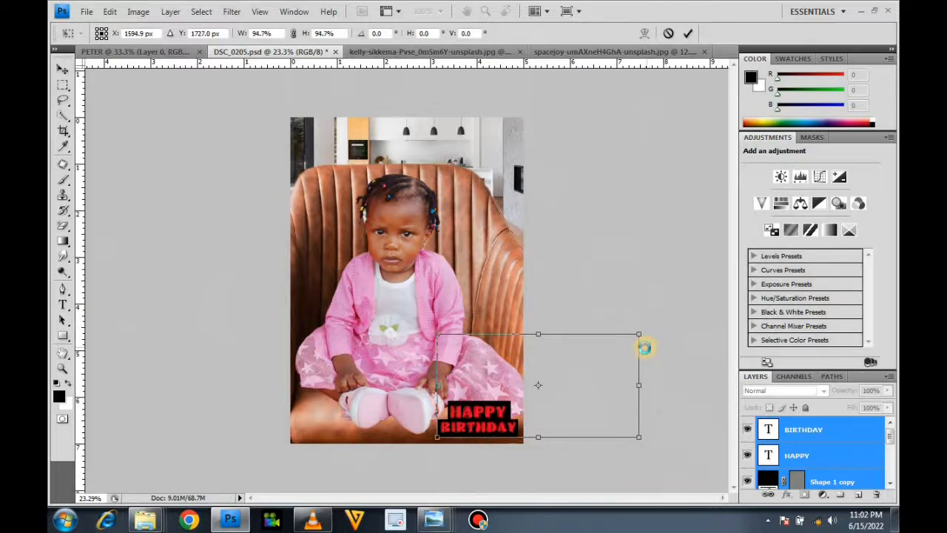
pyautogui.doubleClick(611, 356)
# Step: Nudge the black rectangle behind HAPPY slightly left and shift the HAPPY text slightly down to centre it on the rectangle
pyautogui.scroll(-3, 890, 448)
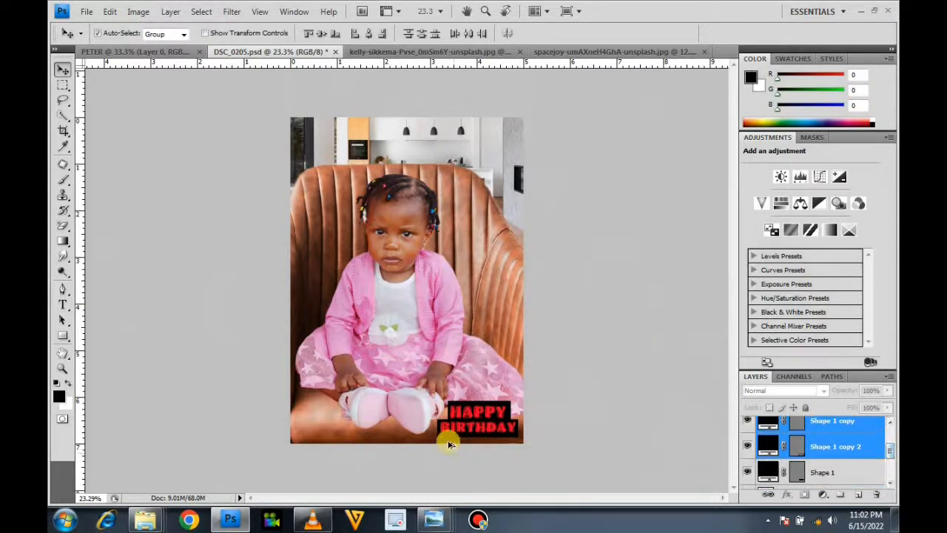
pyautogui.scroll(4, 447, 442)
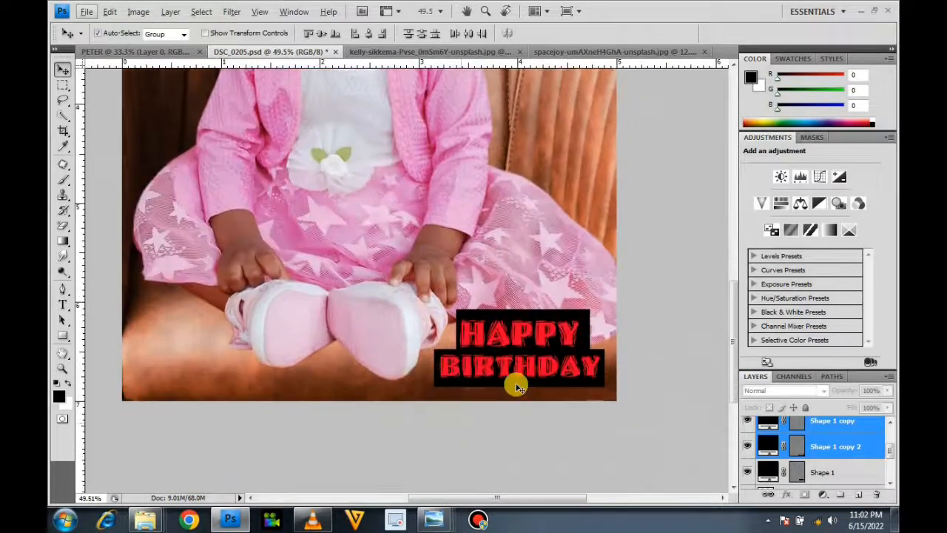
pyautogui.click(577, 322)
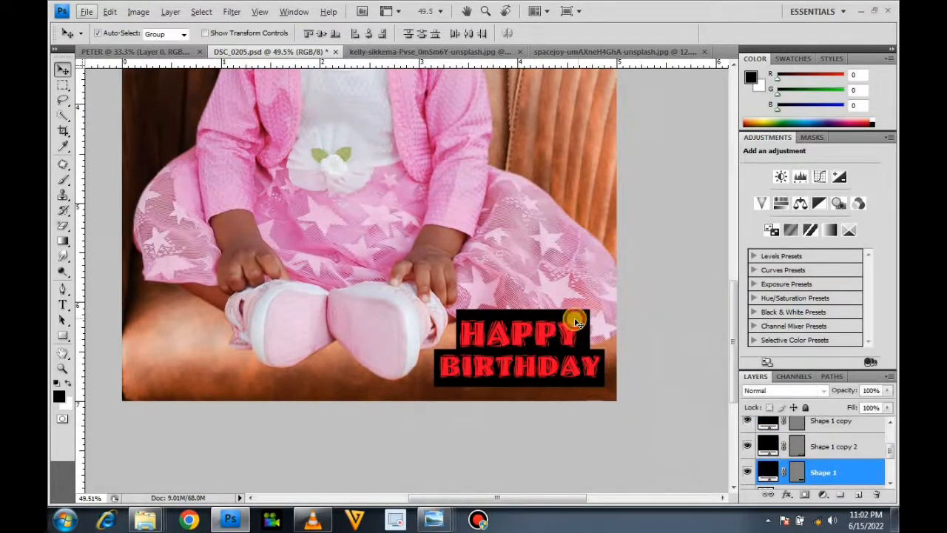
pyautogui.moveTo(577, 323); pyautogui.dragTo(572, 323)
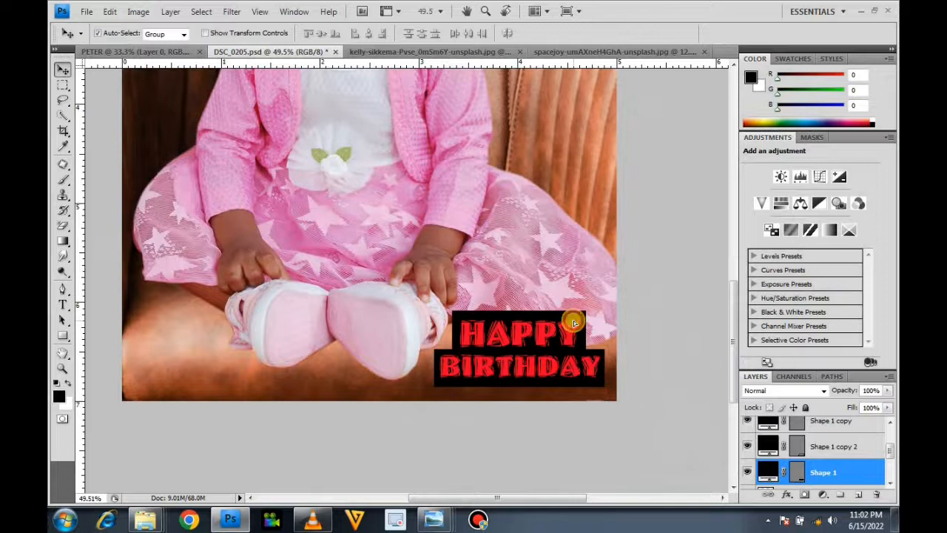
pyautogui.click(565, 336)
pyautogui.moveTo(566, 338); pyautogui.dragTo(566, 339)
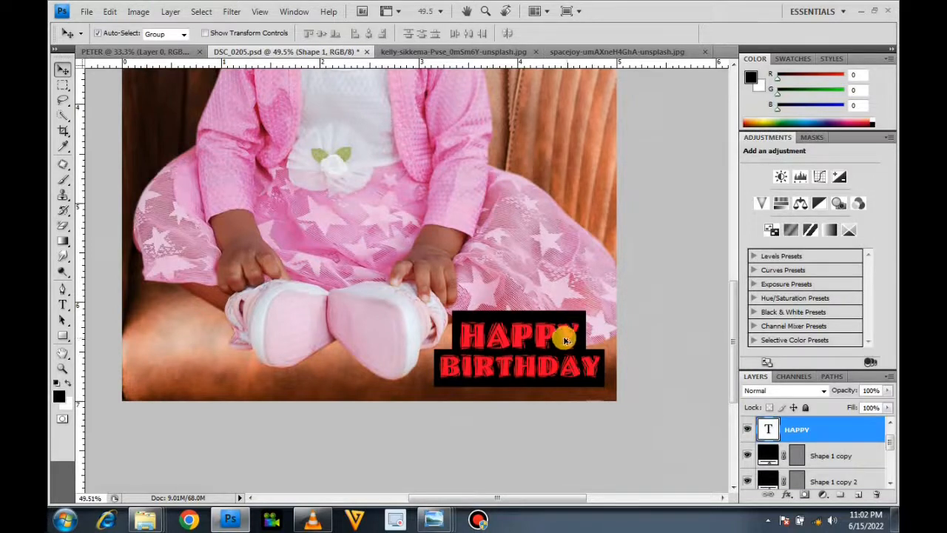
# Step: Recolour the HAPPY text with the light pink e5a9d3 sampled from the child's skirt
pyautogui.scroll(-4, 565, 338)
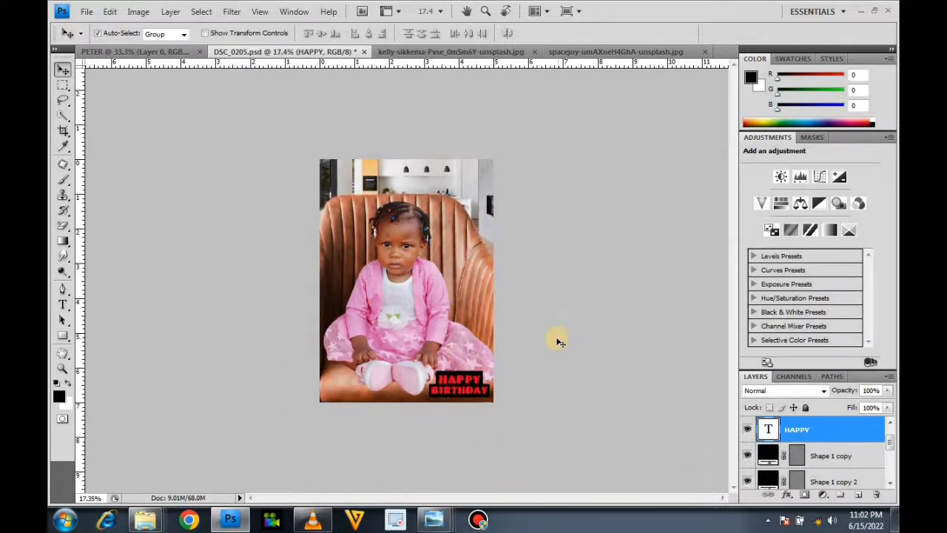
pyautogui.scroll(1, 466, 379)
pyautogui.scroll(3, 467, 379)
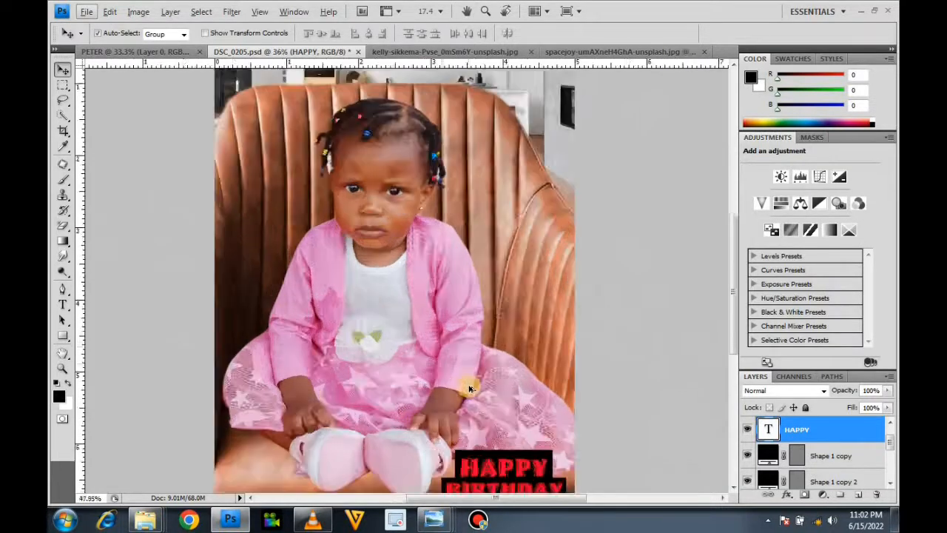
pyautogui.scroll(2, 547, 392)
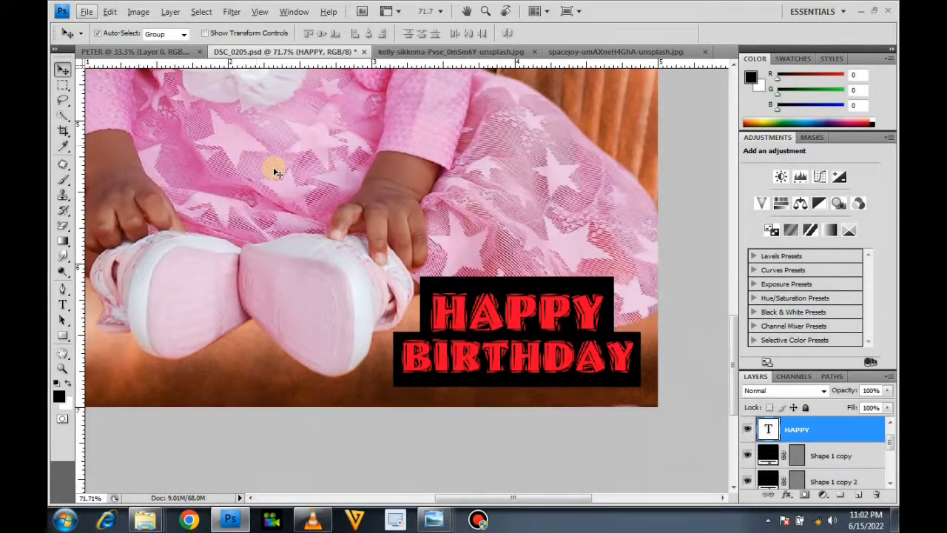
pyautogui.doubleClick(768, 429)
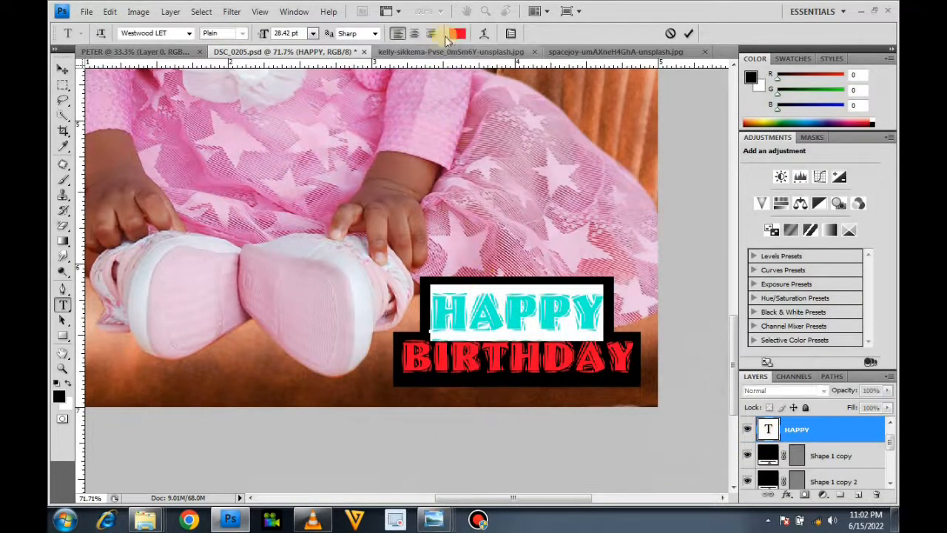
pyautogui.click(457, 33)
pyautogui.click(306, 109)
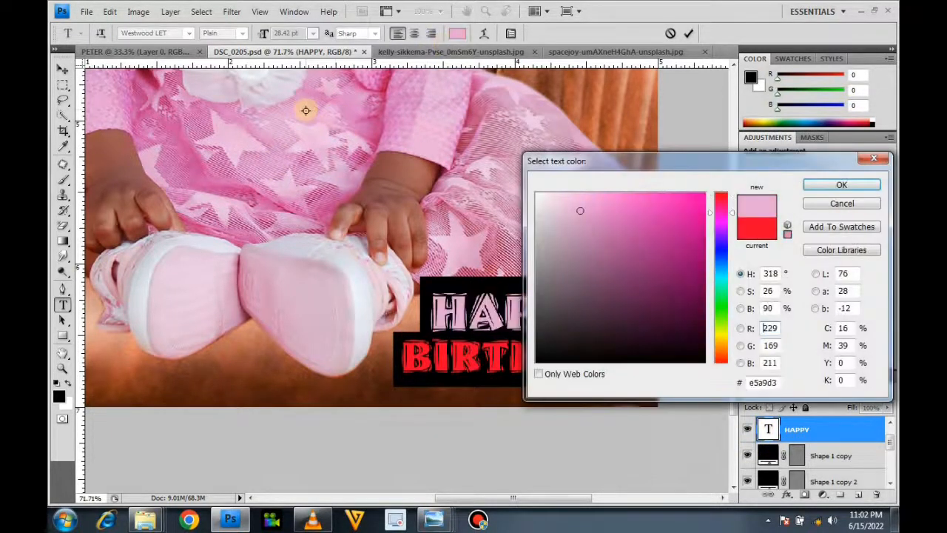
pyautogui.click(838, 185)
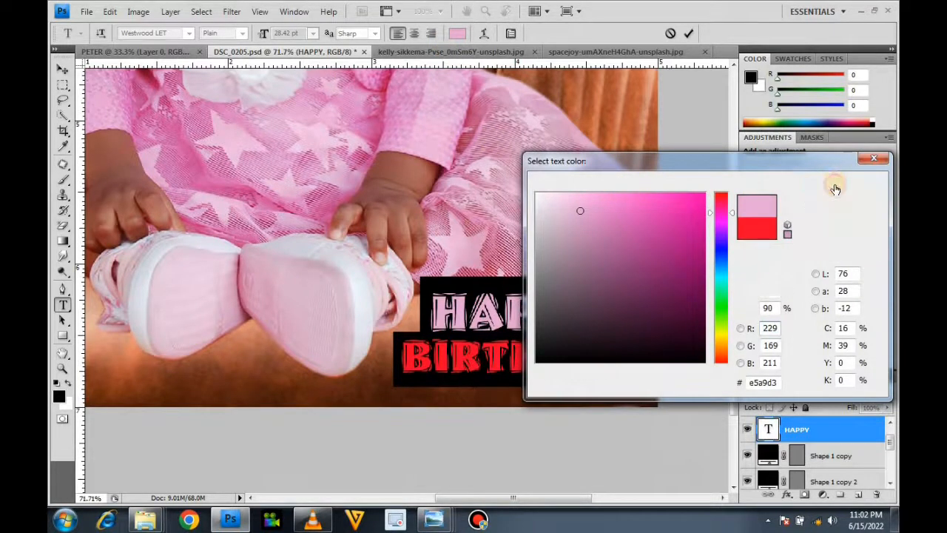
# Step: Recolour the BIRTHDAY text with the dusty pink d49fbb sampled from the skirt and commit the text edit
pyautogui.moveTo(892, 443); pyautogui.dragTo(892, 431)
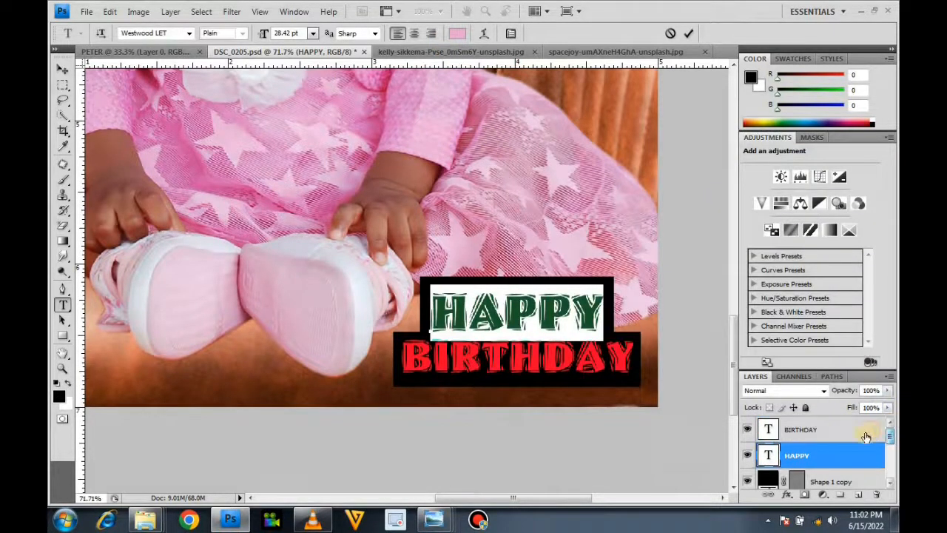
pyautogui.doubleClick(768, 429)
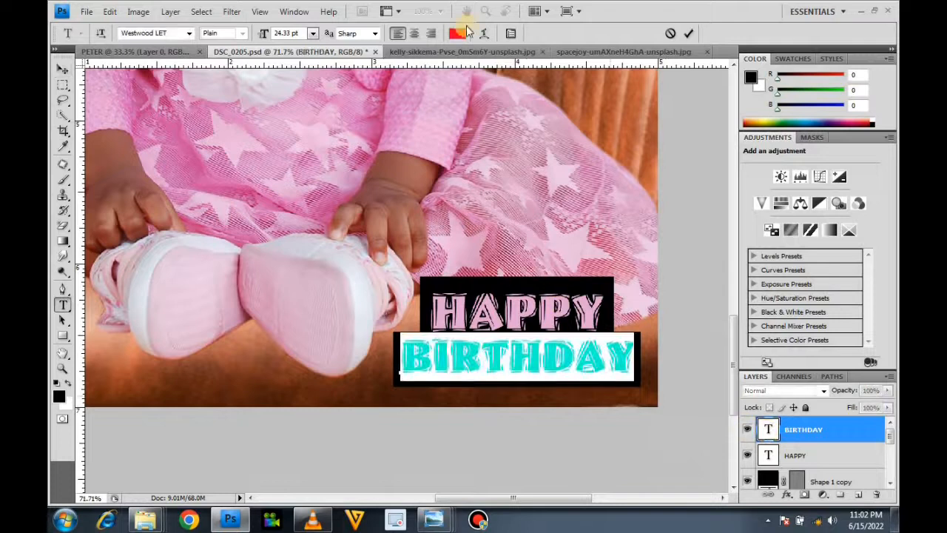
pyautogui.click(456, 34)
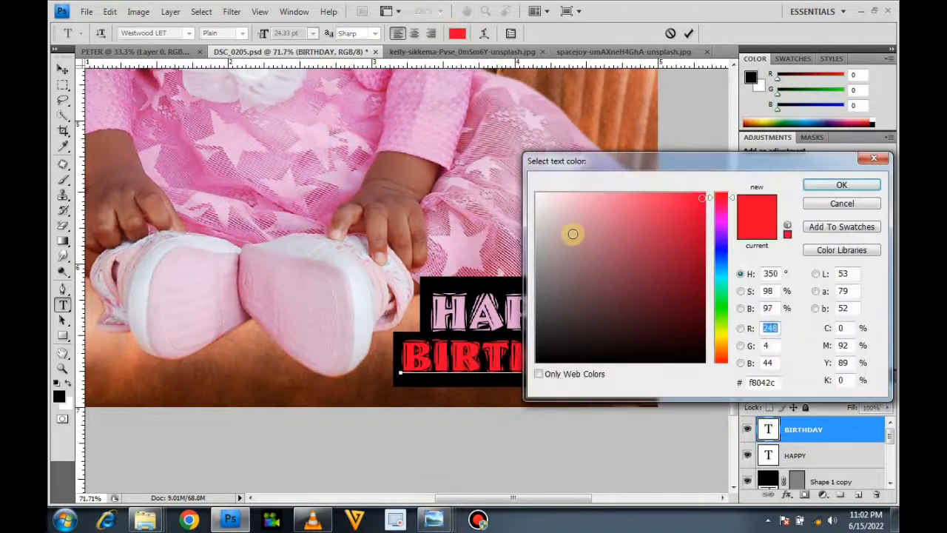
pyautogui.click(509, 132)
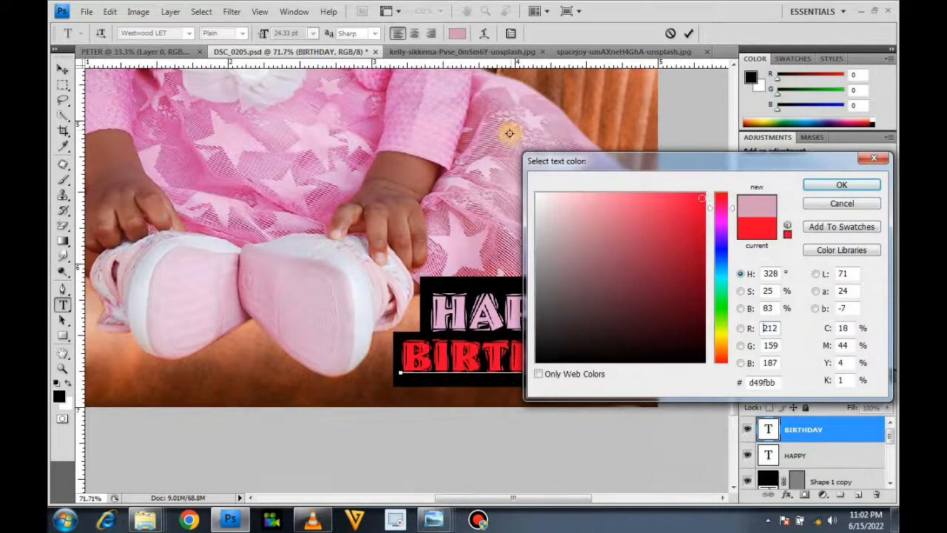
pyautogui.click(851, 184)
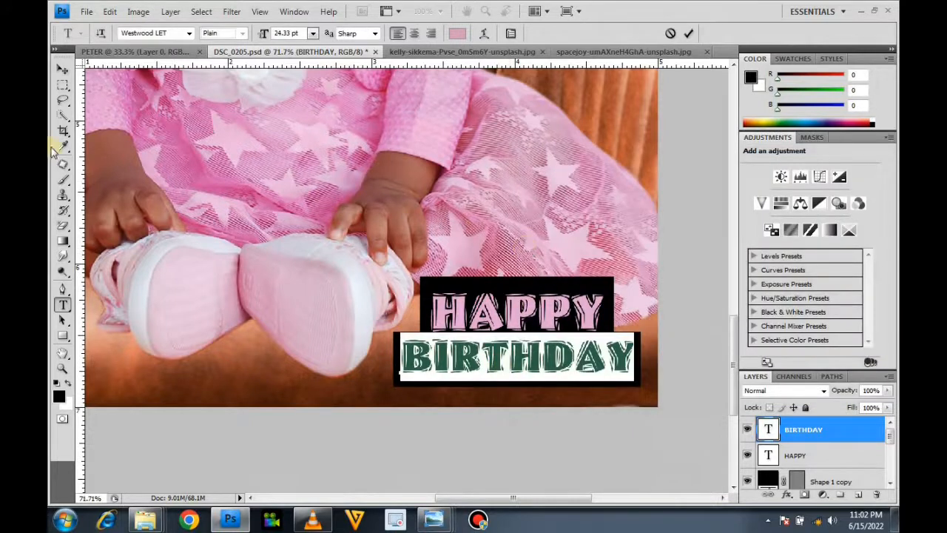
pyautogui.click(62, 69)
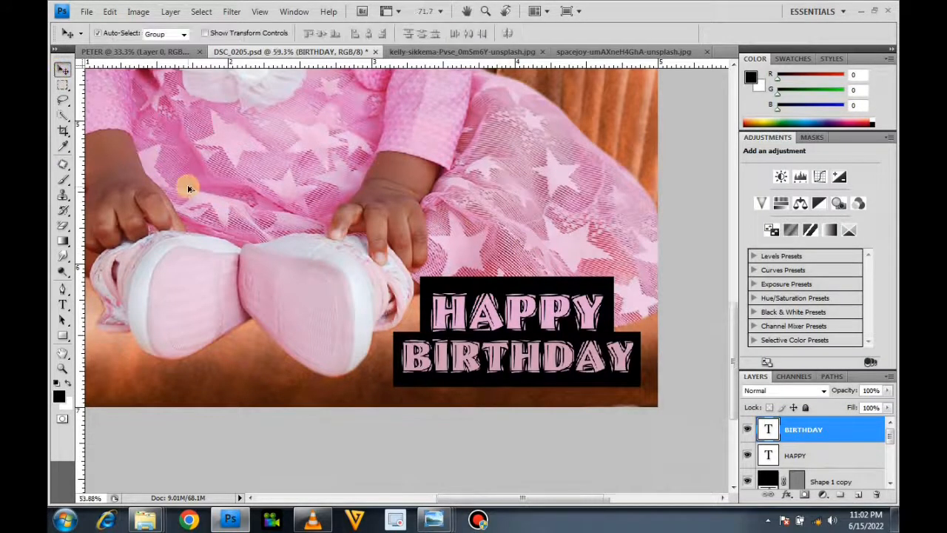
pyautogui.scroll(-1, 212, 227)
pyautogui.scroll(-1, 213, 234)
pyautogui.scroll(-1, 212, 233)
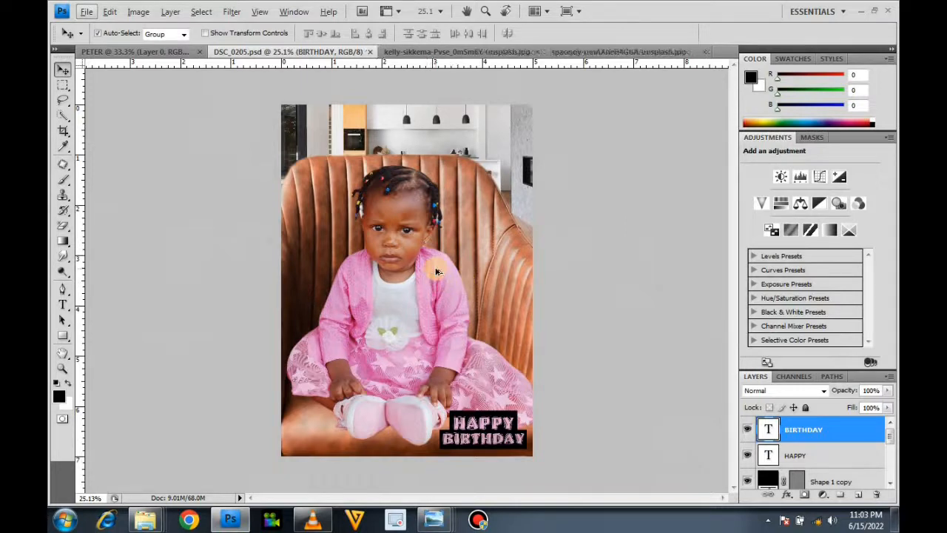
# Step: Save a copy of the picture in JPEG format as DSC_0205 copy.jpg in the photoshop folder
pyautogui.hotkey('ctrl', 'shift', 's')
pyautogui.click(461, 329)
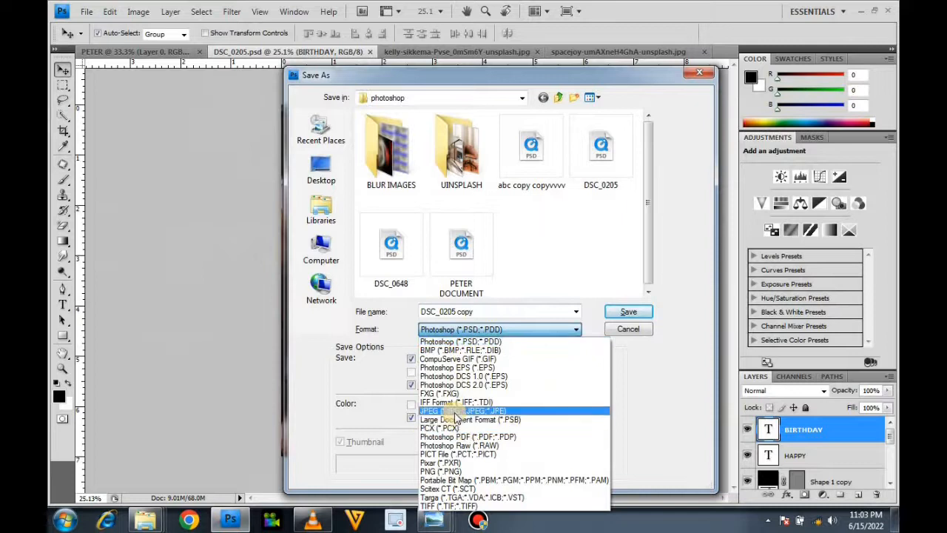
pyautogui.click(456, 412)
pyautogui.click(629, 312)
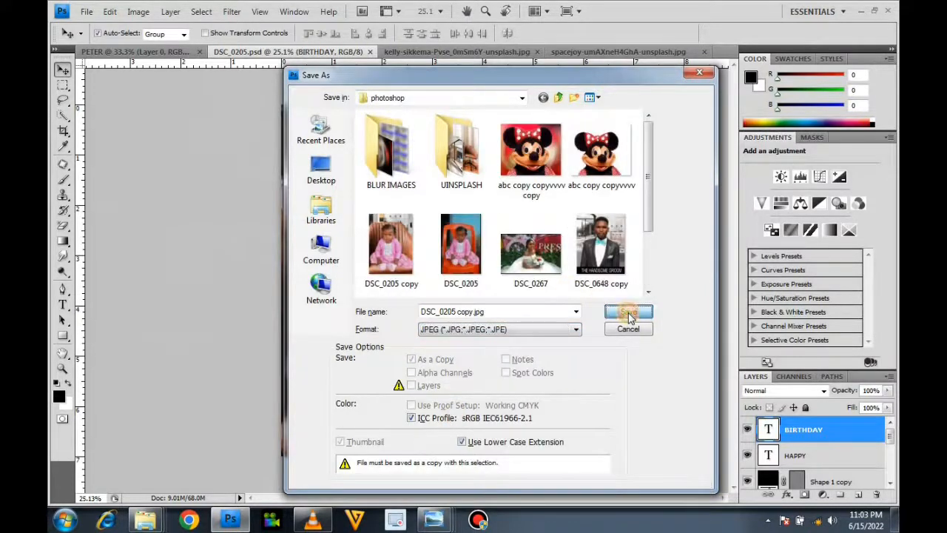
pyautogui.click(442, 203)
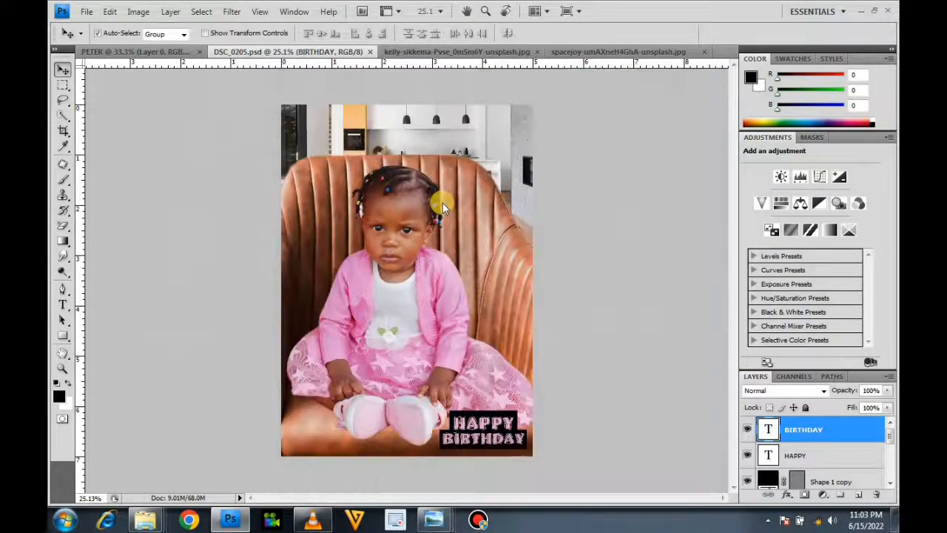
pyautogui.press('Return')
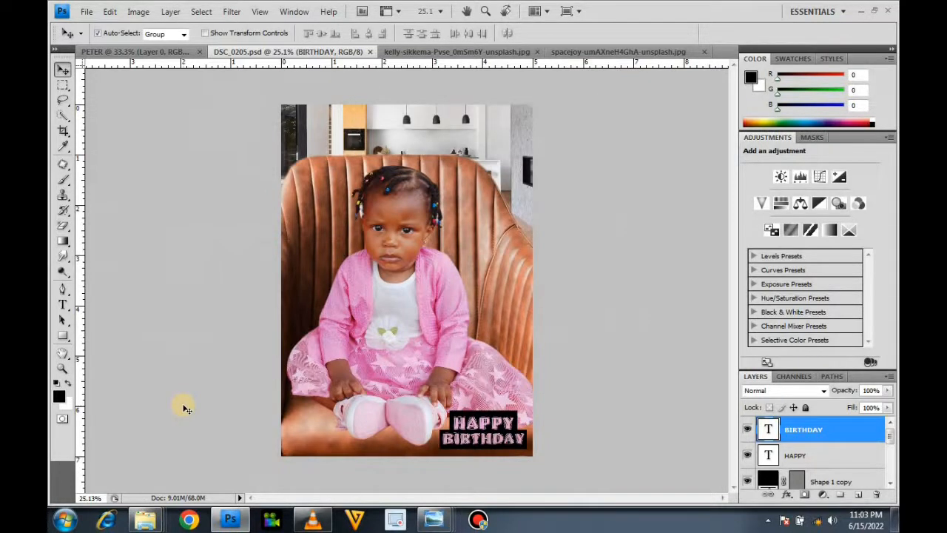